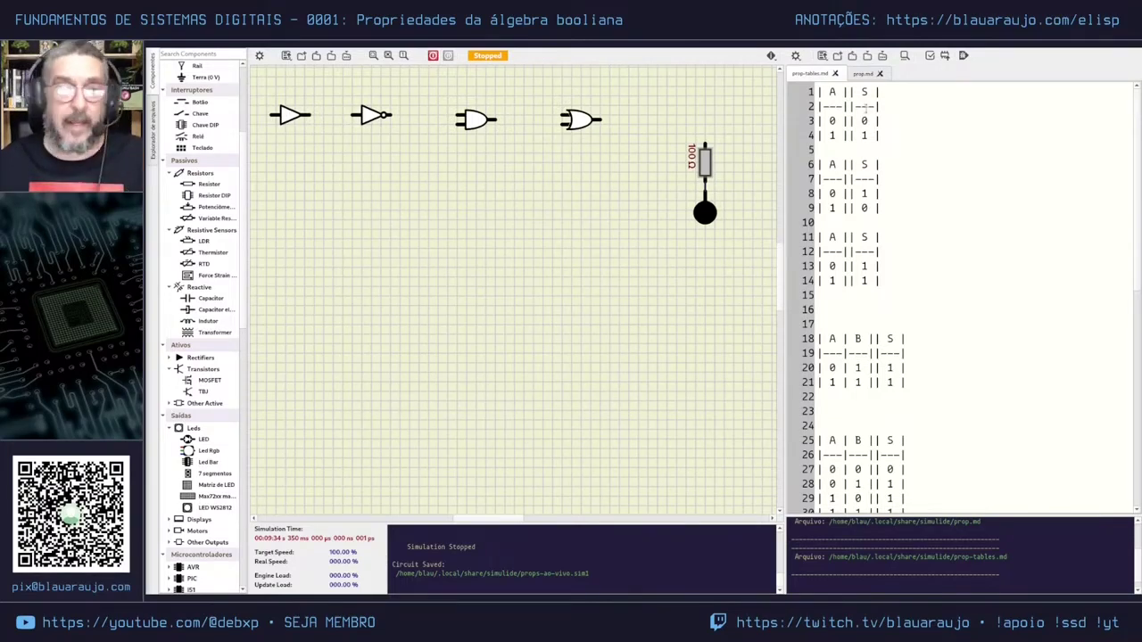
Highlight the A and output values on lines 3 and 4 of the first truth table.
double_click(831, 121)
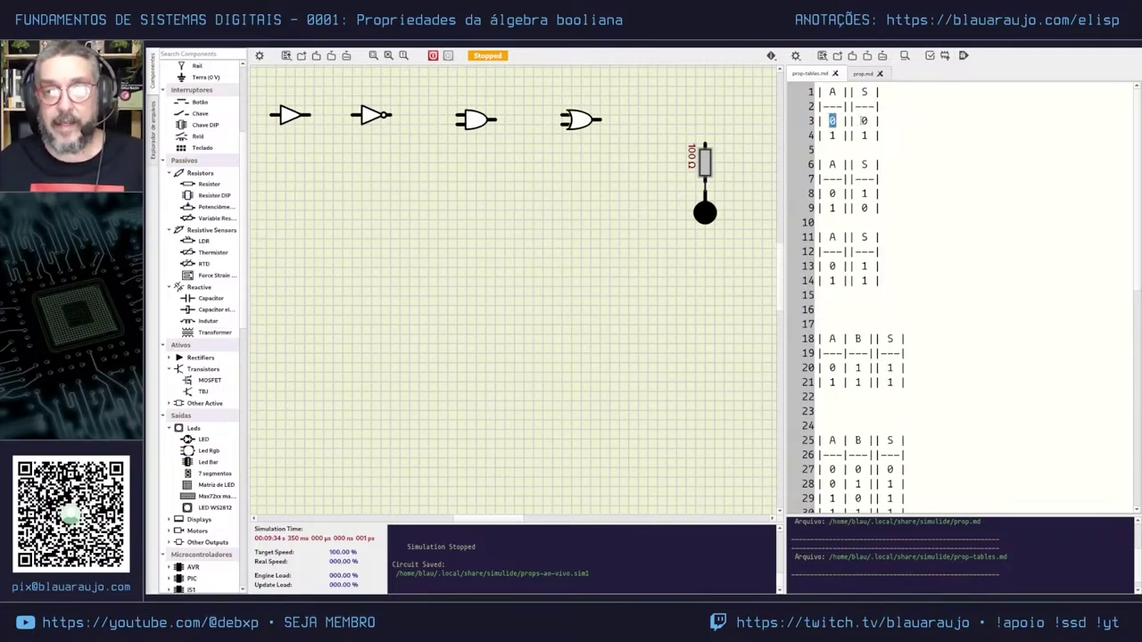
double_click(864, 121)
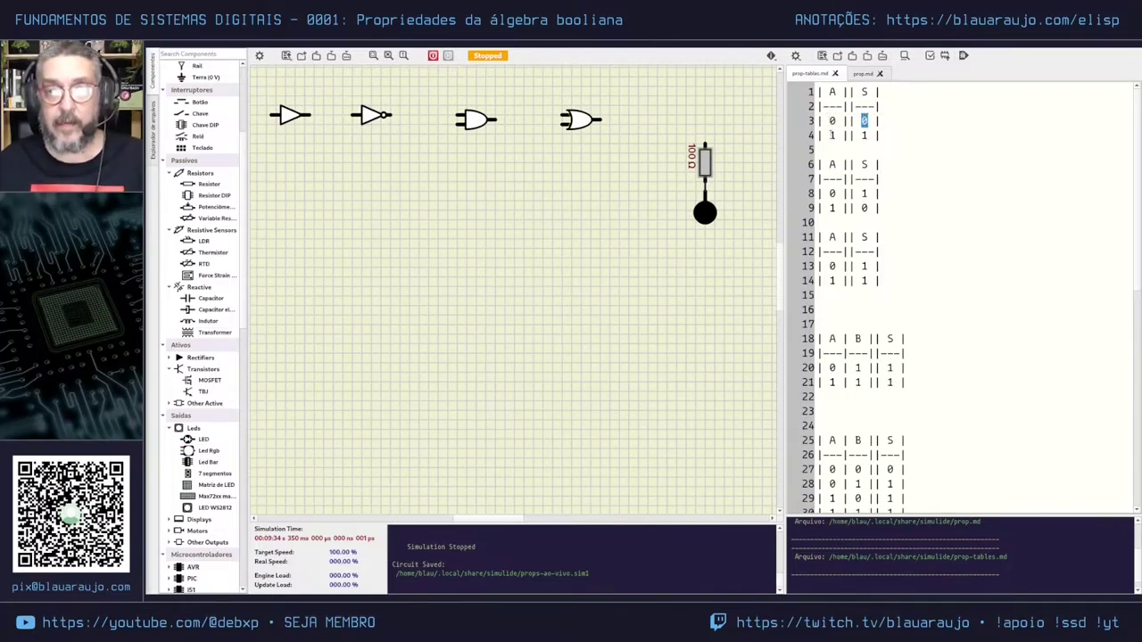
double_click(832, 135)
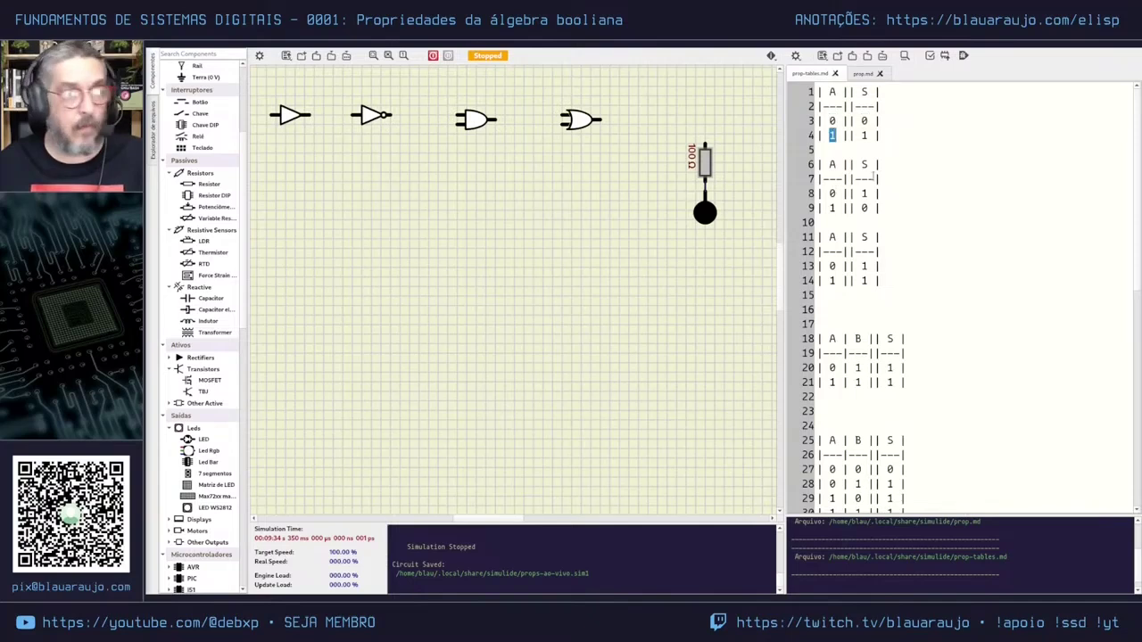
double_click(864, 135)
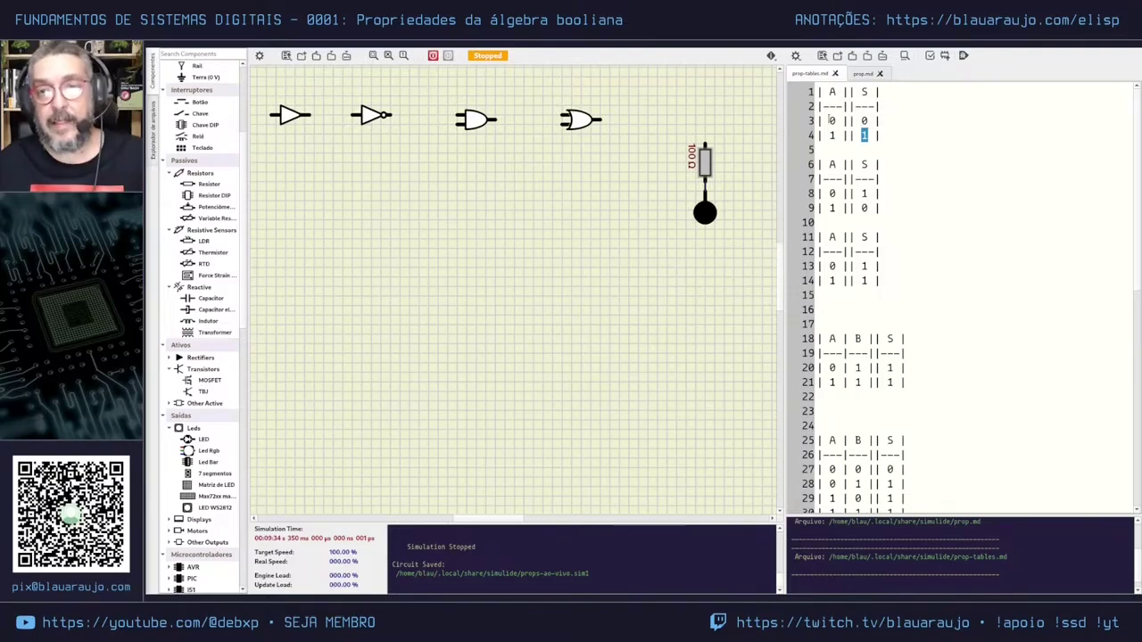
double_click(832, 121)
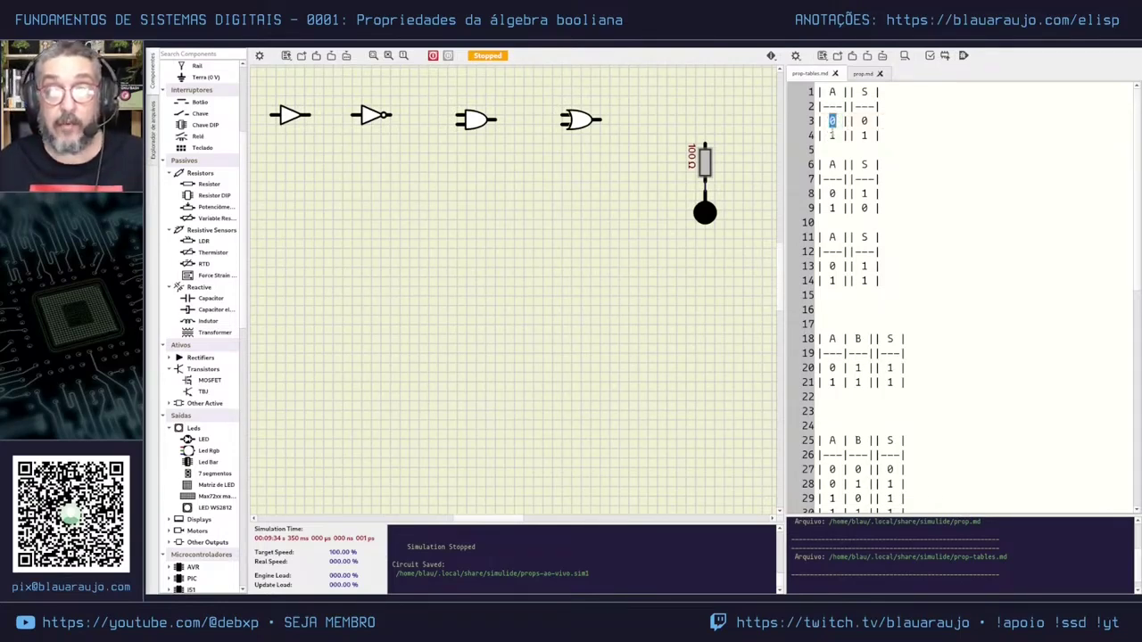
double_click(832, 135)
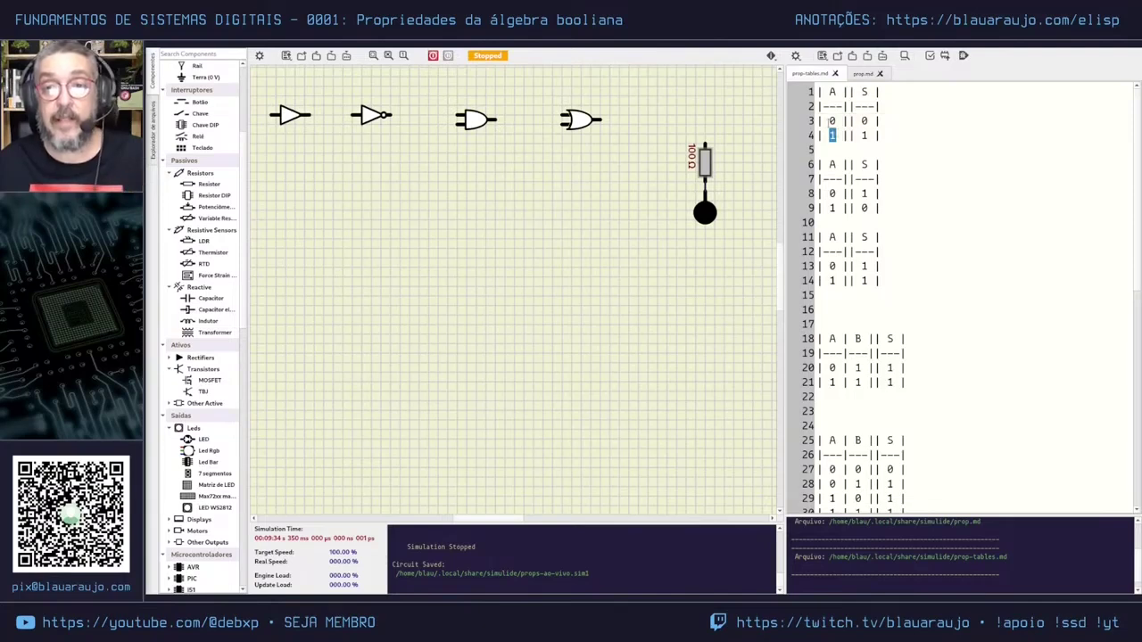
double_click(831, 121)
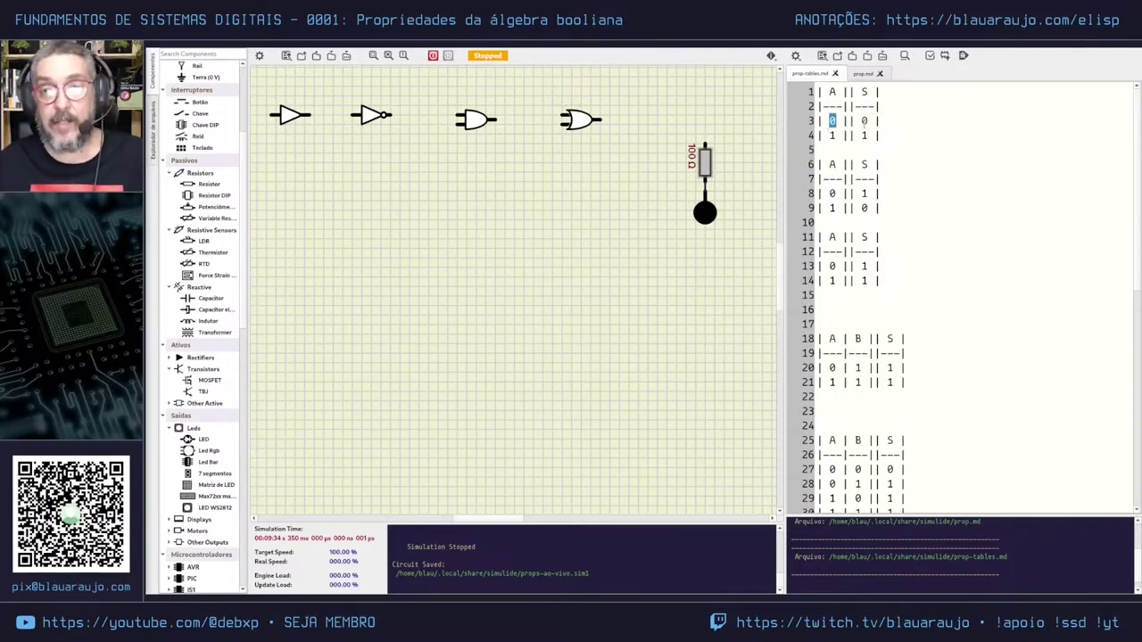
double_click(864, 121)
double_click(832, 135)
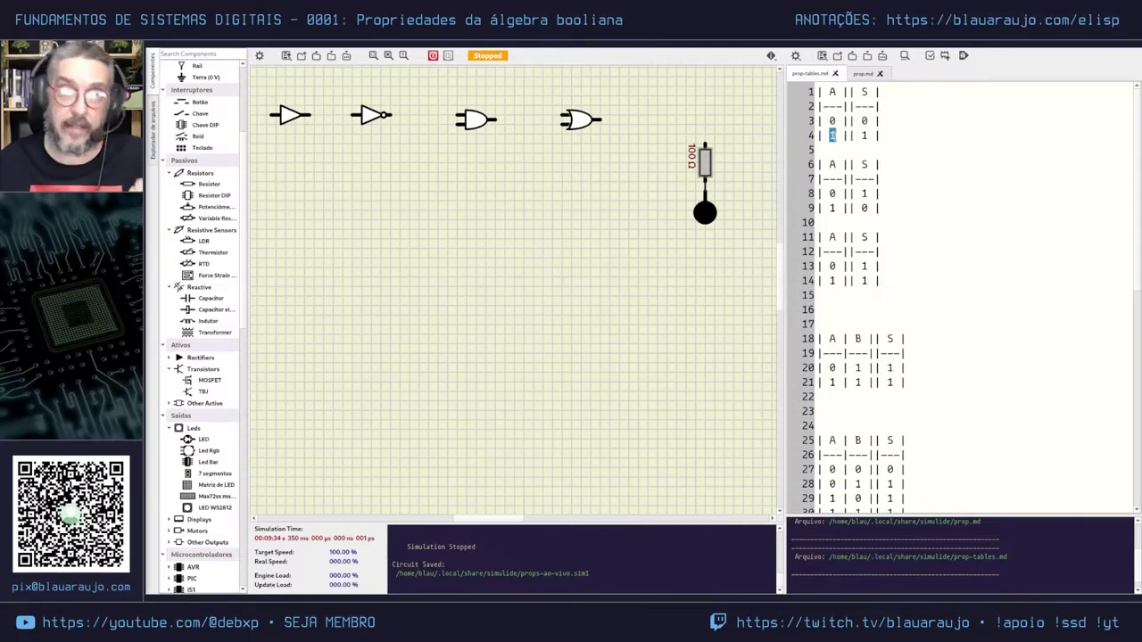
double_click(864, 135)
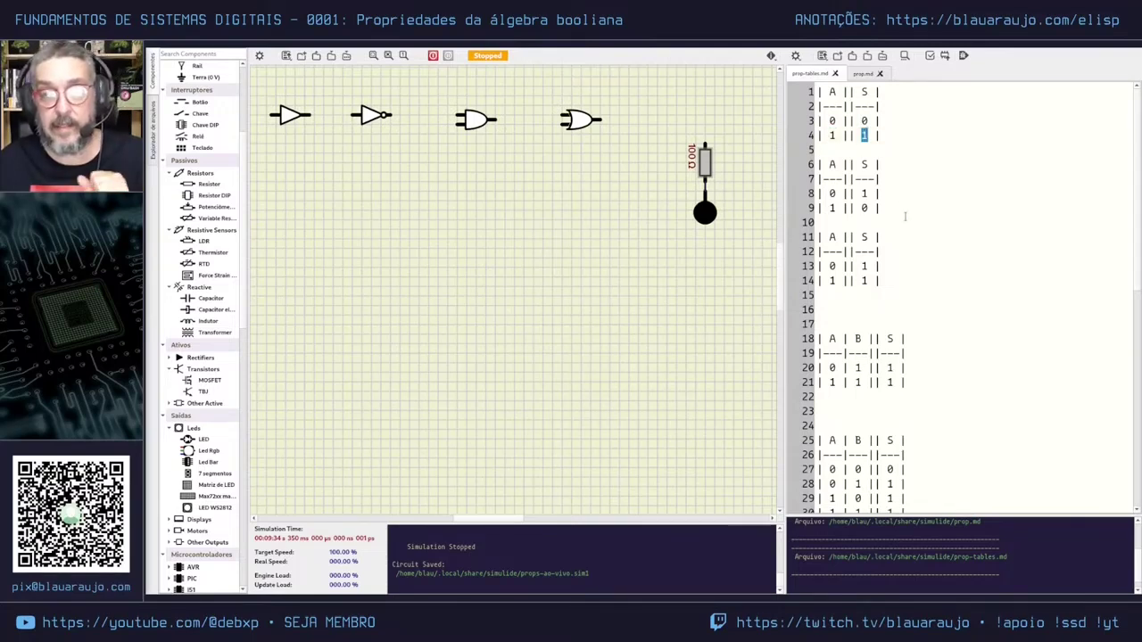
Re-check the line 3 values (A 0, output 0) and place the caret at the end of line 3.
left_click(890, 121)
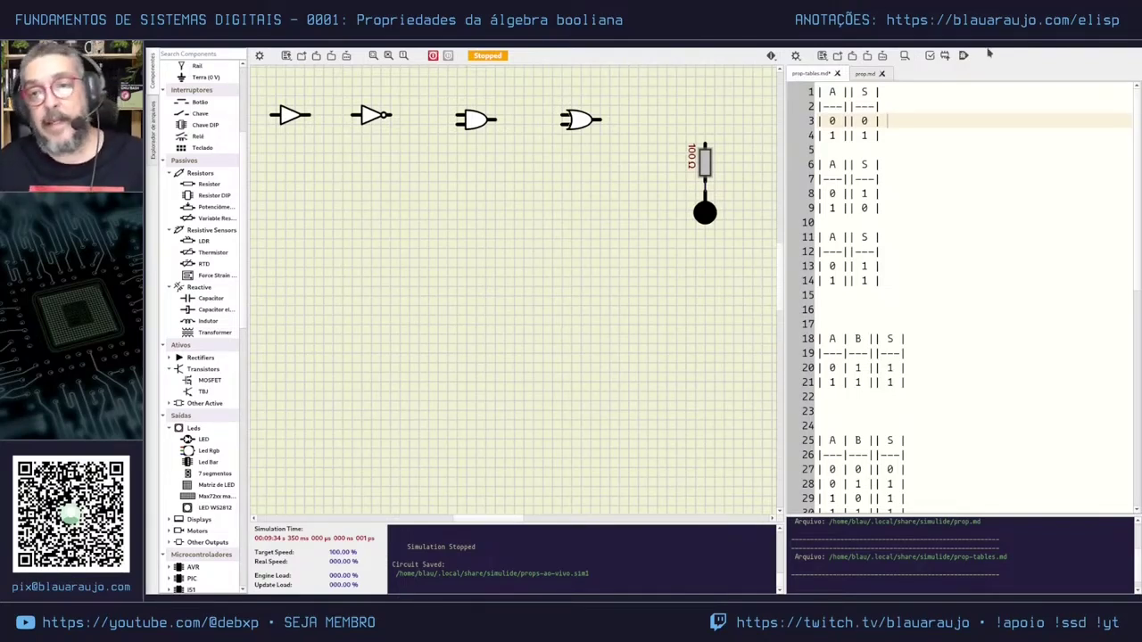
double_click(832, 120)
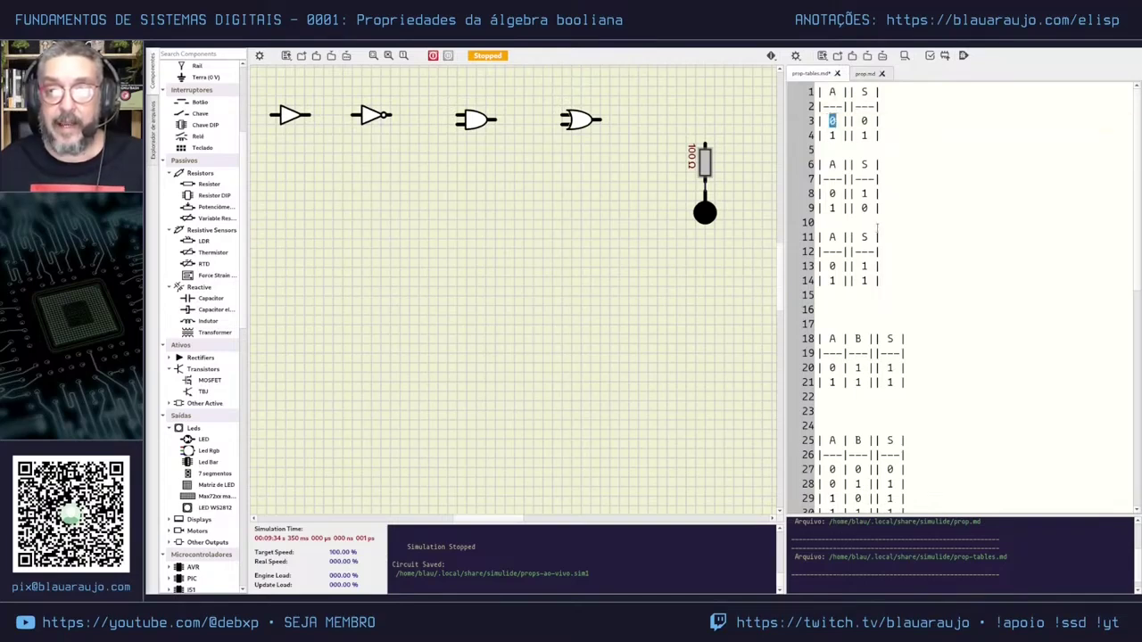
left_click(917, 123)
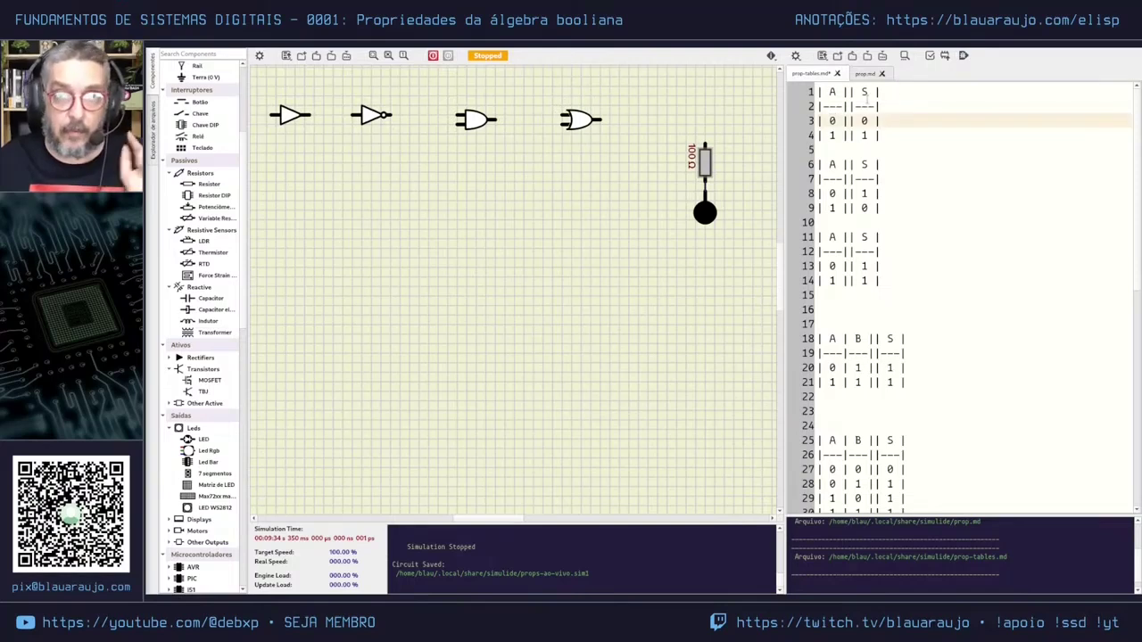
double_click(864, 120)
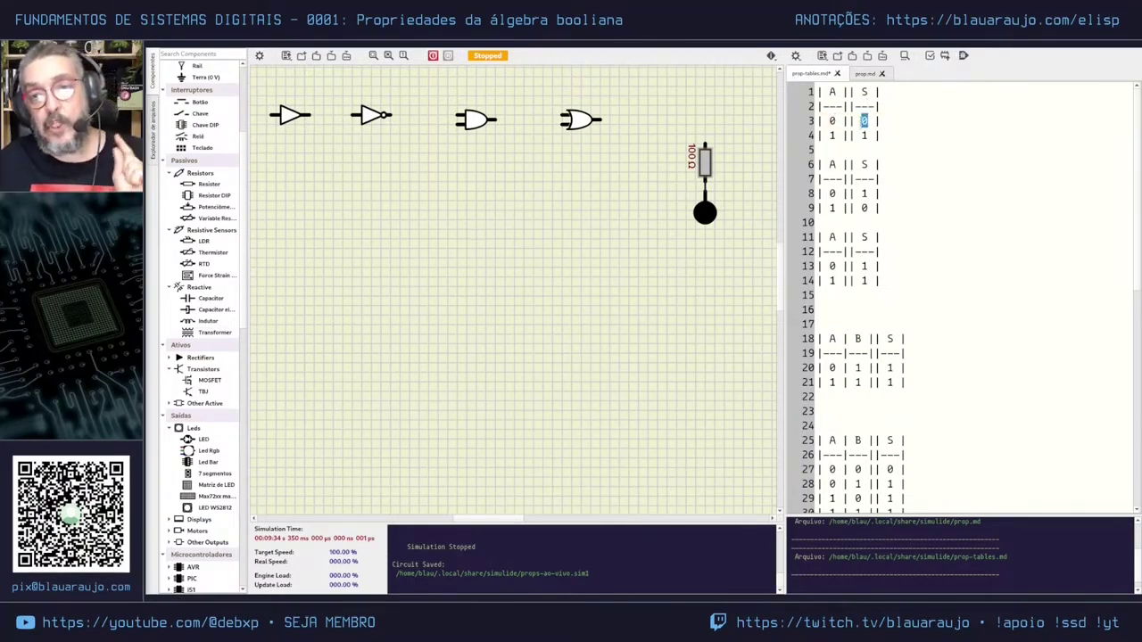
left_click(863, 121)
double_click(863, 120)
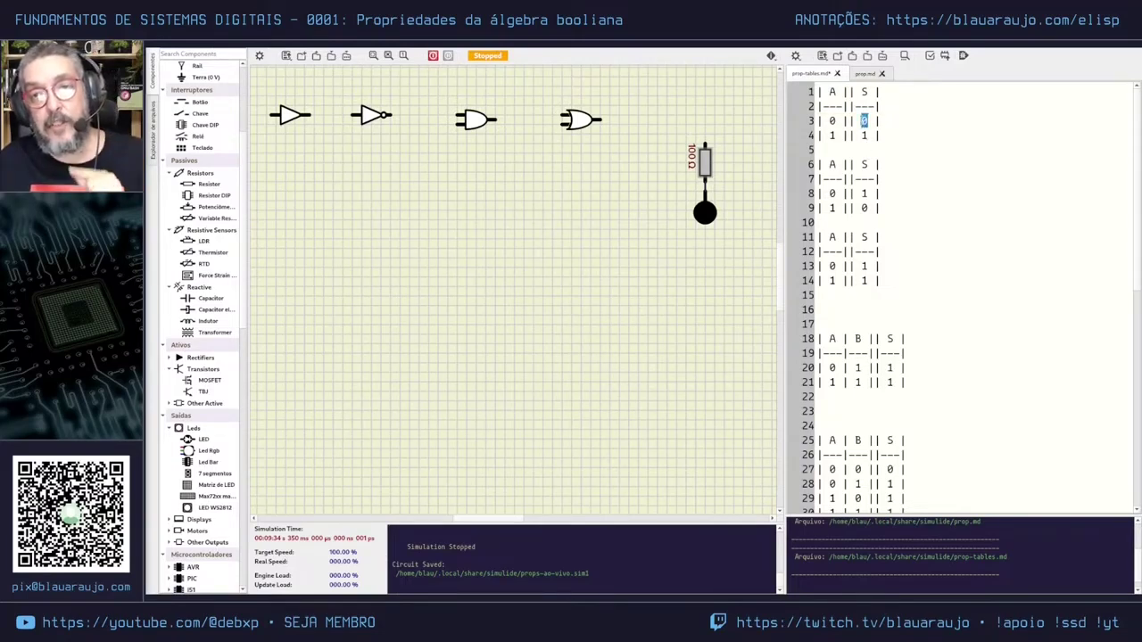
left_click(893, 119)
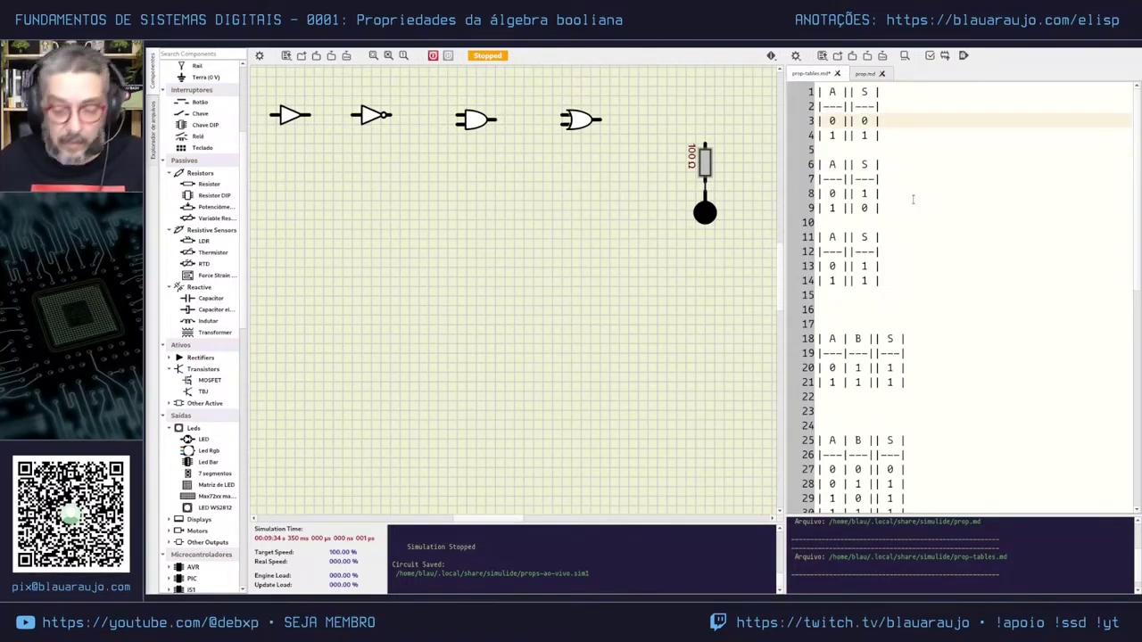
Type MAXTERMOS at the end of line 3 and MINITERMOS on line 4, fixing typos.
type(" MAX")
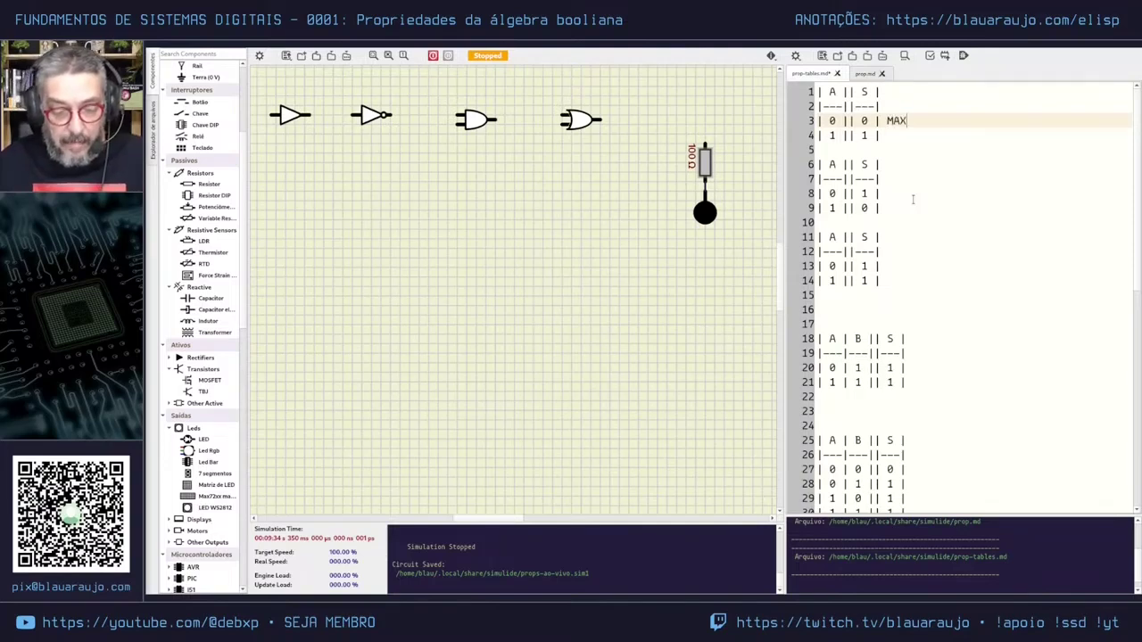
type("TER")
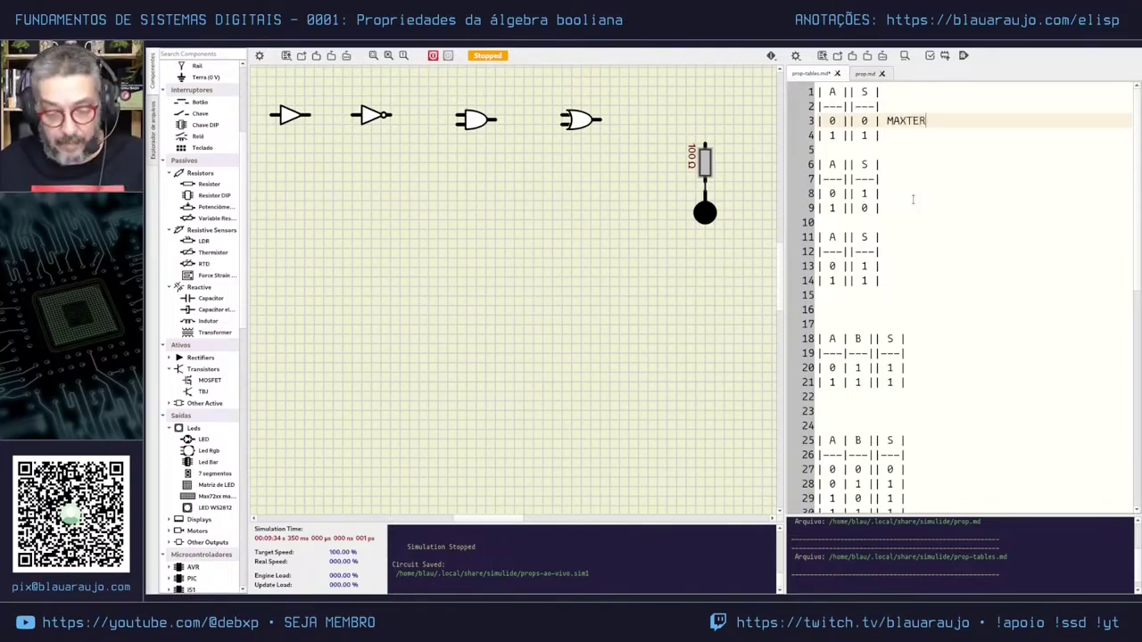
type("MOSD")
key("BackSpace")
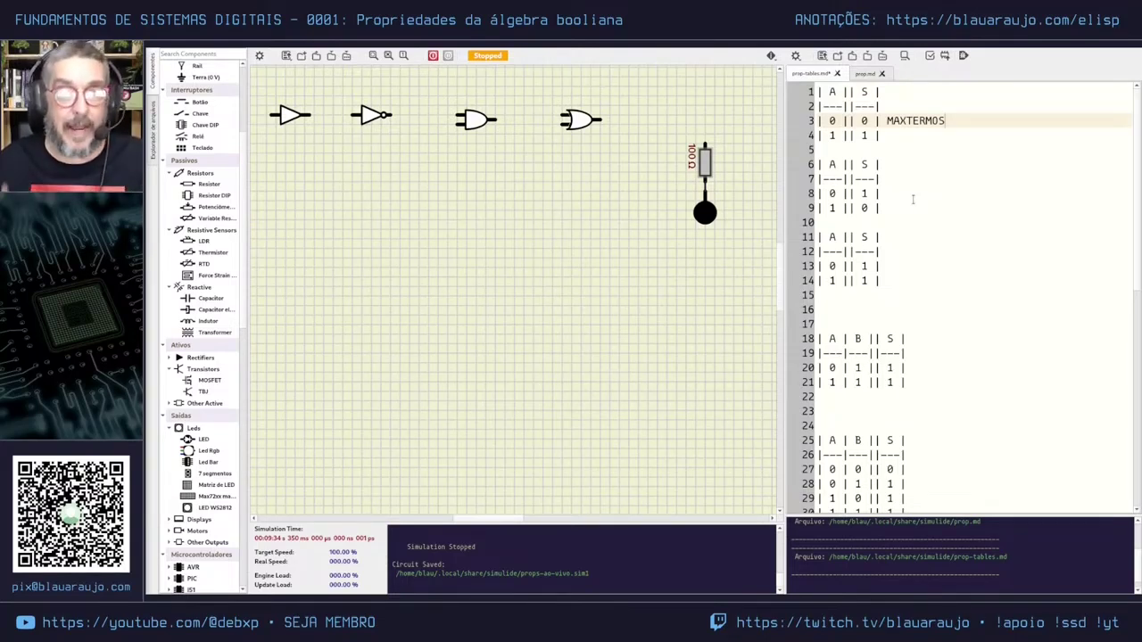
key("Down")
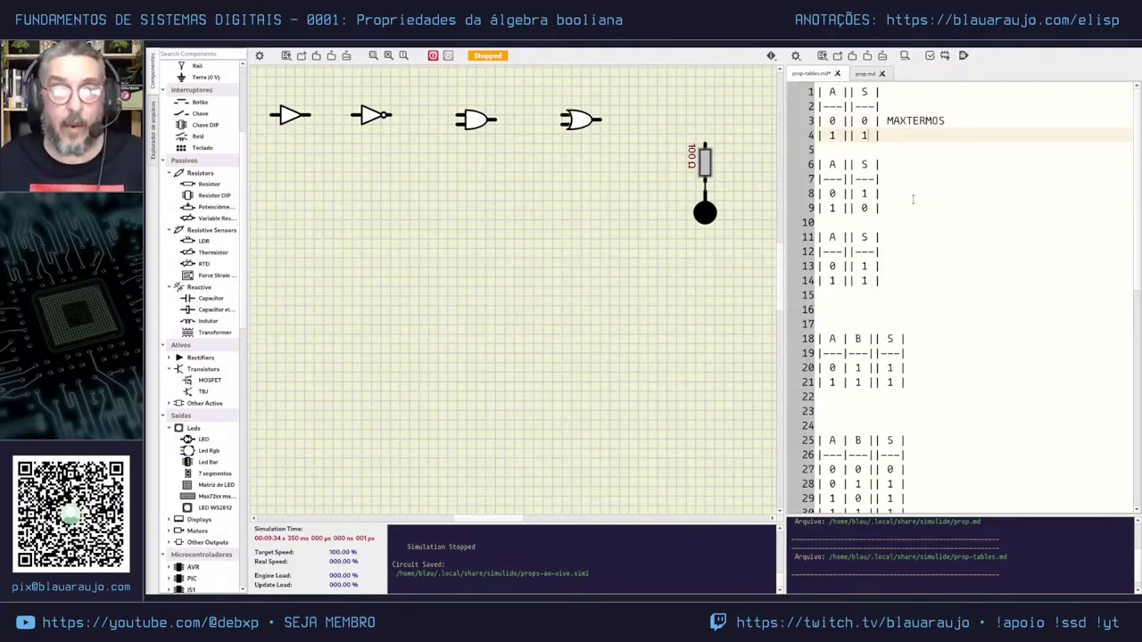
type(" M")
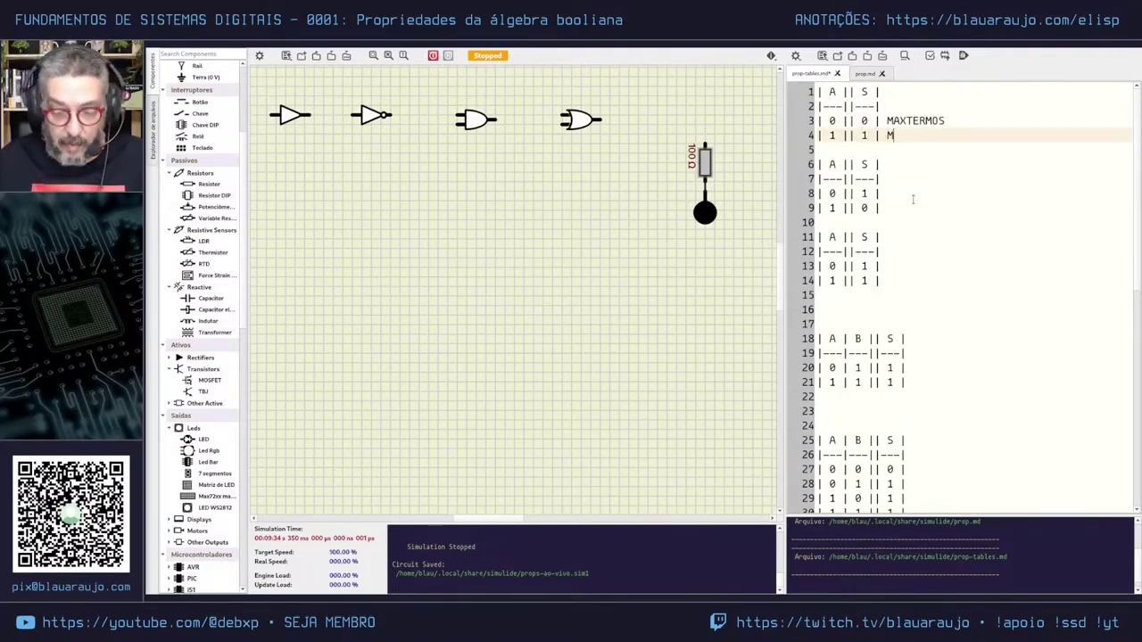
type("INM")
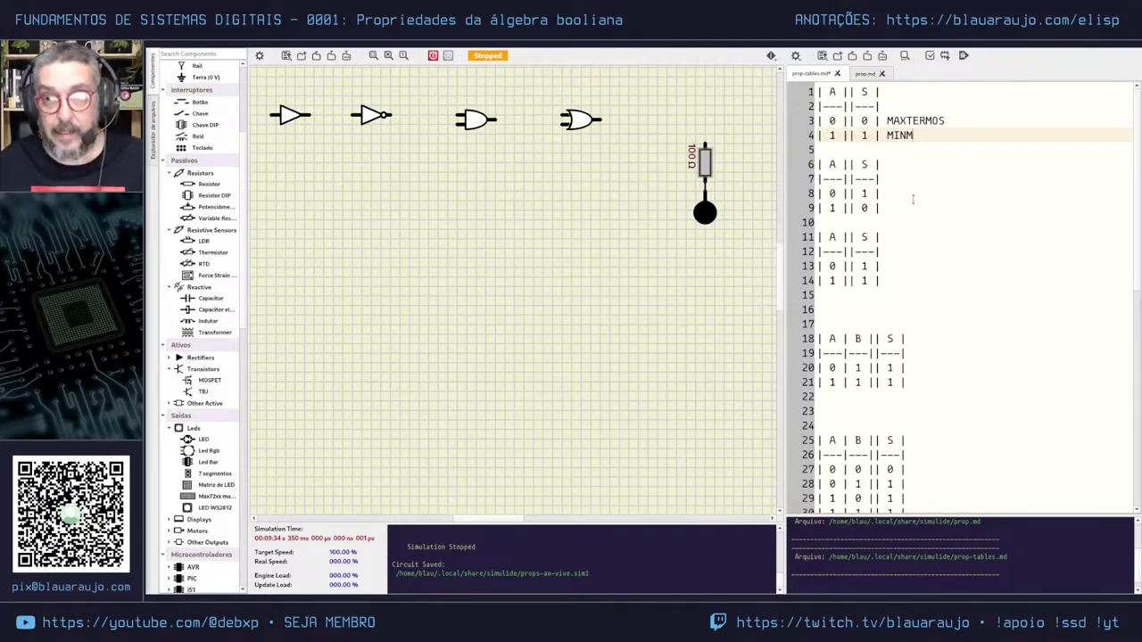
key("BackSpace")
type("ITERMO")
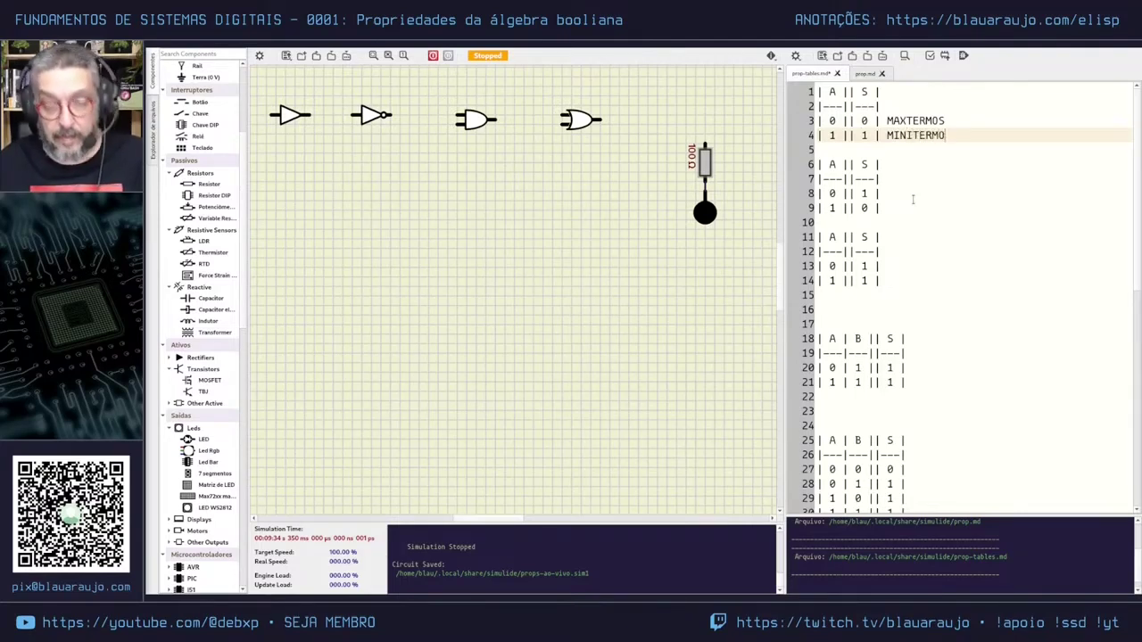
type("S")
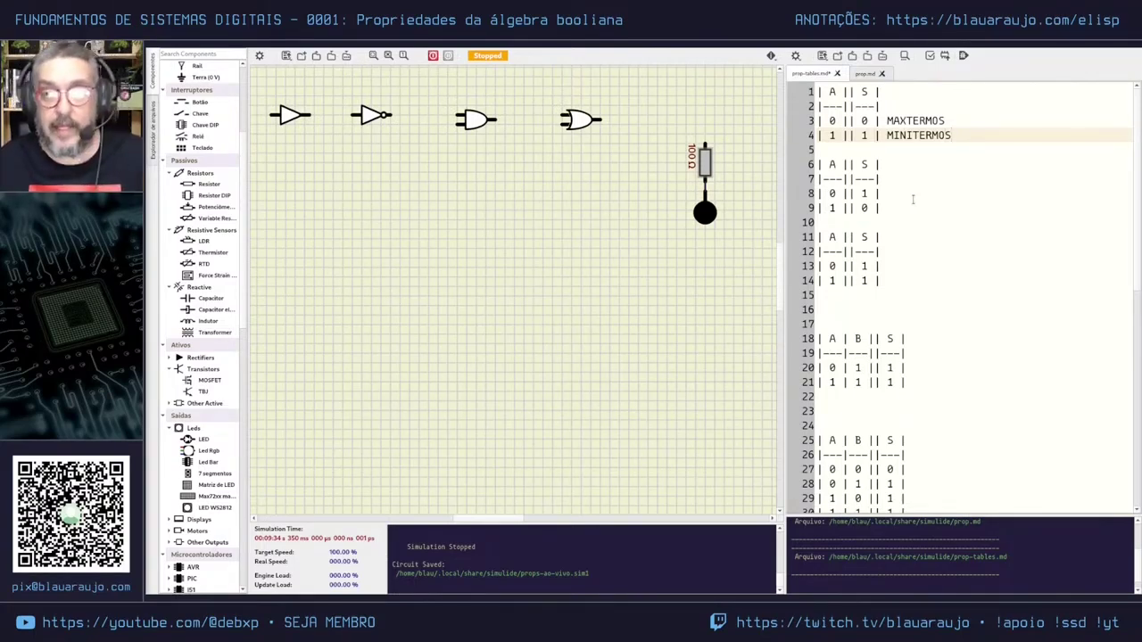
Step between the MAXTERMOS and MINITERMOS lines, highlighting A's header, 0 and 1 values.
key("Up")
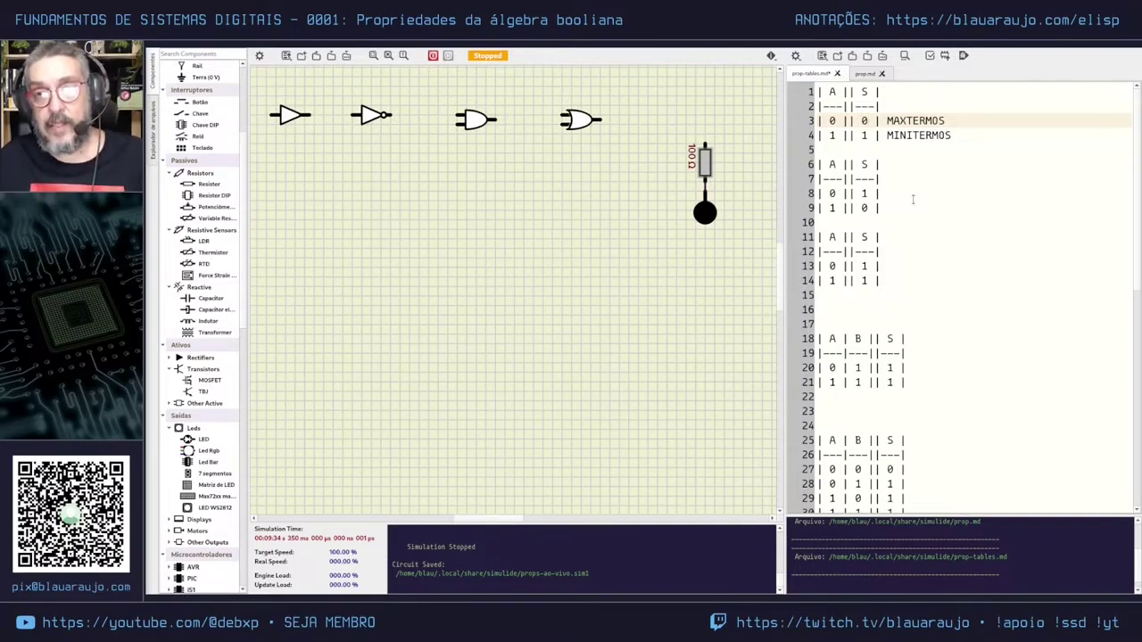
key("Down")
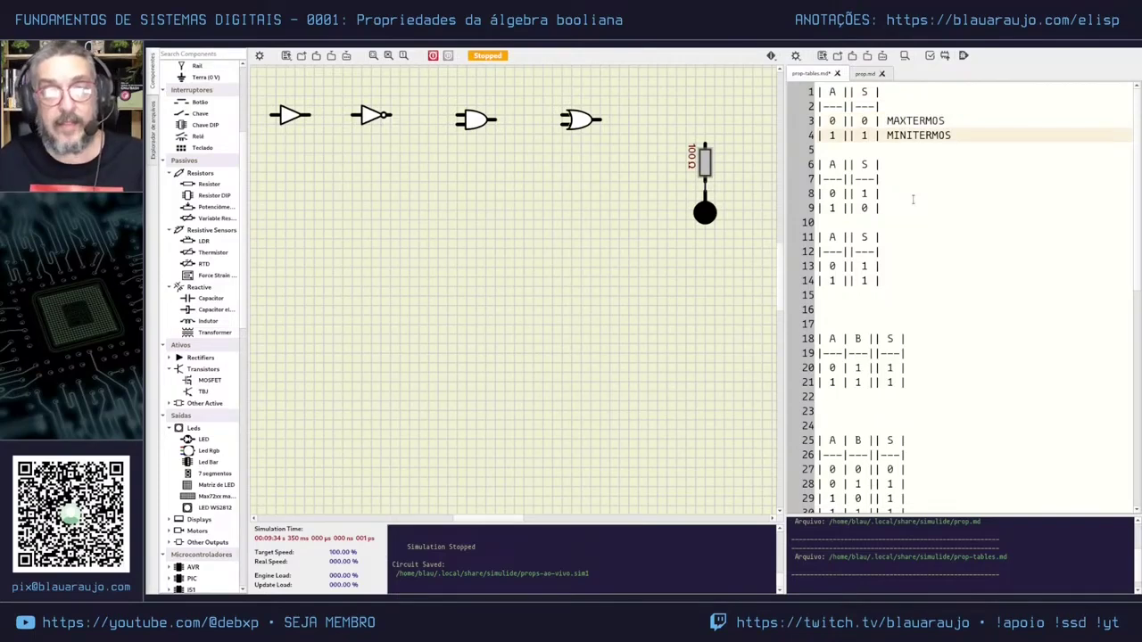
key("Up")
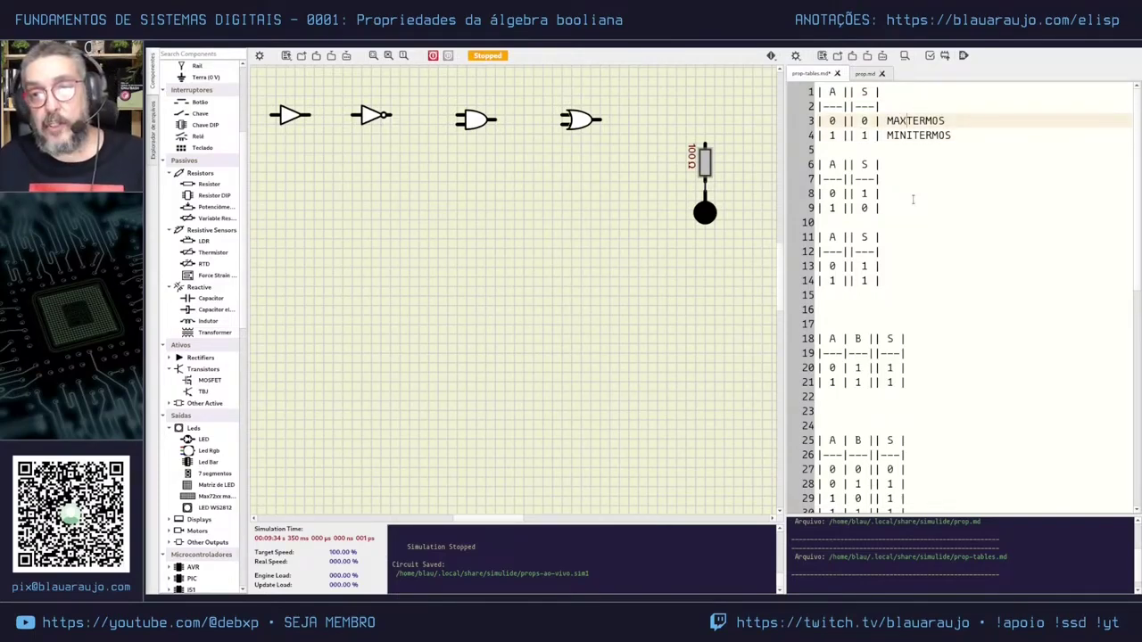
key("End")
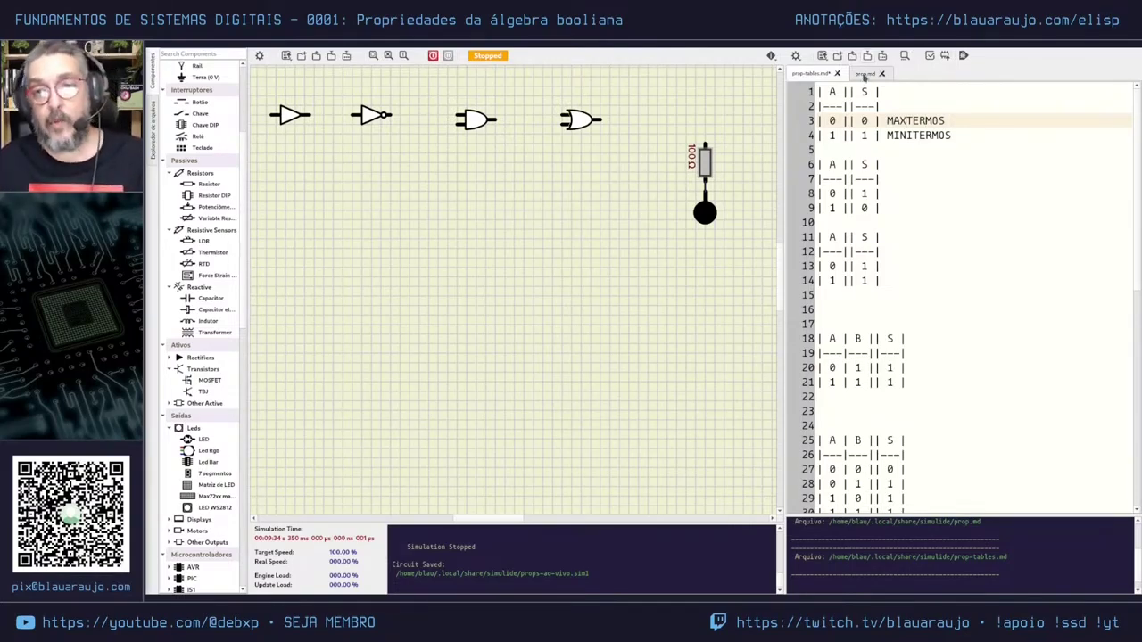
double_click(835, 120)
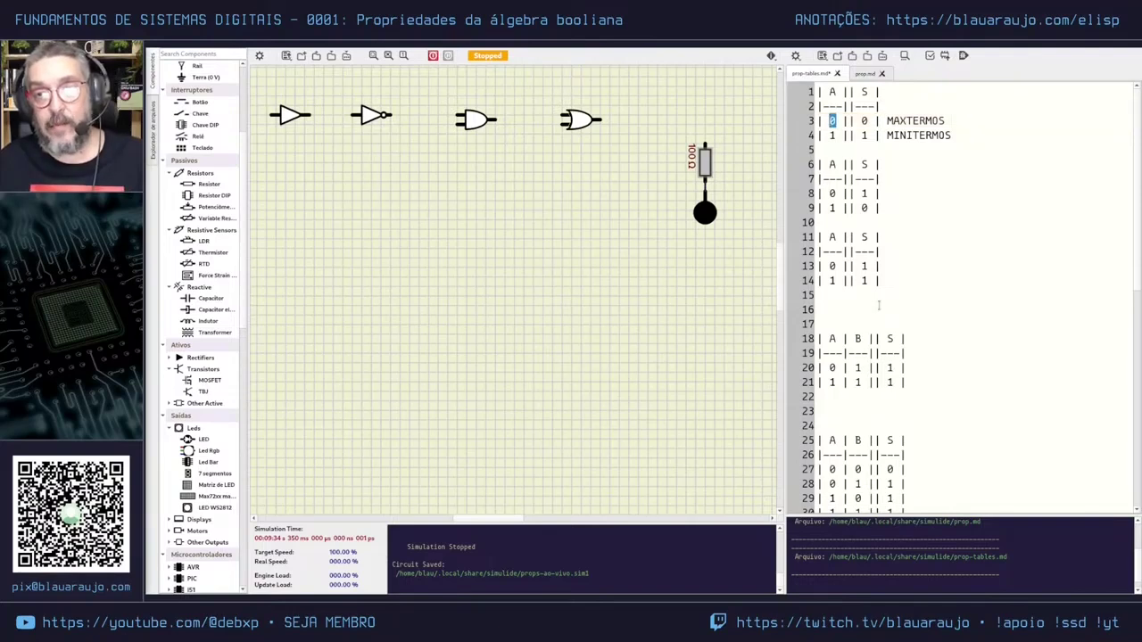
double_click(832, 91)
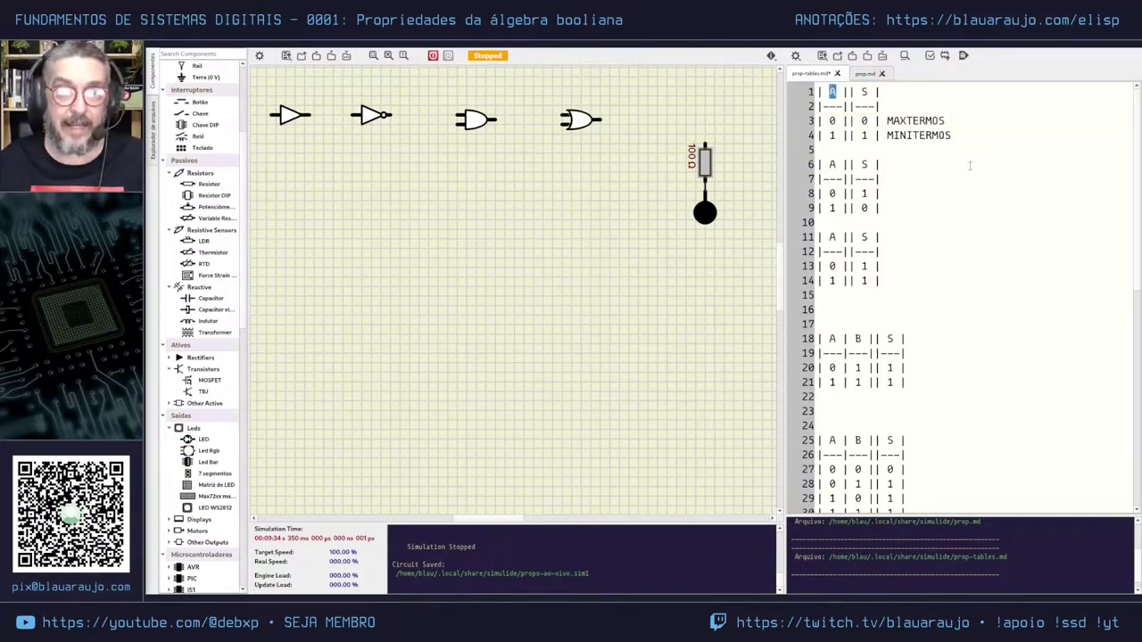
double_click(832, 135)
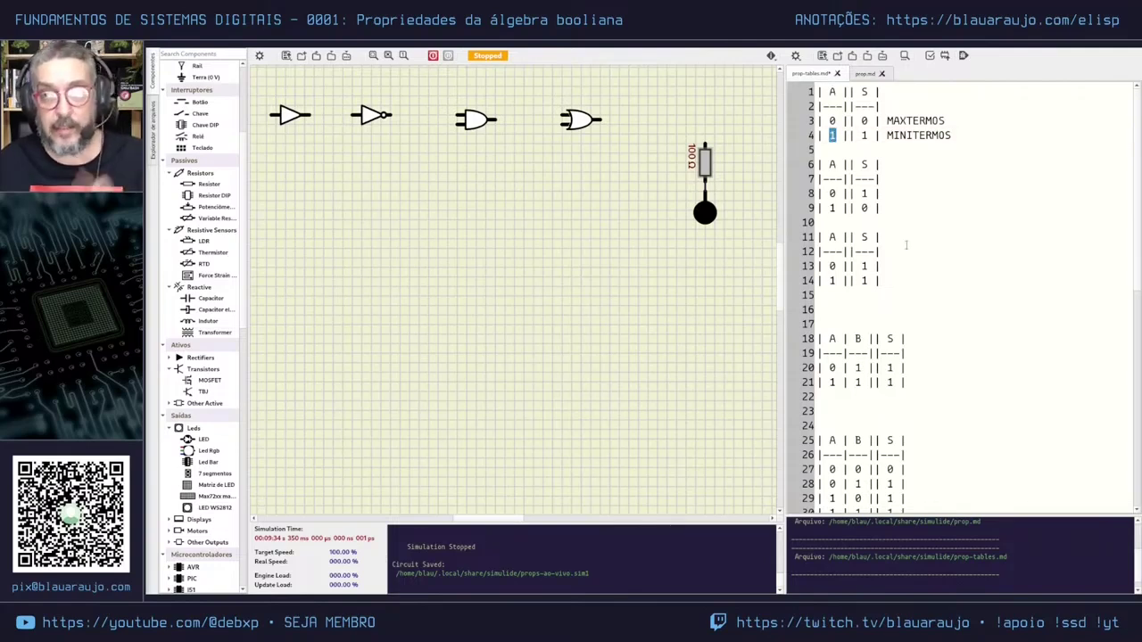
Highlight the MINITERMOS and MAXTERMOS labels and the input and output values on lines 3 and 4.
left_click_drag(887, 135, 955, 135)
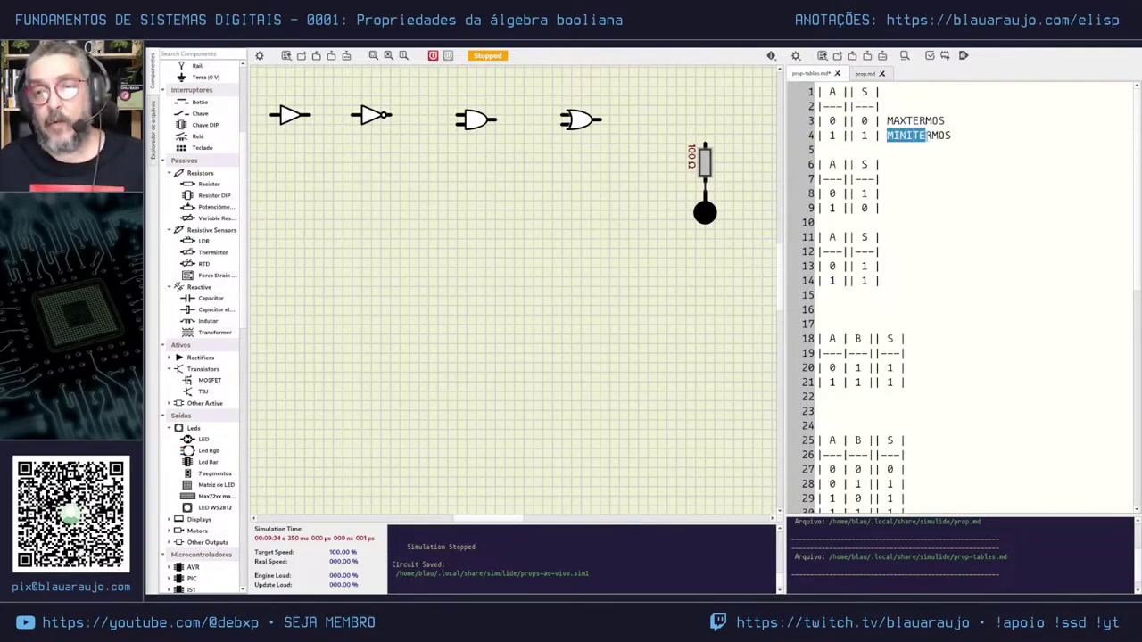
double_click(832, 134)
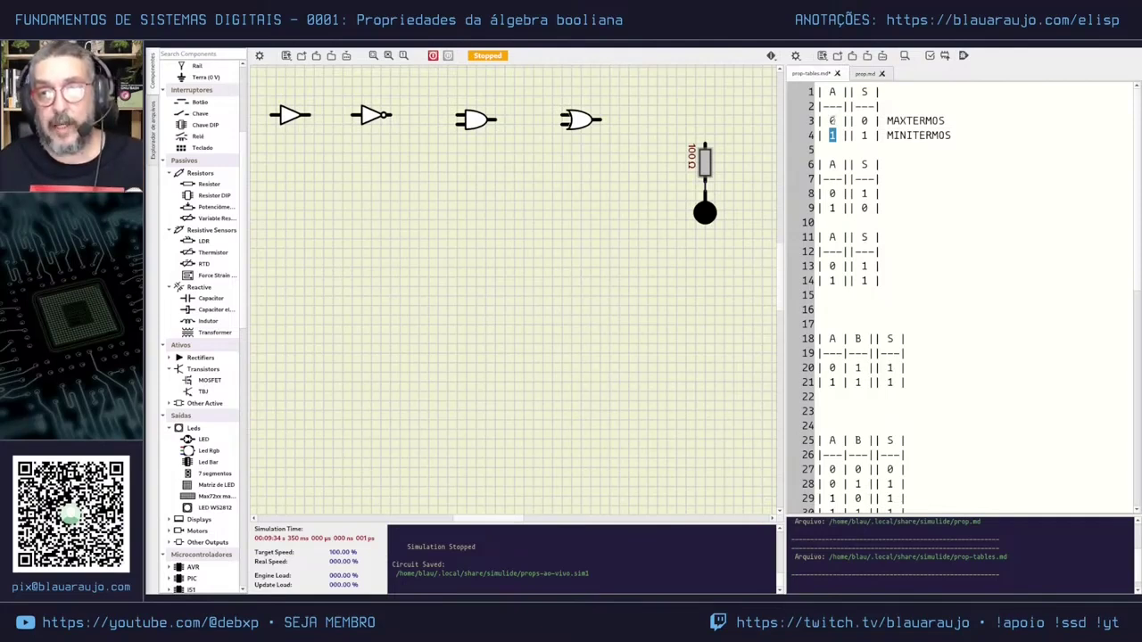
double_click(832, 120)
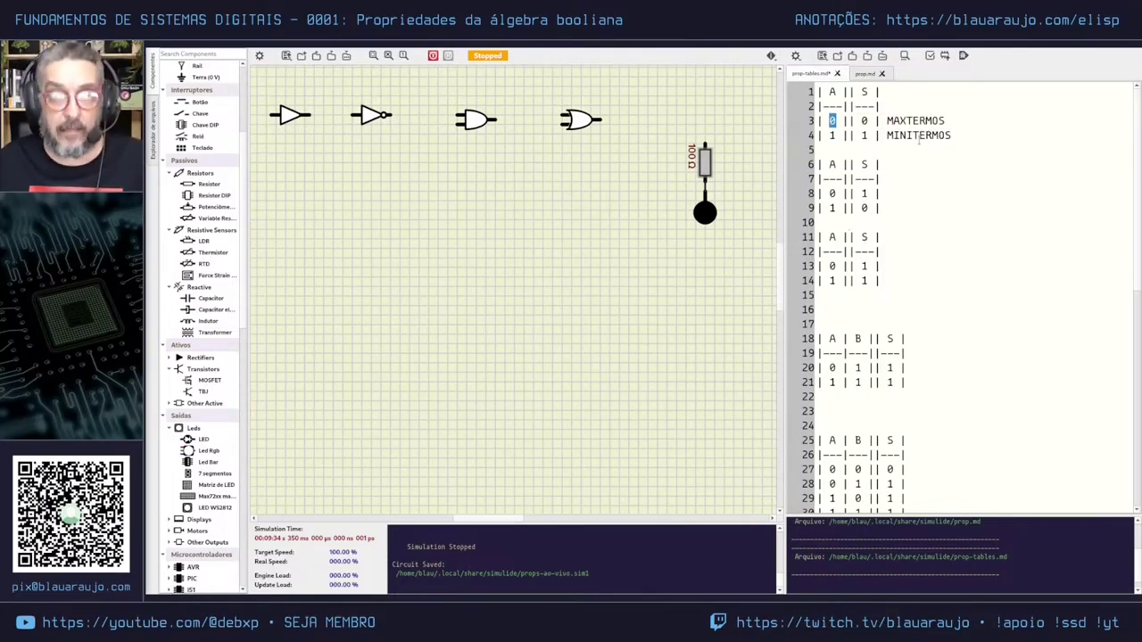
left_click(968, 121)
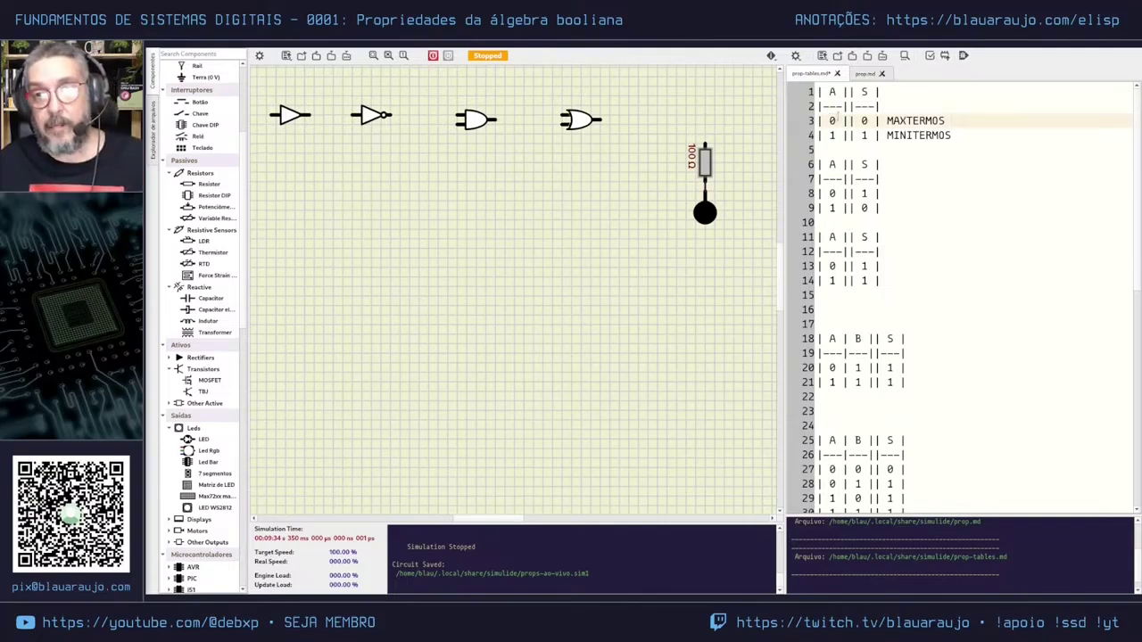
double_click(832, 120)
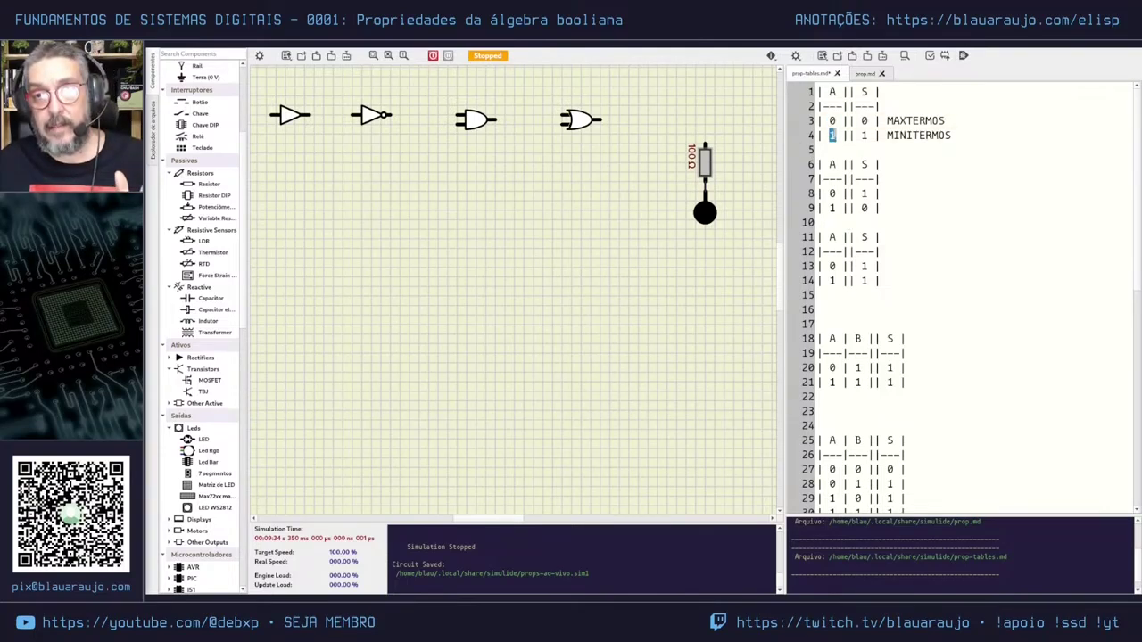
double_click(864, 120)
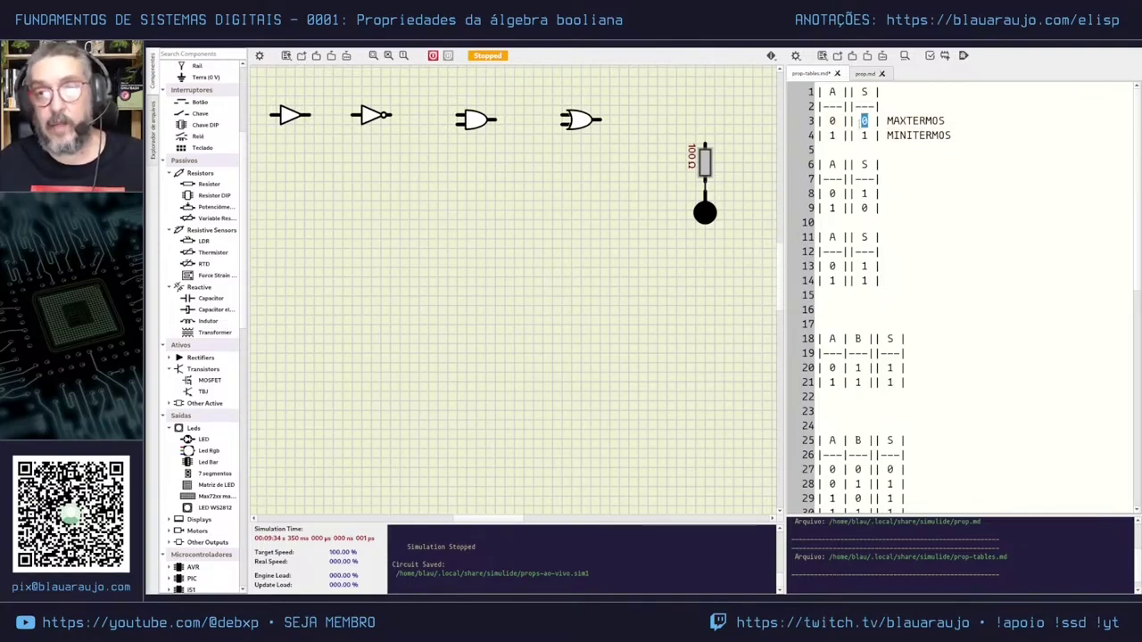
left_click(862, 121)
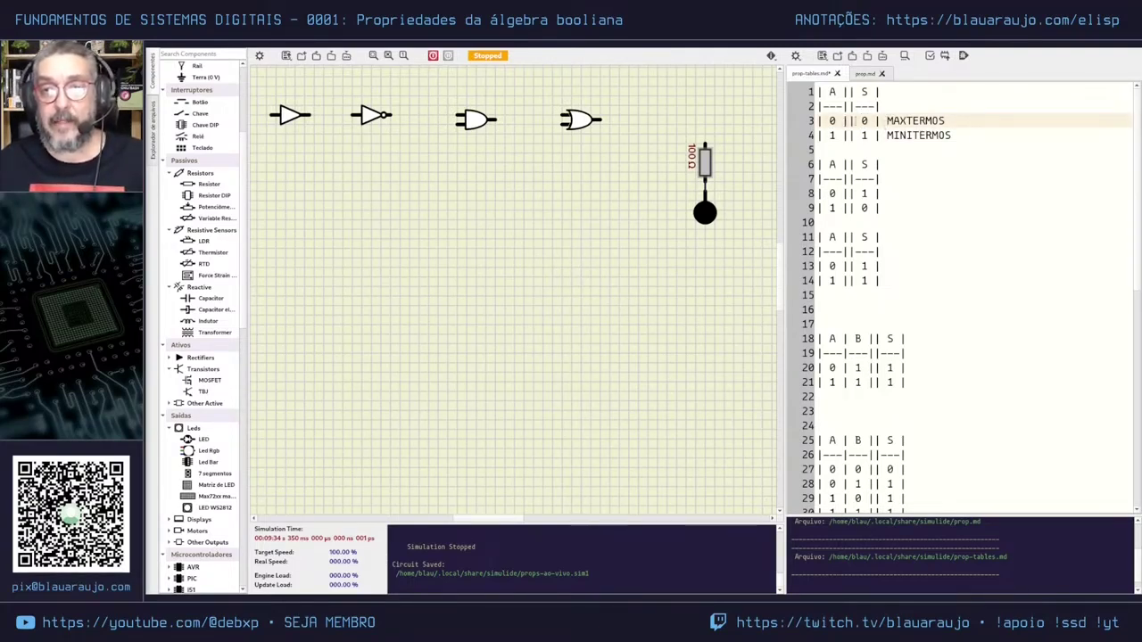
double_click(863, 121)
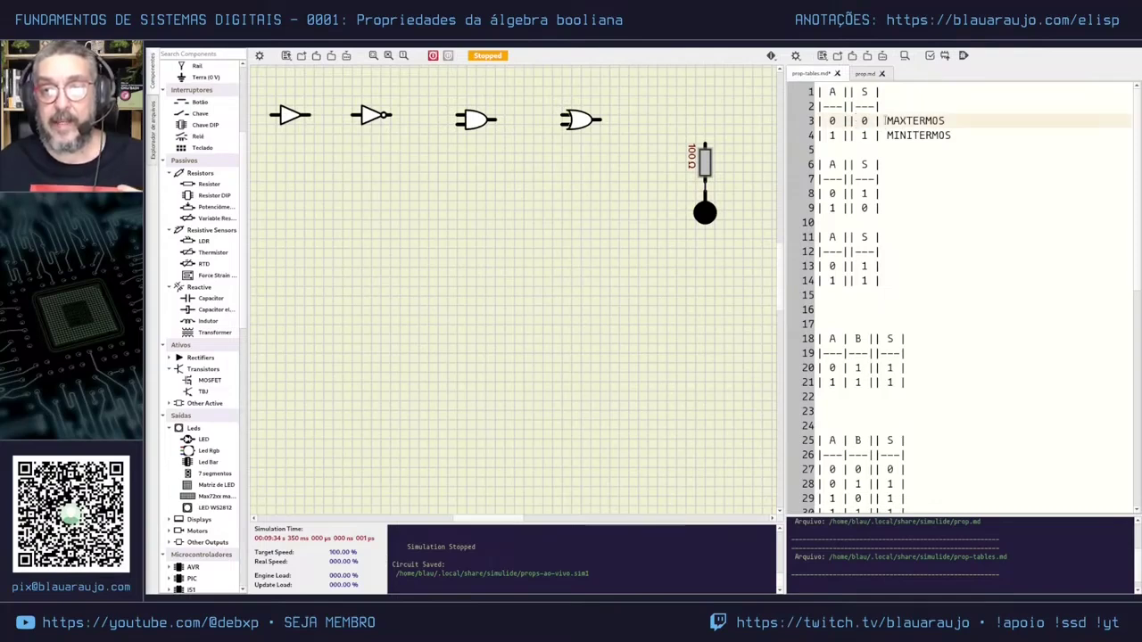
left_click_drag(887, 120, 945, 121)
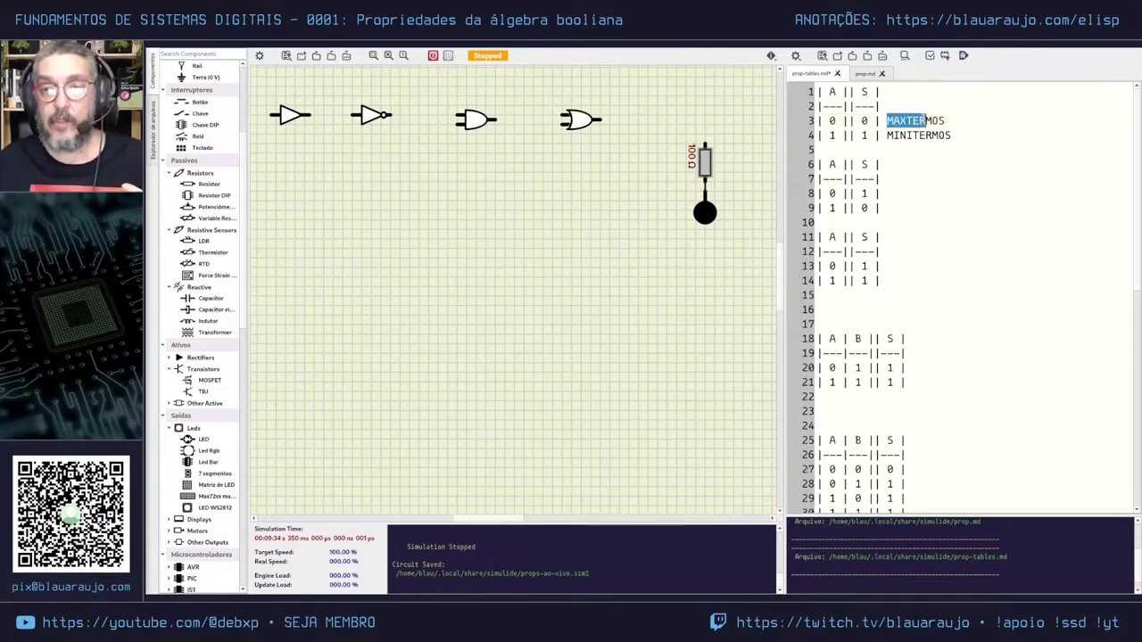
Compare the A header with the row values and append A after MAXTERMOS on line 3.
left_click(999, 123)
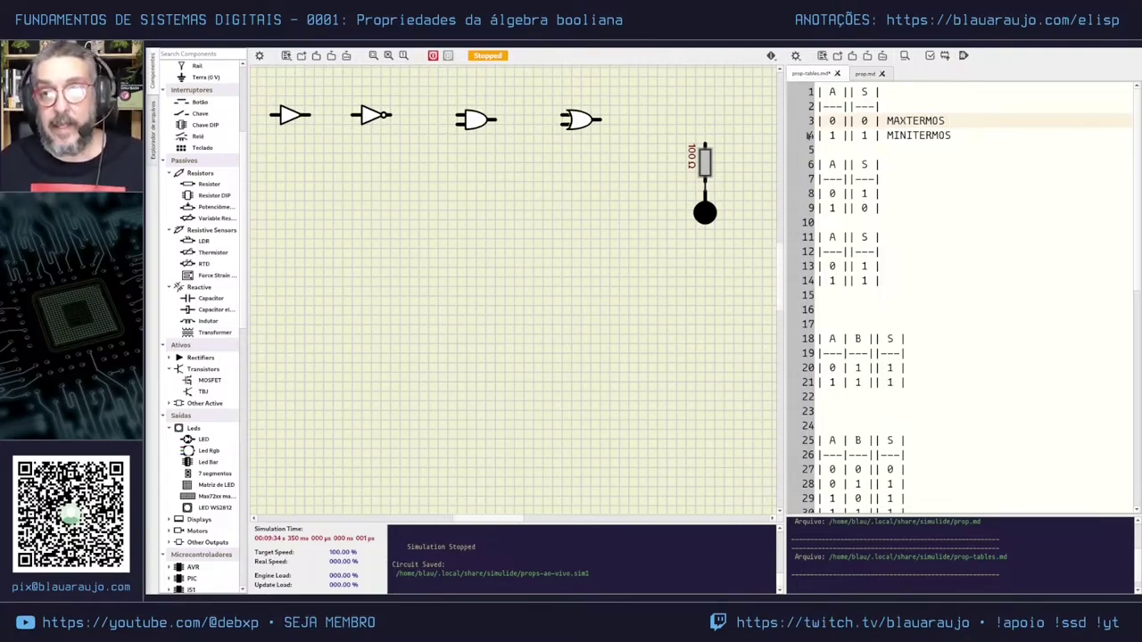
double_click(864, 120)
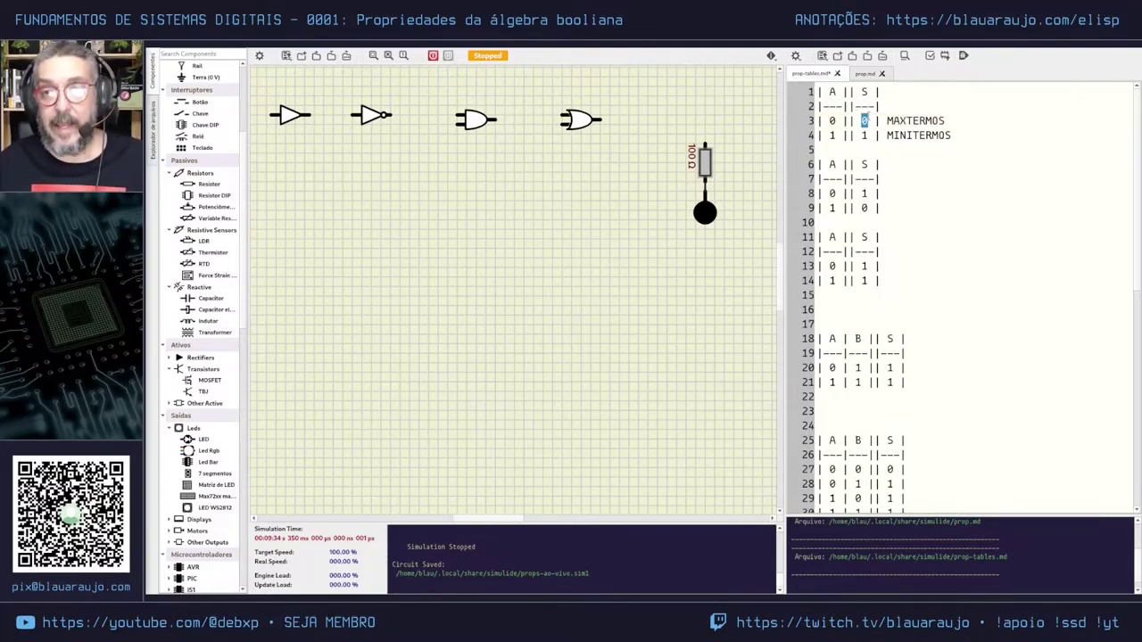
double_click(832, 120)
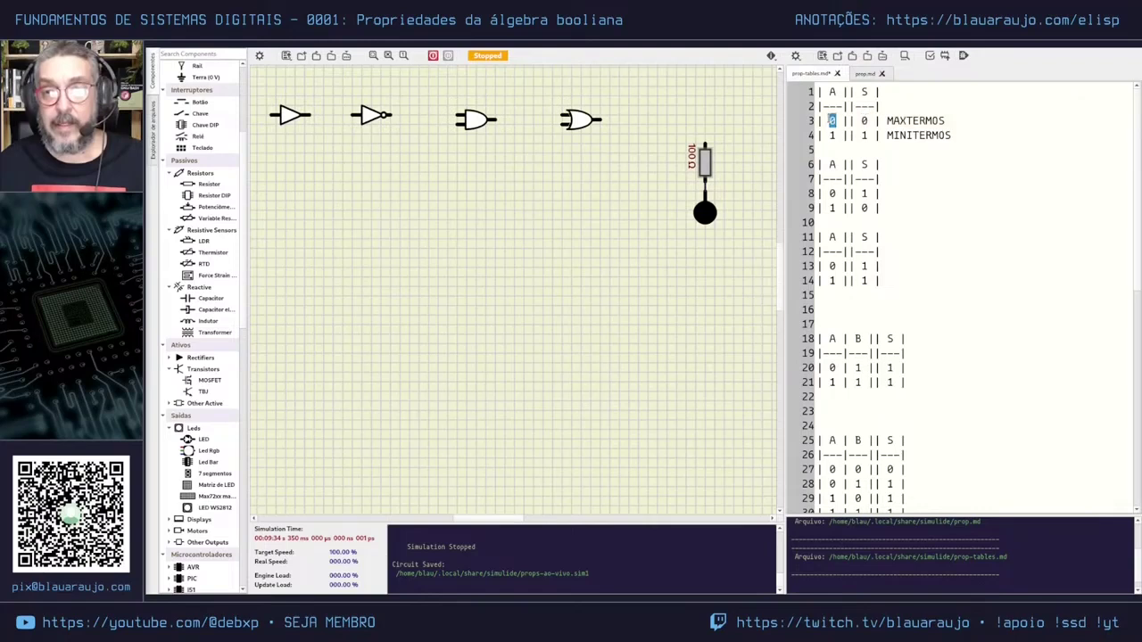
double_click(831, 91)
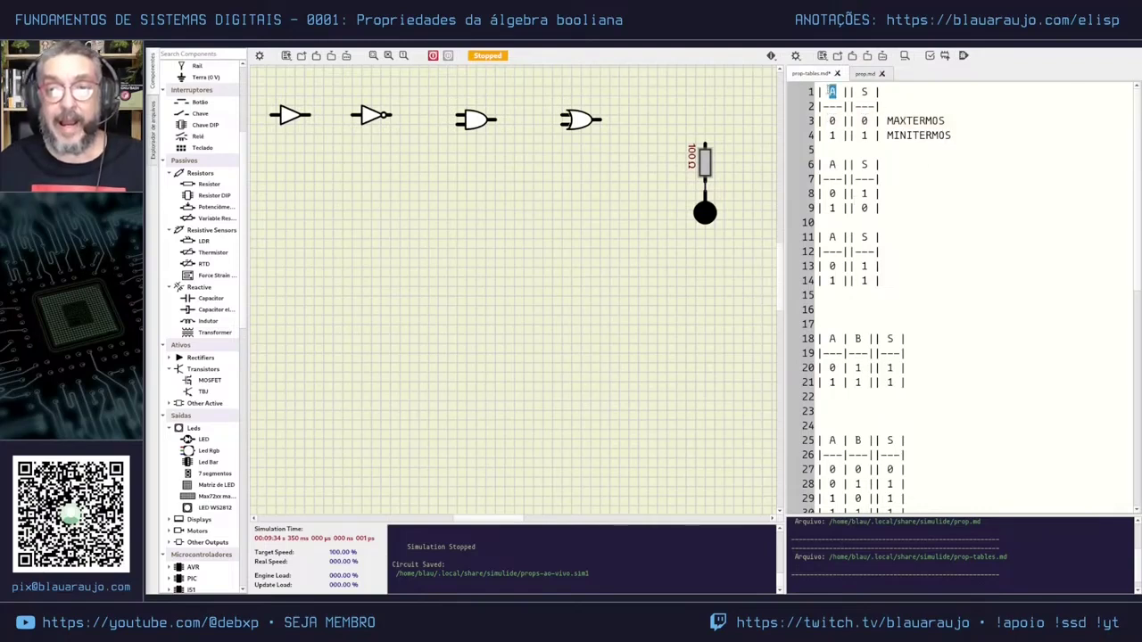
double_click(834, 120)
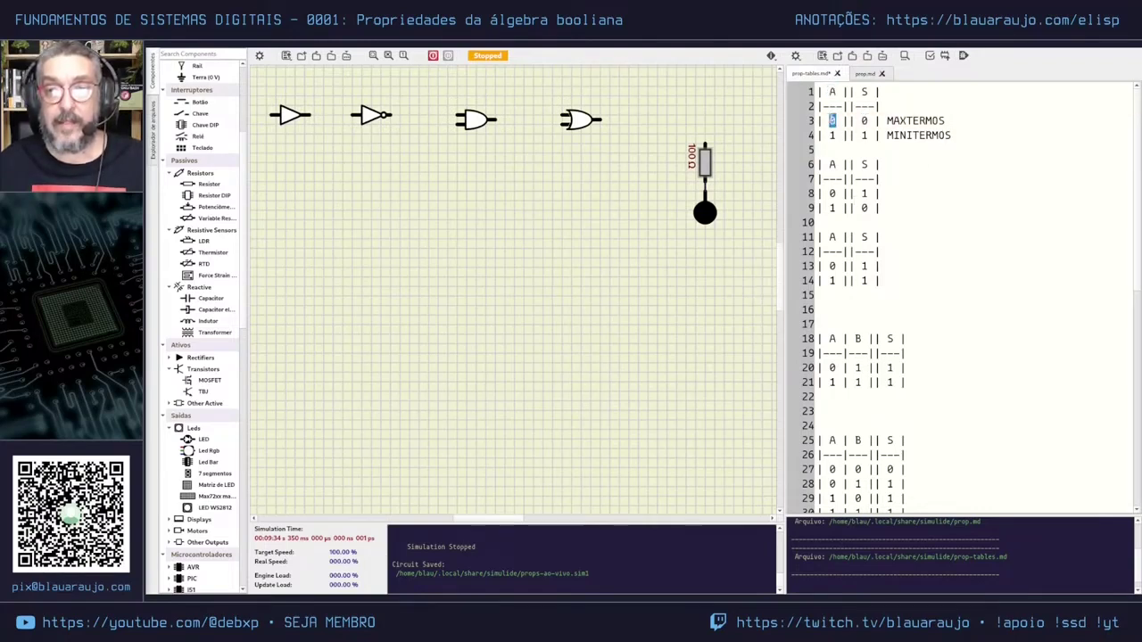
double_click(833, 92)
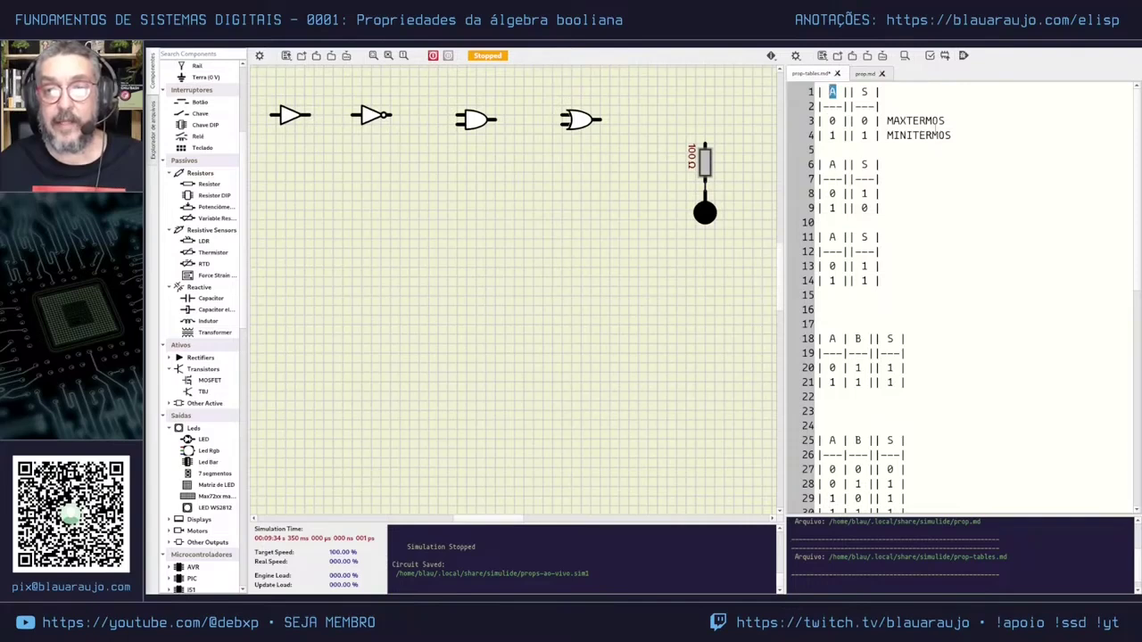
left_click(1001, 125)
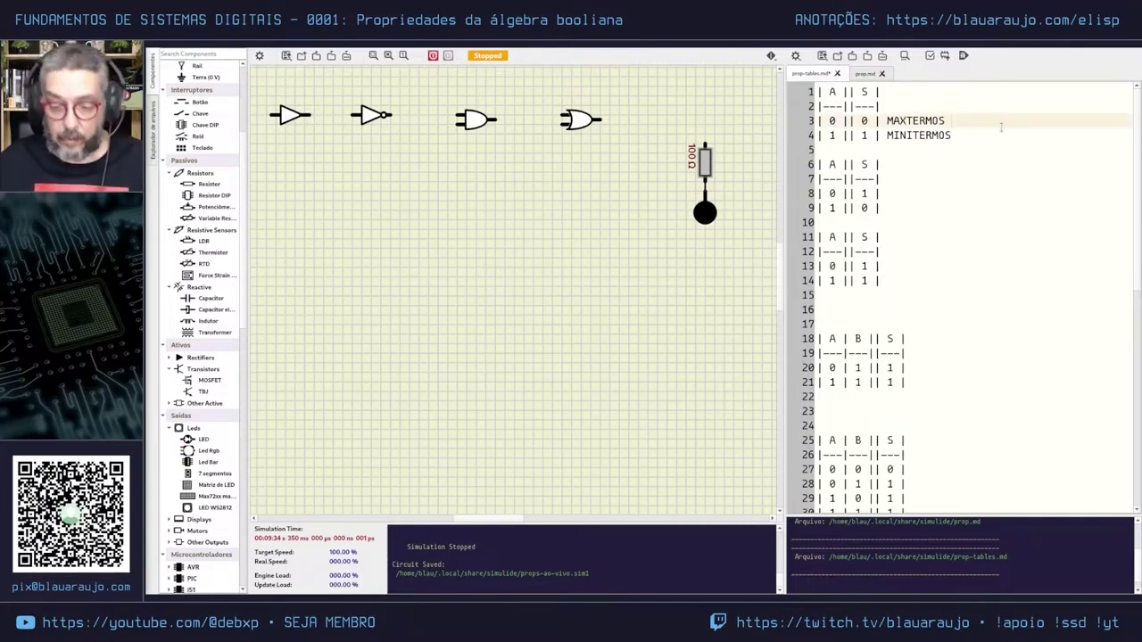
type("A")
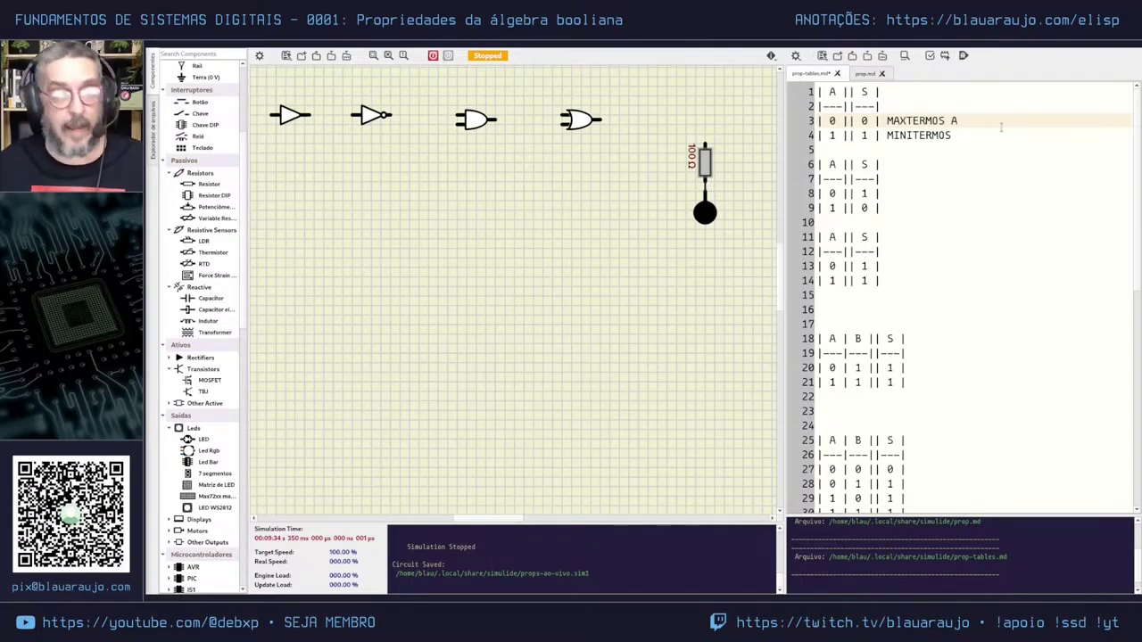
Append A after MINITERMOS on line 4 and insert blank lines below the first table.
left_click(864, 135)
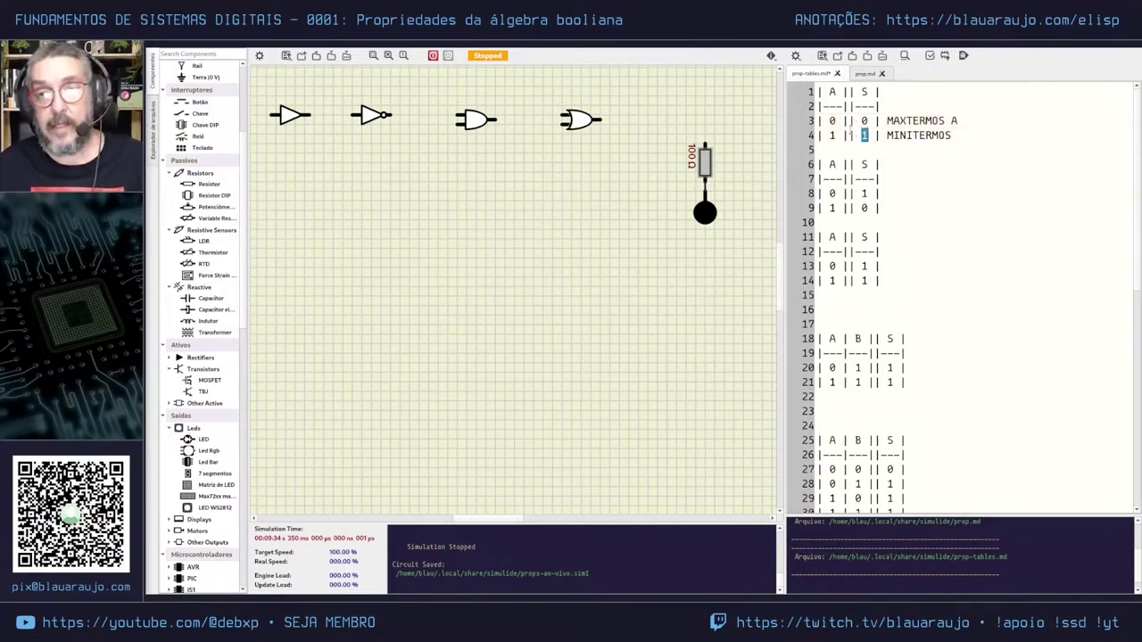
left_click(831, 135)
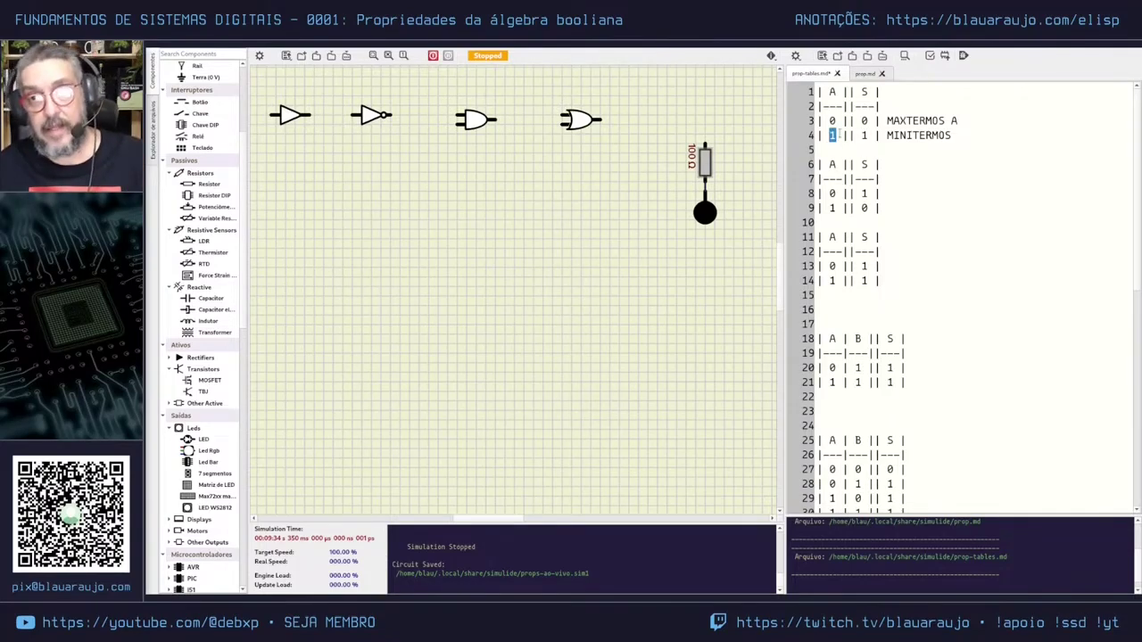
left_click(1005, 138)
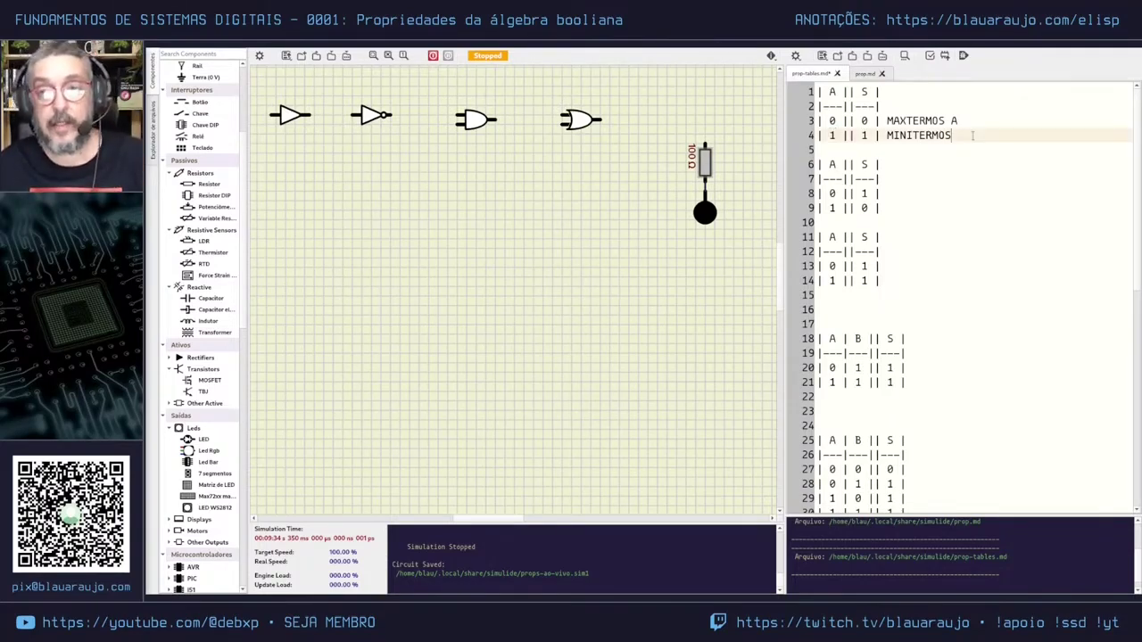
type(" A")
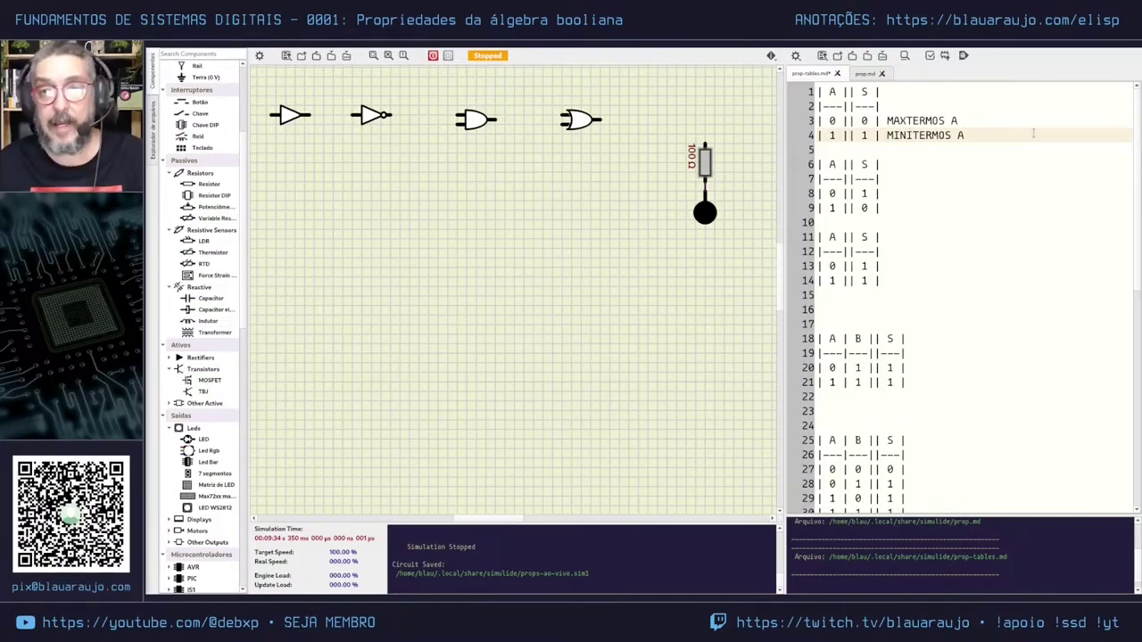
key("Return")
key("Return")
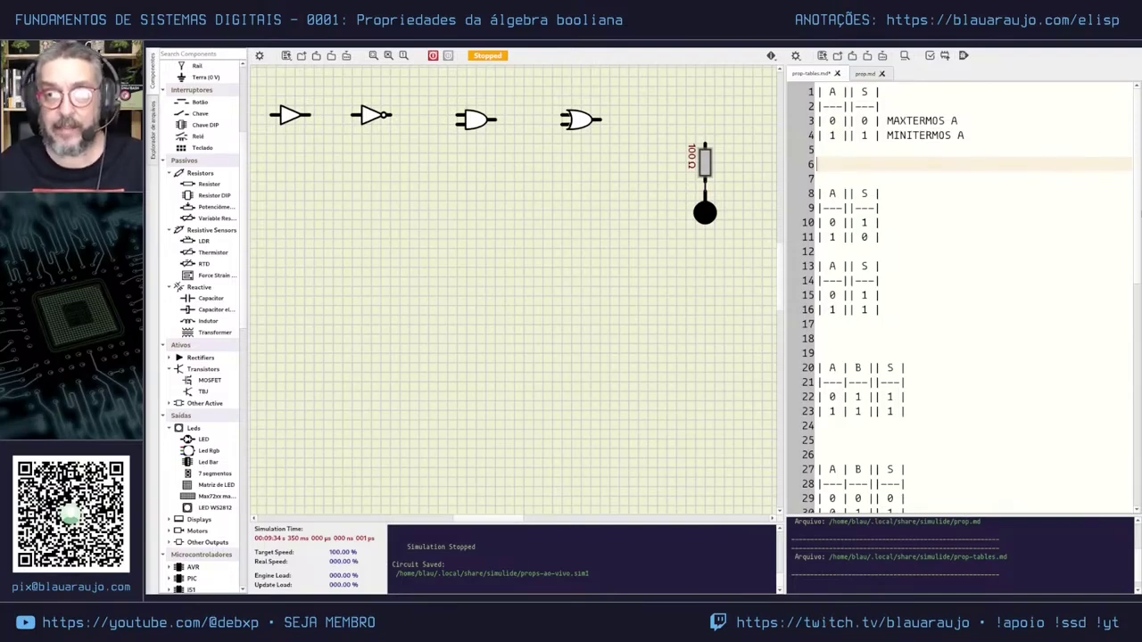
type("S ")
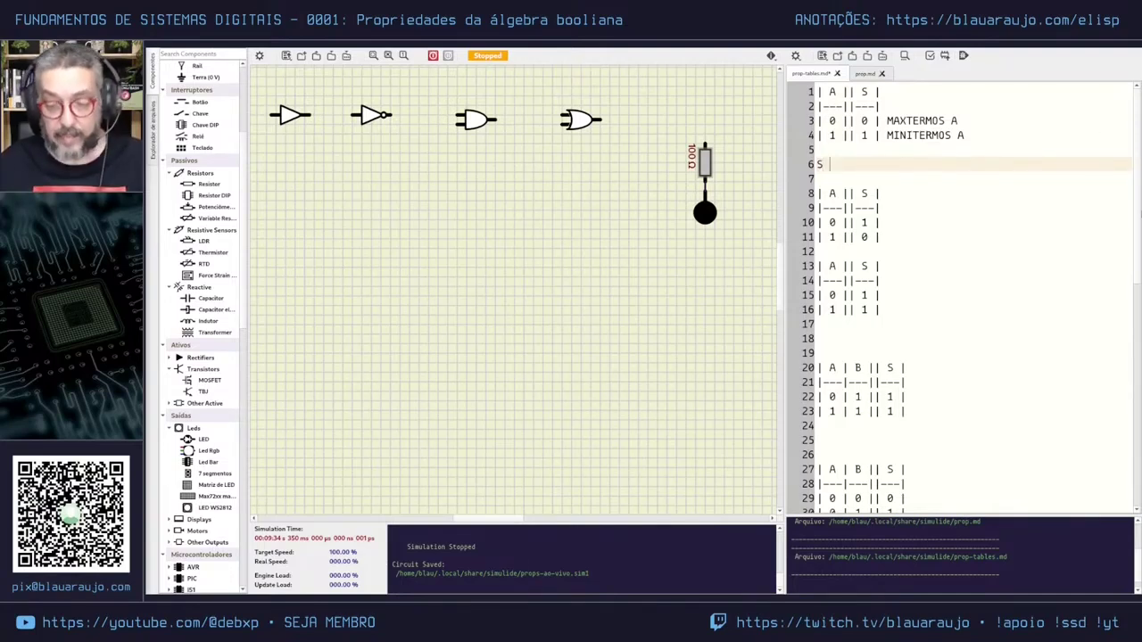
type("= ")
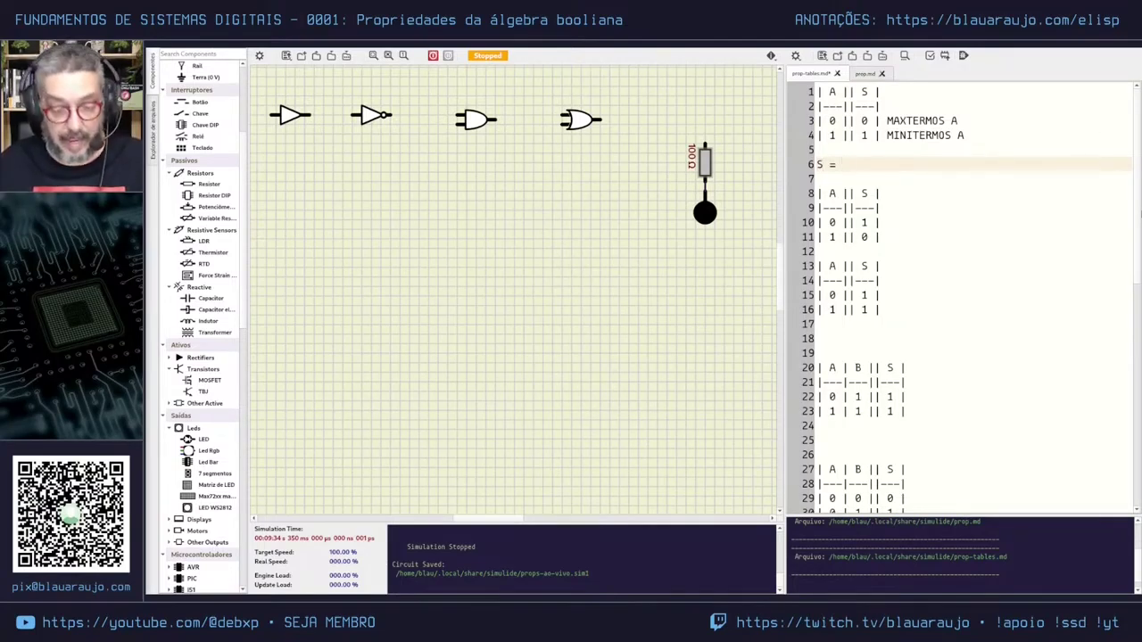
type("Aa")
key("BackSpace")
key("Return")
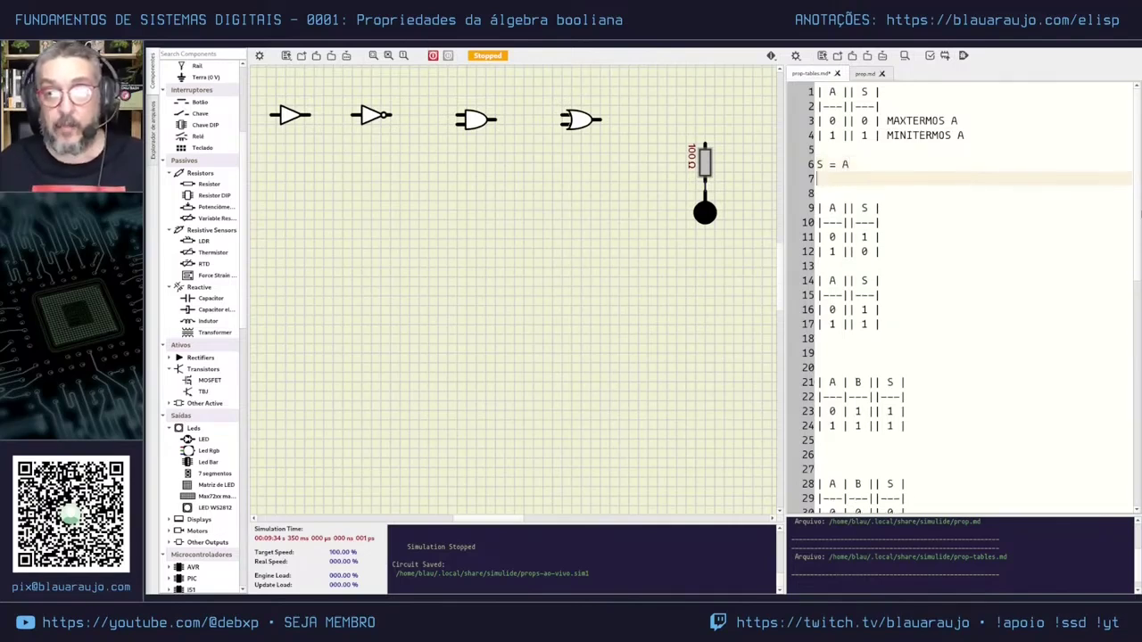
key("Return")
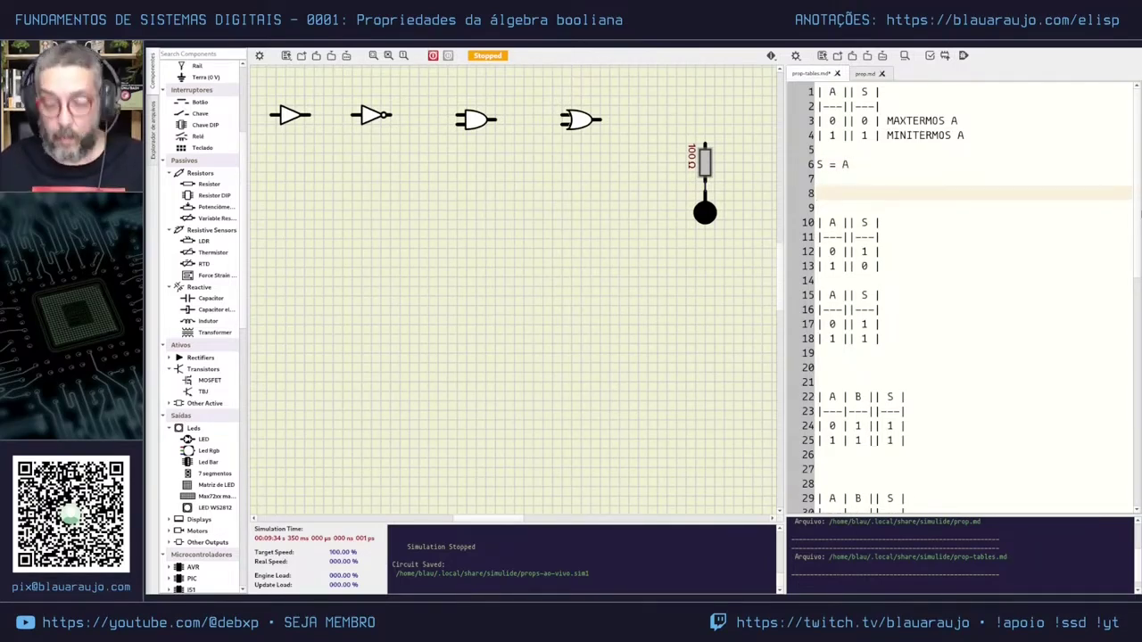
type("S = ")
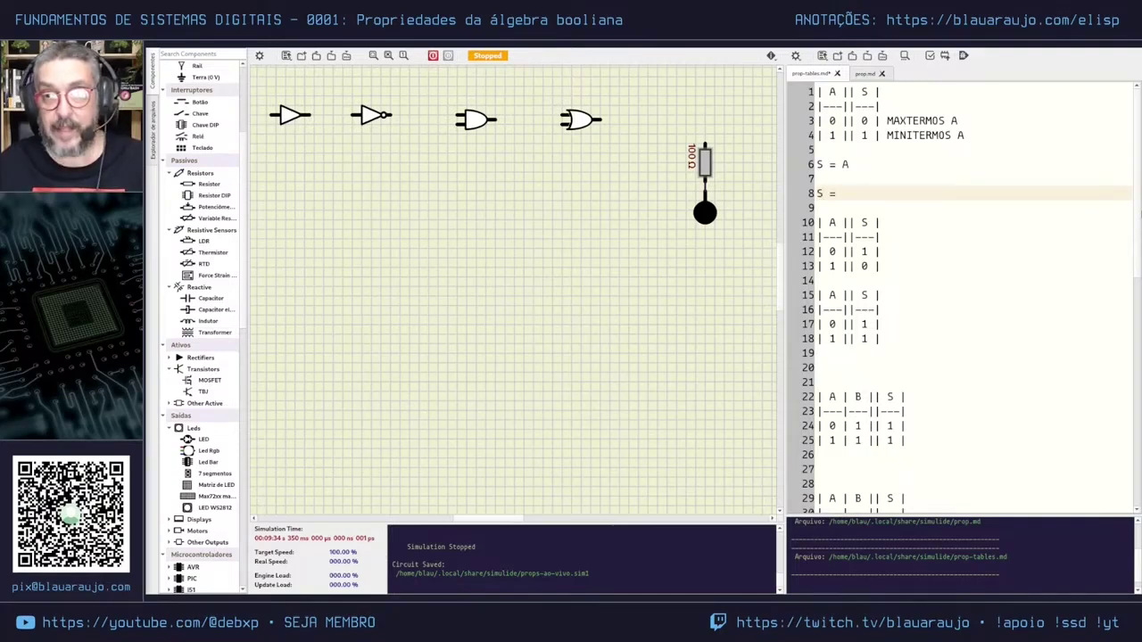
type("A")
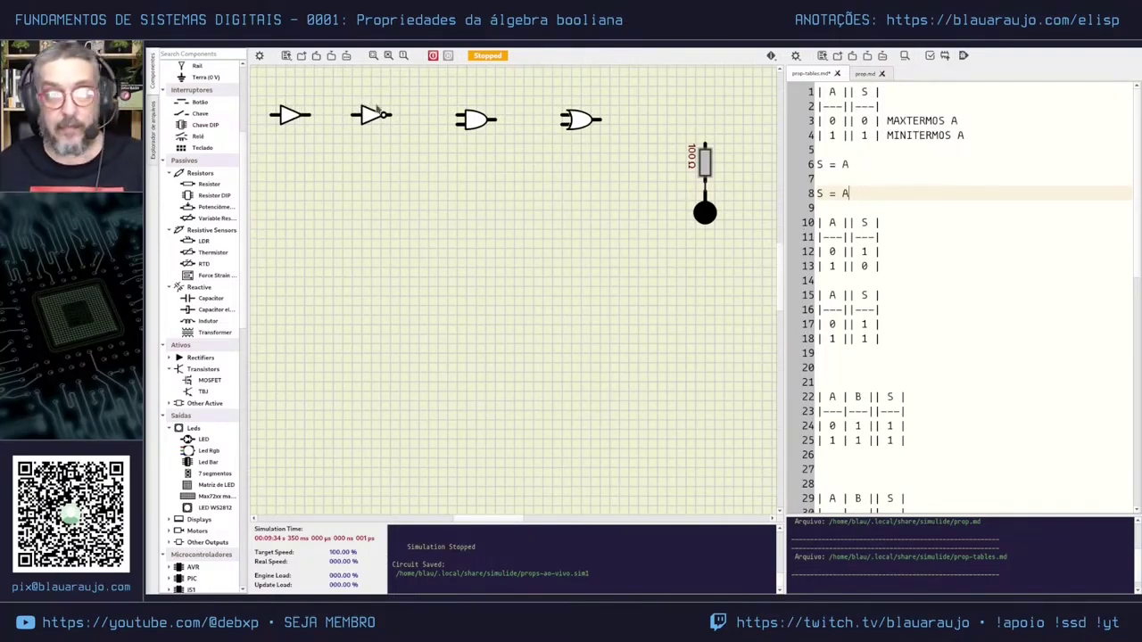
left_click(921, 230)
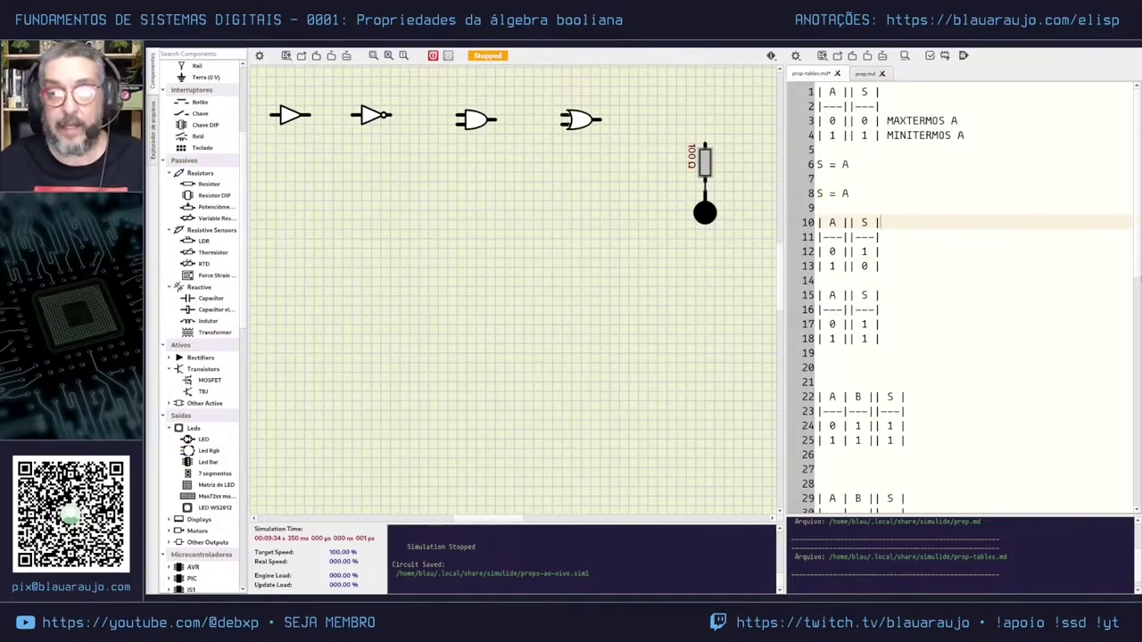
key("Down")
key("Down")
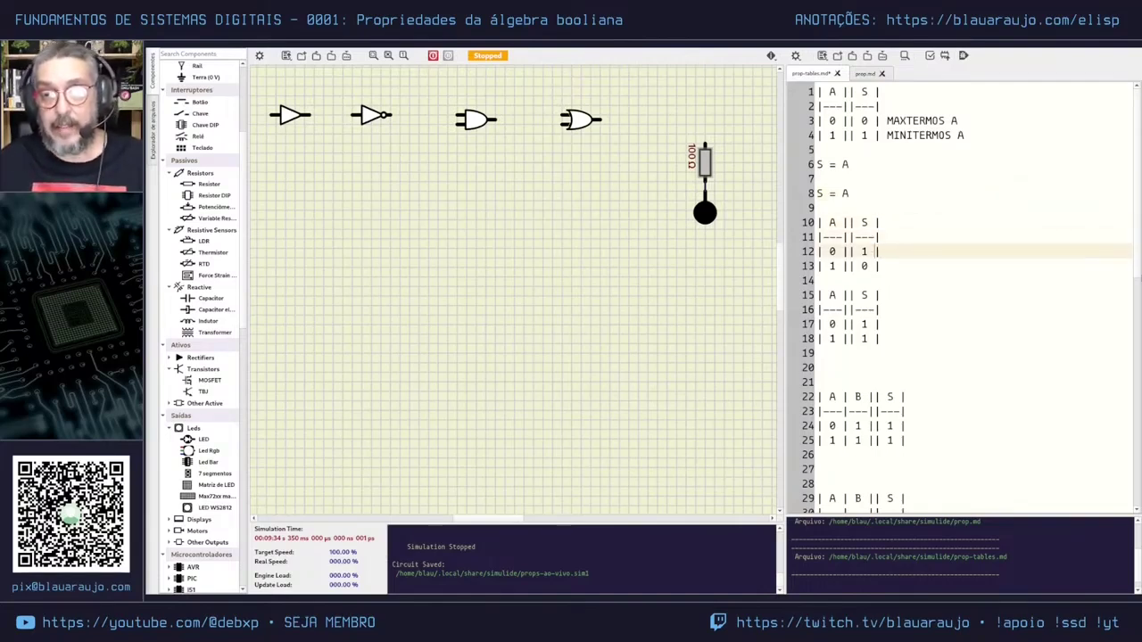
left_click(862, 251)
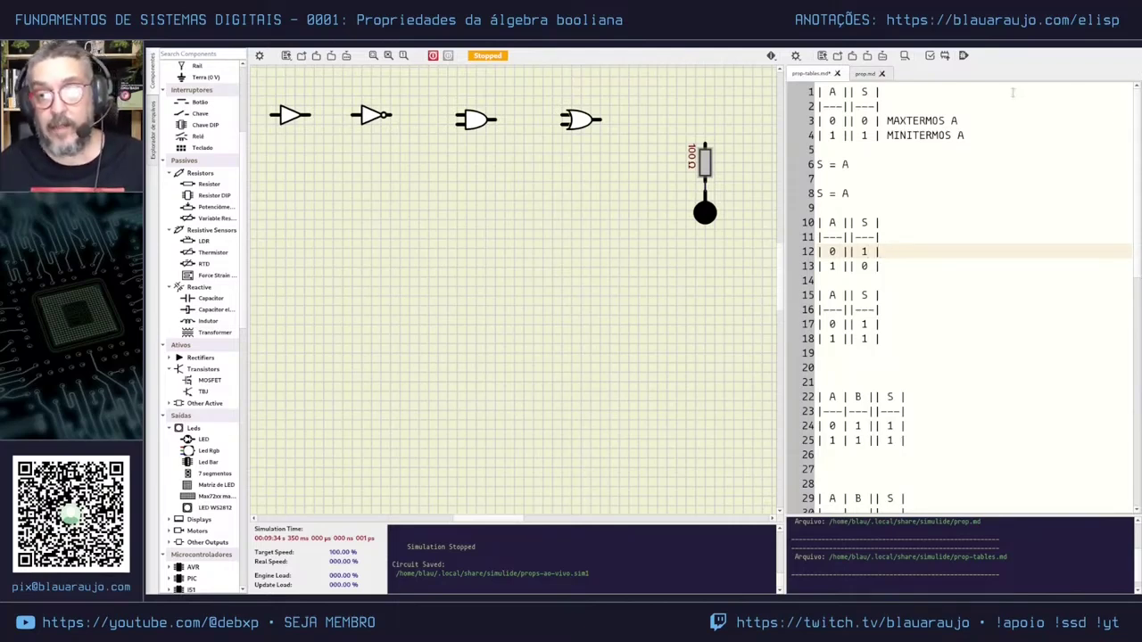
Add A' beside the input-0 row of the NOT truth table, referencing the NOT gate.
double_click(833, 252)
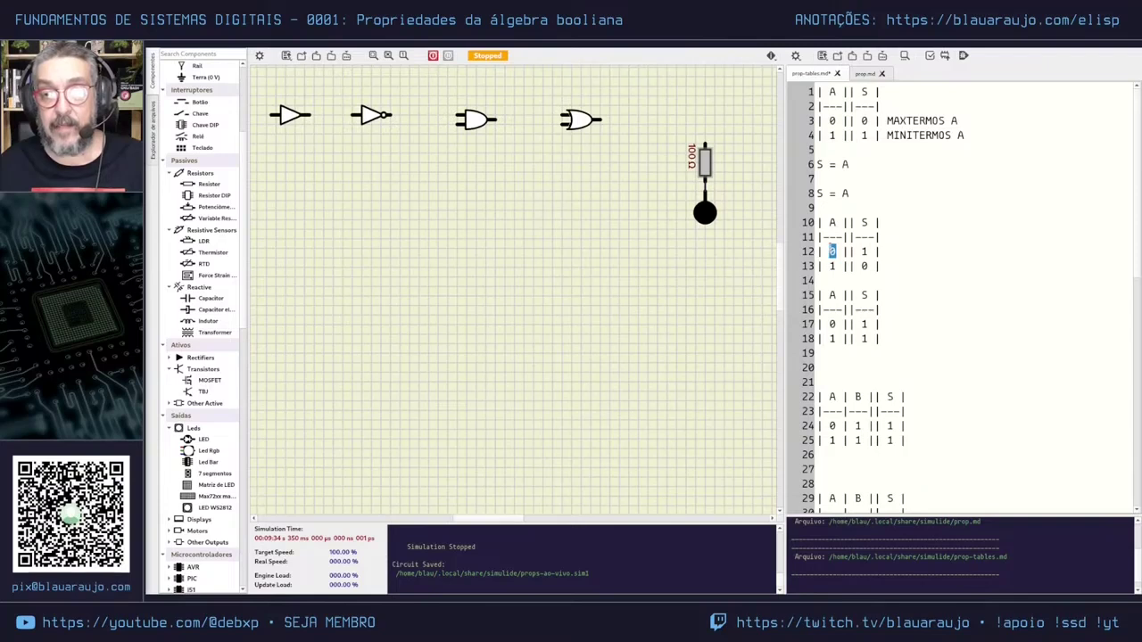
double_click(832, 266)
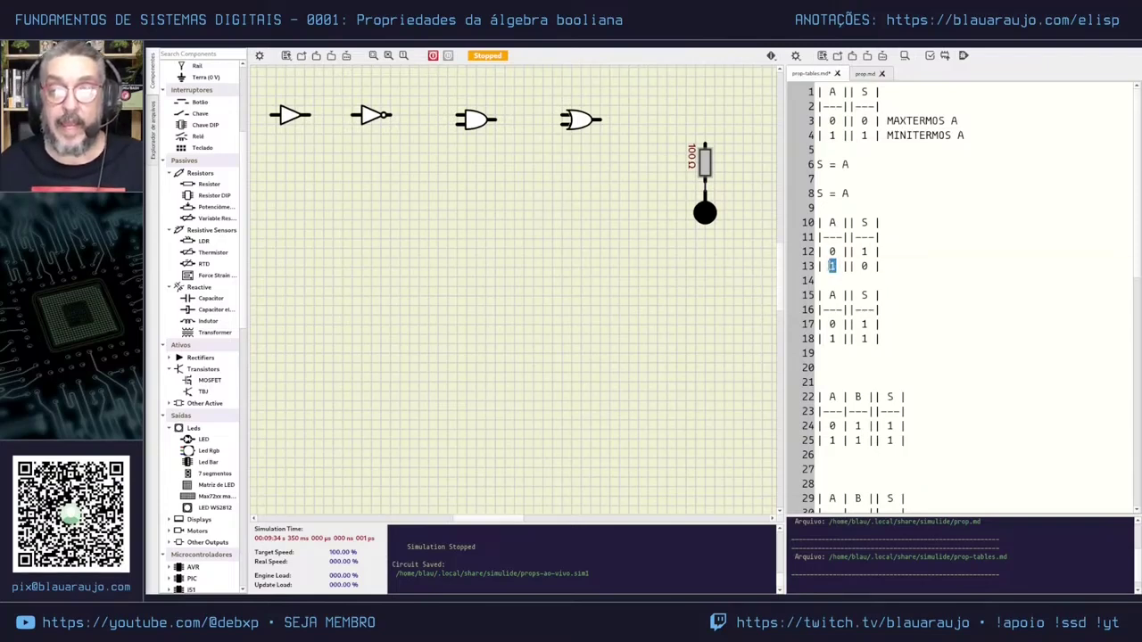
left_click(913, 246)
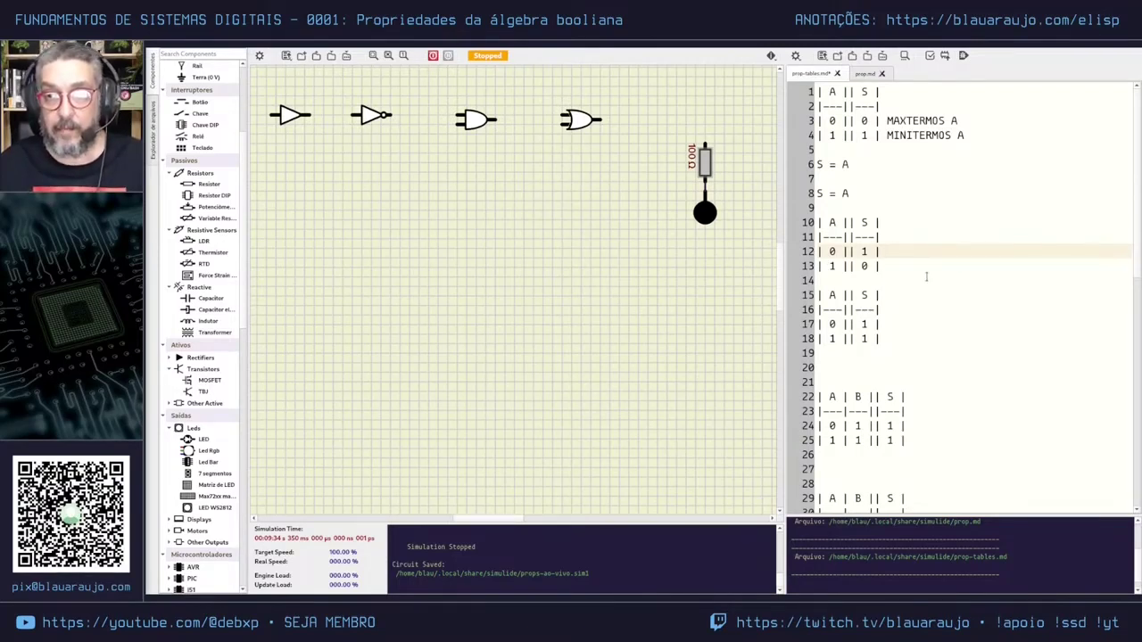
type("A'")
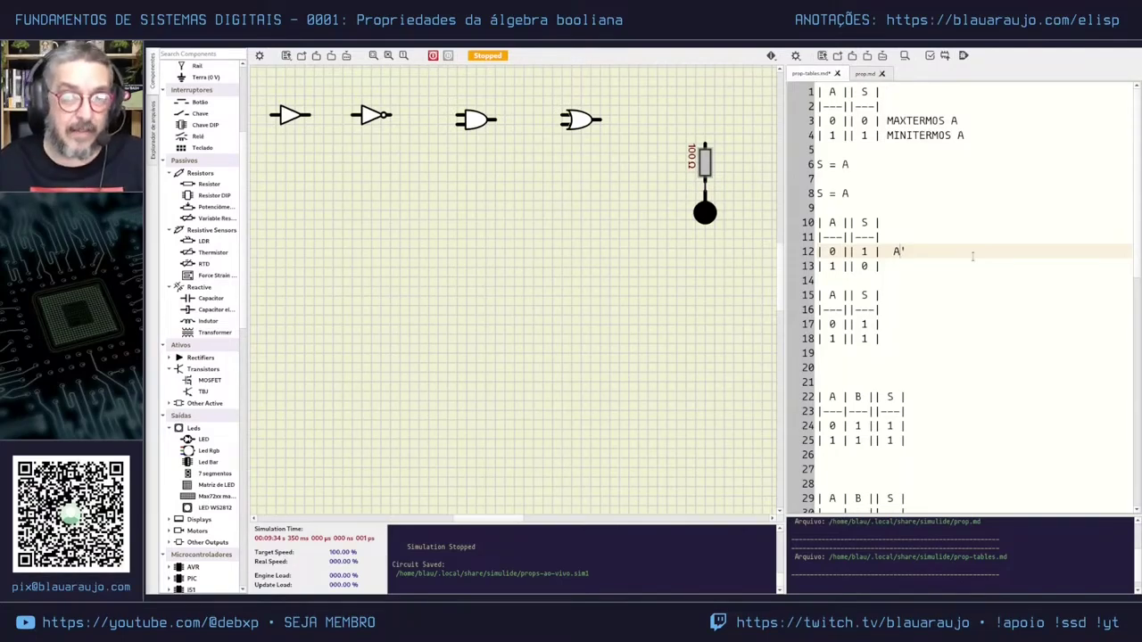
double_click(899, 251)
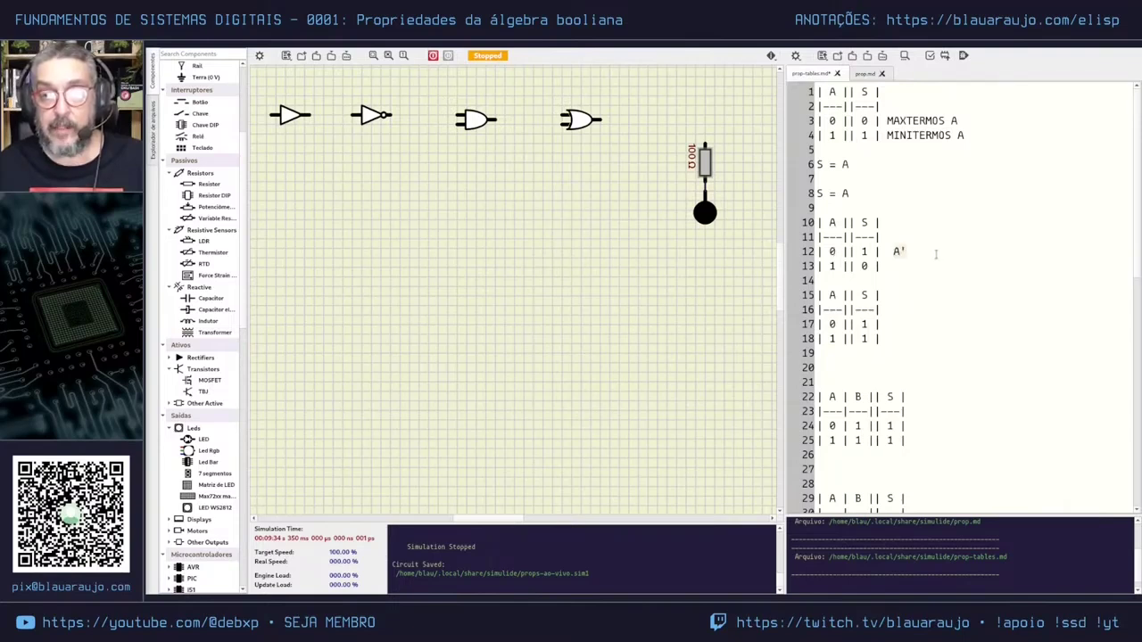
double_click(897, 252)
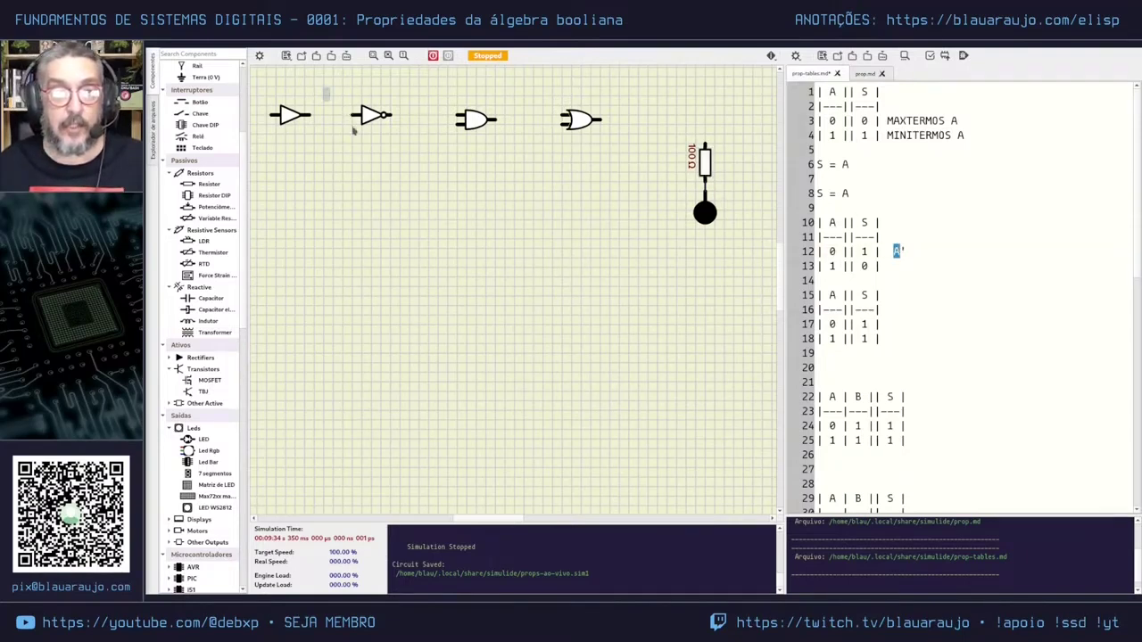
left_click_drag(322, 87, 418, 166)
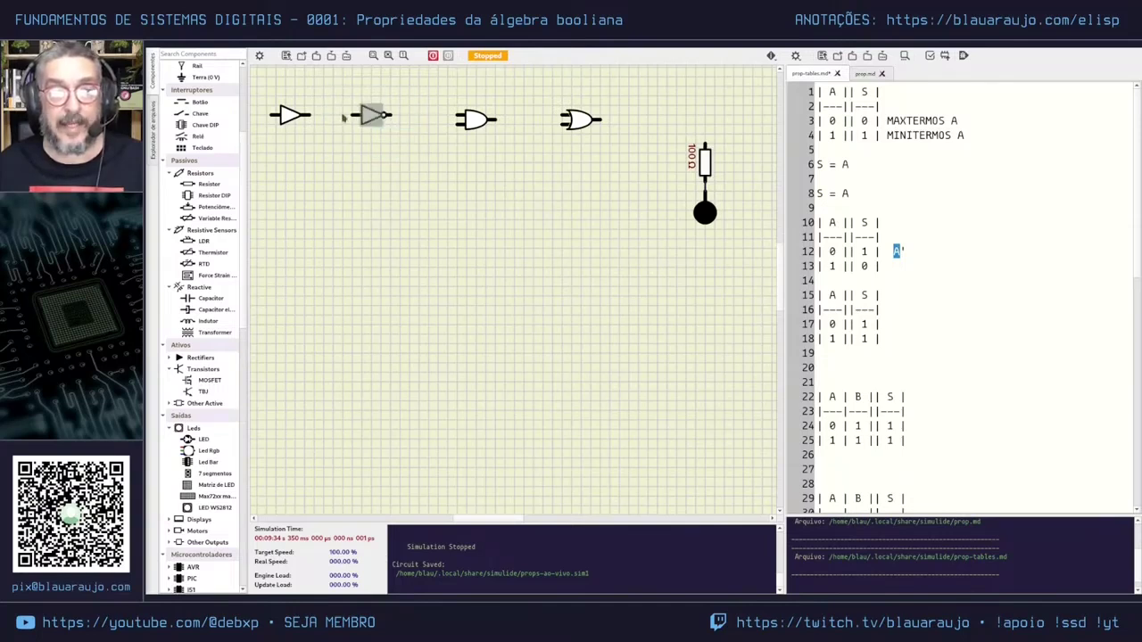
Add A' beside the input-1 row and insert blank lines below the NOT table.
left_click(892, 265)
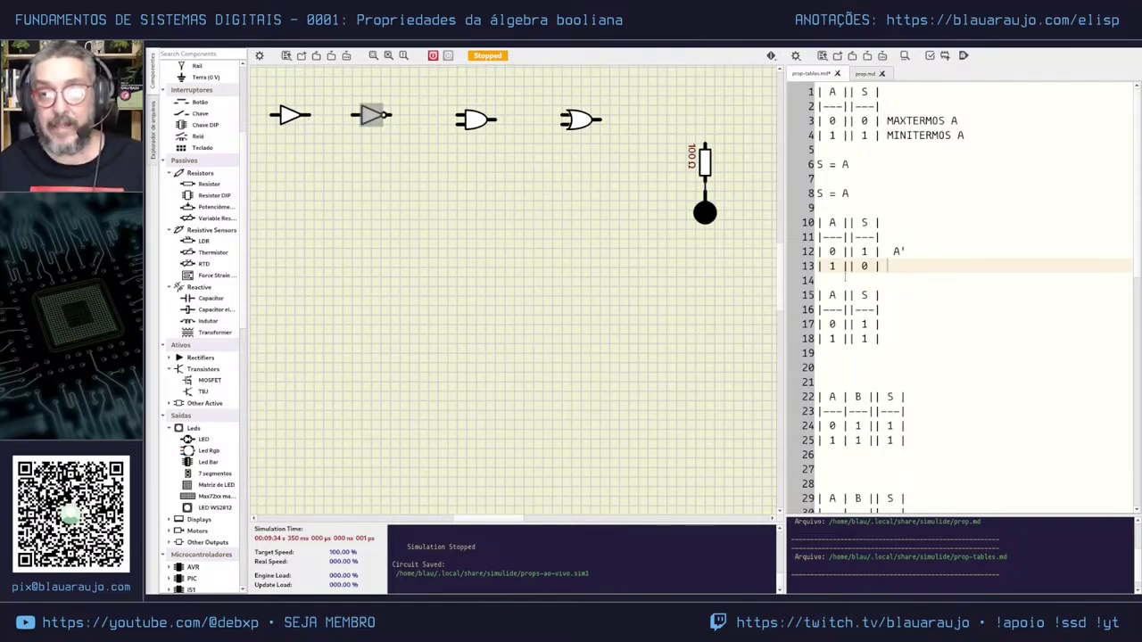
double_click(863, 266)
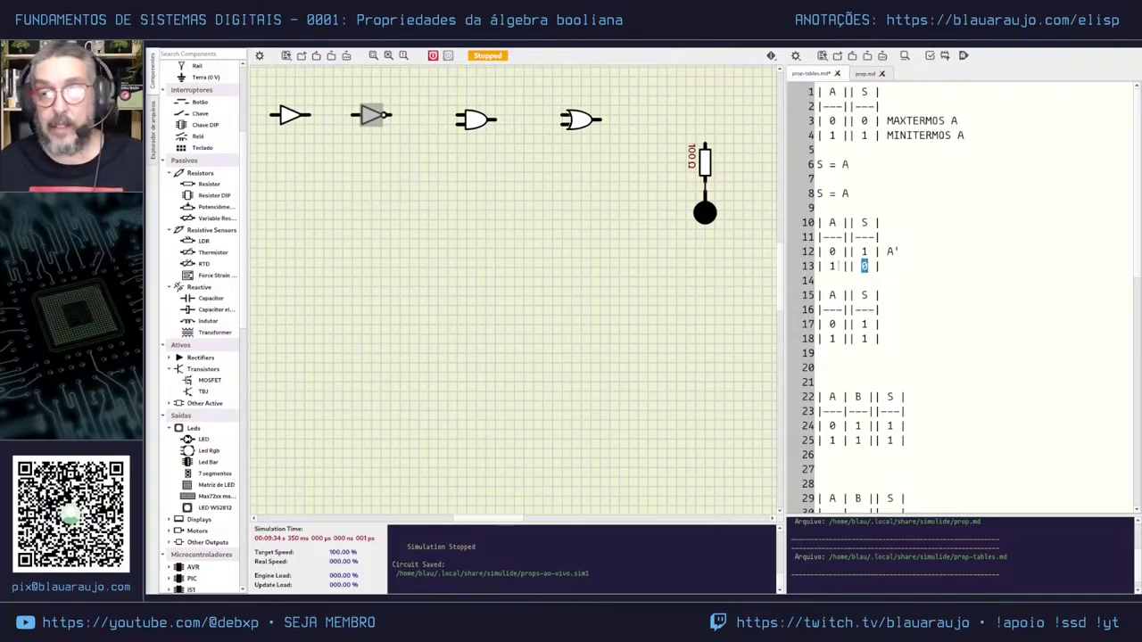
double_click(832, 265)
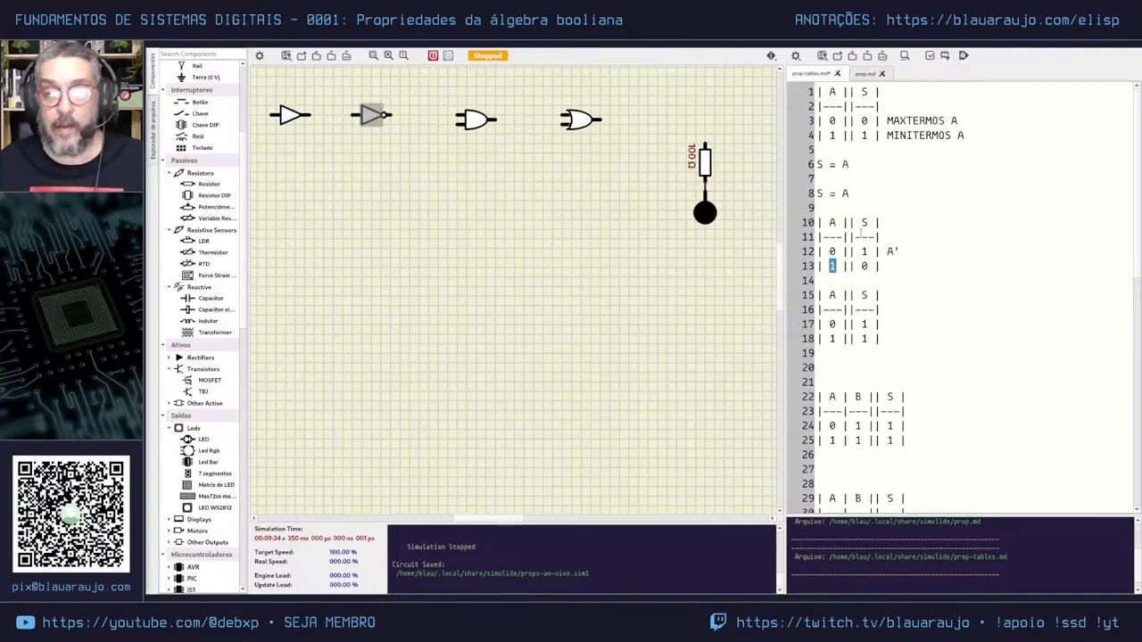
double_click(832, 222)
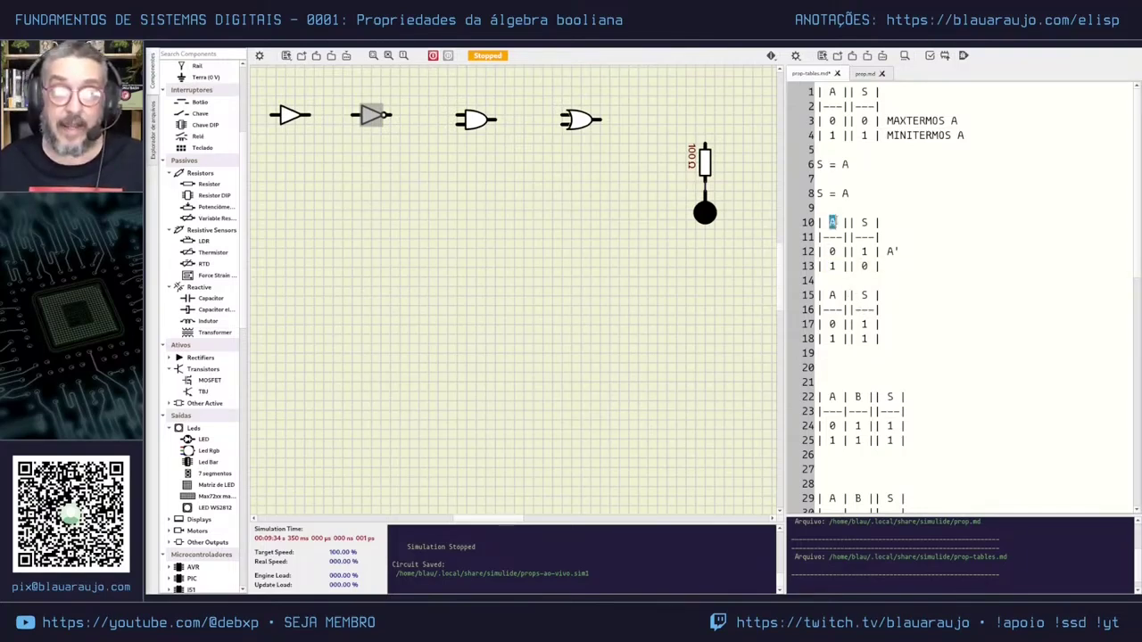
left_click(902, 267)
type("A")
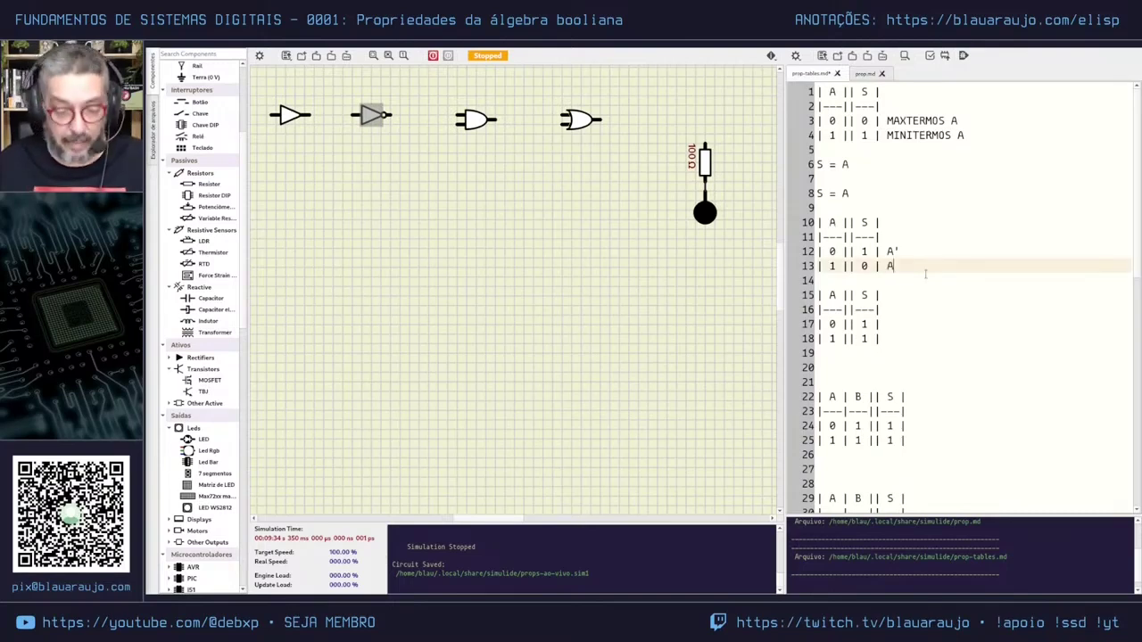
type("'")
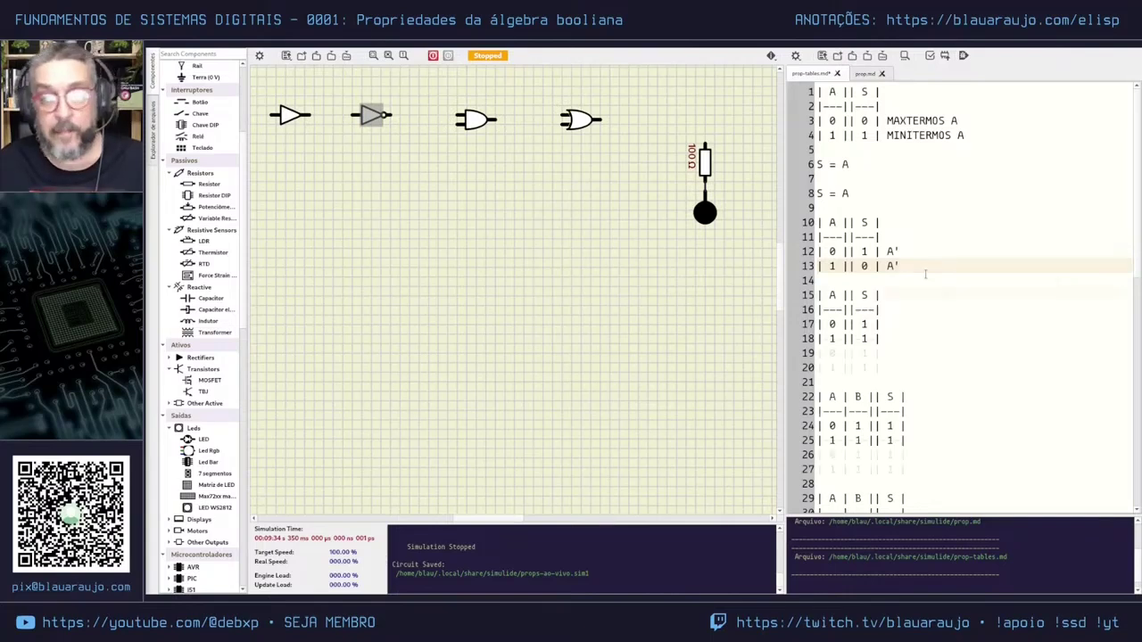
key("Return")
key("Return")
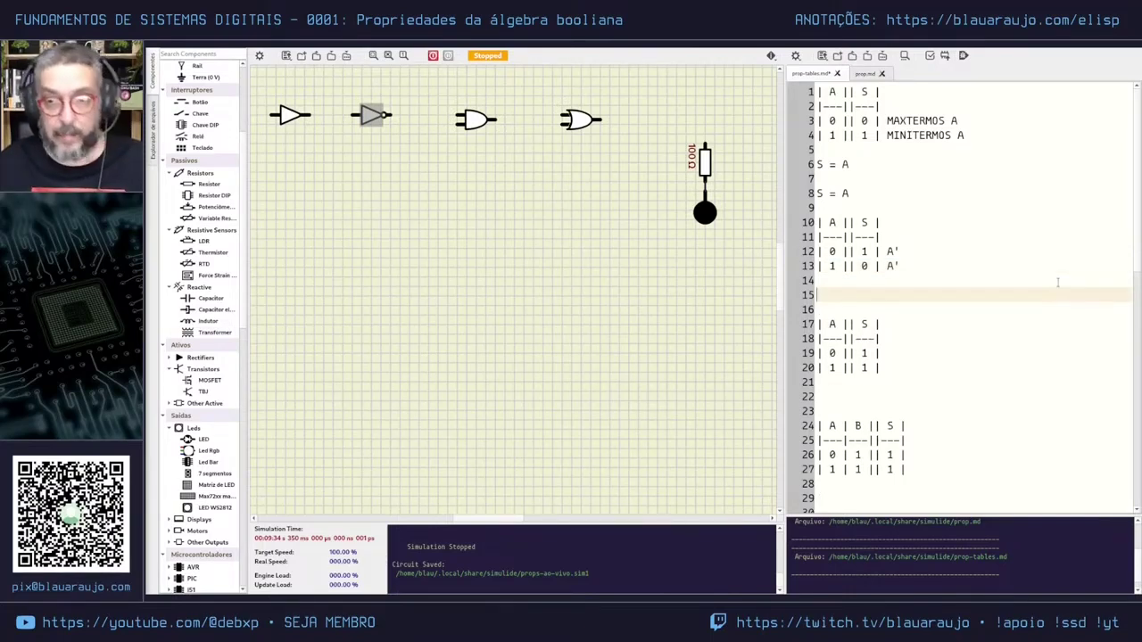
Write S = A' on line 15 and review the A' annotations above it.
type("S = ")
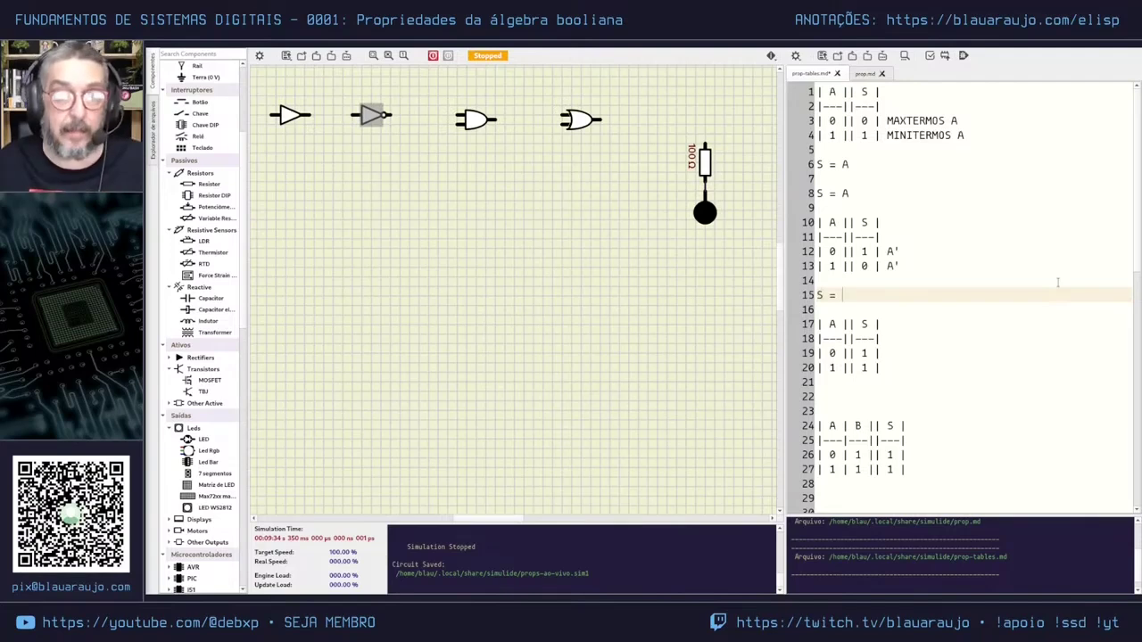
type("A'")
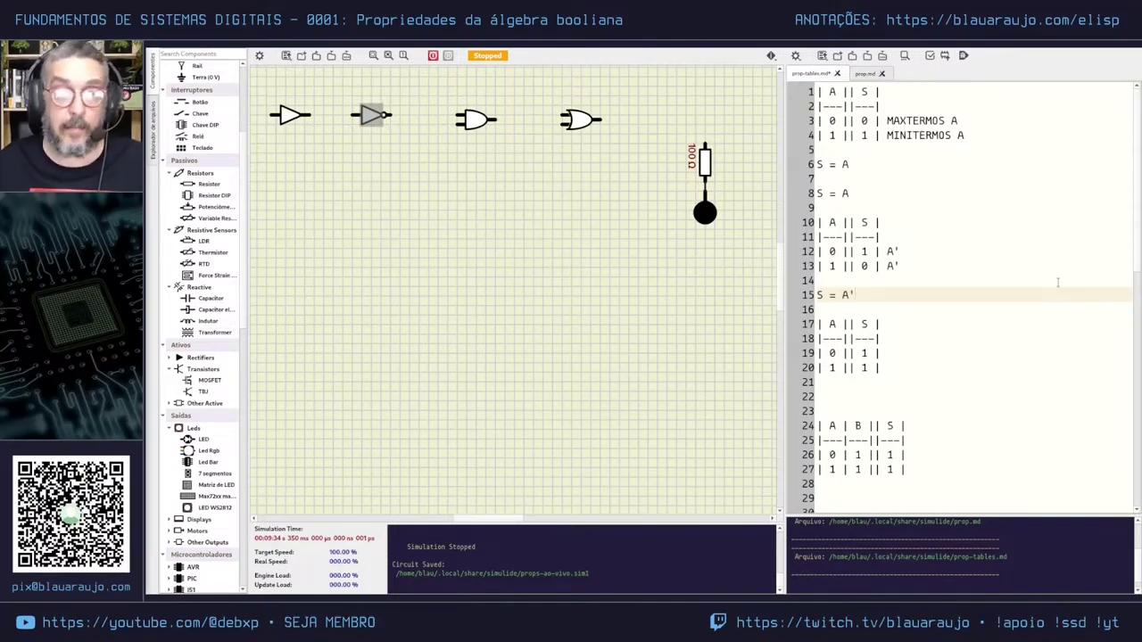
mouse_move(900, 252)
left_mouse_down()
mouse_move(882, 251)
mouse_move(883, 266)
left_mouse_up()
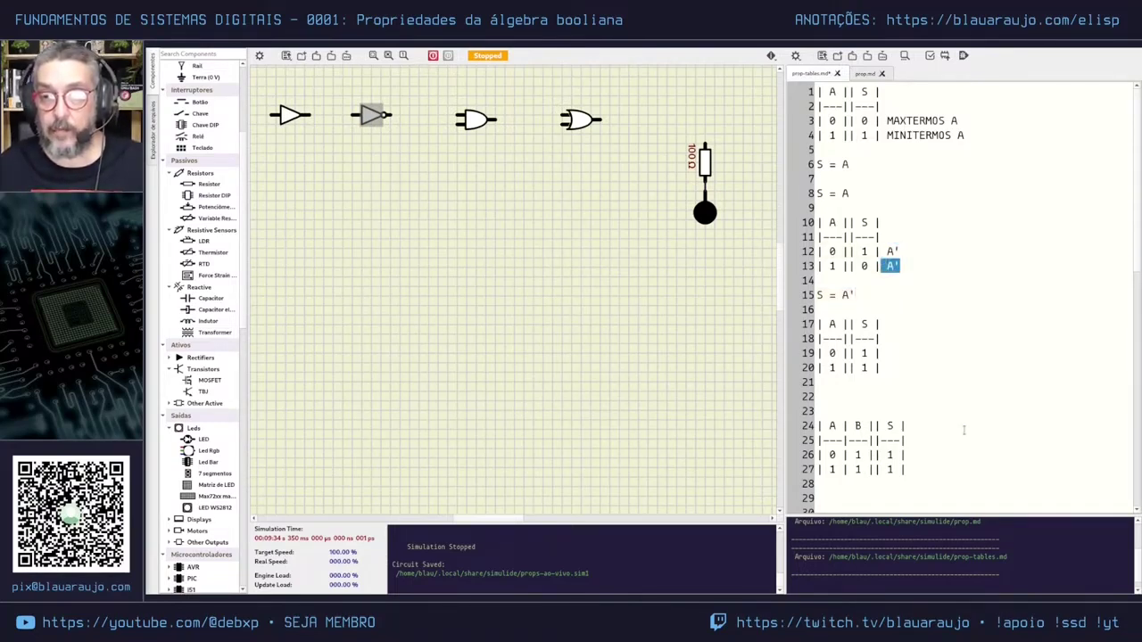
key("Down")
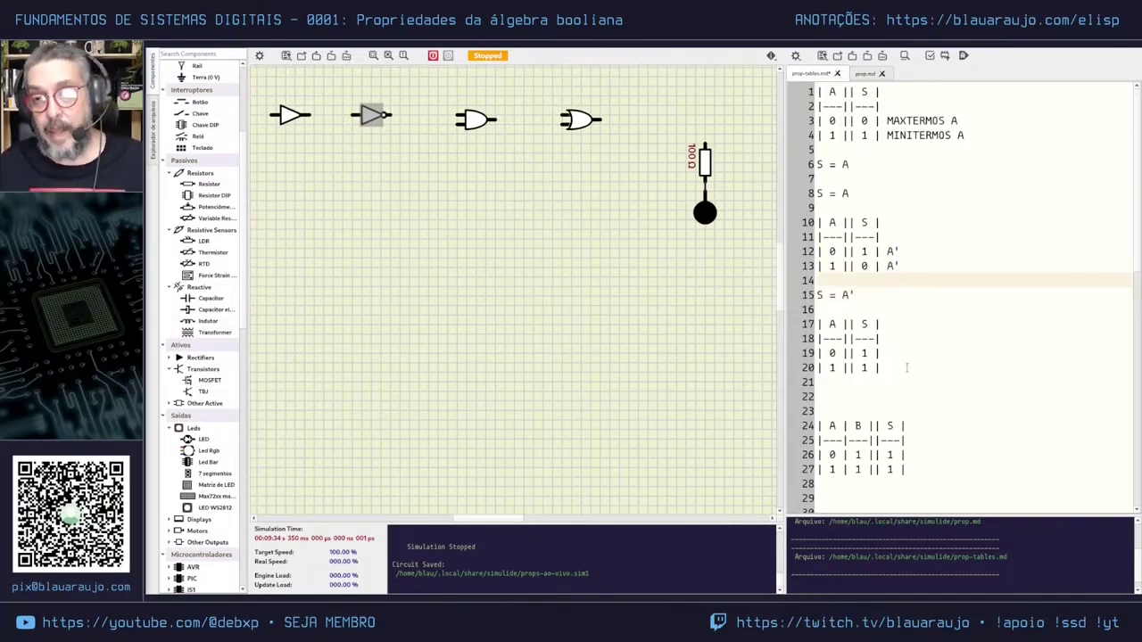
left_click(918, 291)
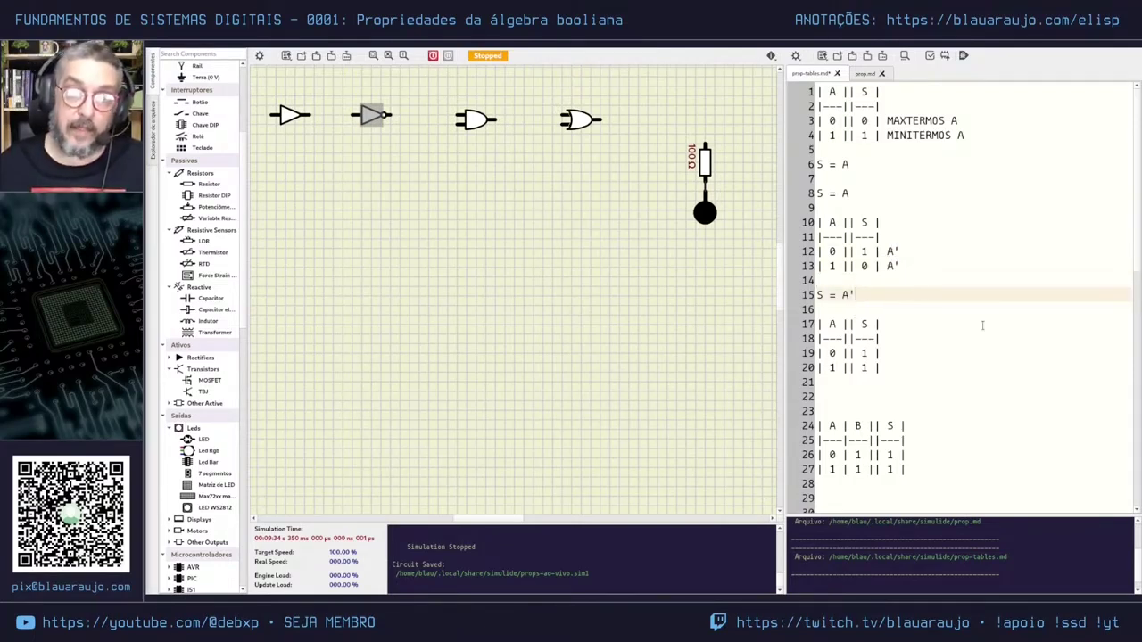
Move through the notes from the MINITERMOS A line down to the third truth table.
key("Down")
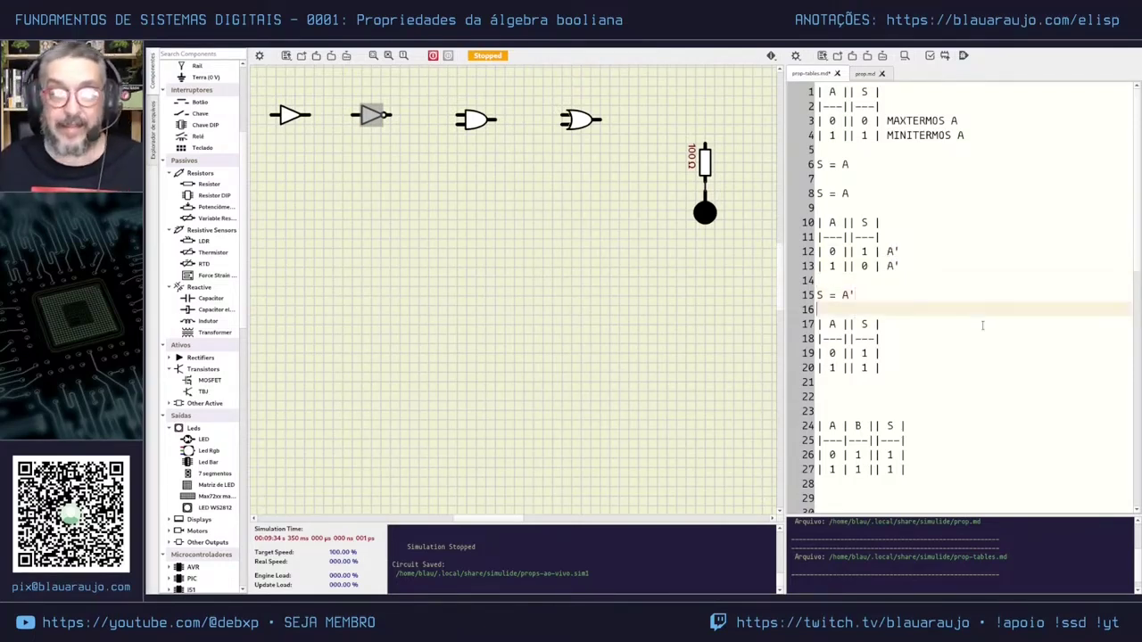
key("Down")
key("Down")
key("Down")
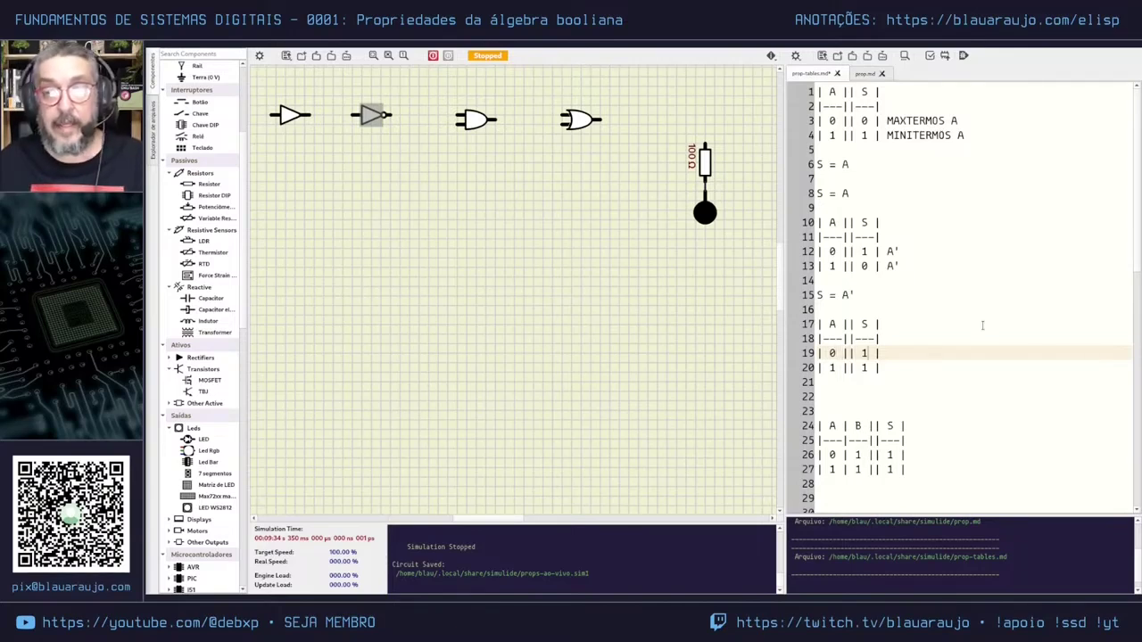
key("Down")
key("Up")
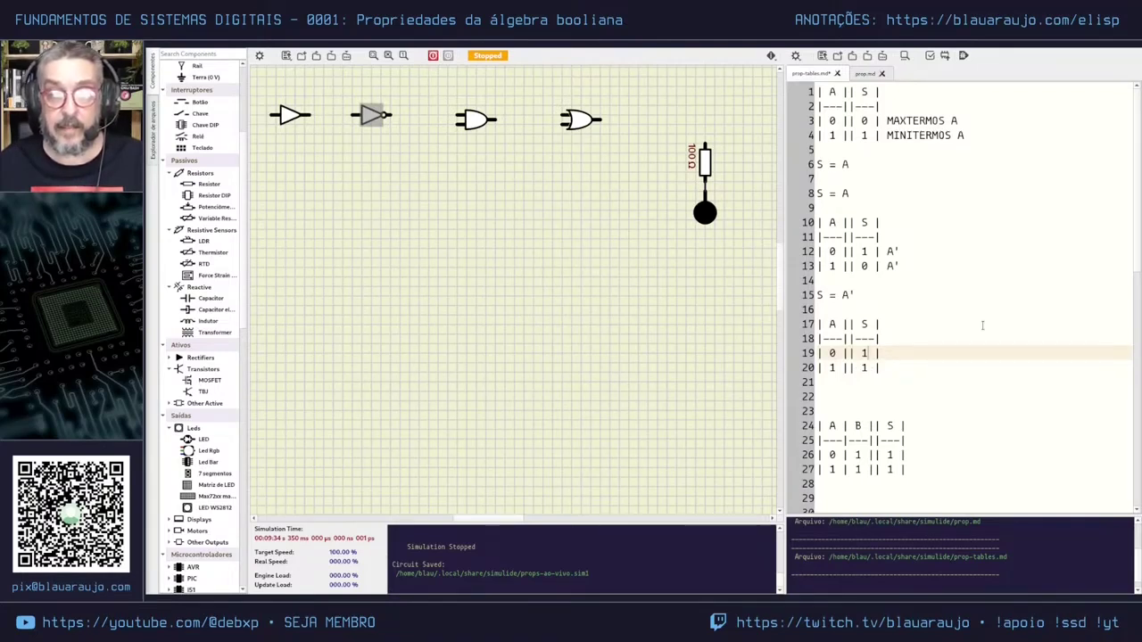
key("Down")
key("Up")
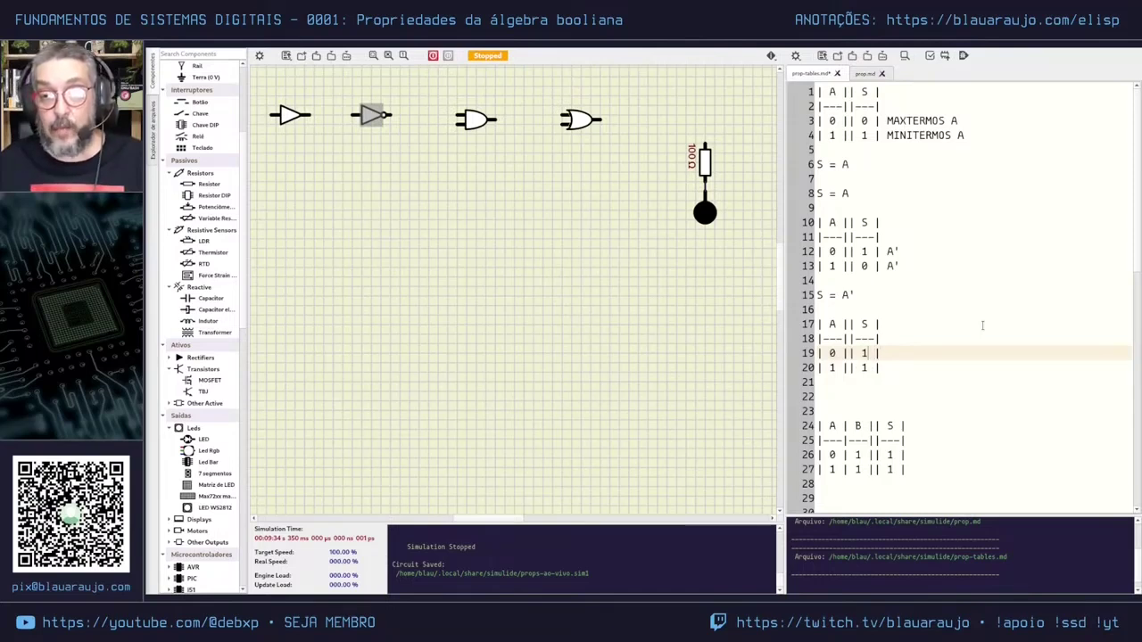
key("Down")
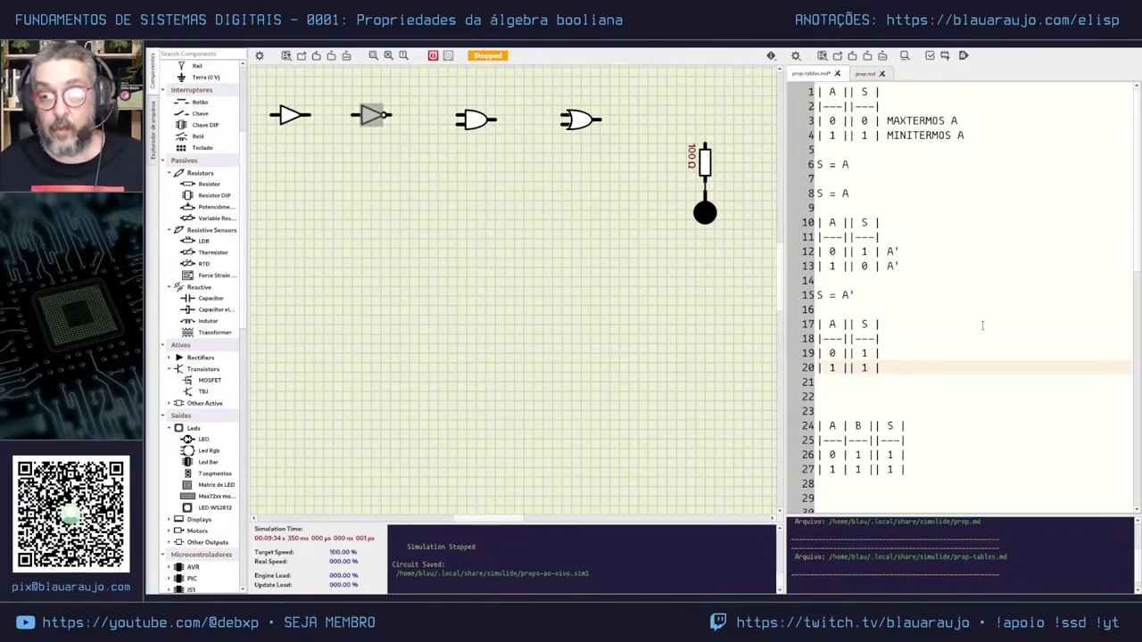
key("Up")
key("Down")
key("Up")
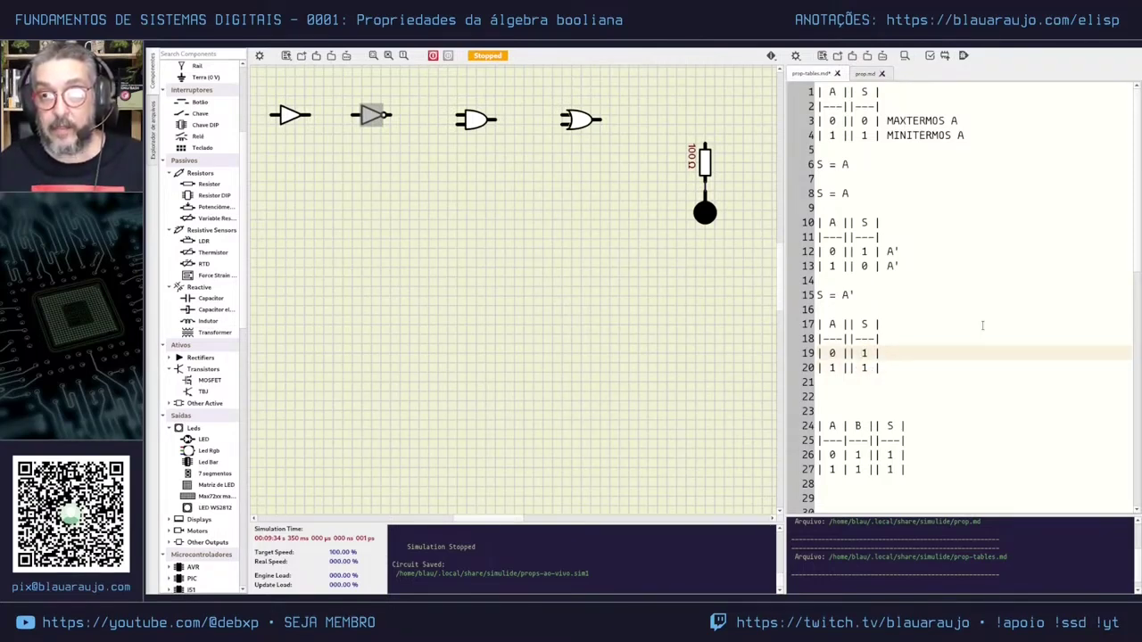
key("Up")
key("Up")
key("Up")
key("Up")
key("Up")
key("Up")
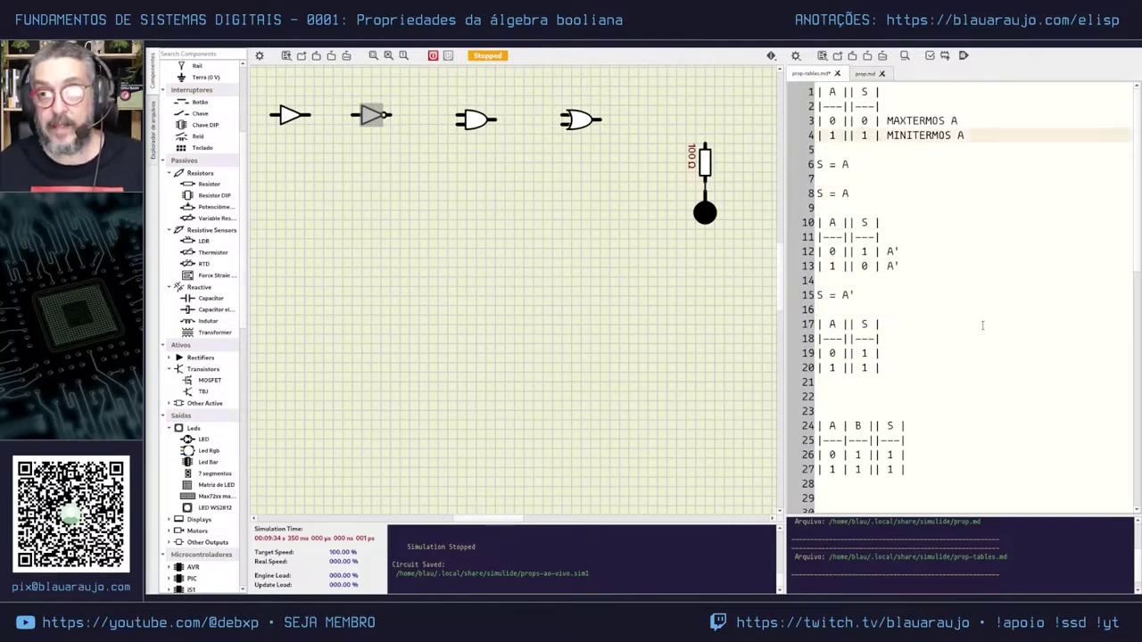
key("Right")
key("Right")
key("Right")
key("Right")
key("Right")
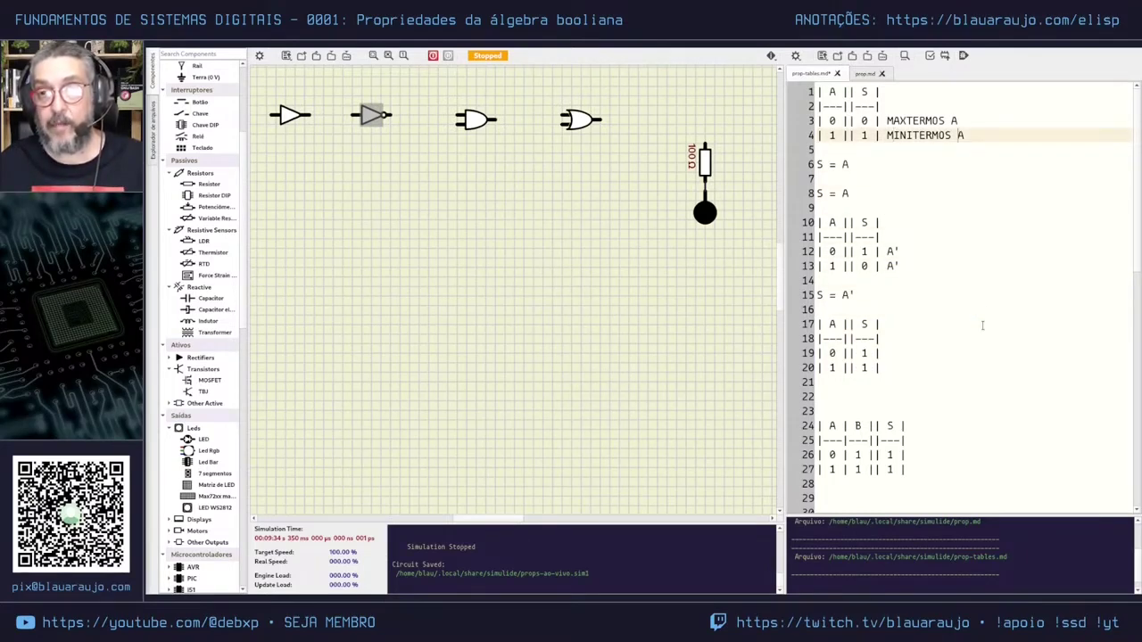
key("Down")
key("Down")
key("Down")
key("Down")
key("Down")
key("Down")
key("Down")
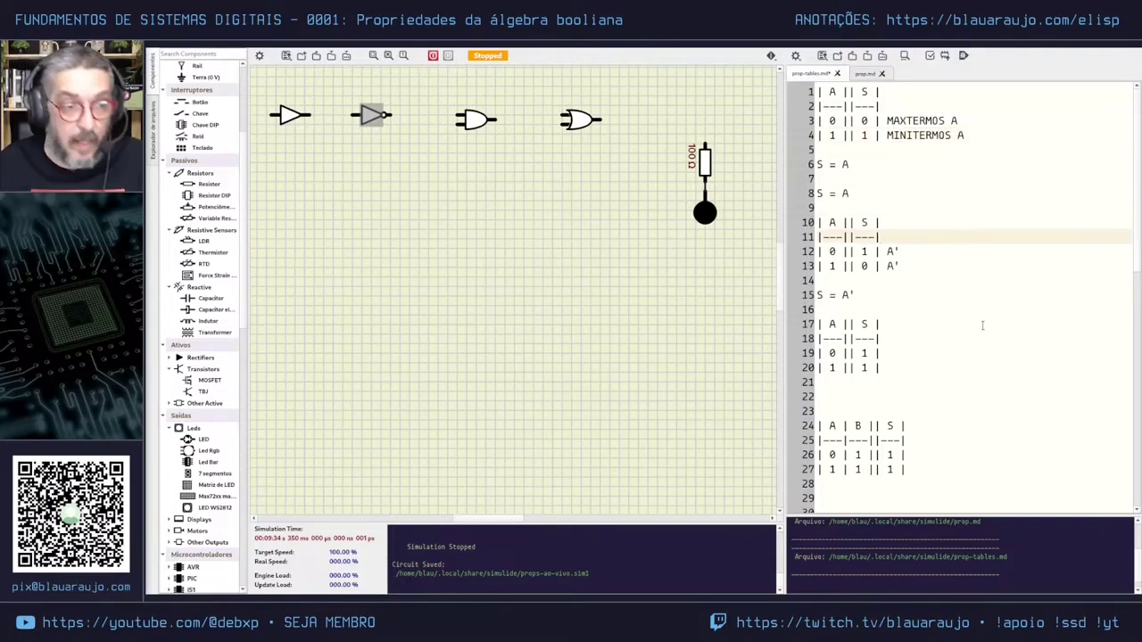
key("Down")
key("Down")
key("Down")
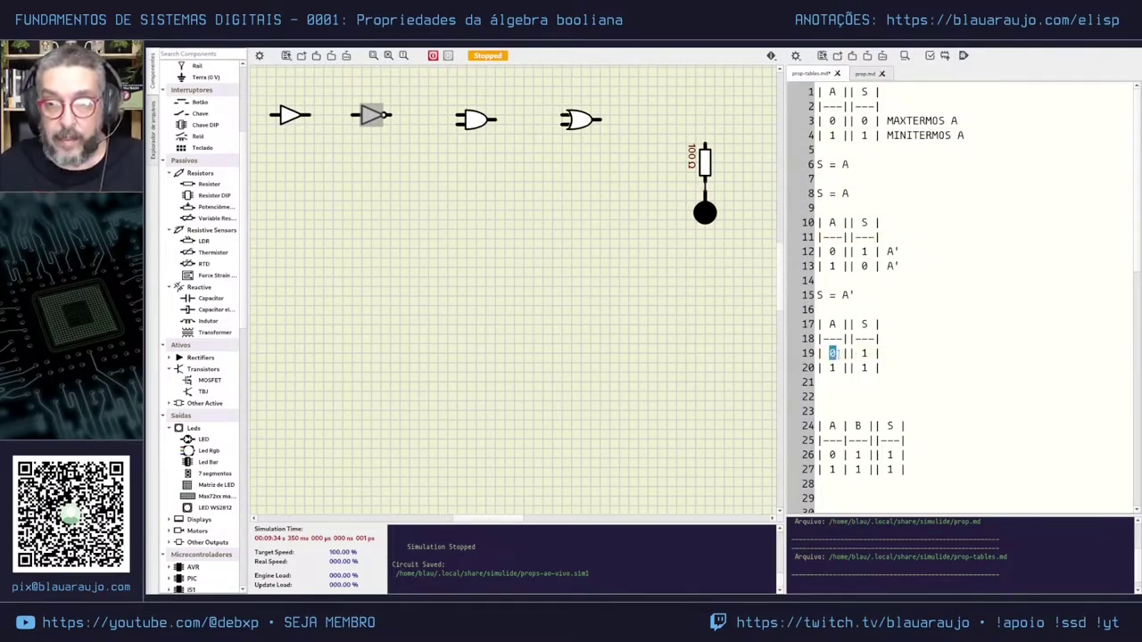
Write A' beside the 0 row on line 19 and A beside the 1 row on line 20.
double_click(831, 324)
left_click(913, 357)
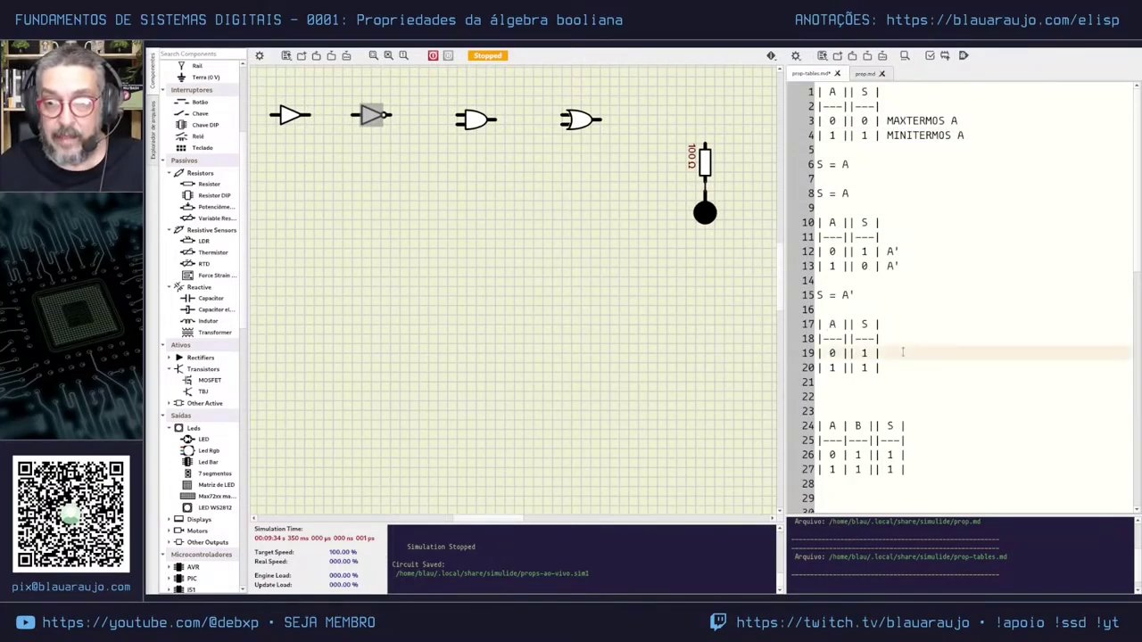
type(" A")
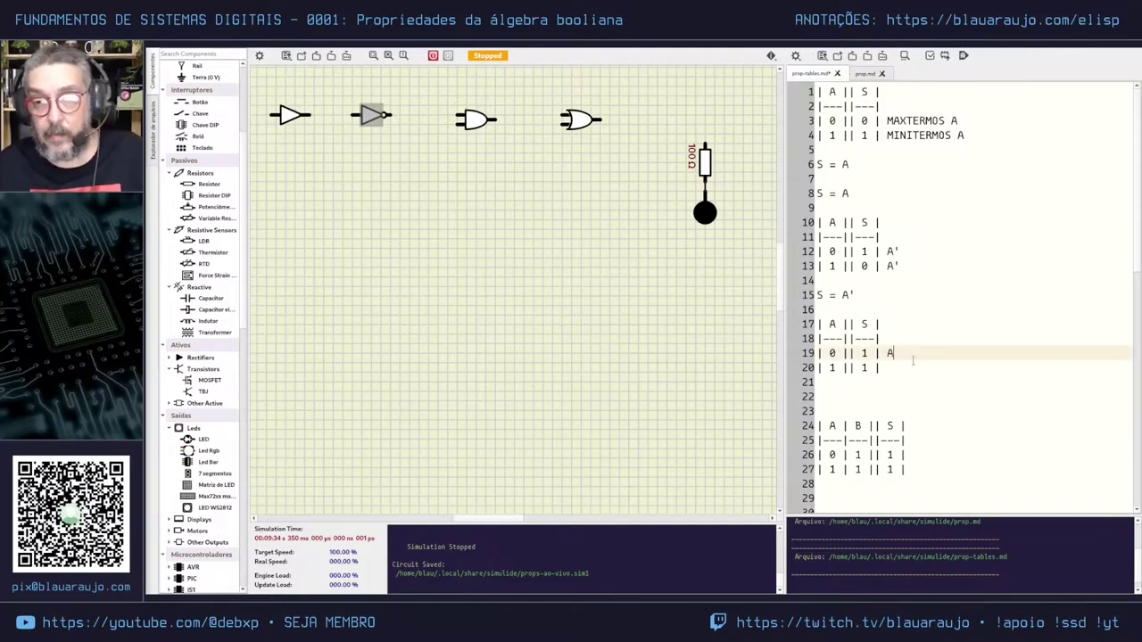
type("'")
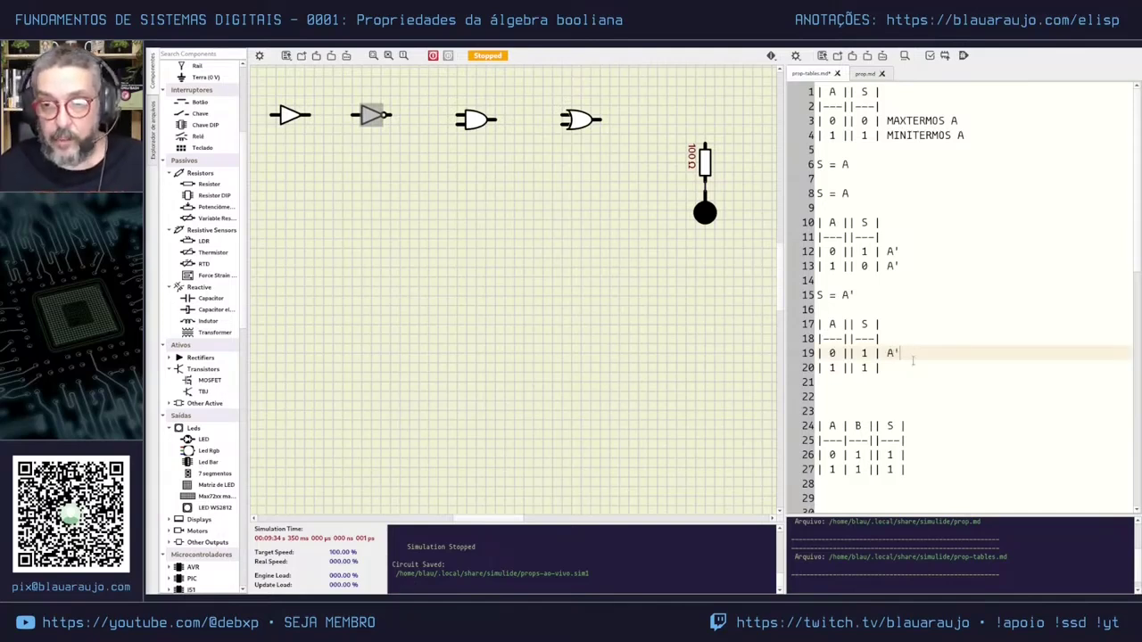
key("Down")
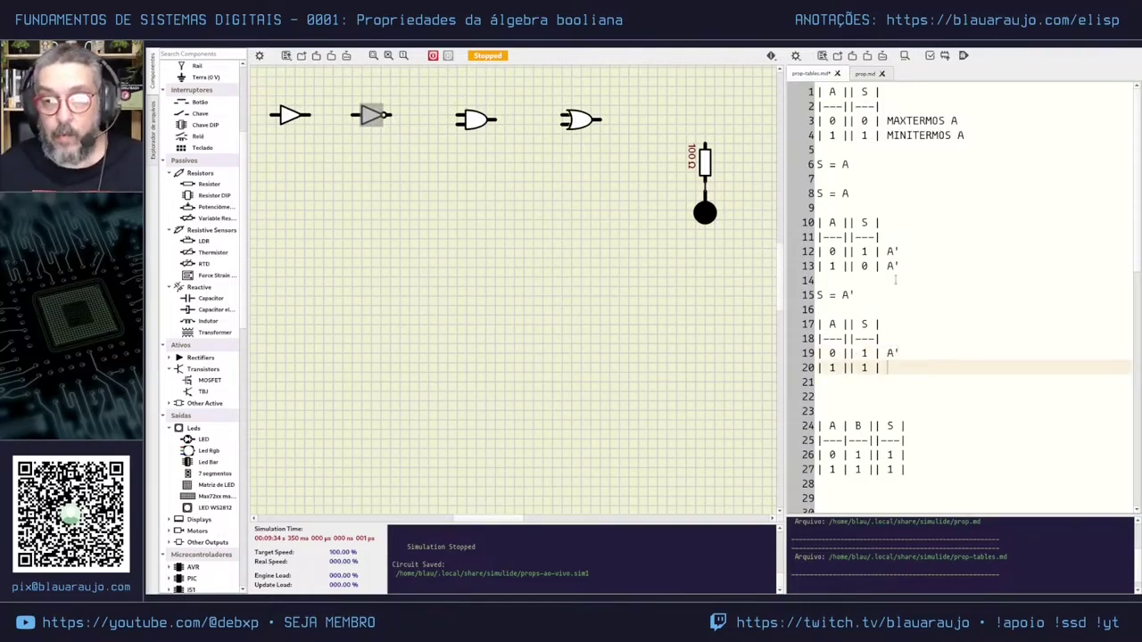
double_click(831, 367)
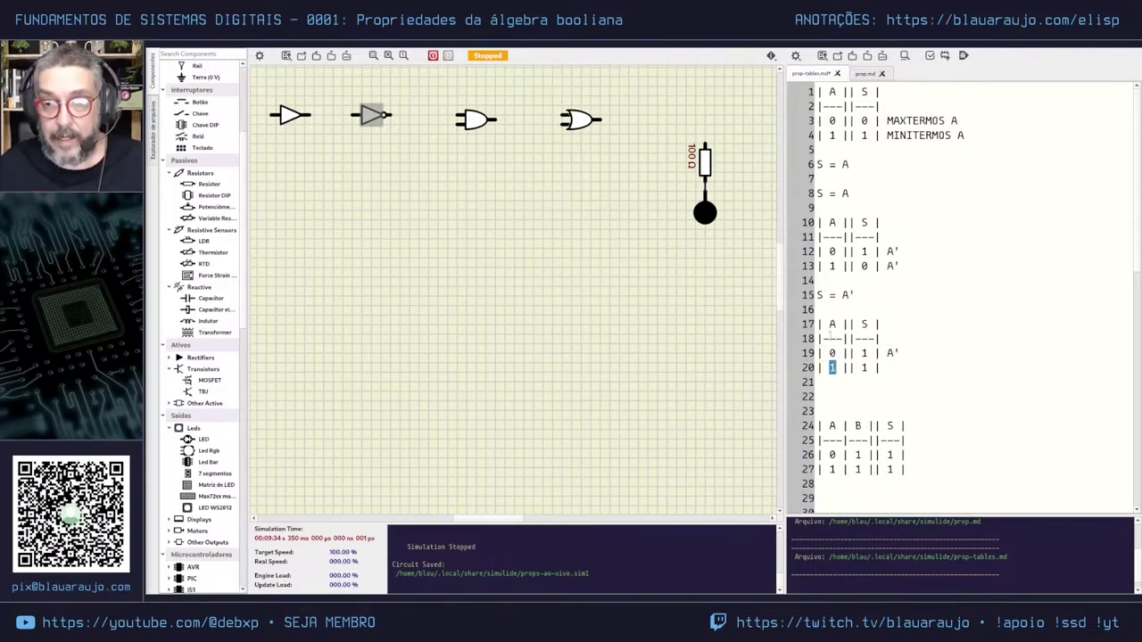
left_click(906, 366)
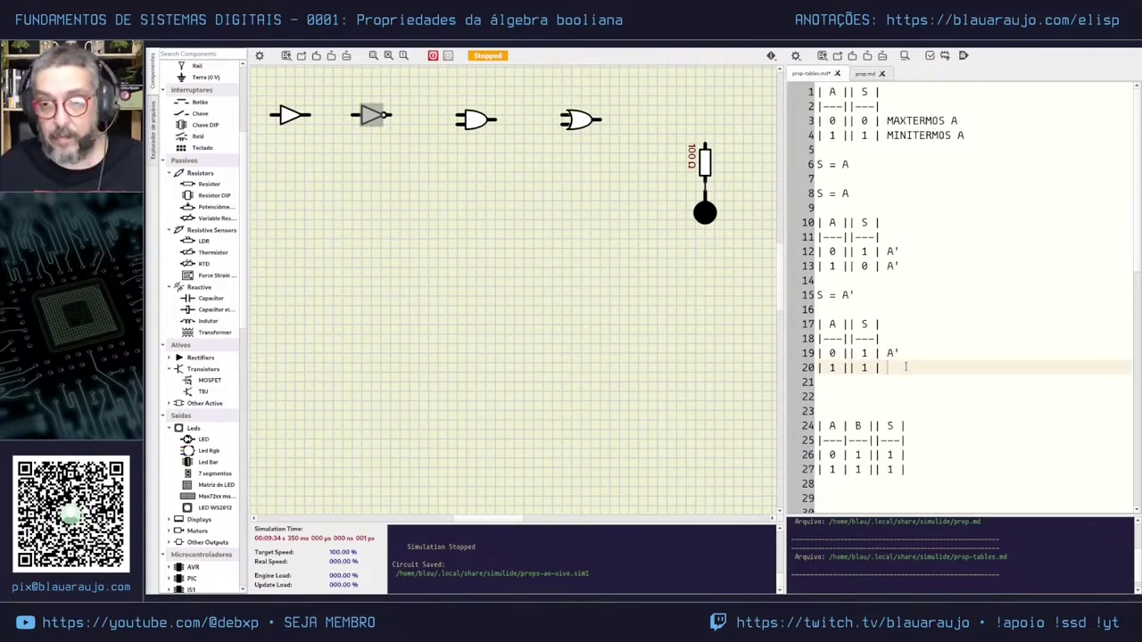
type("A")
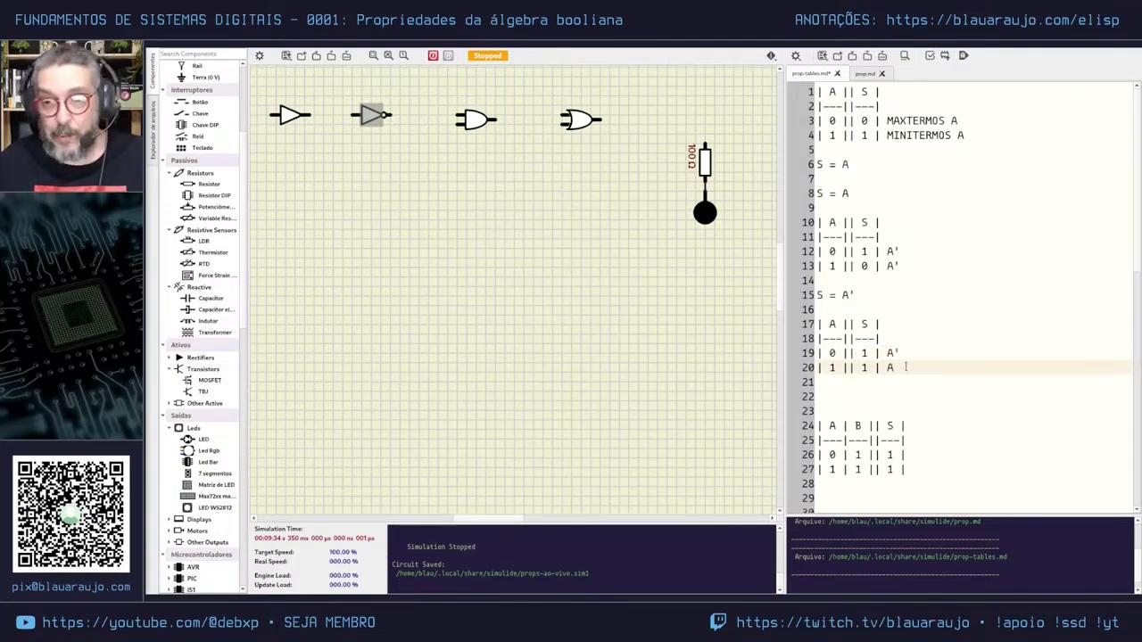
key("Up")
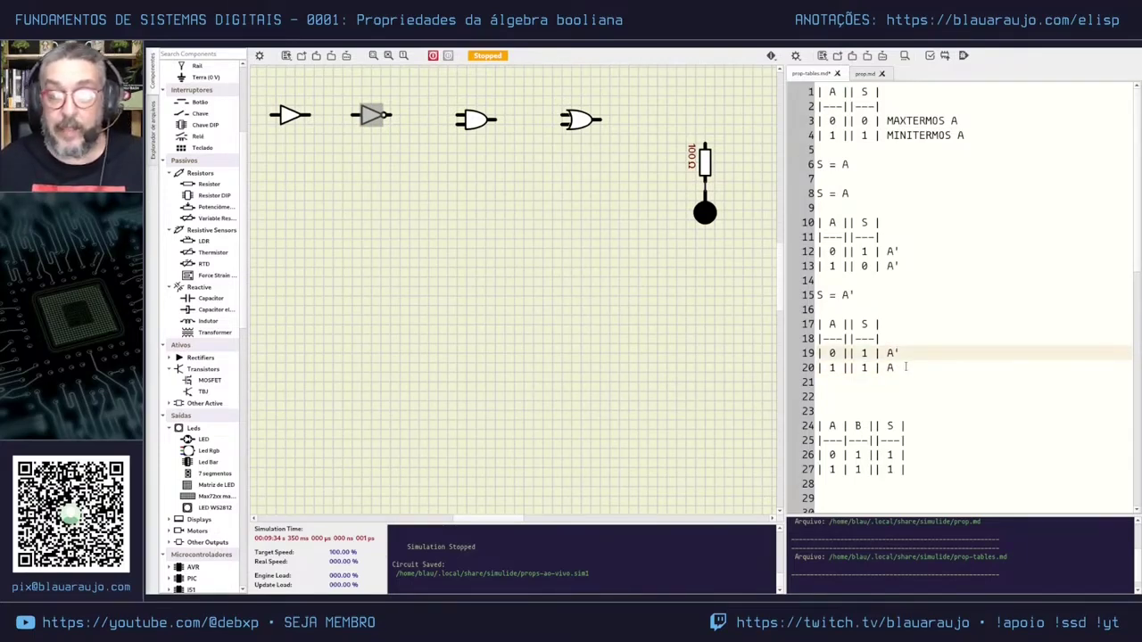
key("Down")
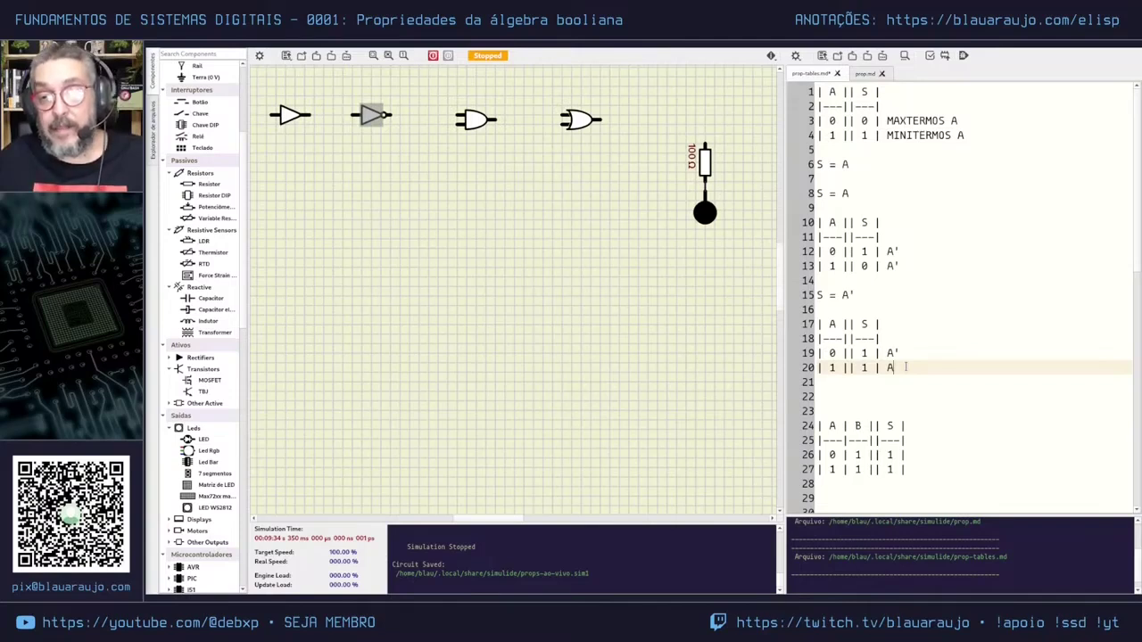
key("Up")
key("Down")
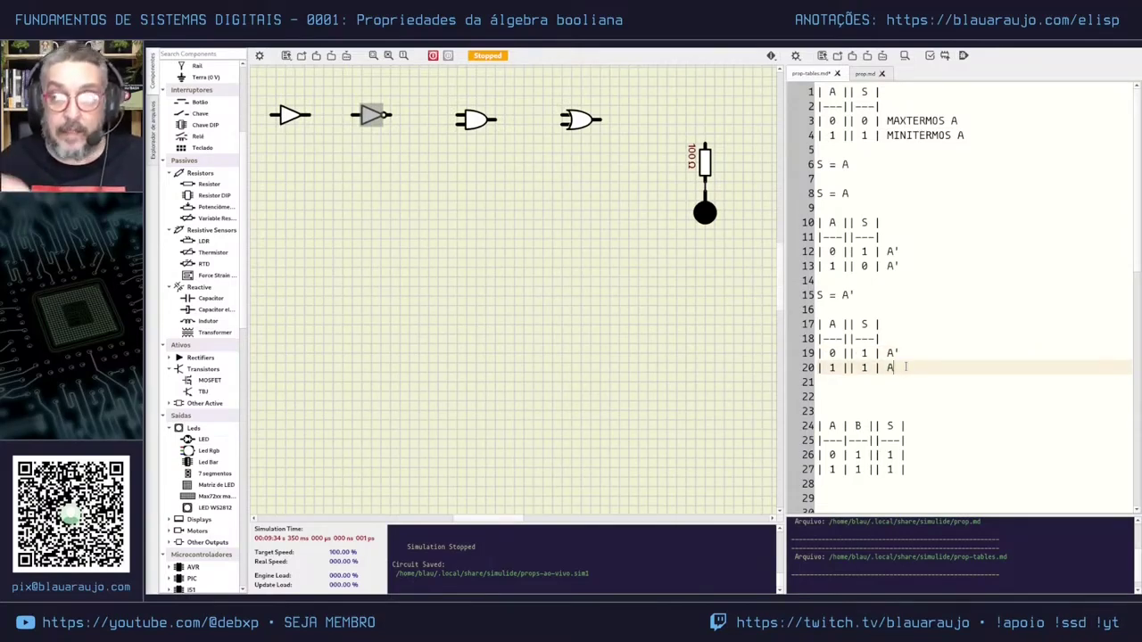
Type S = A' + A on blank line 22 below the third truth table.
key("Down")
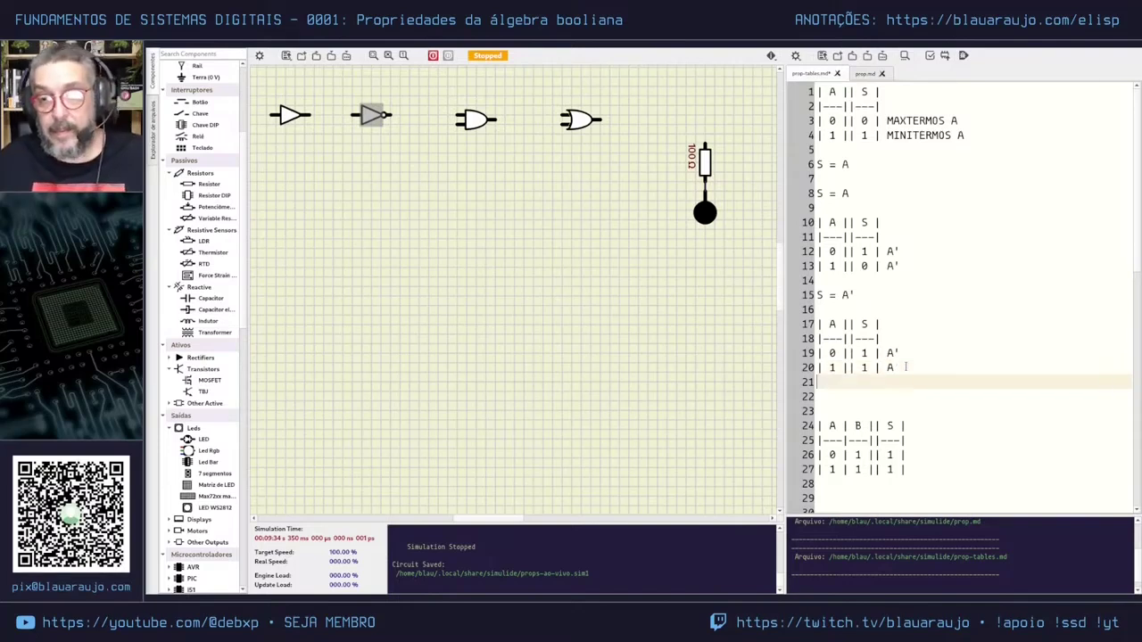
key("Down")
type("S = ")
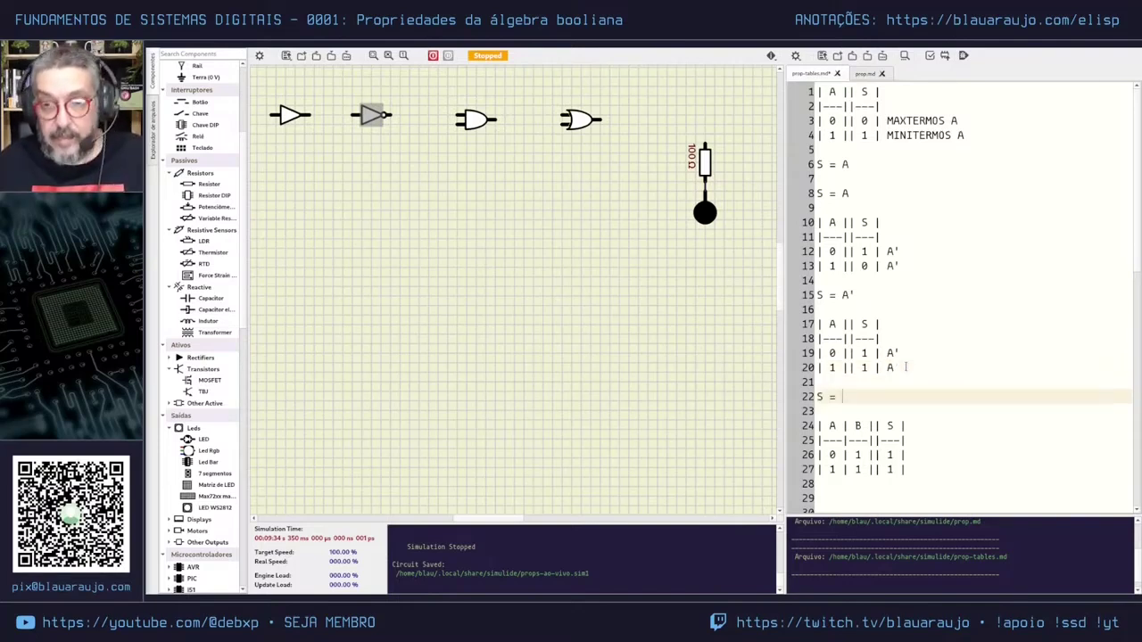
type("A' + ")
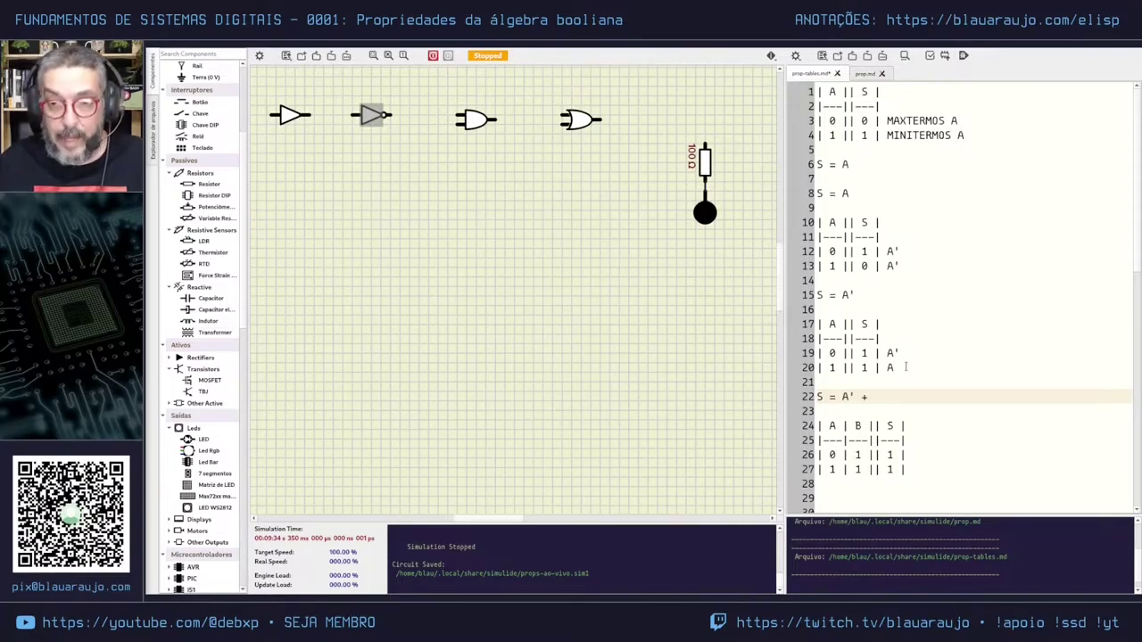
type("A")
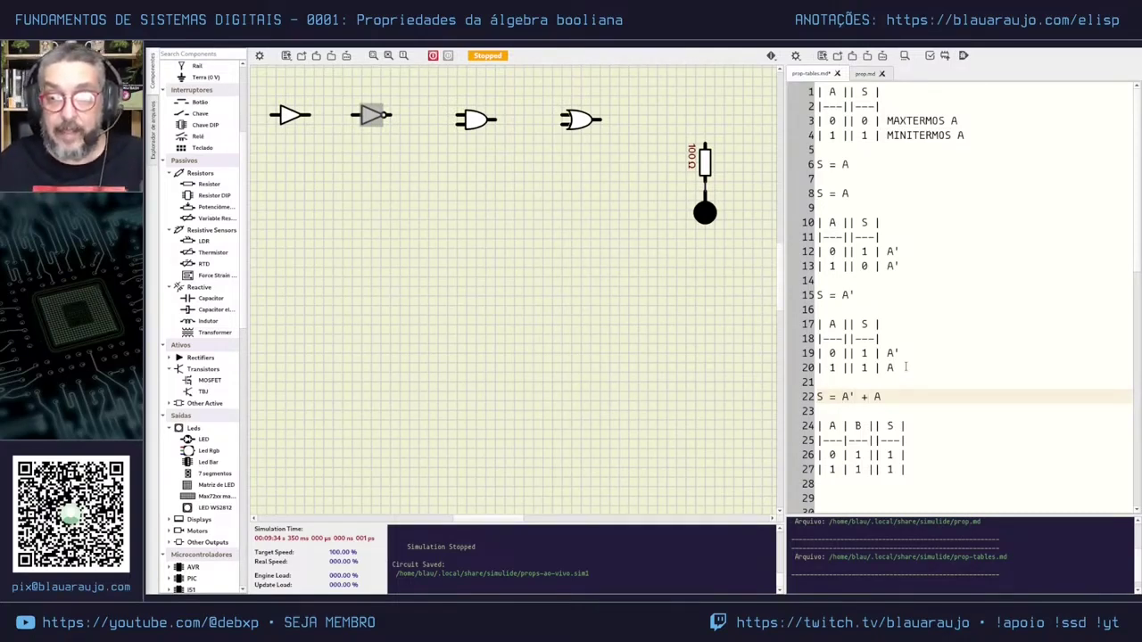
key("Right")
key("Down")
key("Down")
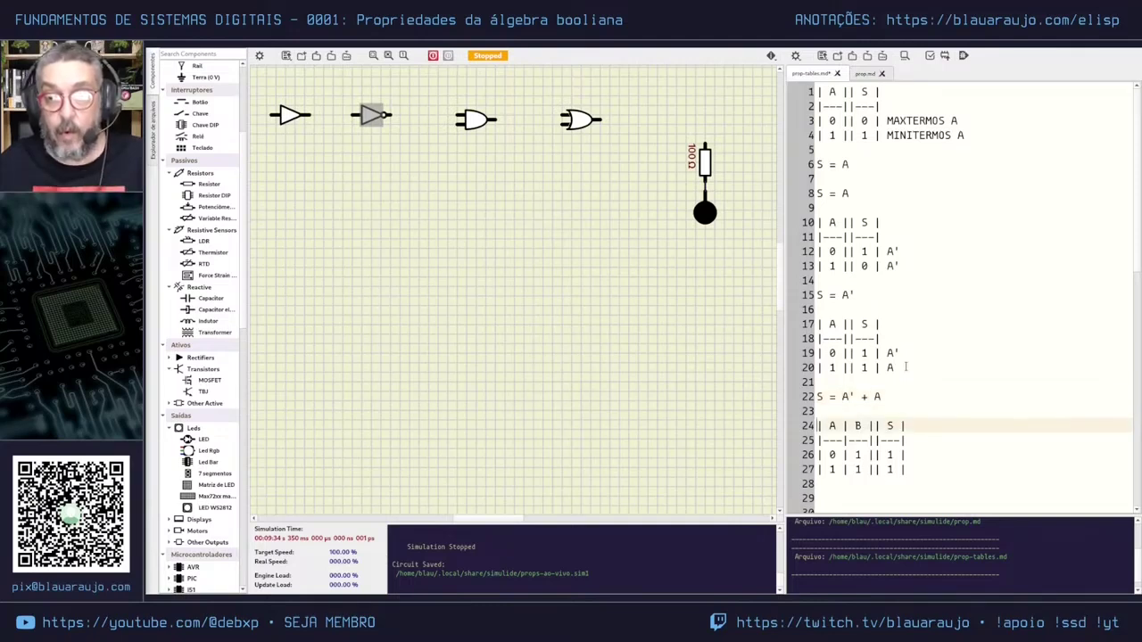
key("Up")
key("Up")
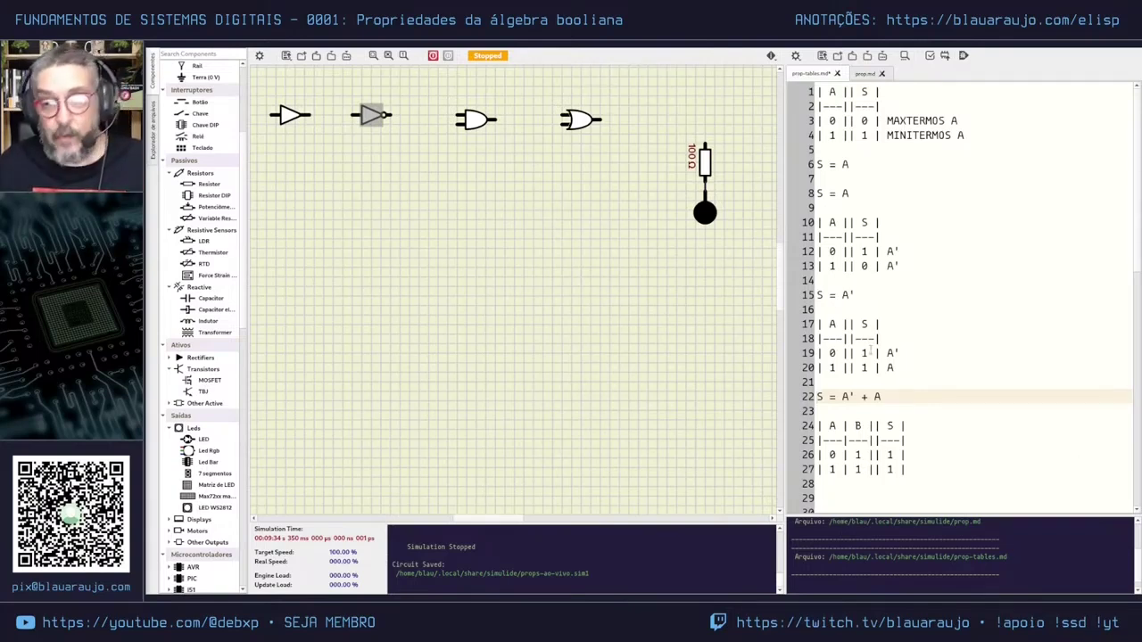
Copy the OR gate and paste it below the original gates.
double_click(861, 397)
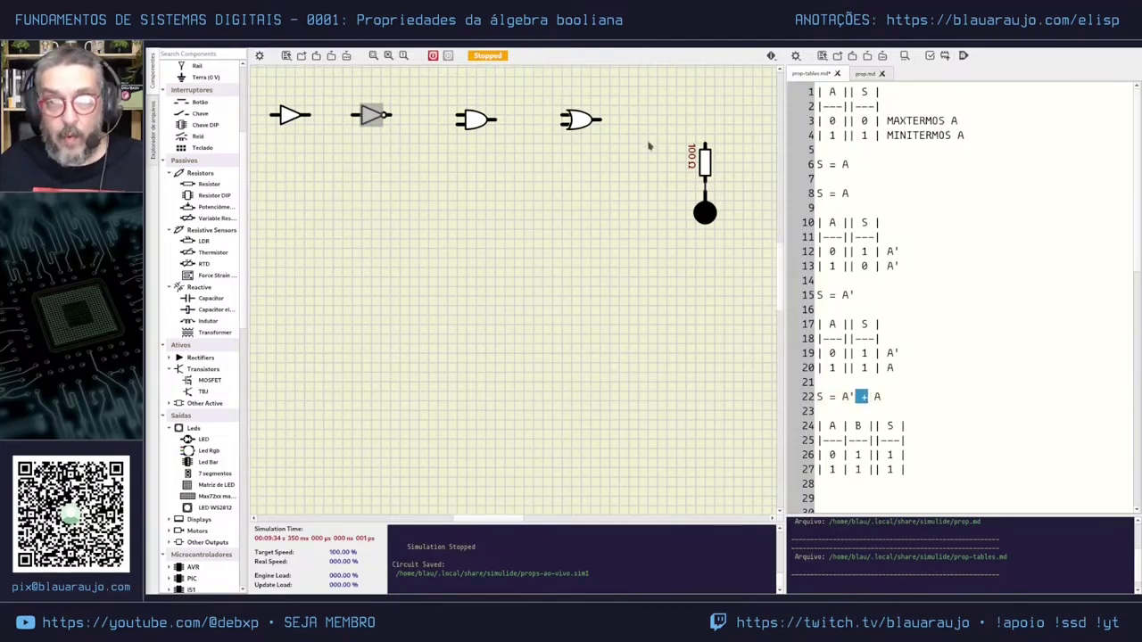
right_click(576, 122)
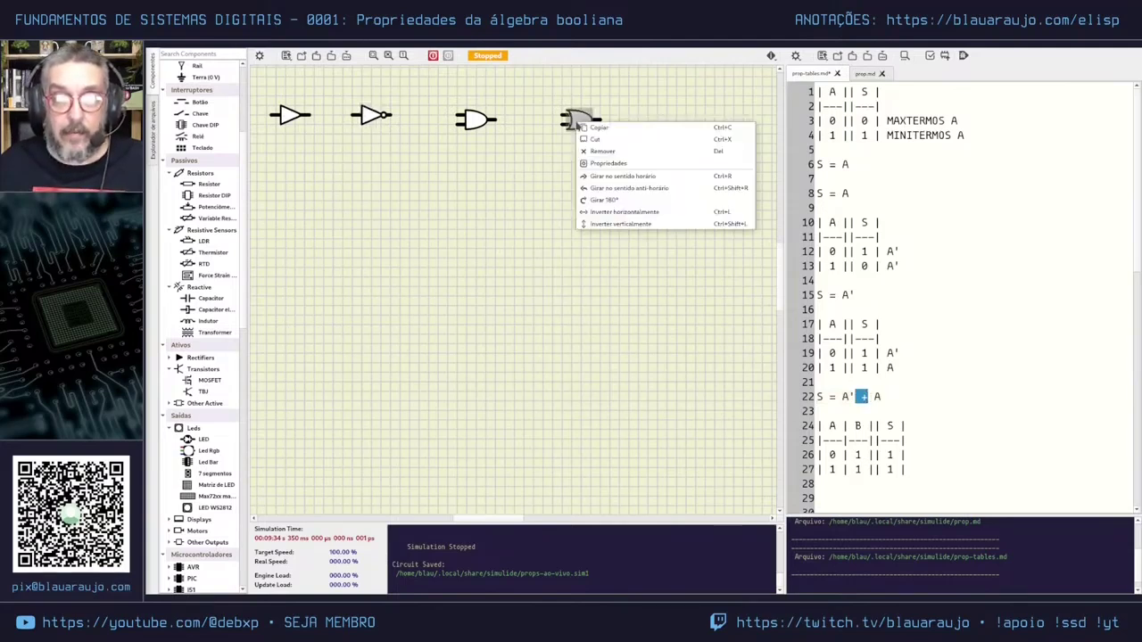
left_click(645, 127)
right_click(404, 298)
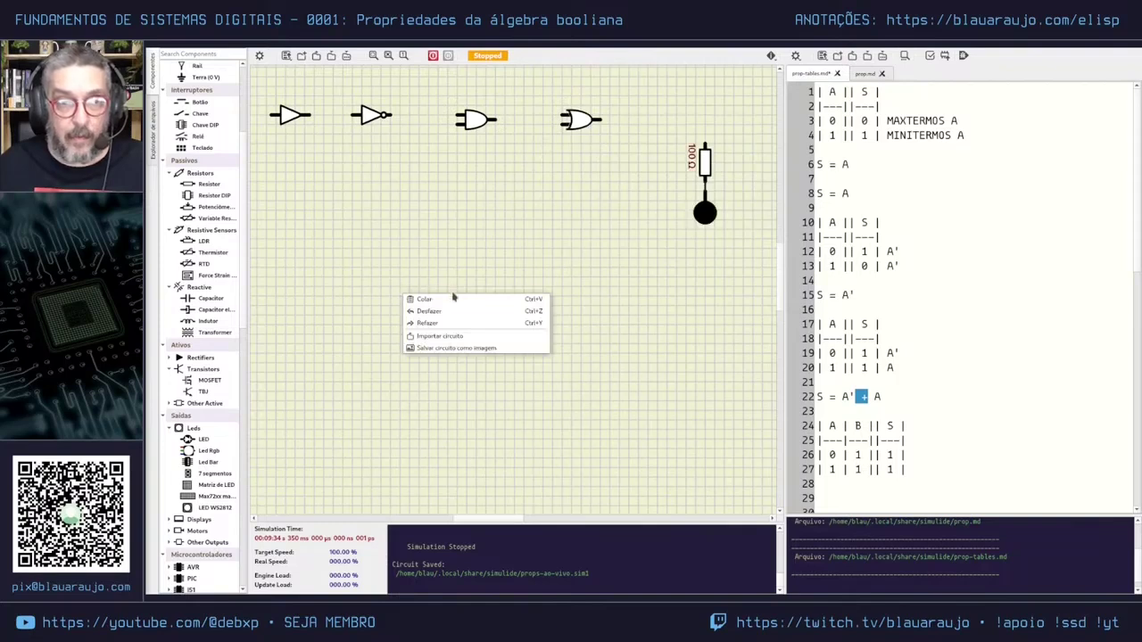
left_click(433, 300)
mouse_move(409, 297)
left_mouse_down()
mouse_move(497, 275)
mouse_move(474, 282)
left_mouse_up()
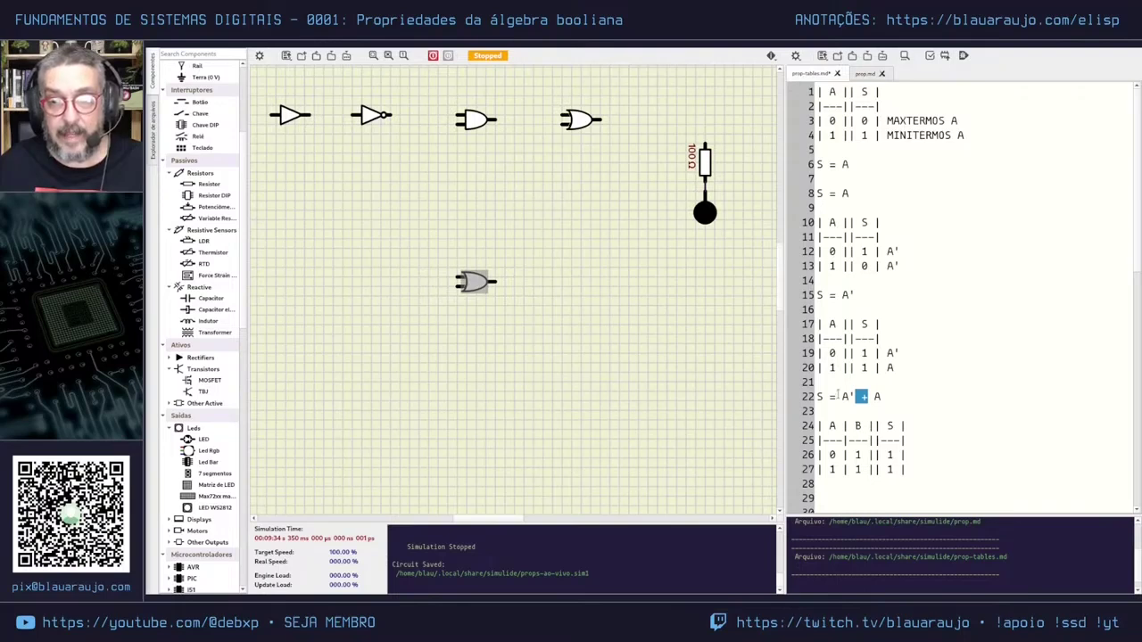
Paste a copy of the resistor and LED beside the new OR gate and wire its output to the resistor.
left_click_drag(674, 130, 739, 276)
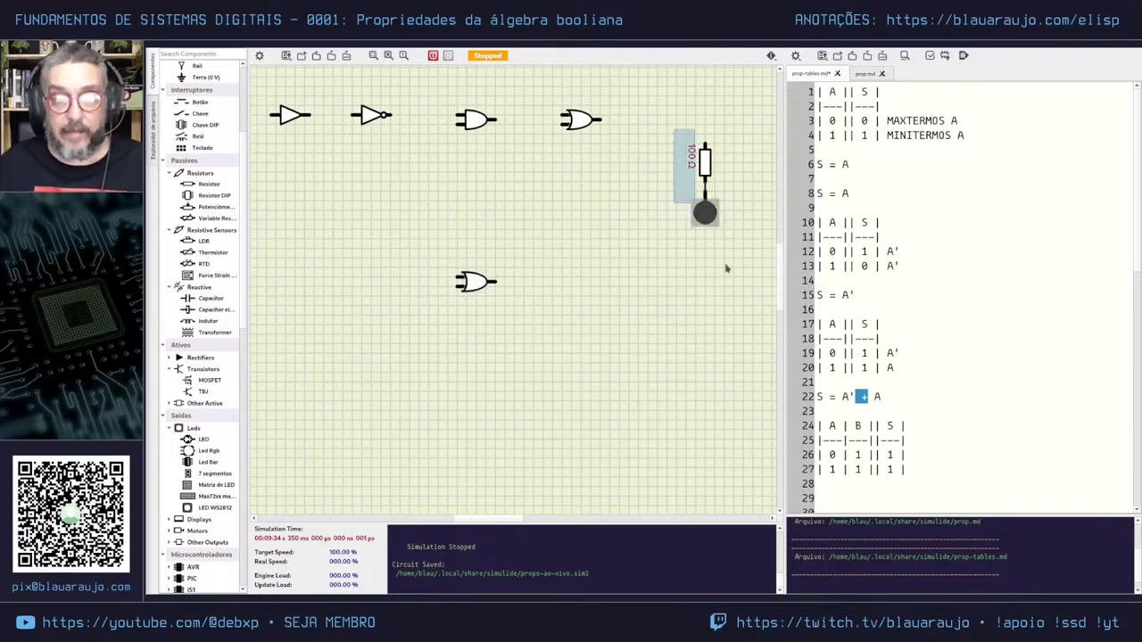
left_click(727, 278)
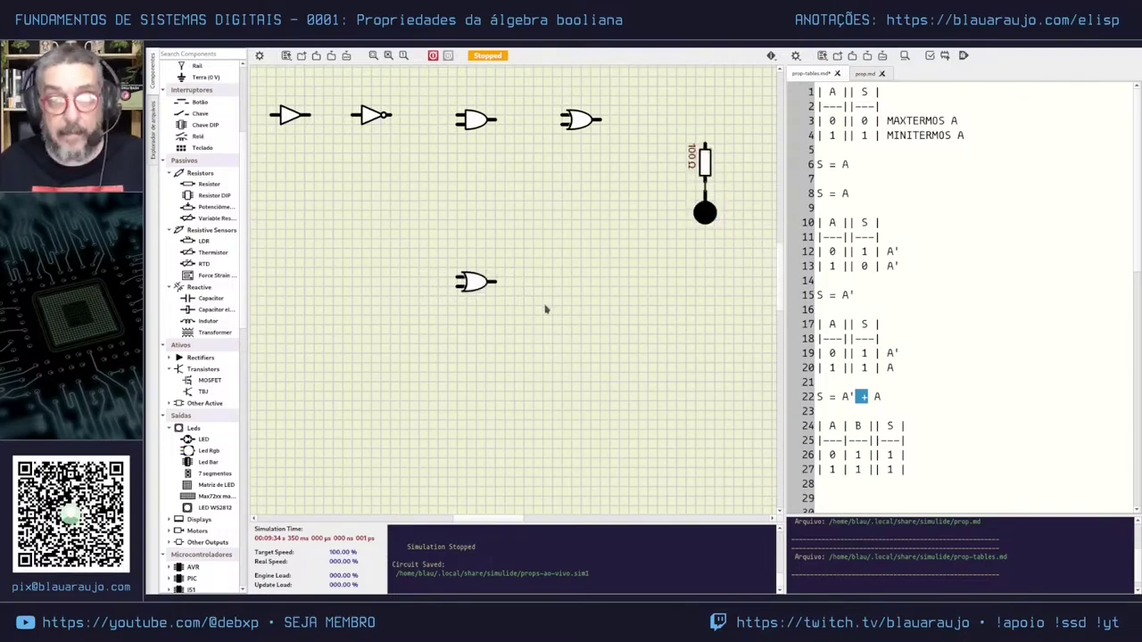
right_click(545, 307)
left_click(589, 312)
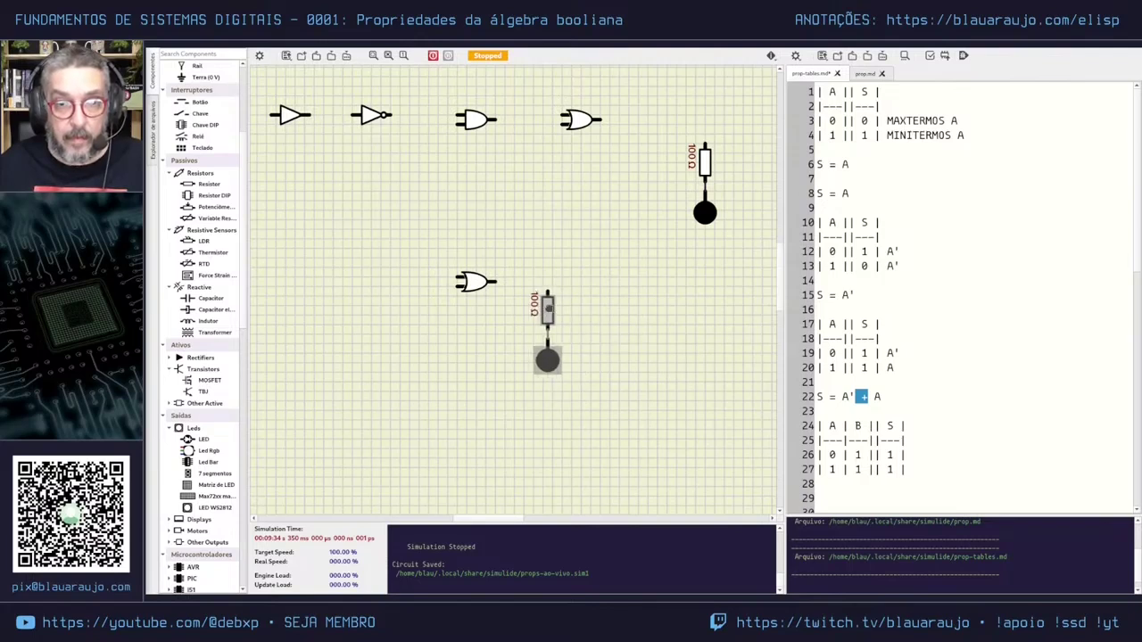
left_click(524, 306)
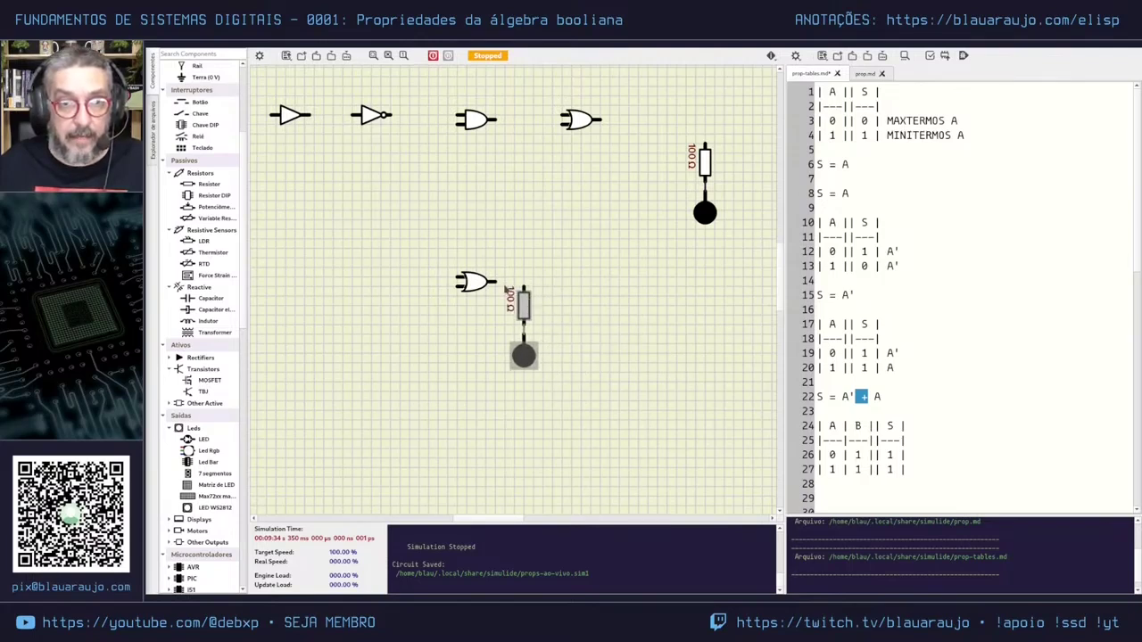
left_click_drag(497, 282, 524, 287)
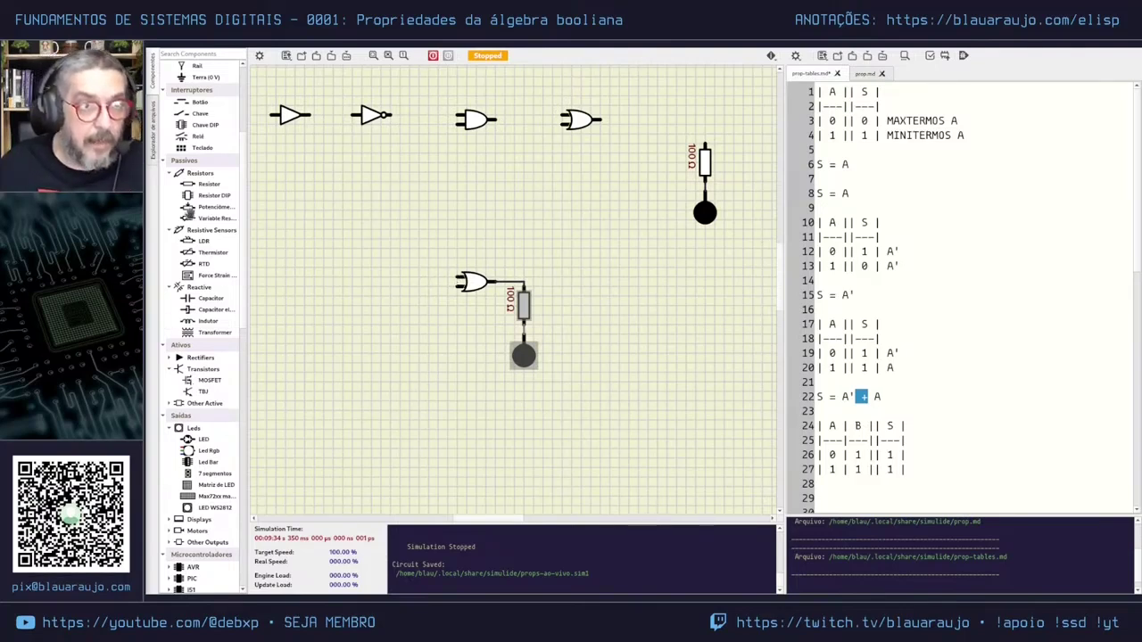
scroll(188, 214, "up", 2)
scroll(190, 213, "up", 2)
scroll(190, 213, "up", 1)
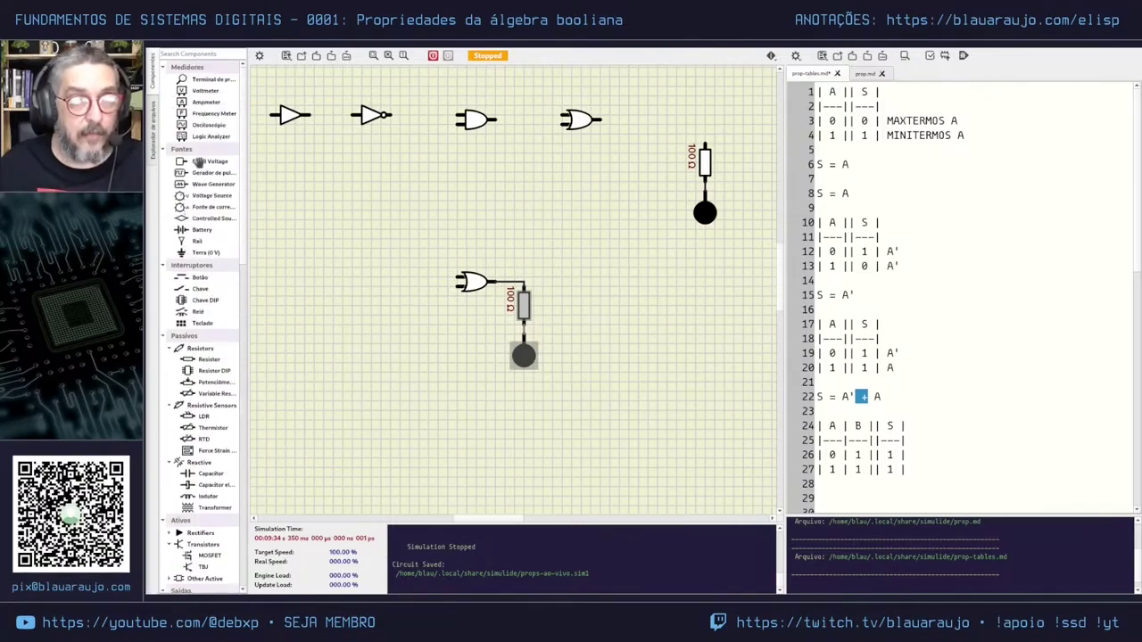
Wire a fixed voltage source to the OR gate input and paste a copy of the NOT gate.
left_click_drag(198, 162, 362, 279)
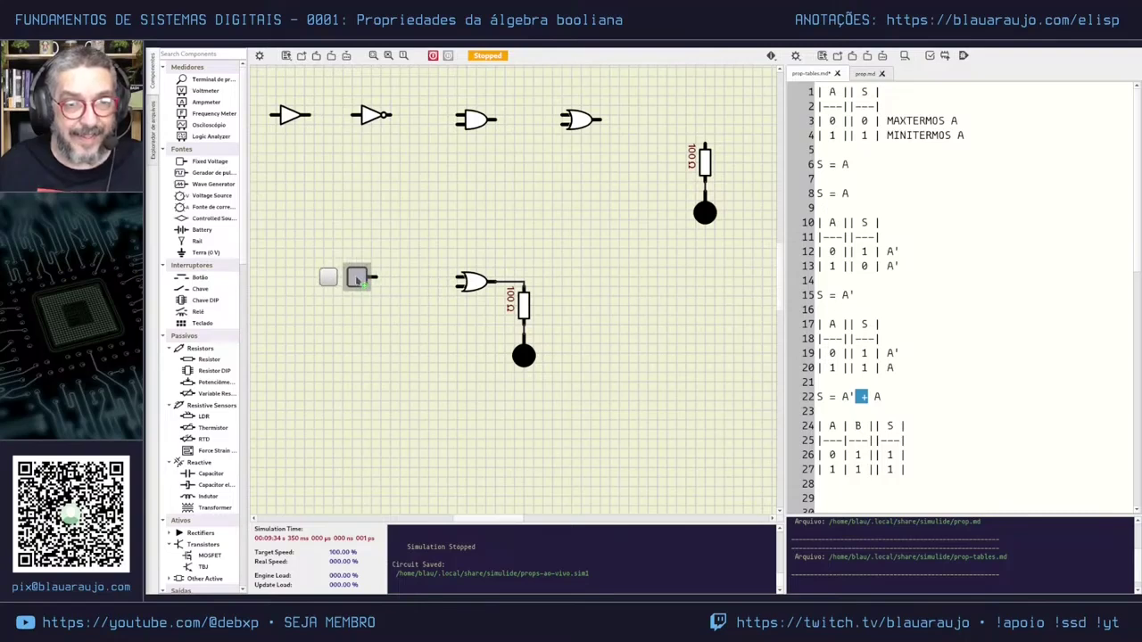
left_click_drag(357, 279, 460, 281)
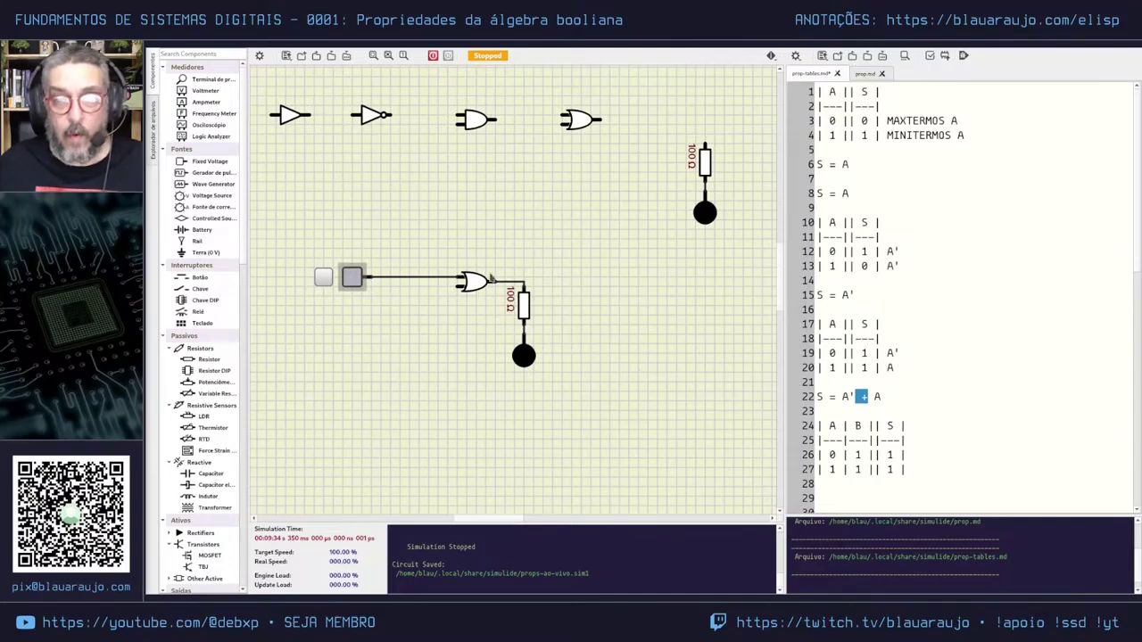
left_click(373, 113)
right_click(374, 114)
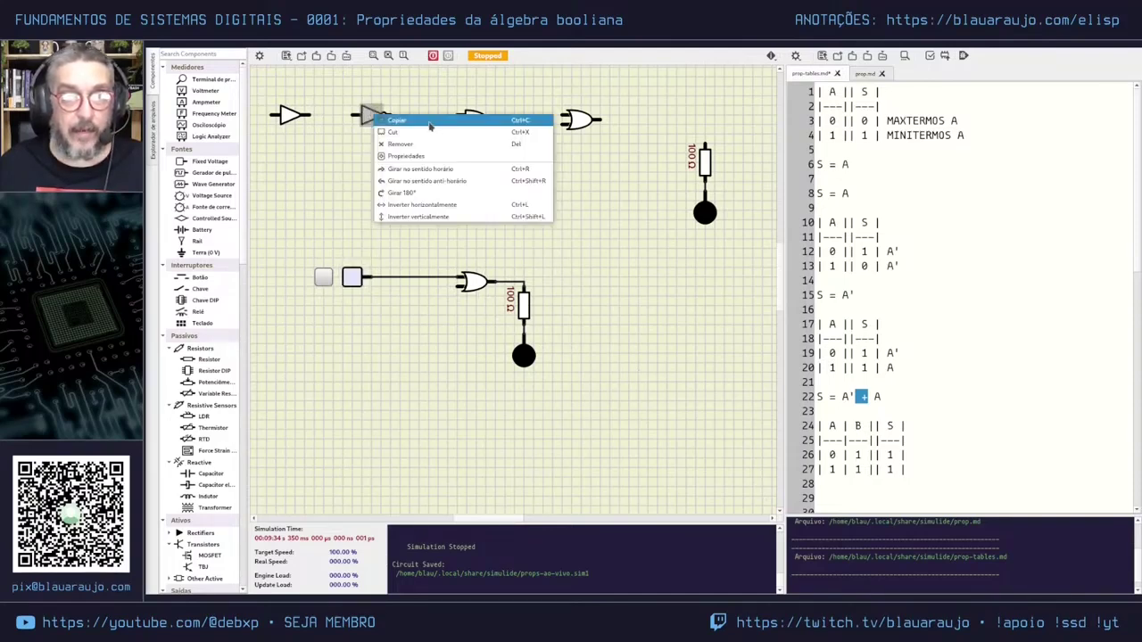
left_click(430, 123)
right_click(400, 319)
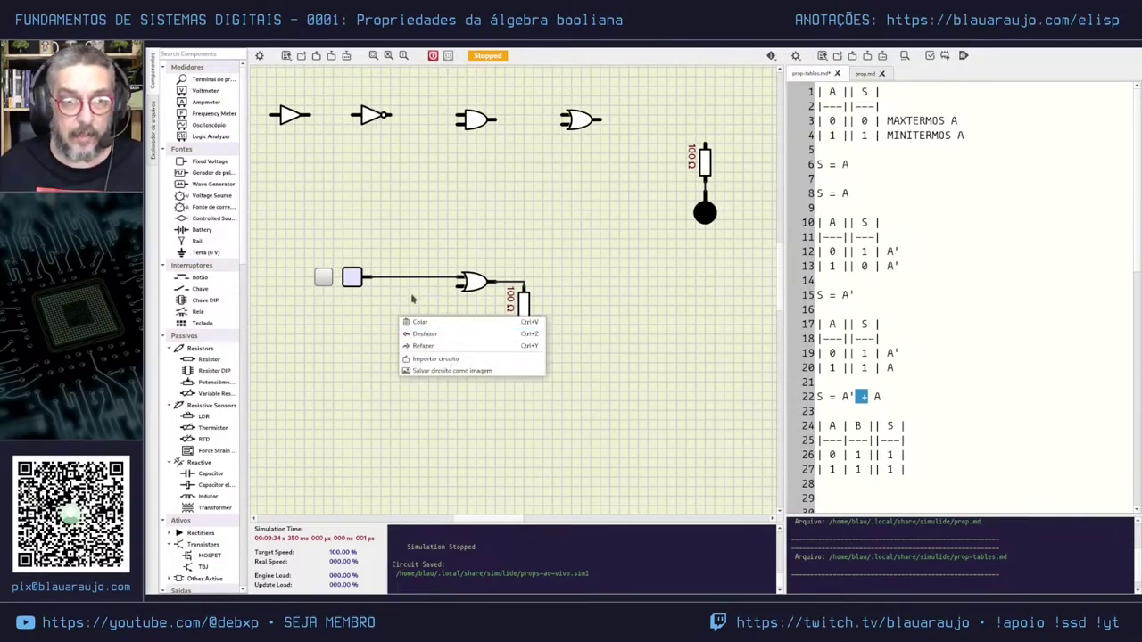
left_click(424, 323)
Place the NOT gate beside the OR gate, feed it the input signal and wire its output into the OR.
left_click_drag(399, 315, 414, 300)
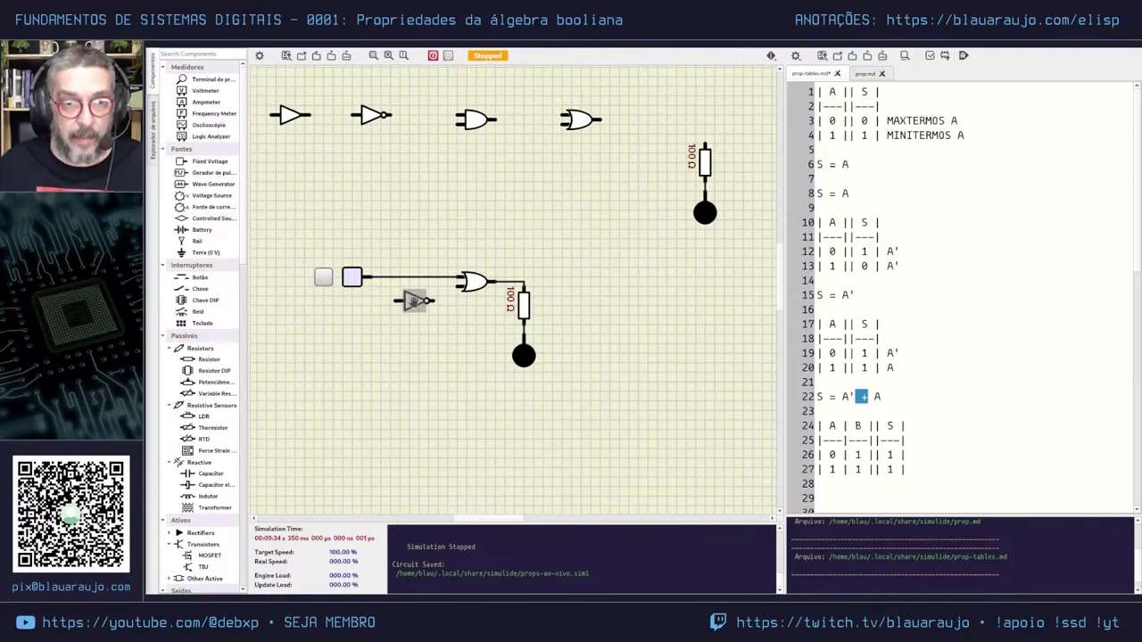
left_click_drag(414, 300, 419, 300)
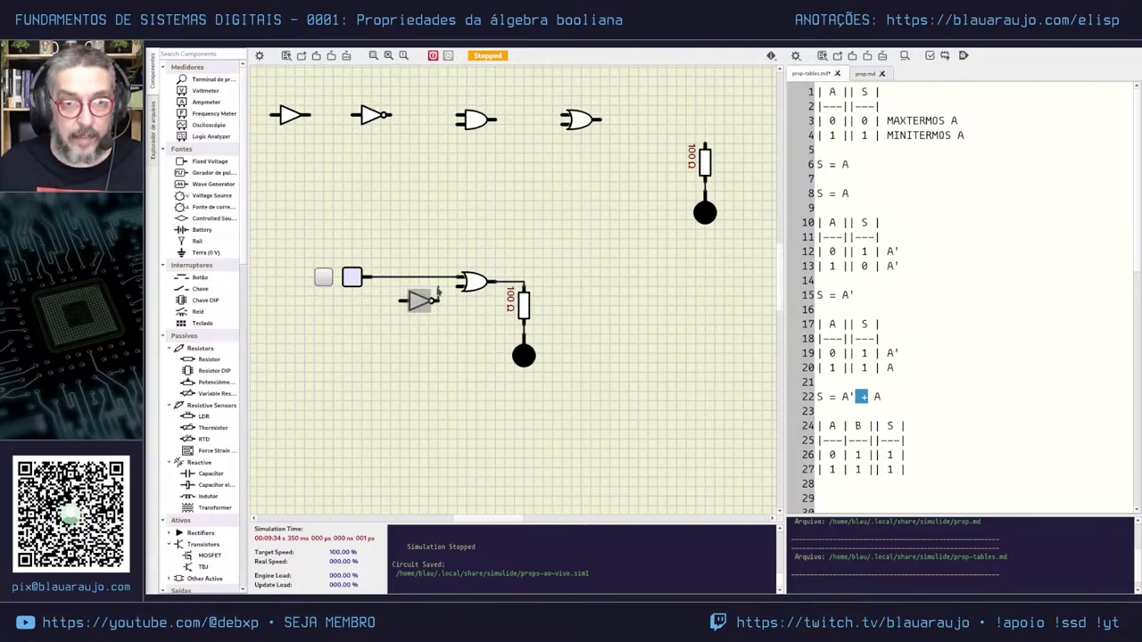
left_click_drag(438, 298, 459, 284)
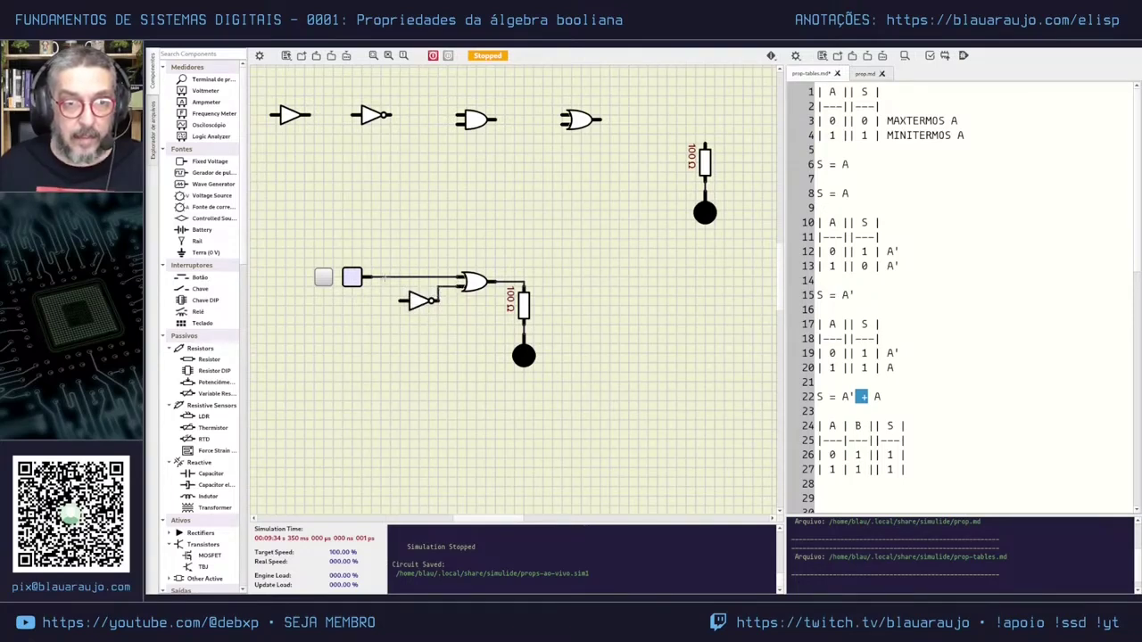
left_click_drag(381, 278, 408, 300)
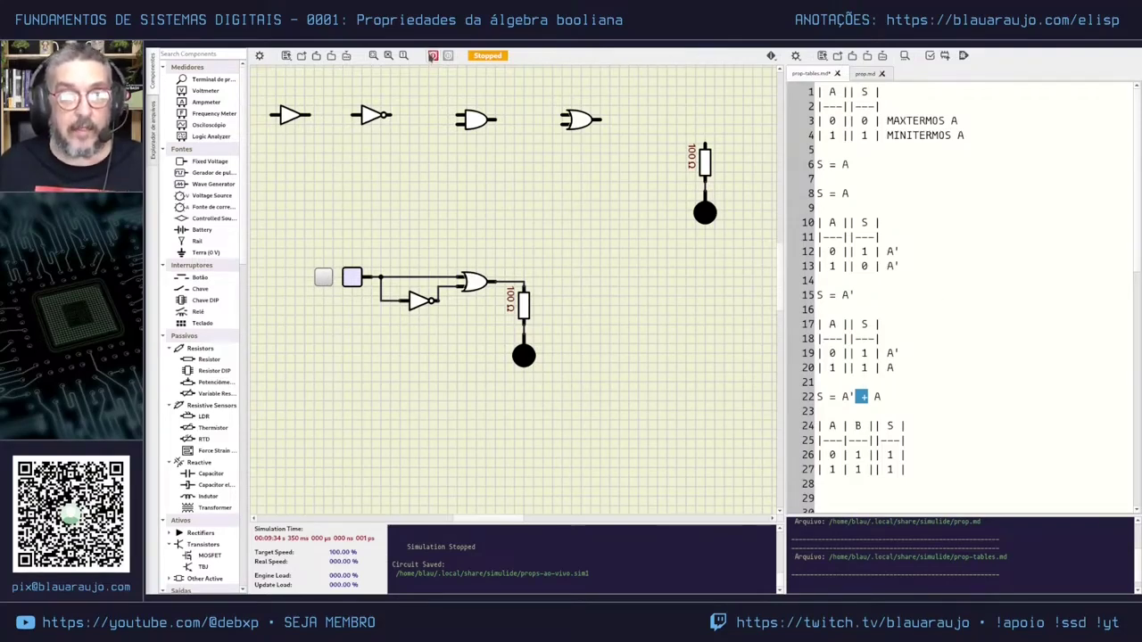
Start the simulation and toggle input A on then off while watching the LED.
left_click(433, 55)
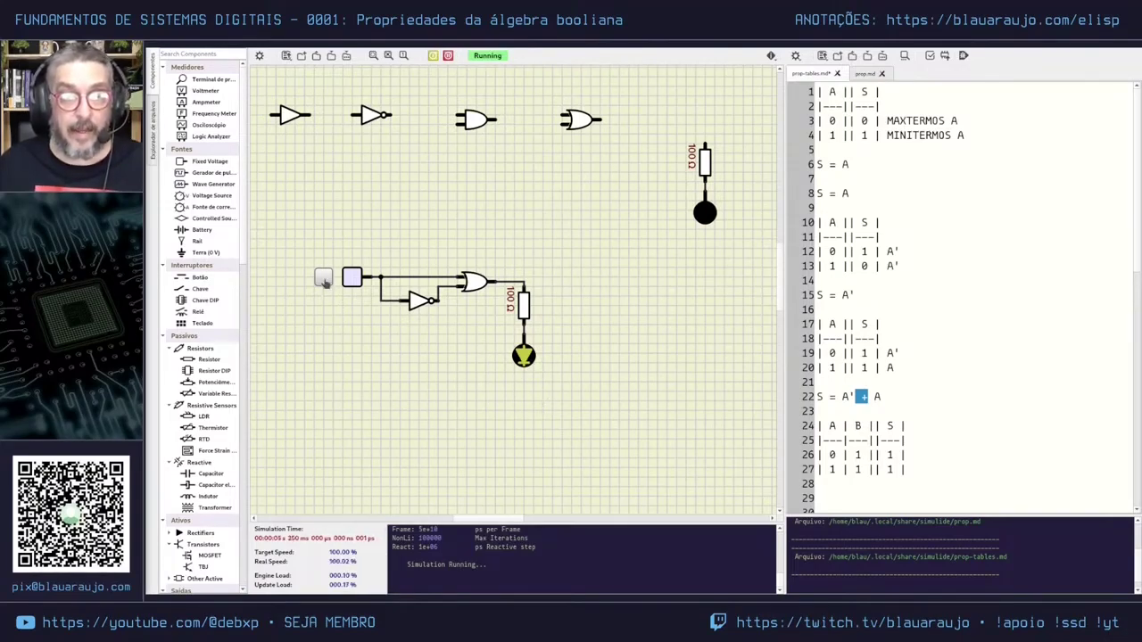
left_click(324, 281)
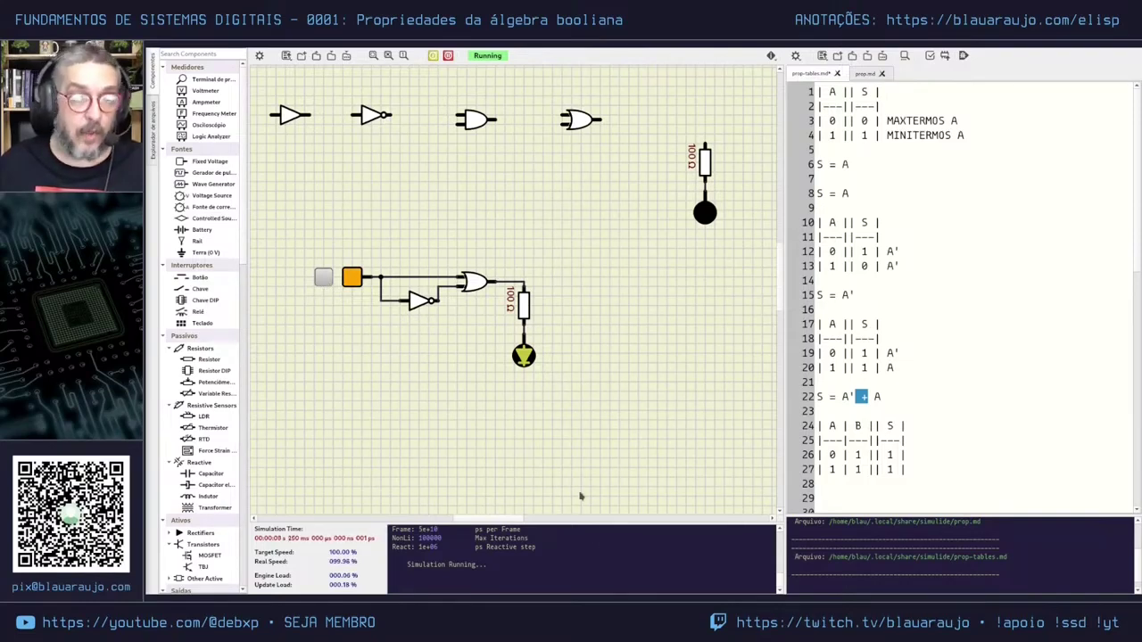
left_click(324, 278)
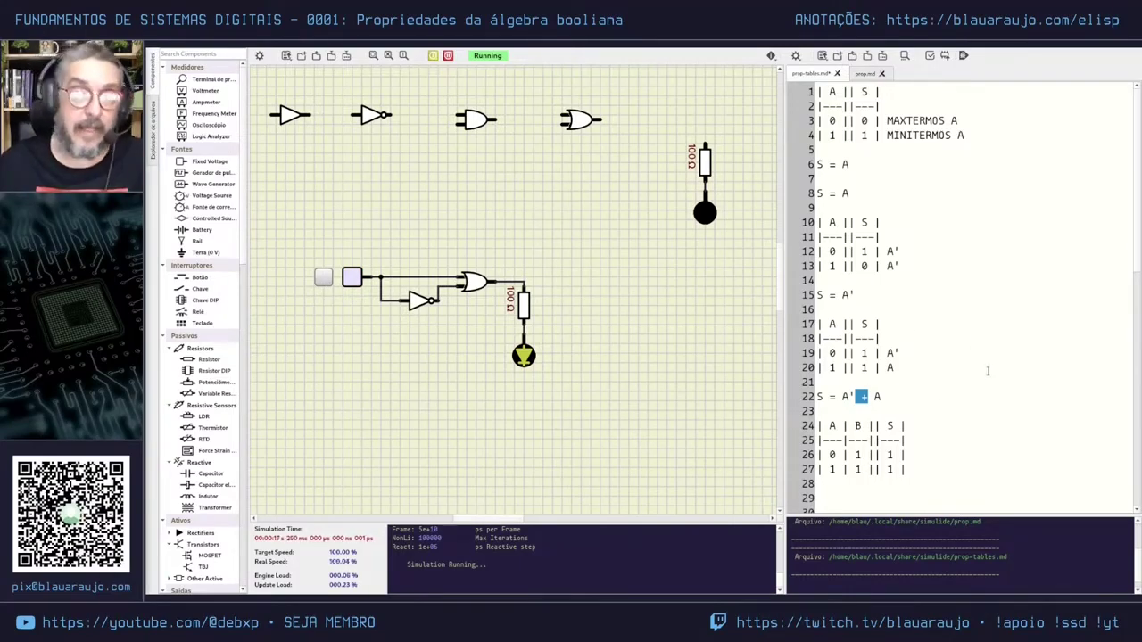
scroll(988, 371, "down", 2)
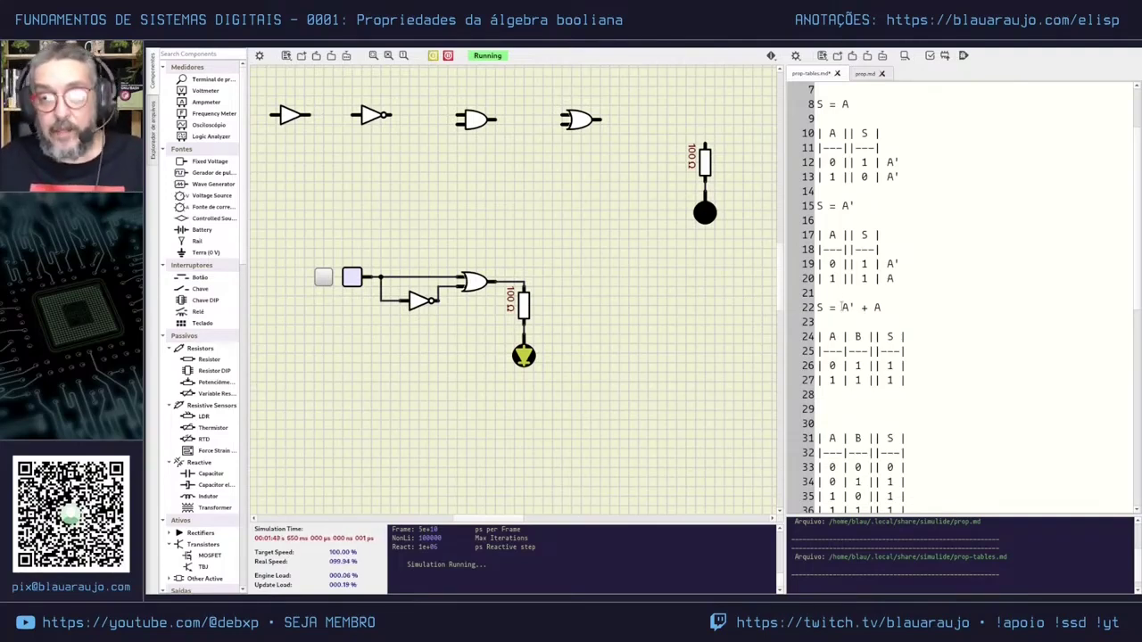
Append '= 1' to line 22 so it reads S = A' + A = 1.
left_click_drag(842, 308, 881, 308)
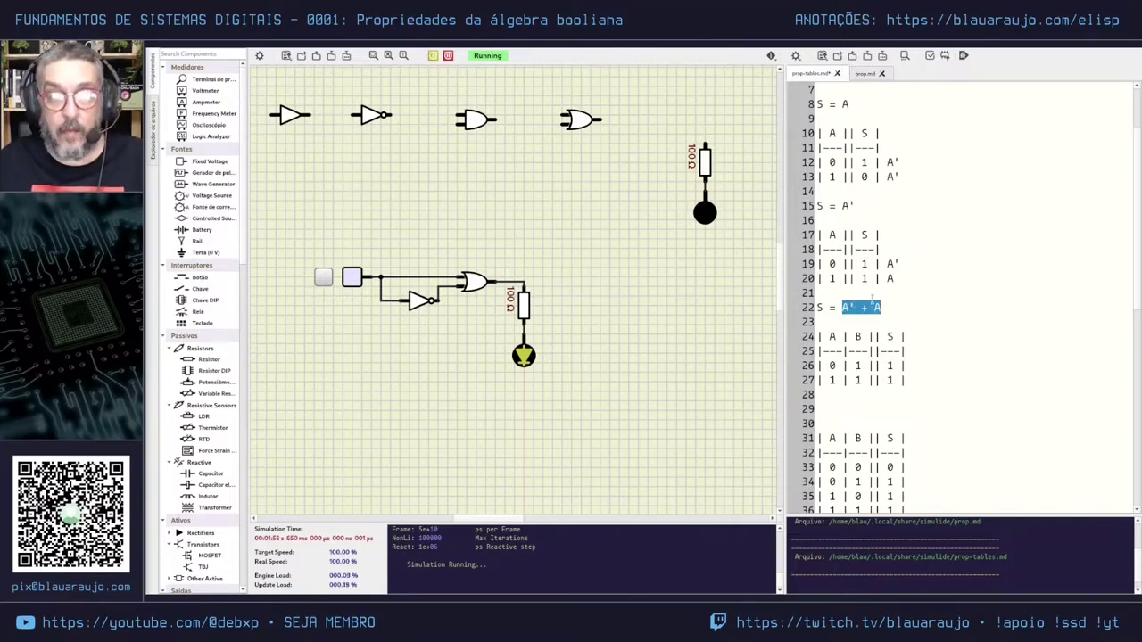
left_click(916, 312)
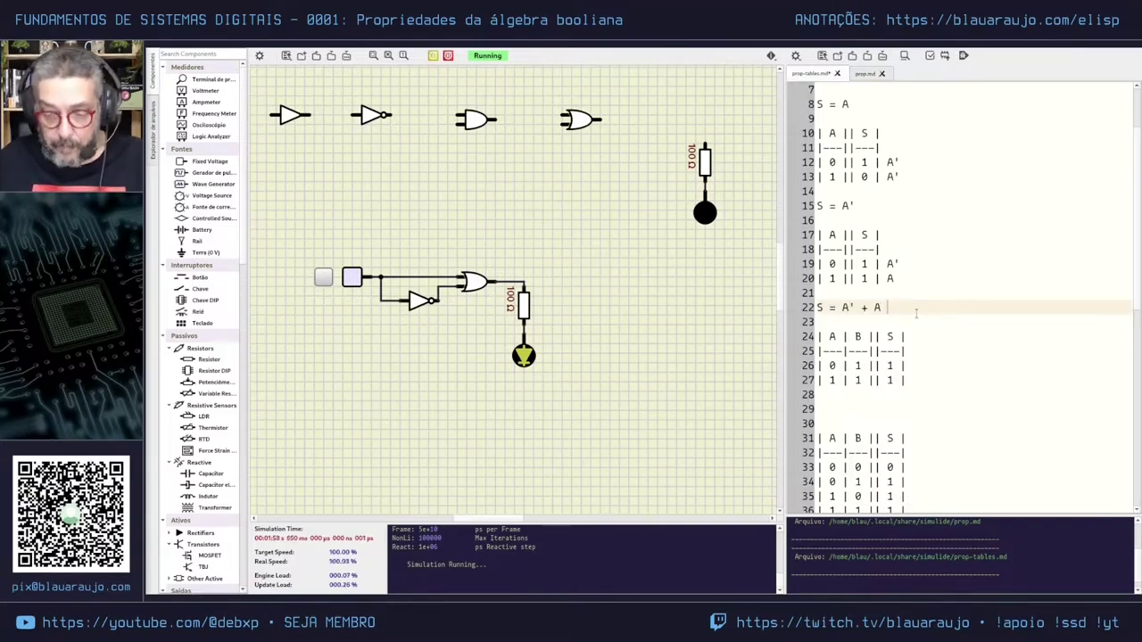
type("= 1")
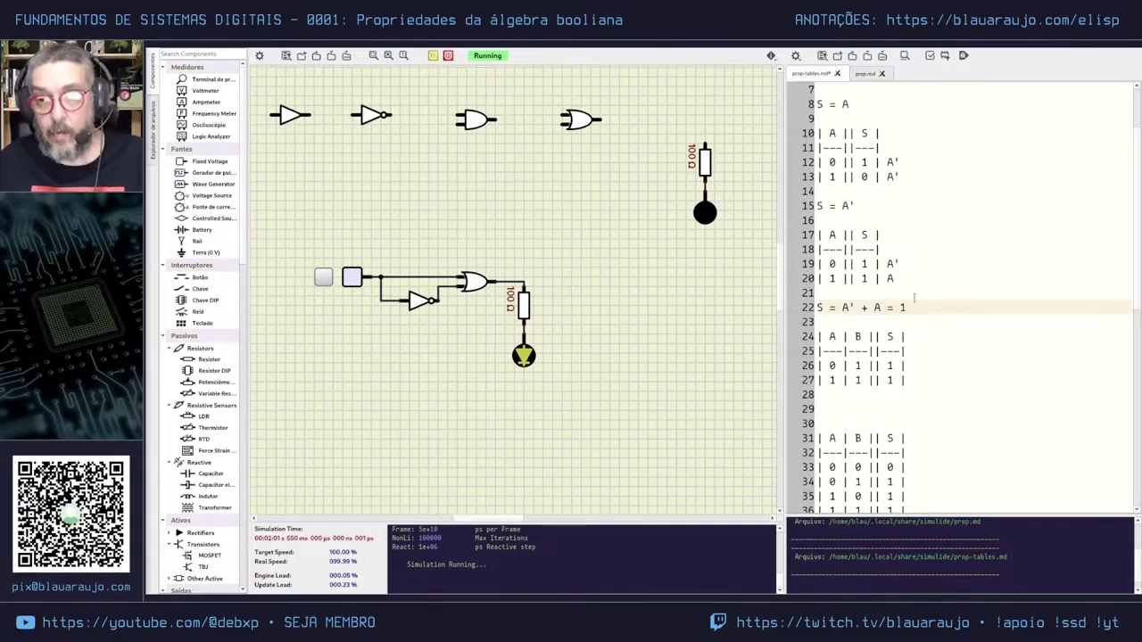
Highlight the A' + A expression and the result 1 on line 22, then scroll down.
left_click_drag(843, 307, 883, 307)
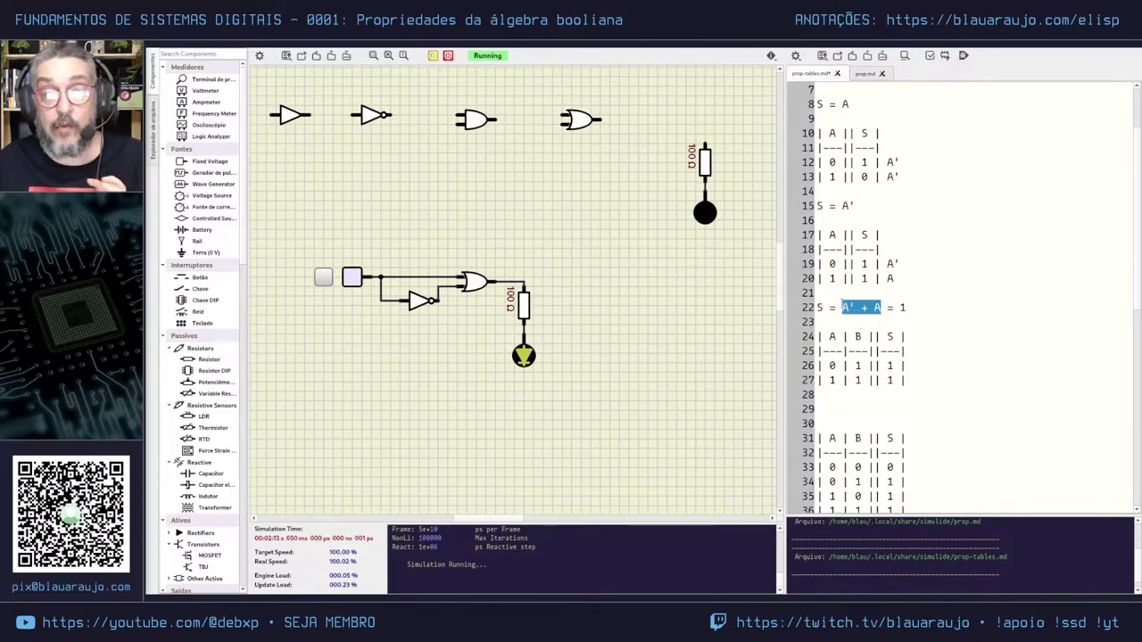
left_click(843, 307)
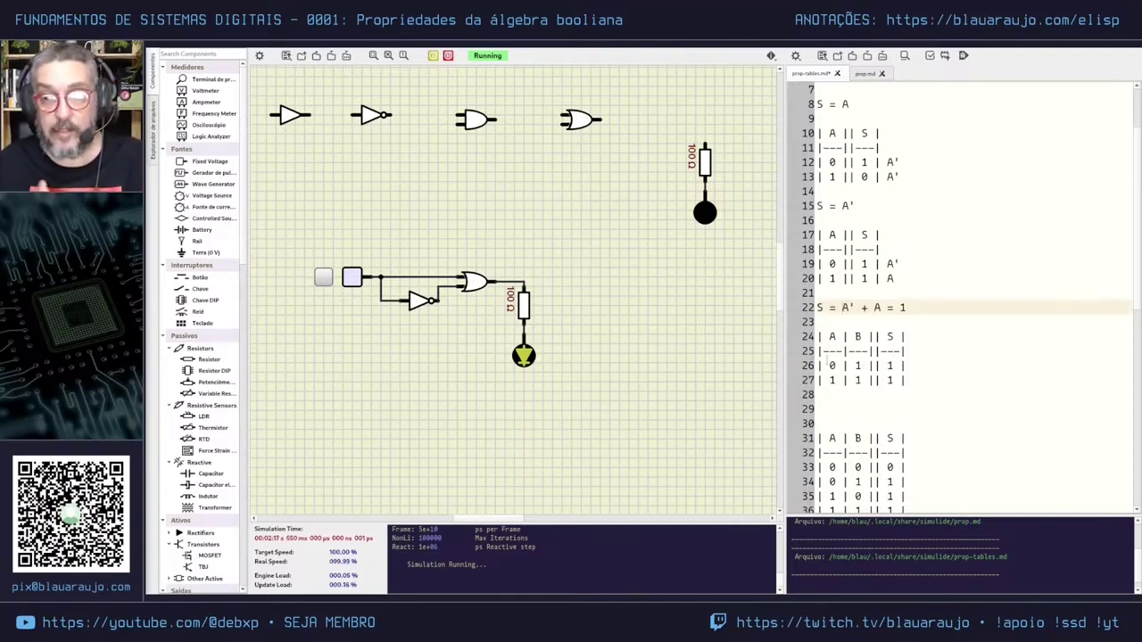
left_click_drag(843, 307, 882, 306)
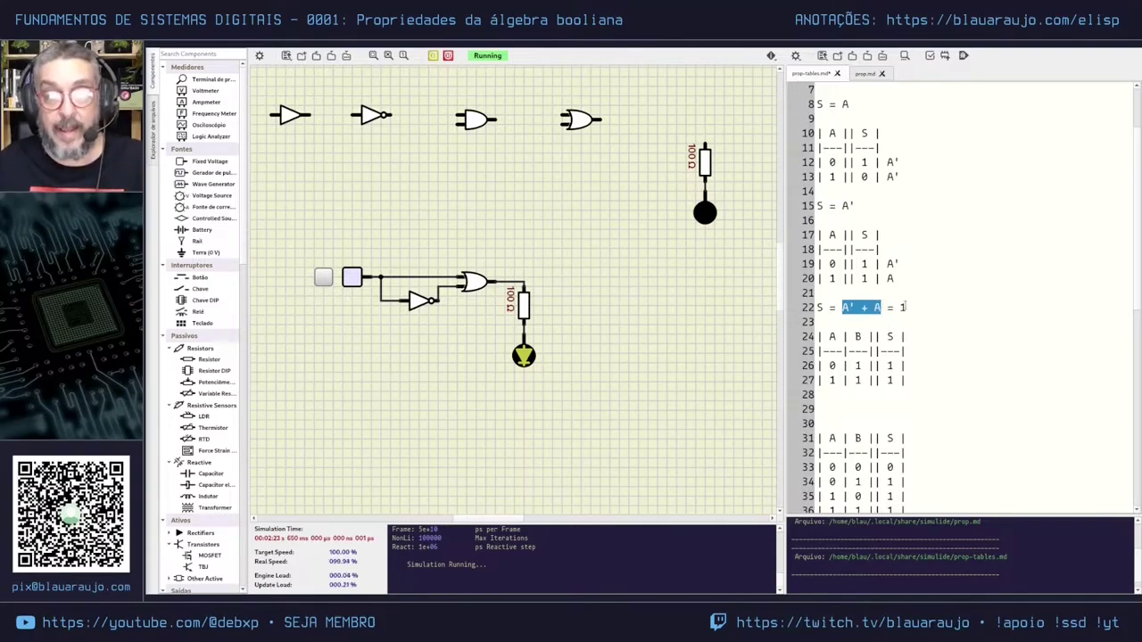
double_click(903, 307)
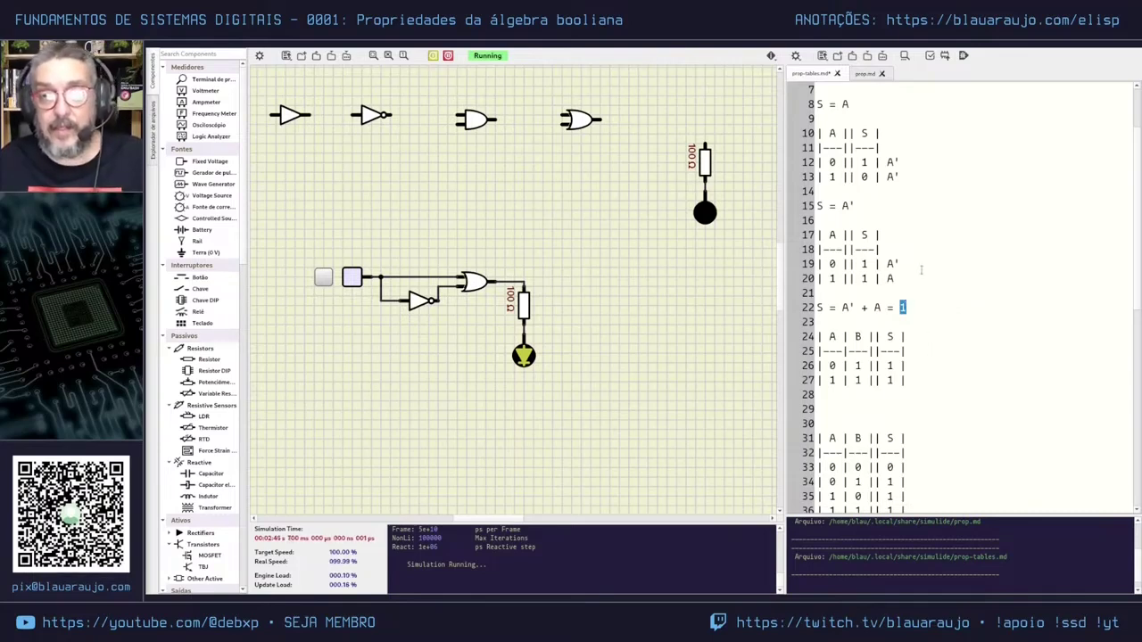
scroll(923, 267, "down", 1)
scroll(928, 265, "down", 1)
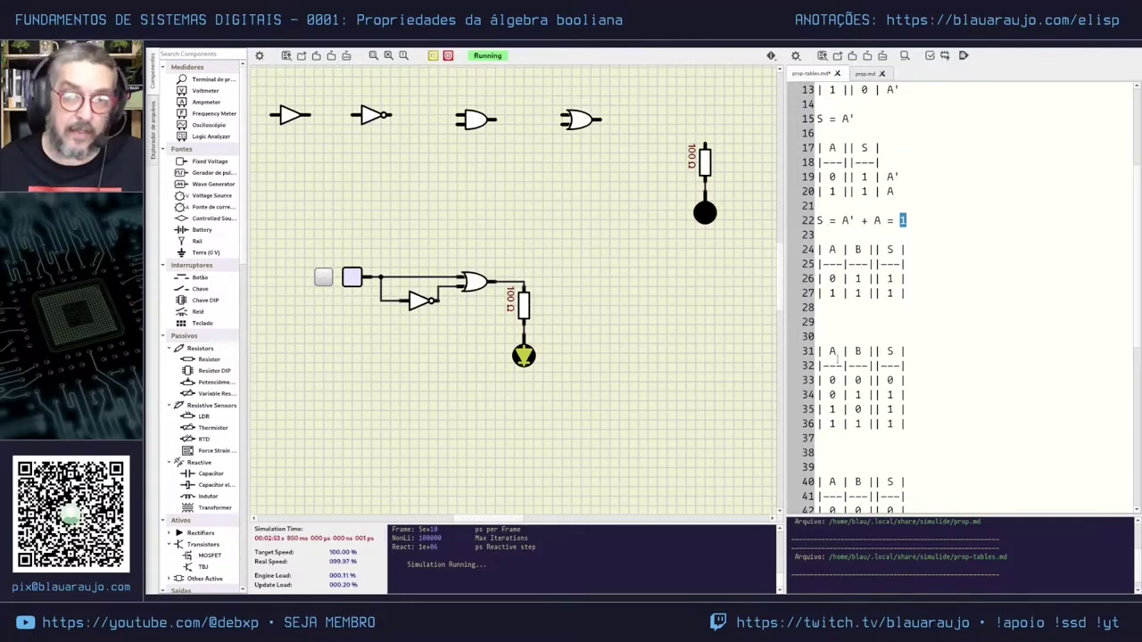
left_click(890, 277)
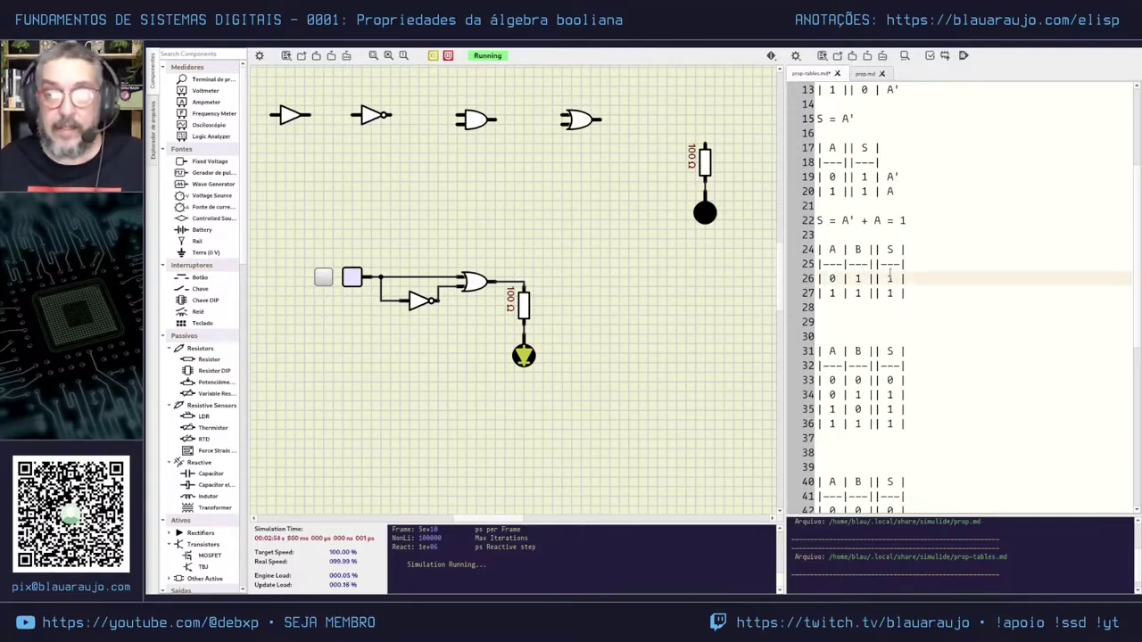
double_click(890, 277)
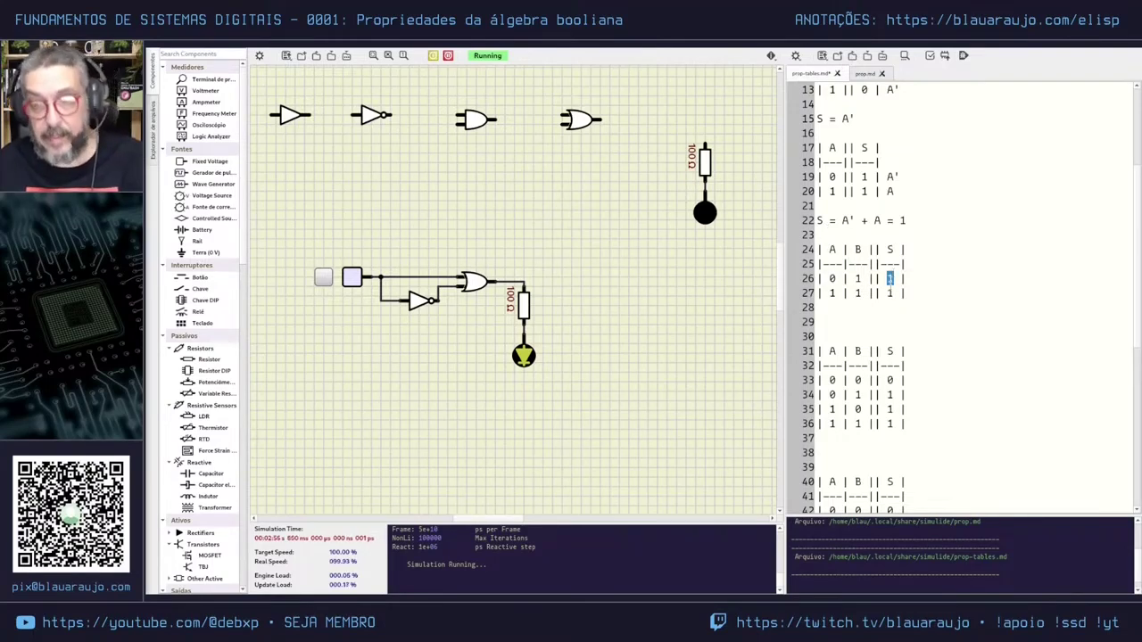
type("0")
double_click(890, 293)
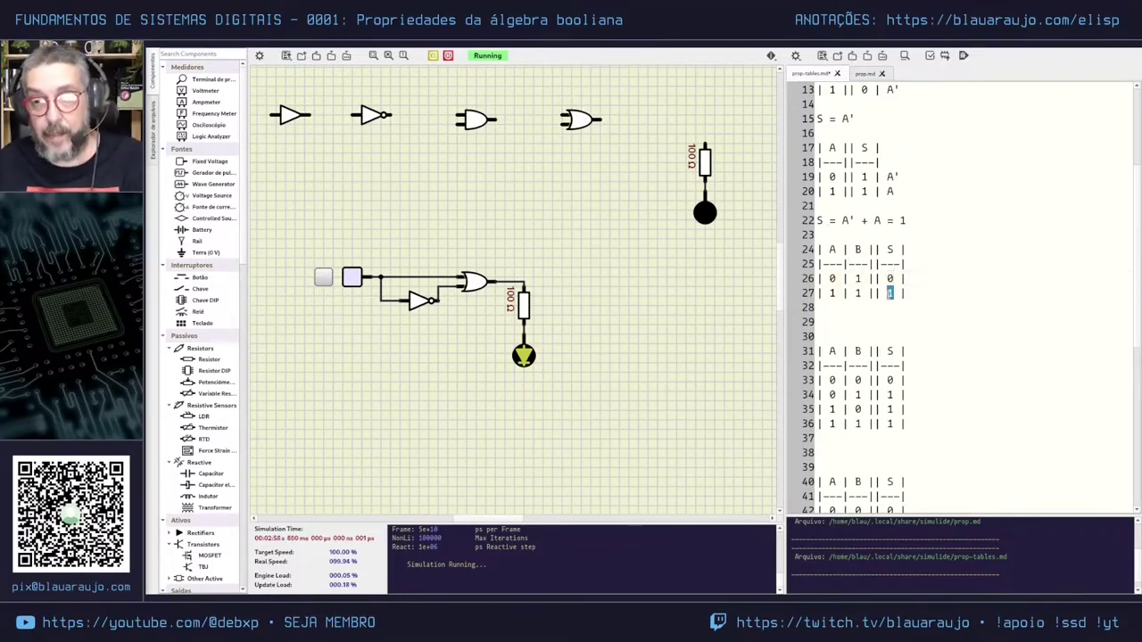
type("0")
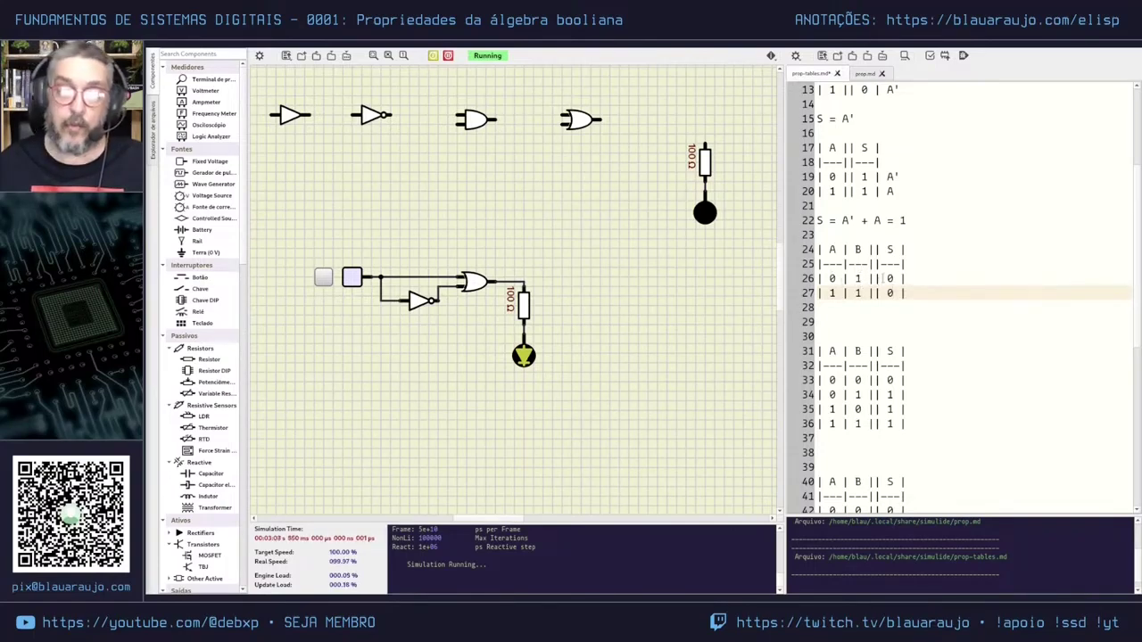
double_click(890, 278)
type("1")
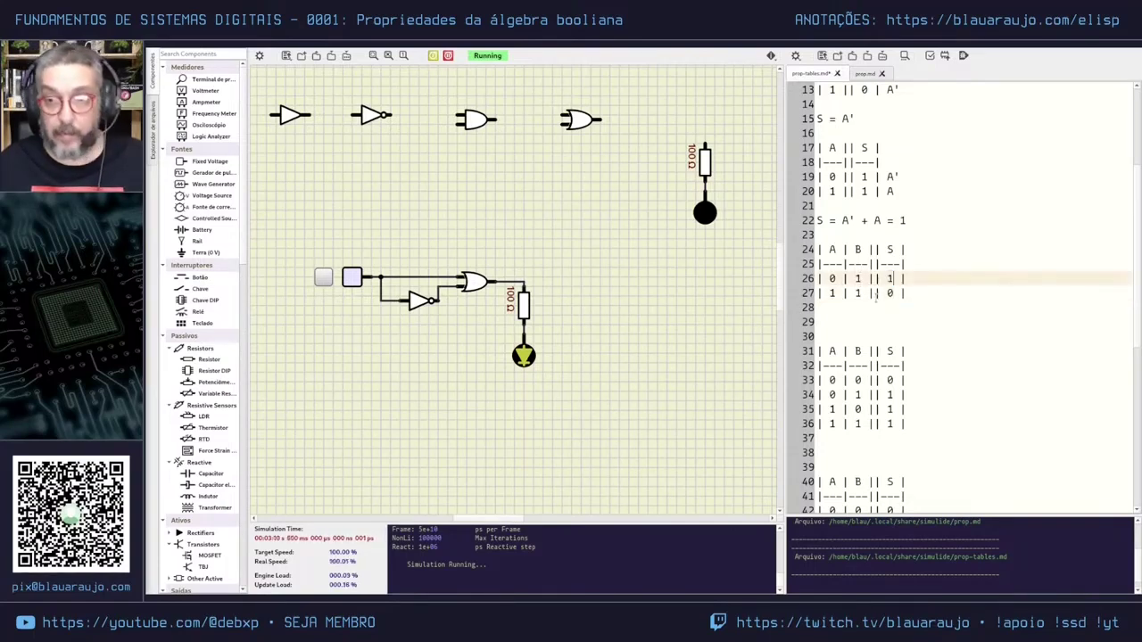
left_click(890, 289)
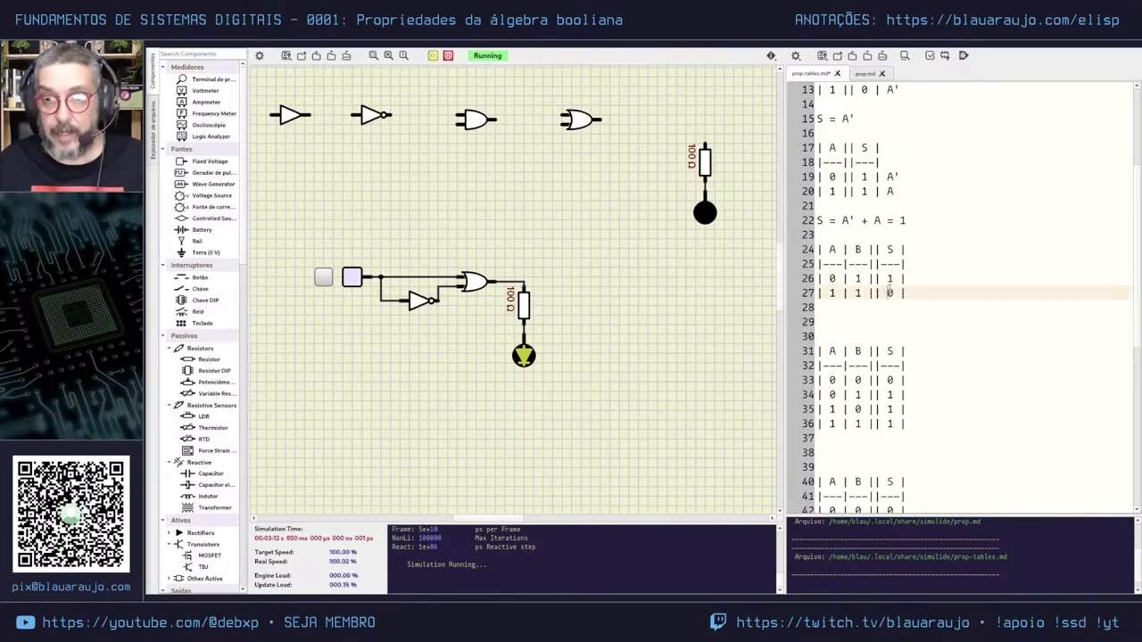
double_click(890, 289)
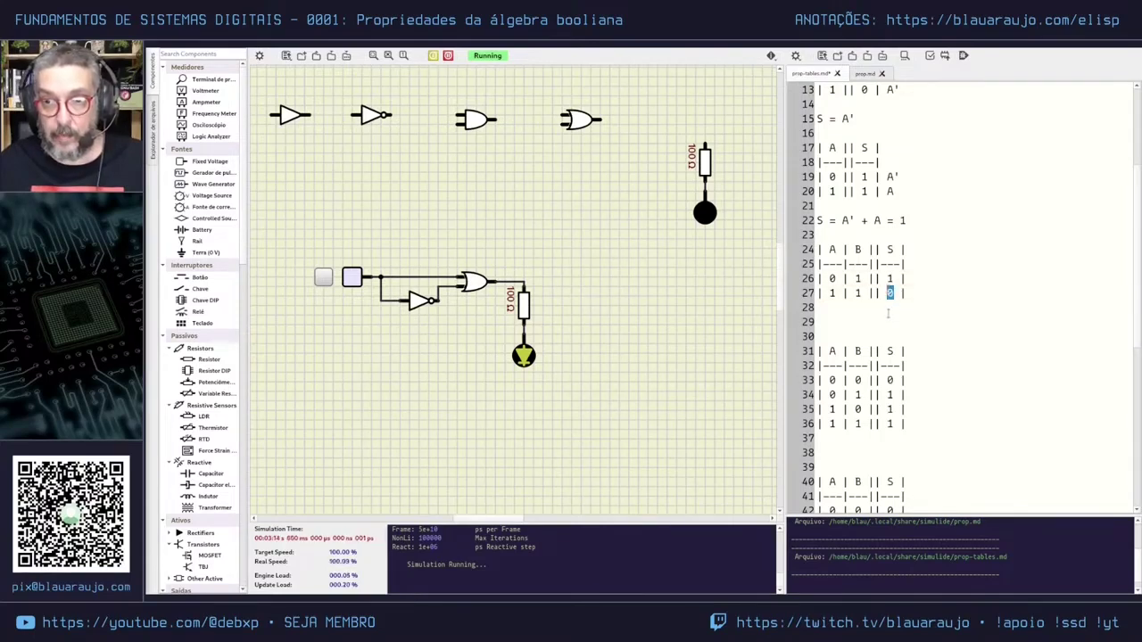
type("1")
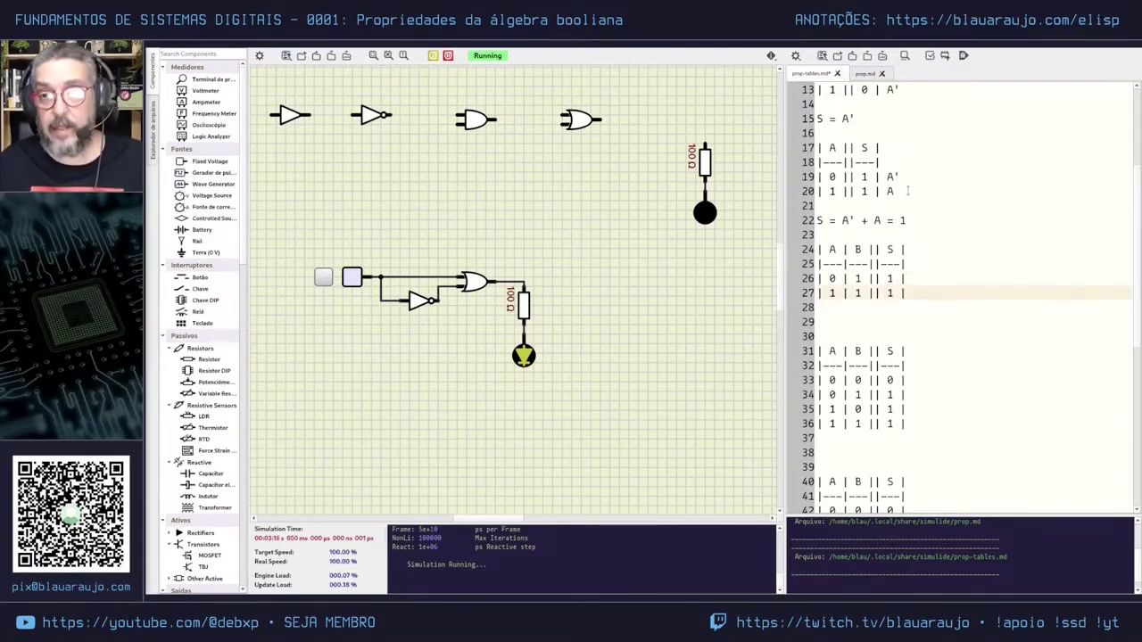
Paste a copy of the A || S truth table below line 22, with blank lines around it.
left_click_drag(907, 191, 819, 133)
key("ctrl+c")
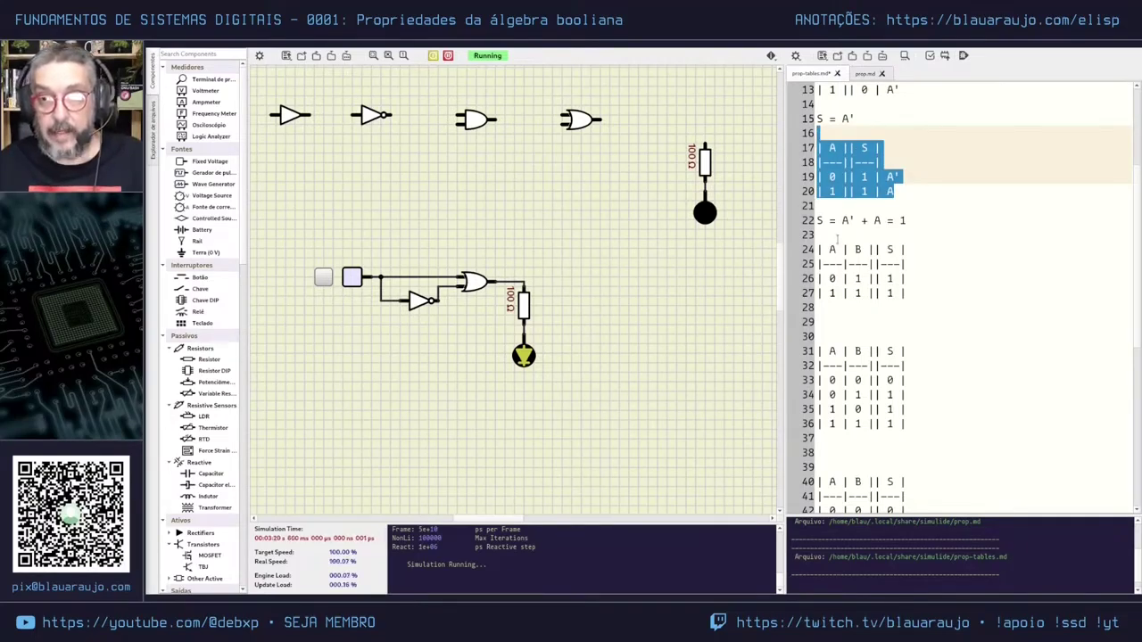
left_click(1011, 239)
key("Return")
key("Return")
key("Up")
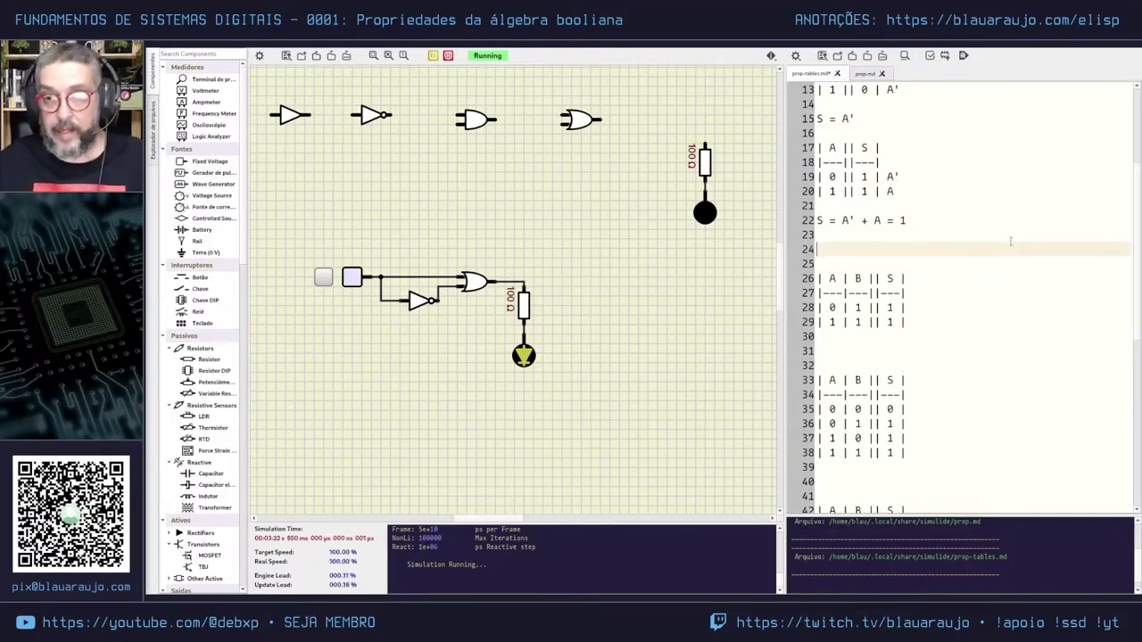
key("ctrl+v")
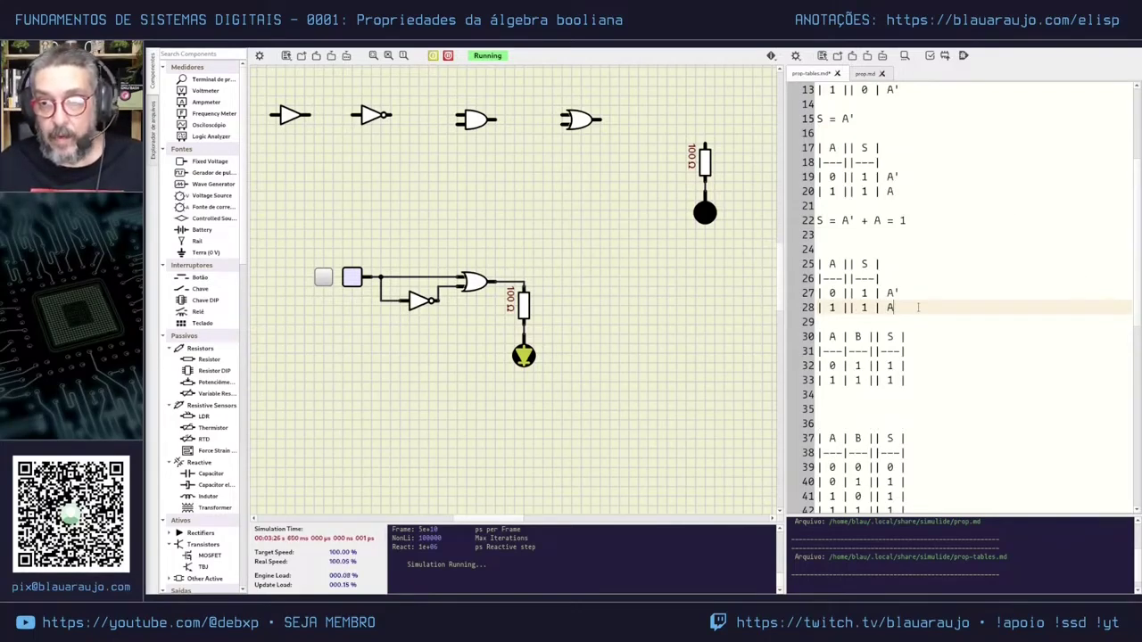
key("Return")
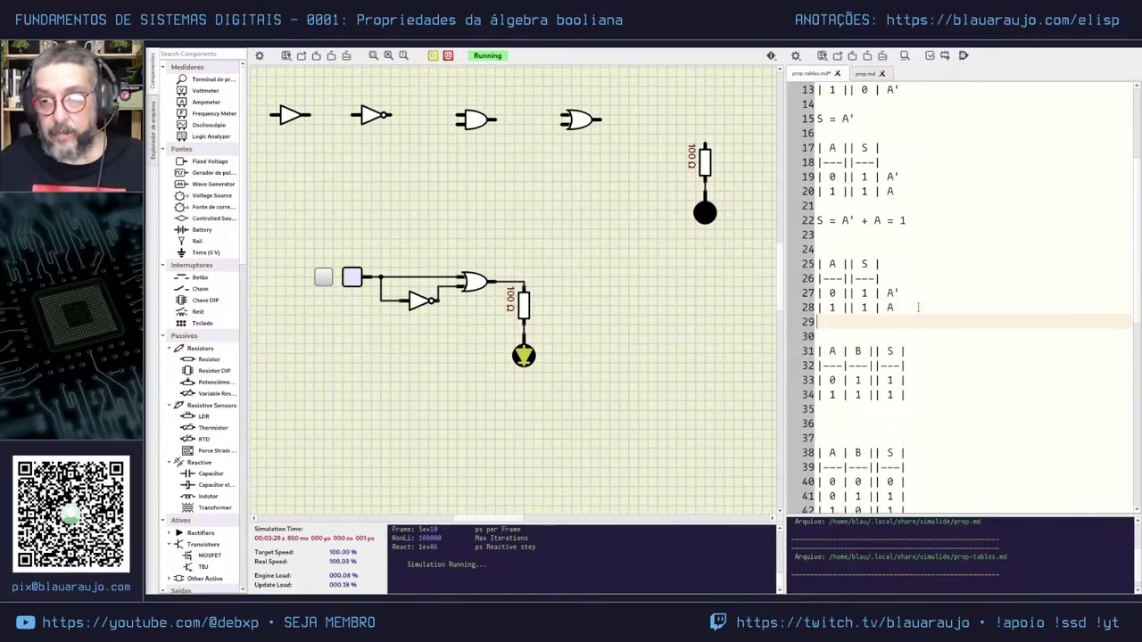
key("Return")
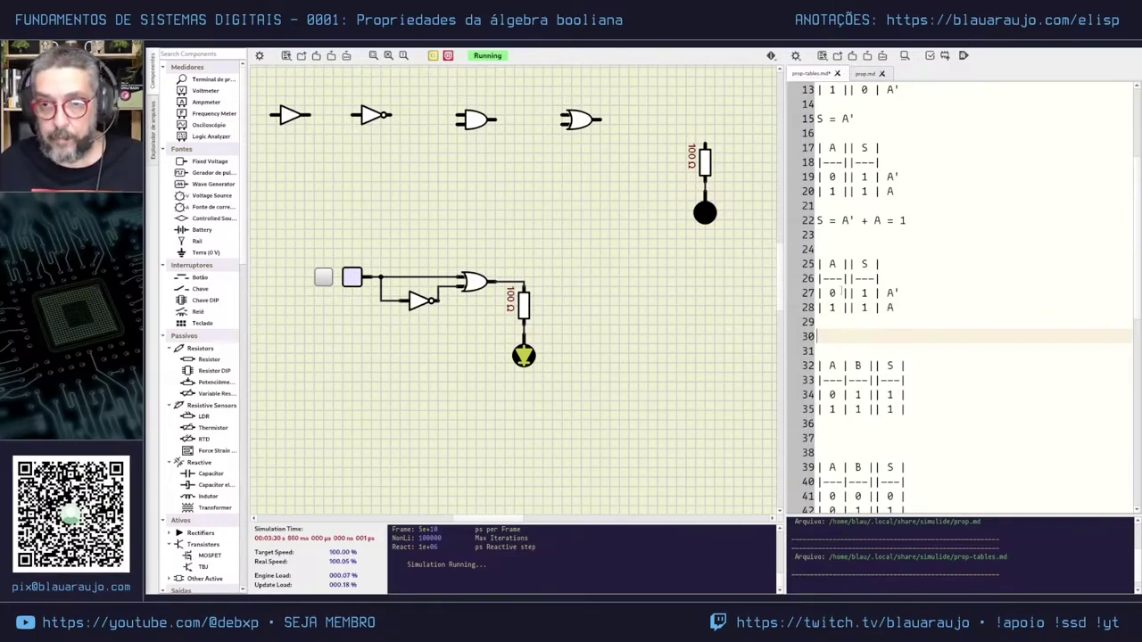
double_click(866, 294)
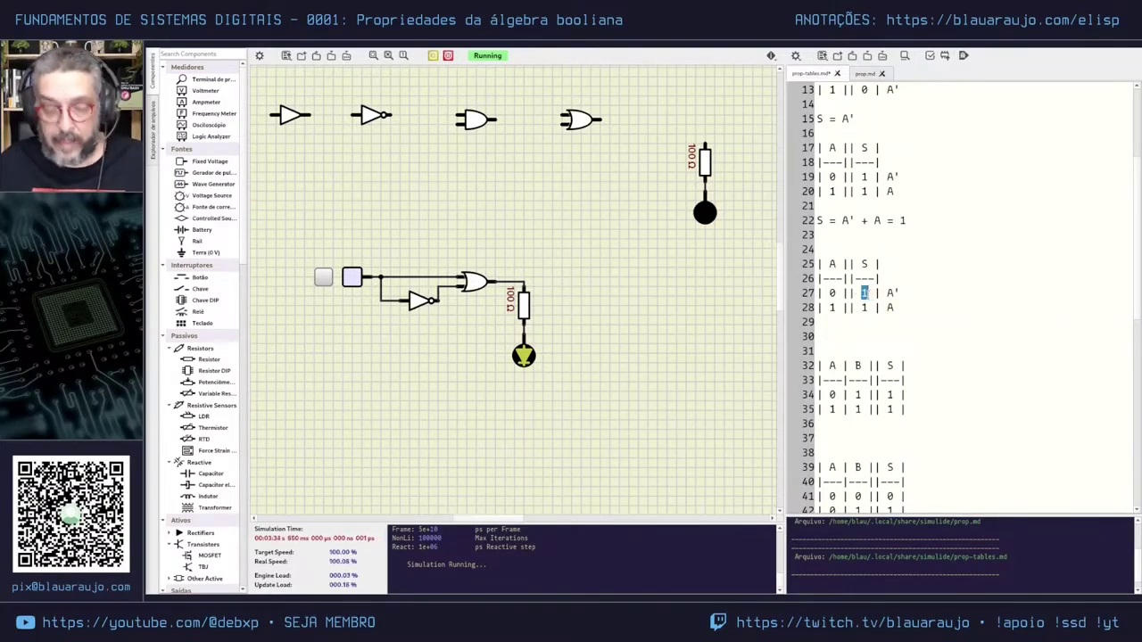
Change both S outputs on lines 27–28 to 0 and delete their old annotations.
type("0")
double_click(864, 307)
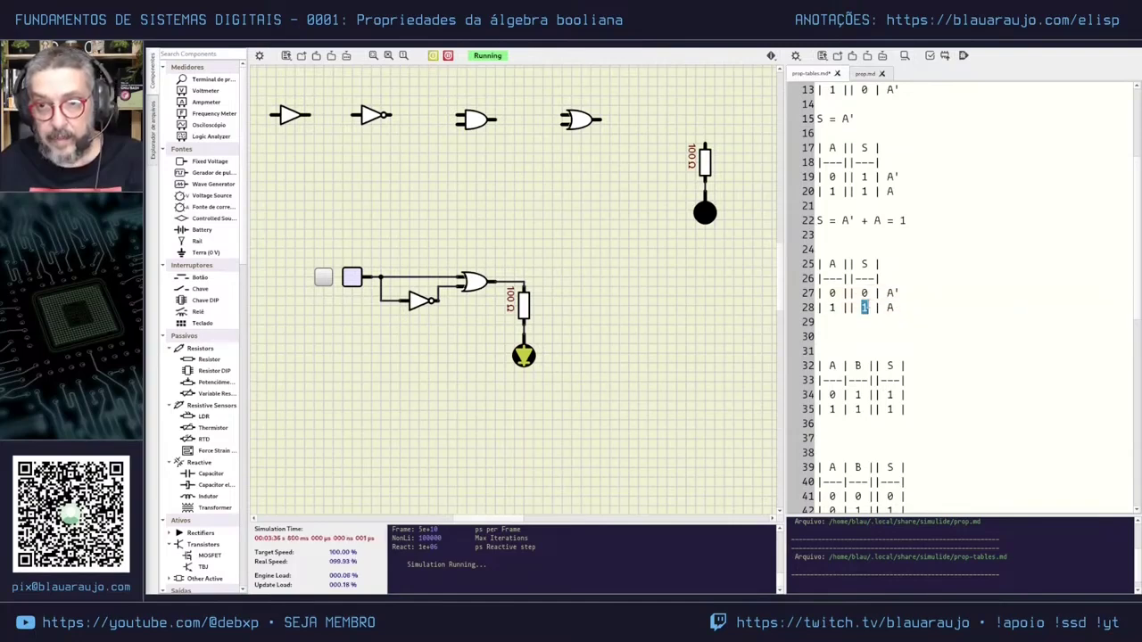
type("0")
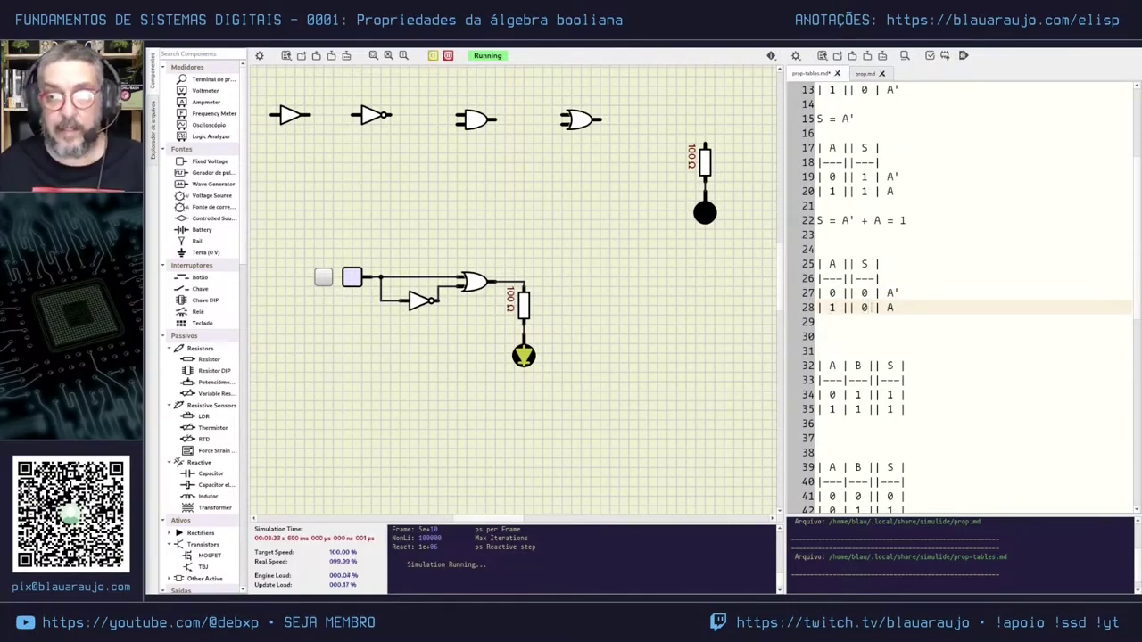
left_click(941, 298)
key("BackSpace")
key("BackSpace")
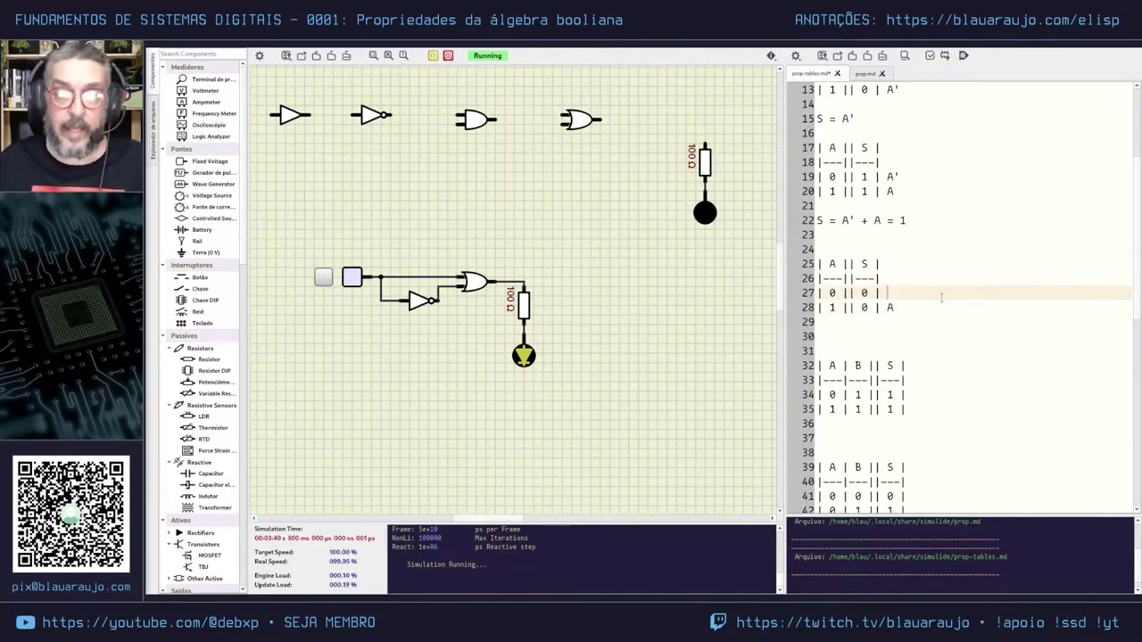
key("Down")
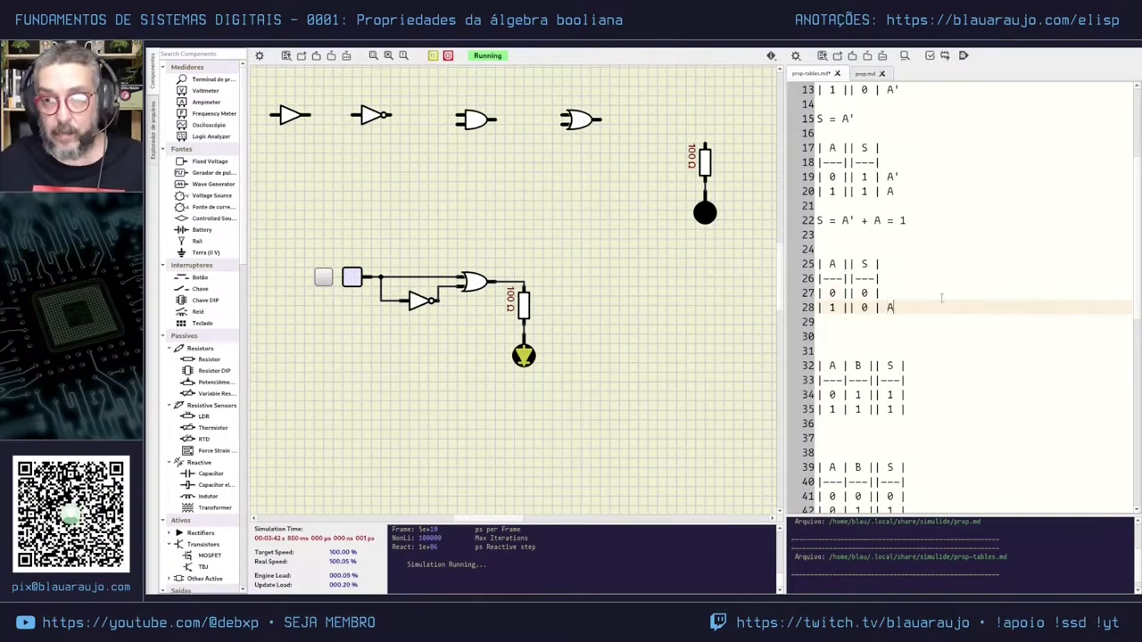
key("BackSpace")
key("Up")
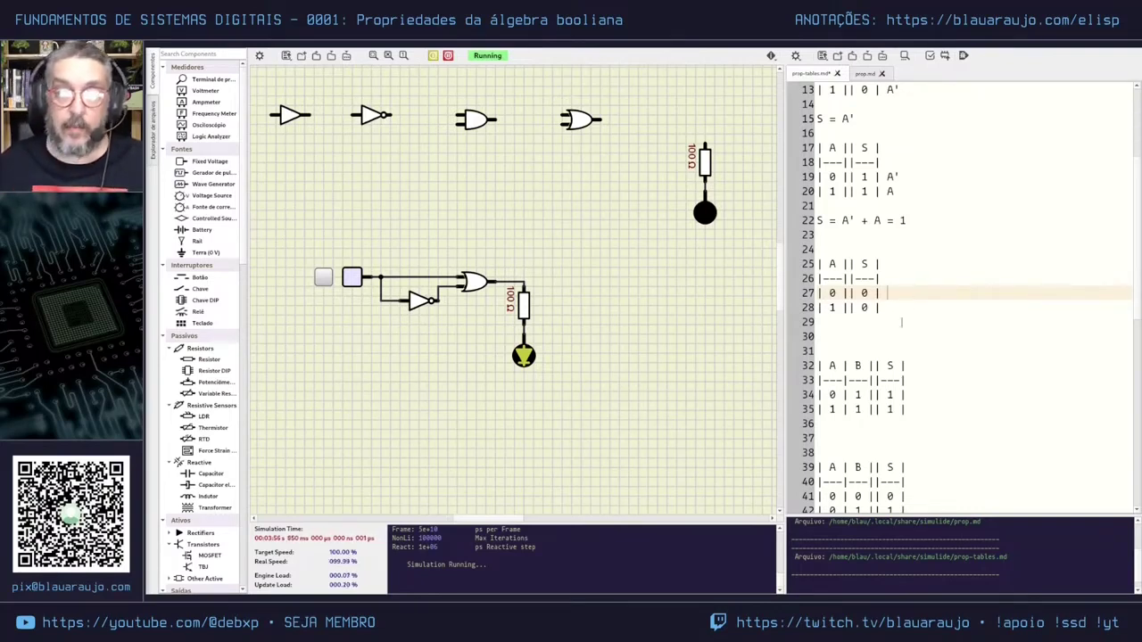
Annotate line 27 with A and line 28 with A', then add a new line below.
double_click(833, 290)
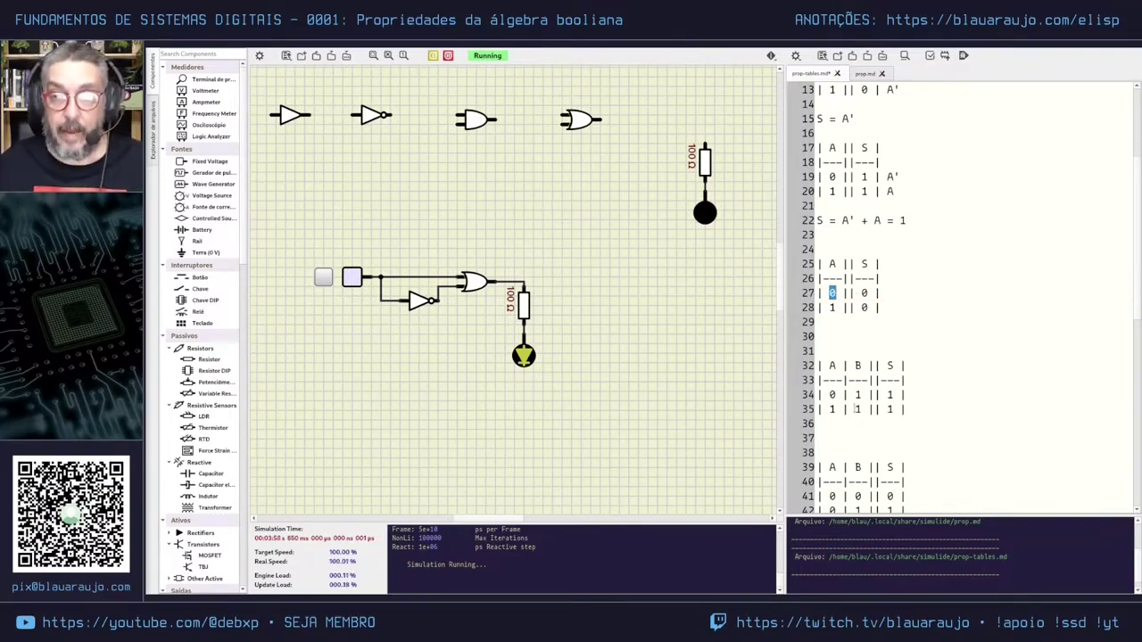
left_click(897, 293)
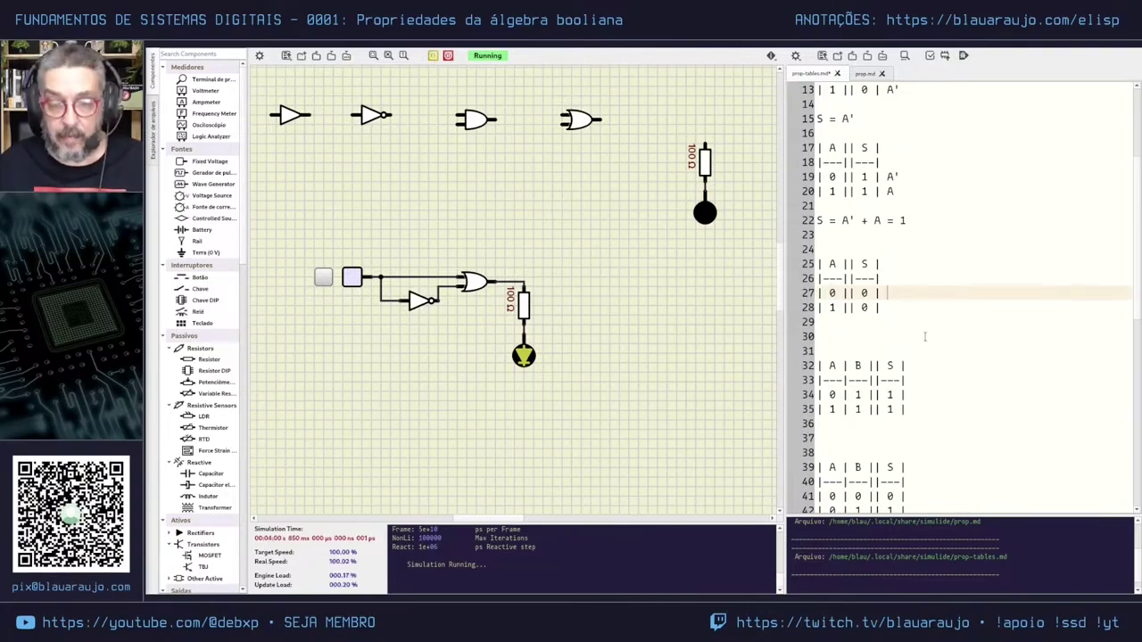
type("A")
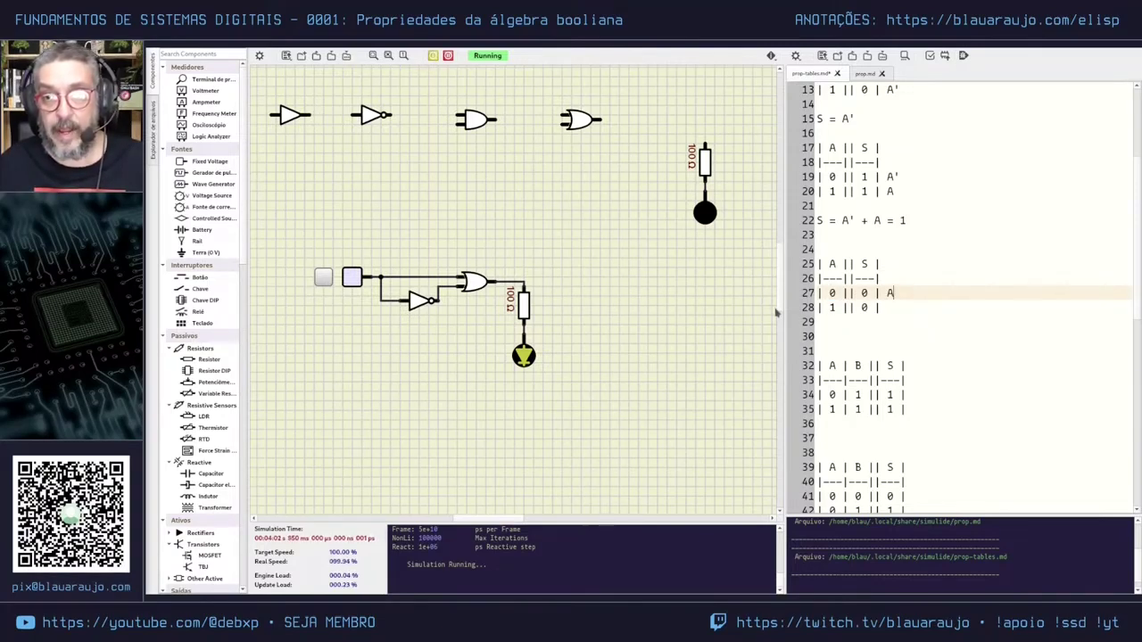
double_click(831, 307)
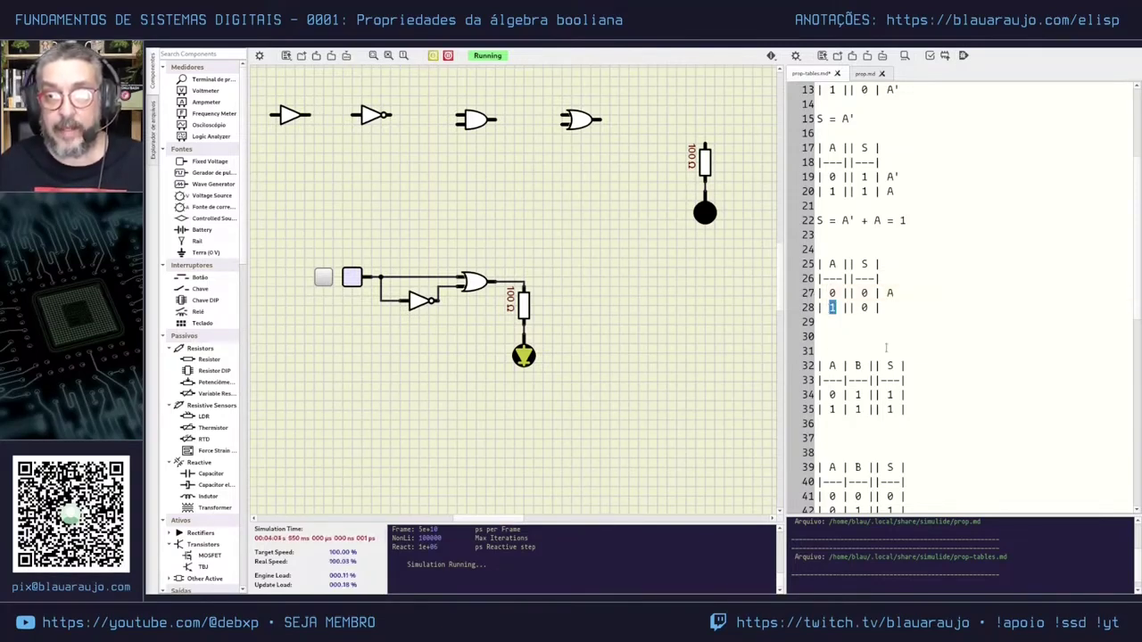
left_click(886, 308)
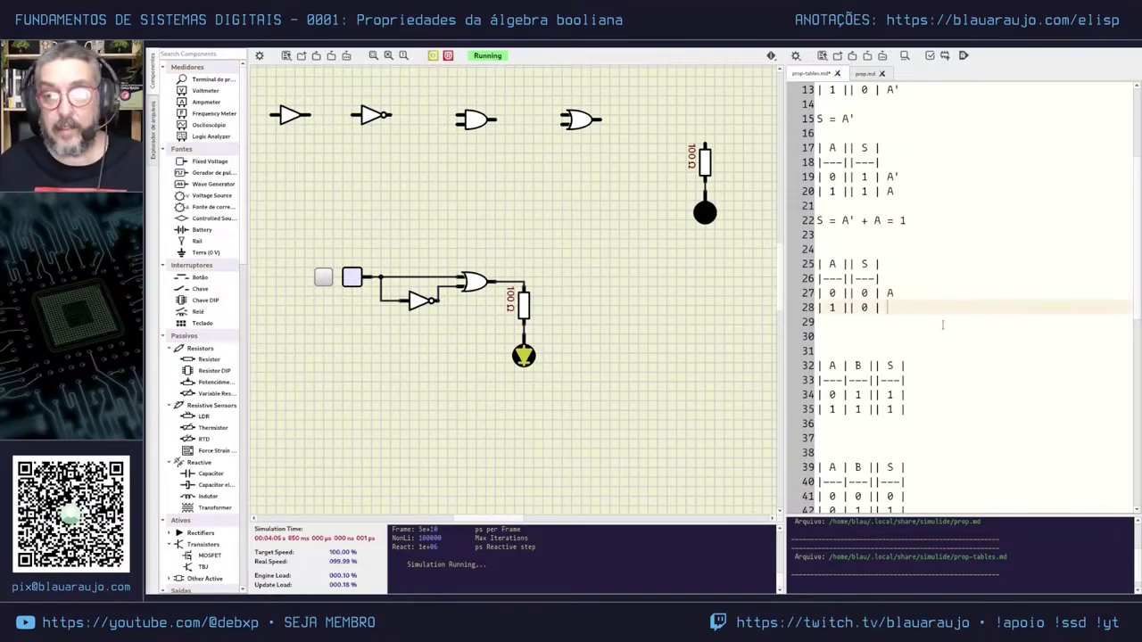
type("A'")
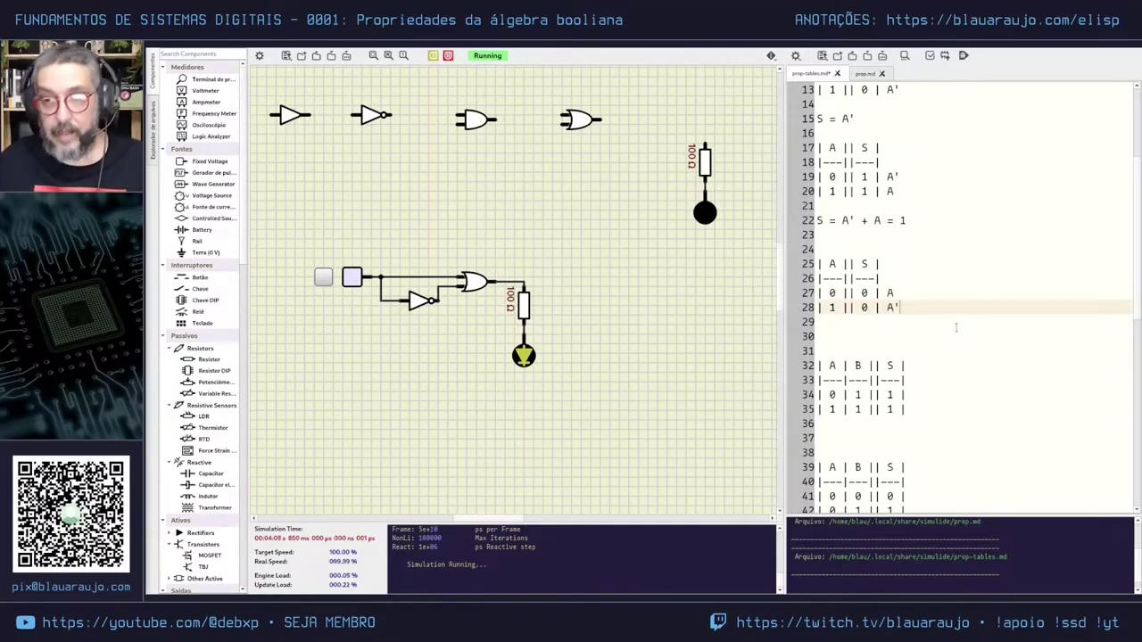
left_click(925, 293)
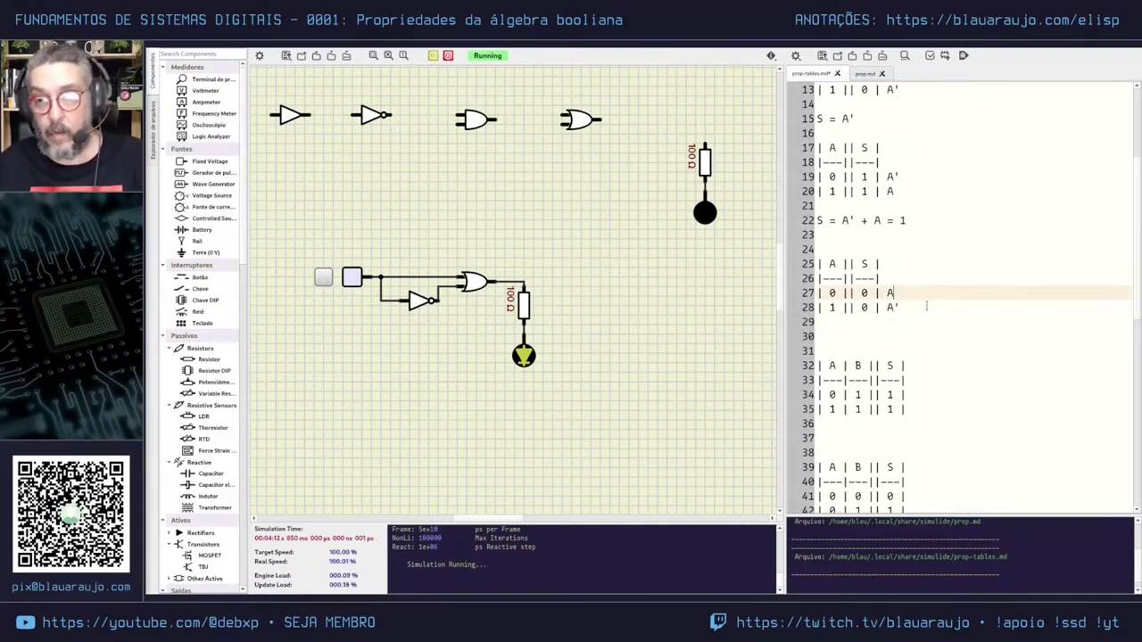
left_click(976, 326)
key("Return")
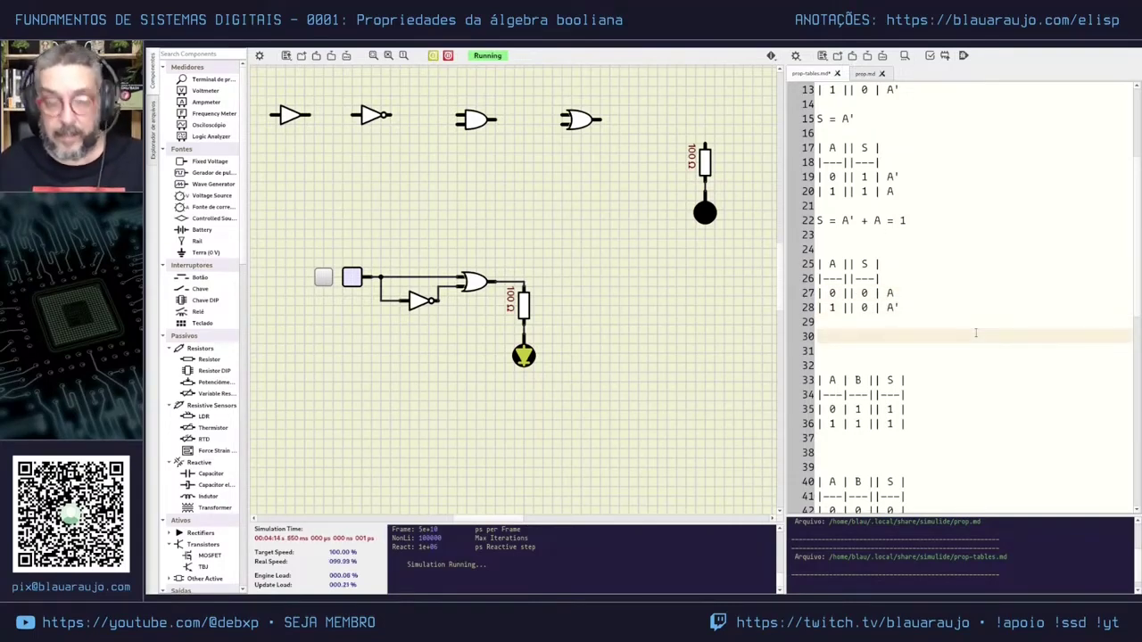
Type S = A · A' on line 30, using a middle dot between A and A'.
type("S = A ·")
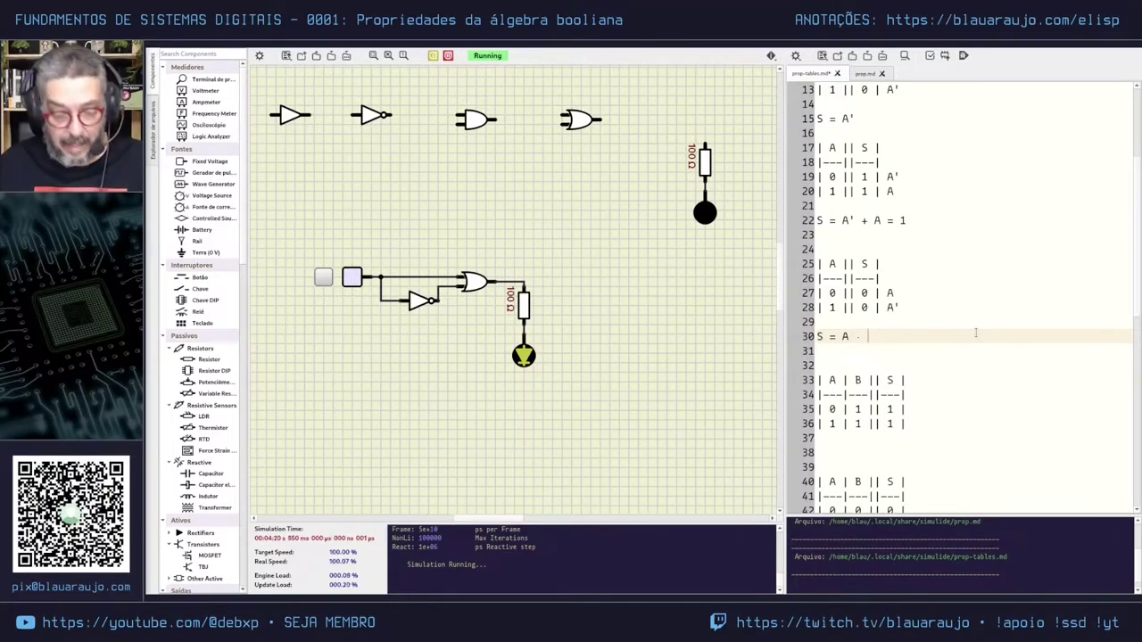
type("A")
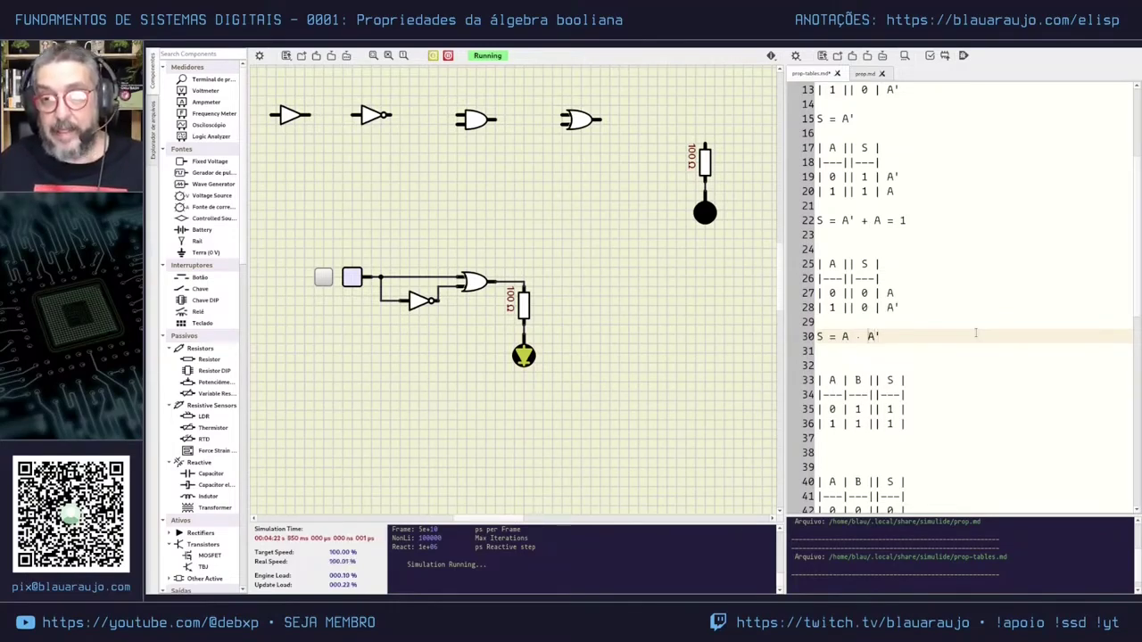
key("BackSpace")
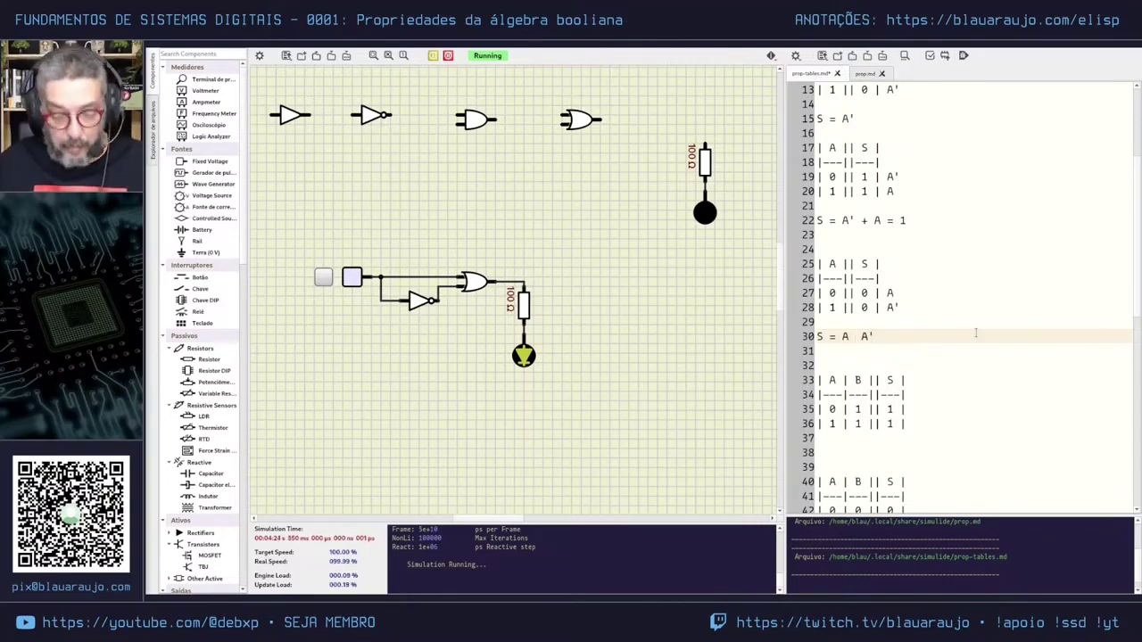
type("x")
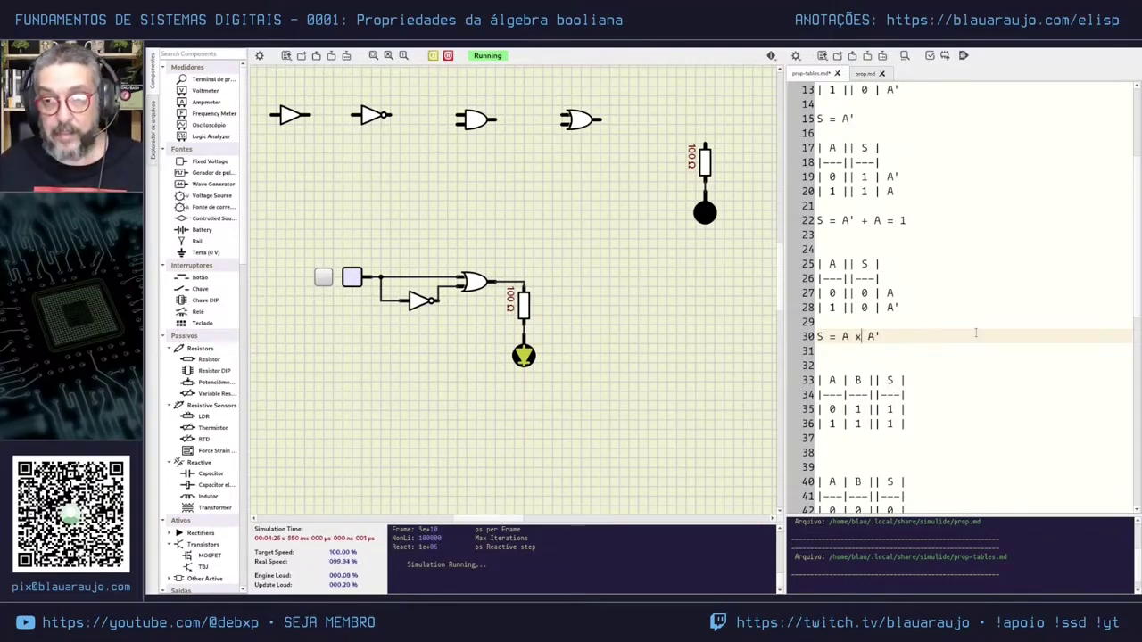
key("BackSpace")
type(".")
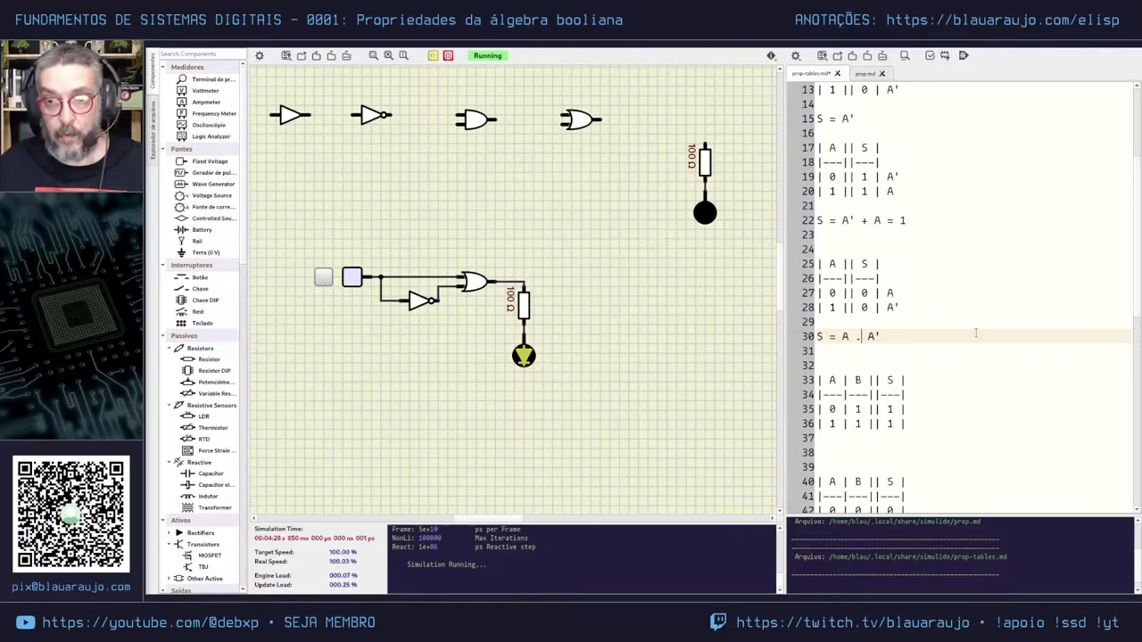
key("BackSpace")
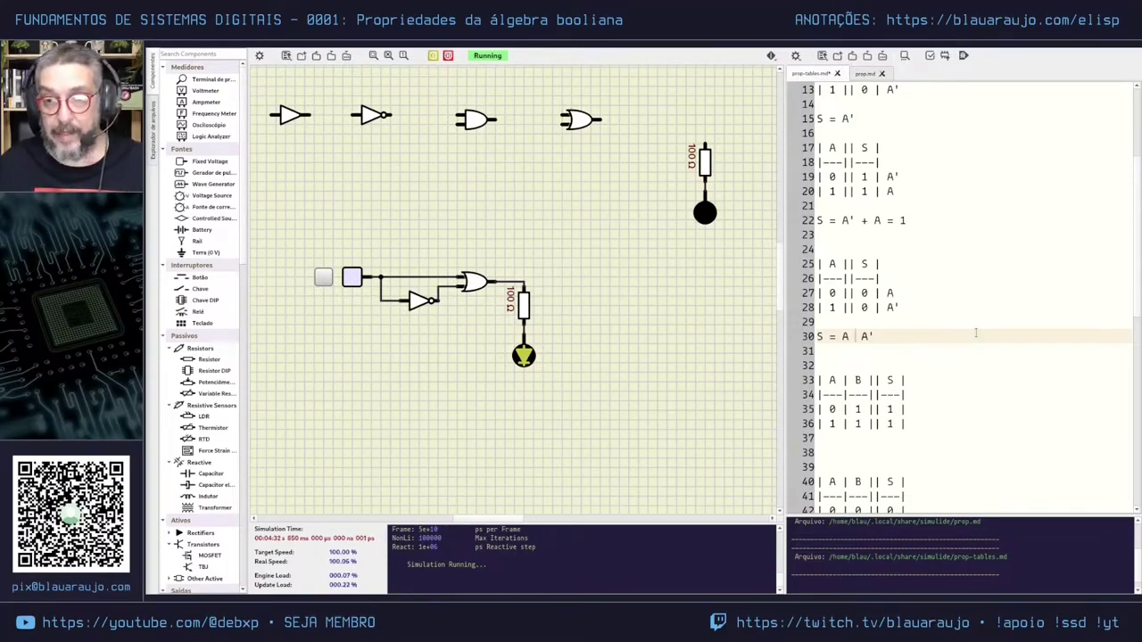
type("·")
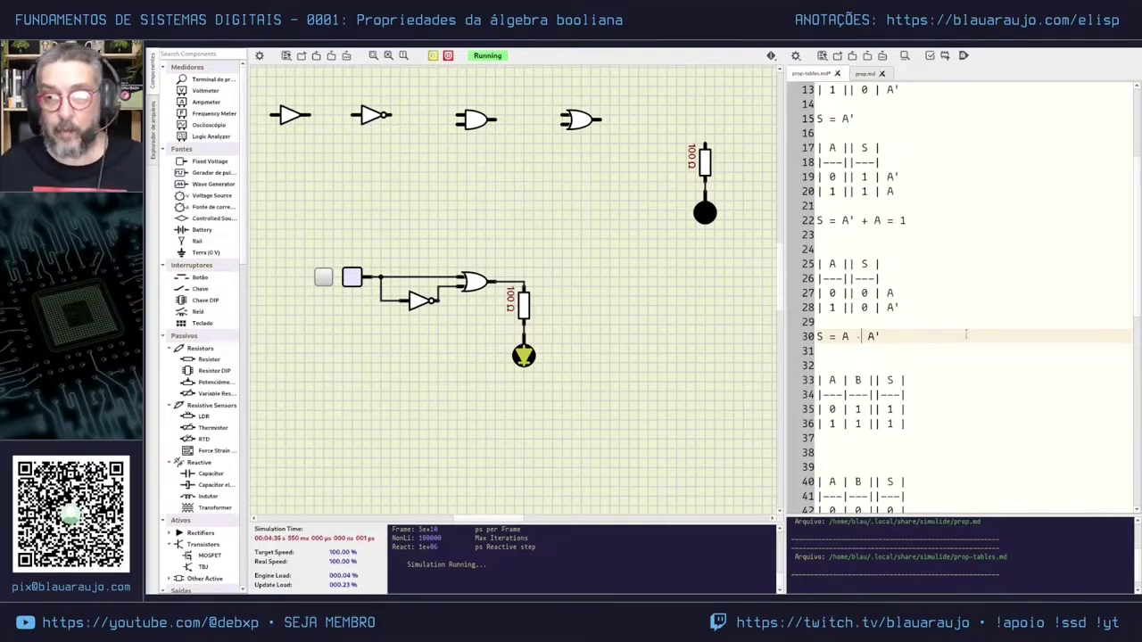
left_click_drag(886, 307, 902, 307)
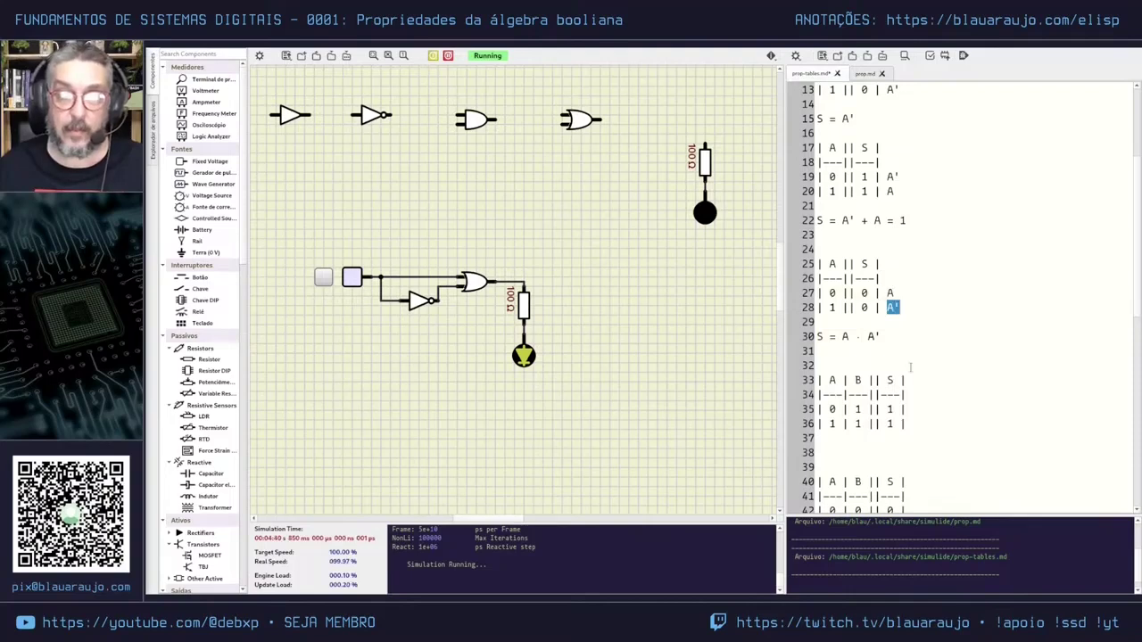
mouse_move(887, 177)
left_mouse_down()
mouse_move(900, 177)
mouse_move(893, 191)
left_mouse_up()
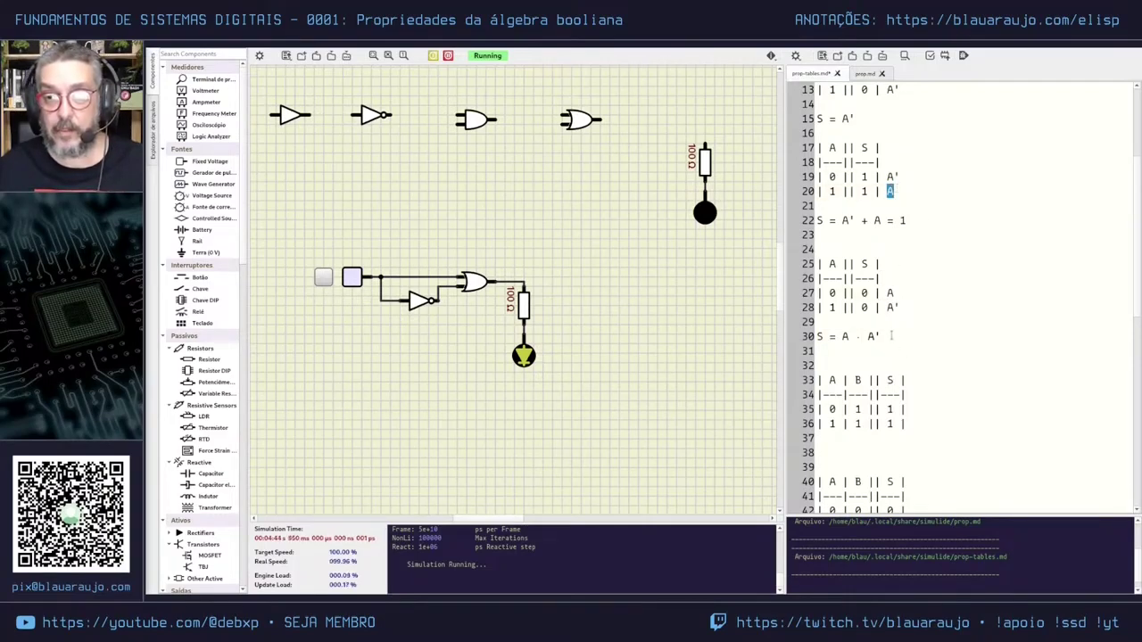
left_click_drag(887, 293, 895, 294)
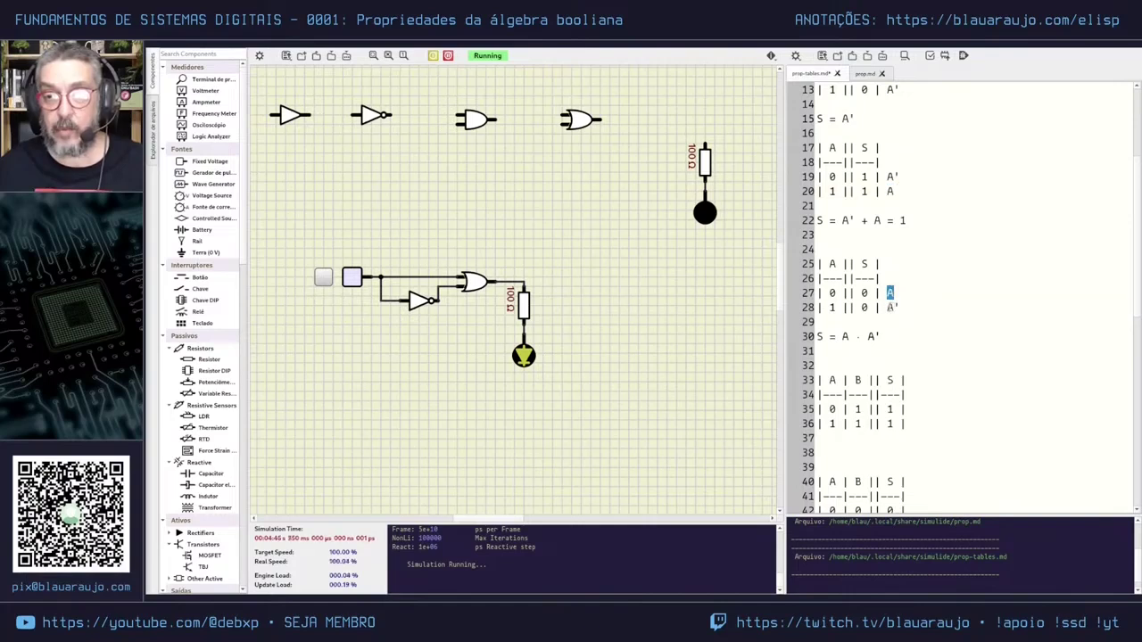
left_click(892, 337)
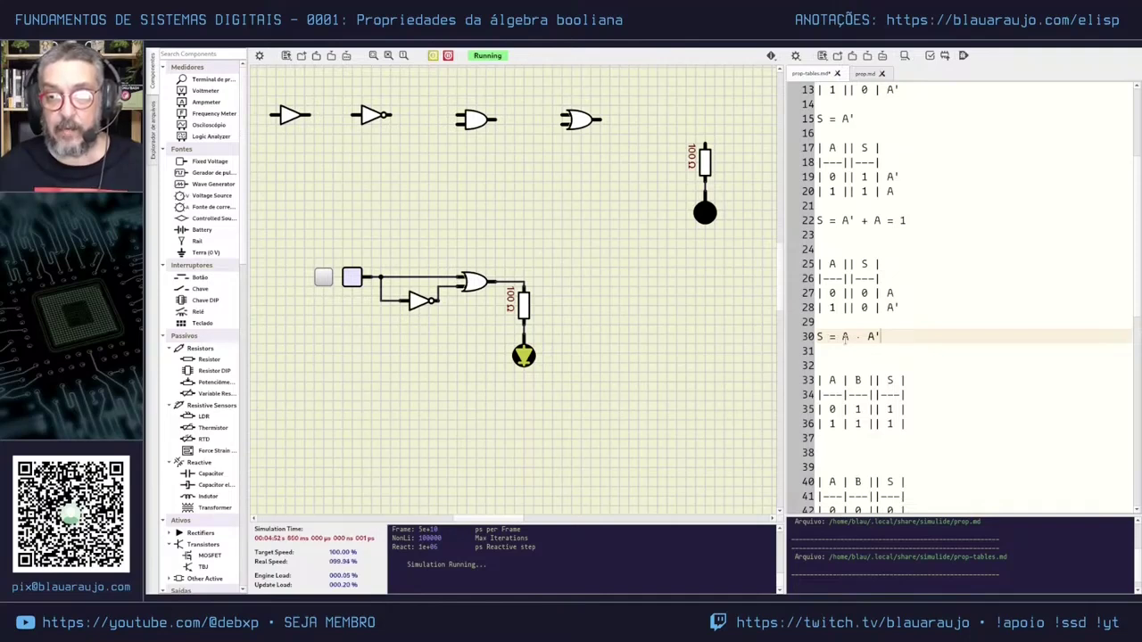
left_click_drag(844, 336, 882, 336)
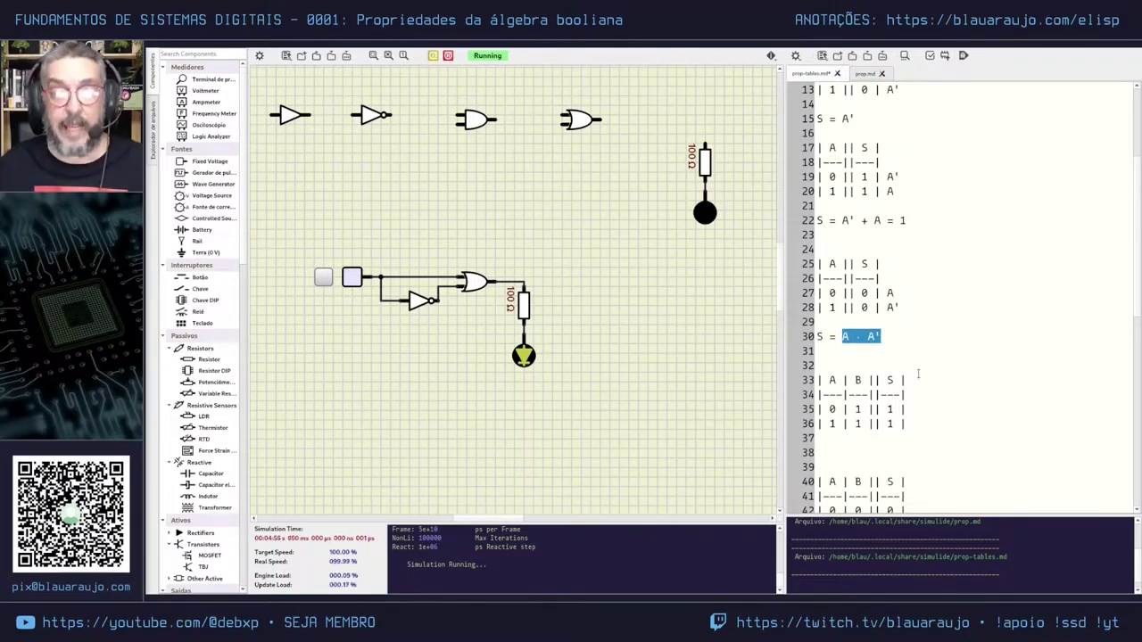
Stop the simulation and paste a duplicate of the switch–NOT–OR circuit below the original.
left_click_drag(295, 249, 612, 421)
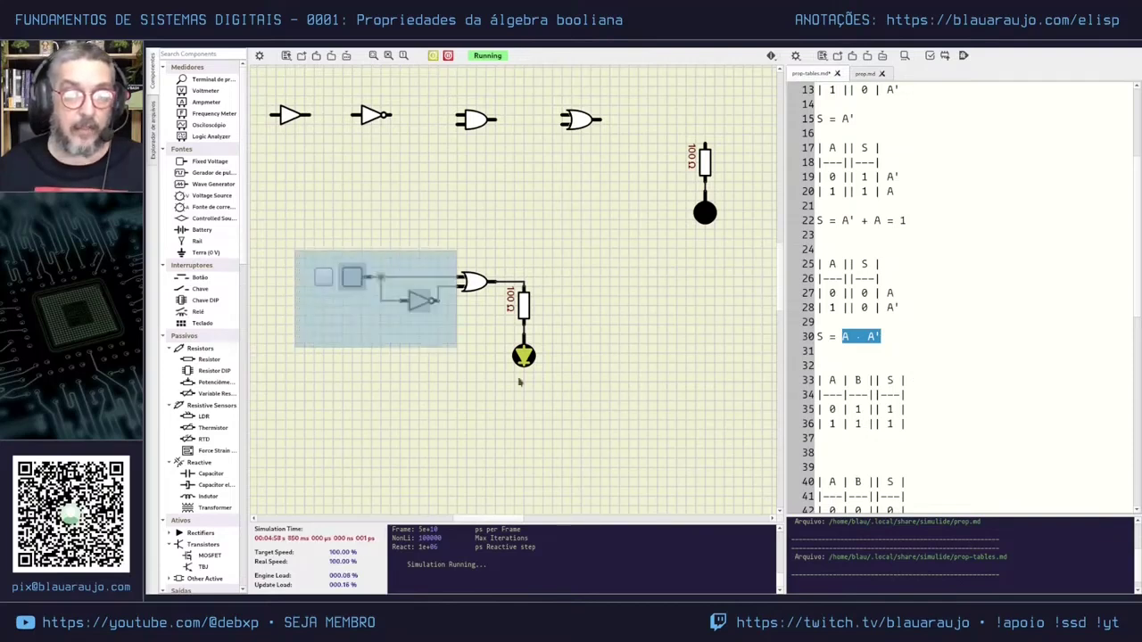
left_click(432, 56)
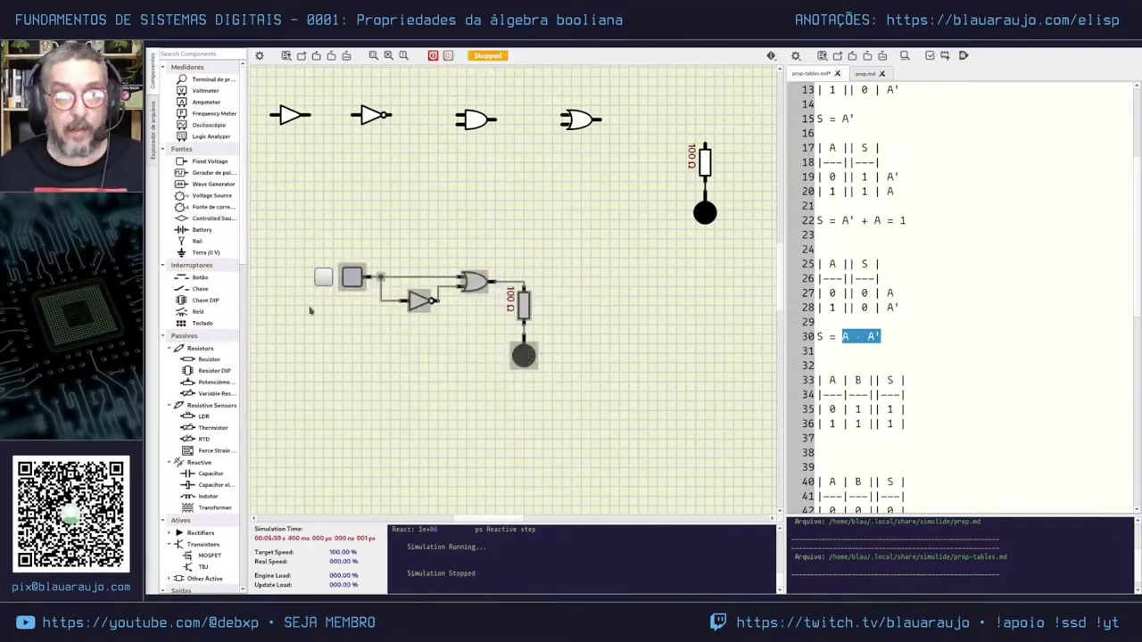
left_click(292, 246)
left_click_drag(289, 236, 594, 402)
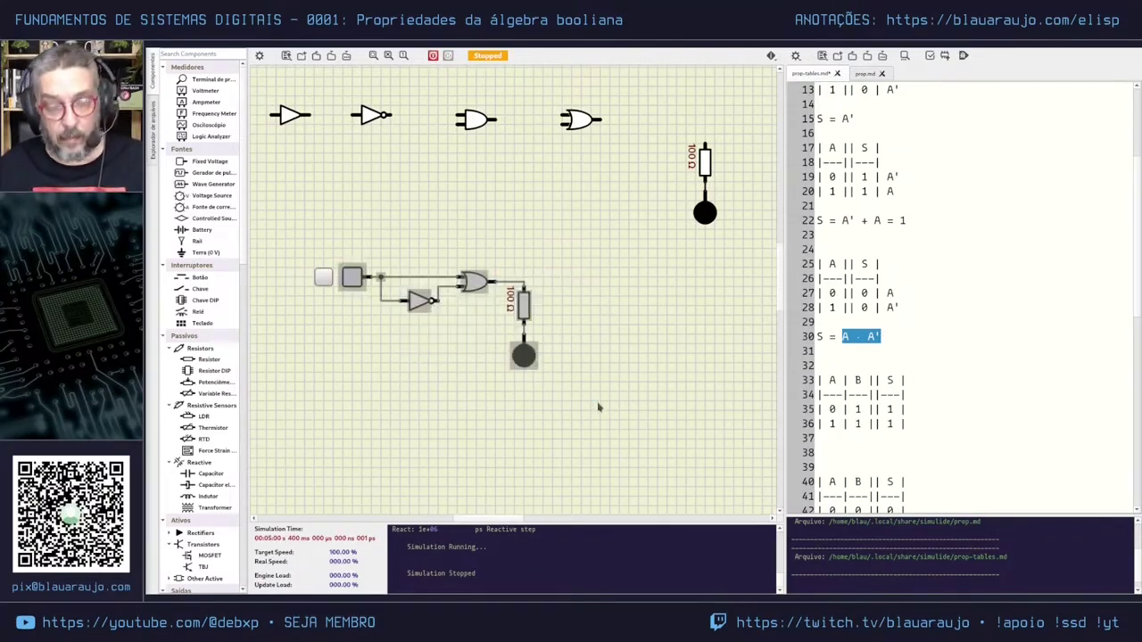
left_click(598, 407)
right_click(336, 426)
left_click(396, 433)
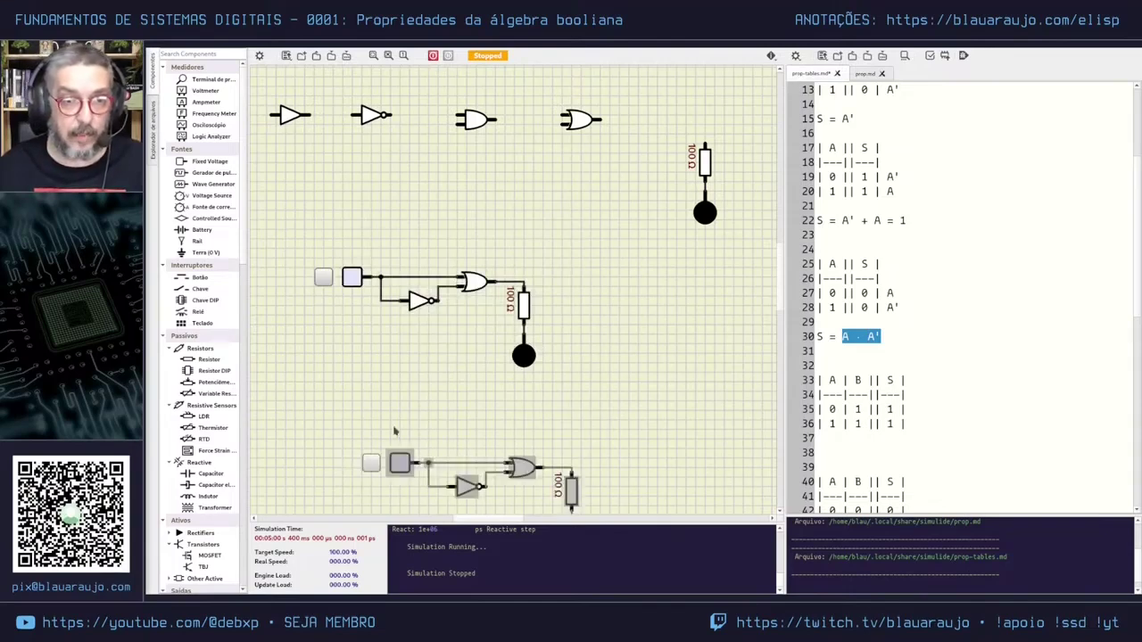
left_click_drag(403, 460, 353, 391)
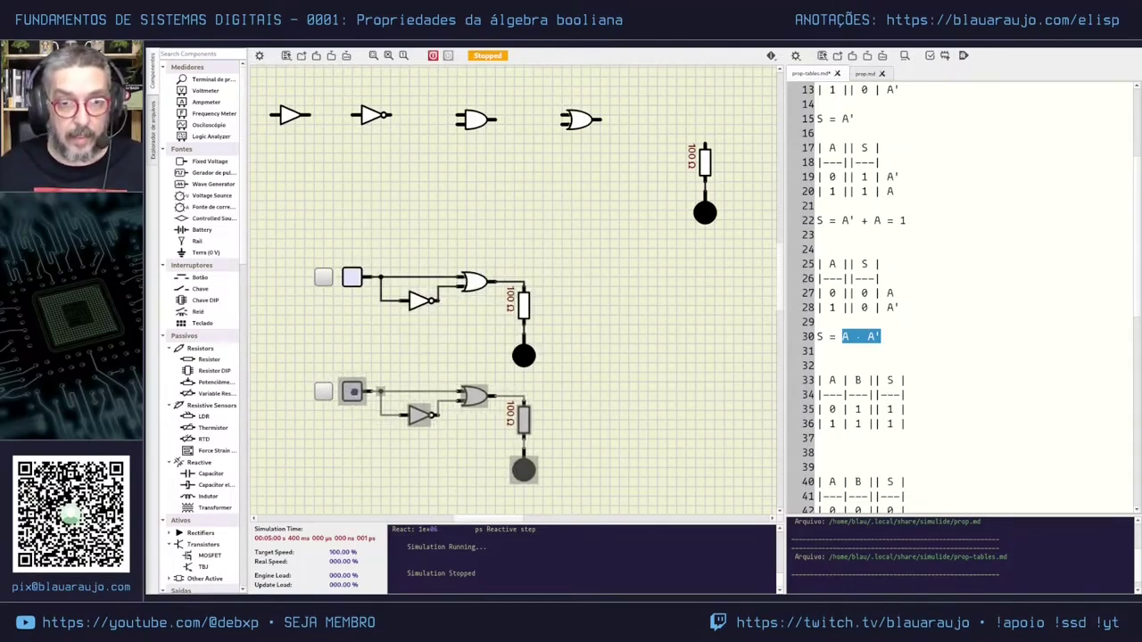
Replace the lower circuit's OR gate with a copy of the spare AND gate.
left_click(365, 449)
right_click(471, 397)
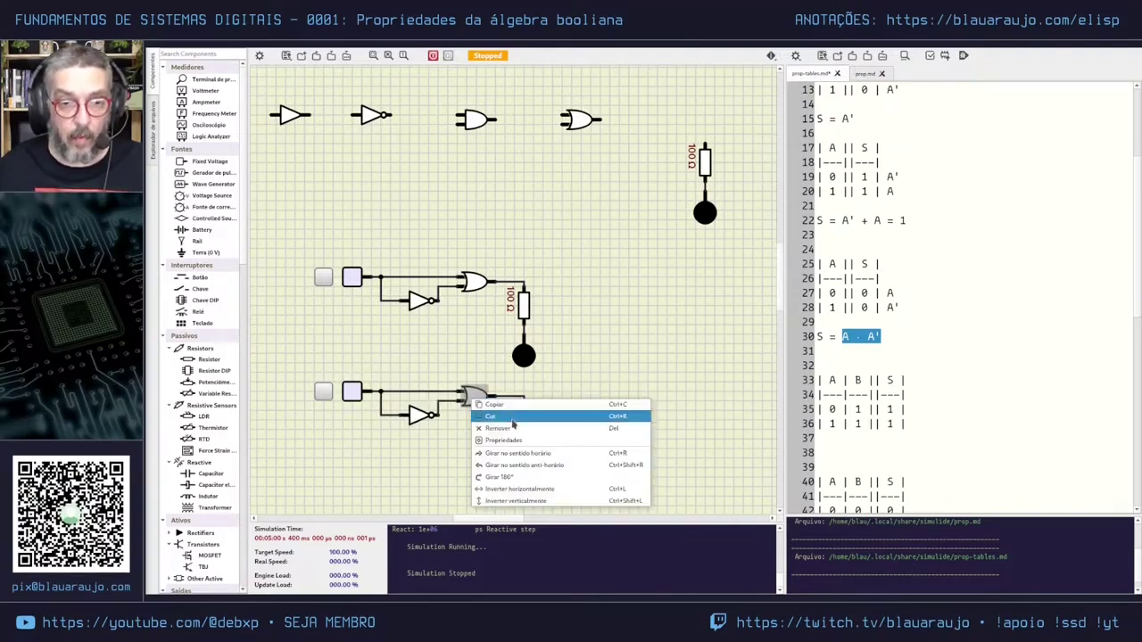
left_click(514, 429)
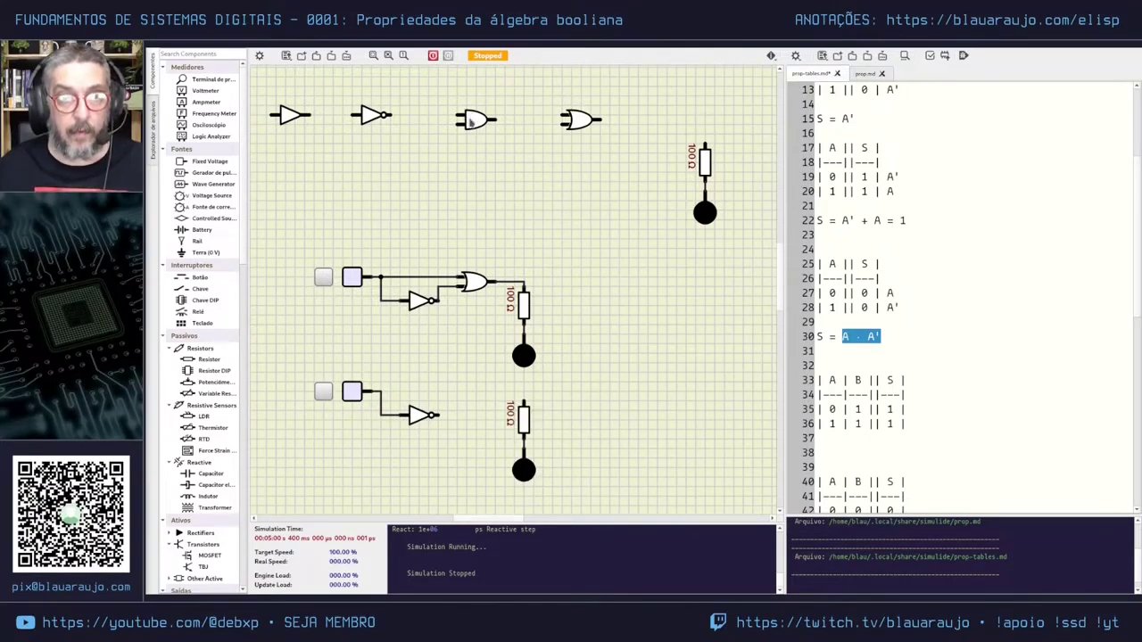
right_click(470, 122)
left_click(478, 176)
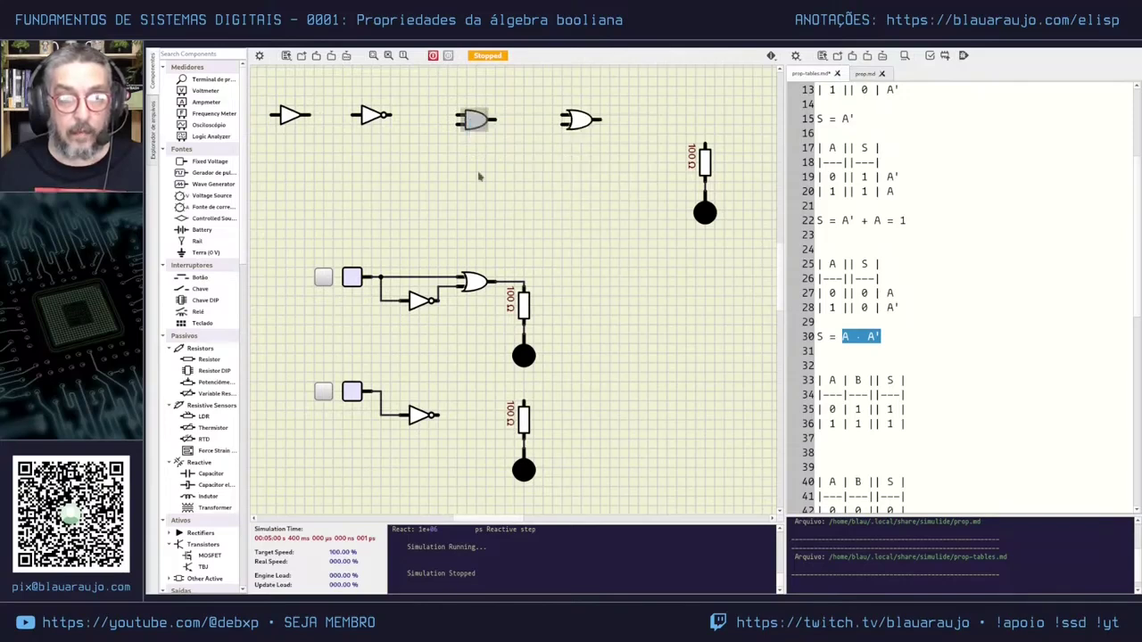
right_click(464, 402)
left_click(491, 415)
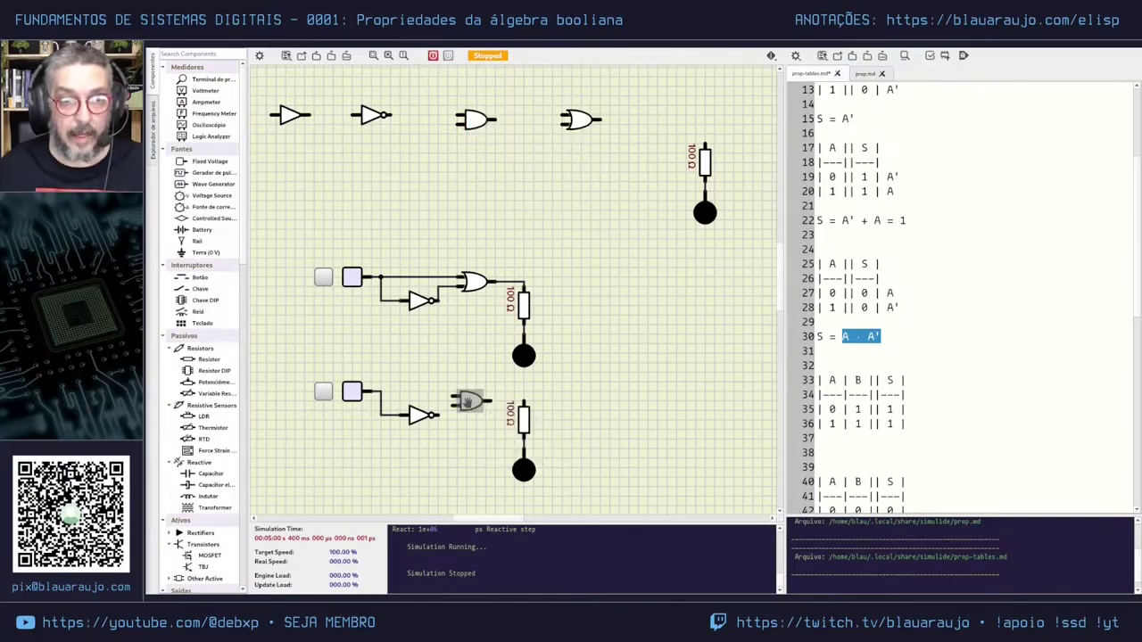
left_click_drag(465, 402, 475, 390)
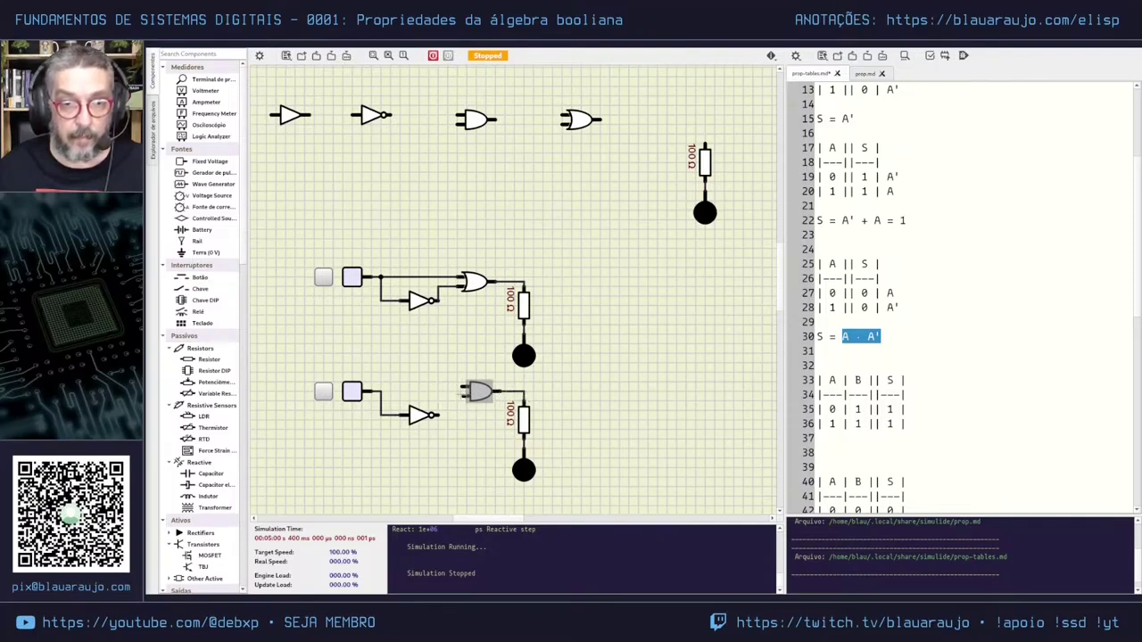
left_click(463, 398)
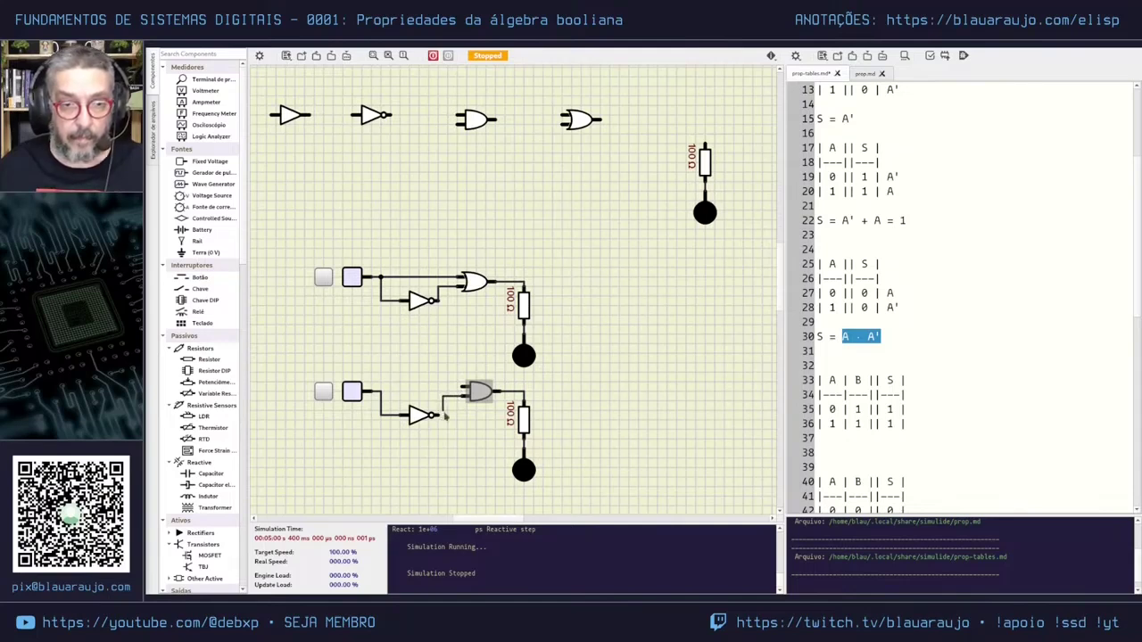
Wire the AND gate's lower input to the NOT output and its upper input to the switch signal.
left_click(440, 416)
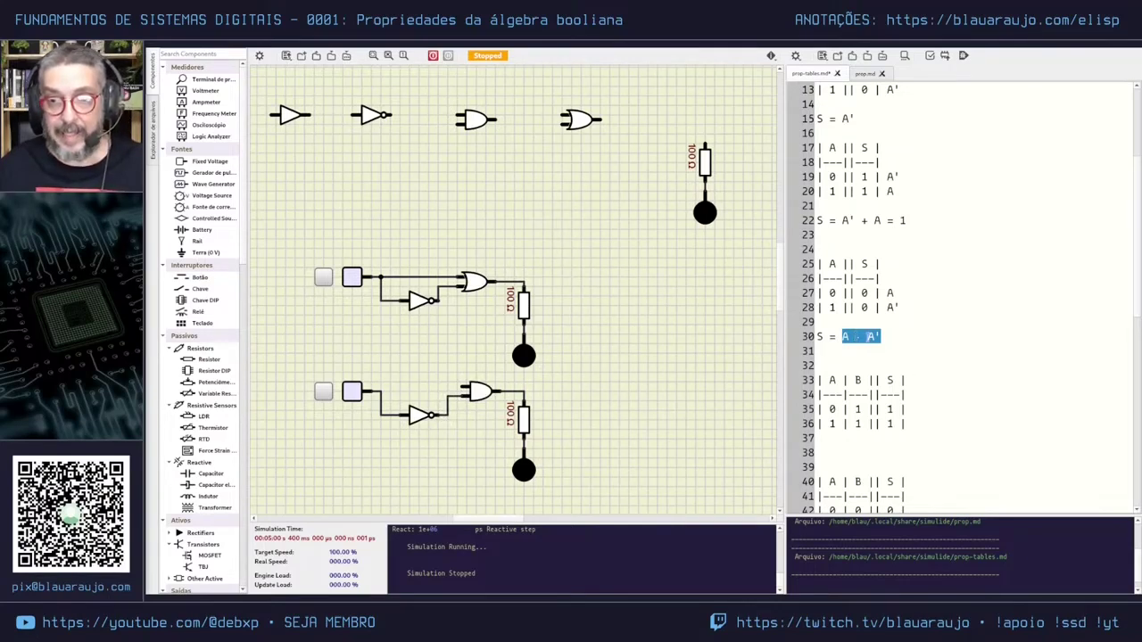
left_click(382, 392)
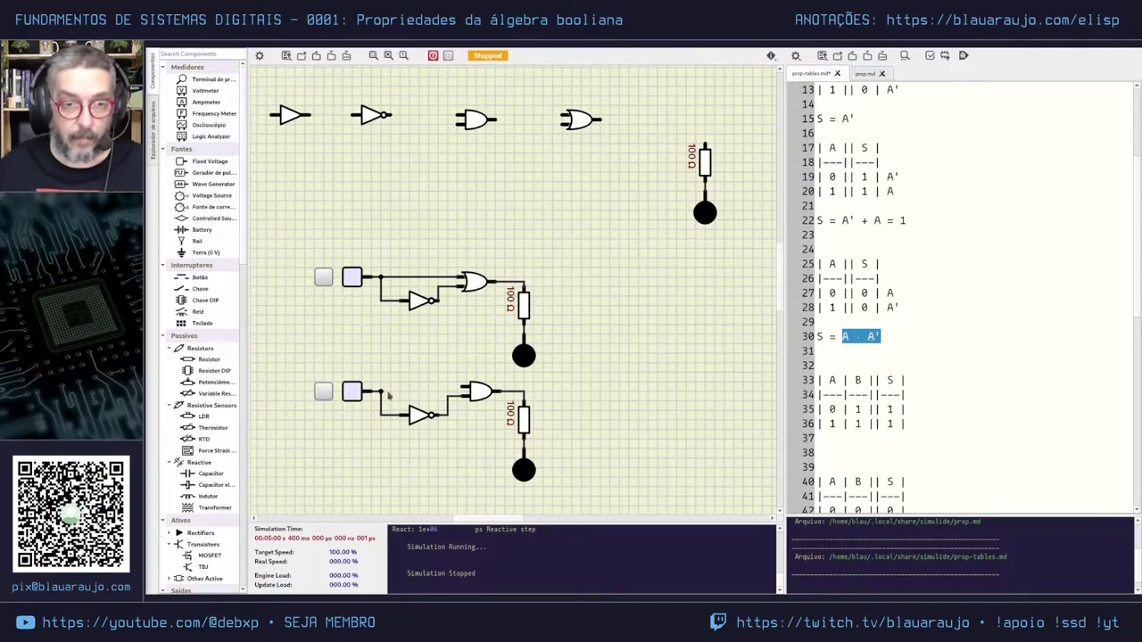
left_click(453, 386)
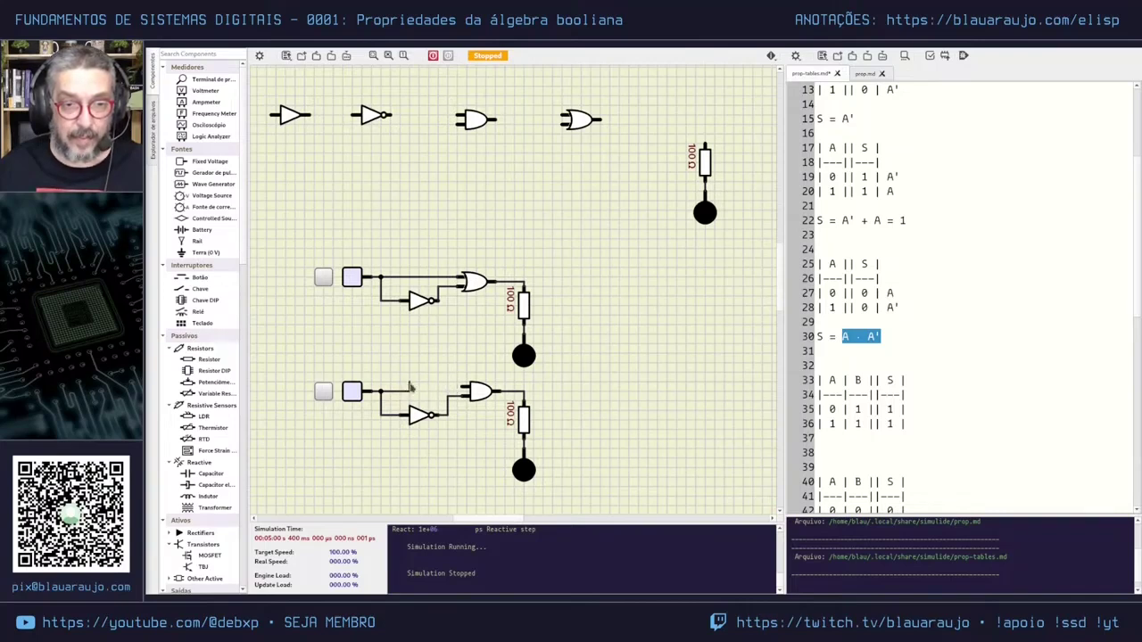
left_click_drag(410, 385, 462, 386)
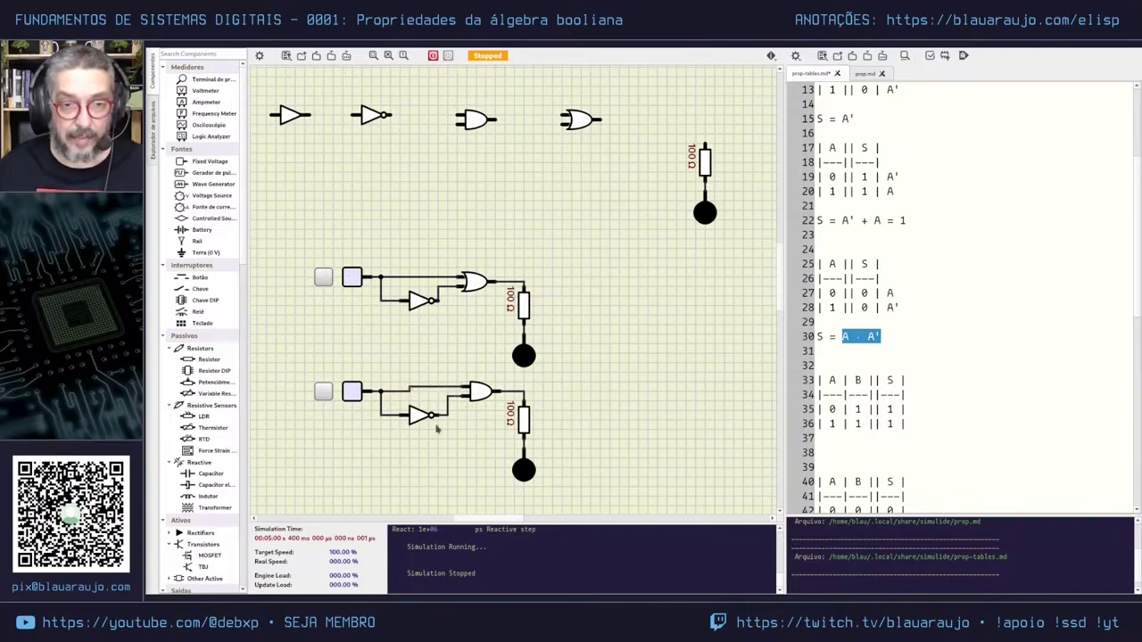
left_click(353, 389)
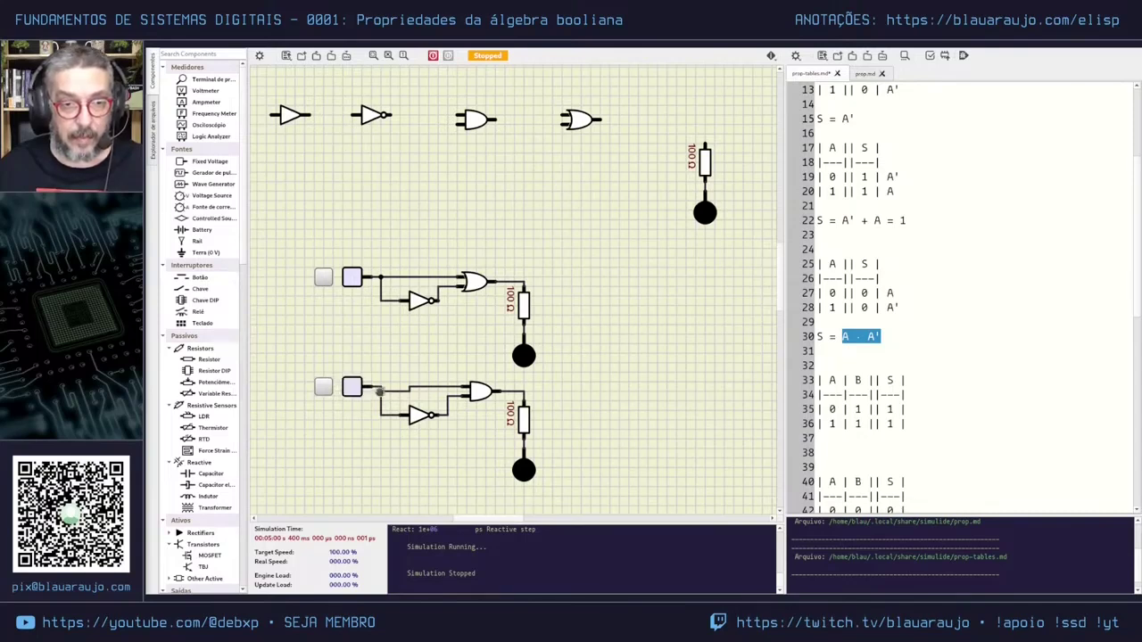
left_click(380, 391)
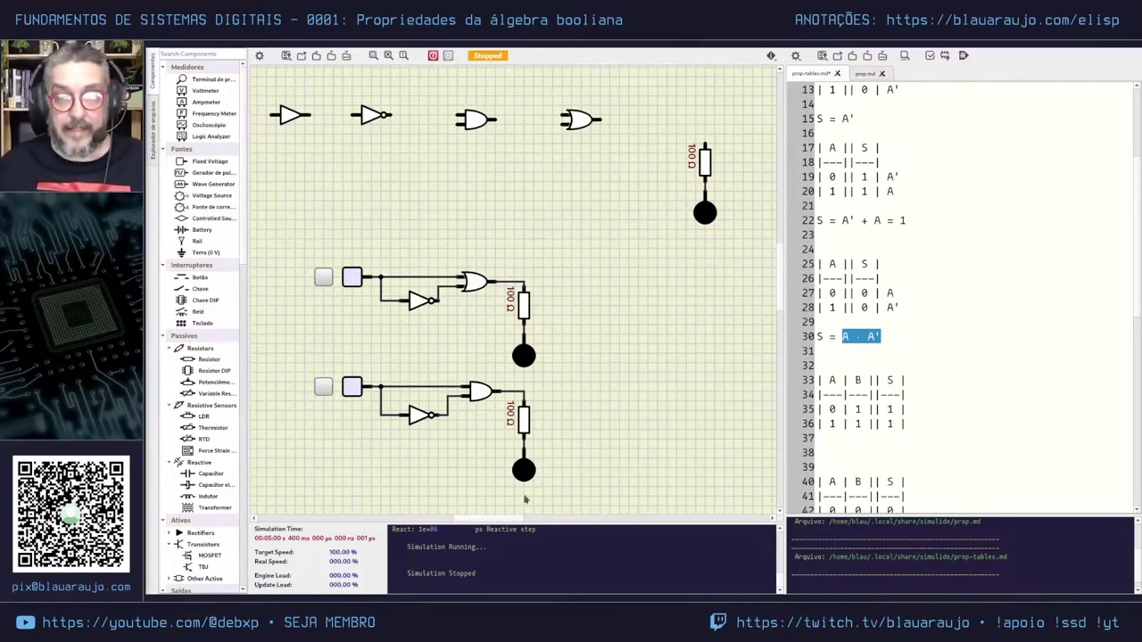
Run the simulation, switch the lower input high, and highlight A · A' on line 30.
left_click(433, 56)
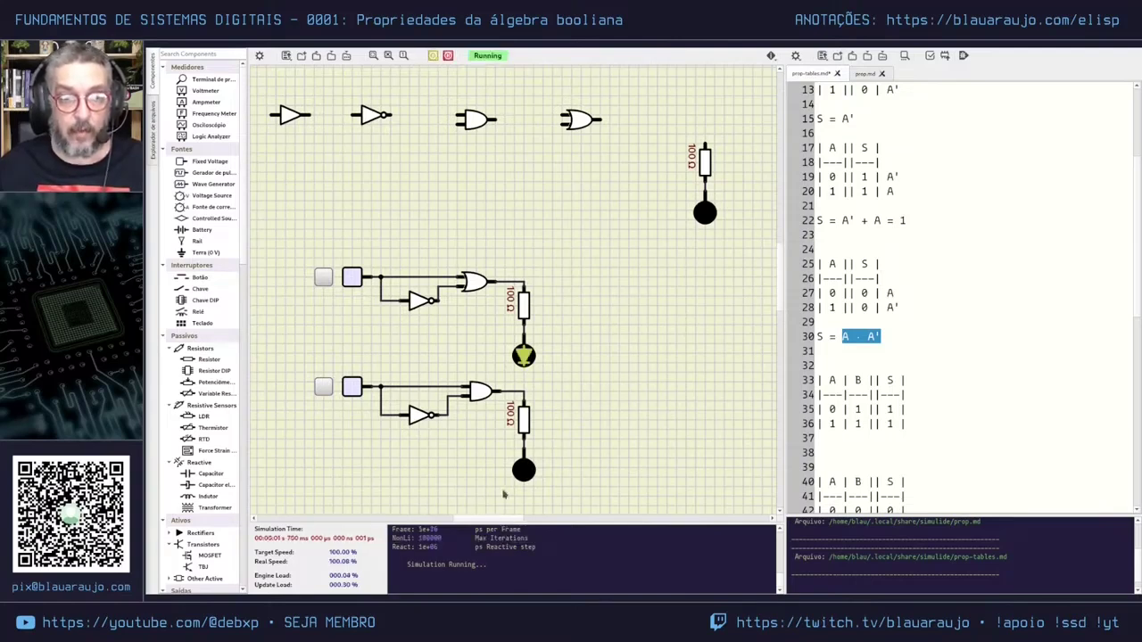
left_click(325, 390)
left_click(325, 391)
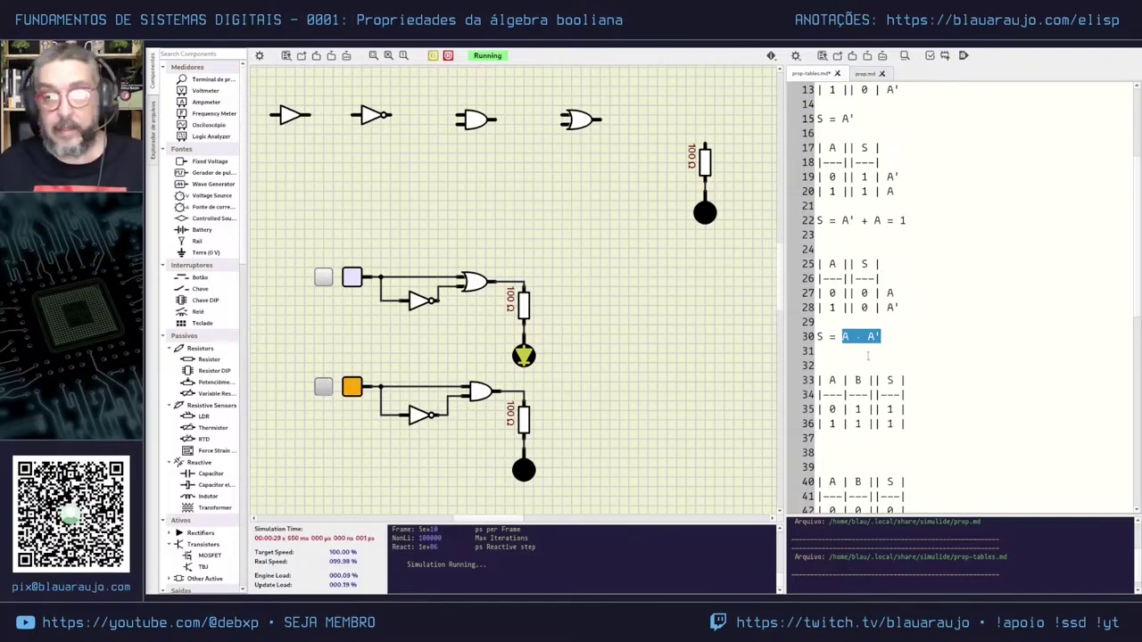
left_click(926, 335)
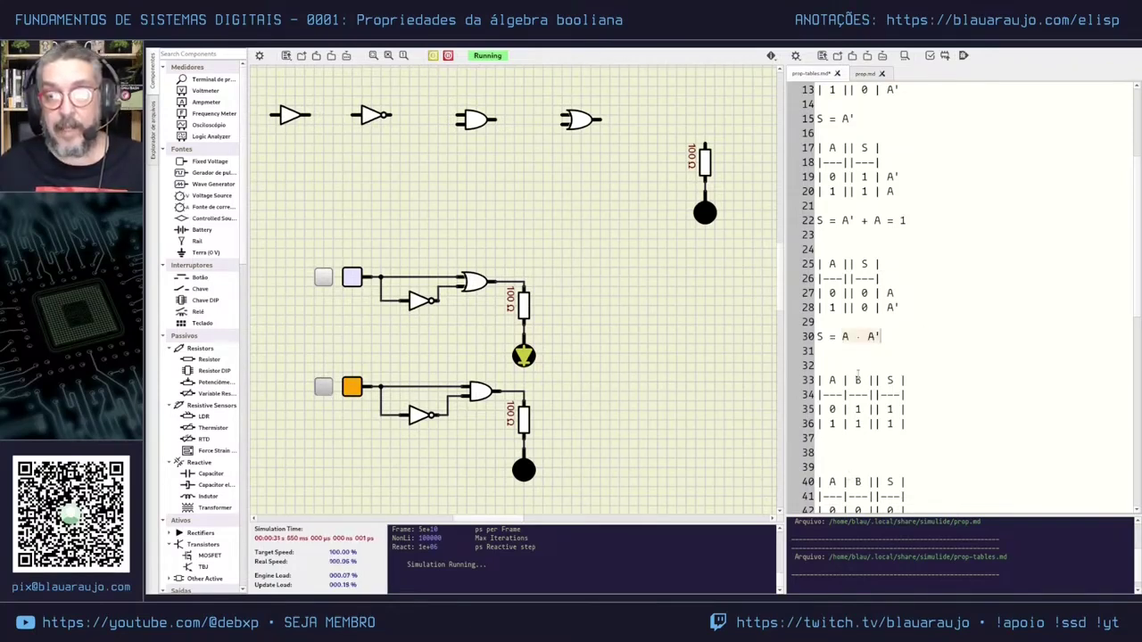
left_click_drag(843, 337, 881, 336)
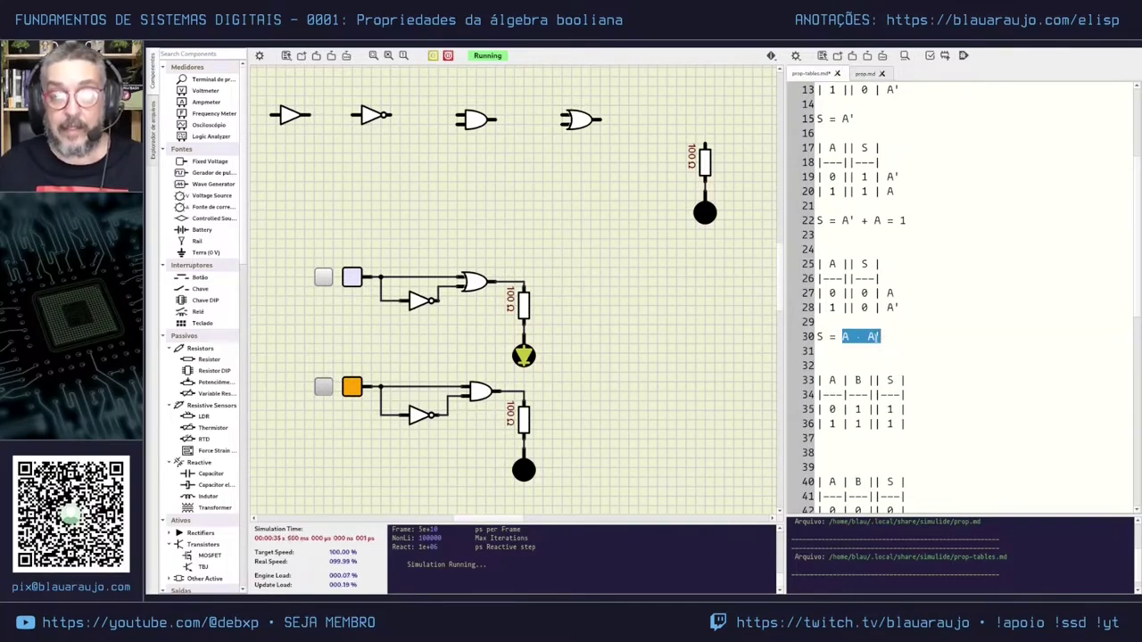
left_click(894, 335)
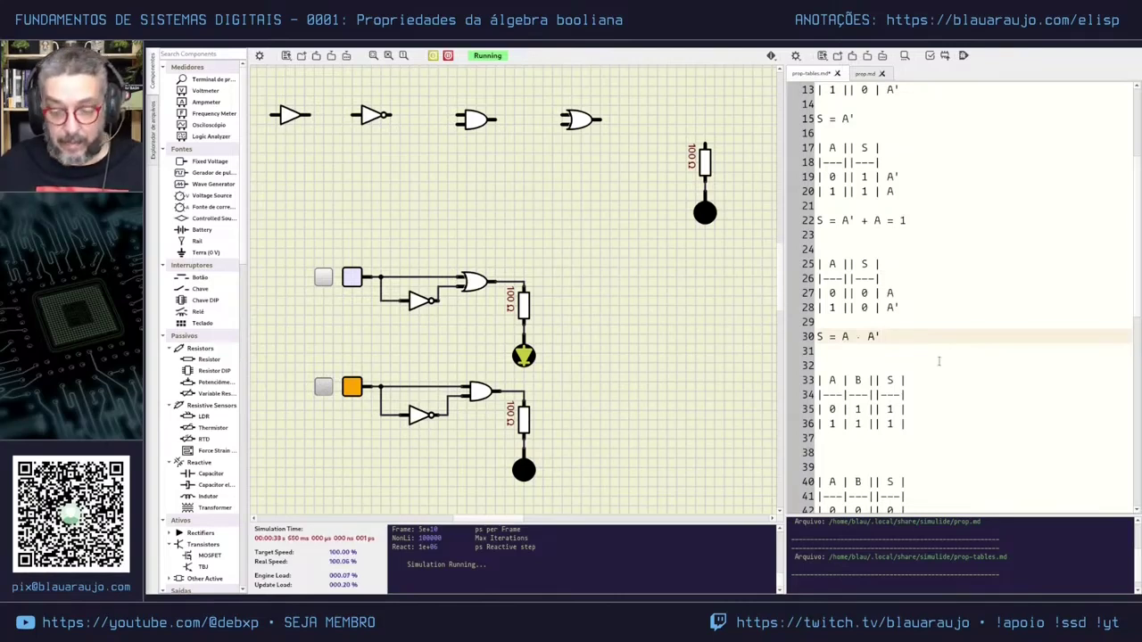
Append '= 0' to line 30, then highlight lines 22 and 30 to compare them.
type(" =")
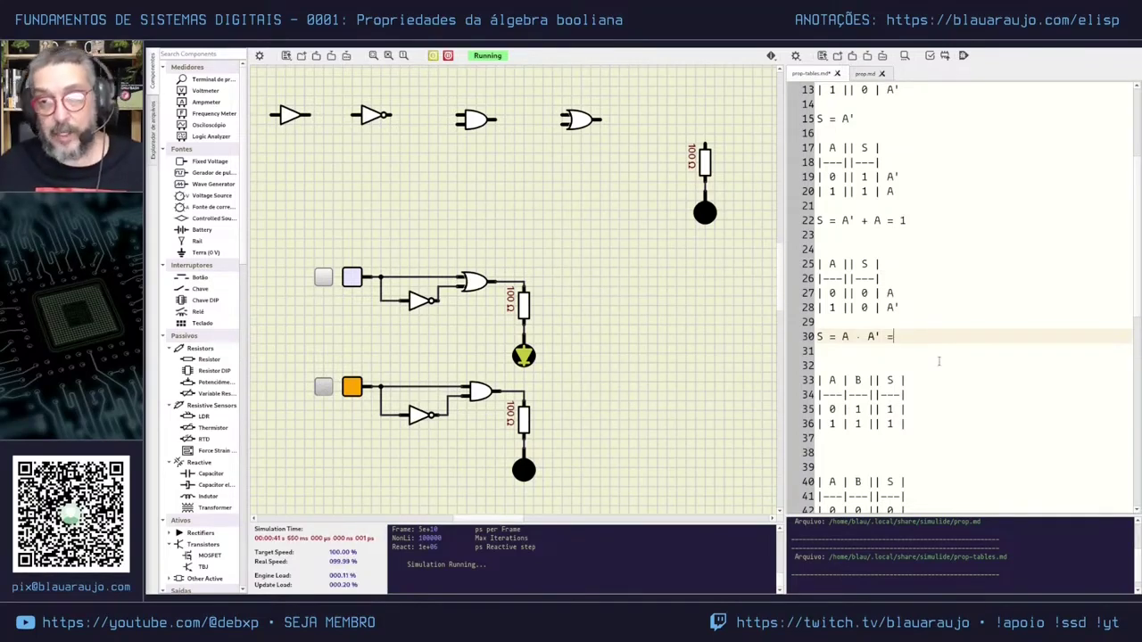
type(" 0")
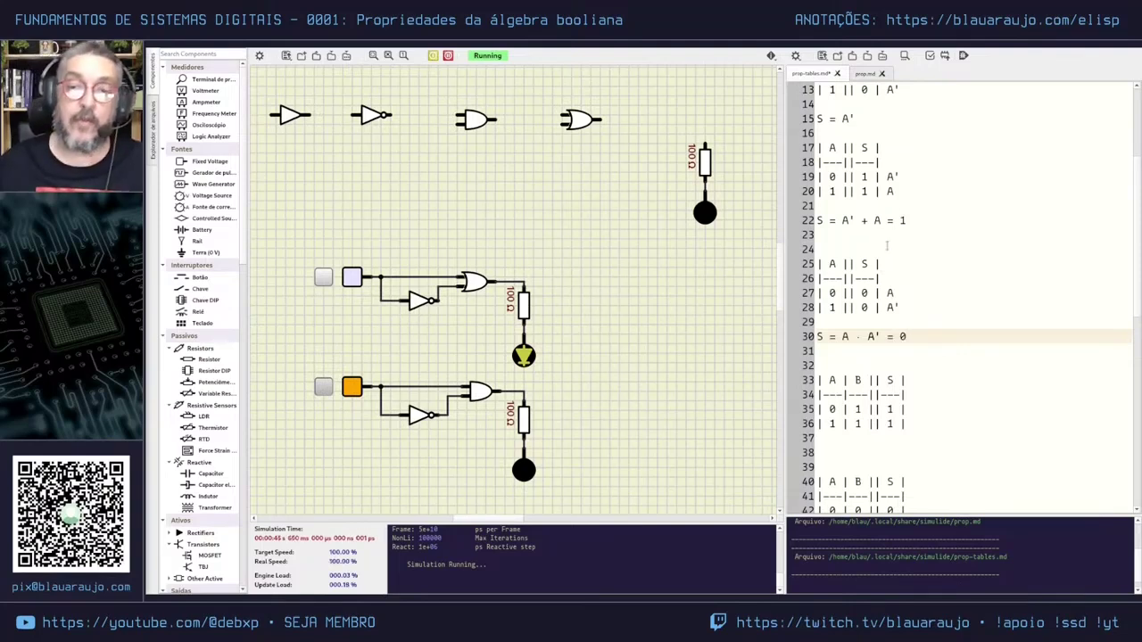
left_click_drag(843, 220, 919, 221)
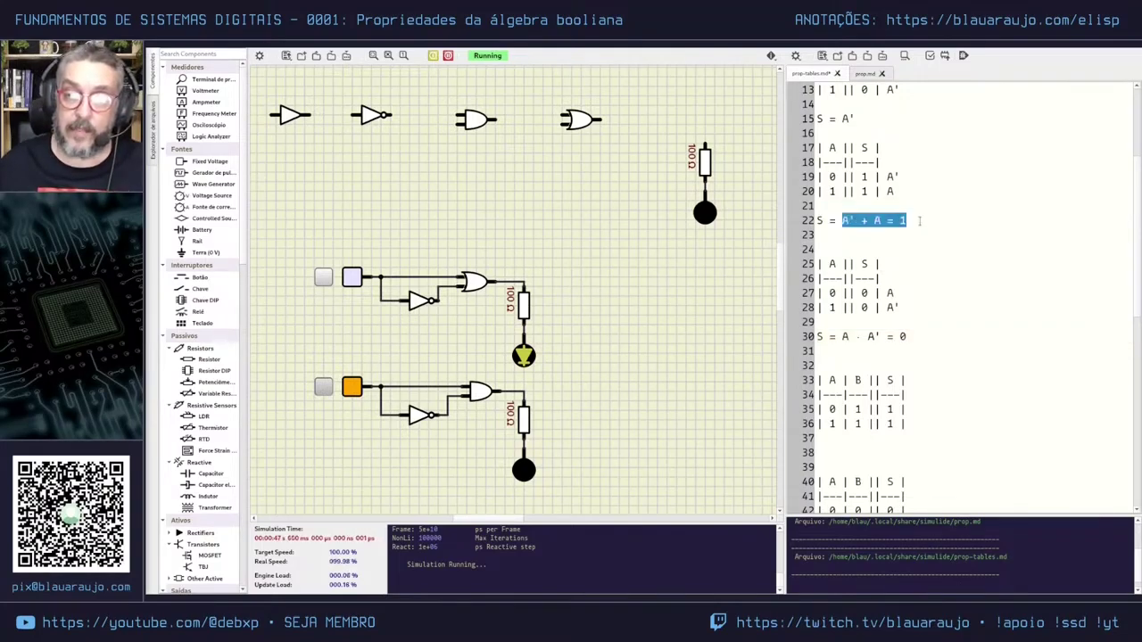
left_click(844, 337)
left_click_drag(844, 336, 909, 336)
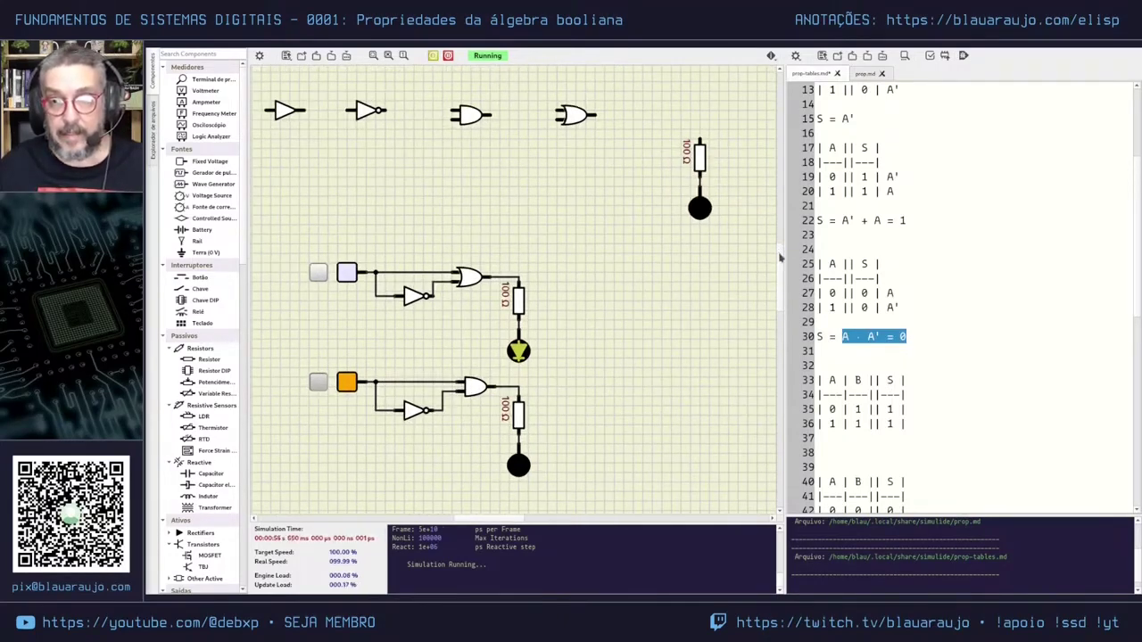
Scroll down to the two-input circuit and restart the simulation.
scroll(782, 268, "down", 2)
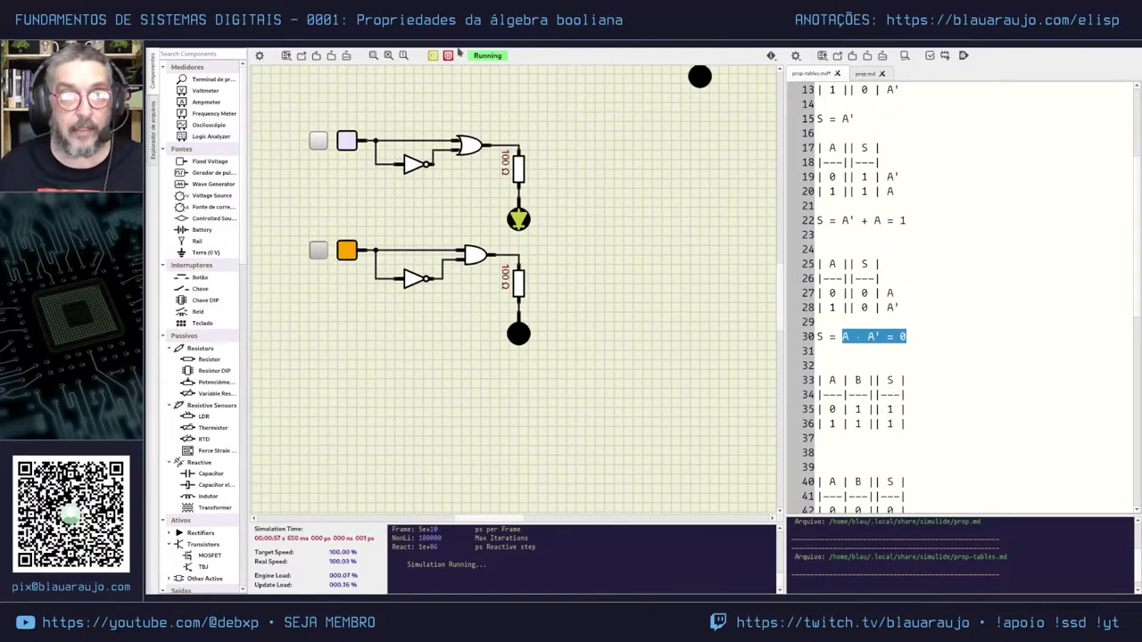
left_click(433, 55)
type("???")
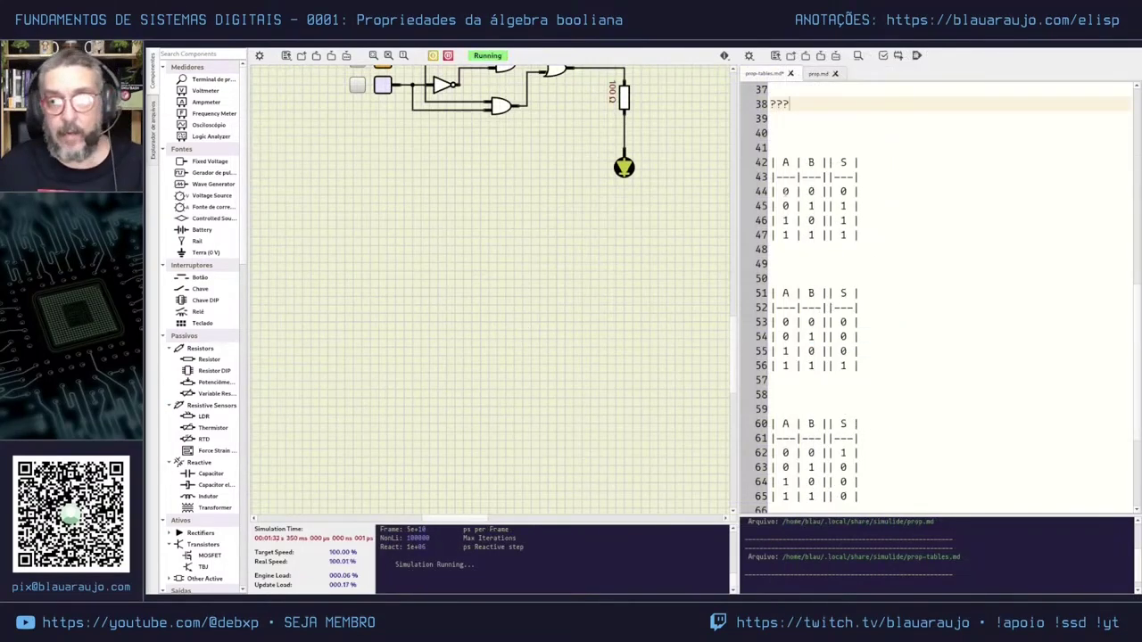
left_click(853, 161)
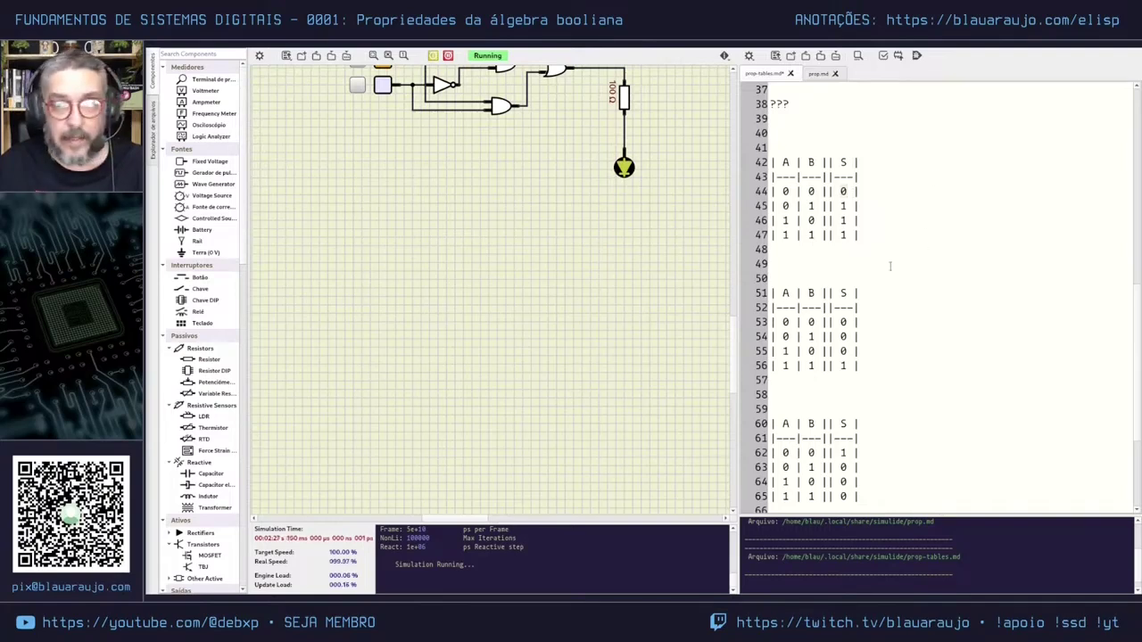
double_click(843, 191)
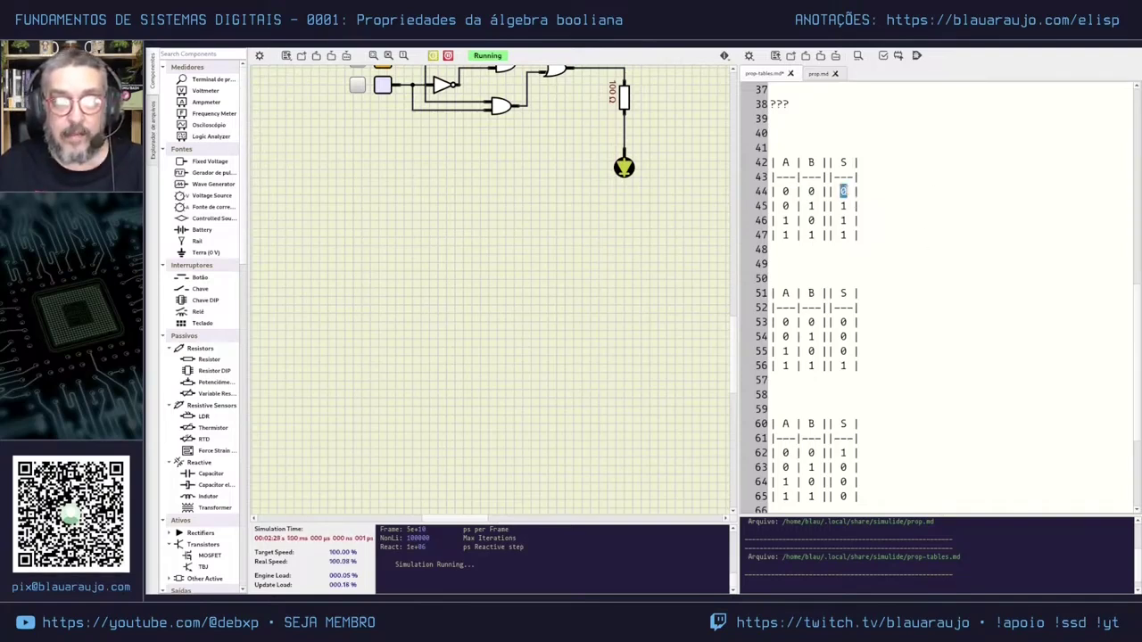
left_click(844, 220)
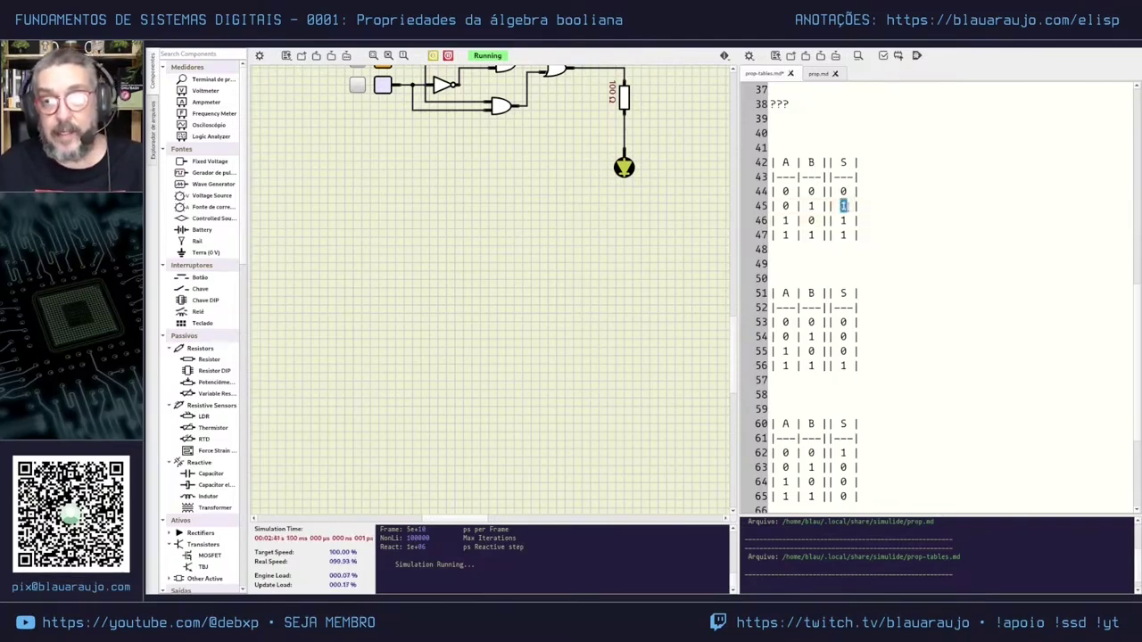
double_click(842, 219)
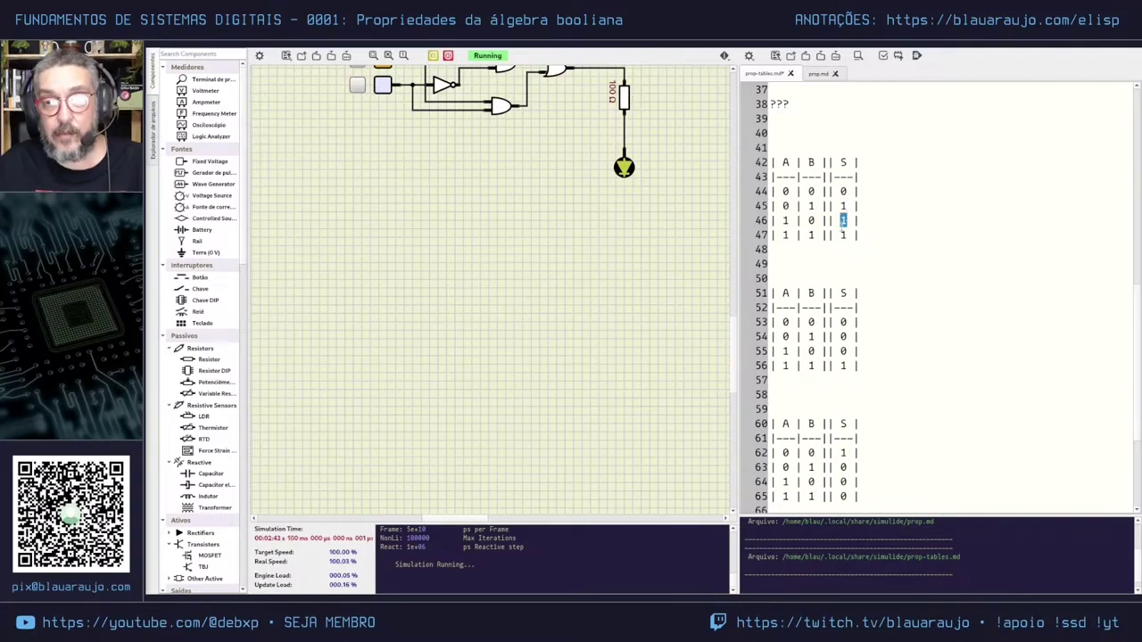
double_click(842, 235)
double_click(843, 191)
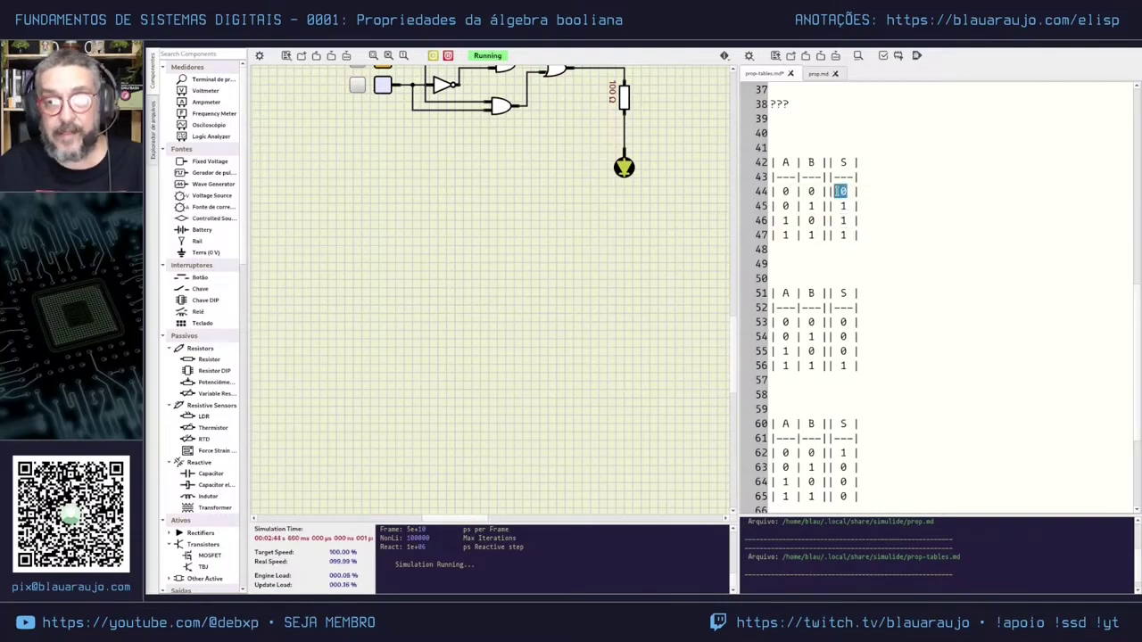
left_click(837, 191)
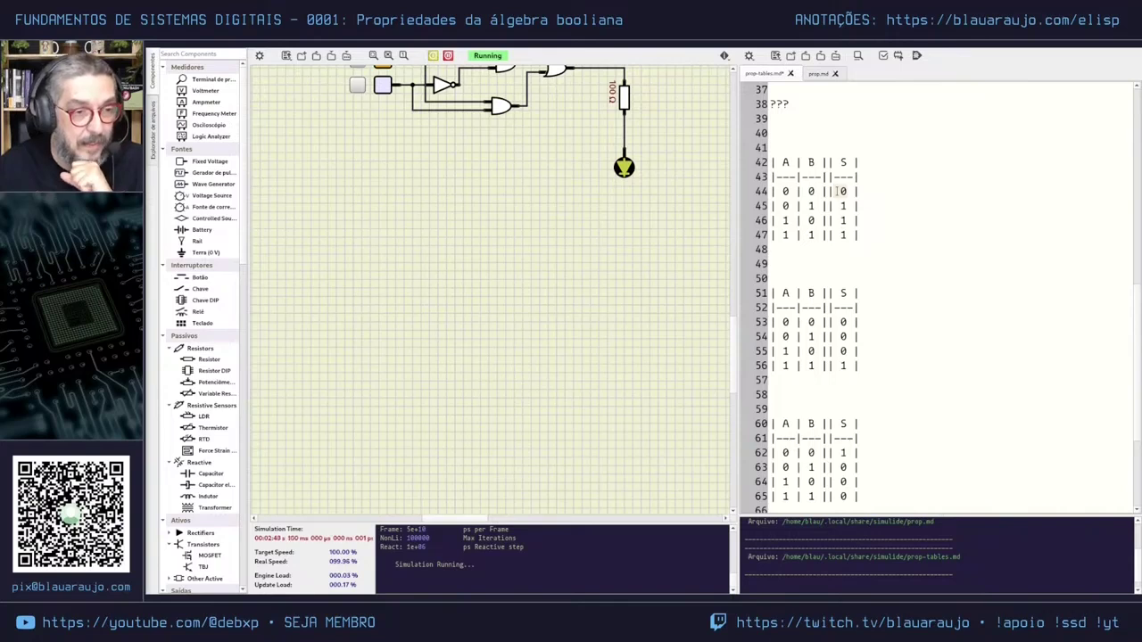
left_click(838, 191)
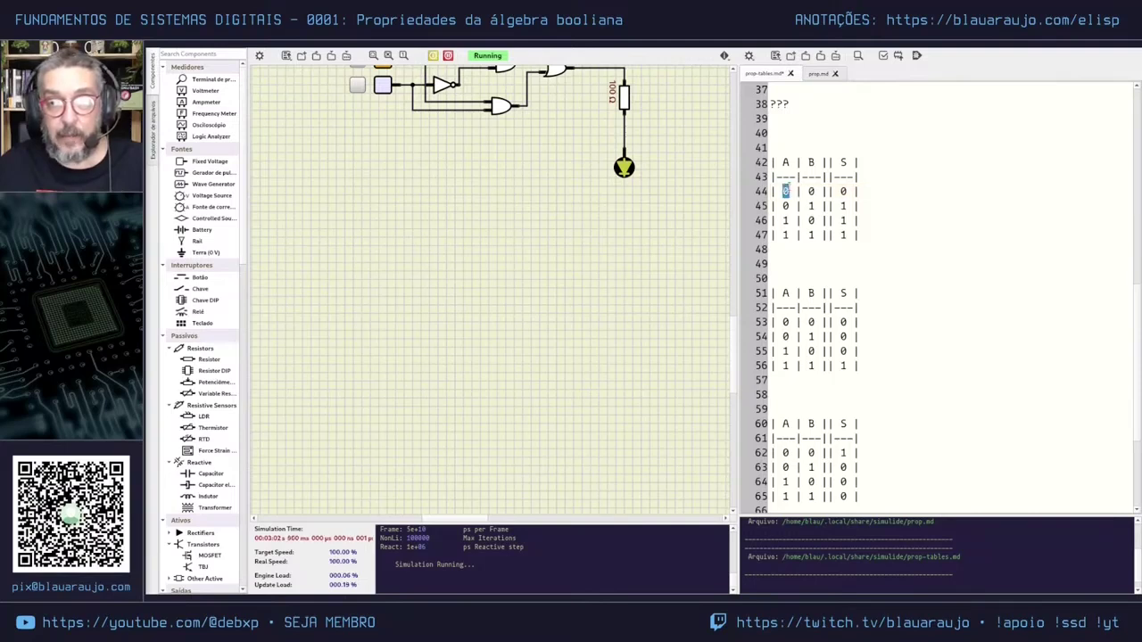
double_click(812, 191)
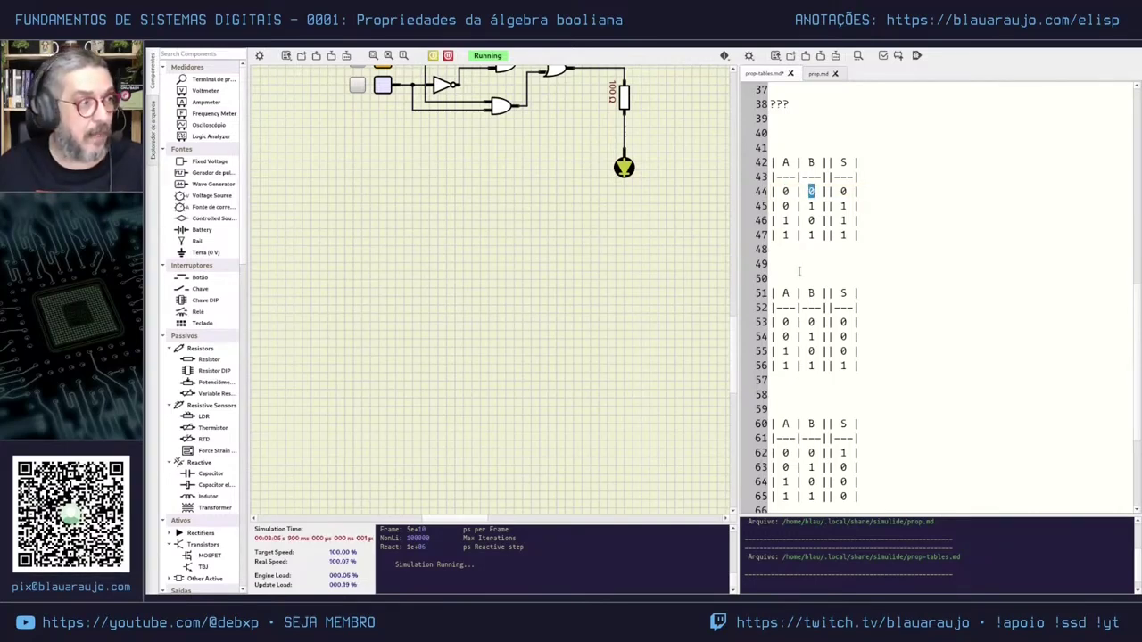
double_click(786, 191)
double_click(810, 191)
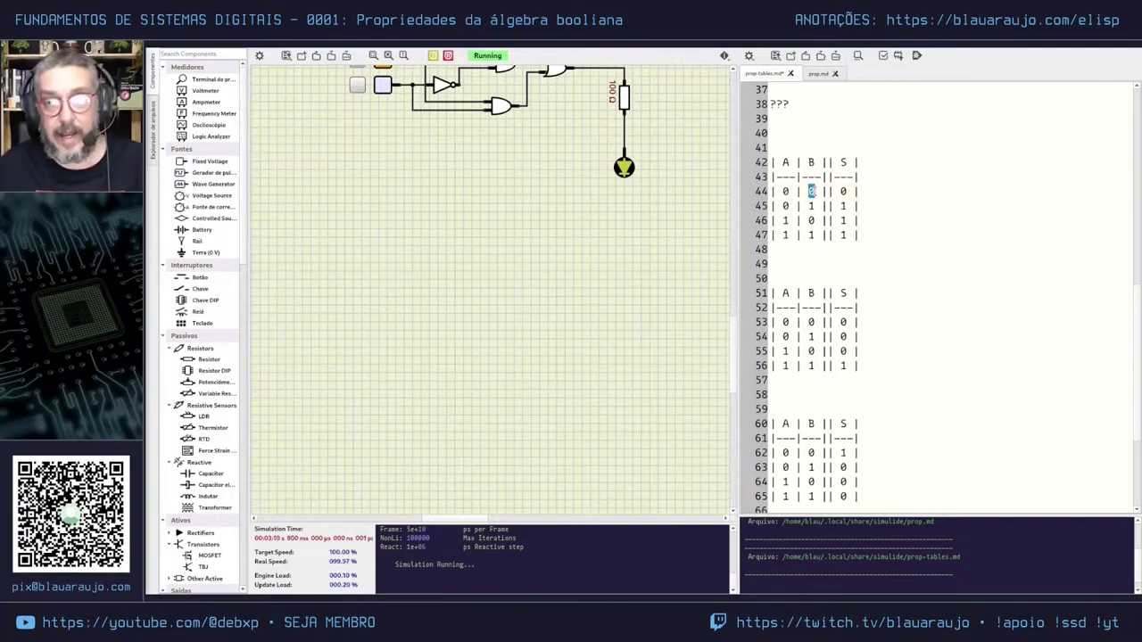
left_click(896, 190)
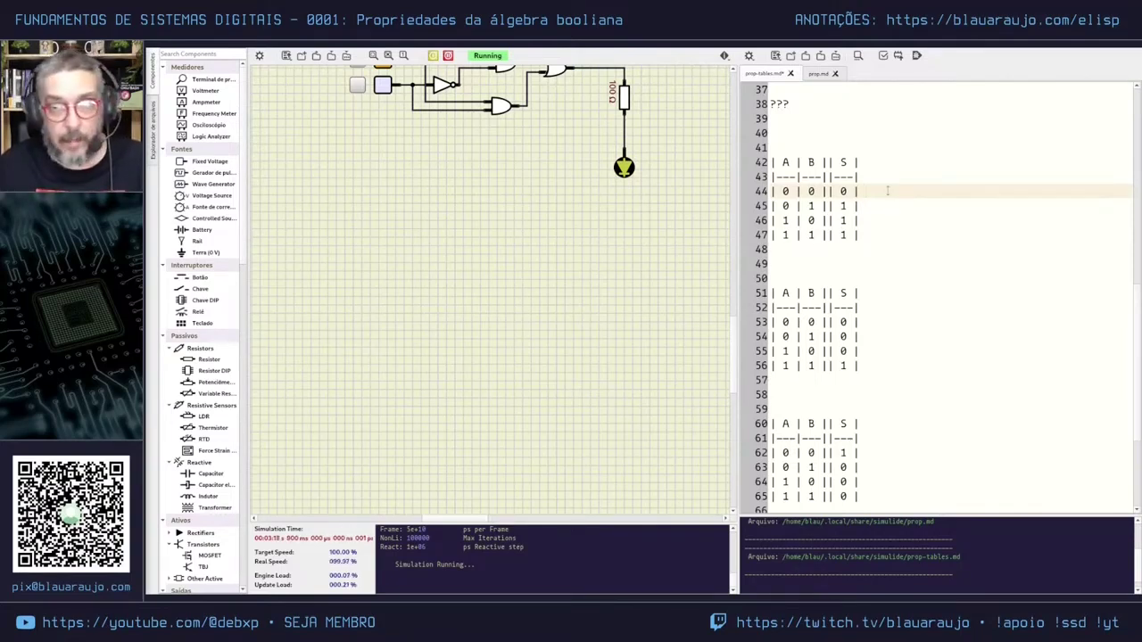
Annotate the first table's 0 0 → 0 row on line 44 with A + B.
type(" A")
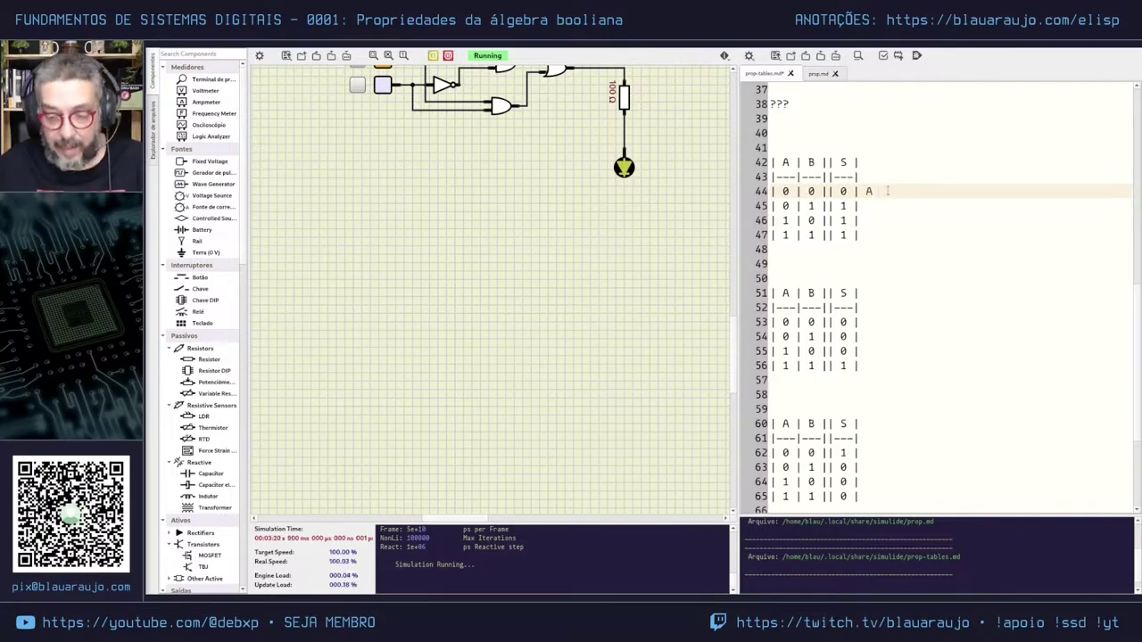
type(" + B")
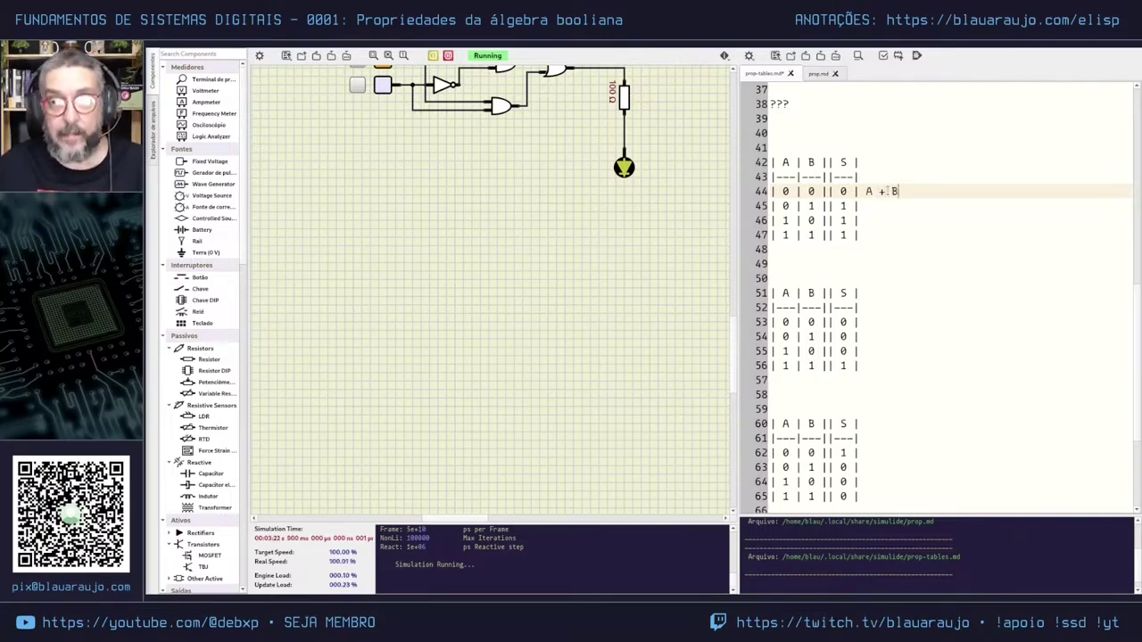
left_click(875, 191)
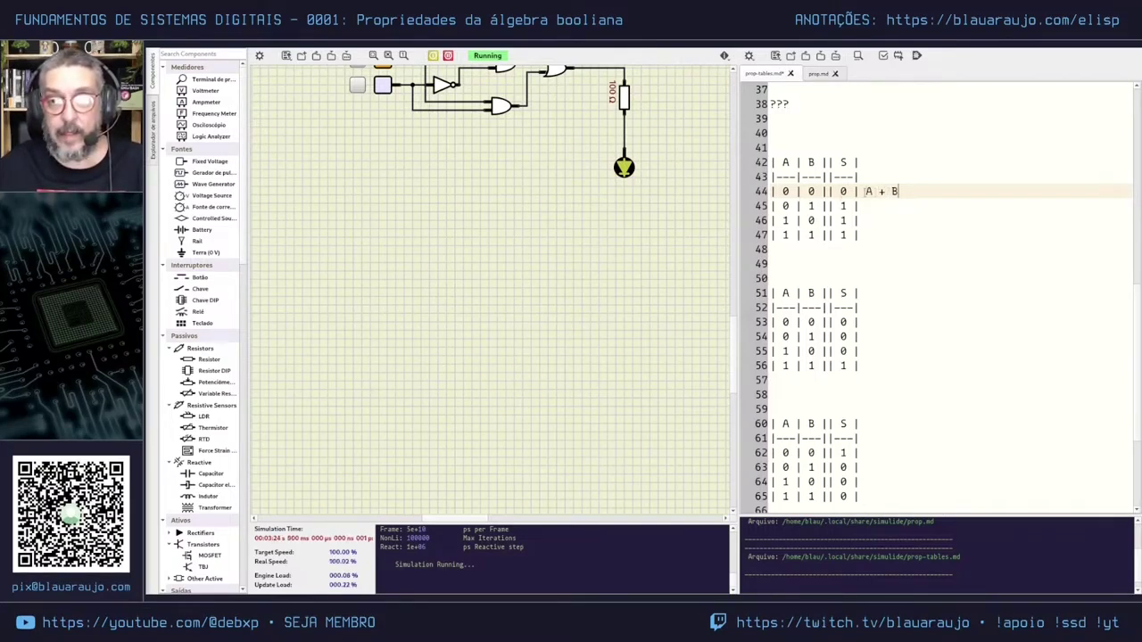
left_click_drag(864, 191, 898, 191)
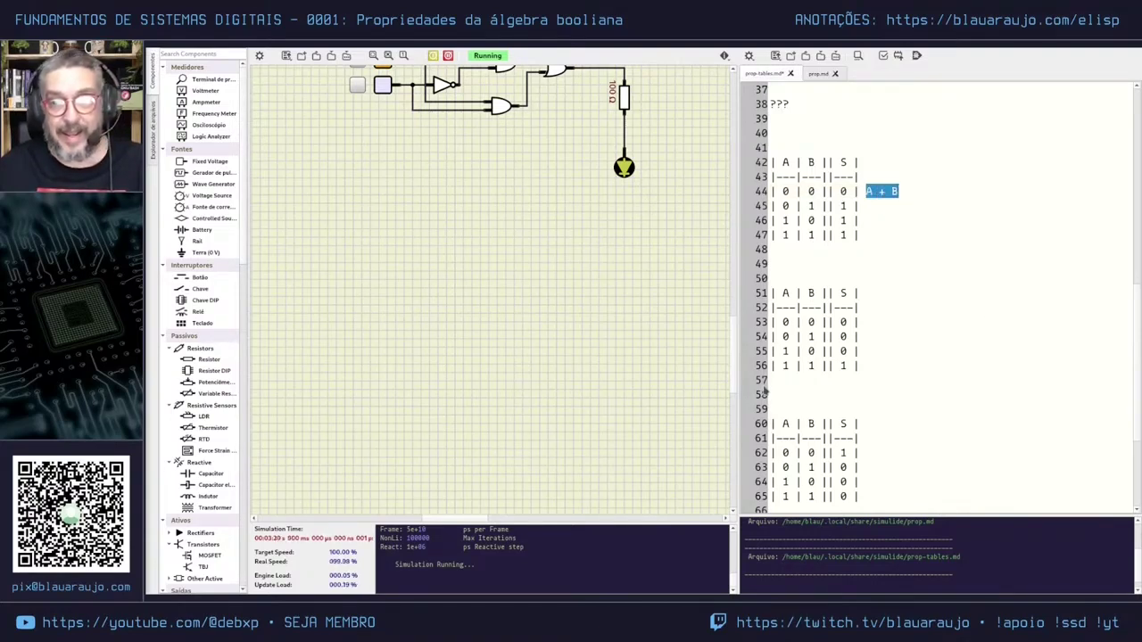
left_click_drag(860, 191, 899, 189)
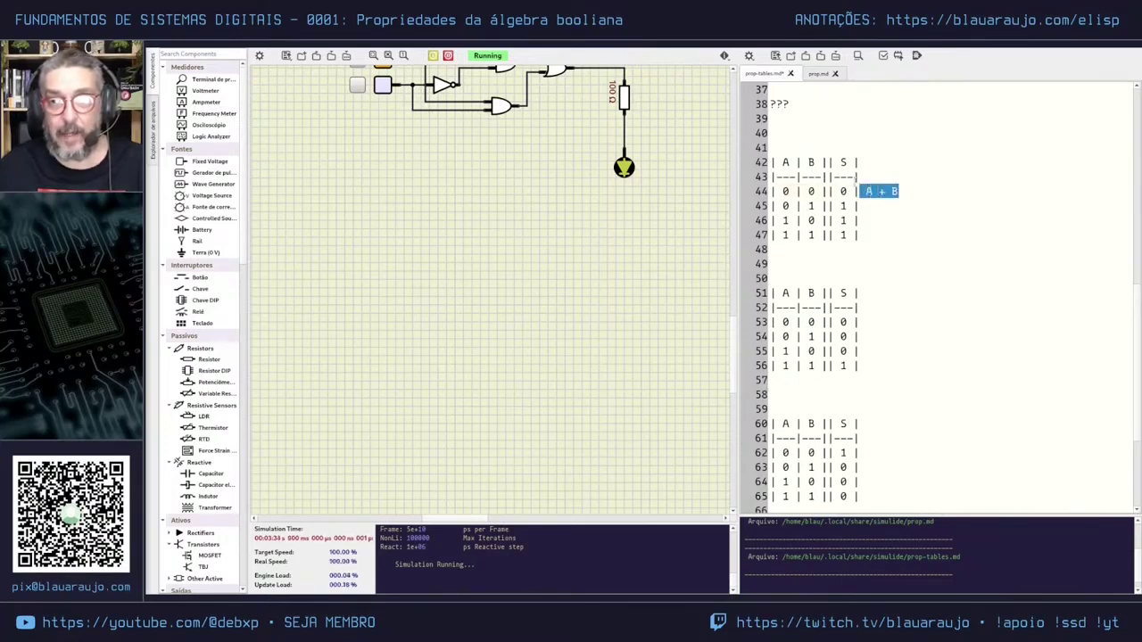
left_click(852, 178)
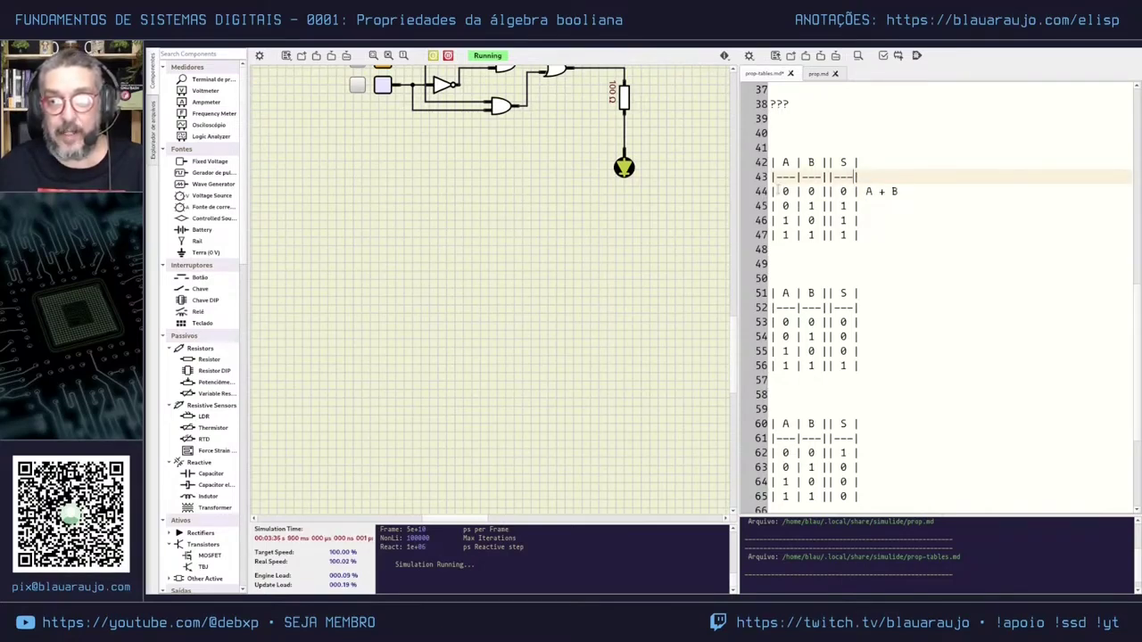
left_click_drag(778, 191, 855, 191)
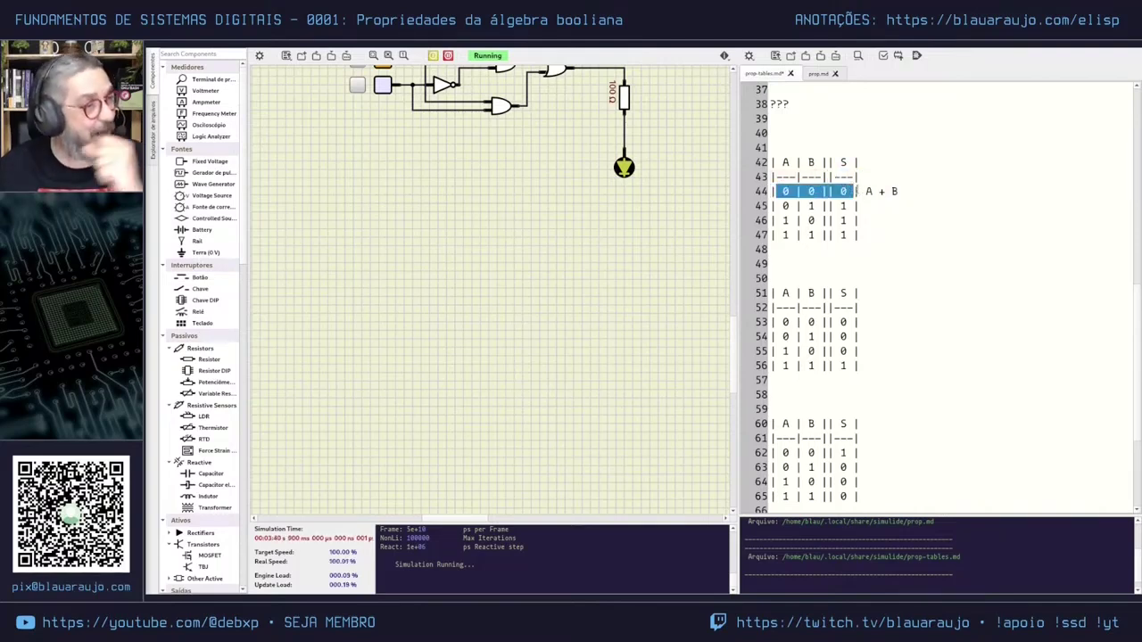
left_click(864, 191)
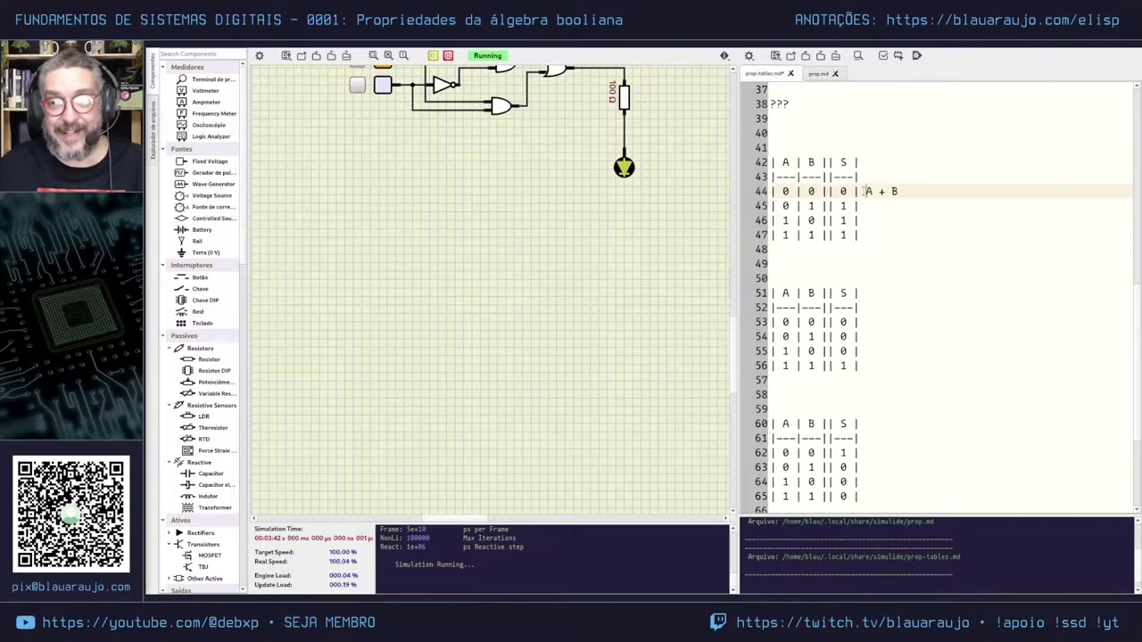
left_click_drag(861, 191, 901, 191)
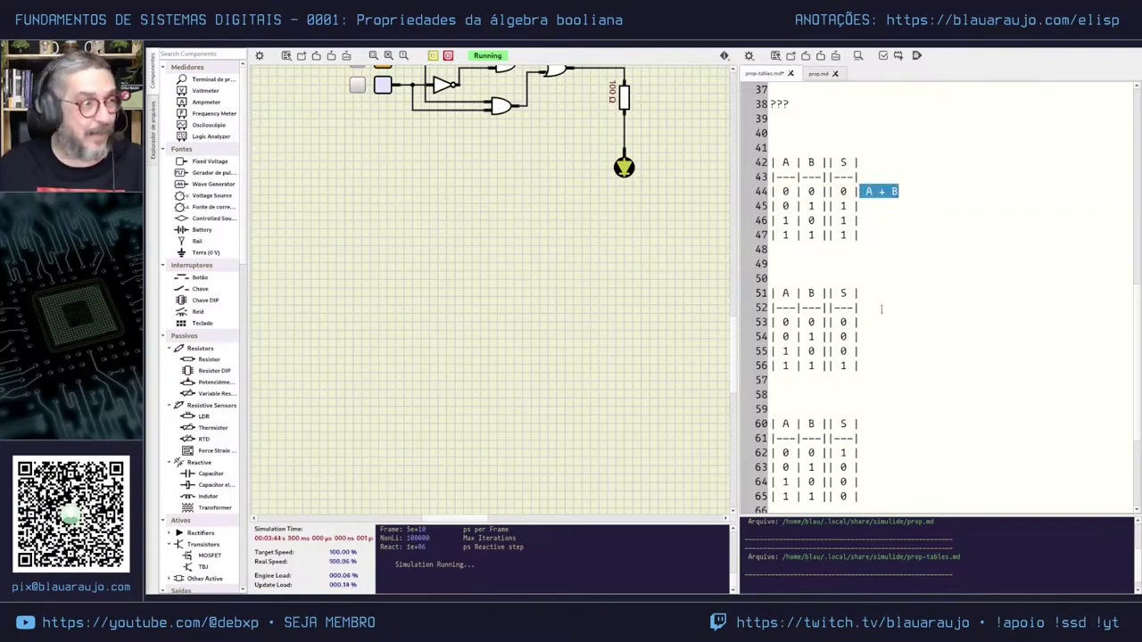
left_click(874, 215)
left_click(866, 205)
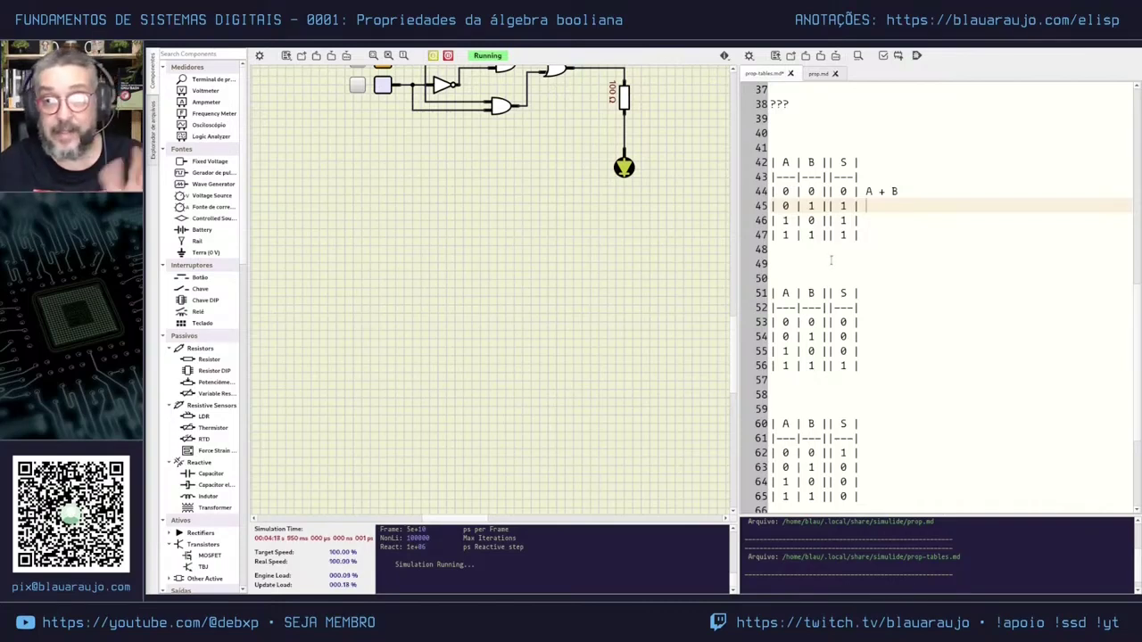
Write S = A + B on empty line 49 beneath the first table.
left_click(919, 264)
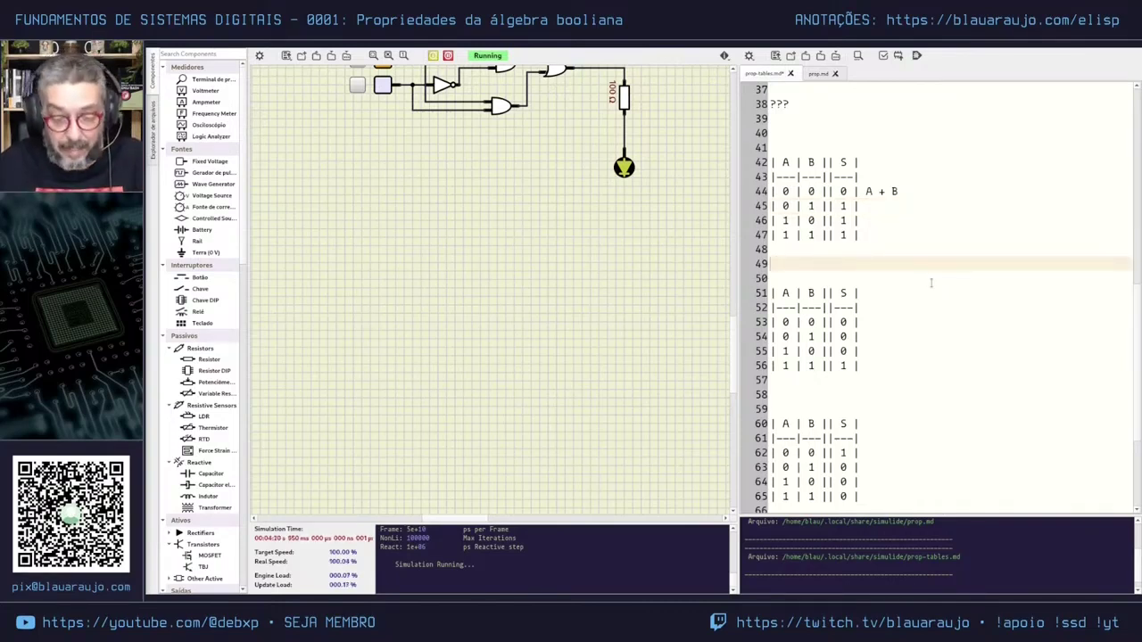
type("S =")
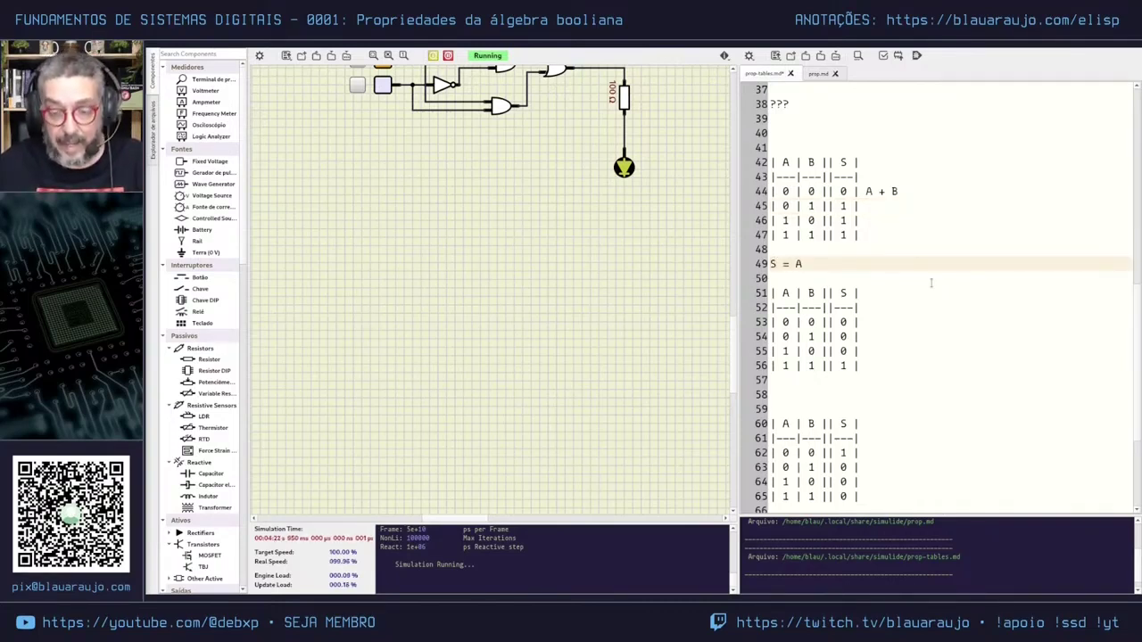
type(" A + B")
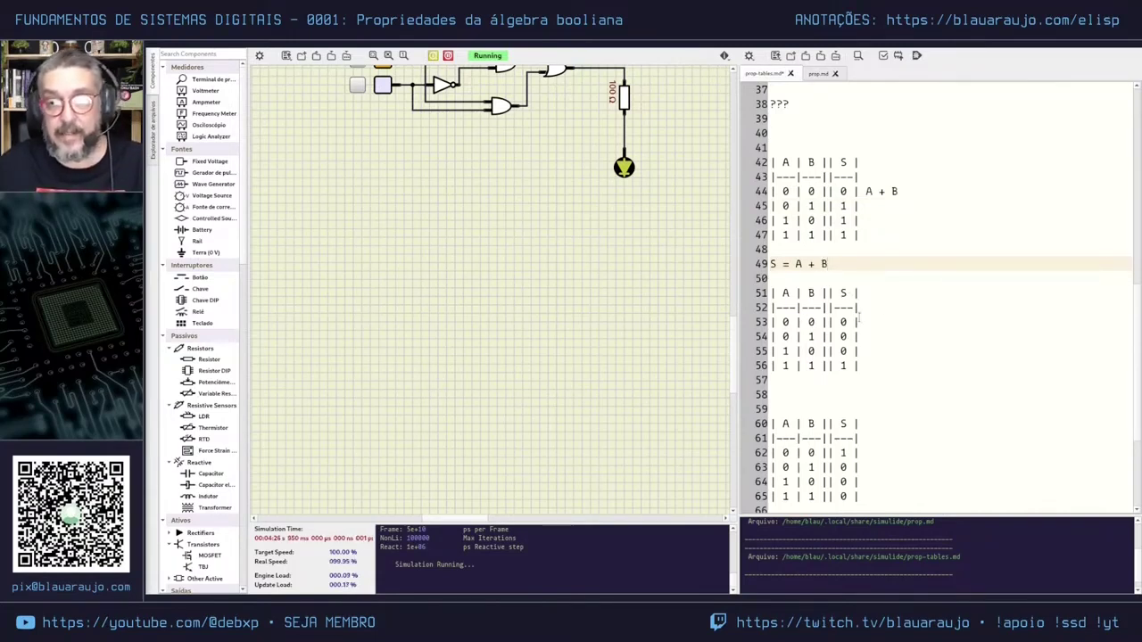
scroll(911, 294, "down", 3)
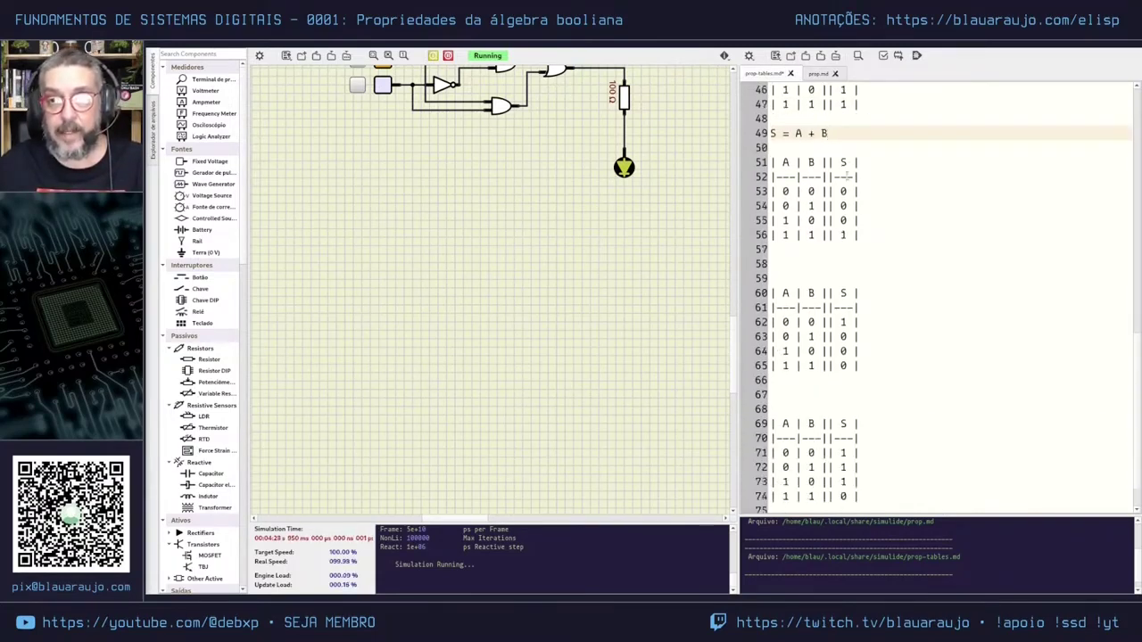
double_click(843, 235)
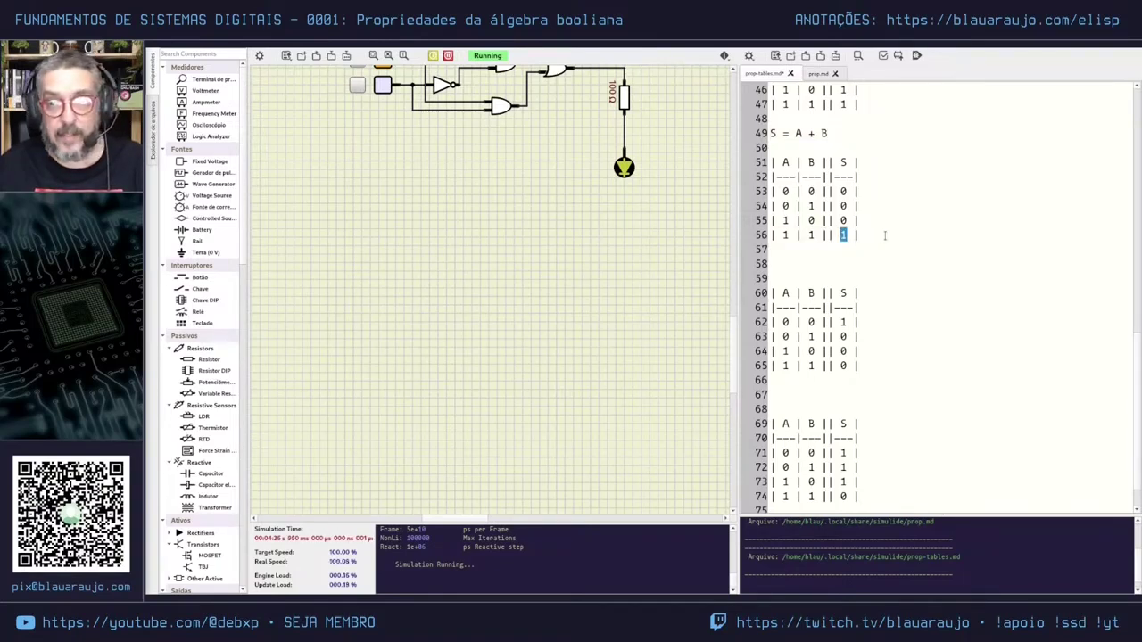
left_click(884, 235)
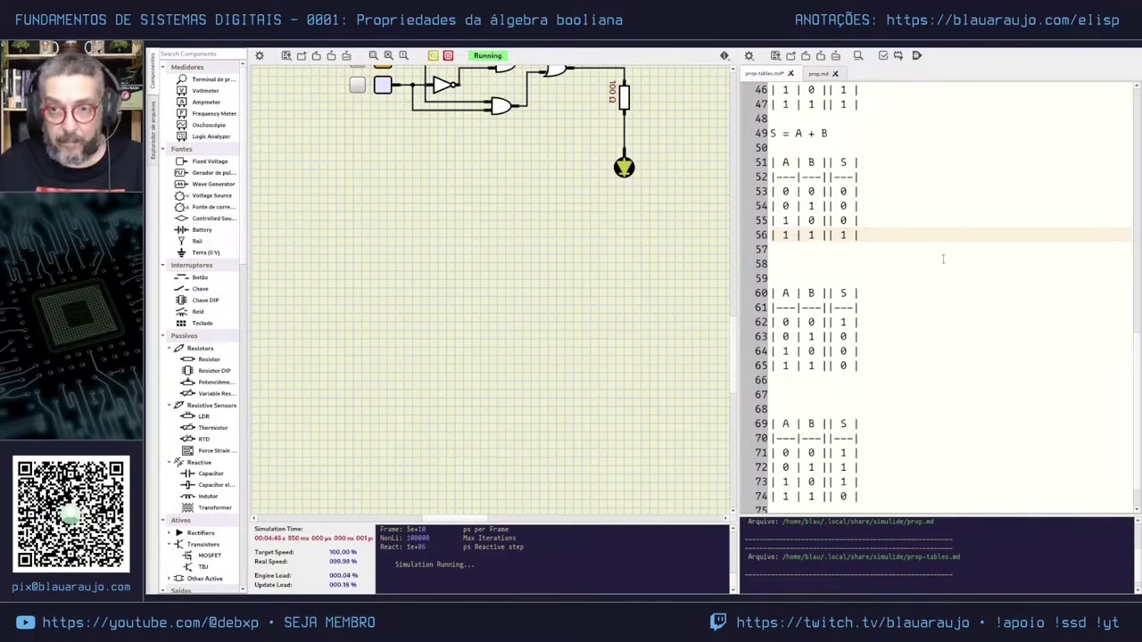
Annotate the second table's 1 1 → 1 row on line 56 with A · B.
type("A ·")
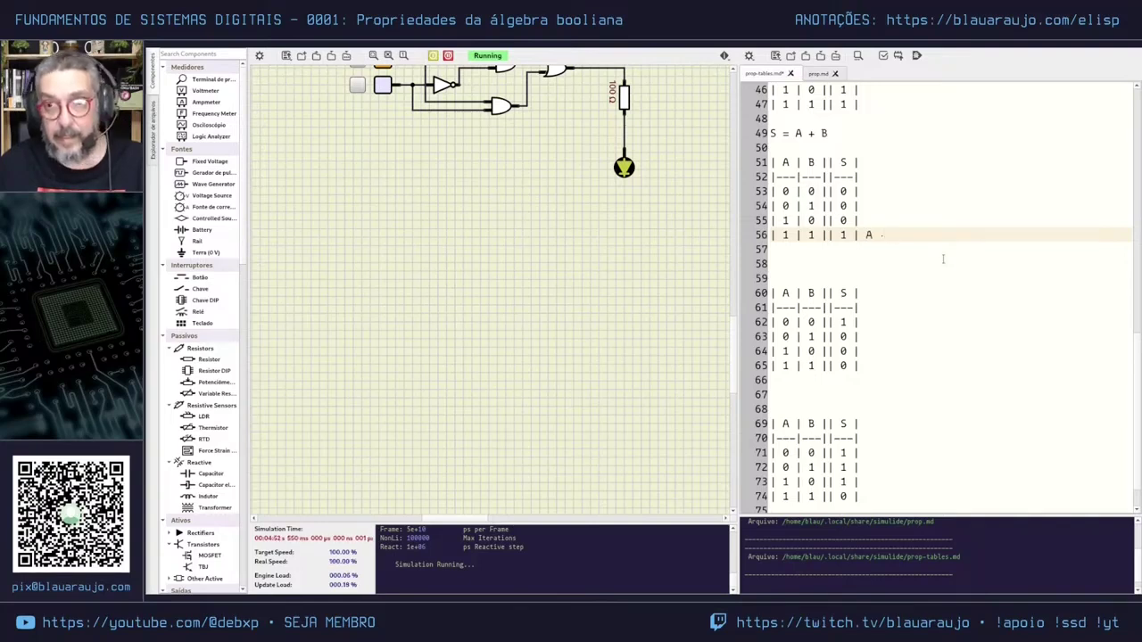
type(" B")
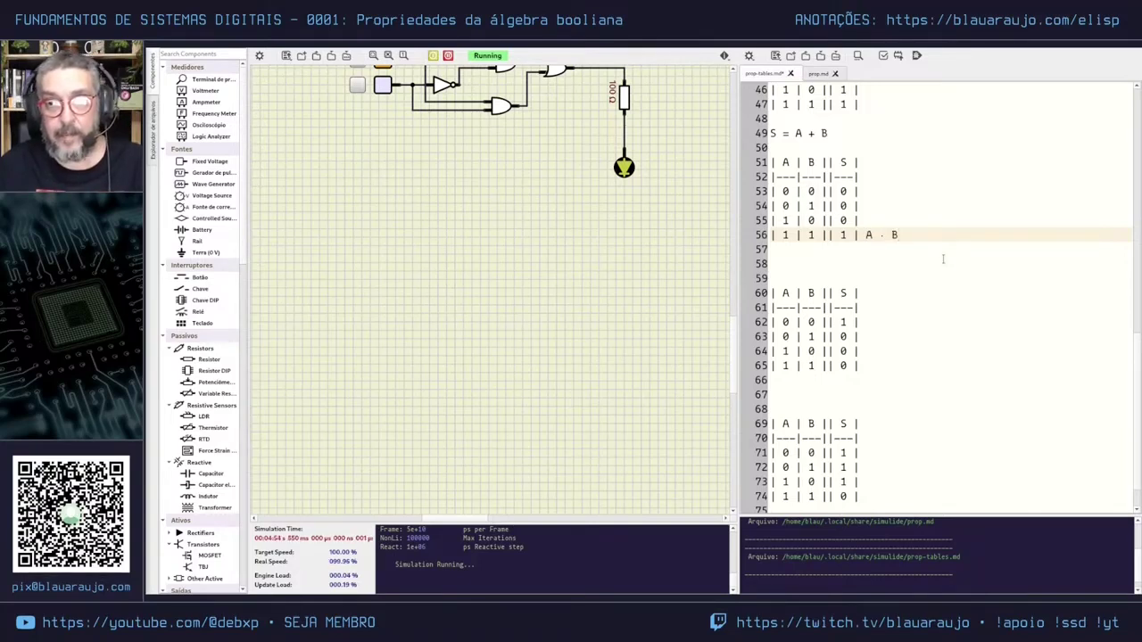
double_click(785, 235)
double_click(843, 235)
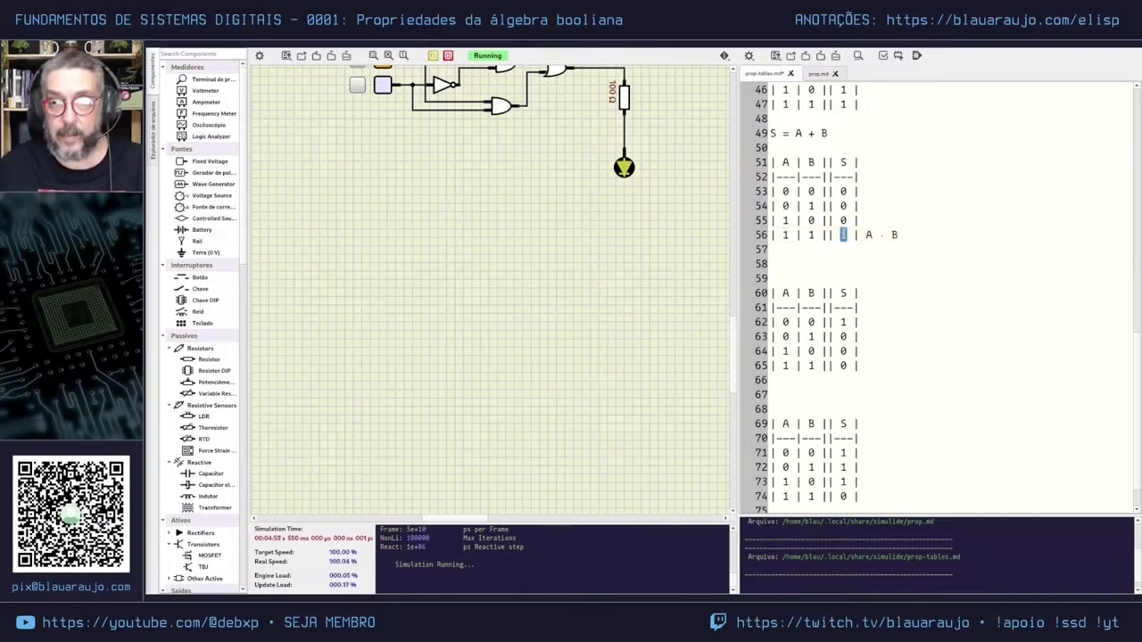
double_click(786, 235)
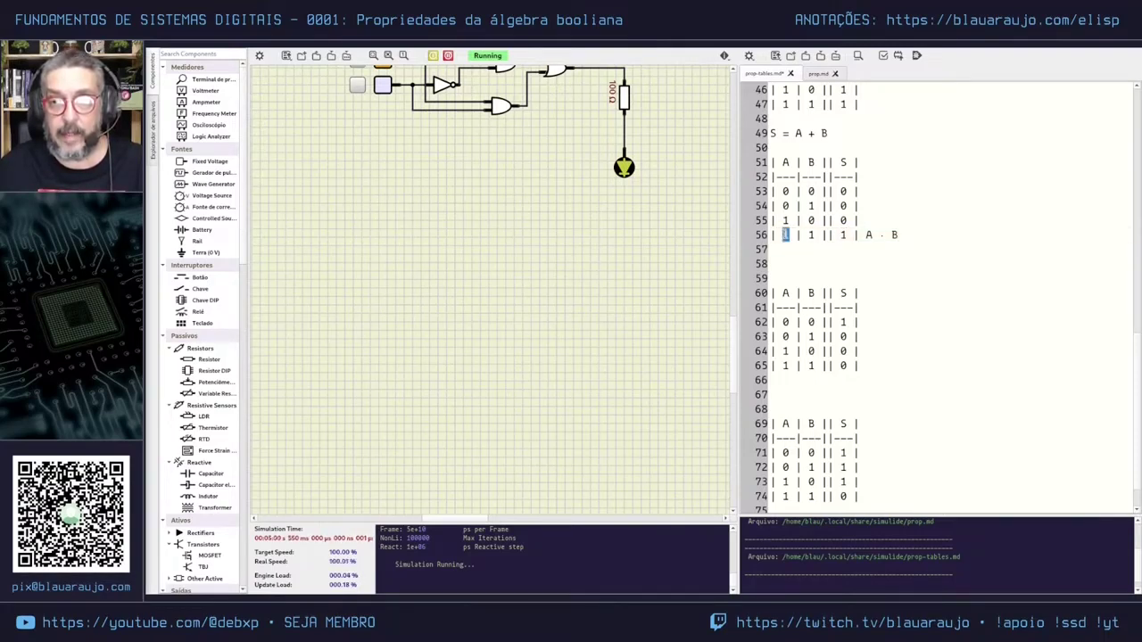
double_click(810, 234)
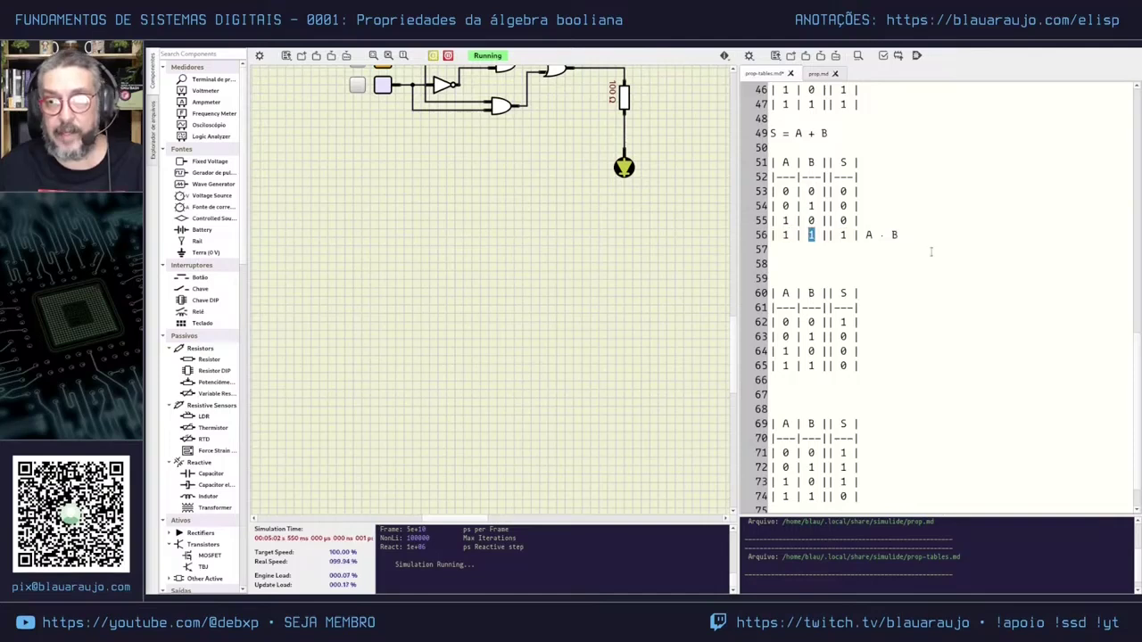
left_click_drag(864, 234, 899, 235)
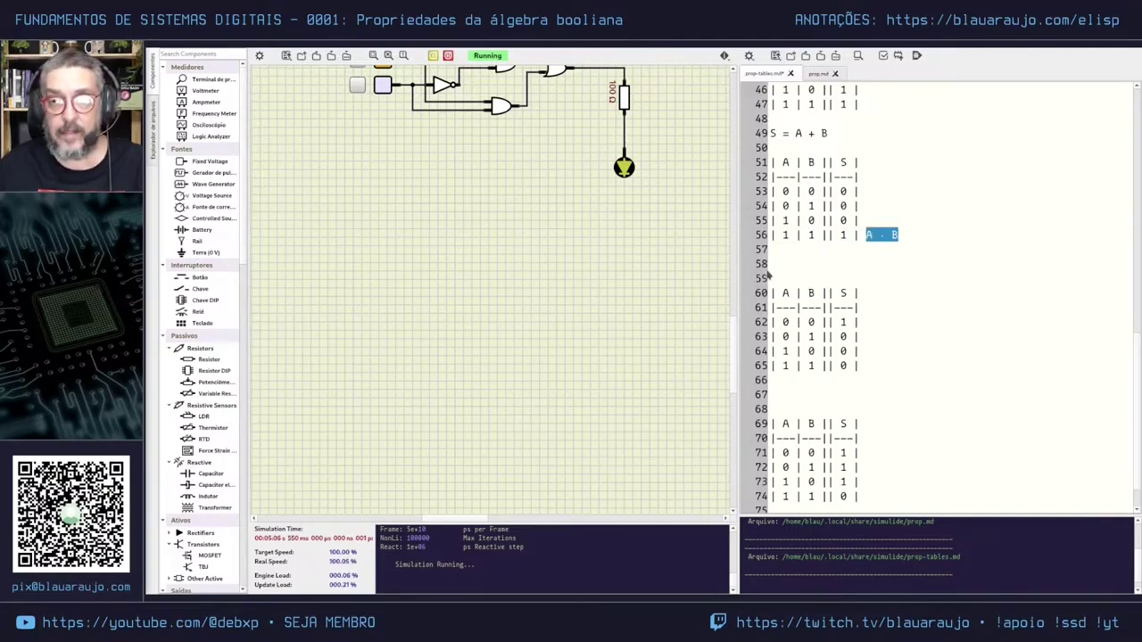
Write S = A · B on empty line 58 beneath the second table.
left_click(793, 261)
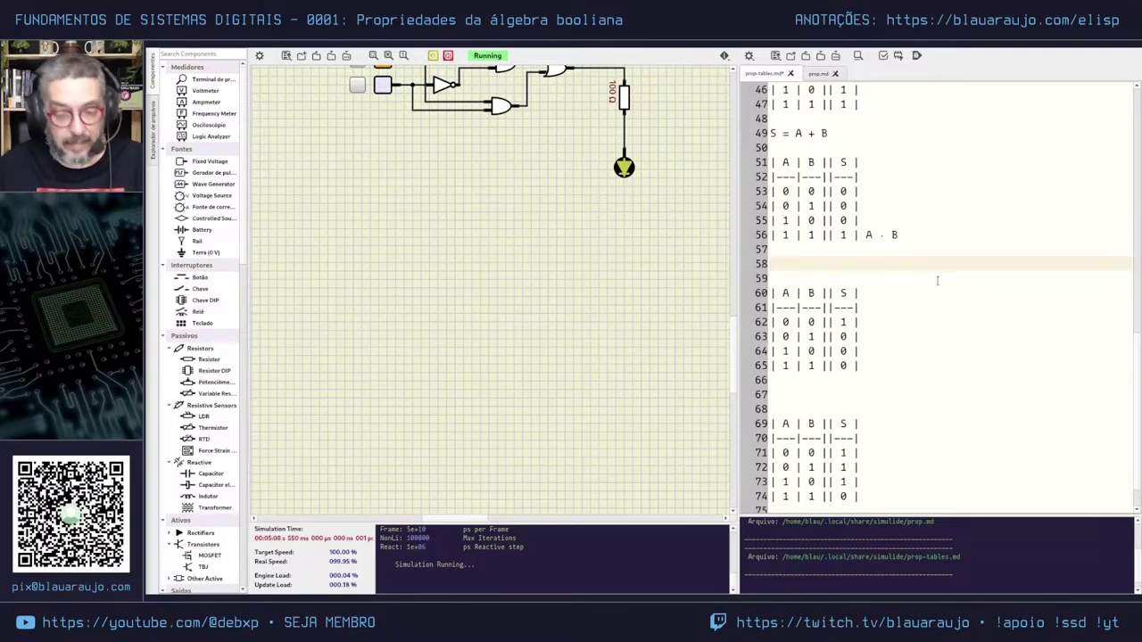
type("S = A ")
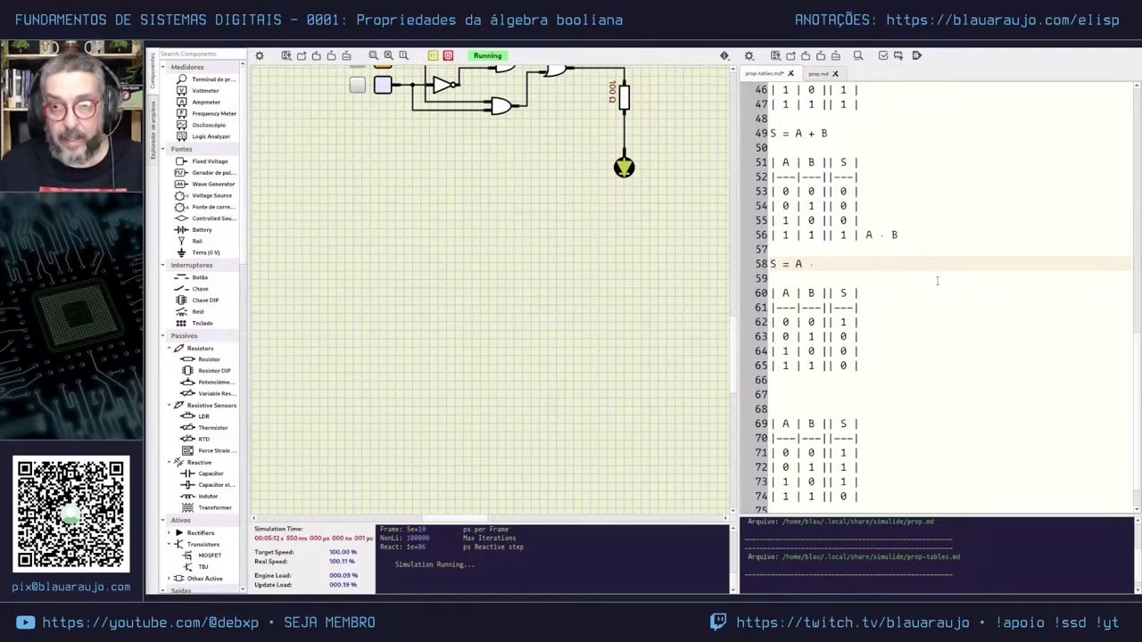
type("· B")
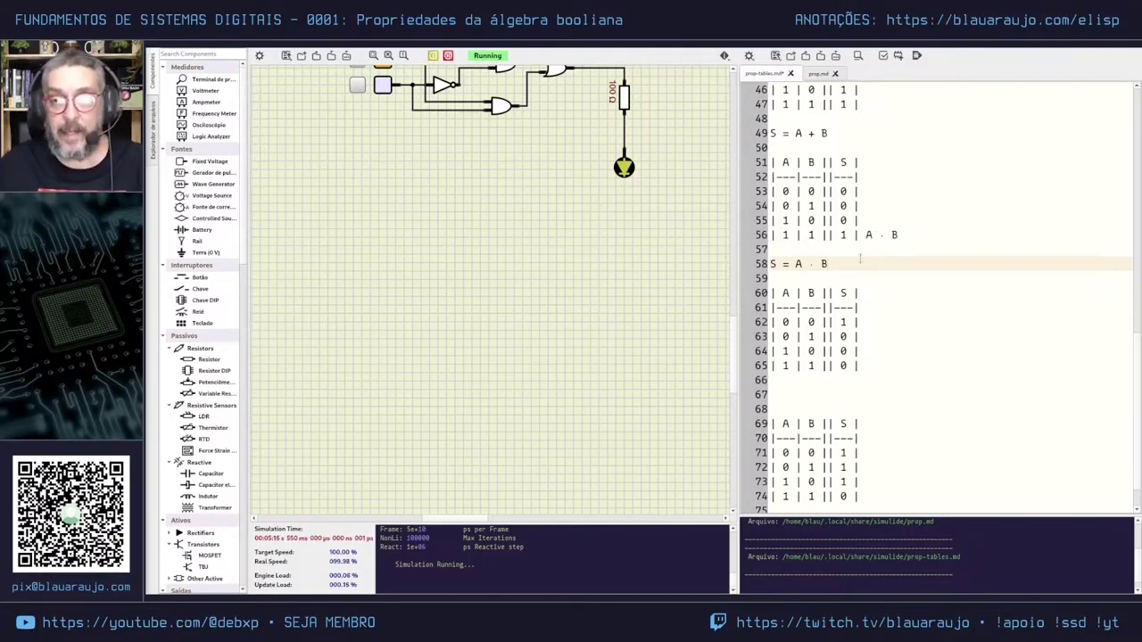
left_click_drag(830, 263, 770, 263)
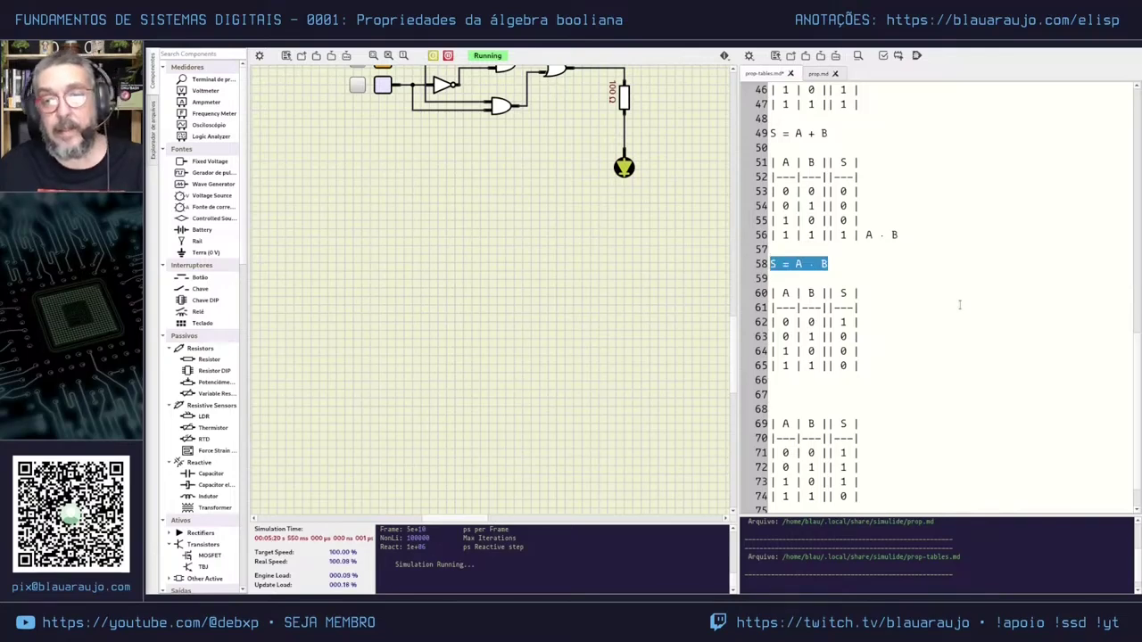
left_click(837, 264)
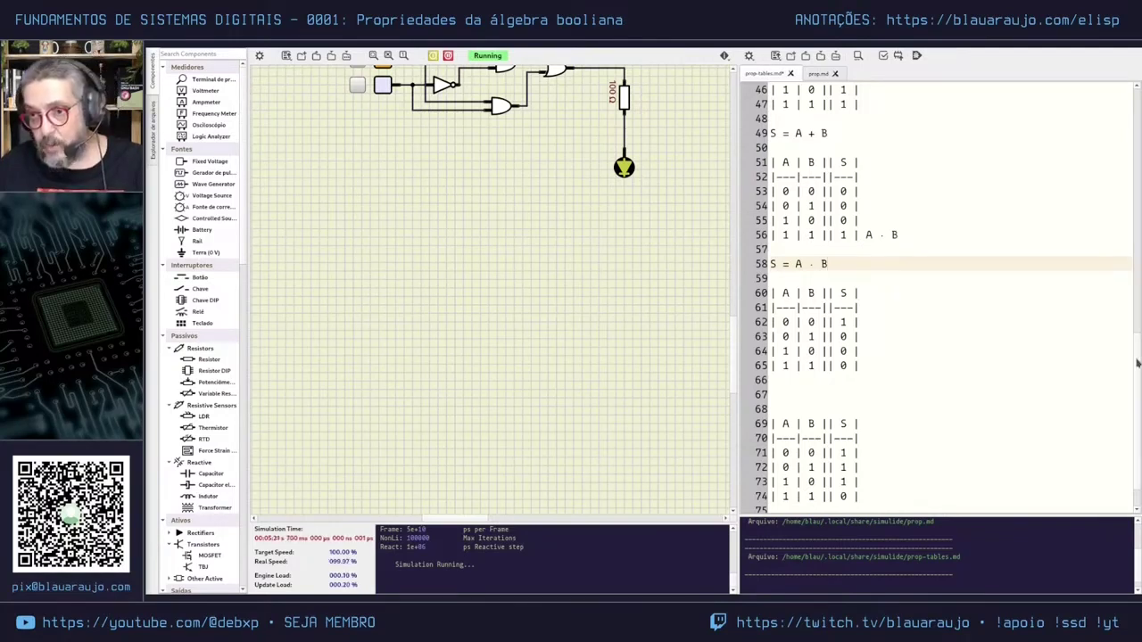
Insert blank lines after the S = A · B and S = A + B expressions.
scroll(1136, 344, "up", 1)
scroll(1135, 330, "up", 3)
scroll(1133, 321, "up", 1)
scroll(1132, 326, "down", 1)
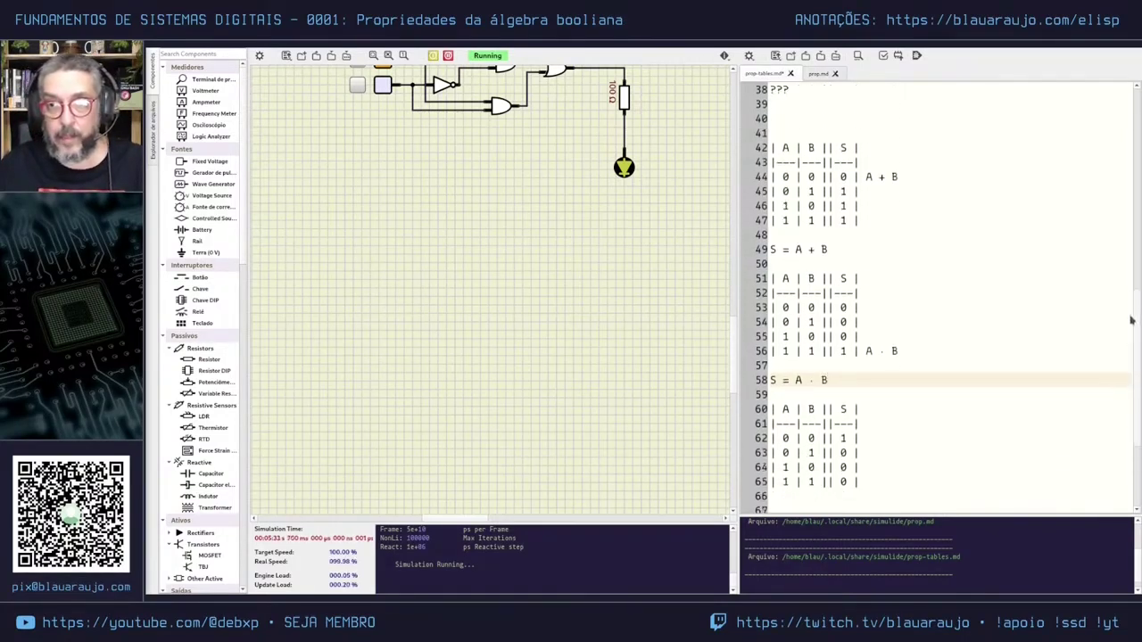
scroll(1131, 328, "down", 1)
left_click(825, 369)
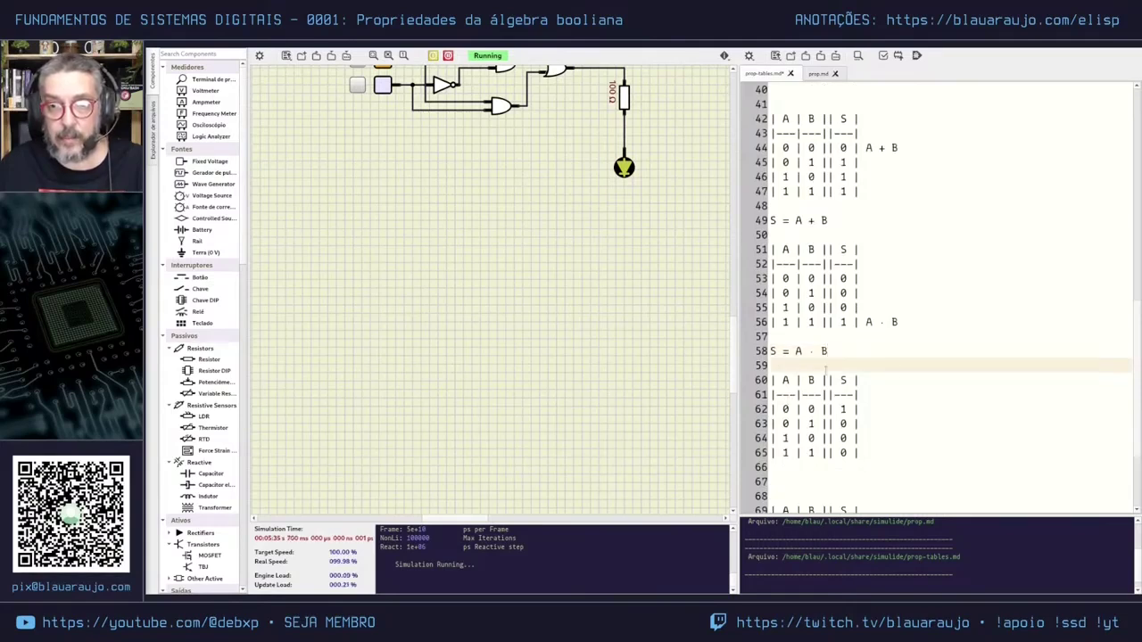
key("Return")
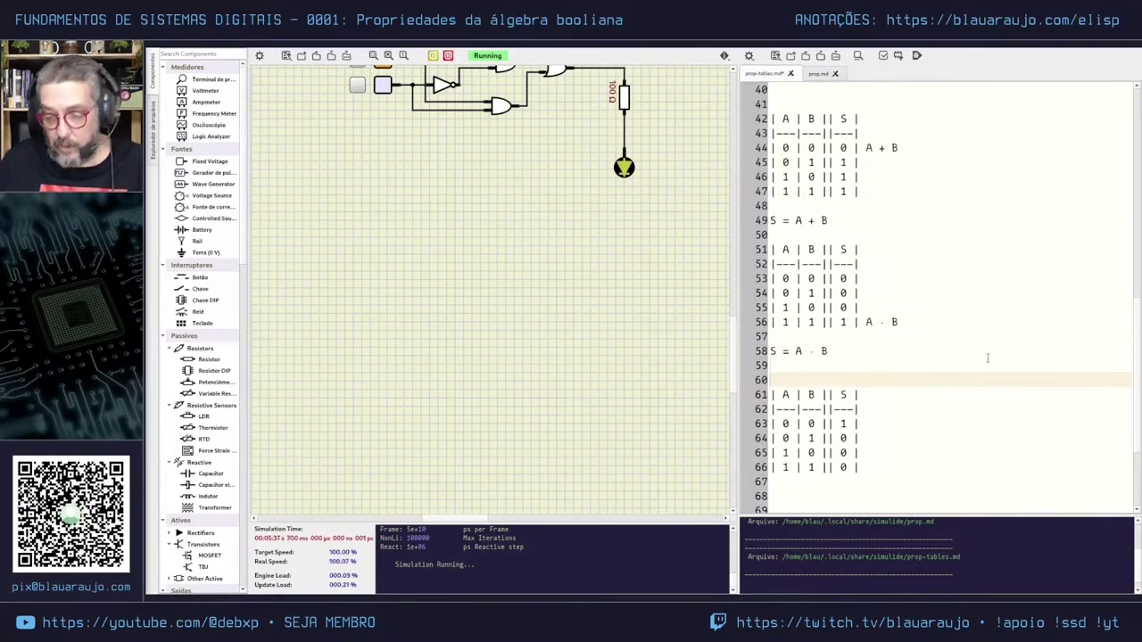
key("Up")
key("Up")
key("Up")
key("Up")
key("Up")
key("Up")
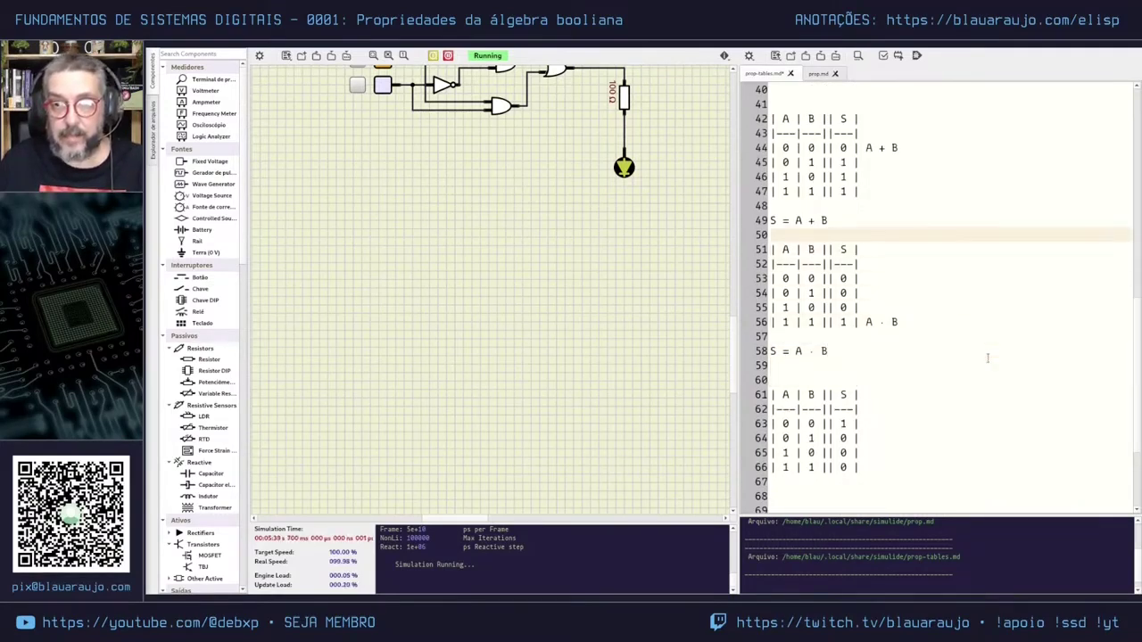
key("Return")
Move the caret down through the document into the third truth table's rows.
key("Down")
key("Down")
key("Down")
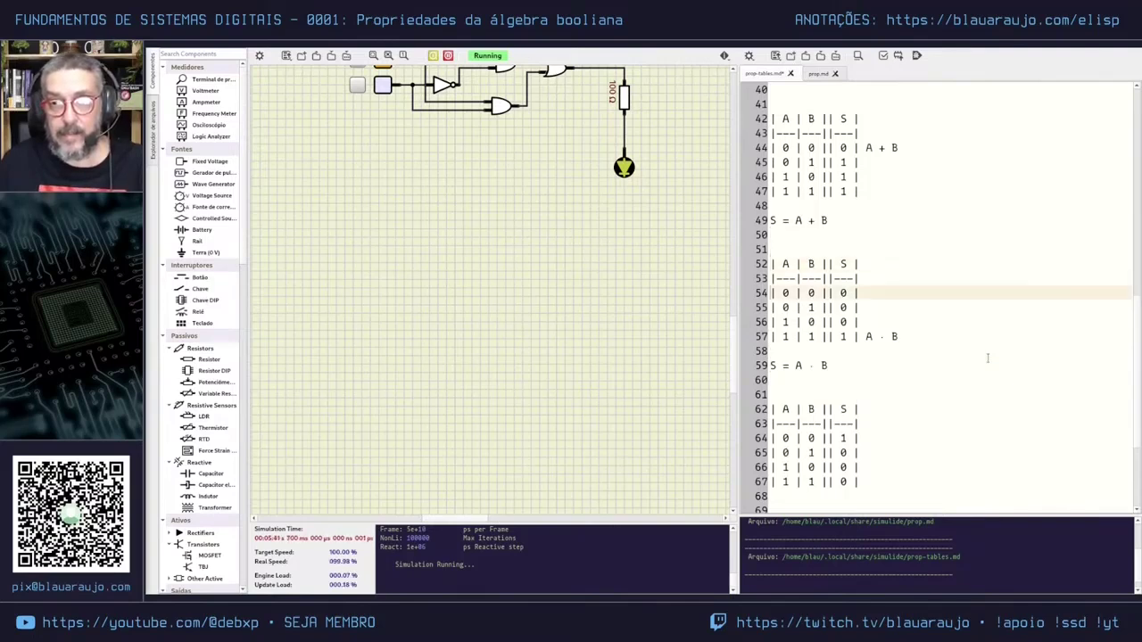
key("Down")
key("Down")
key("Down")
key("ctrl+v")
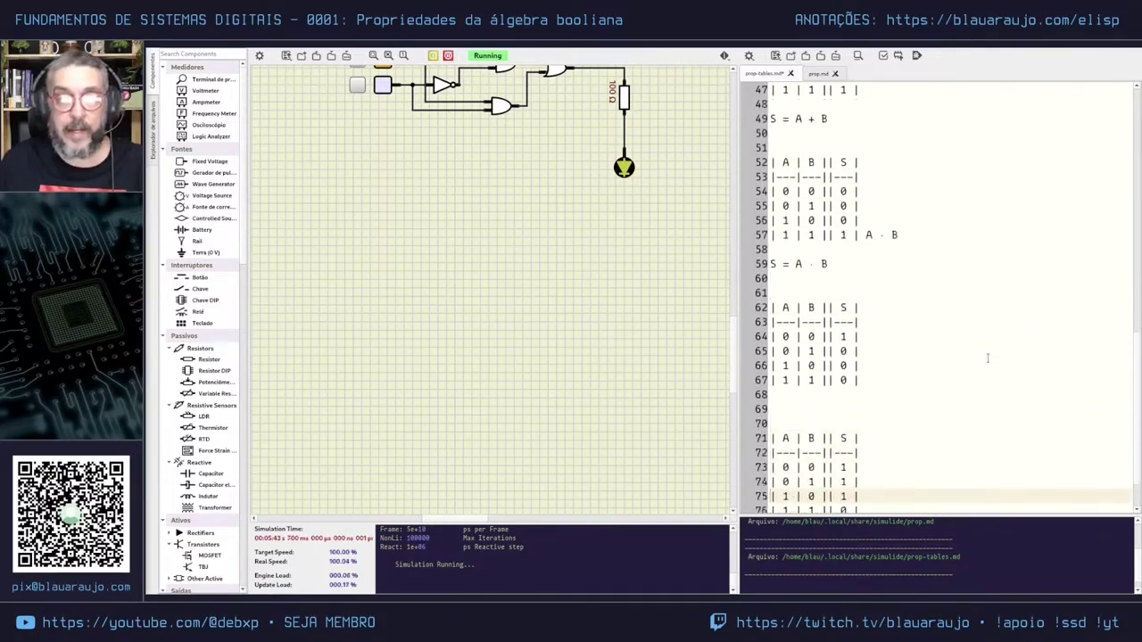
key("Up")
key("Up")
key("Up")
key("Up")
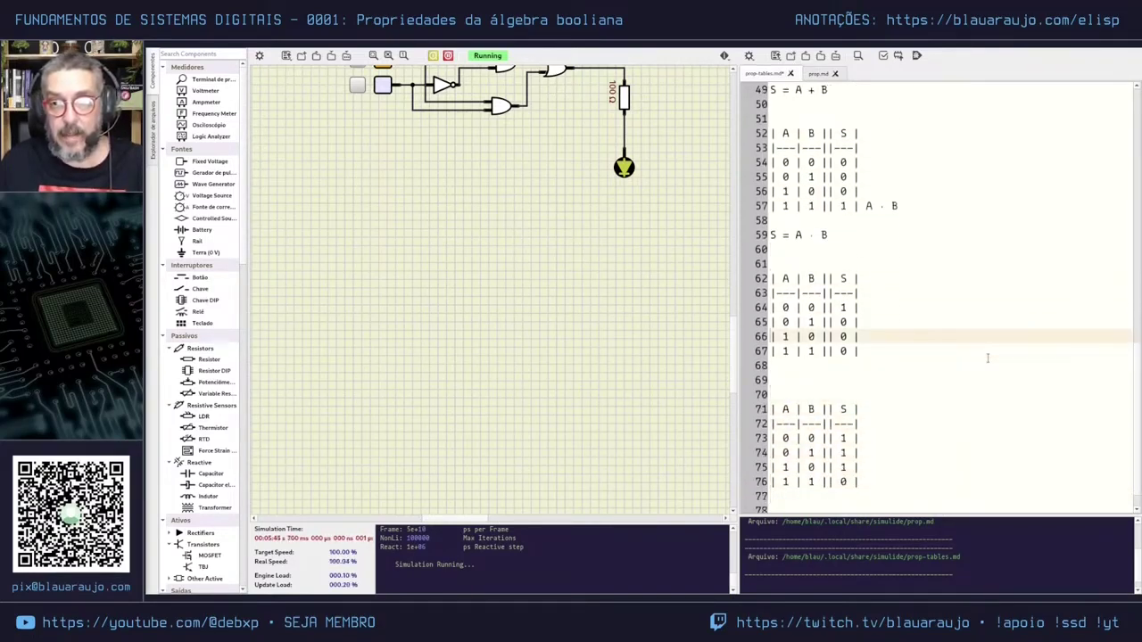
key("Up")
key("Up")
key("Up")
key("Up")
key("Up")
key("Up")
key("Down")
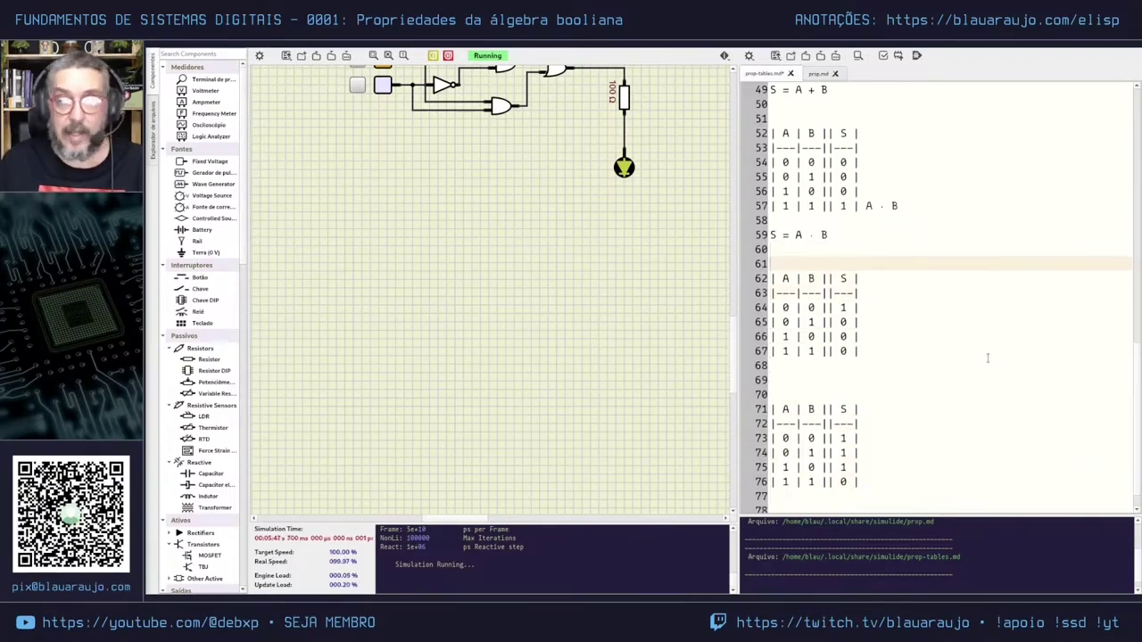
key("Down")
key("Down")
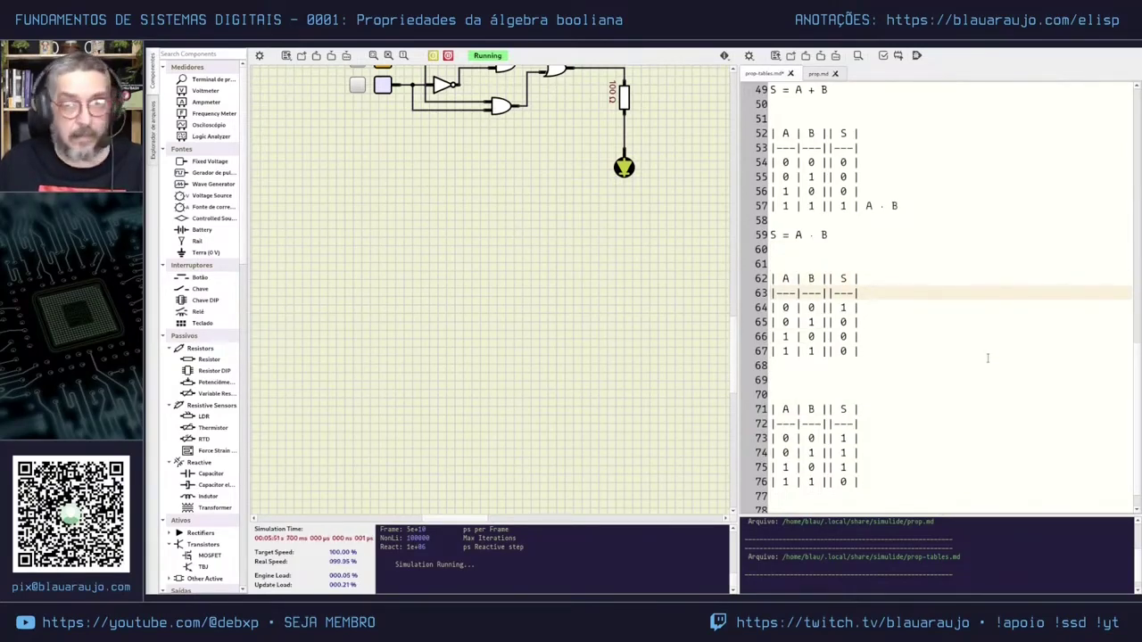
key("Up")
key("Down")
key("Down")
key("Down")
key("Down")
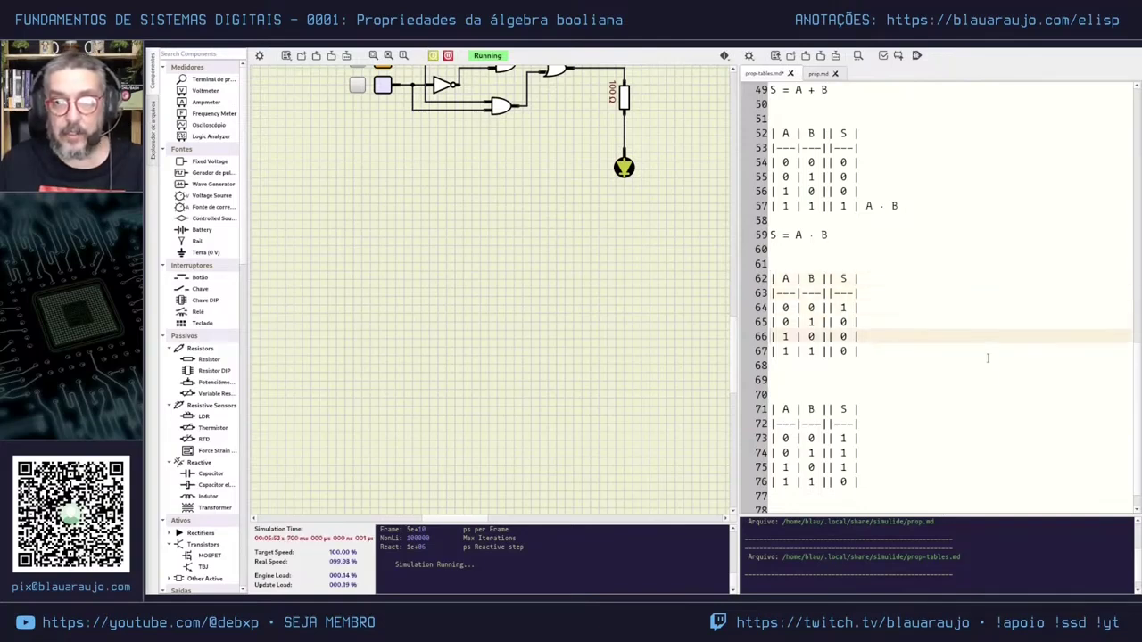
key("Down")
key("Down")
key("Down")
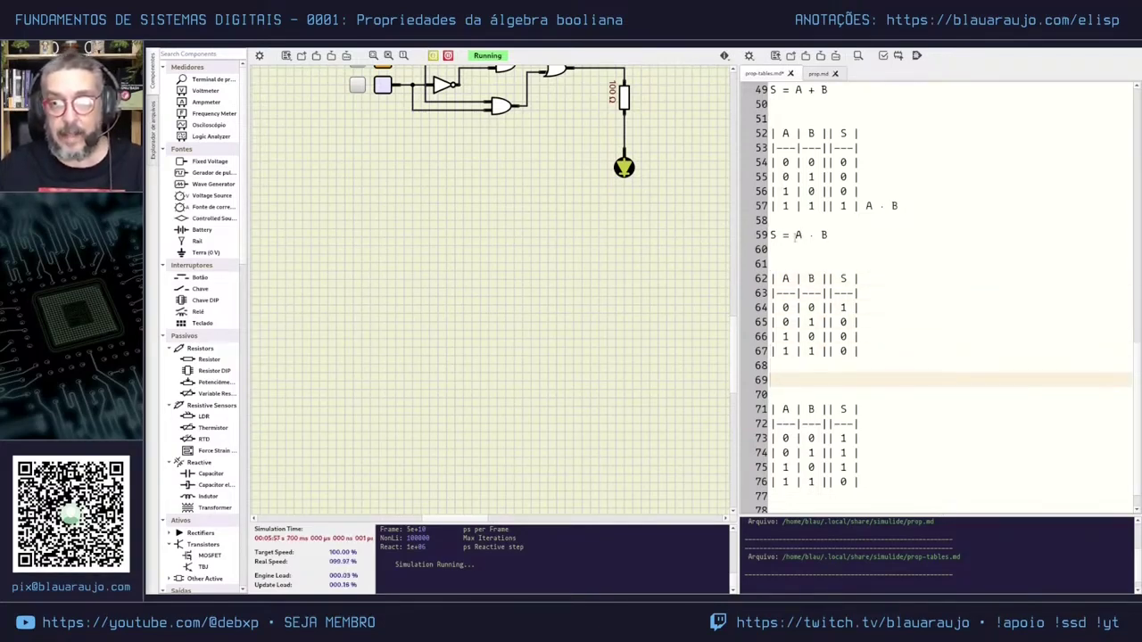
Highlight the A · B and A + B expressions in turn to compare them.
left_click_drag(795, 234, 828, 235)
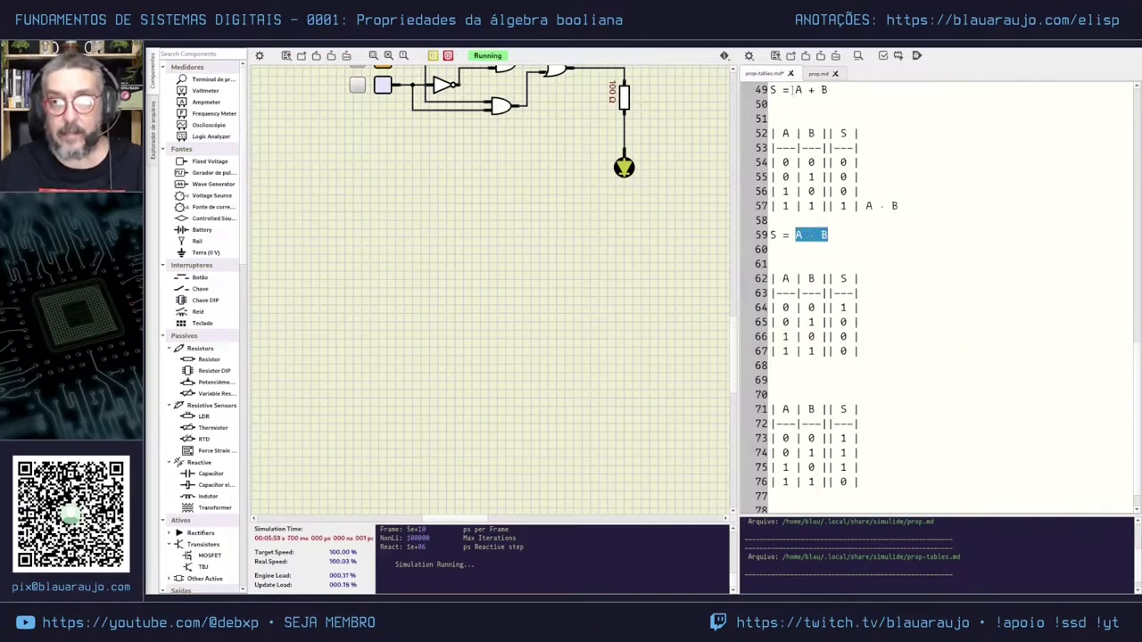
left_click_drag(792, 89, 829, 89)
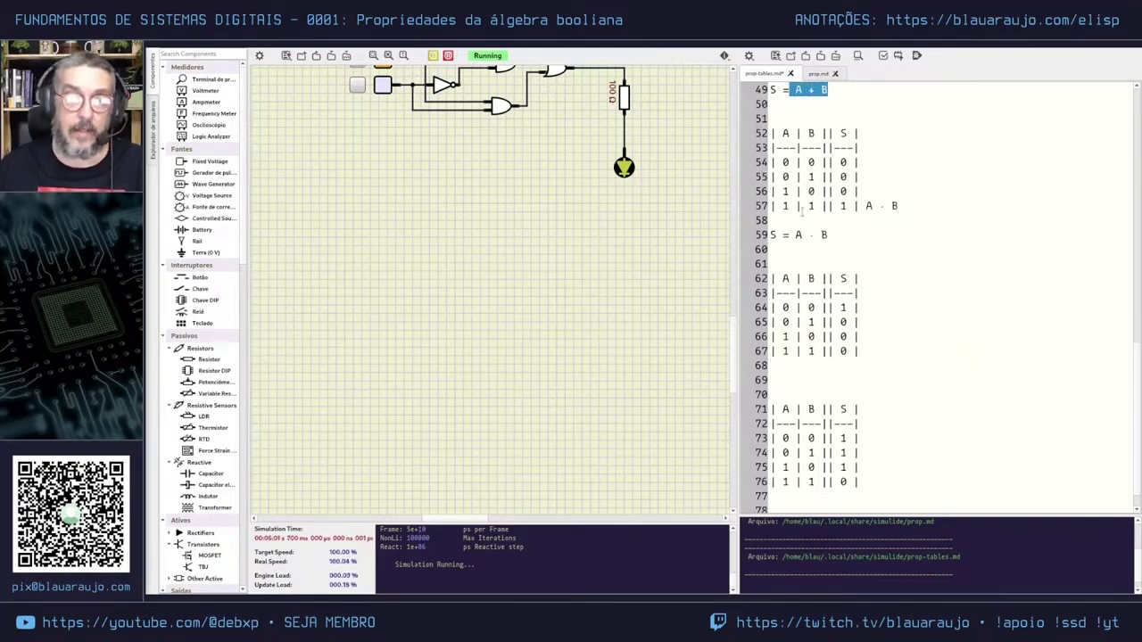
left_click_drag(795, 234, 829, 234)
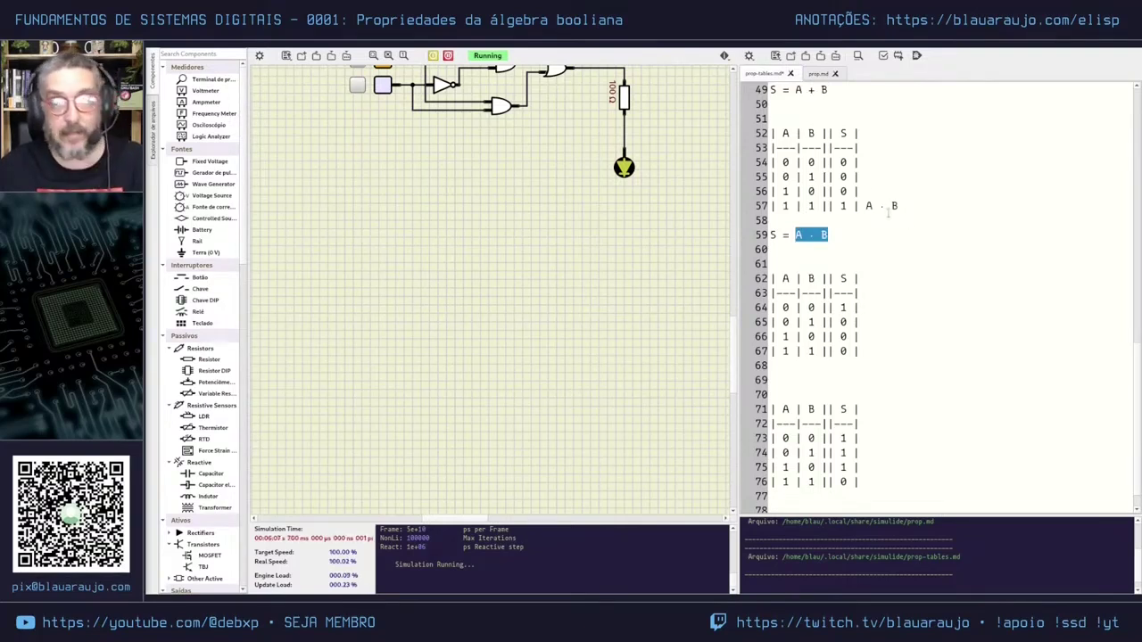
left_click_drag(795, 89, 830, 89)
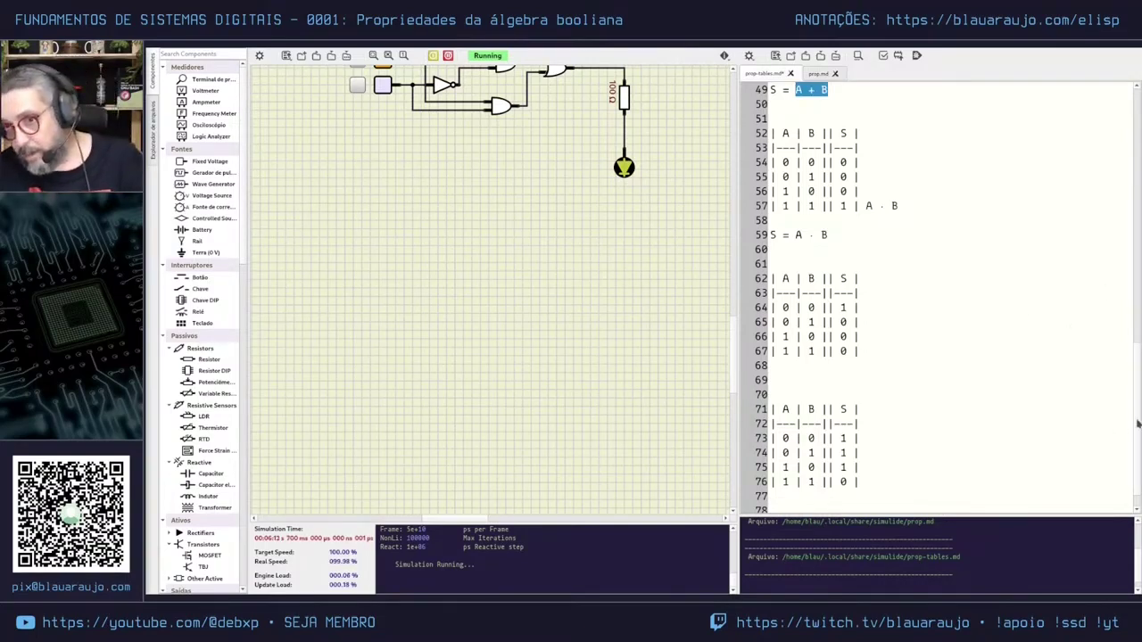
scroll(1133, 375, "up", 1)
scroll(1138, 411, "down", 1)
scroll(1139, 403, "up", 2)
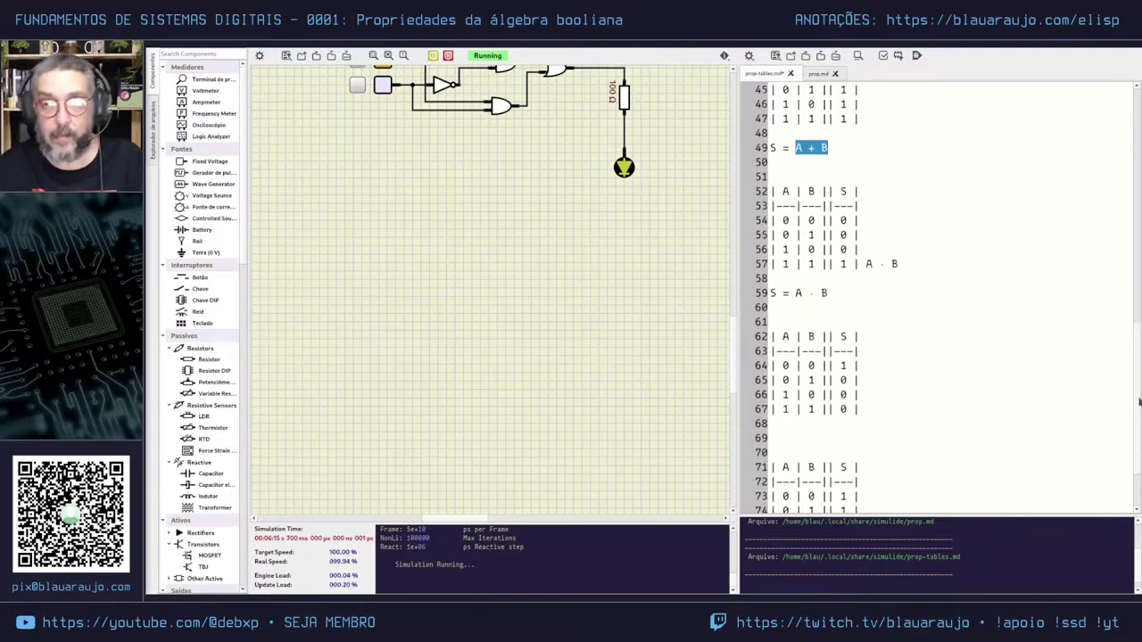
scroll(1138, 405, "down", 1)
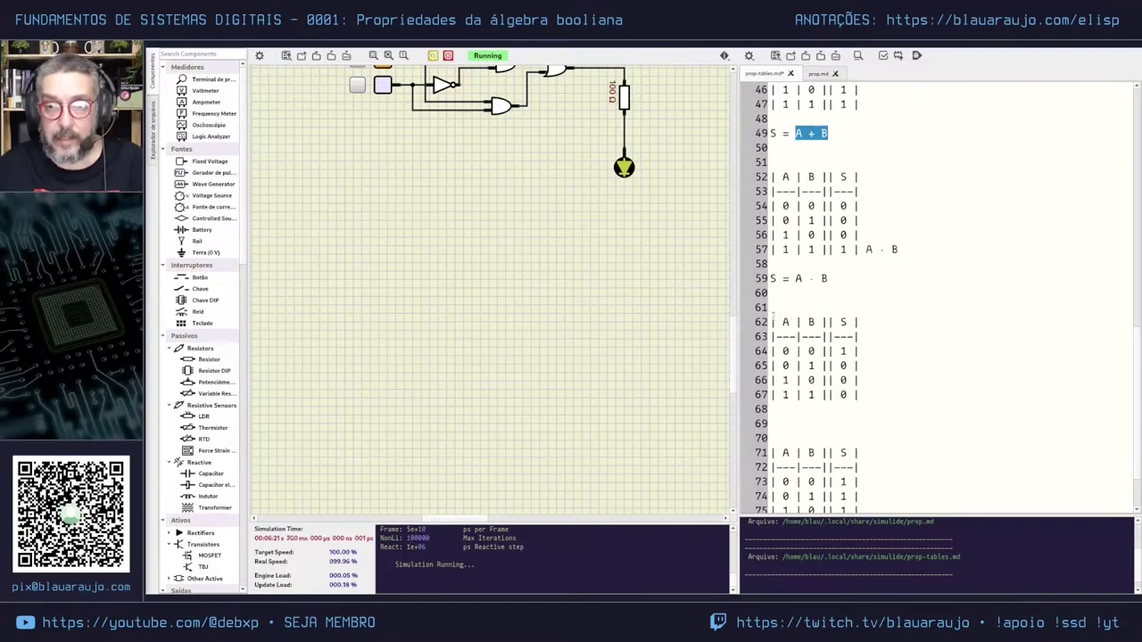
Append A' · B' to the third table's 0 0 → 1 row on line 64.
left_click(903, 350)
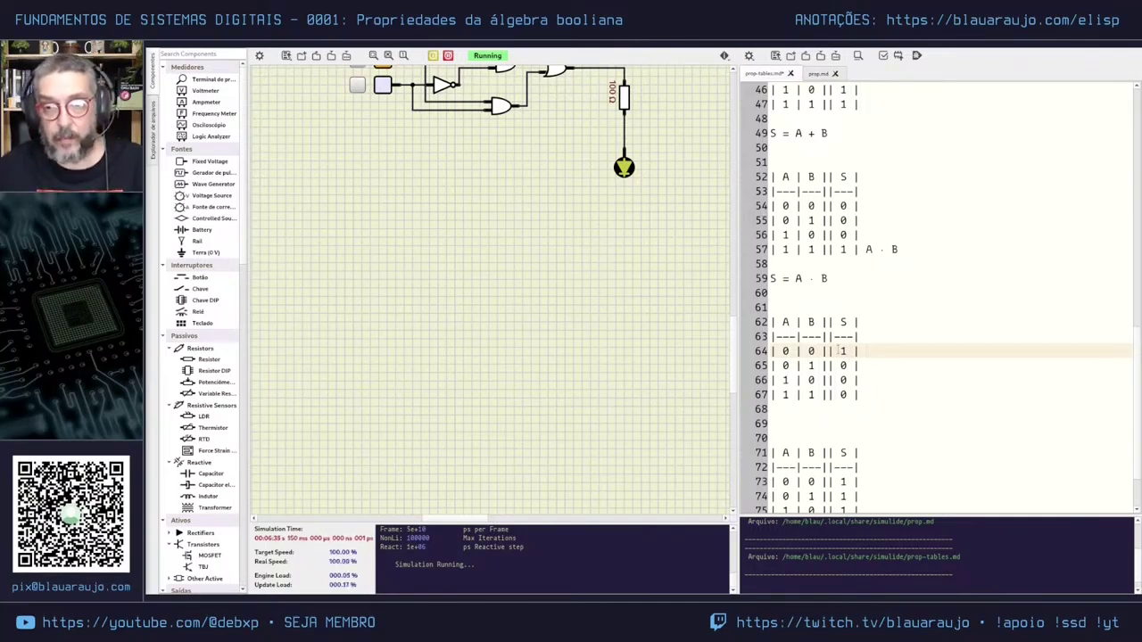
double_click(842, 350)
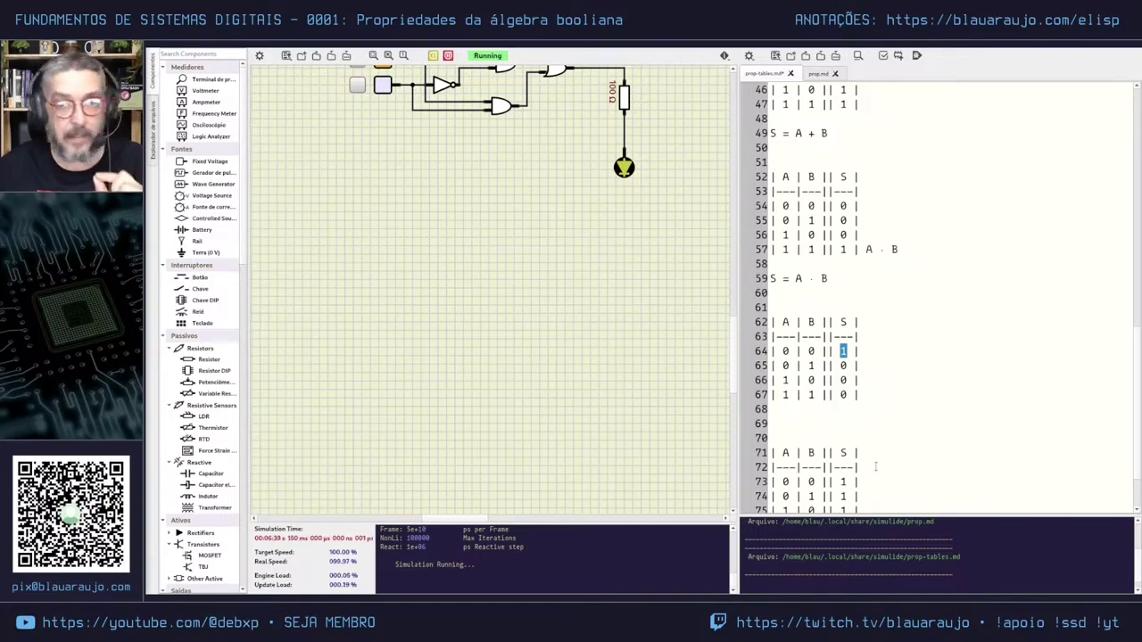
left_click(879, 352)
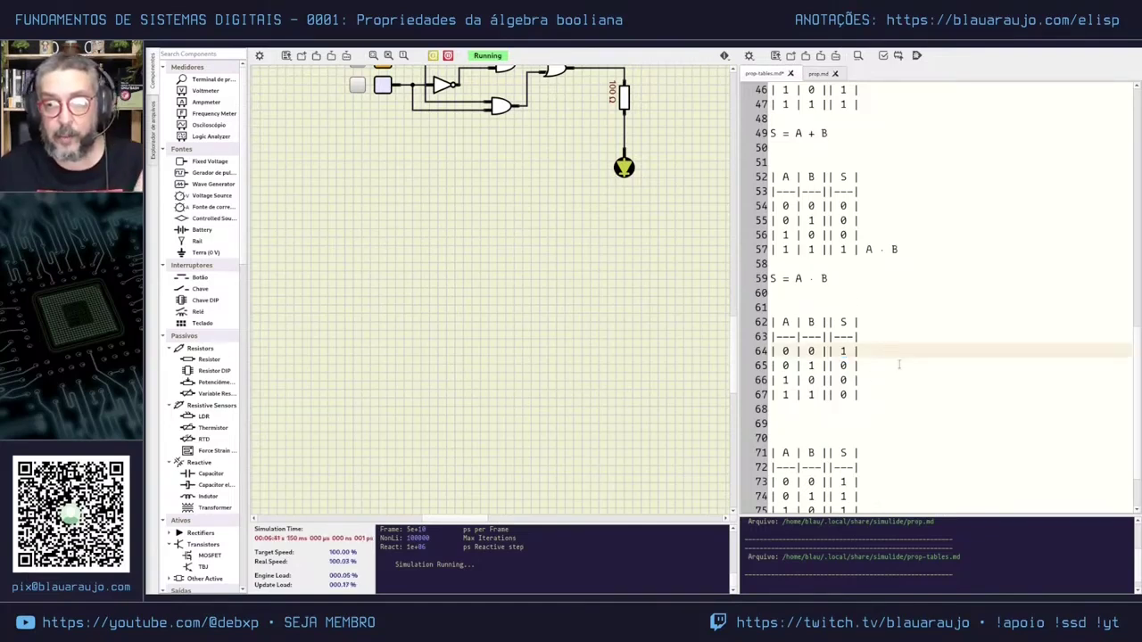
type(" A")
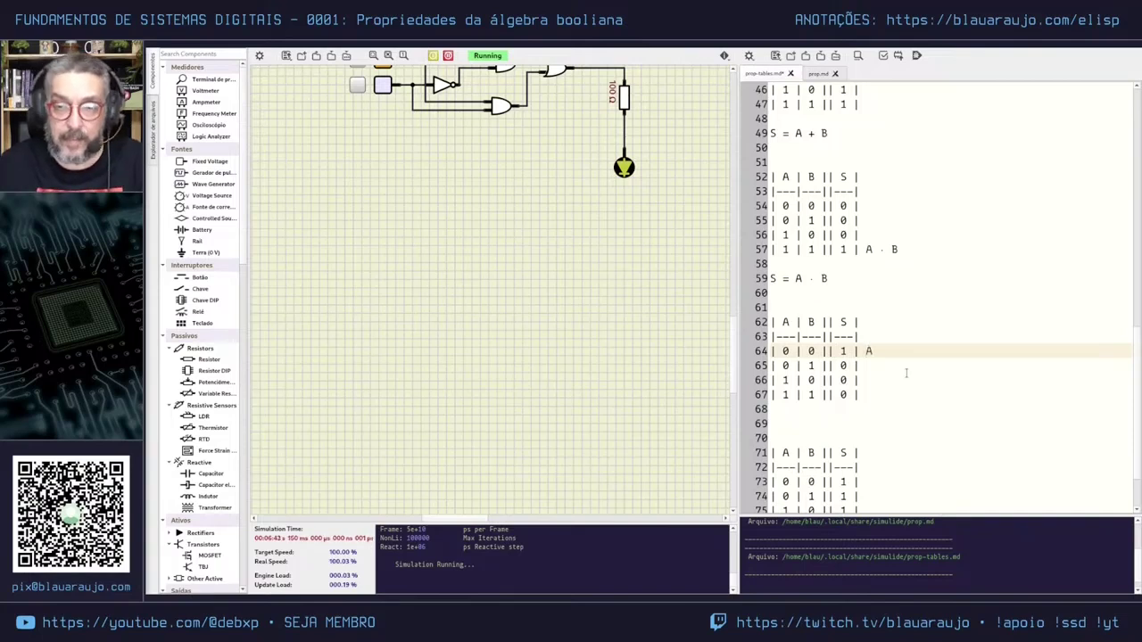
type("'")
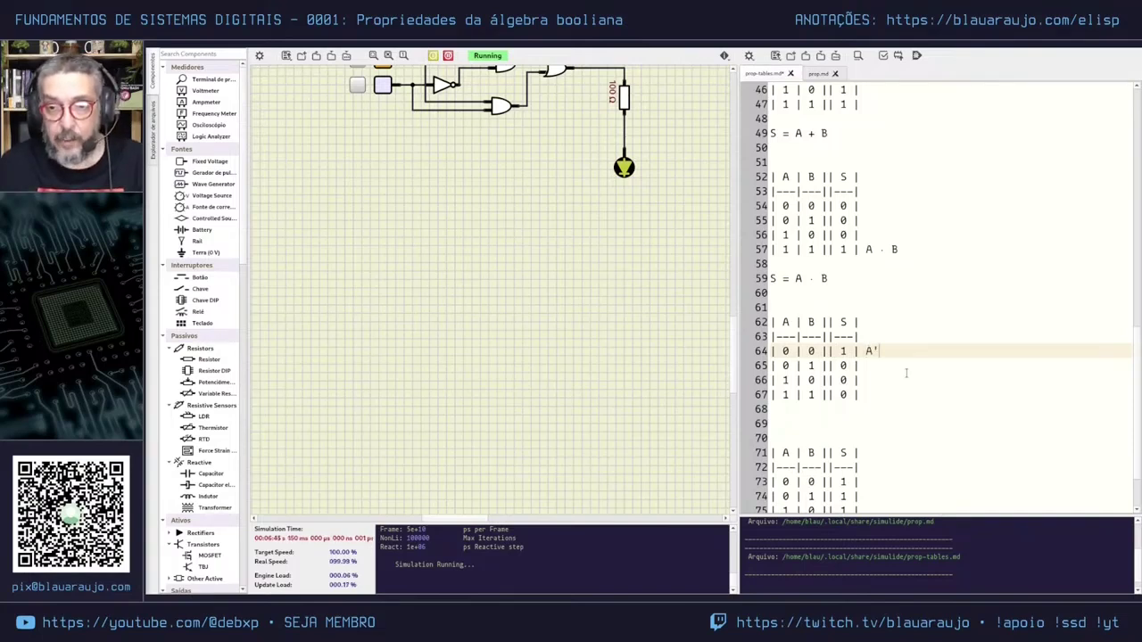
type(" ·")
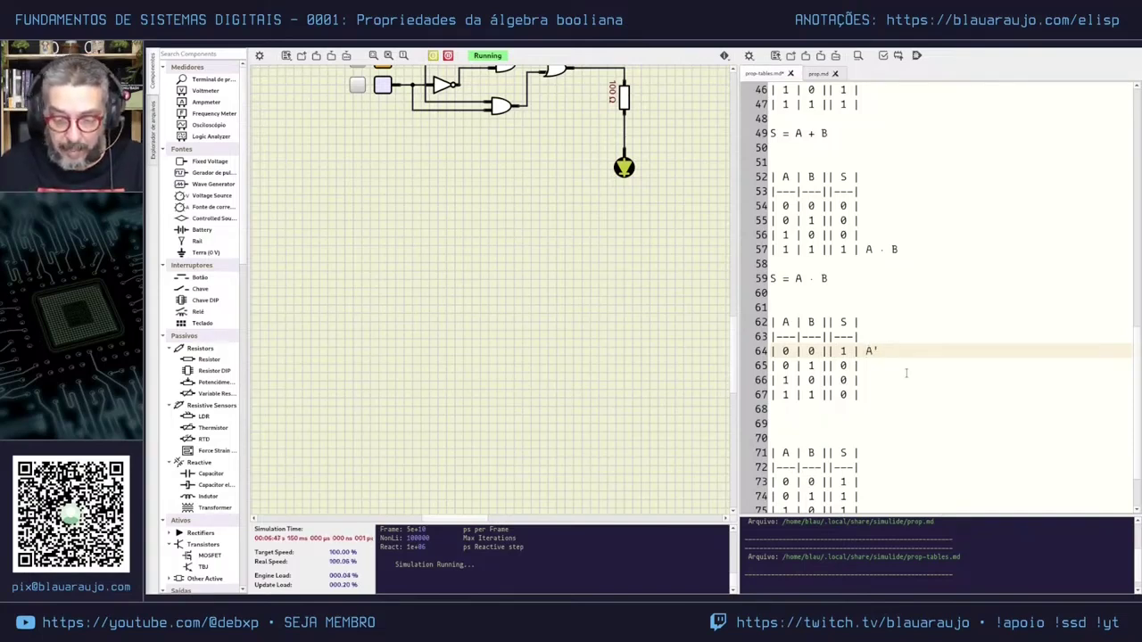
type(" B")
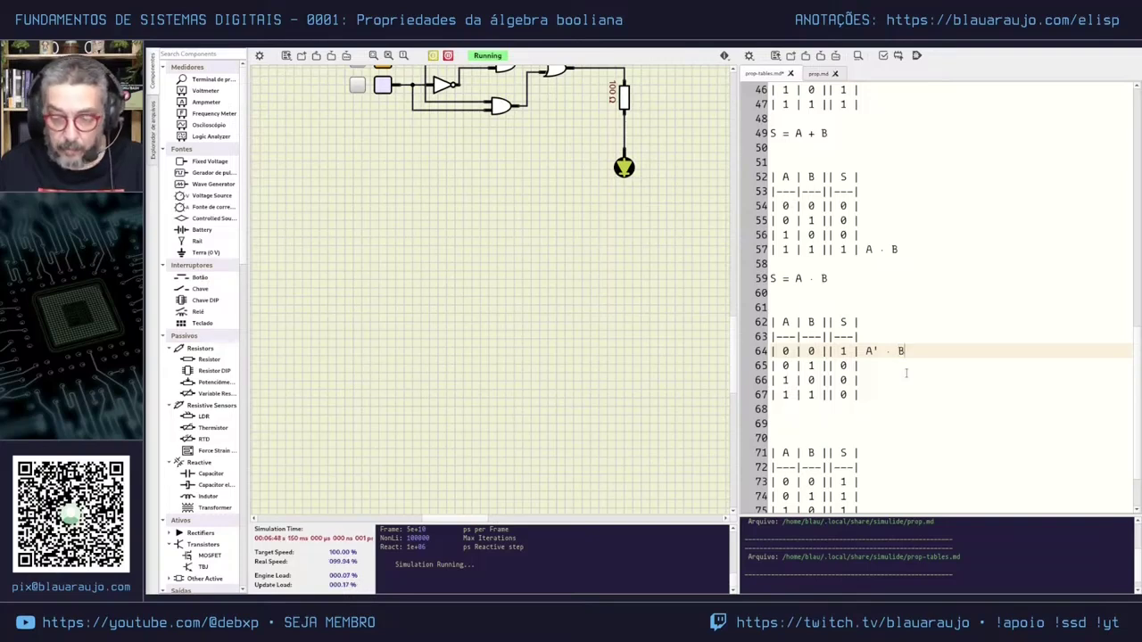
type("'")
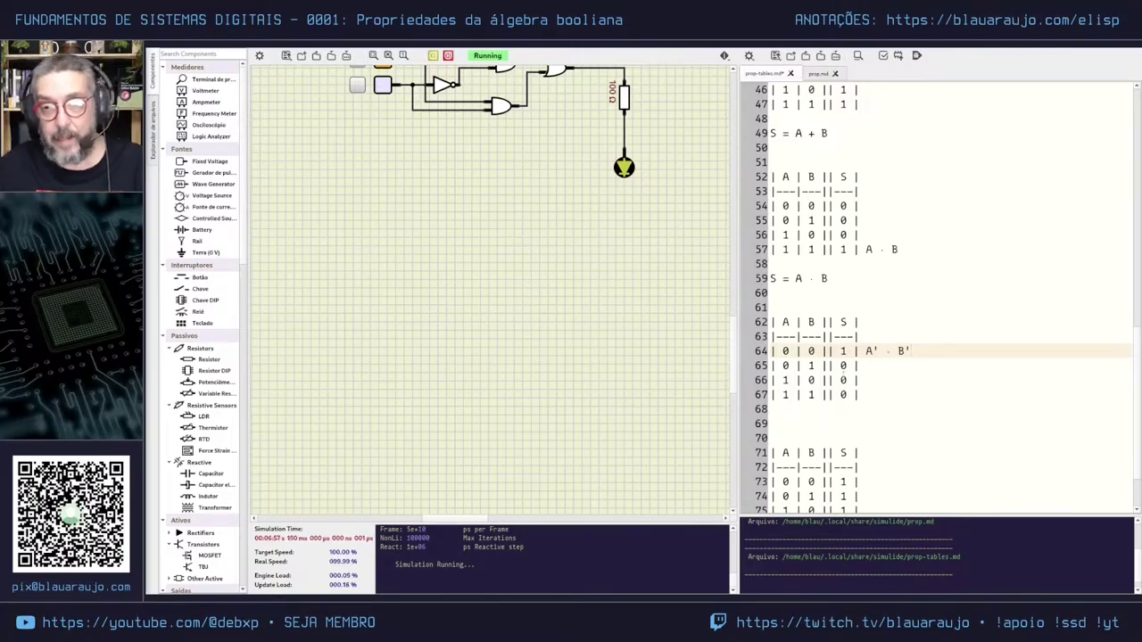
scroll(1139, 380, "up", 2)
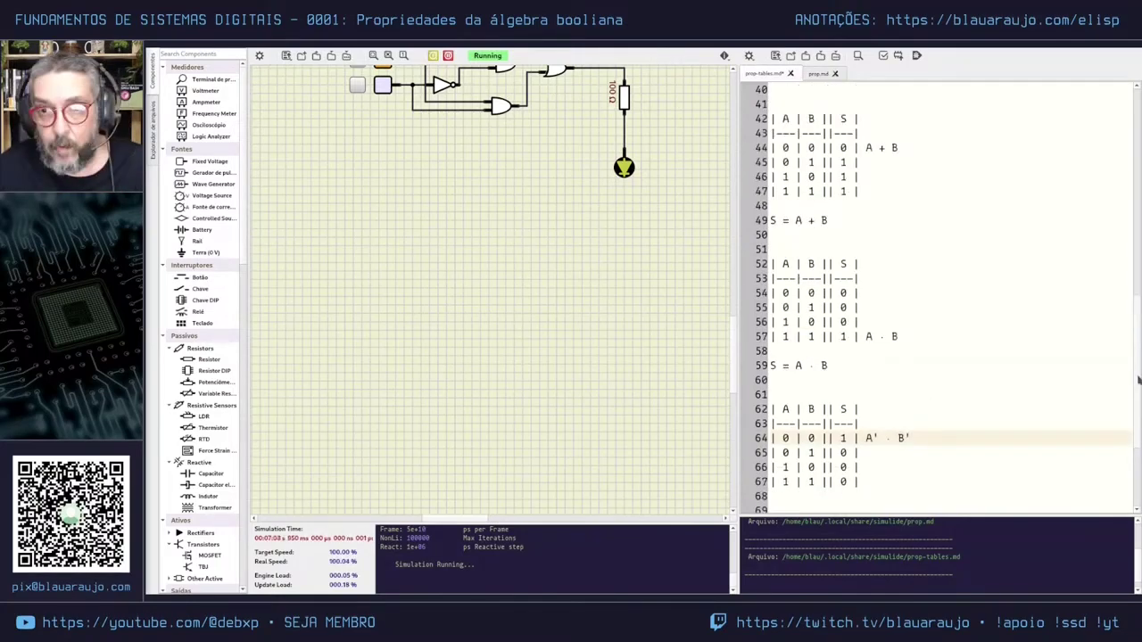
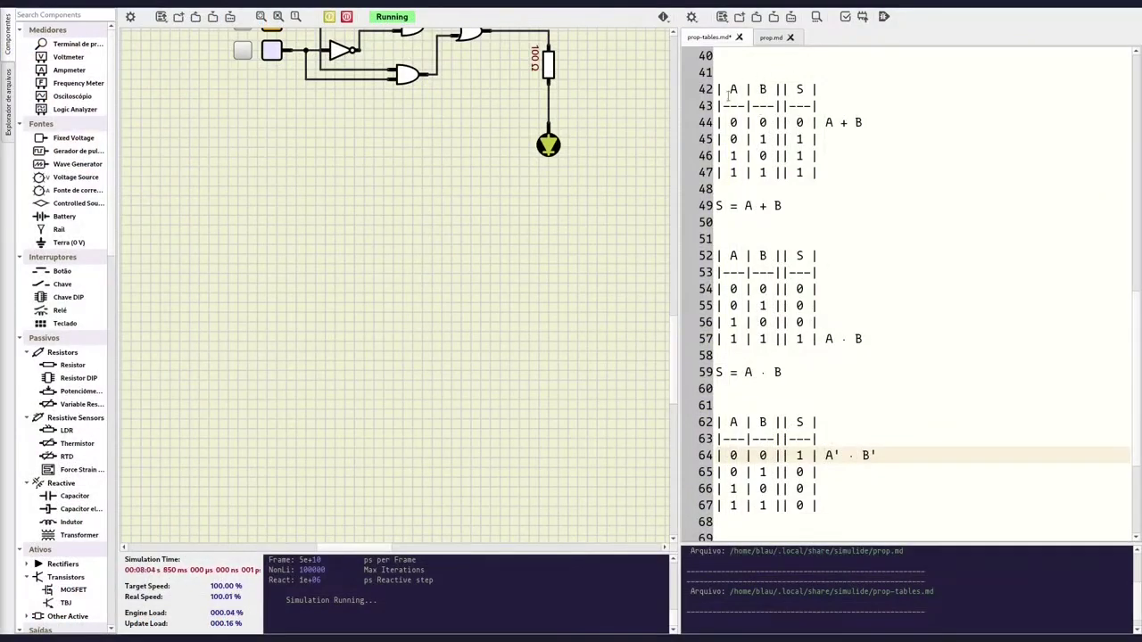
Append " = (A + B)'" after A' · B' on line 64 of the third table.
left_click_drag(721, 107, 873, 123)
key("Left")
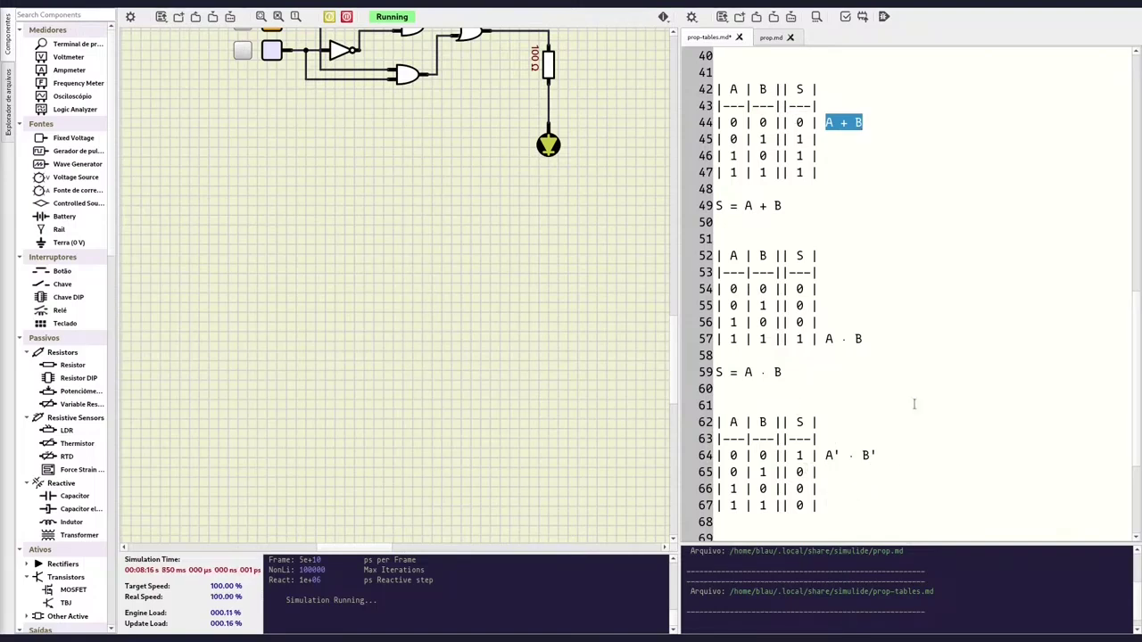
left_click(743, 204)
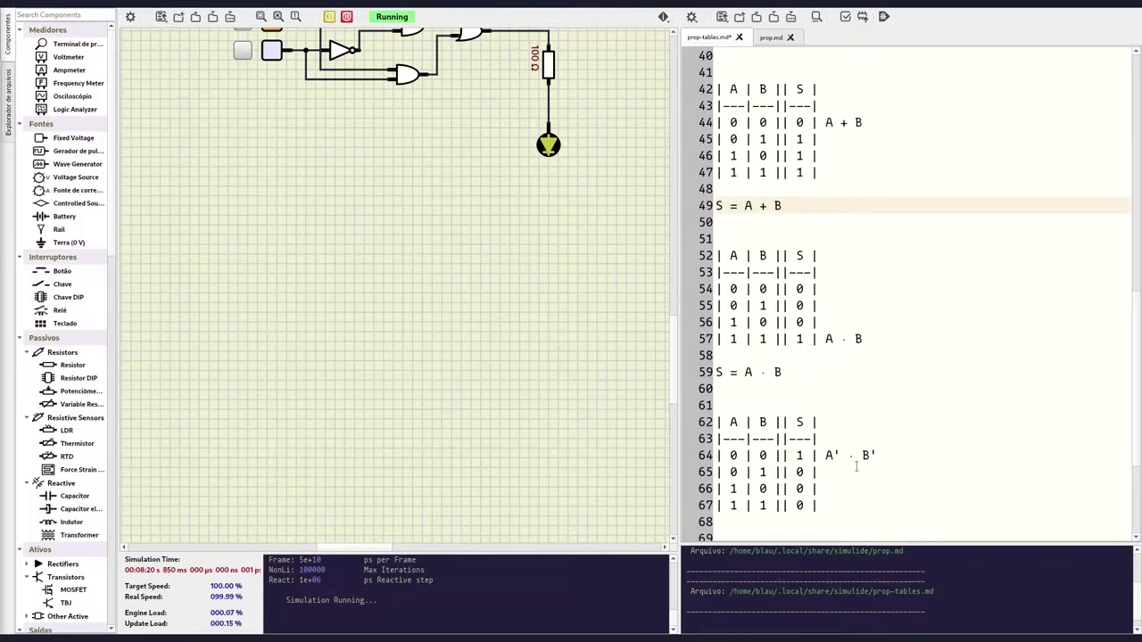
left_click(907, 453)
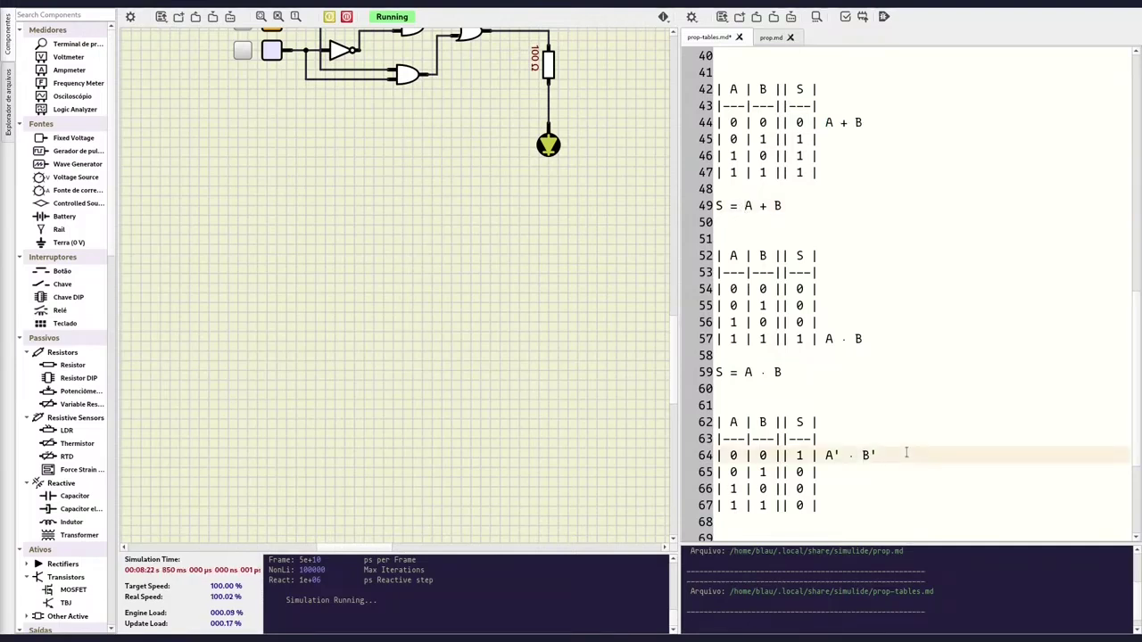
type(" = (A ")
type("+ B")
type(")")
type("'")
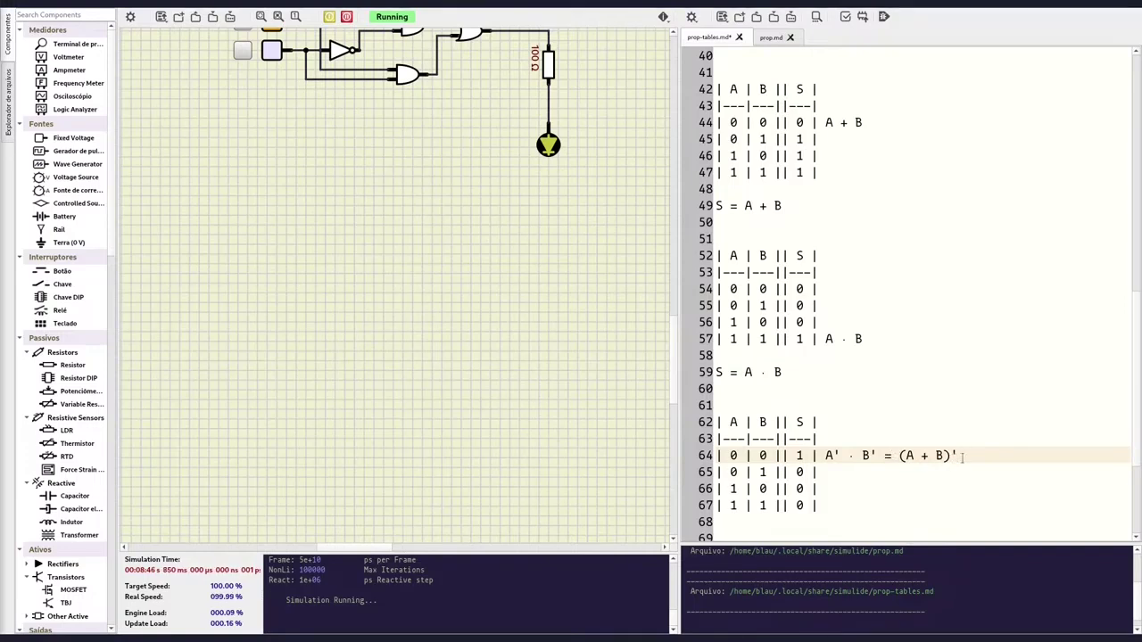
Annotate the last table's 1 1 → 0 row on line 76 with A' + B'.
scroll(921, 390, "down", 2)
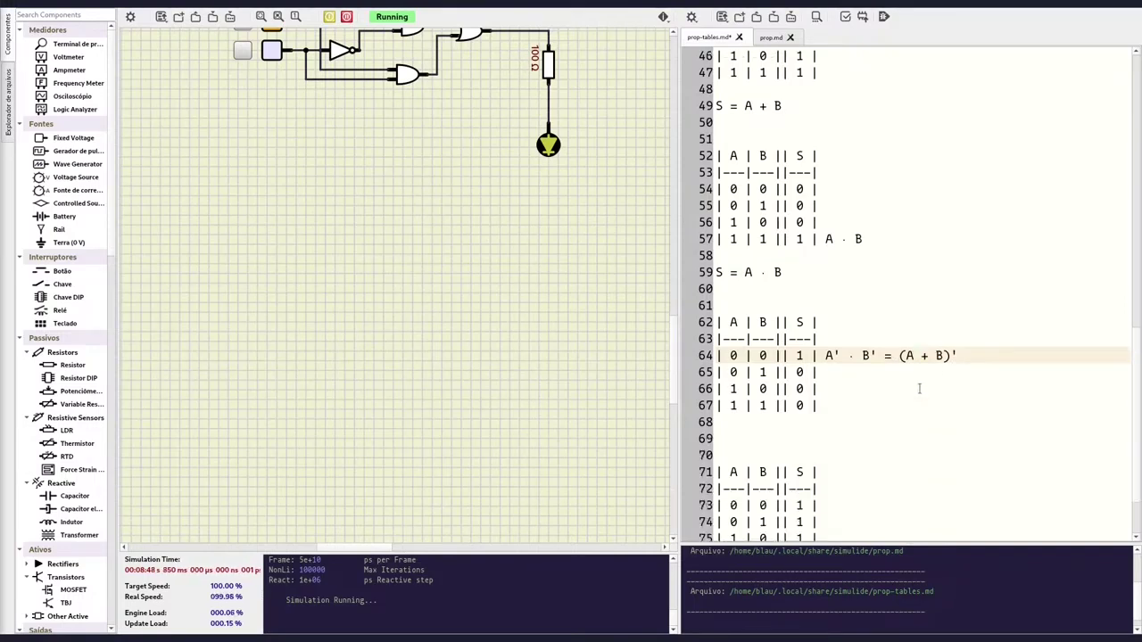
scroll(919, 389, "down", 1)
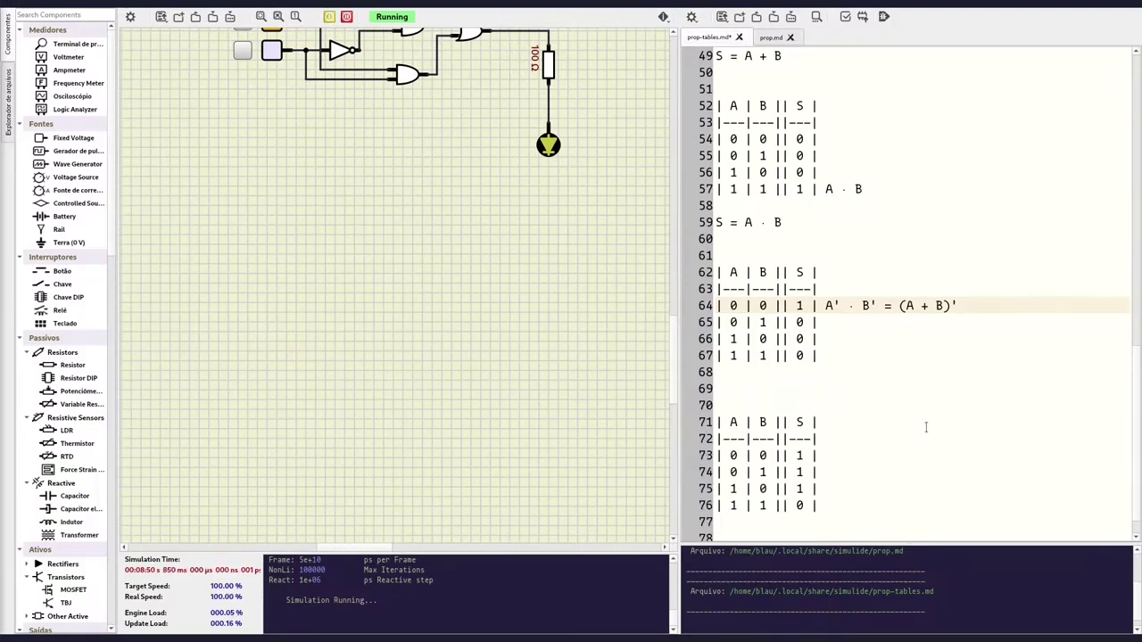
scroll(904, 406, "down", 1)
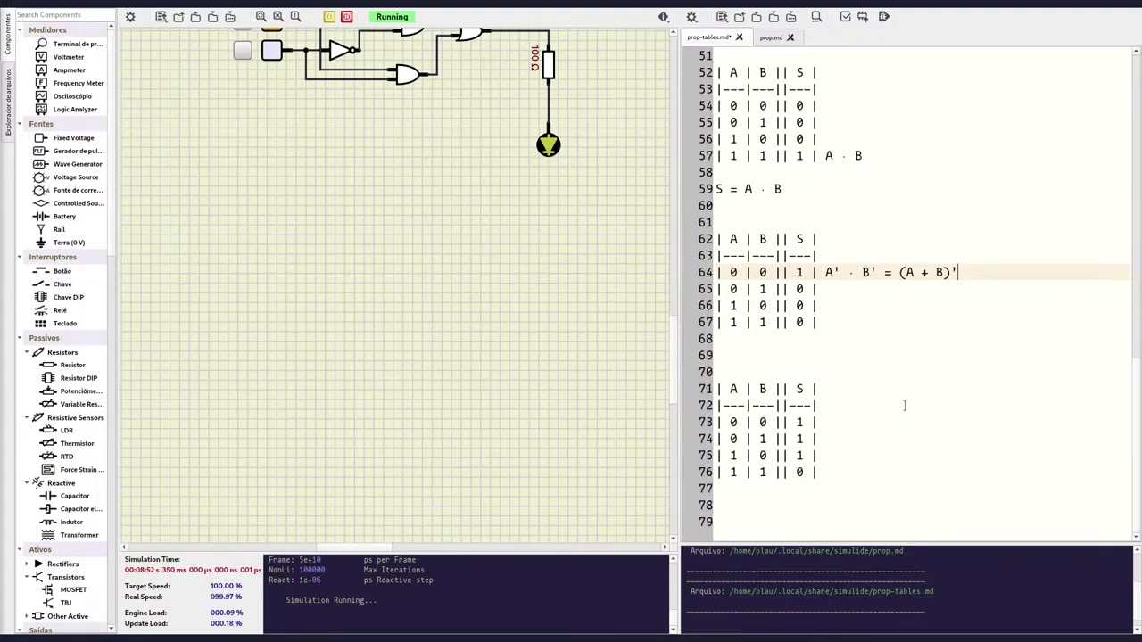
left_click(810, 471)
double_click(800, 470)
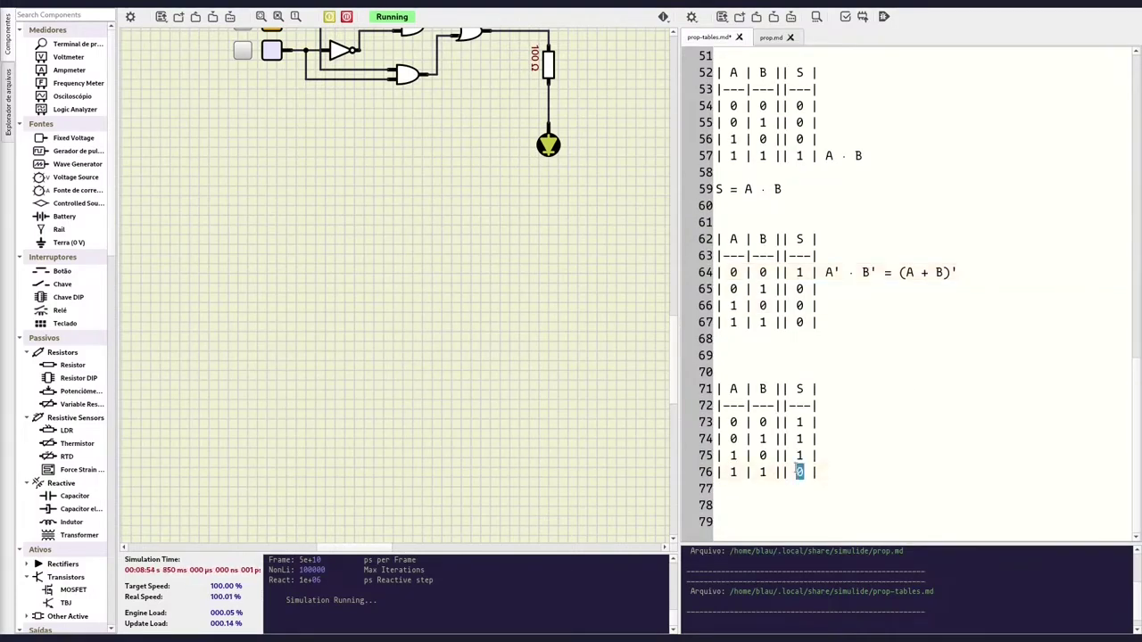
left_click(840, 477)
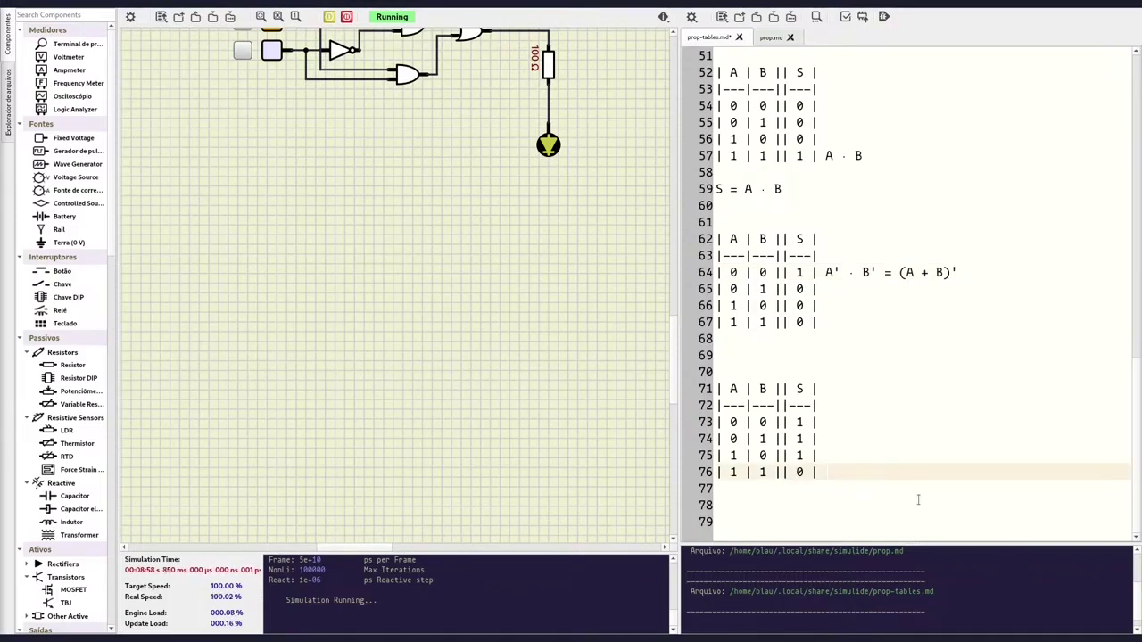
double_click(741, 473)
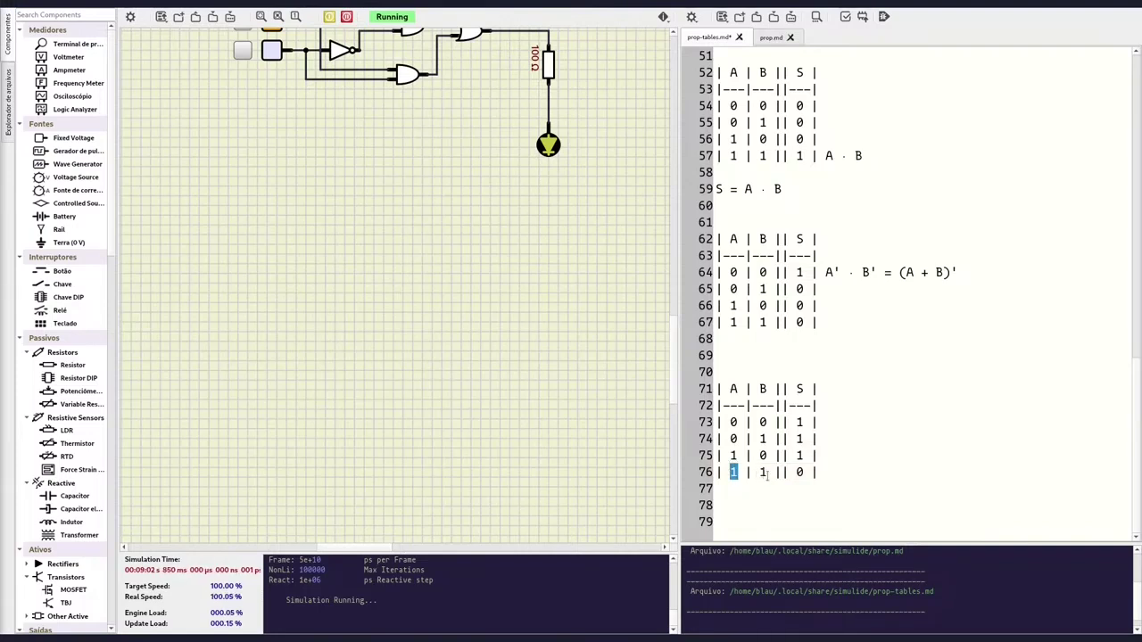
double_click(763, 473)
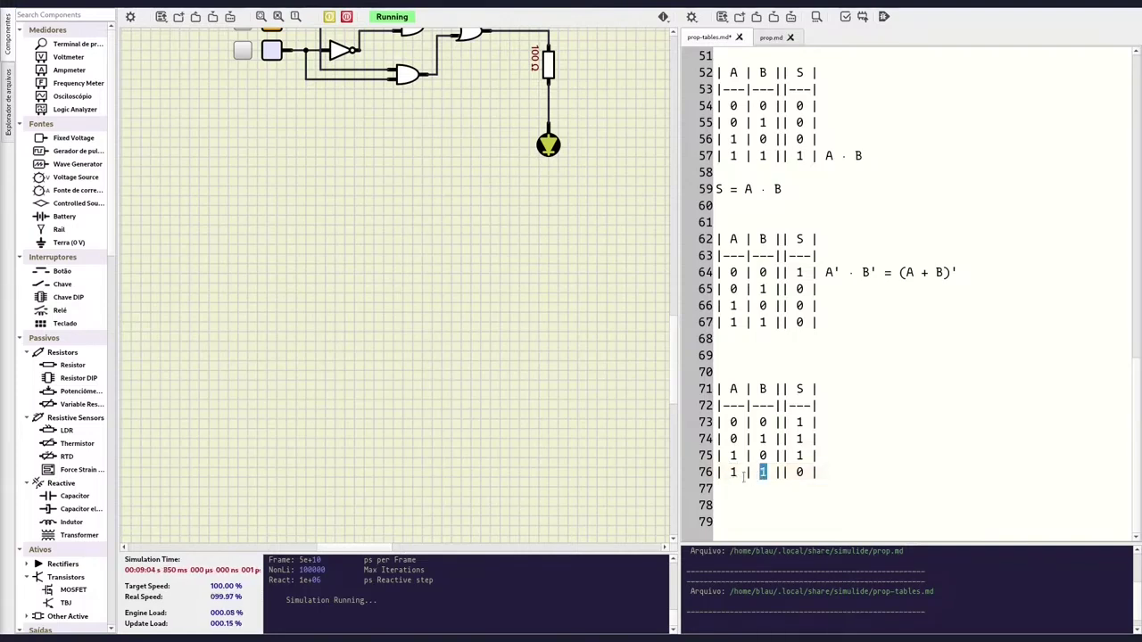
left_click(862, 474)
type("A")
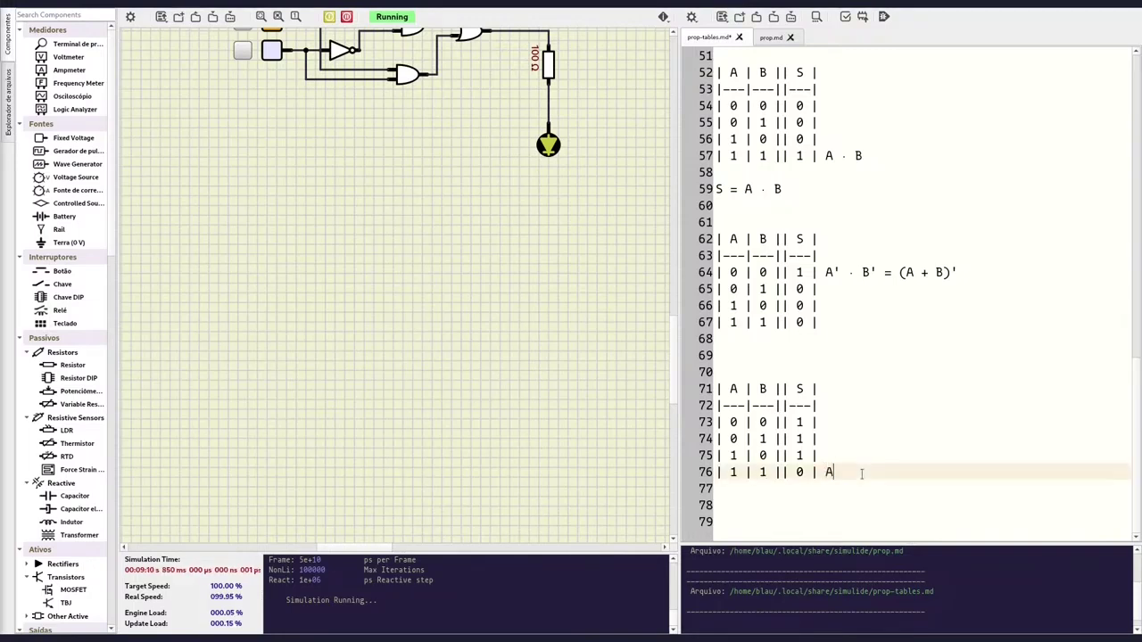
type("' ")
type("+ B")
type("'")
Extend line 76's expression to A' + B' = (A . B)'.
left_click_drag(746, 188, 783, 188)
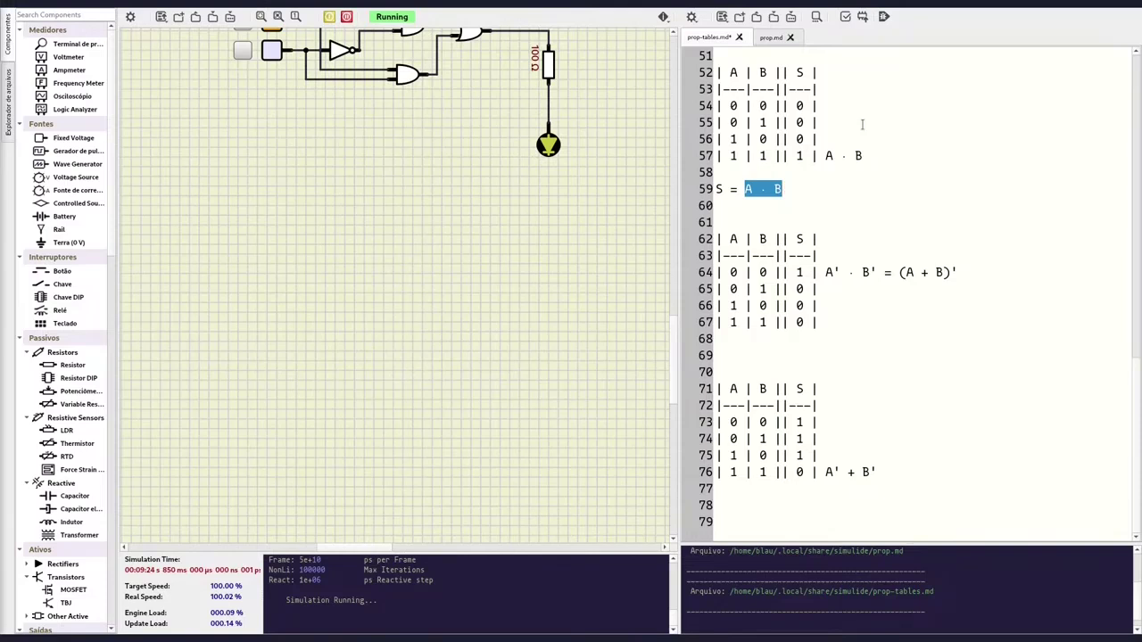
double_click(799, 106)
double_click(800, 122)
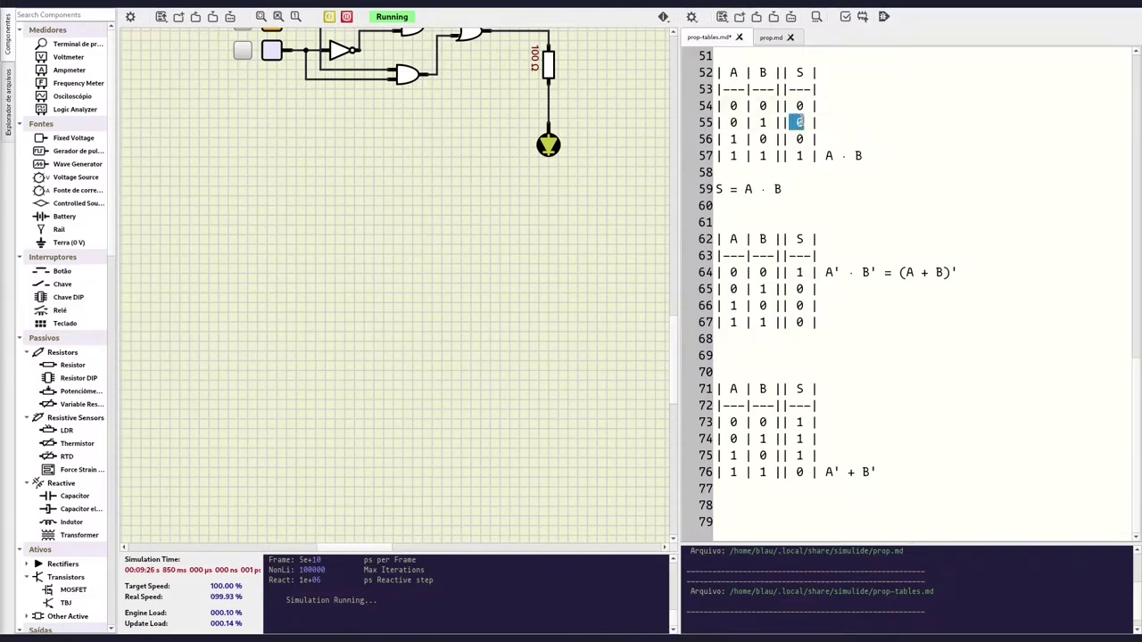
double_click(799, 139)
double_click(799, 155)
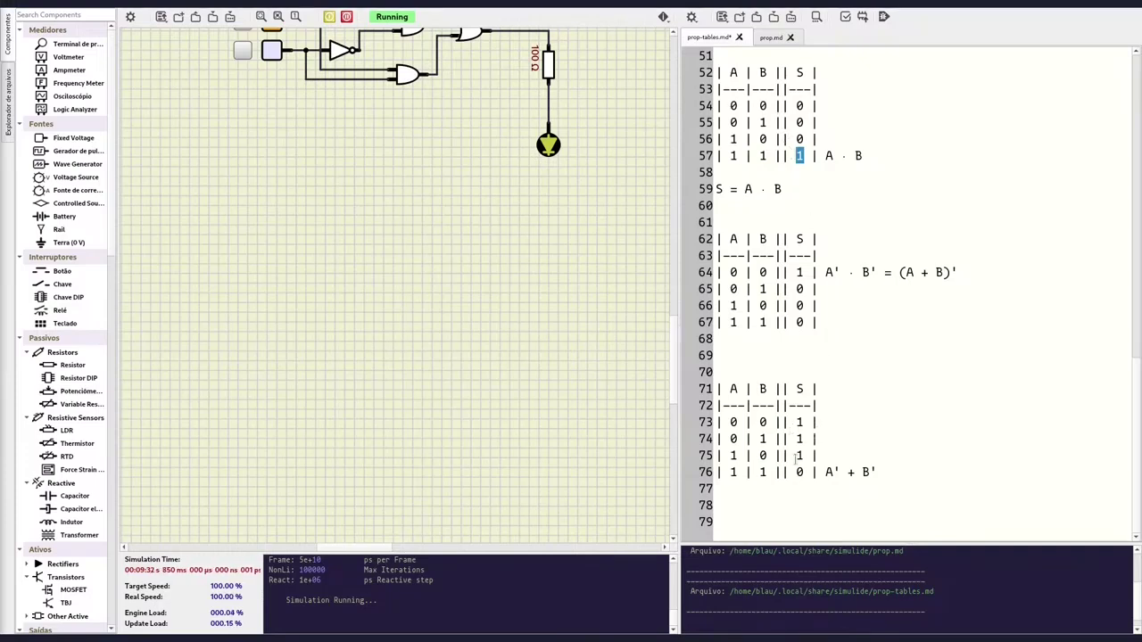
left_click(947, 478)
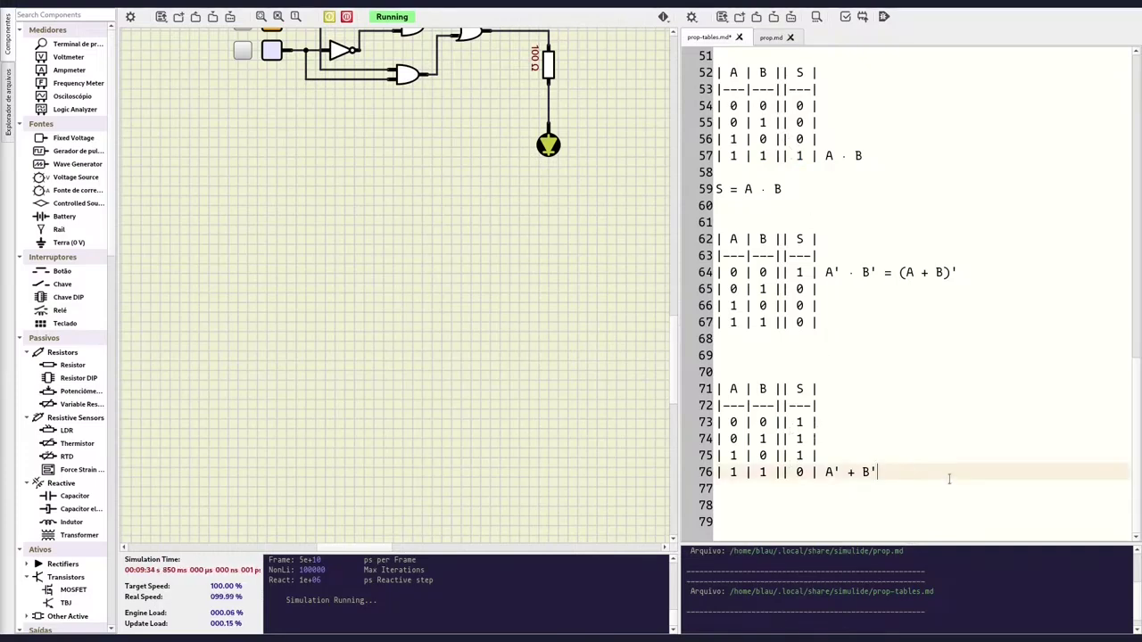
type("=")
type(" (")
type(".")
type(" B)'")
Label line 76's expression NAND and line 64's expression NOR.
left_click_drag(901, 473, 952, 474)
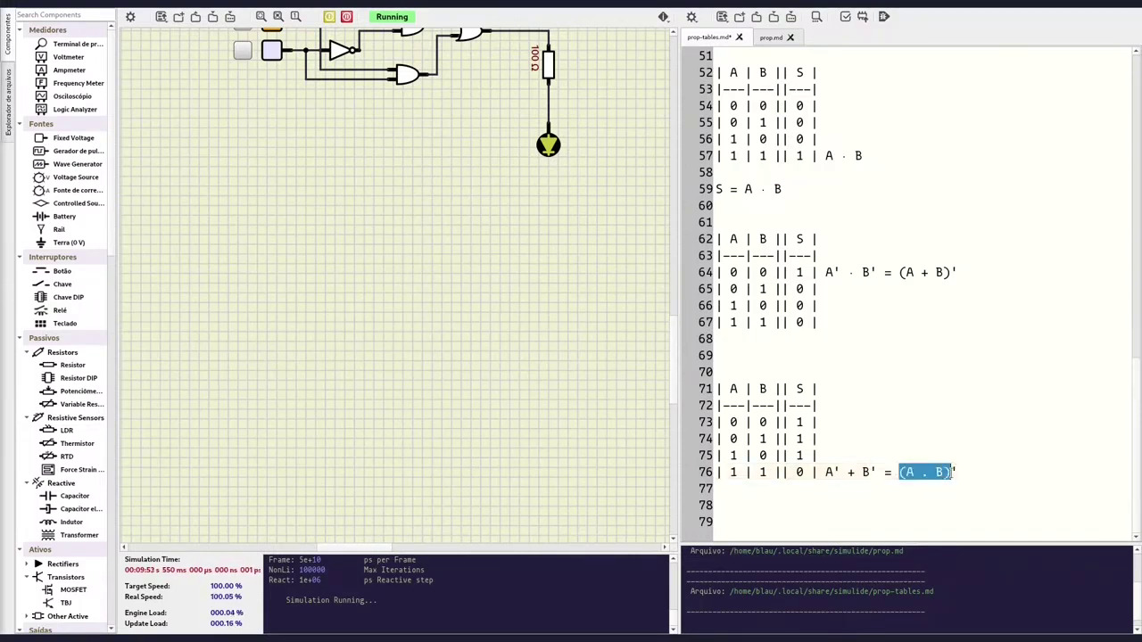
left_click(1032, 476)
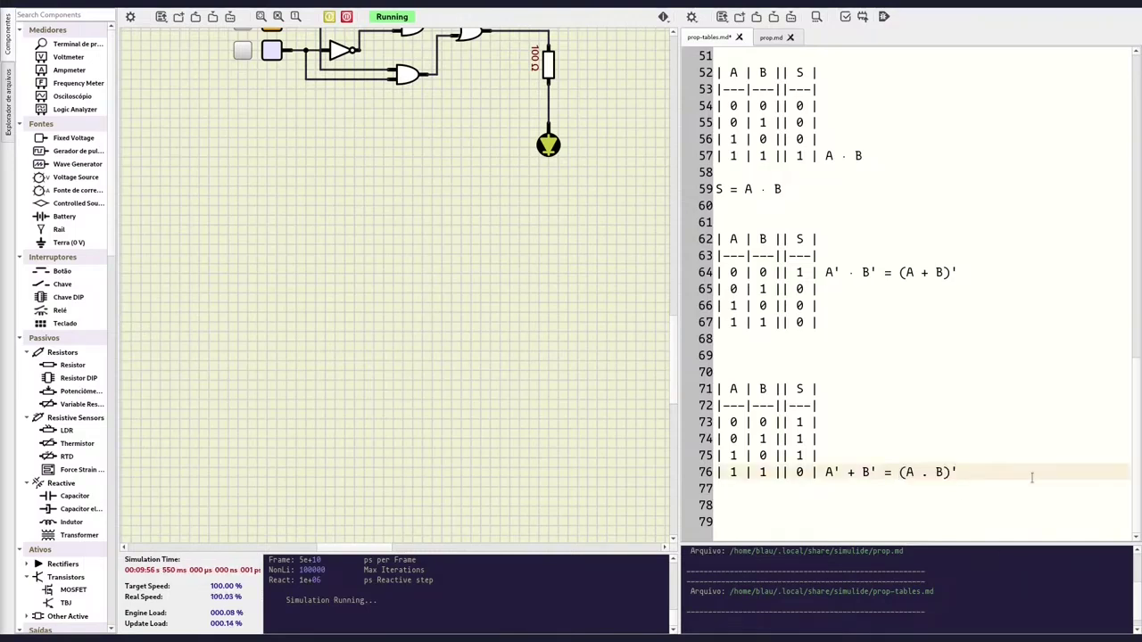
type(" NAND")
left_click(1001, 271)
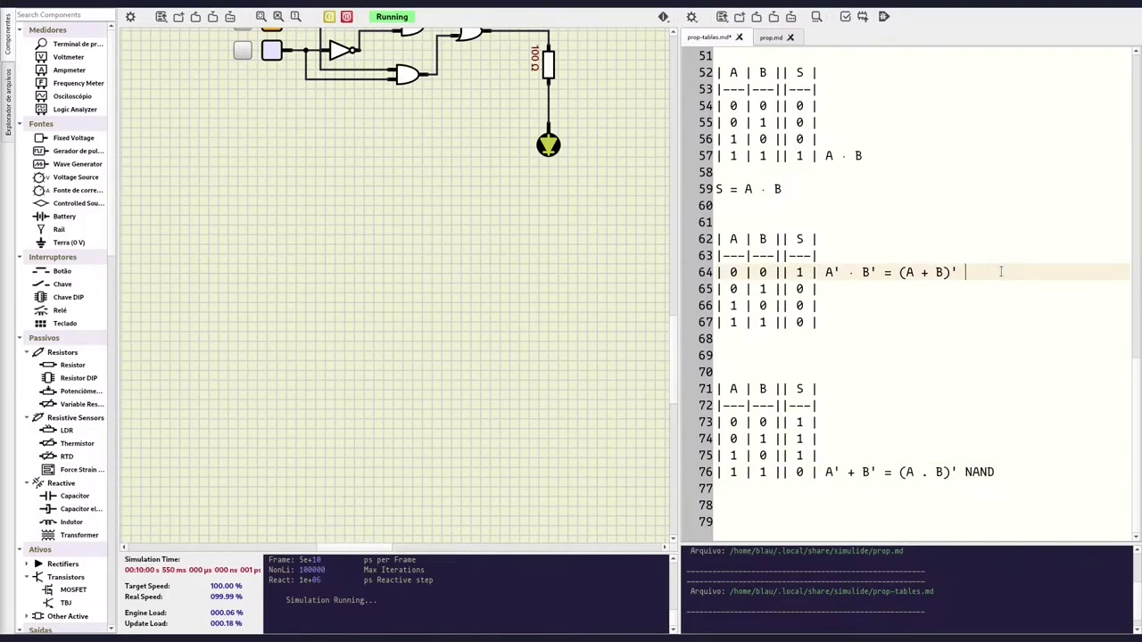
type("NOR")
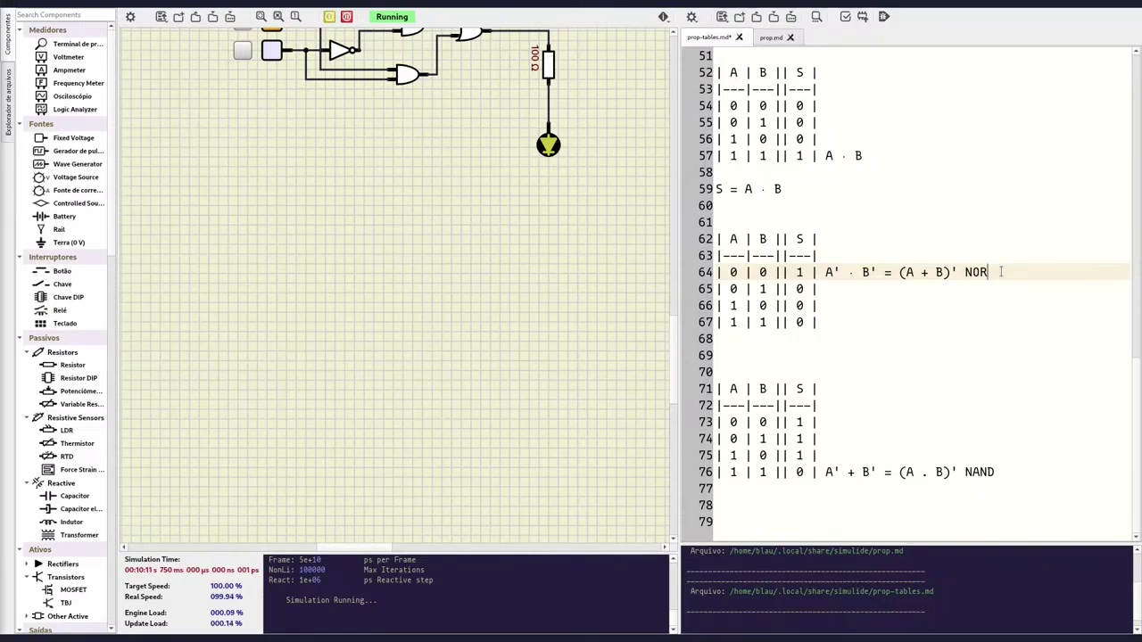
Insert '=' before NOR on line 64 and before NAND on line 76.
left_click(965, 273)
type("=")
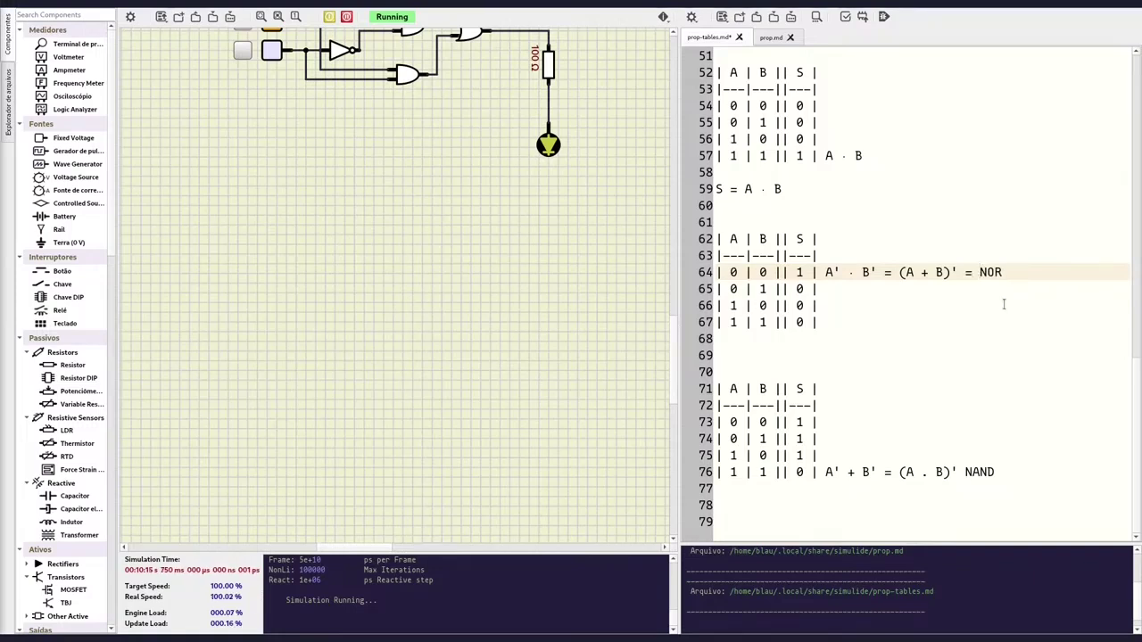
key("Down")
key("Down")
key("Down")
key("Down")
key("Down")
key("Down")
key("Down")
key("Down")
key("Down")
key("Down")
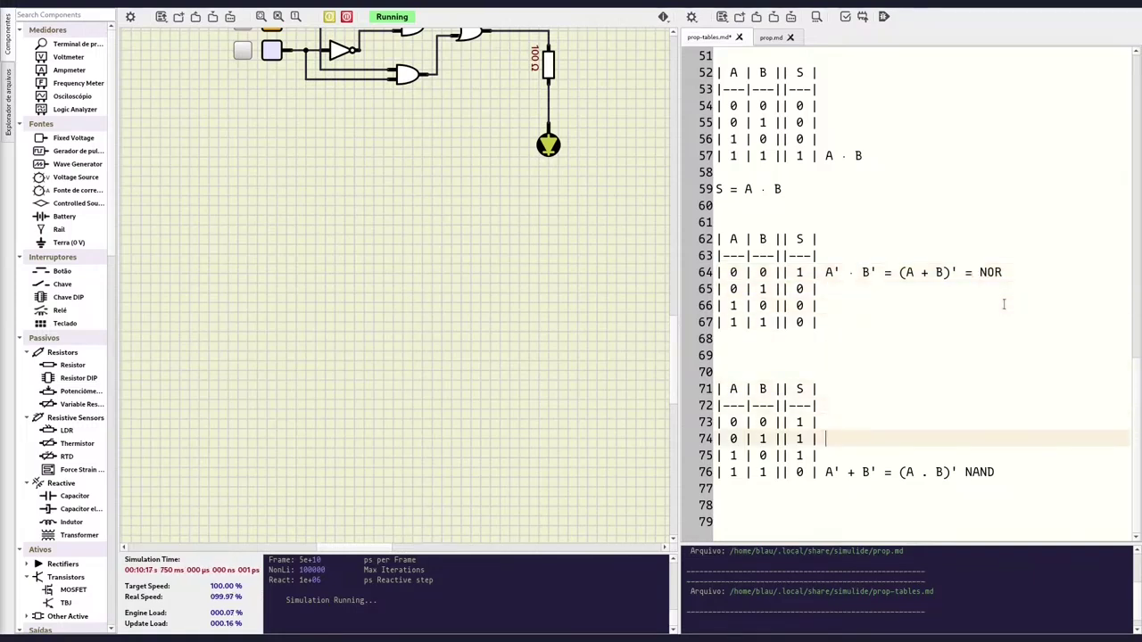
key("Down")
key("Down")
key("Left")
key("Left")
type("=")
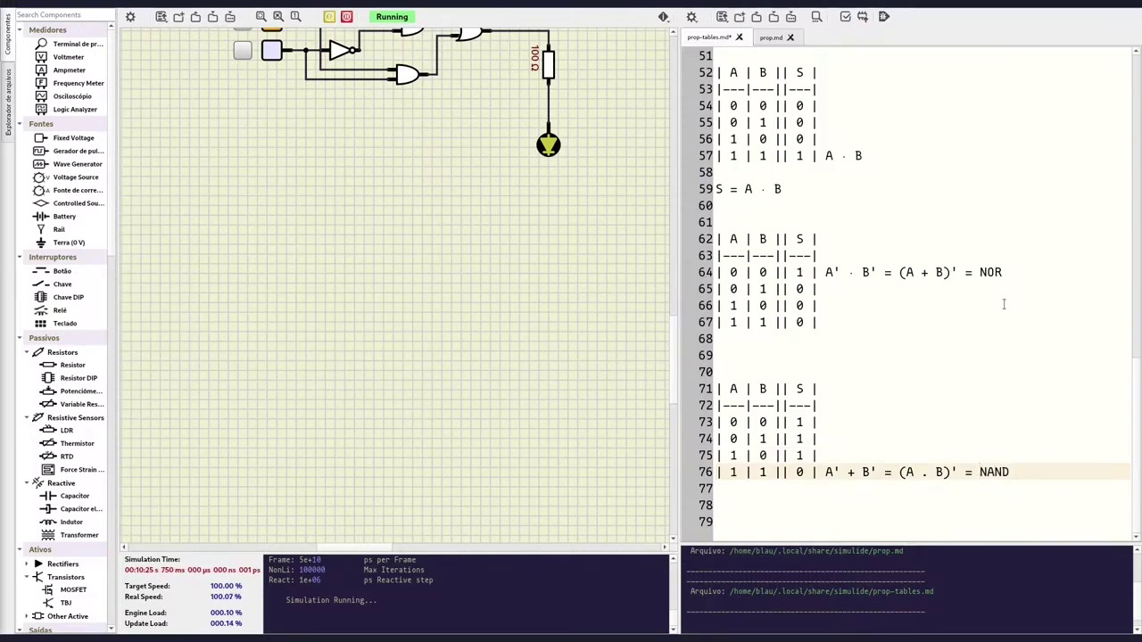
Add the title 'Teorema de De Morgan' on line 69 above the last table.
left_click(1001, 356)
type("Teo")
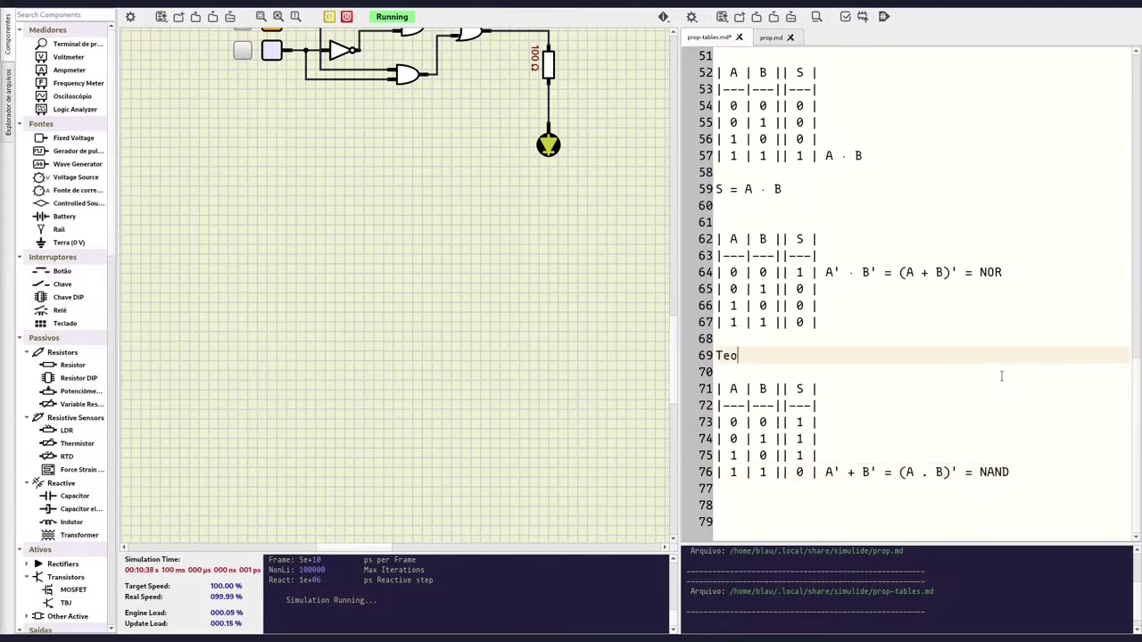
type("rema de")
type(" De Morg")
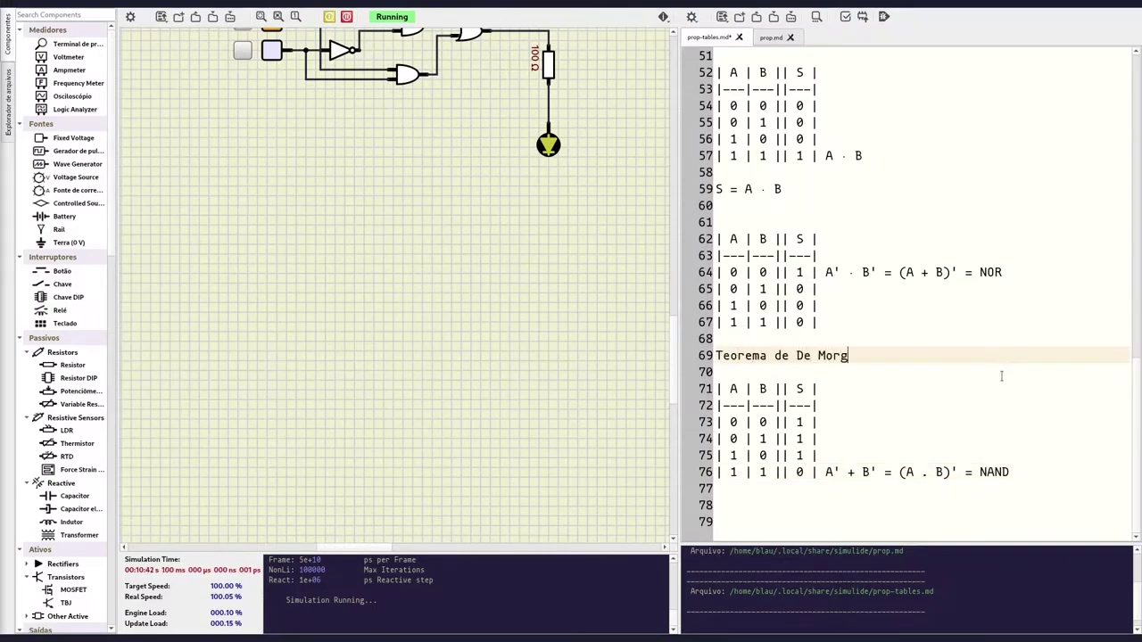
type("an")
key("alt+Tab")
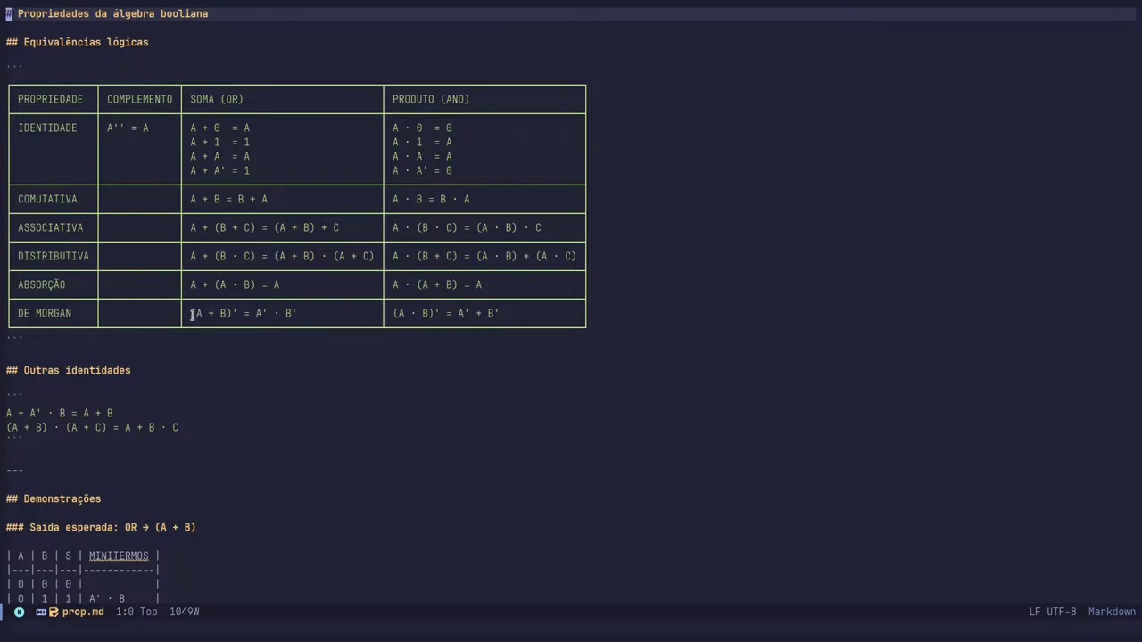
left_click_drag(191, 314, 229, 313)
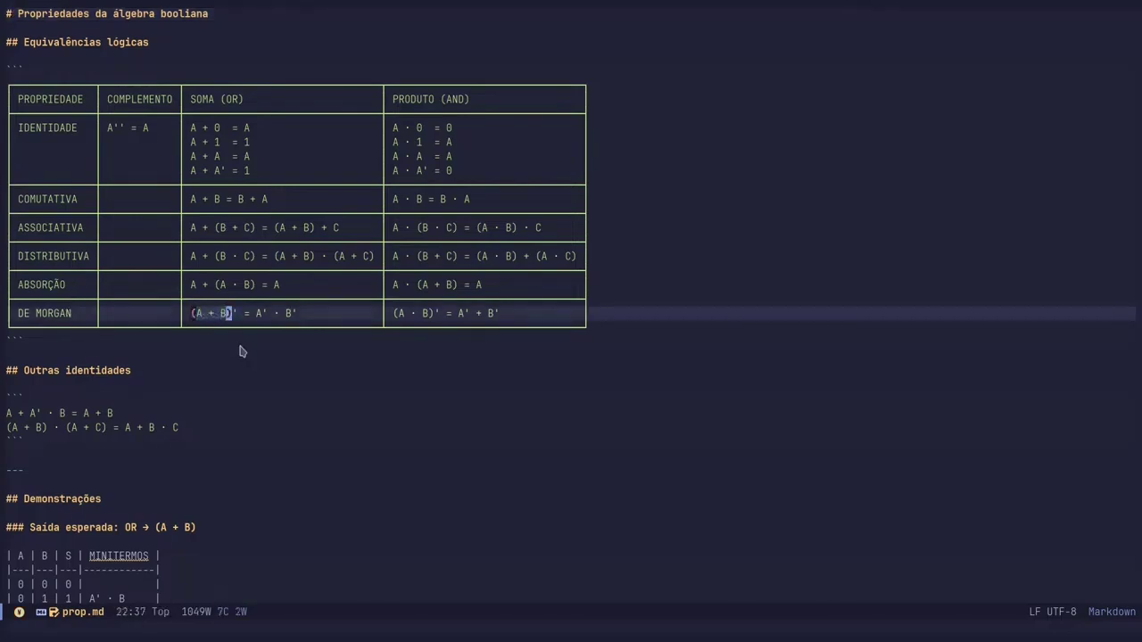
left_click(235, 314)
key("l")
key("l")
key("l")
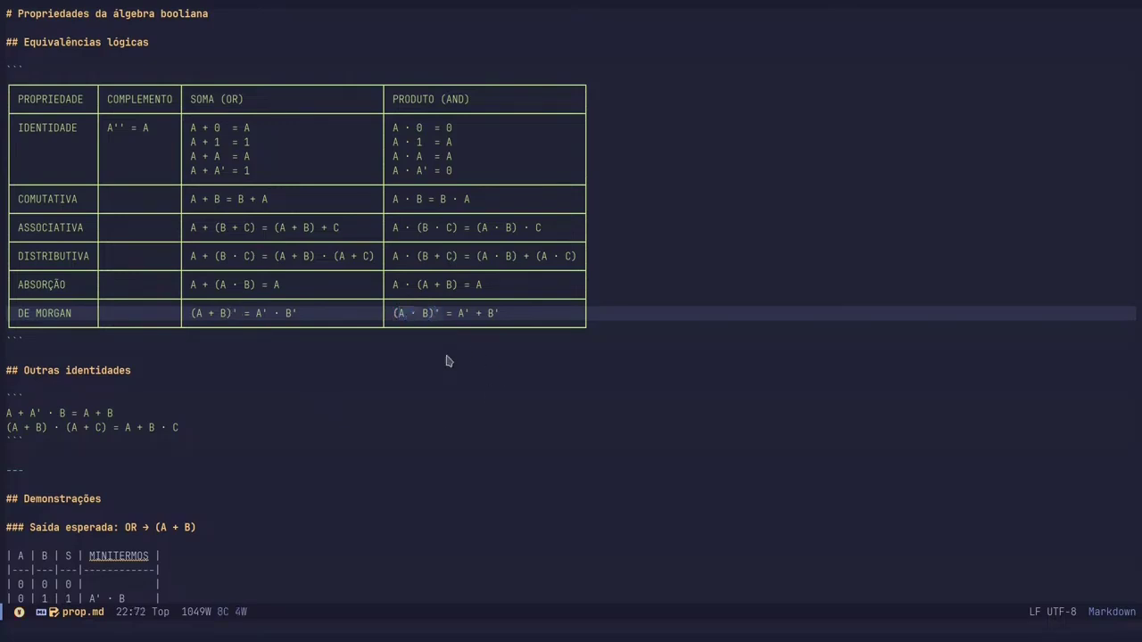
left_click(457, 313)
key("v")
key("l")
key("l")
key("l")
key("l")
key("l")
key("l")
Copy the AND gate and inverters and paste them below the XOR circuit.
left_click(568, 384)
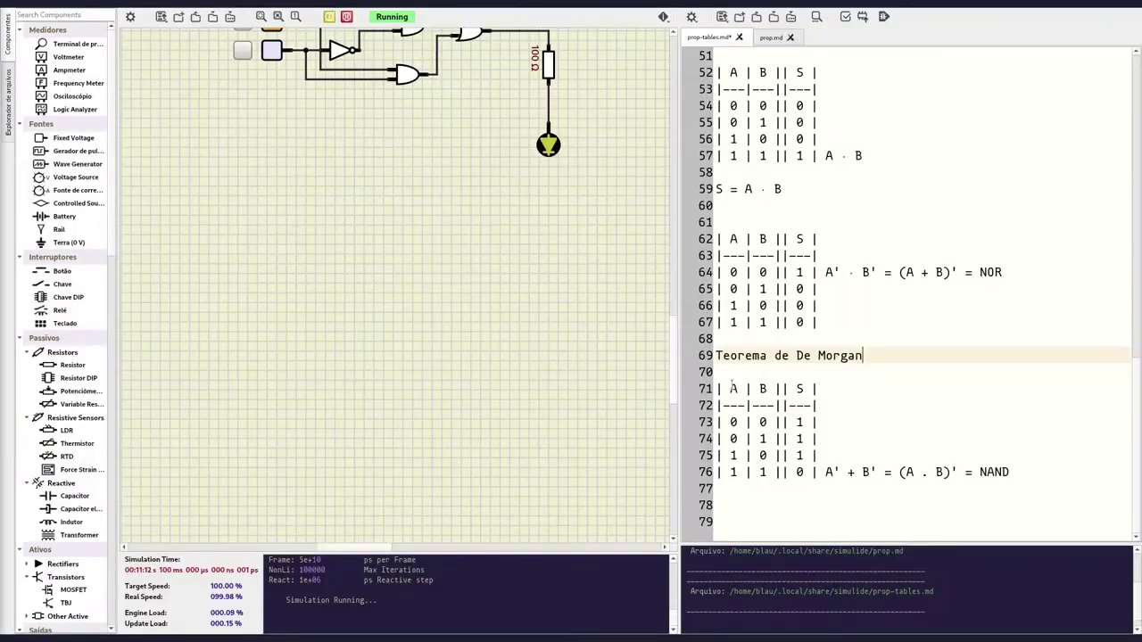
scroll(437, 232, "up", 3)
scroll(436, 232, "down", 3)
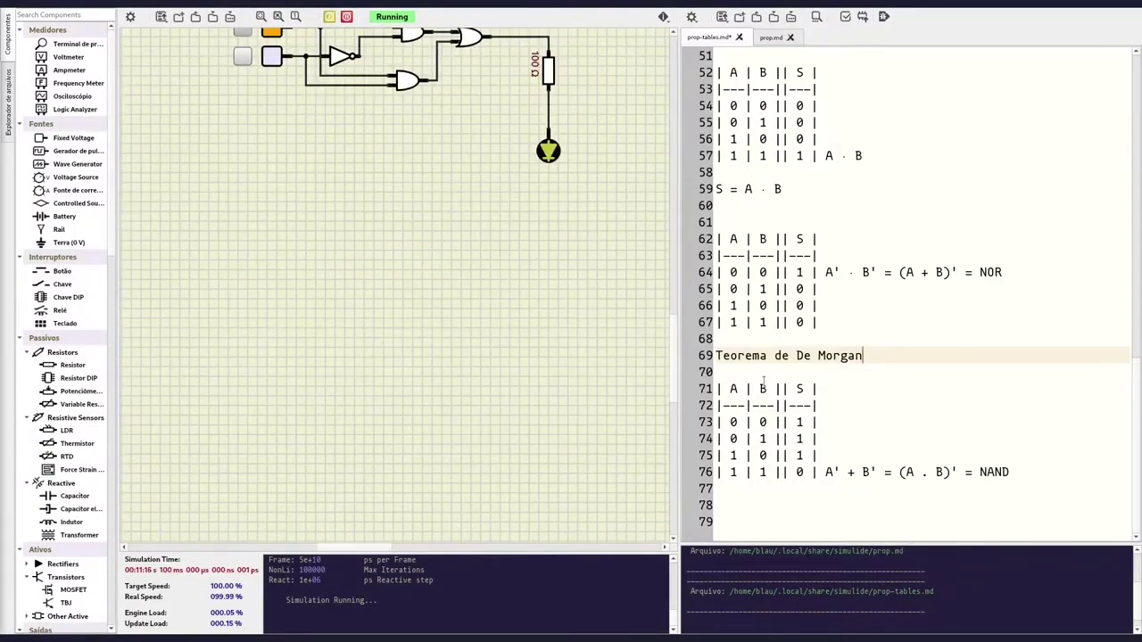
scroll(336, 209, "up", 3)
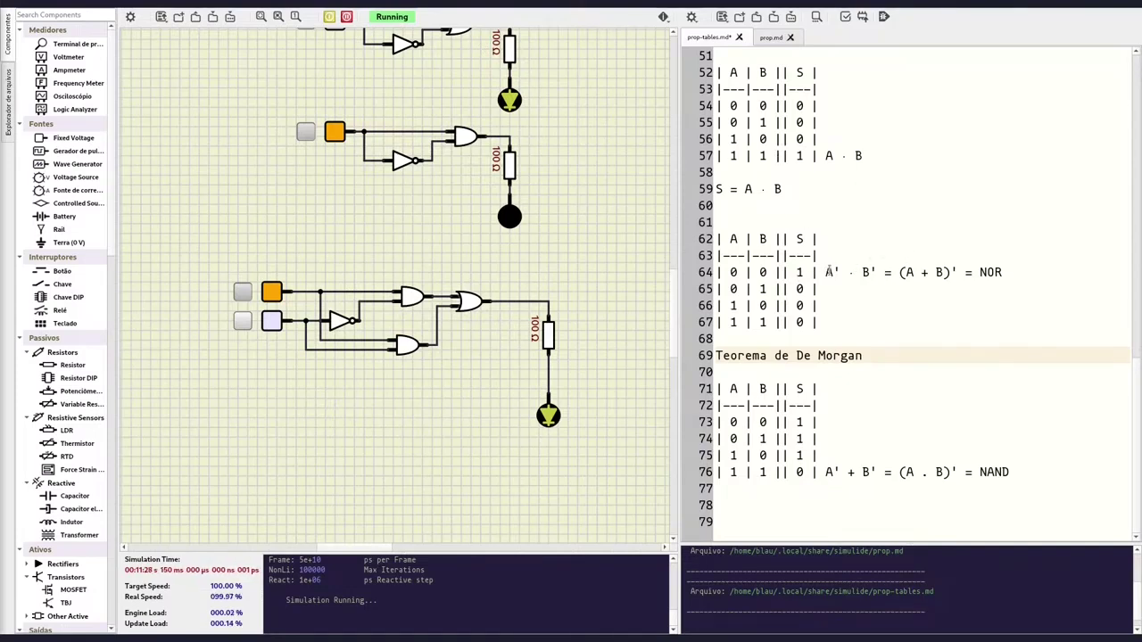
right_click(406, 346)
left_click(464, 359)
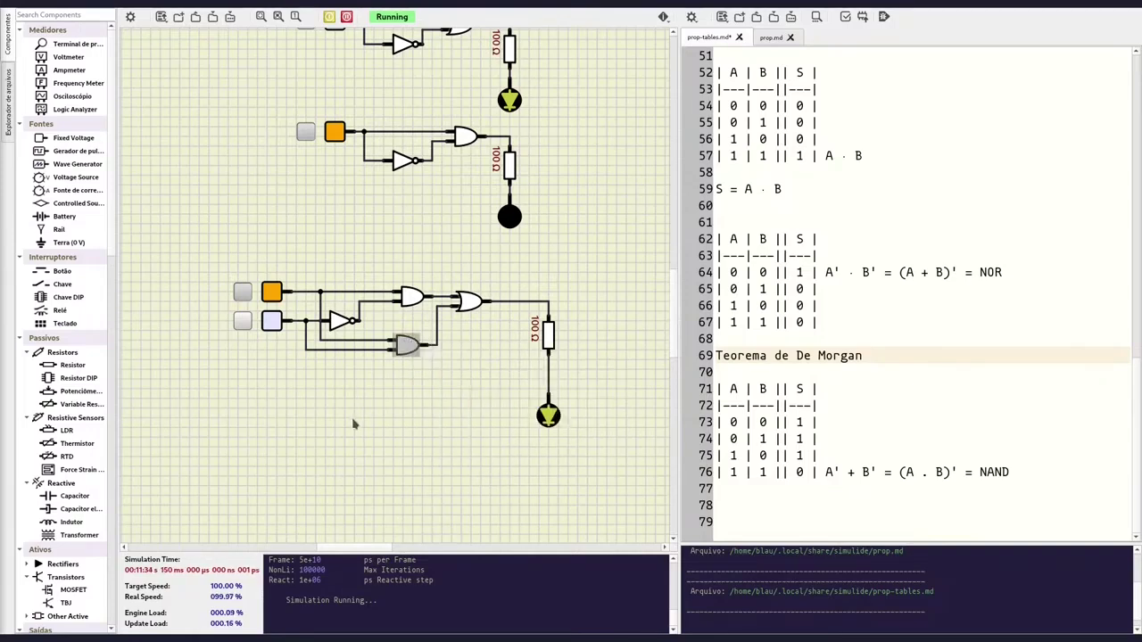
key("ctrl+v")
right_click(344, 323)
left_click(375, 335)
key("ctrl+v")
key("ctrl+v")
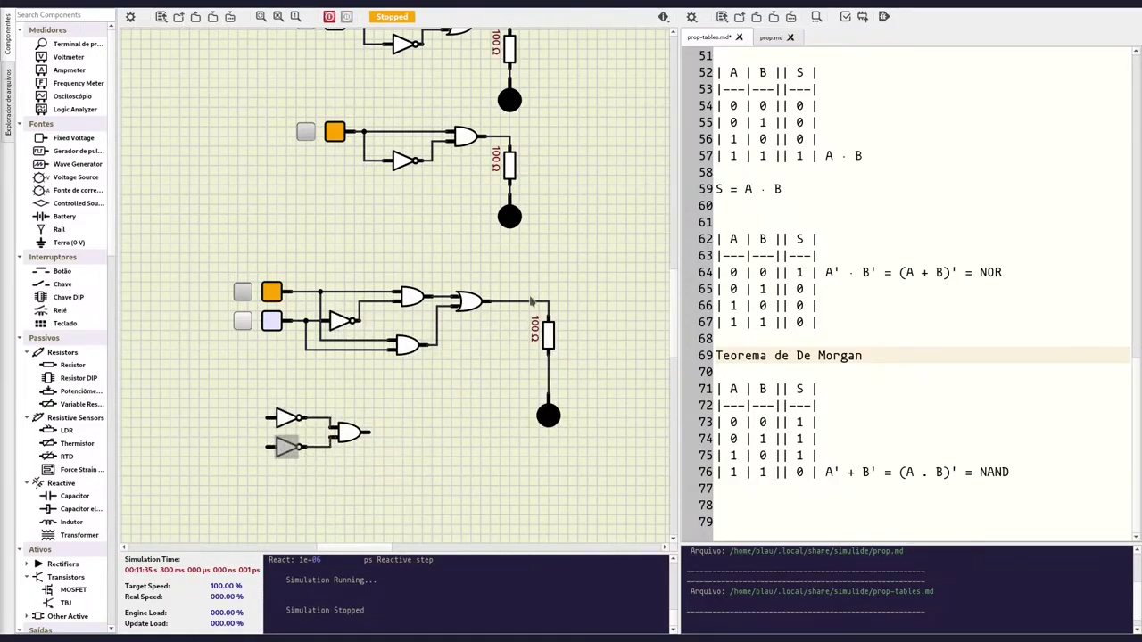
Place the resistor, ground and two input switches for the new circuit, then start simulating.
key("ctrl+v")
left_click_drag(489, 447, 382, 487)
key("ctrl+v")
left_click_drag(206, 361, 260, 423)
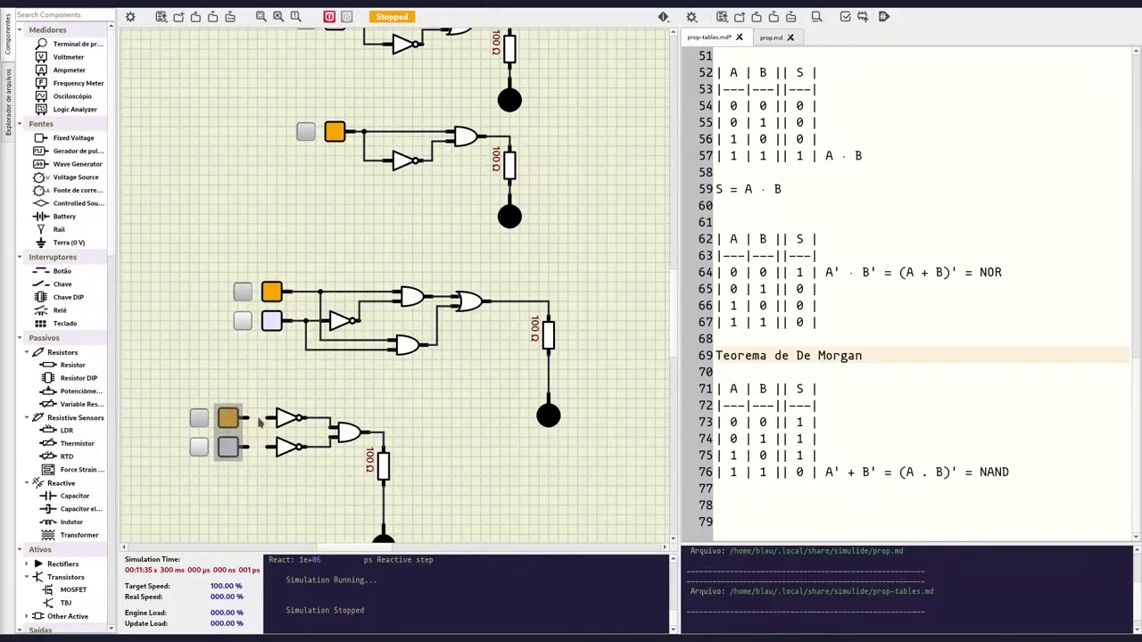
left_click(248, 419)
scroll(248, 419, "up", 3)
left_click(196, 387)
key("Delete")
scroll(246, 491, "down", 2)
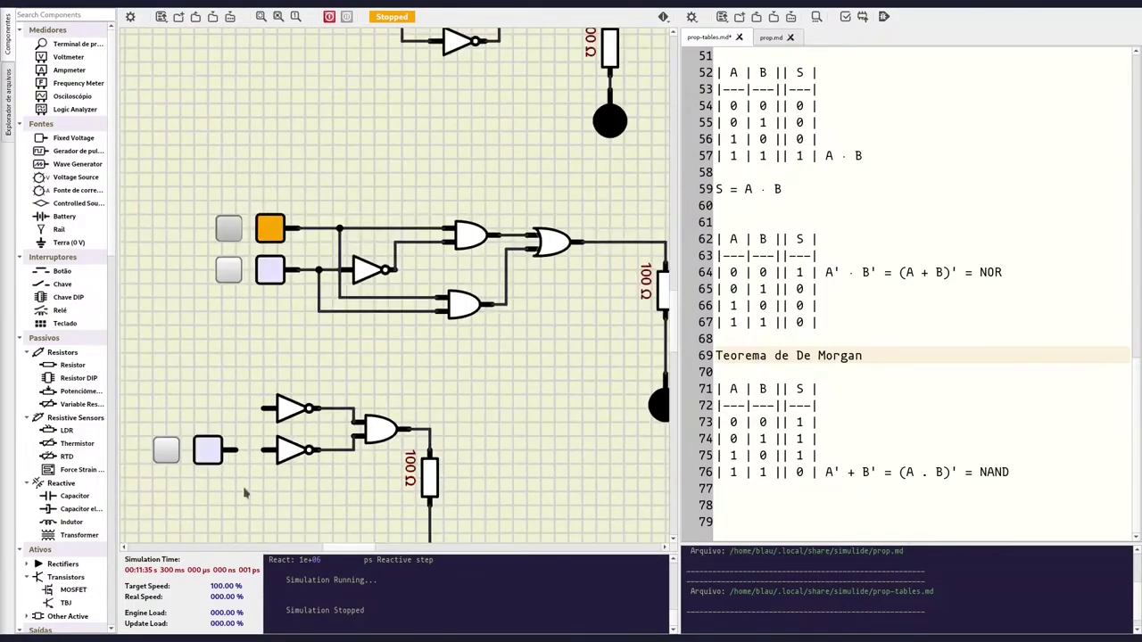
key("ctrl+z")
scroll(473, 384, "down", 3)
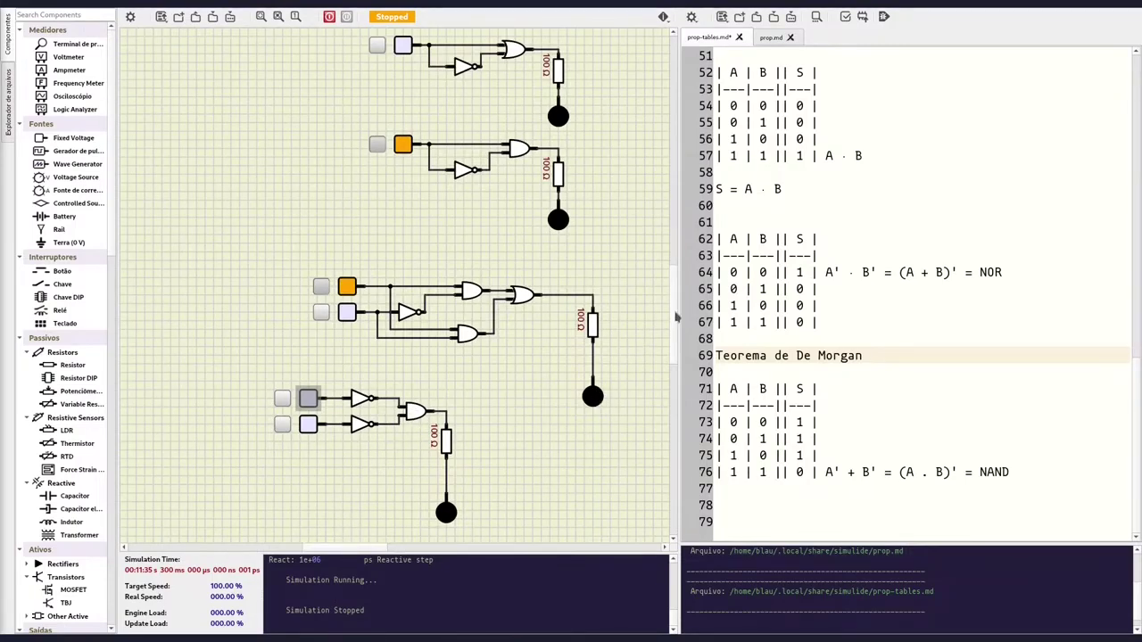
scroll(677, 317, "down", 1)
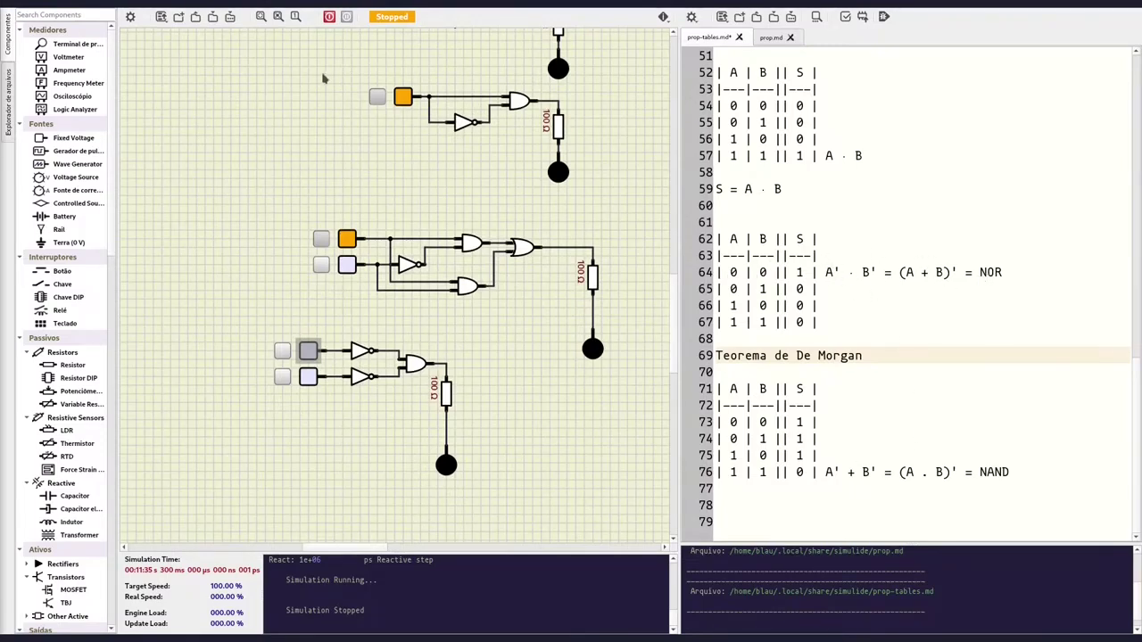
left_click(329, 16)
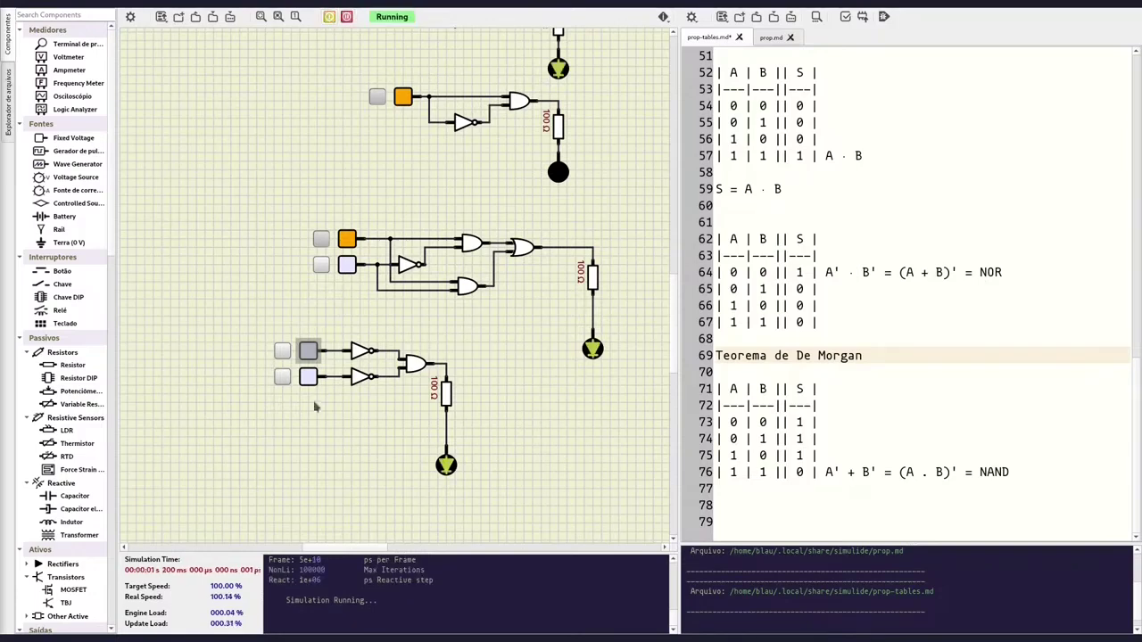
Test the inverted-input AND circuit's input combinations against line 64's table.
double_click(800, 268)
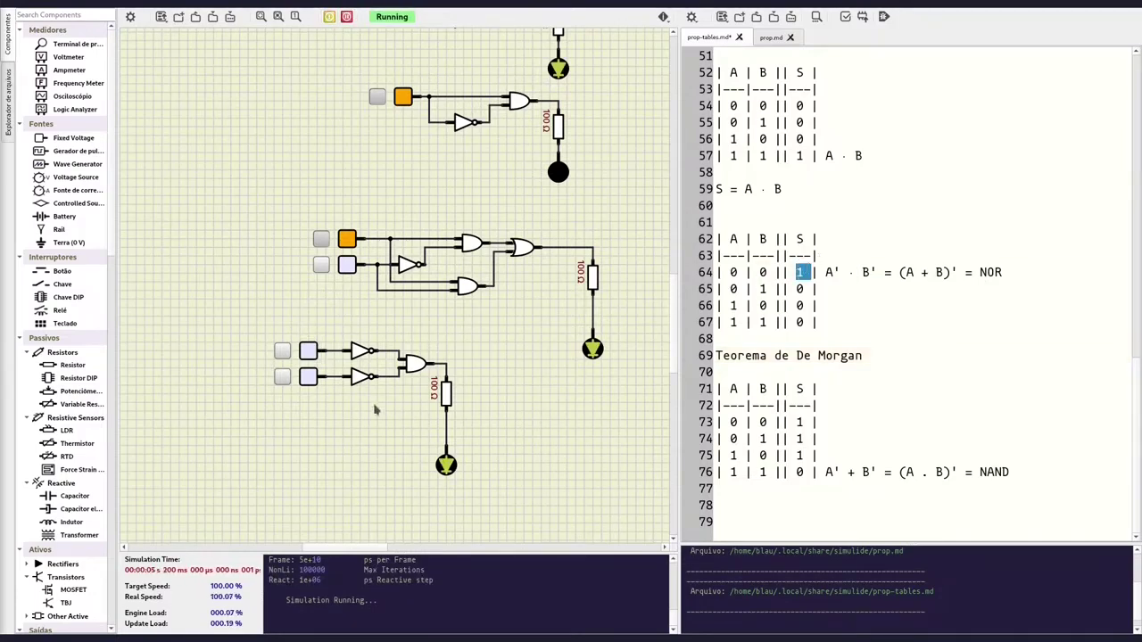
left_click(281, 351)
left_click(282, 376)
left_click(282, 354)
left_click(282, 378)
left_click(282, 351)
left_click(282, 376)
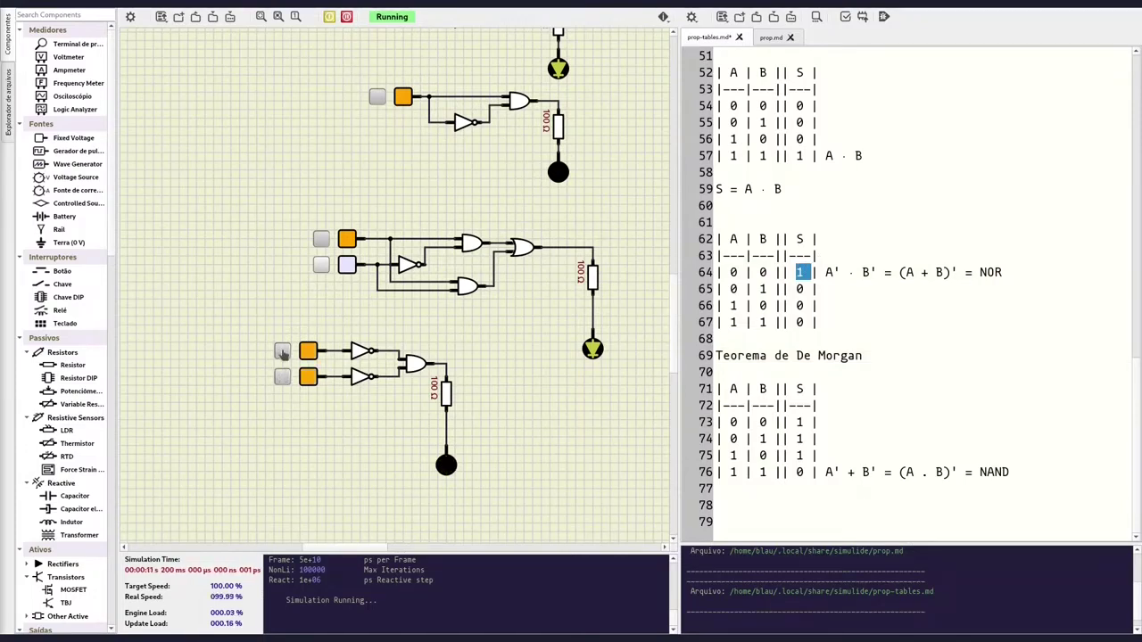
left_click(282, 352)
left_click(282, 351)
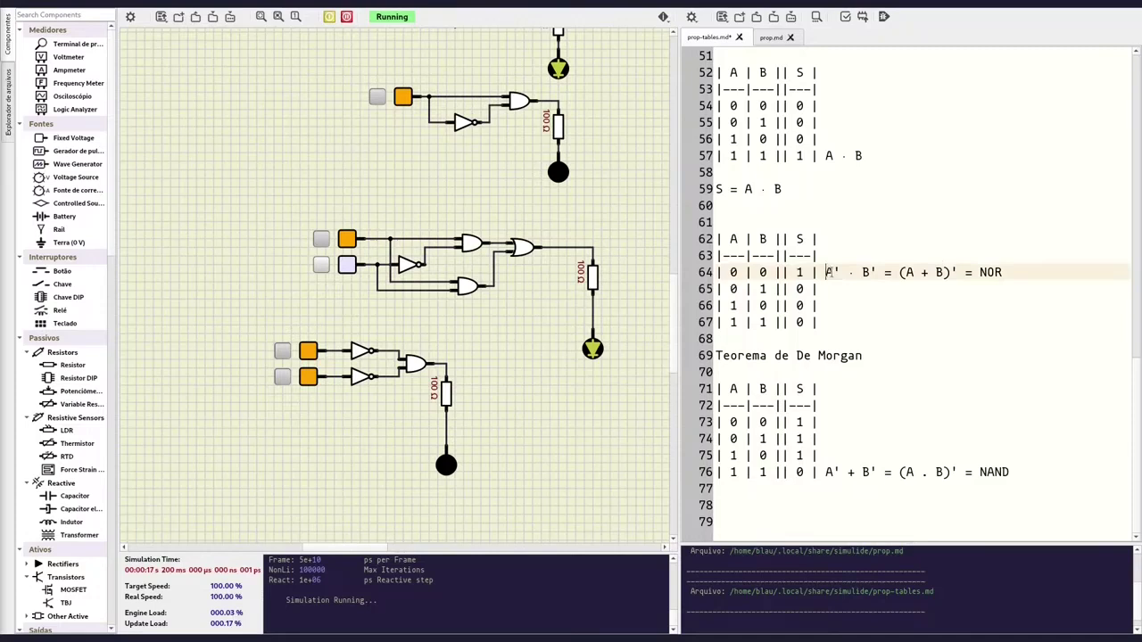
Compare with the A' · B' expression and select the whole inverter-AND circuit.
left_click_drag(827, 272, 878, 272)
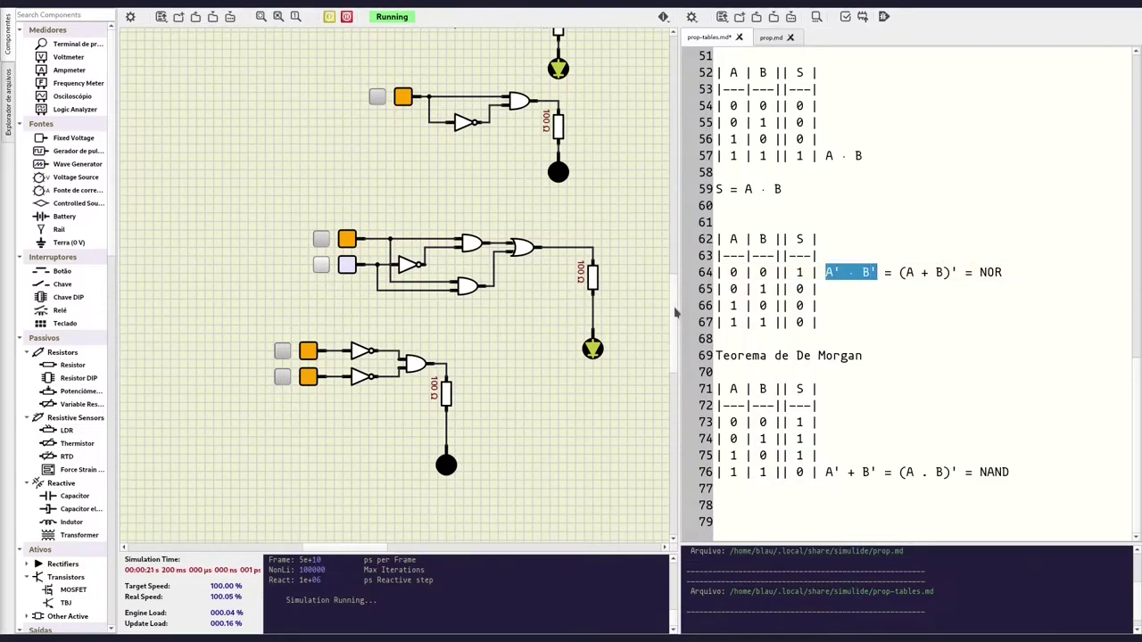
scroll(676, 307, "down", 1)
scroll(676, 307, "down", 1)
scroll(336, 348, "up", 1)
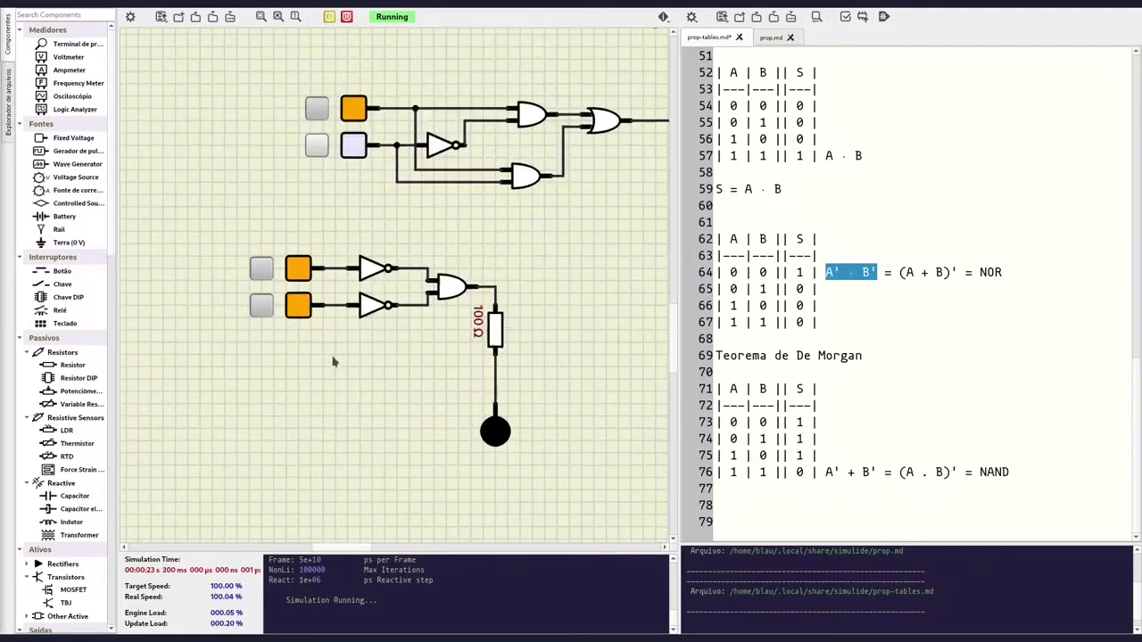
scroll(335, 353, "up", 1)
scroll(334, 360, "up", 1)
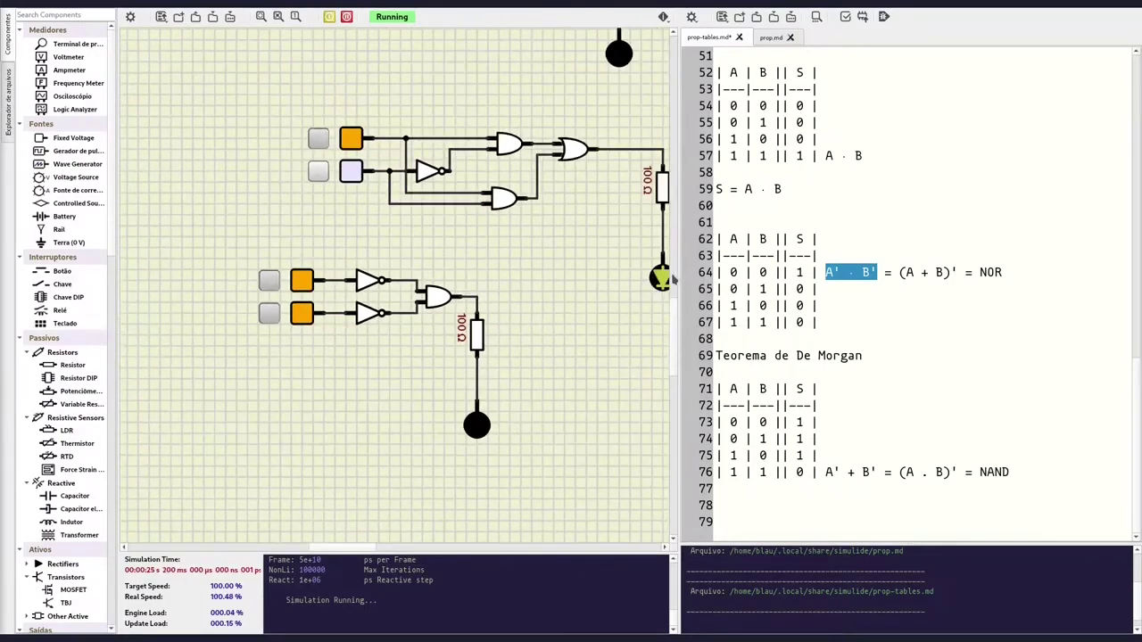
scroll(675, 314, "down", 2)
scroll(675, 320, "down", 1)
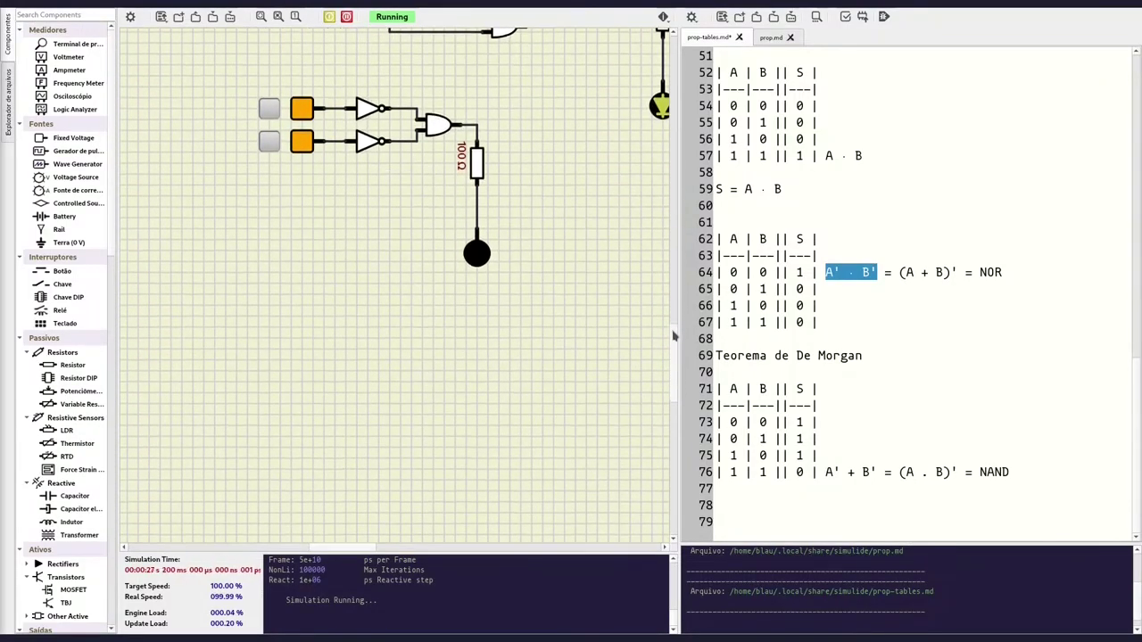
scroll(675, 326, "up", 1)
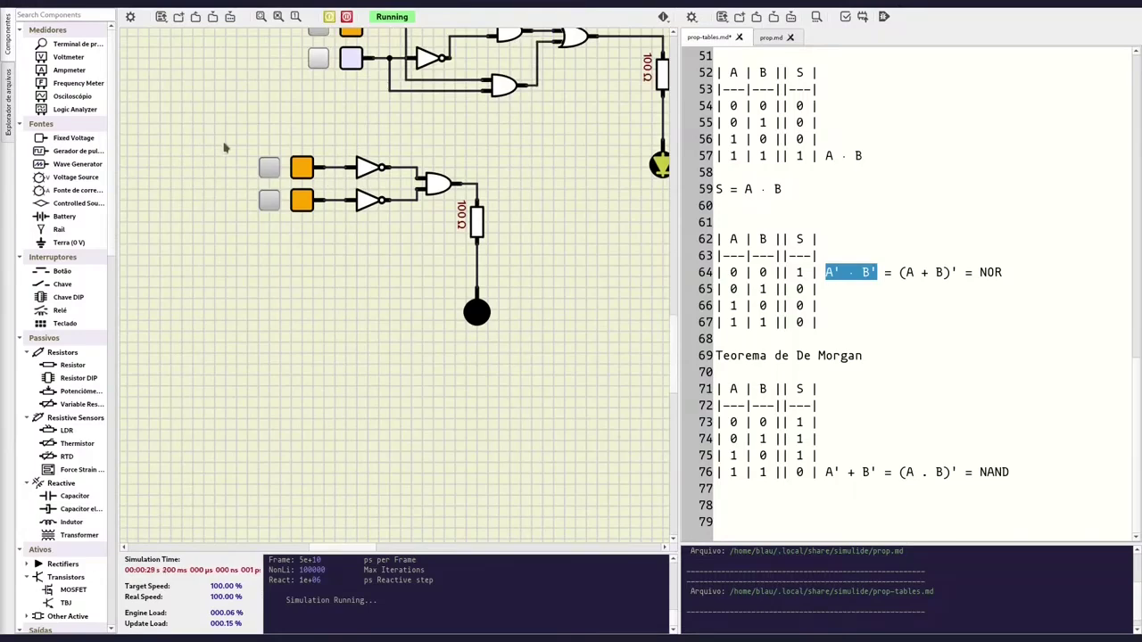
left_click_drag(223, 141, 578, 382)
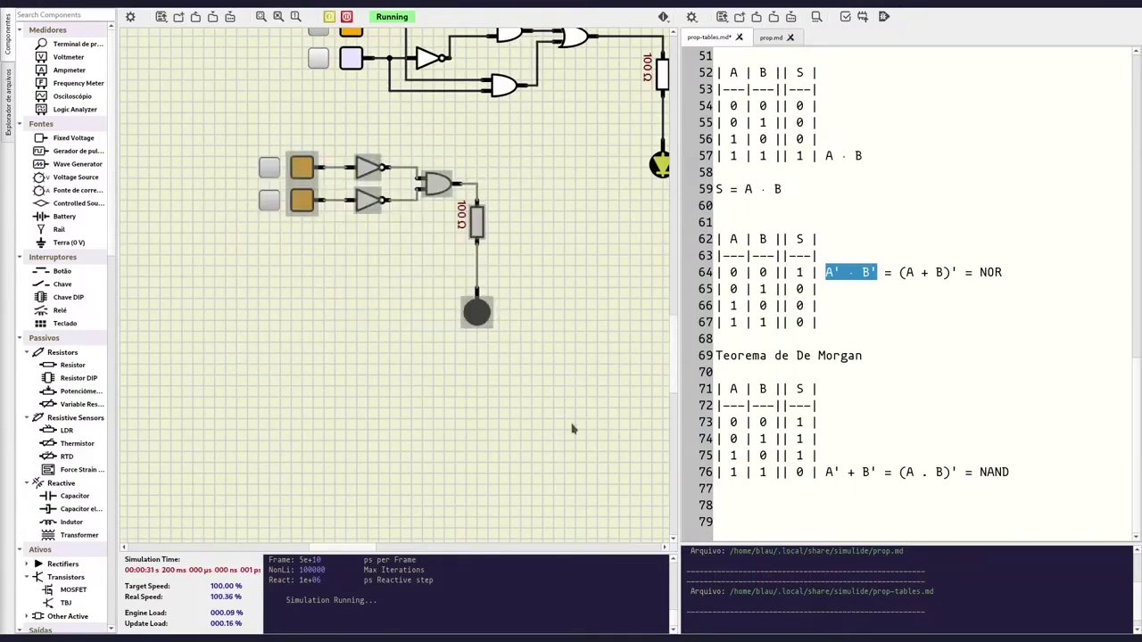
left_click(572, 429)
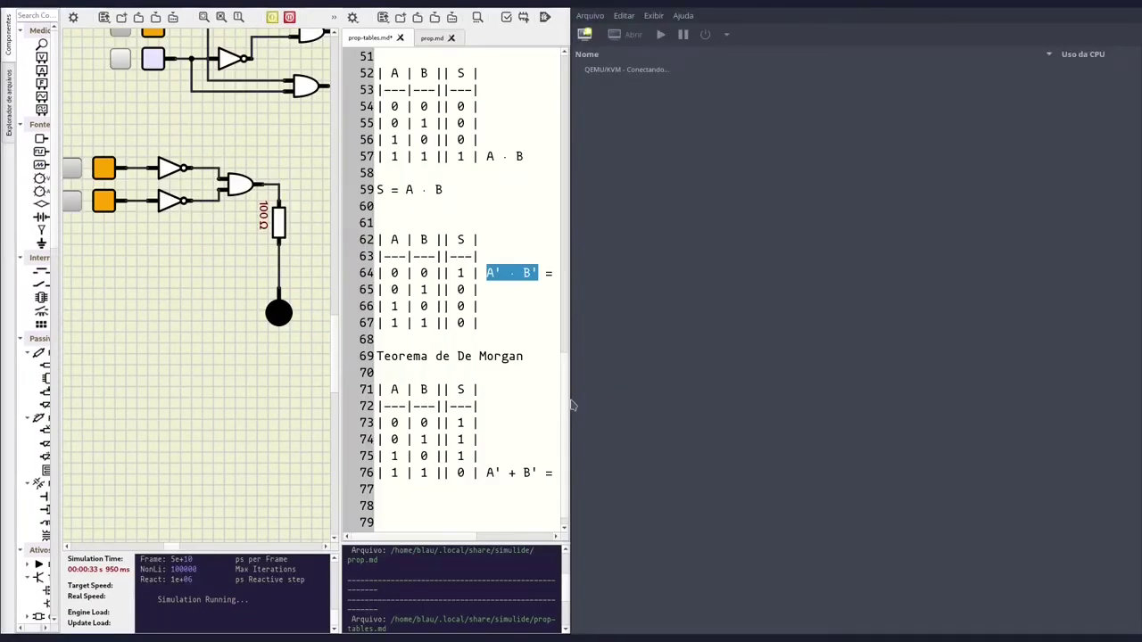
Quit the virtual machine manager and paste a copy of the circuit onto the canvas.
left_click(593, 16)
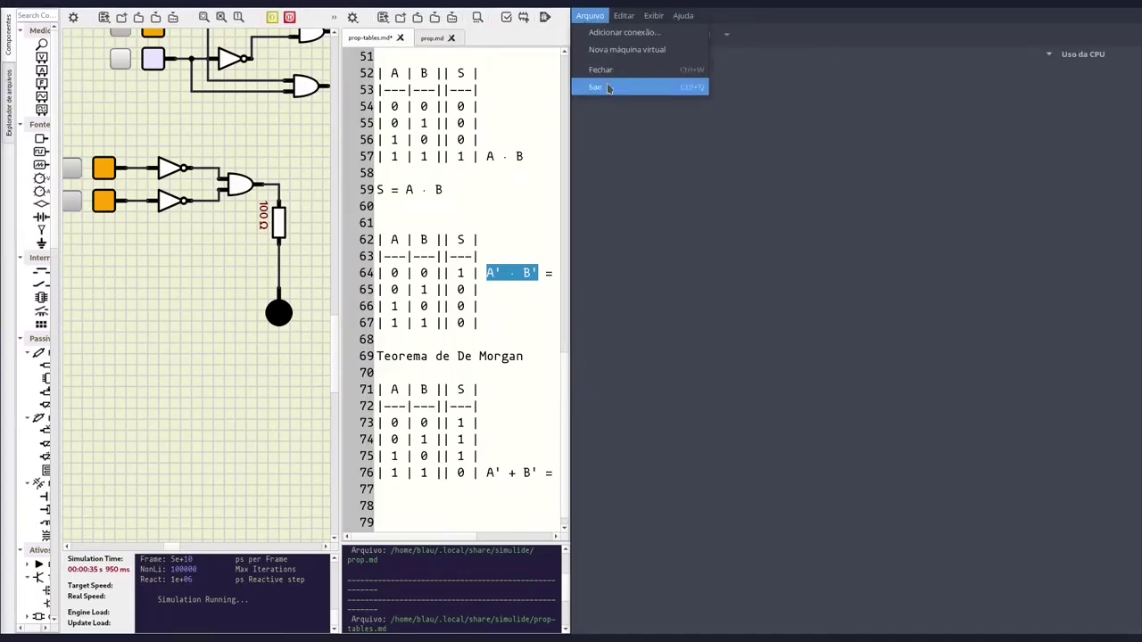
left_click(598, 84)
right_click(325, 363)
left_click(357, 373)
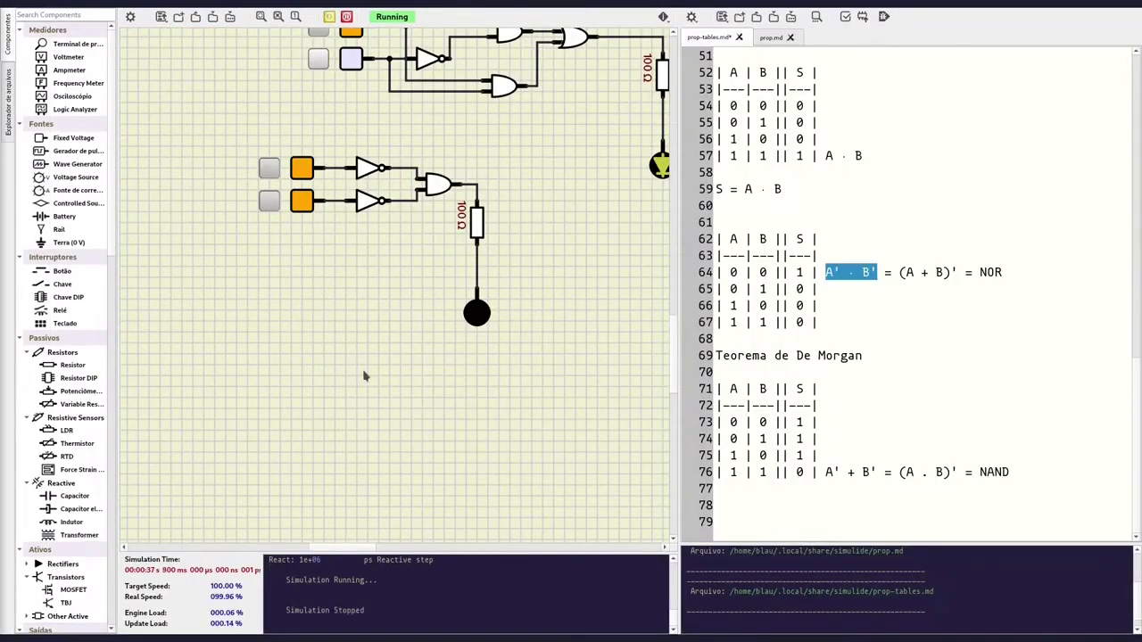
Move the pasted copy up and delete its inverters and AND gate.
left_click_drag(539, 410, 369, 323)
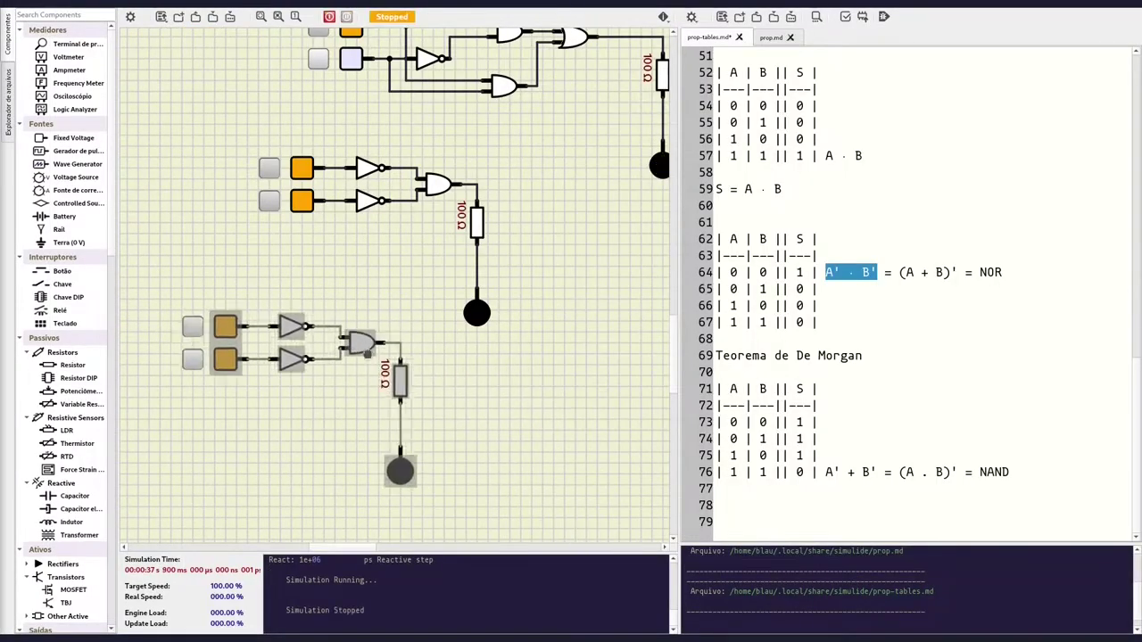
left_click(314, 434)
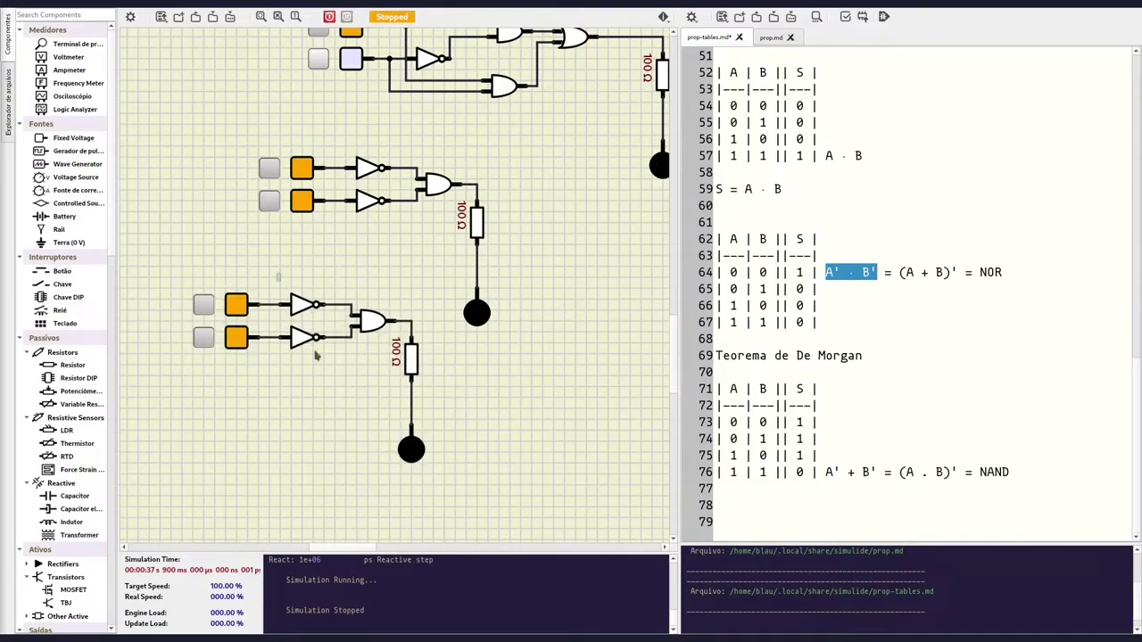
left_click_drag(276, 273, 387, 365)
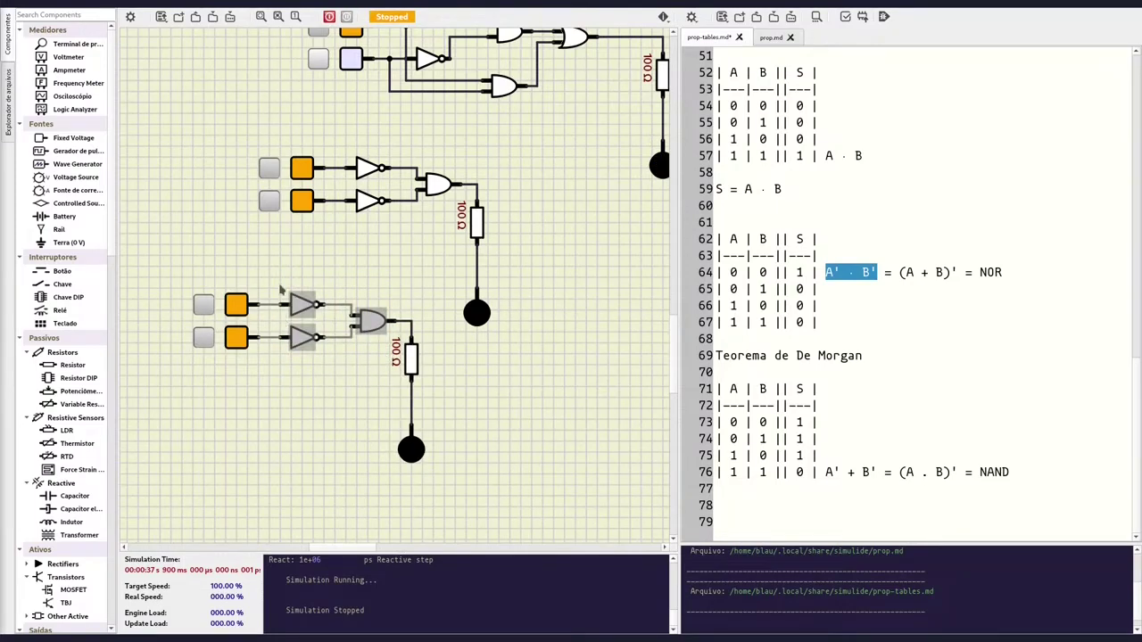
key("Delete")
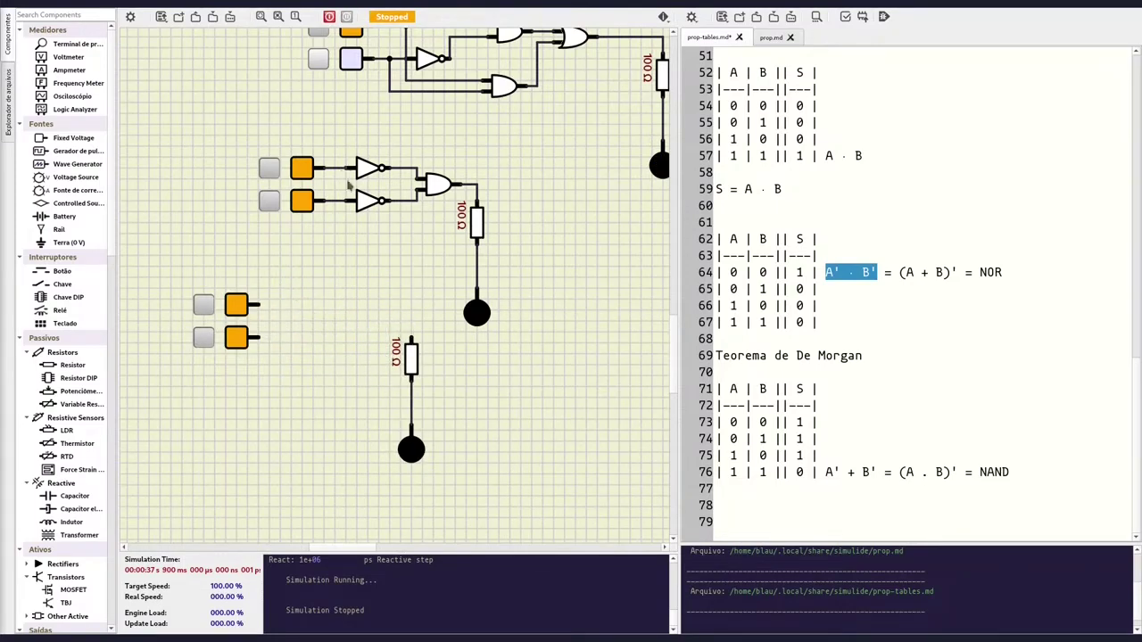
Copy the XOR circuit's OR gate and place it between the switches and resistor.
right_click(569, 41)
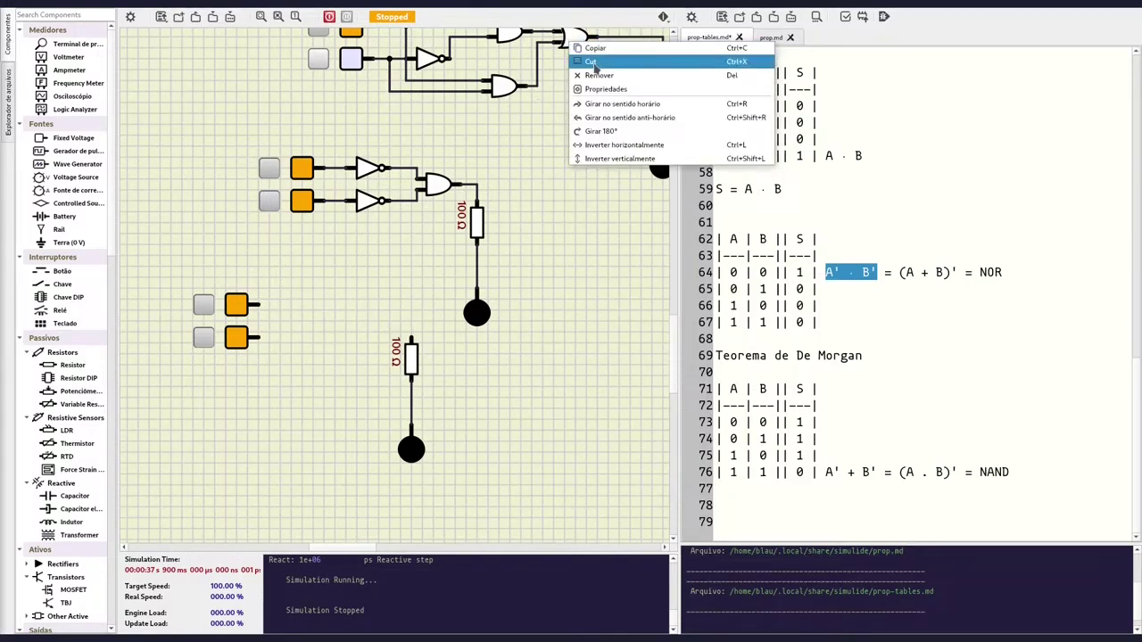
left_click(606, 50)
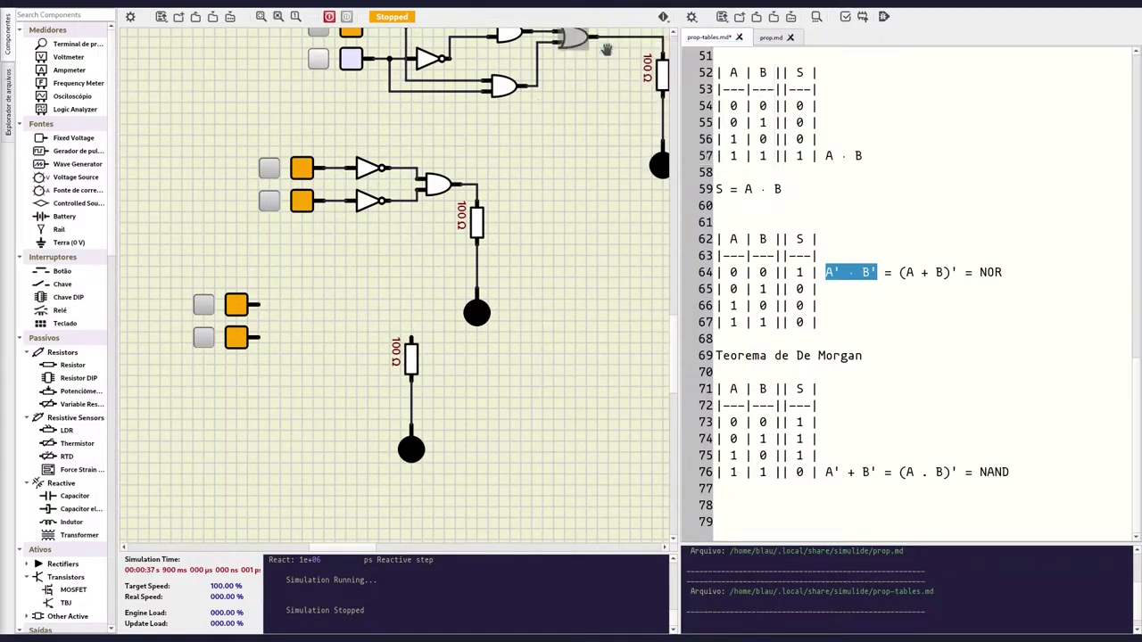
right_click(316, 329)
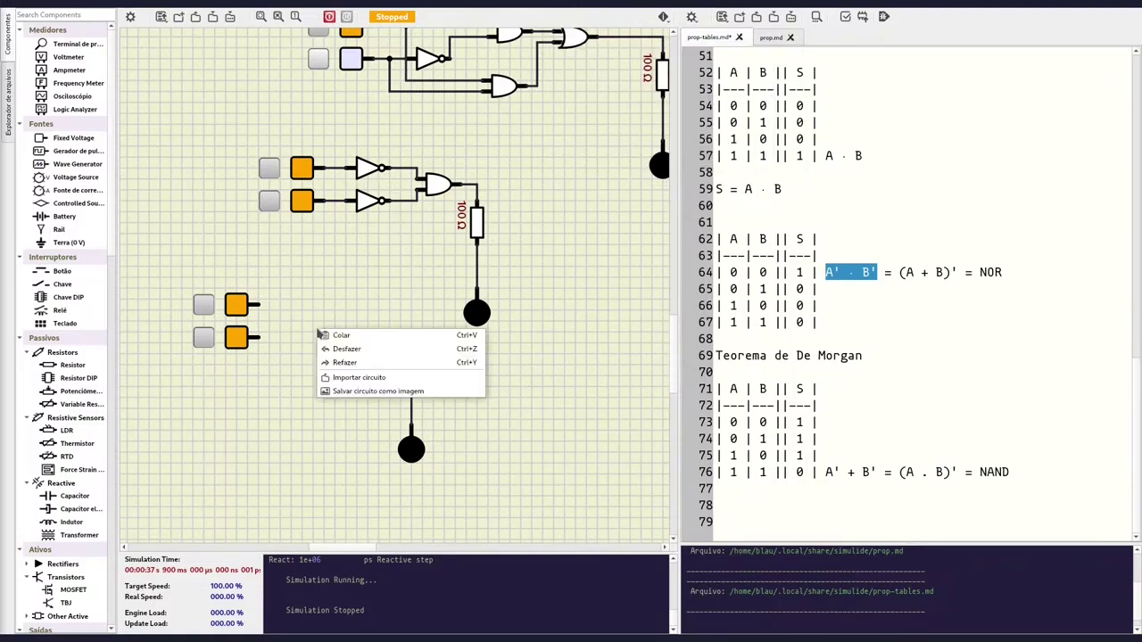
left_click(375, 335)
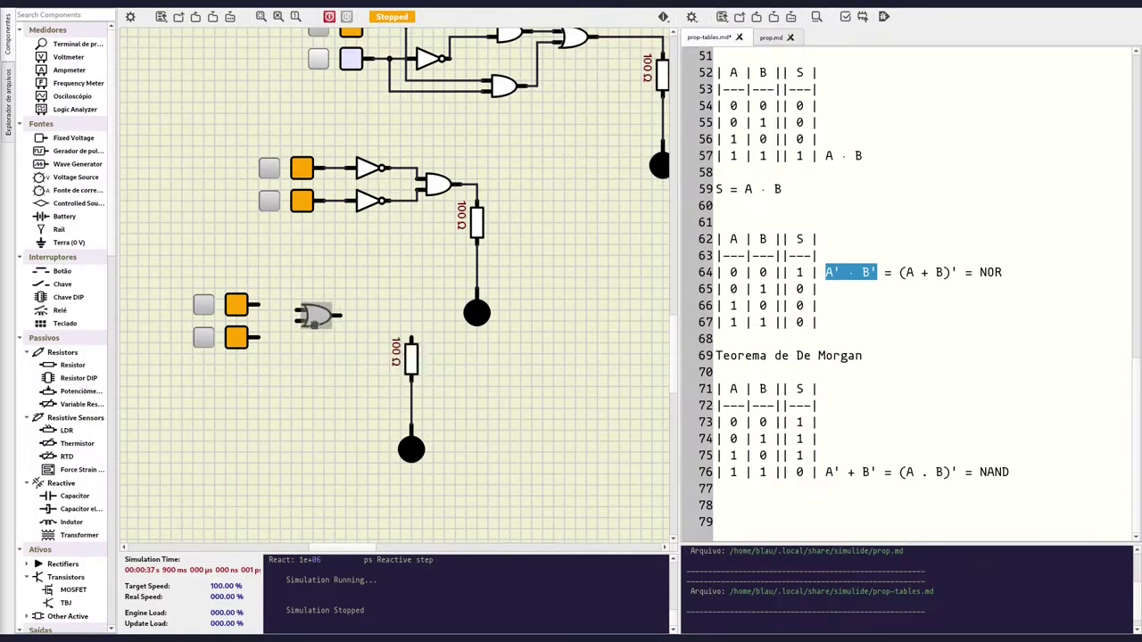
mouse_move(315, 324)
left_mouse_down()
mouse_move(292, 314)
mouse_move(291, 326)
mouse_move(411, 339)
left_mouse_up()
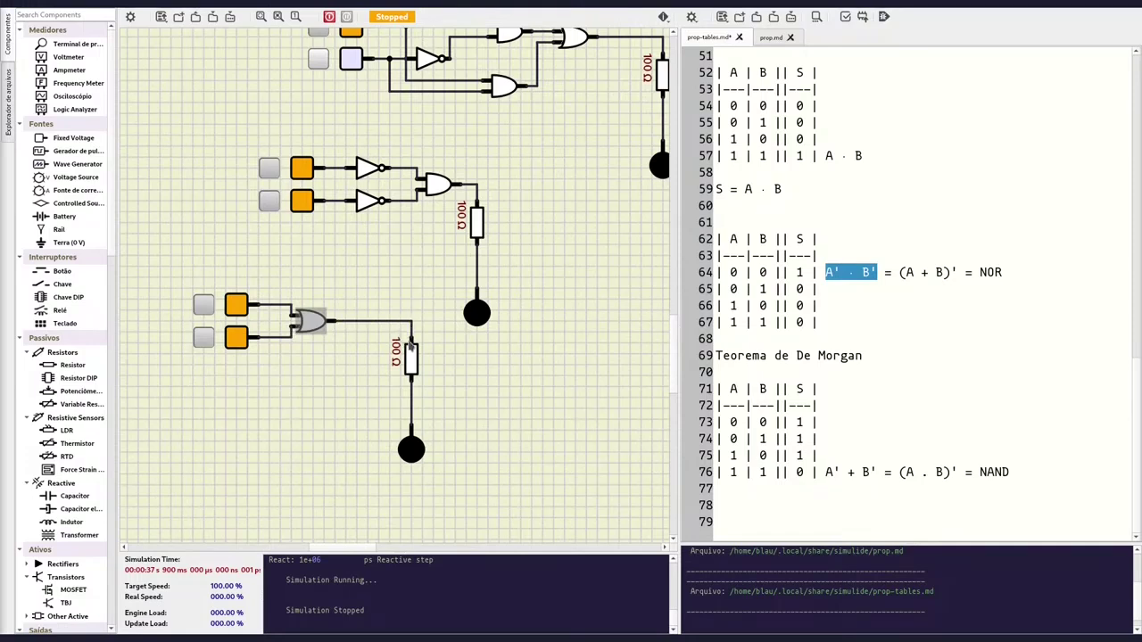
right_click(311, 323)
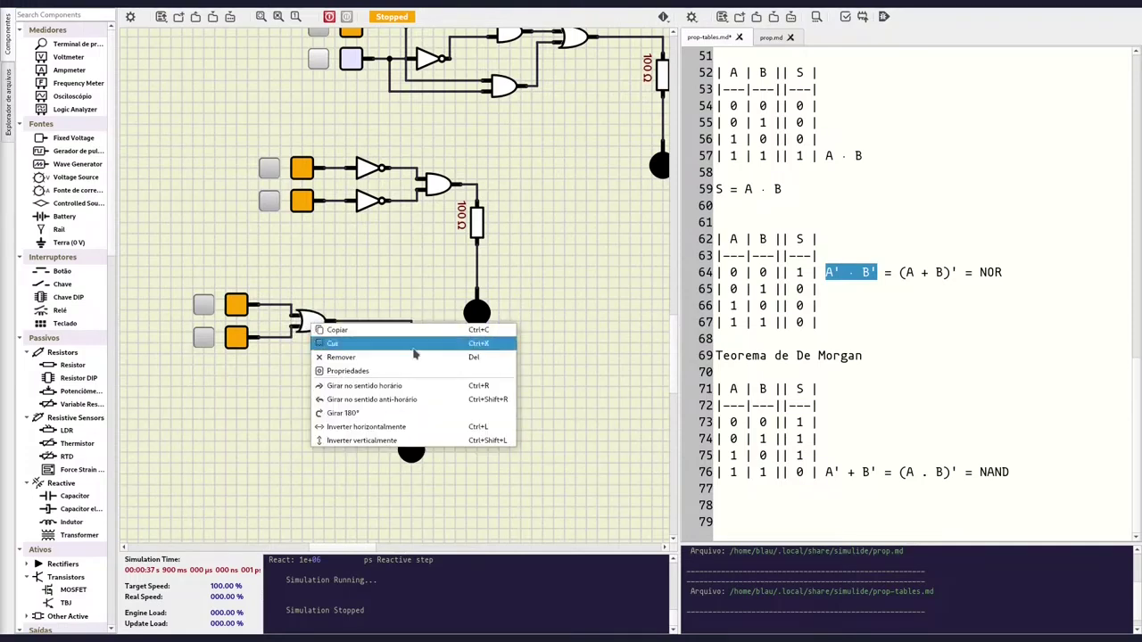
Invert the new OR gate's output, turning it into a NOR gate.
left_click(379, 371)
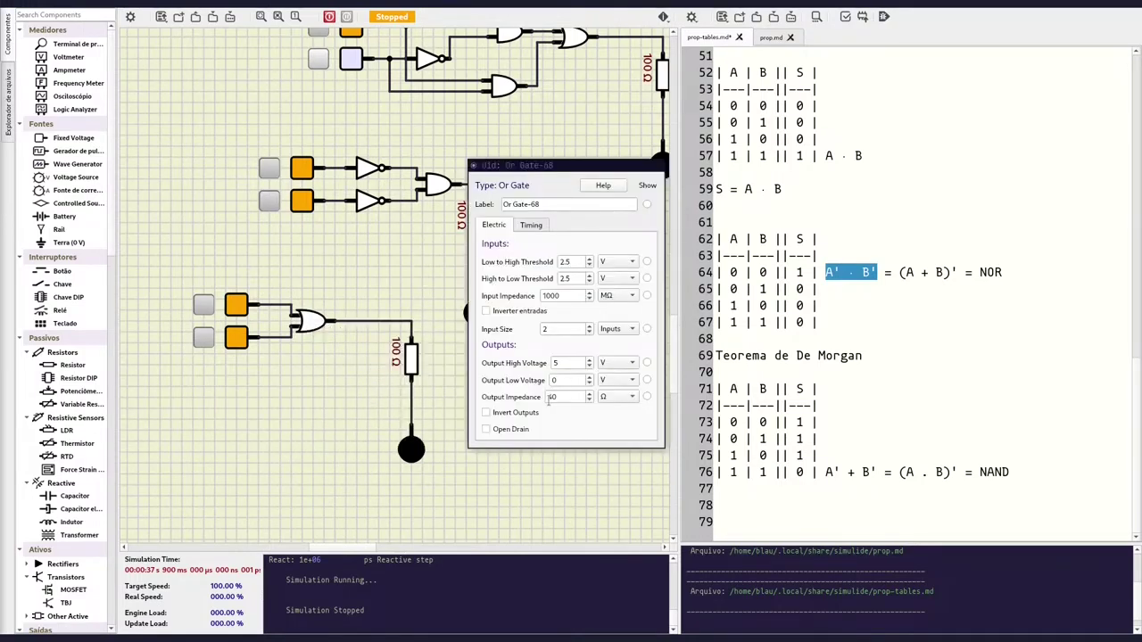
left_click(516, 413)
left_click(557, 450)
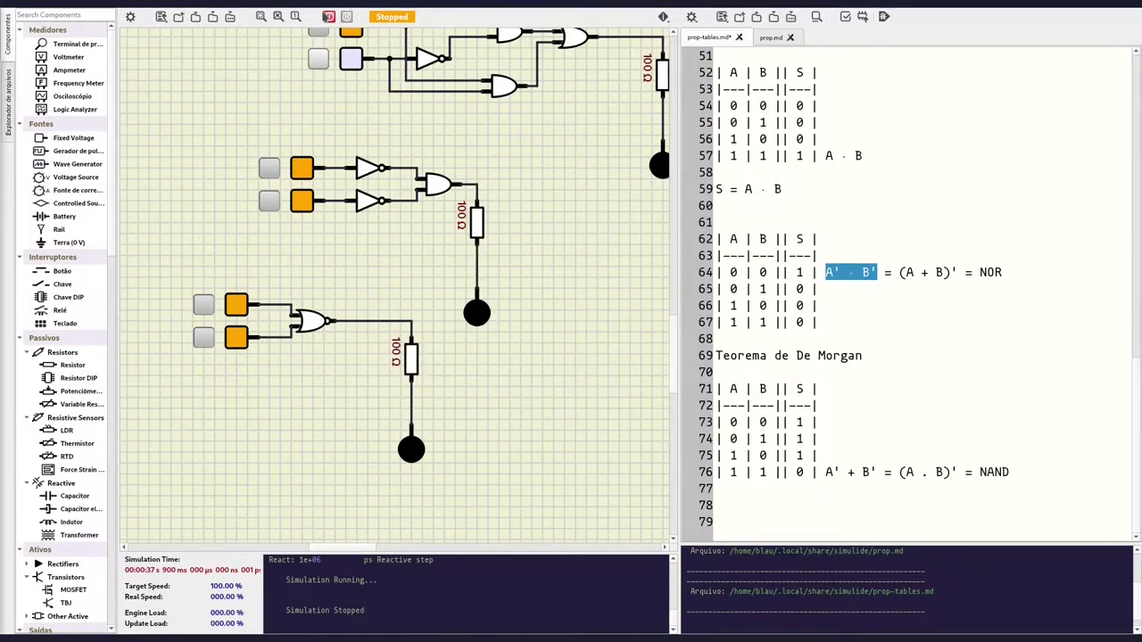
Run the simulation, switch off the NOR and middle circuits' inputs, then stop it.
left_click(328, 16)
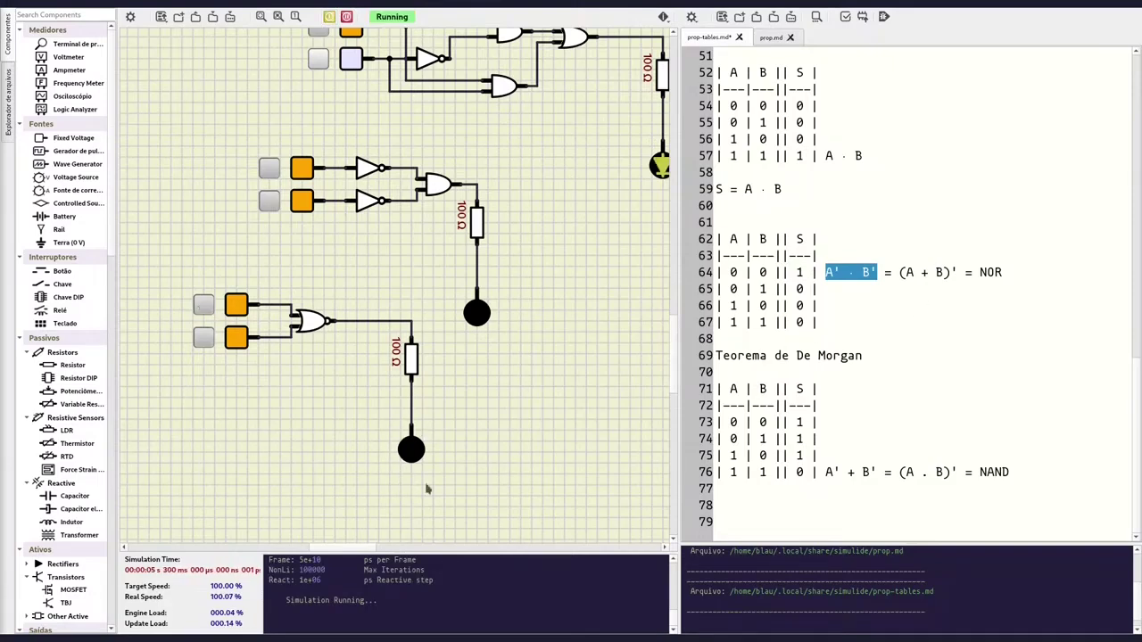
left_click(204, 306)
left_click(202, 337)
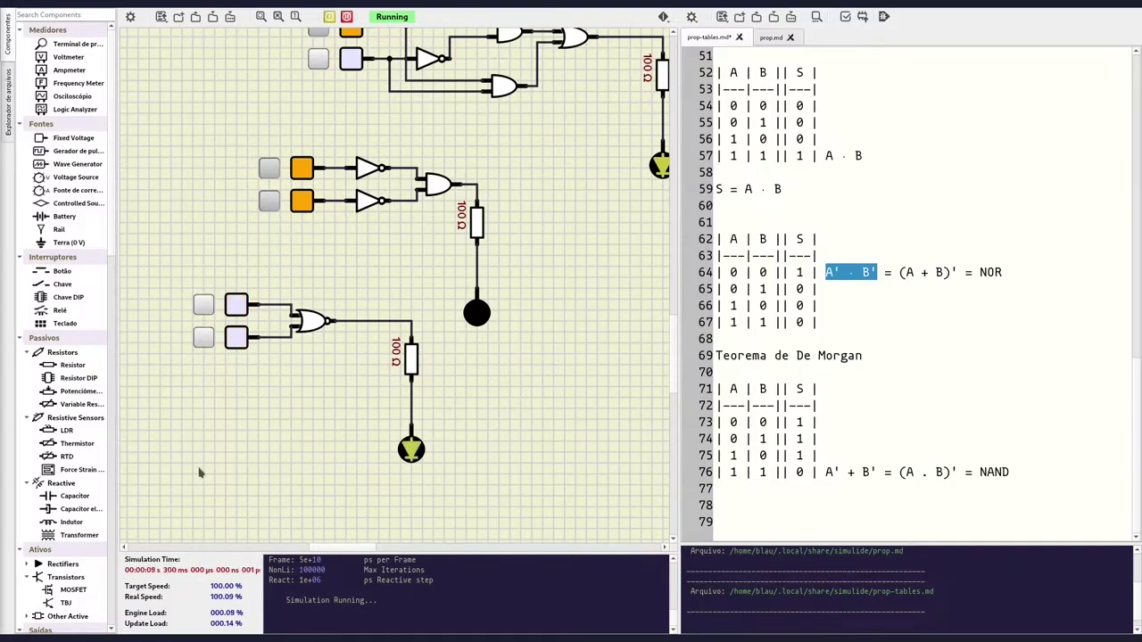
left_click(268, 167)
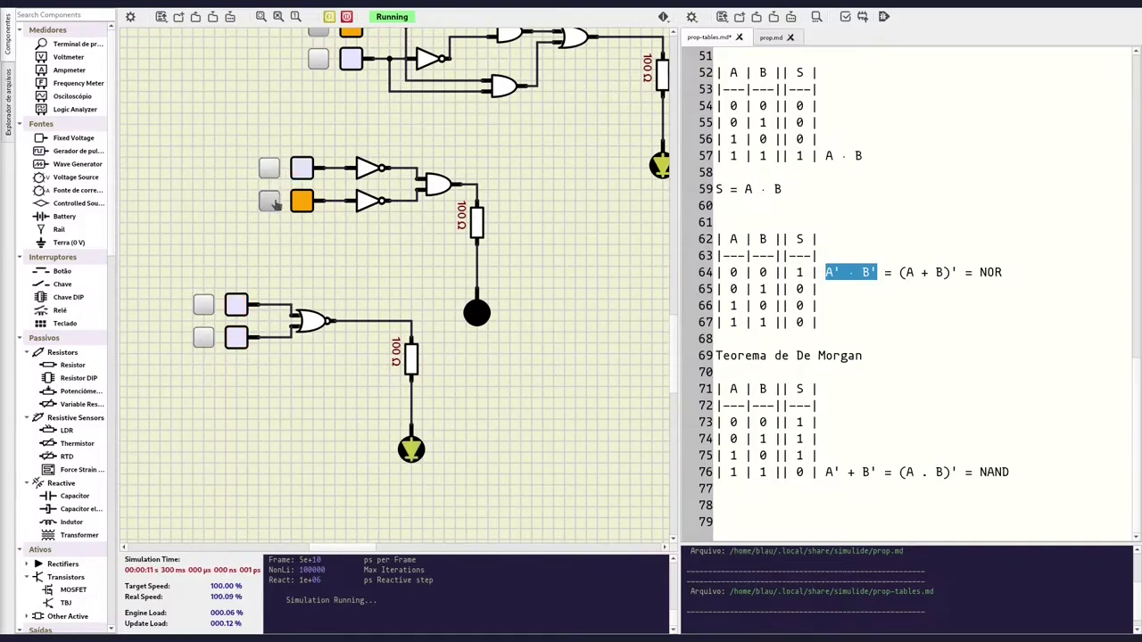
left_click(269, 200)
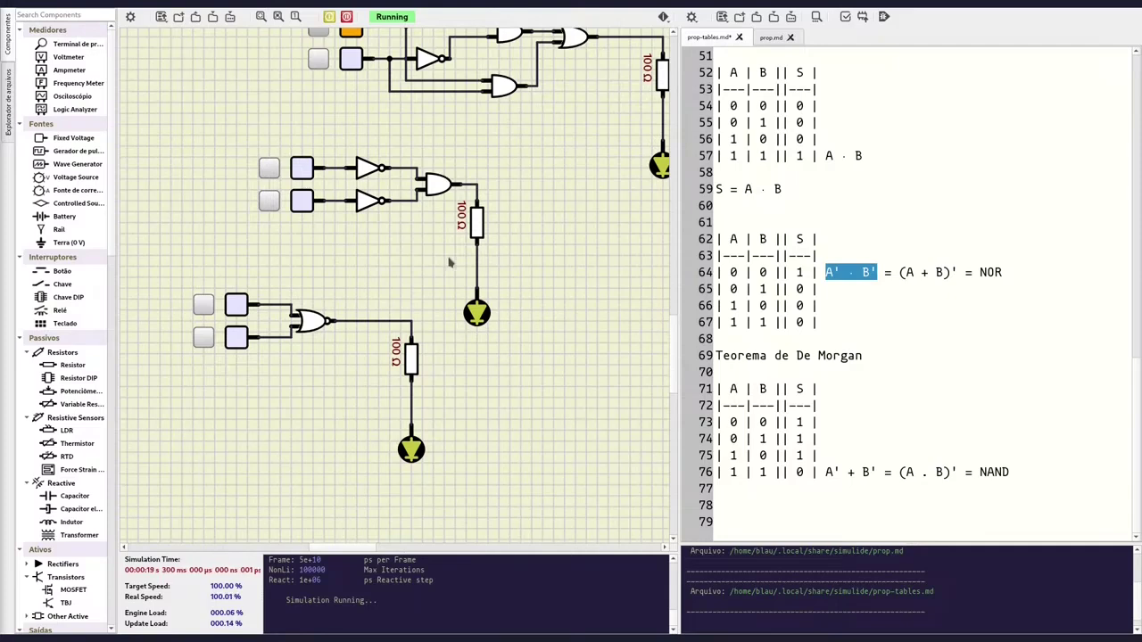
scroll(673, 336, "down", 3)
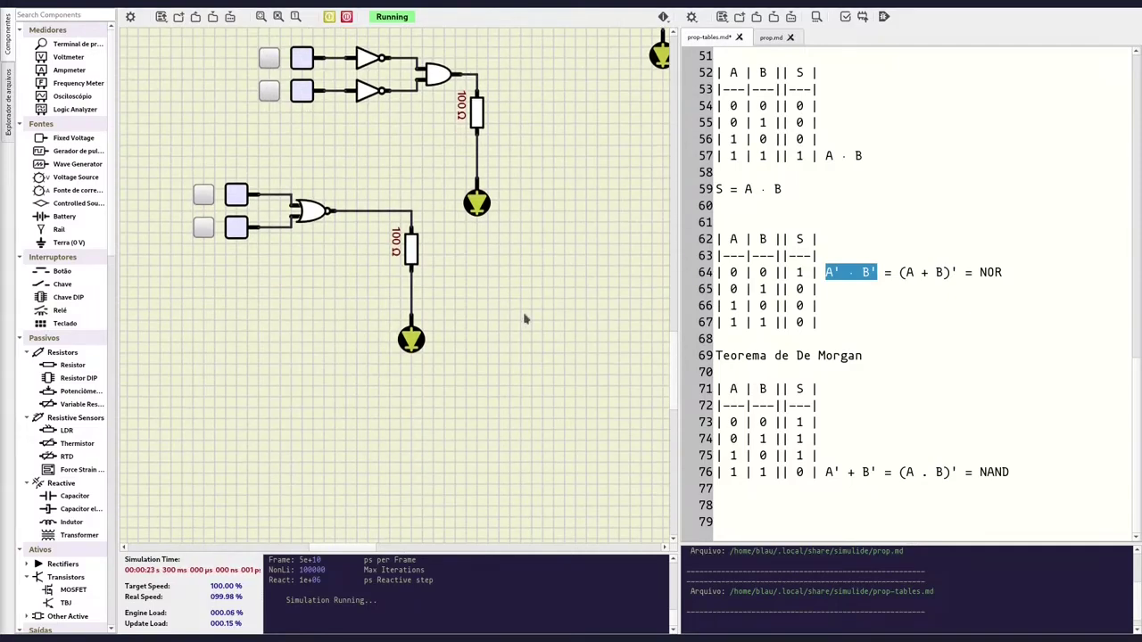
left_click(329, 16)
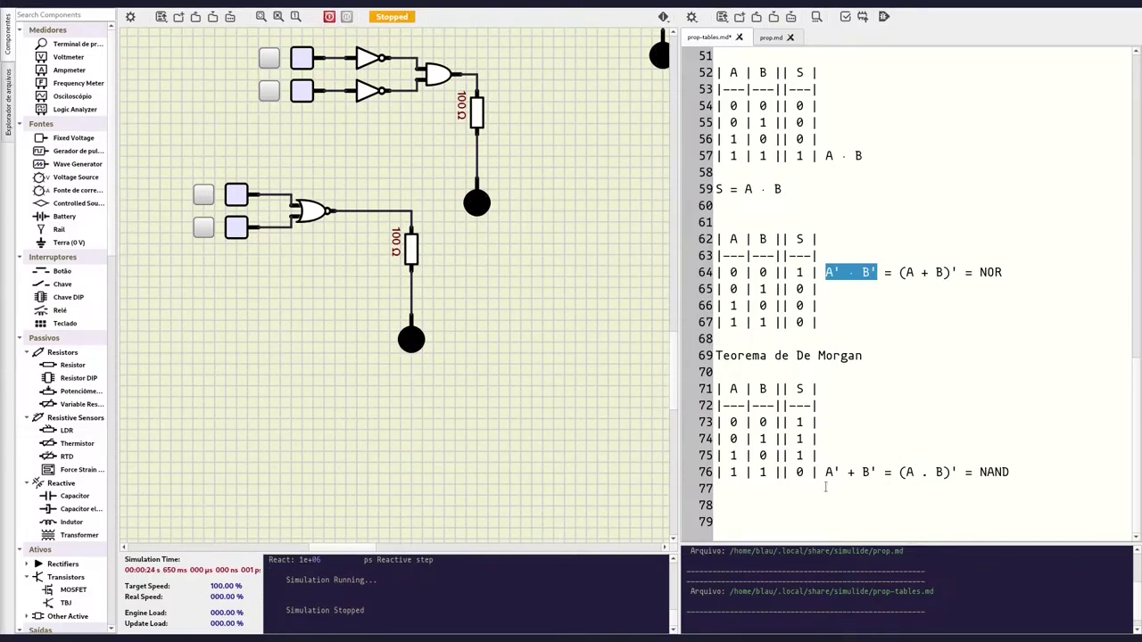
Move the lower circuit's two switches left and check the OR gate's properties.
left_click_drag(171, 161, 269, 286)
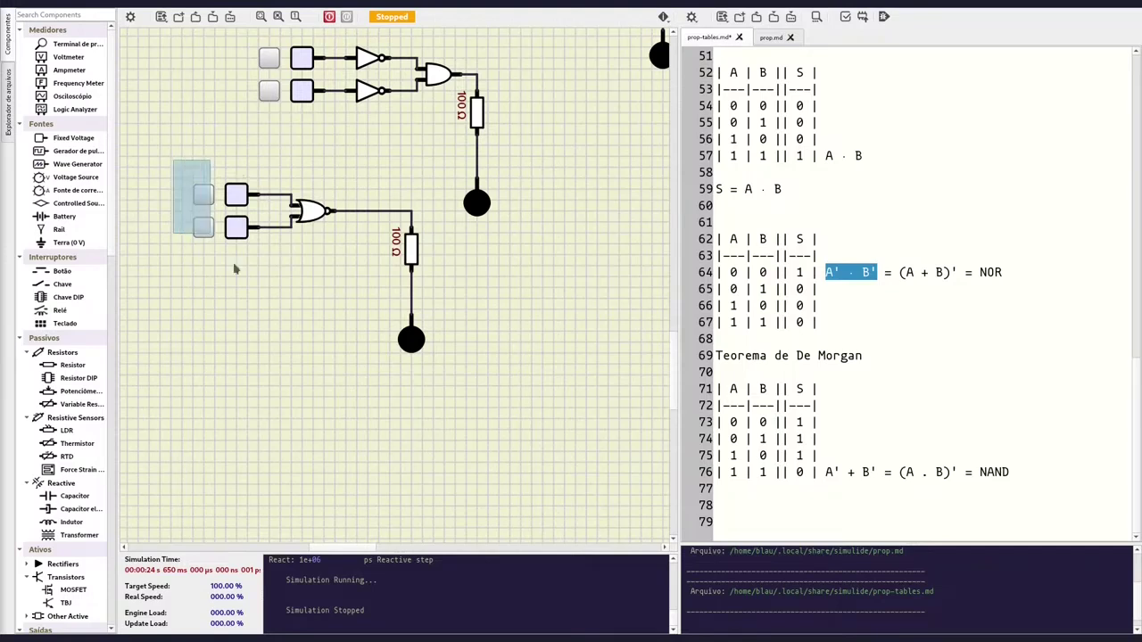
left_click_drag(236, 226, 192, 226)
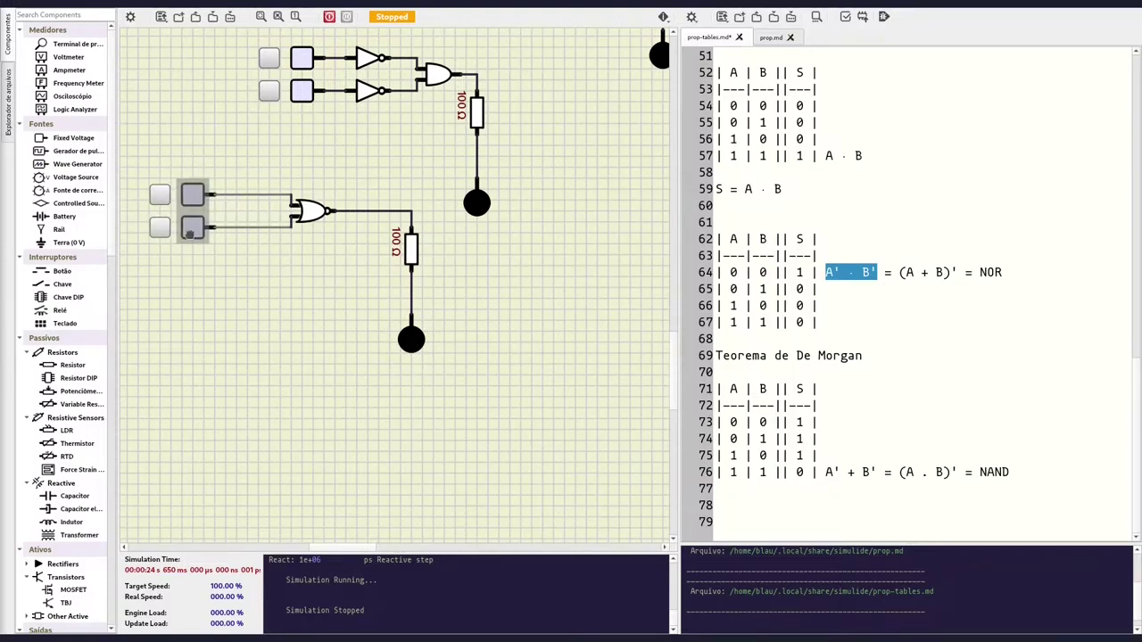
right_click(312, 216)
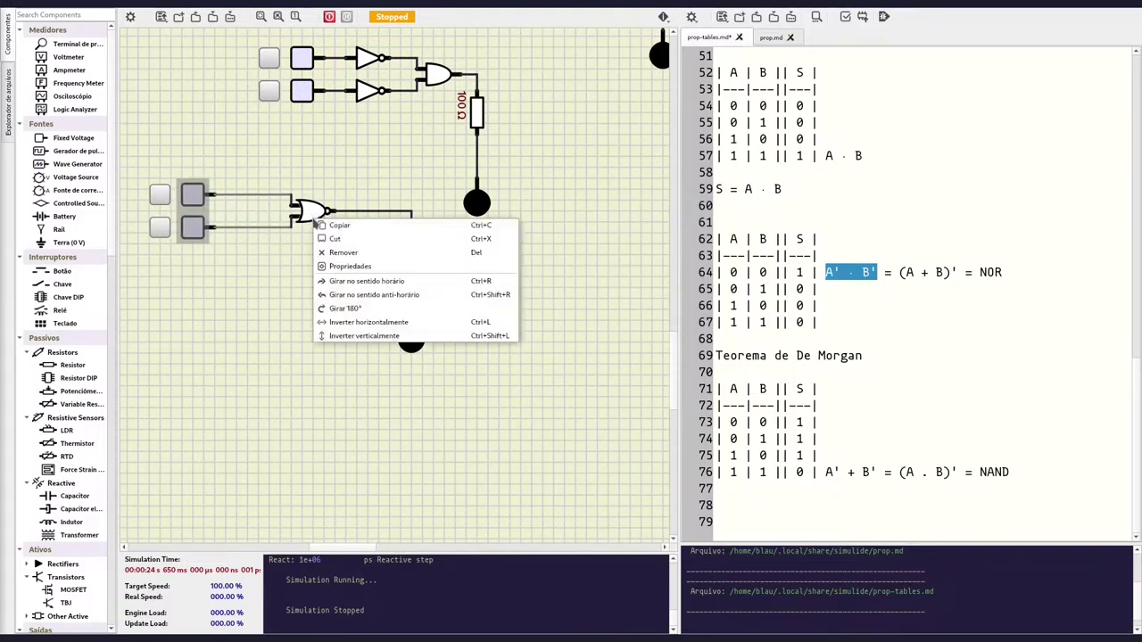
left_click(361, 268)
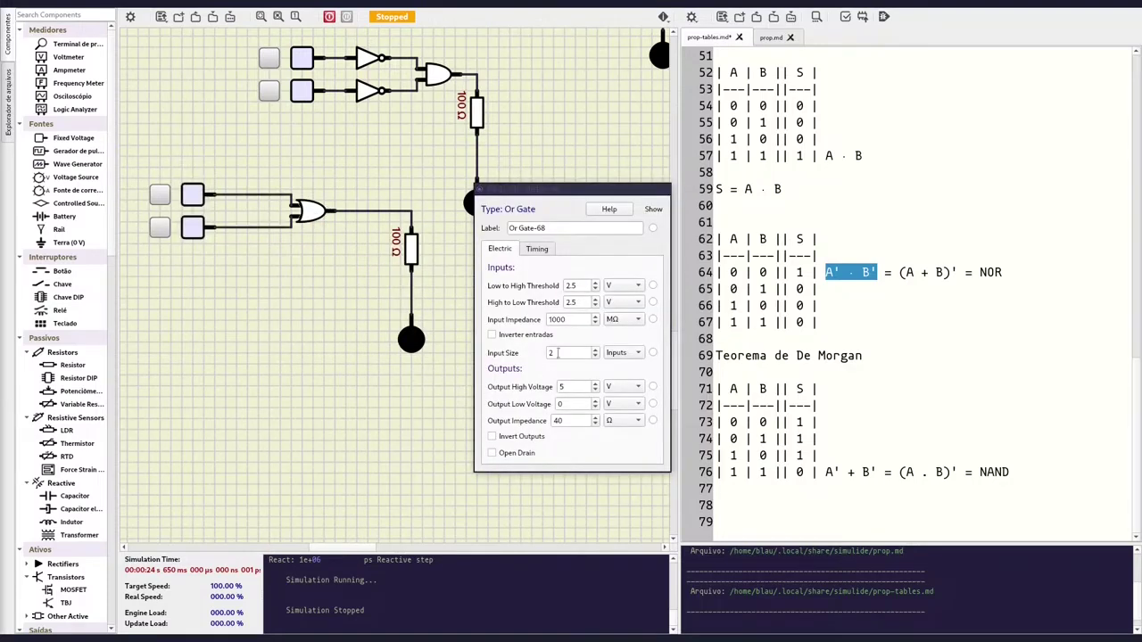
left_click(660, 188)
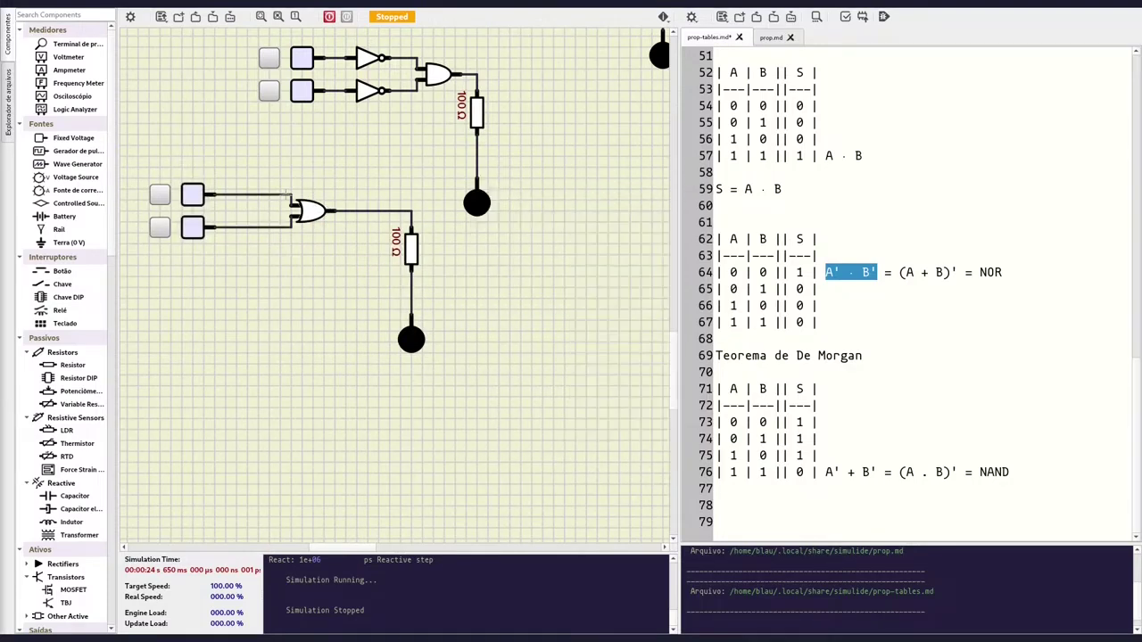
Copy the upper circuit's two inverters and place them before the lower OR gate's inputs.
right_click(244, 177)
left_click(221, 182)
right_click(372, 94)
left_click(398, 100)
key("ctrl+v")
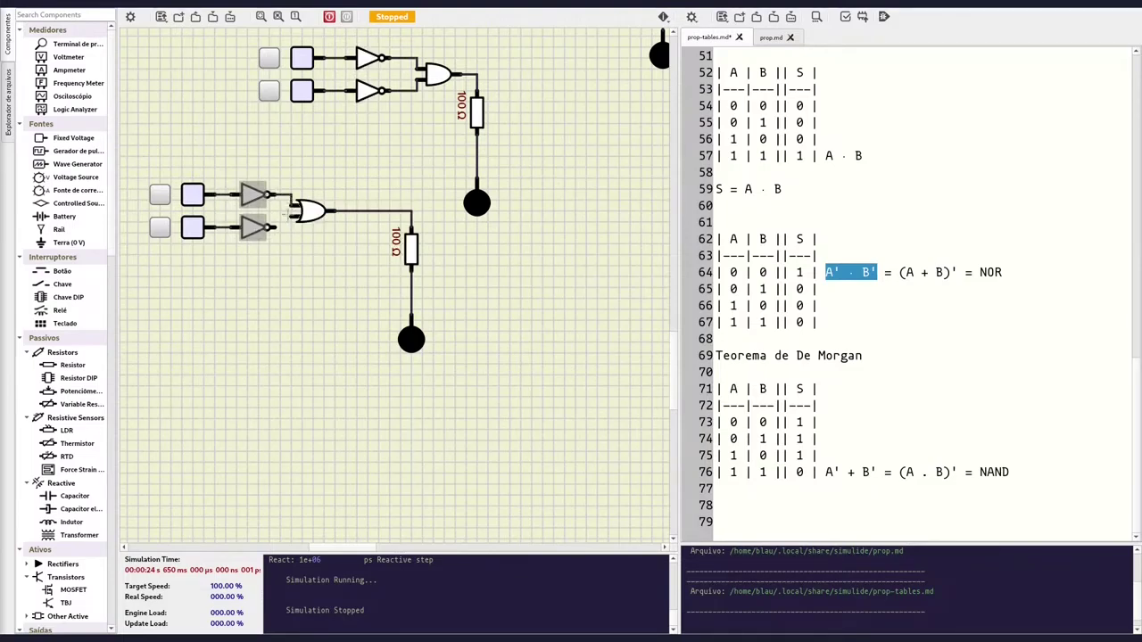
left_click_drag(148, 166, 374, 290)
left_click_drag(321, 220, 363, 220)
left_click(339, 280)
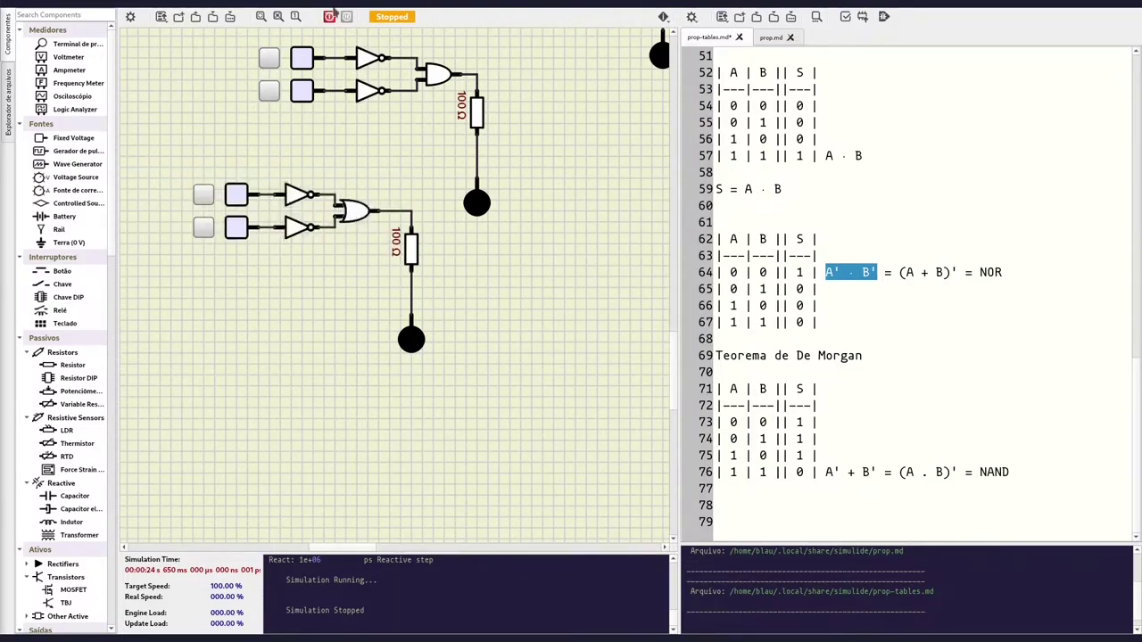
Run the simulation and toggle the lower circuit's inputs to test the A' + B' output.
left_click(328, 17)
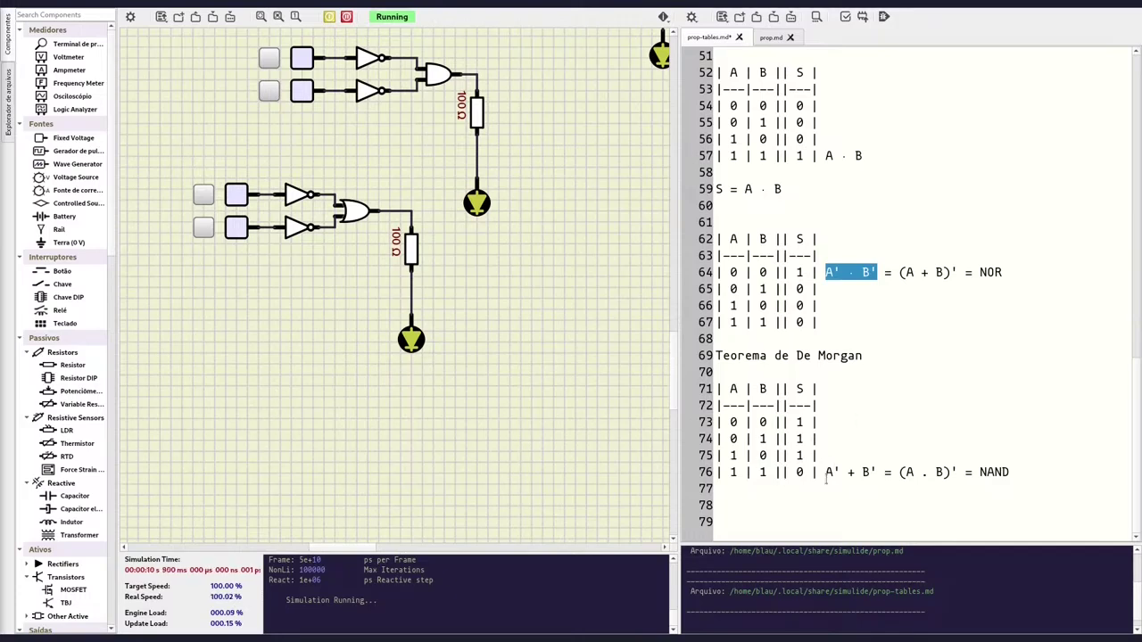
left_click(204, 195)
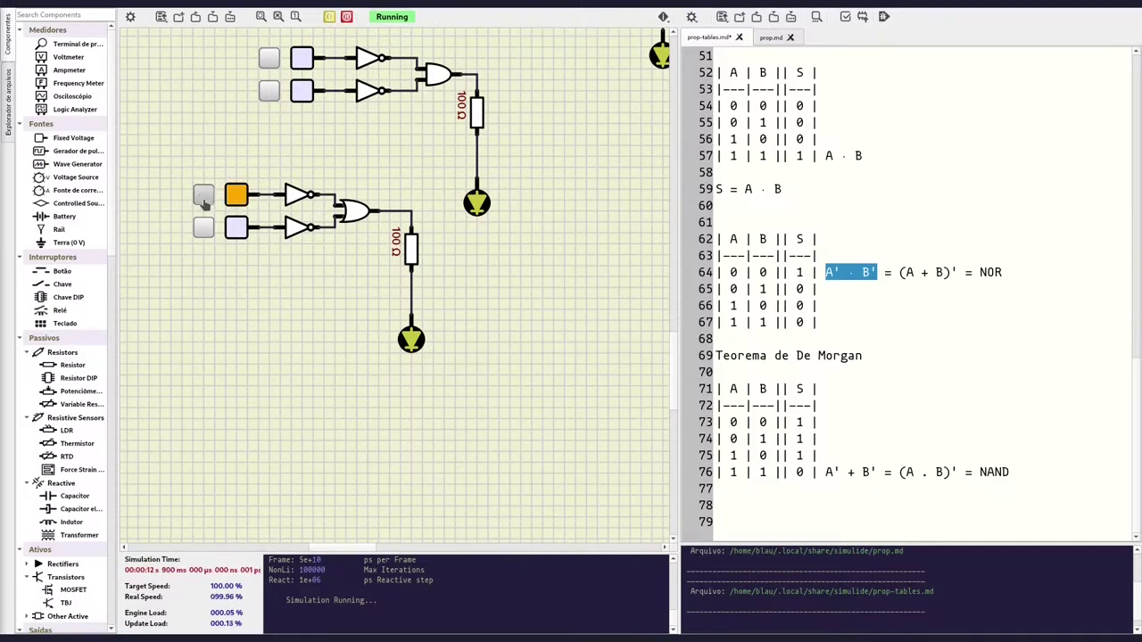
left_click(204, 228)
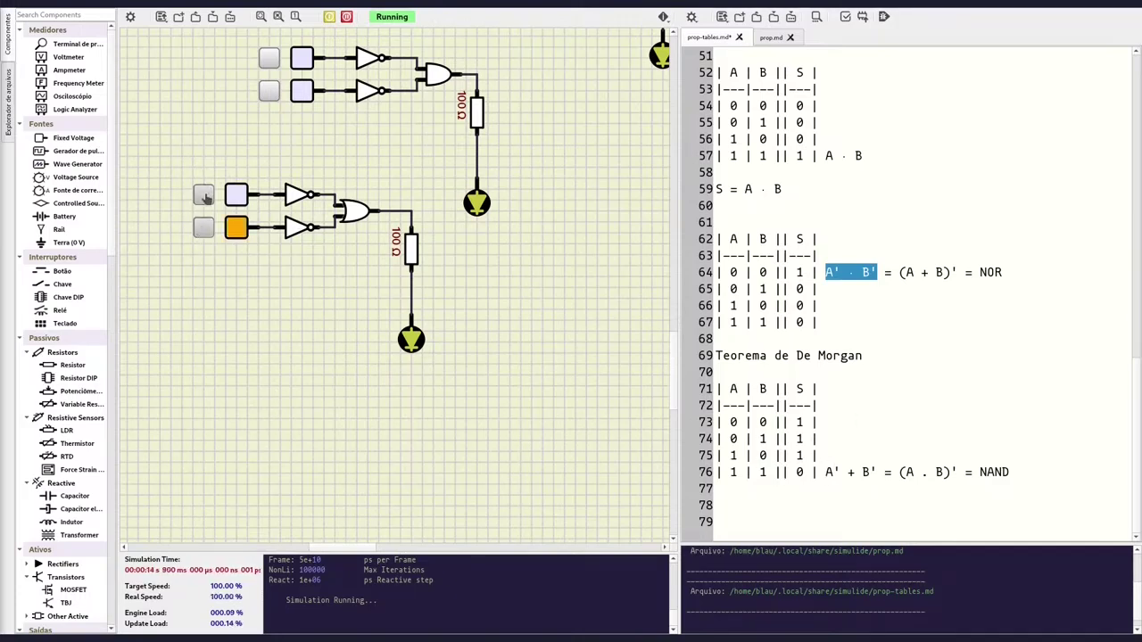
left_click(204, 194)
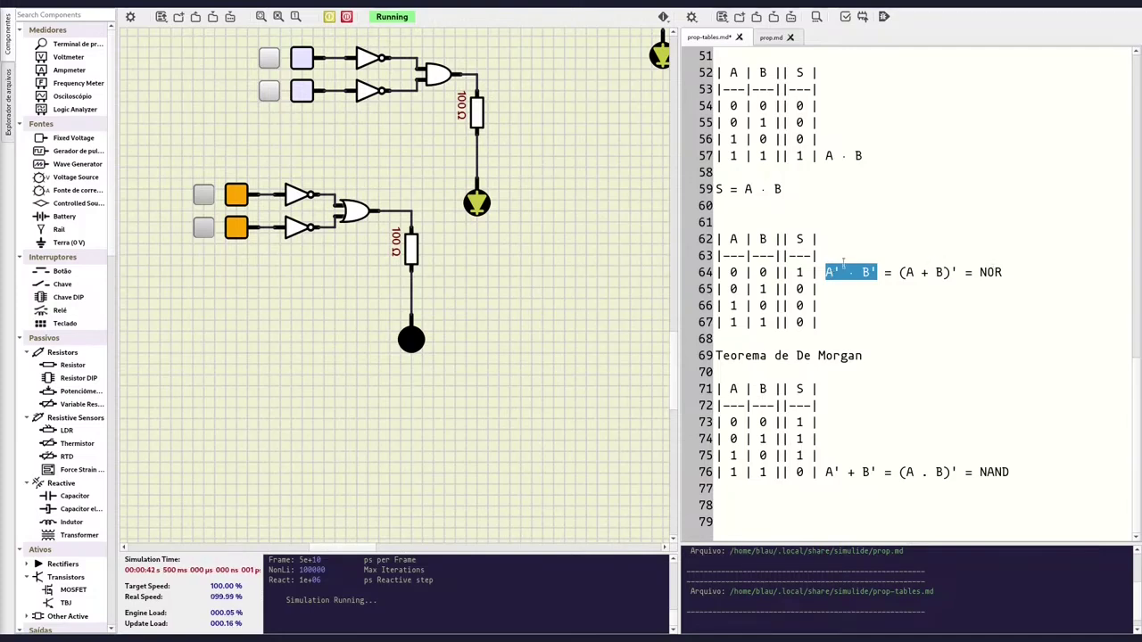
Highlight A' · B' on line 64 and A' + B' on line 76 for comparison.
left_click_drag(827, 272, 879, 273)
left_click_drag(847, 273, 860, 273)
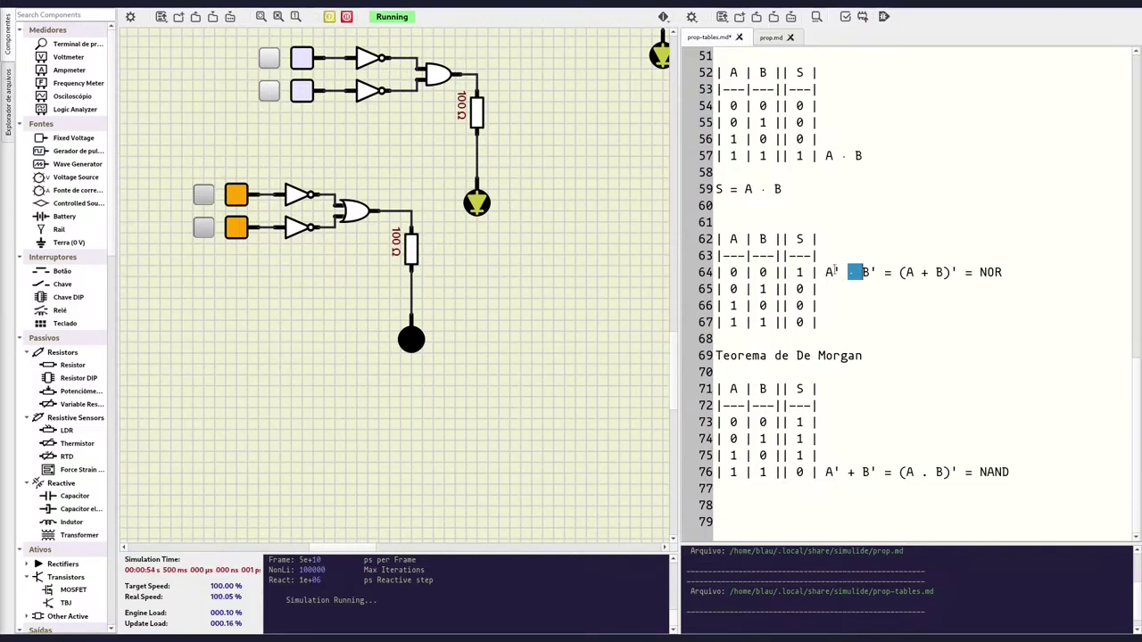
left_click(826, 272)
left_click_drag(826, 272, 879, 272)
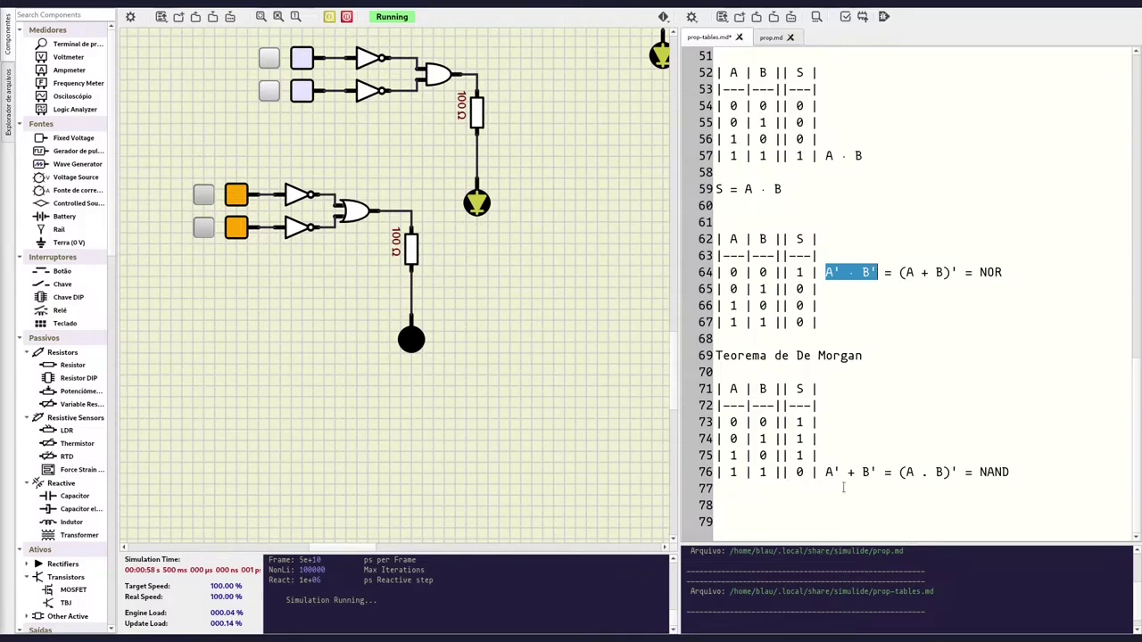
left_click_drag(826, 472, 878, 472)
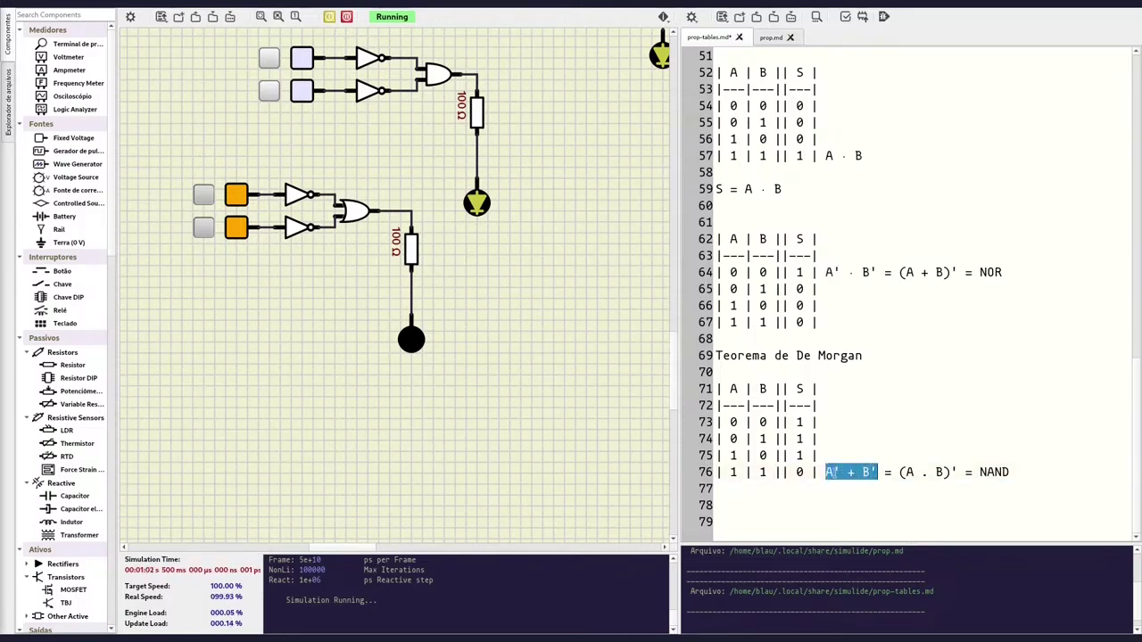
Select and inspect the A' + B' expression on line 76.
left_click(825, 472)
left_click_drag(827, 472, 877, 472)
left_click(850, 472)
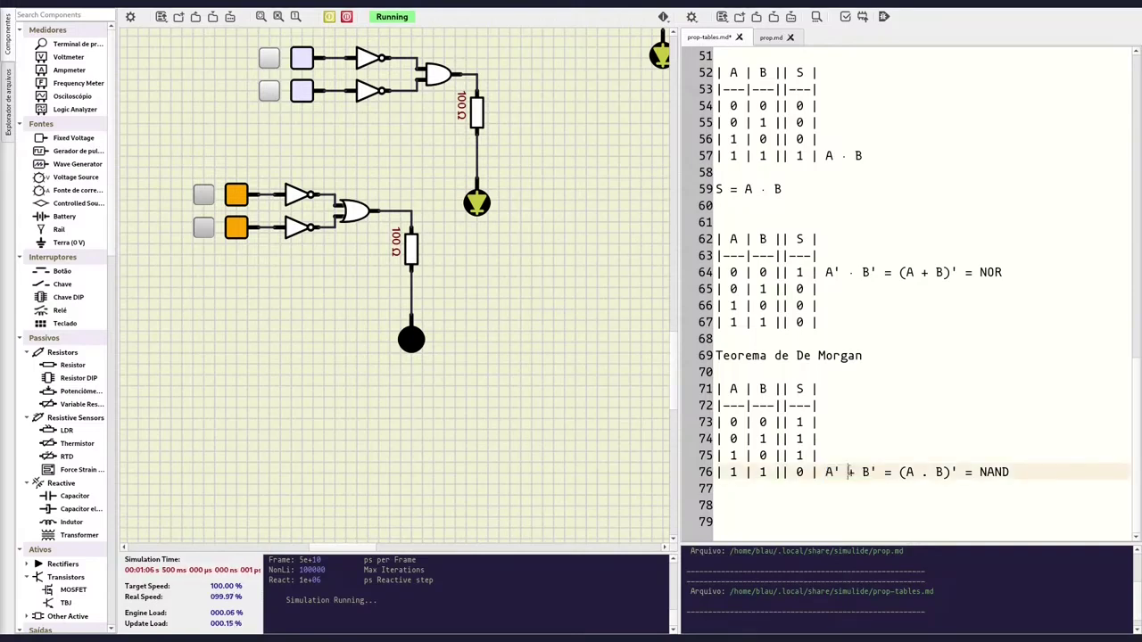
double_click(851, 472)
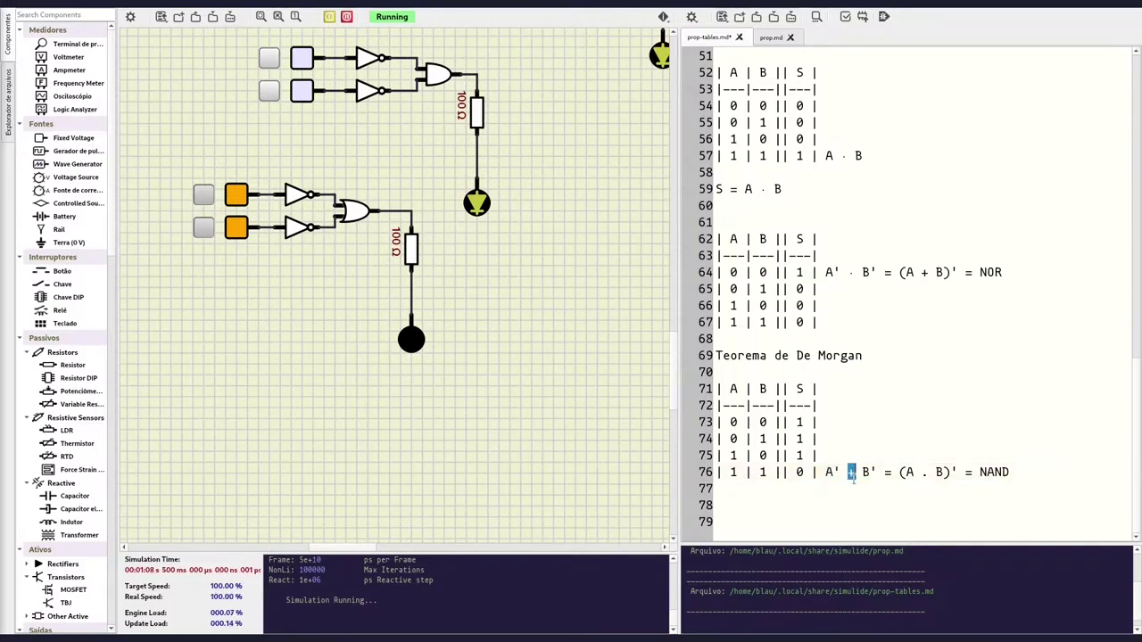
left_click(841, 472)
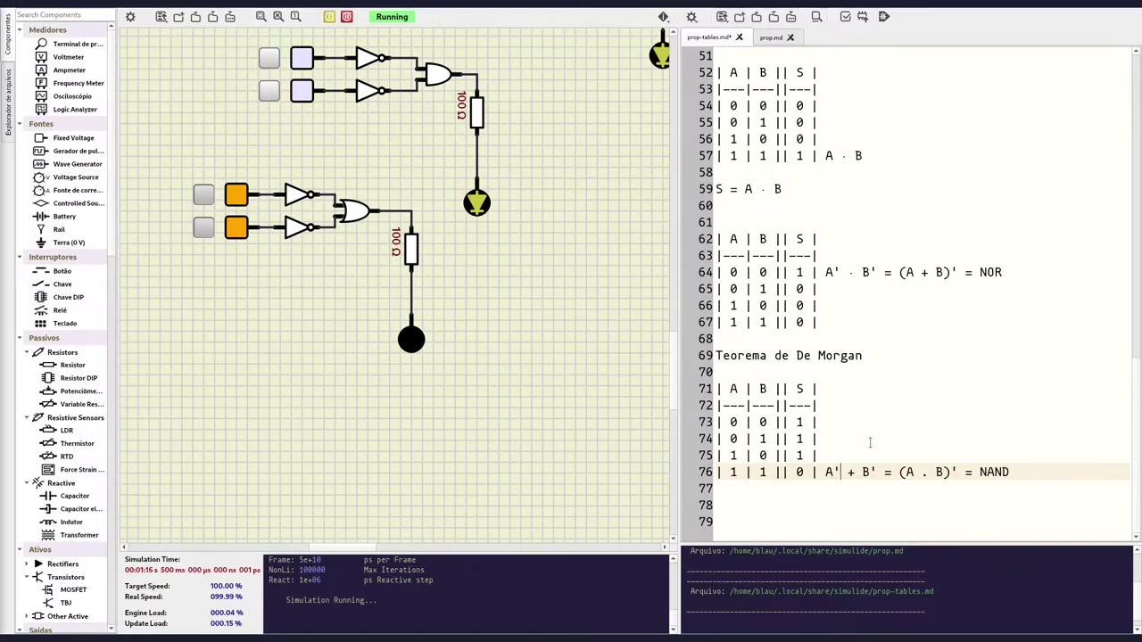
Add blank lines below the NAND table and paste a copy of the NOR truth table at line 80.
left_click(821, 510)
key("Return")
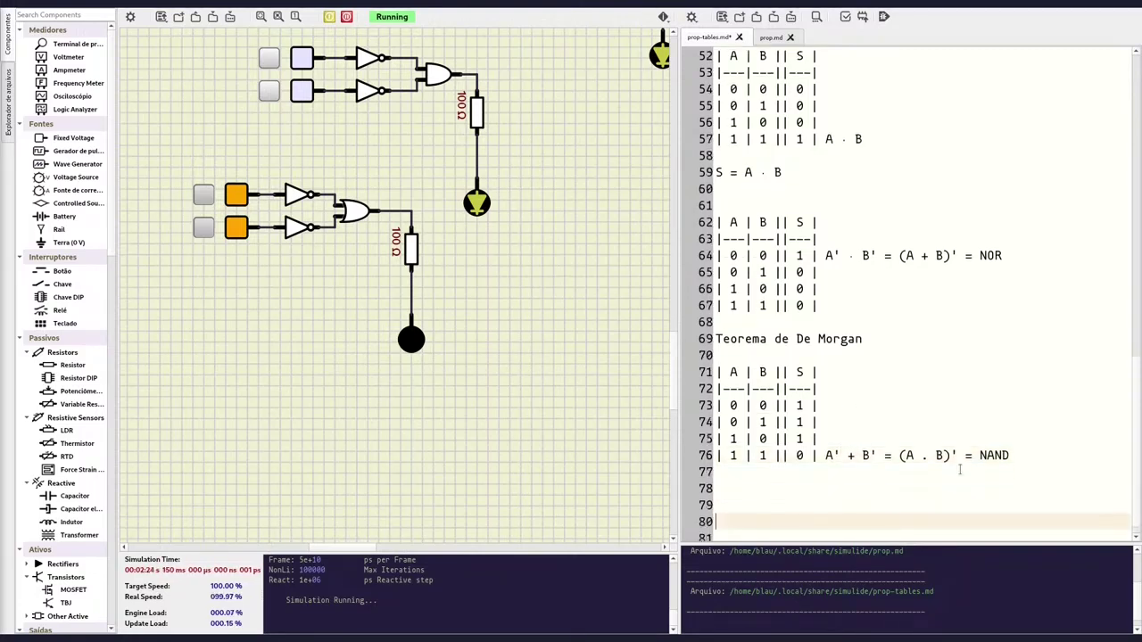
key("Return")
key("Return")
key("Return")
key("Return")
key("Return")
key("Return")
key("Return")
key("Return")
key("Up")
key("Up")
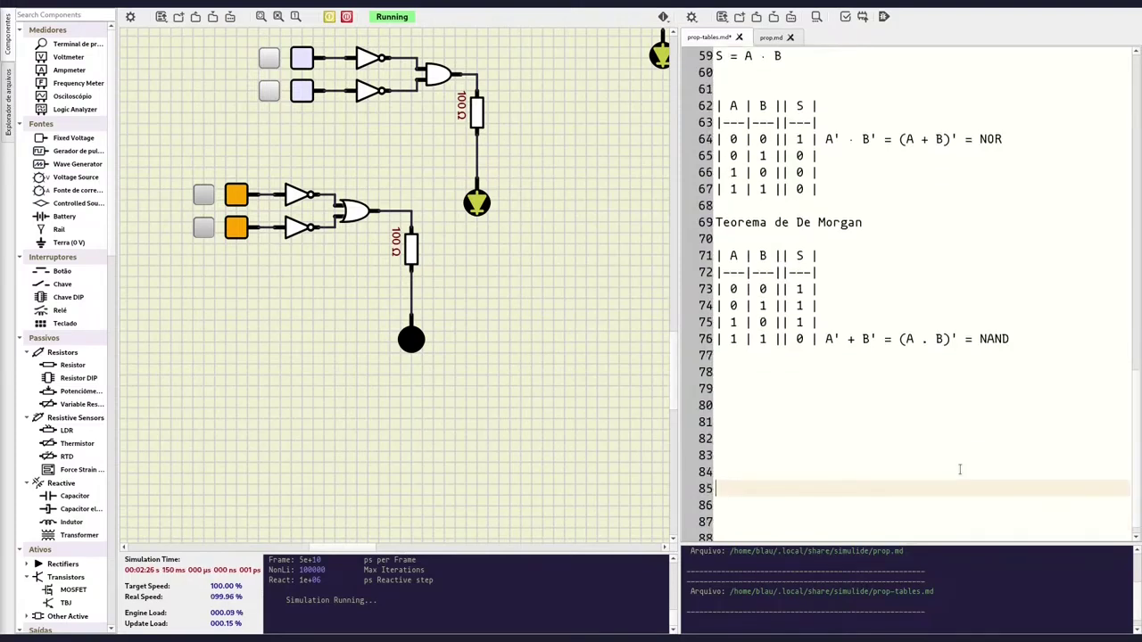
key("Up")
key("Up")
key("Up")
key("Up")
key("Up")
key("Up")
key("Up")
key("Up")
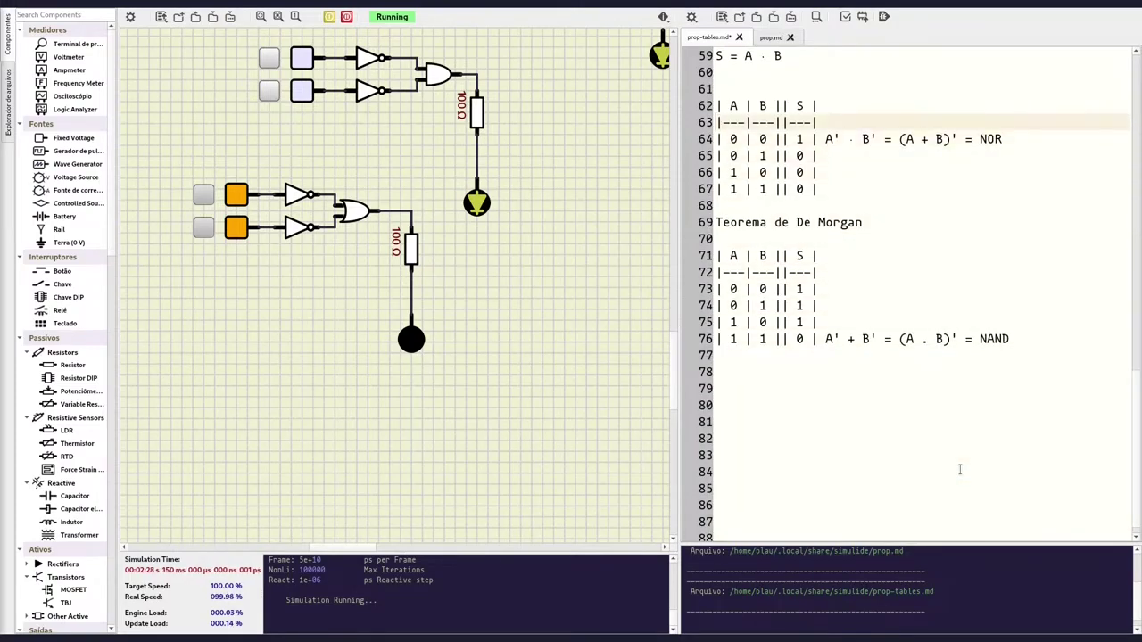
key("Up")
type("V")
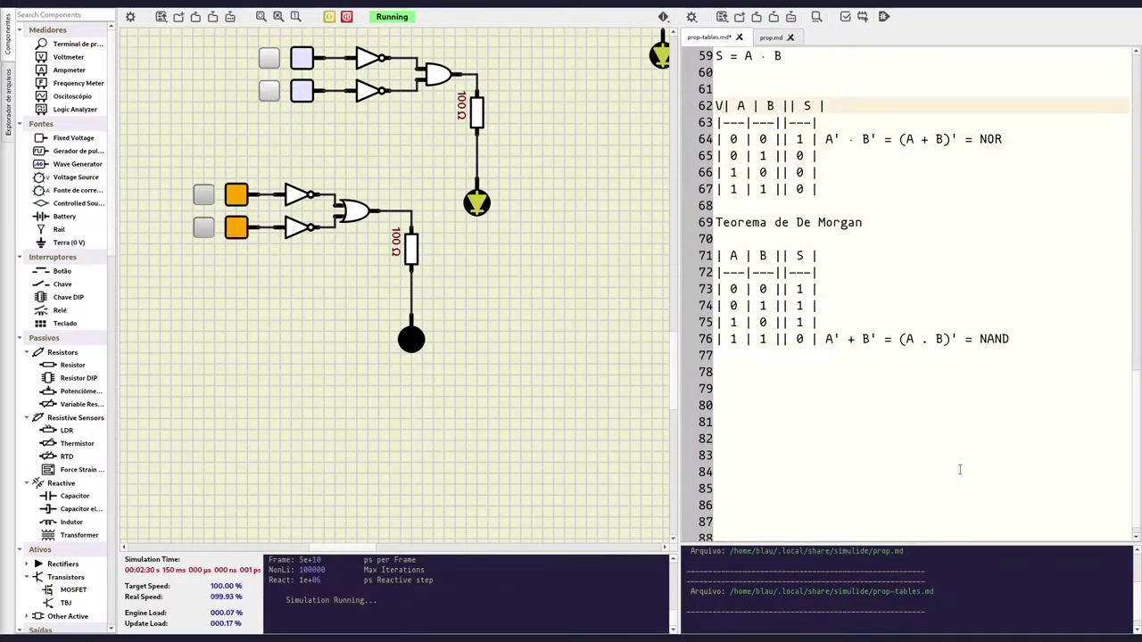
key("BackSpace")
key("shift+Down")
key("shift+Down")
key("shift+Down")
key("ctrl+c")
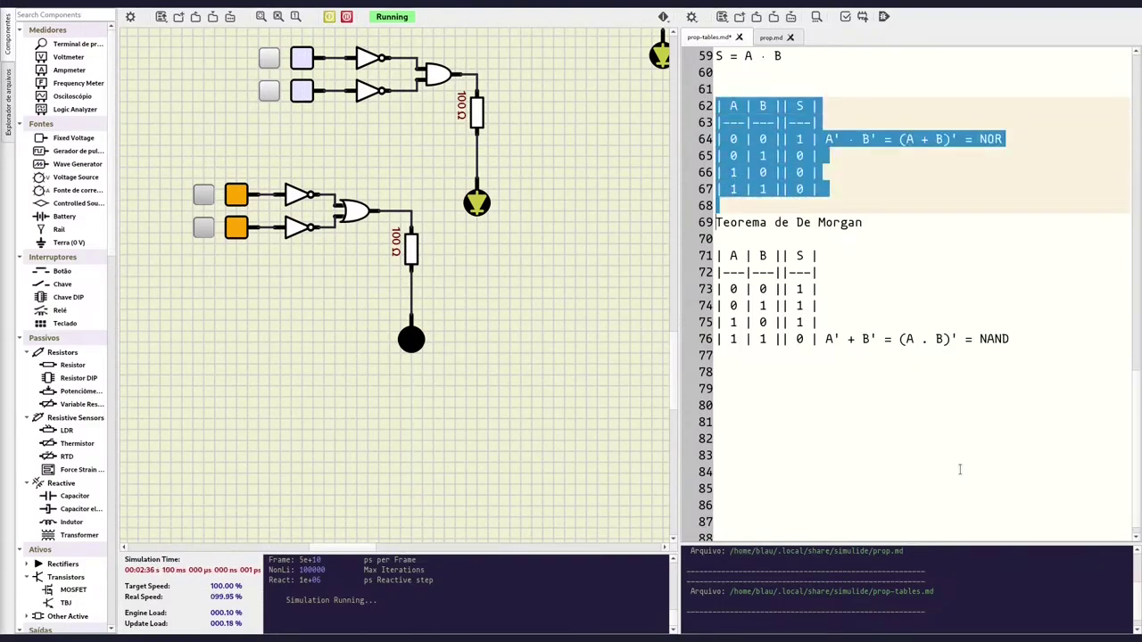
key("Down")
key("Down")
key("Down")
key("Down")
key("Down")
key("ctrl+v")
key("Up")
key("Up")
key("Up")
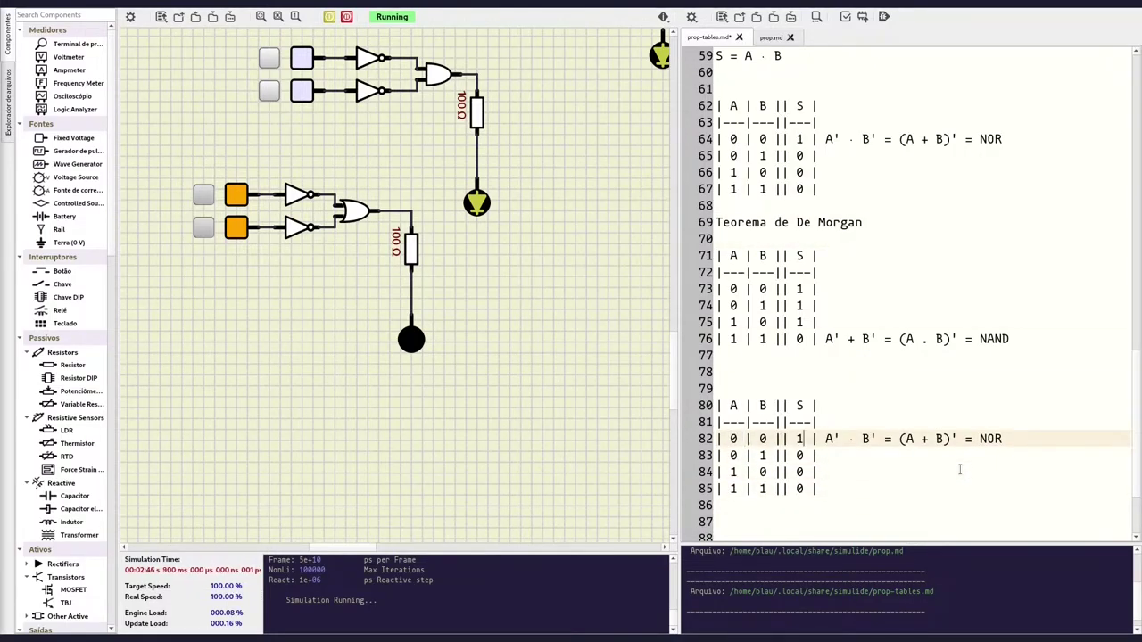
Delete the copied NOR expression and set the new table's S outputs to 0, 1, 1, 0.
key("ctrl+shift+Right")
key("ctrl+shift+Right")
key("ctrl+shift+Right")
key("ctrl+shift+Right")
key("ctrl+shift+Right")
key("ctrl+shift+Right")
key("BackSpace")
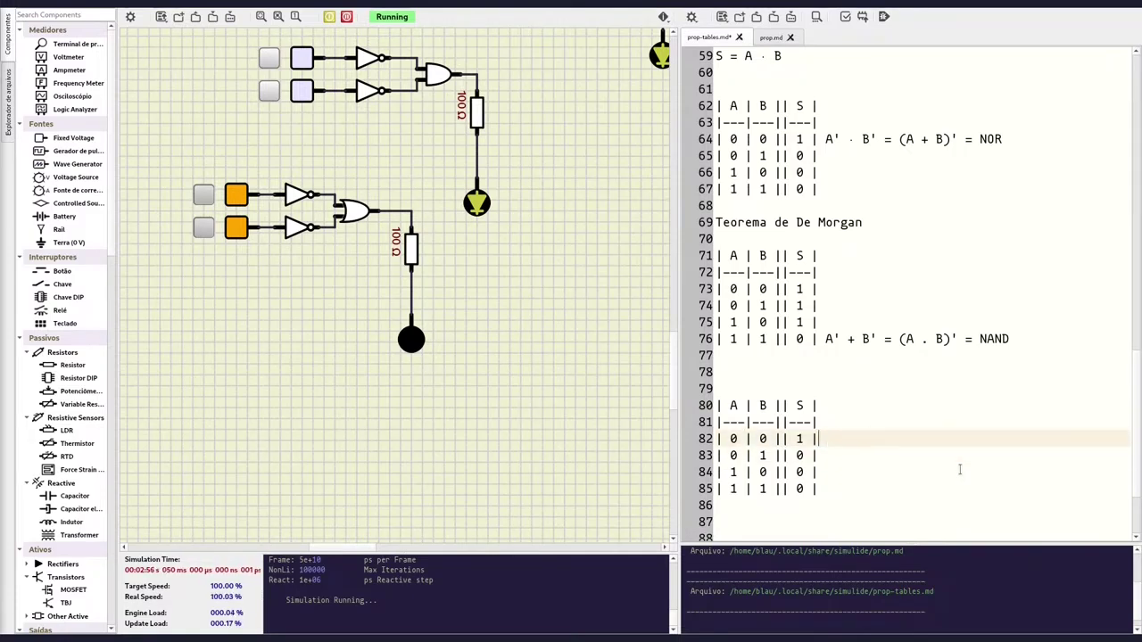
key("Left")
key("Left")
key("Left")
key("BackSpace")
type("0")
key("Down")
type("1")
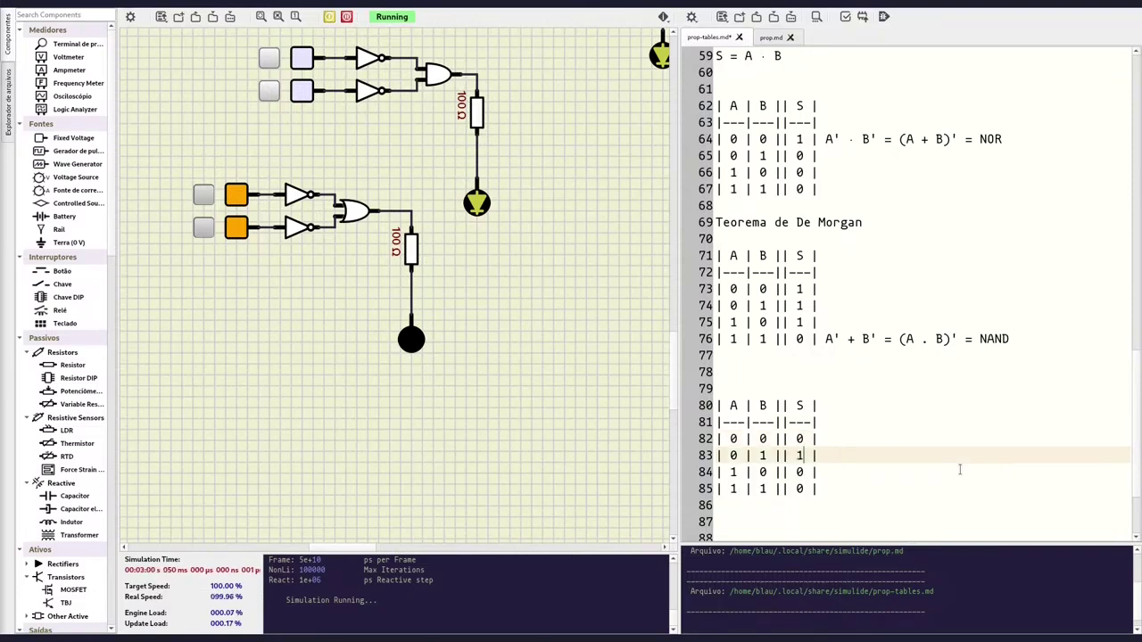
key("Down")
key("BackSpace")
type("1")
Add blank lines below the new table and return the caret to its header.
key("Down")
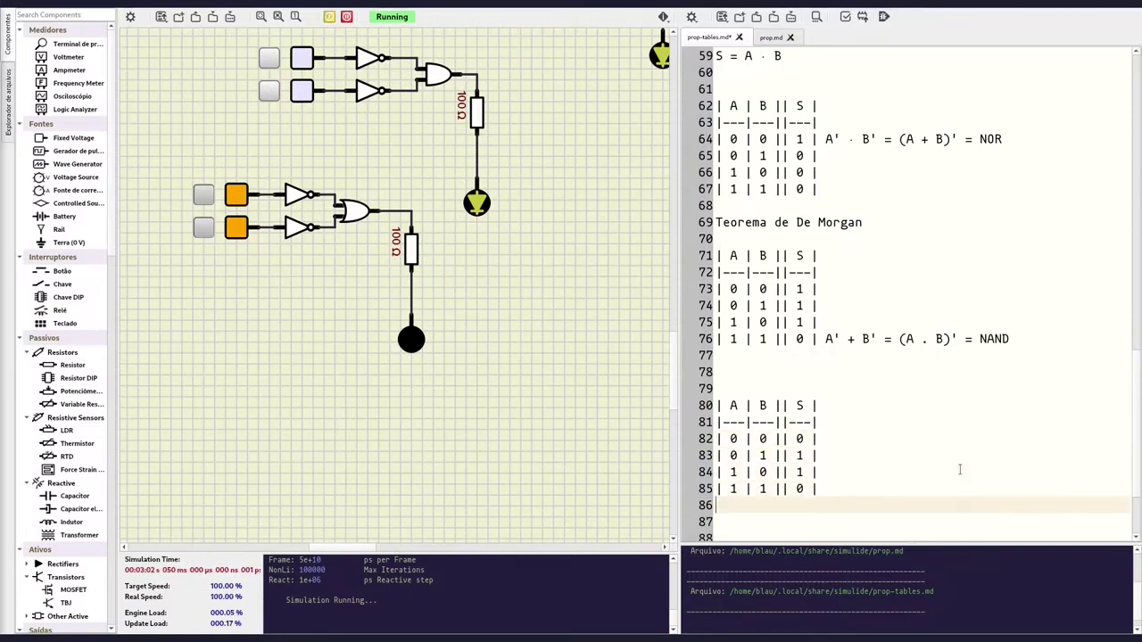
key("Down")
key("Return")
key("Return")
key("Return")
key("Return")
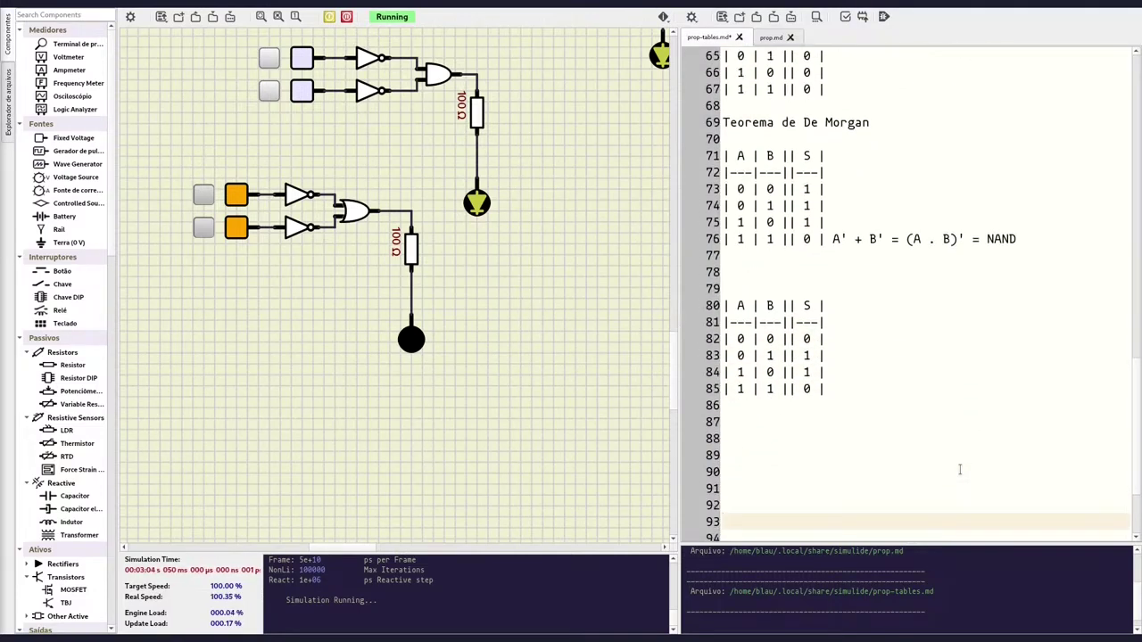
key("Return")
key("Return")
key("Return")
key("BackSpace")
key("Up")
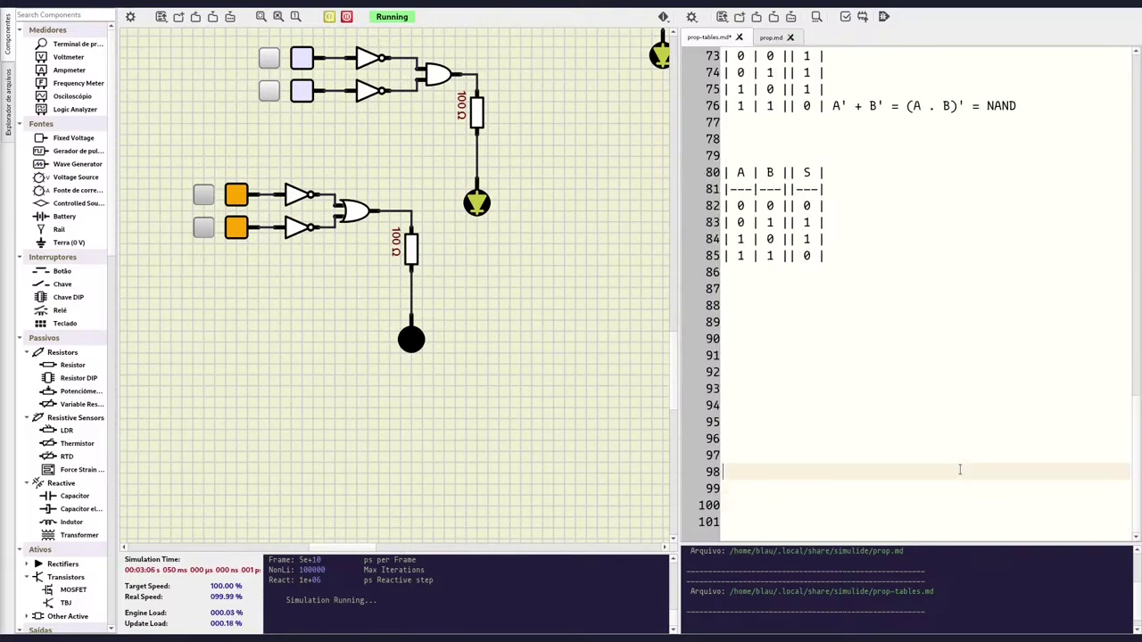
key("Up")
key("Up")
key("Up")
key("Up")
key("Up")
key("Up")
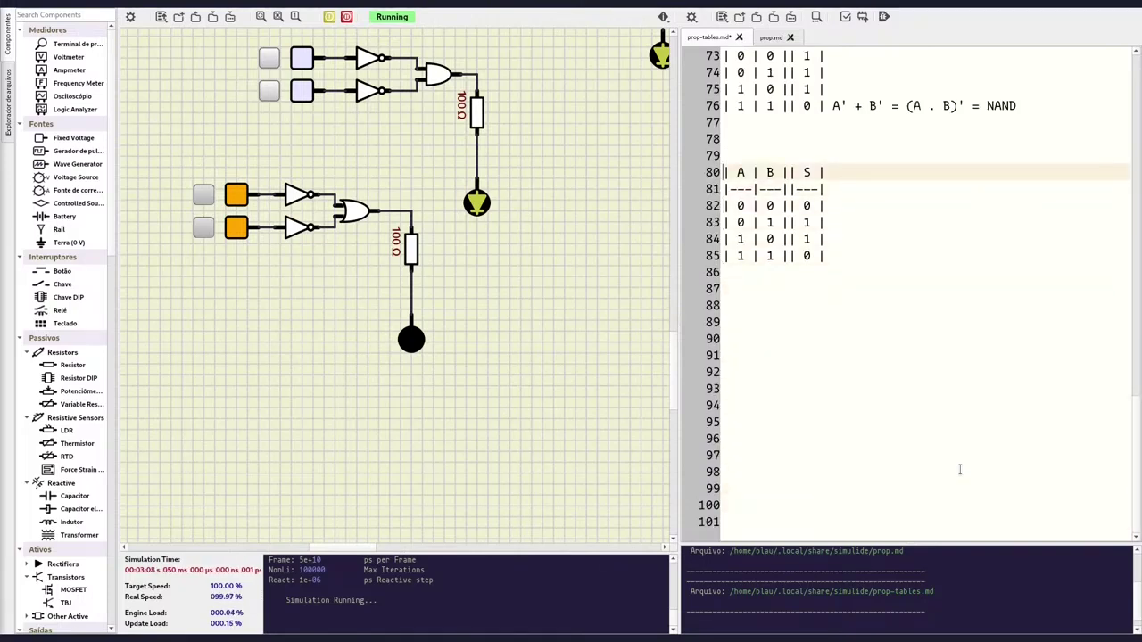
Duplicate the 0, 1, 1, 0 truth table directly below the original.
type("C")
key("BackSpace")
key("shift+Down")
key("shift+Down")
key("shift+Down")
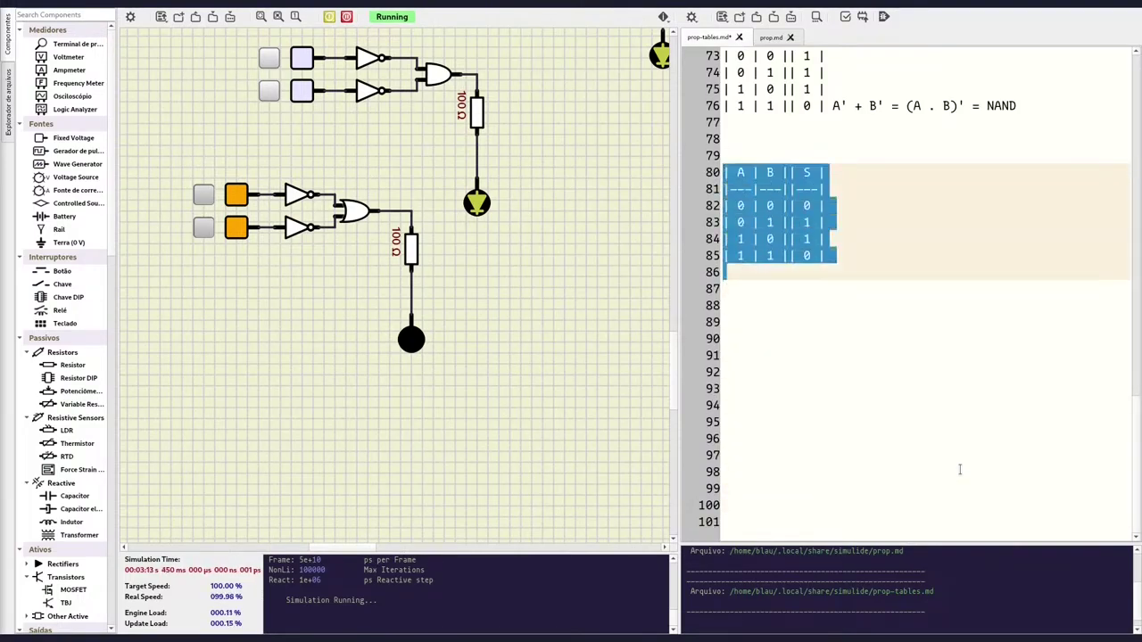
key("ctrl+c")
key("Down")
key("Down")
key("ctrl+v")
key("Up")
key("Up")
key("Up")
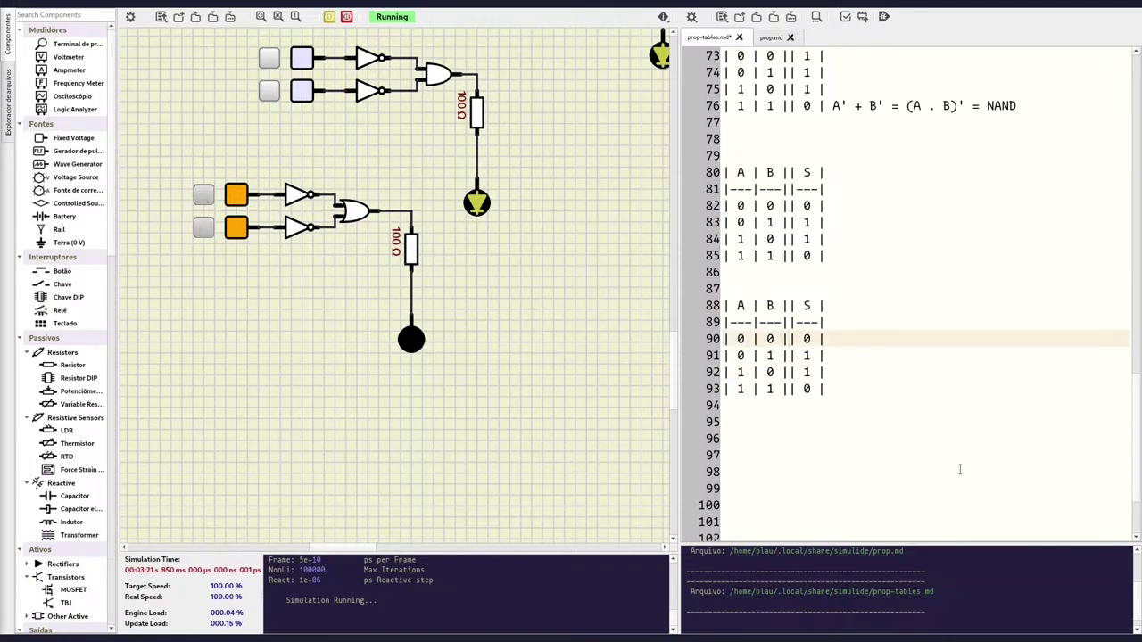
Edit the pasted table's S column to read 1, 0, 0, 1.
key("BackSpace")
key("Down")
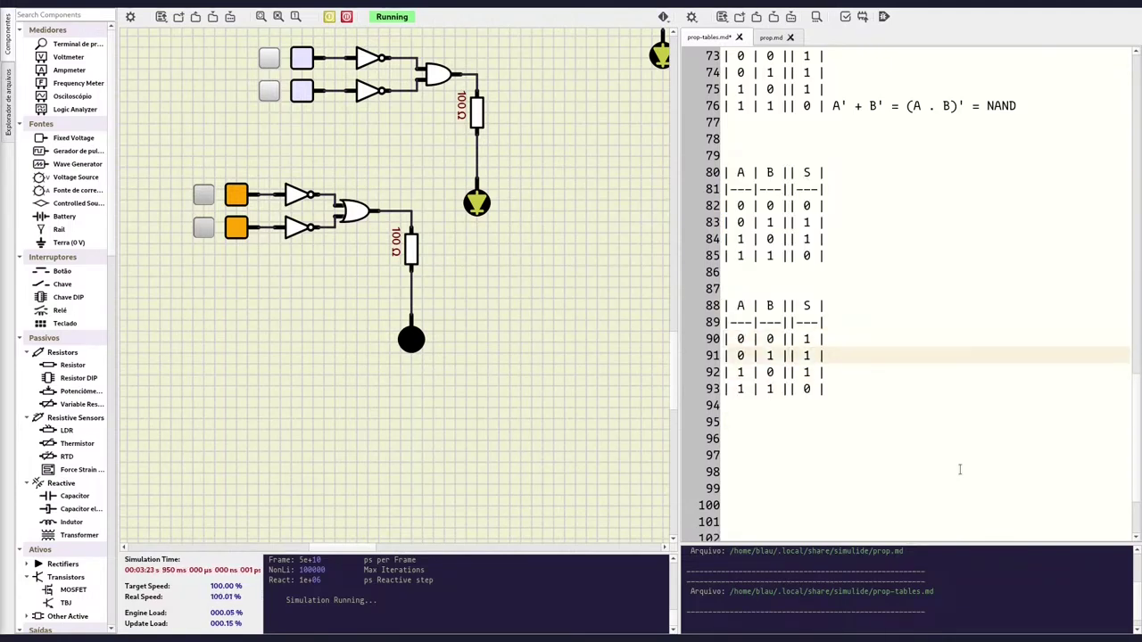
key("BackSpace")
type("0")
key("Down")
key("BackSpace")
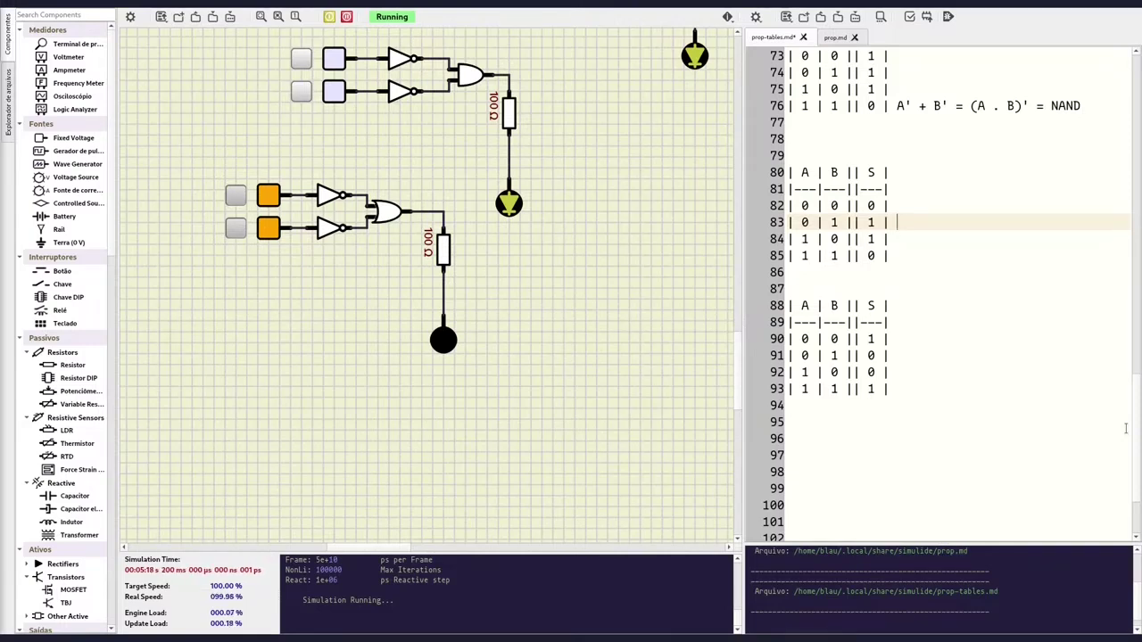
Annotate the 0-1 row with A' · B and the 1-0 row with A · B'.
type("A")
type("' . ")
type("B")
key("Left")
key("Left")
key("Right")
key("Right")
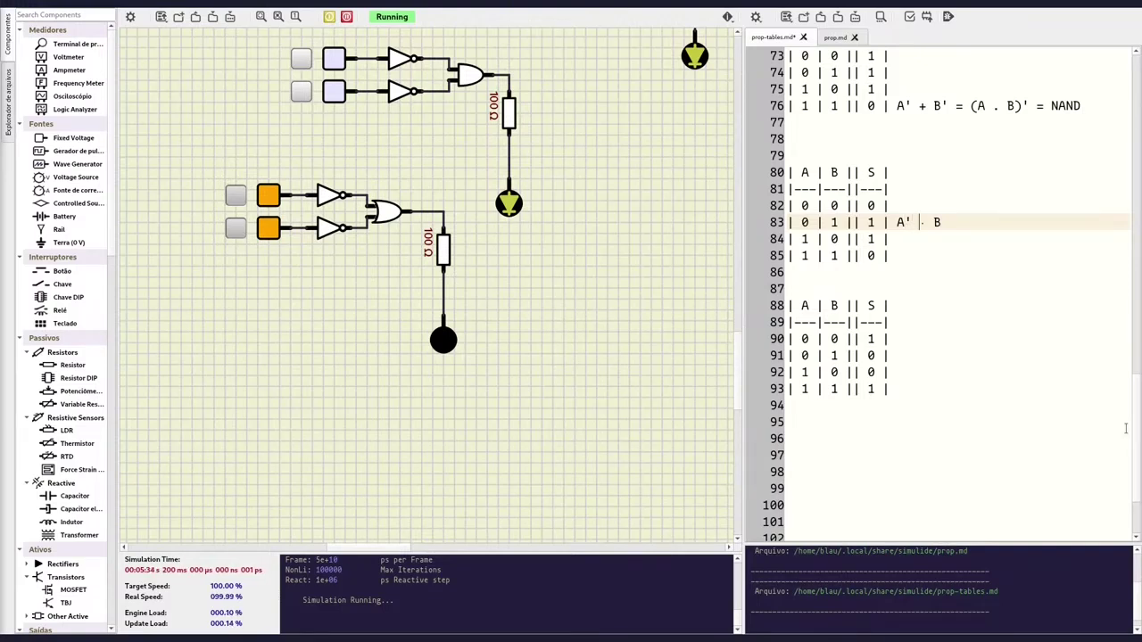
key("Down")
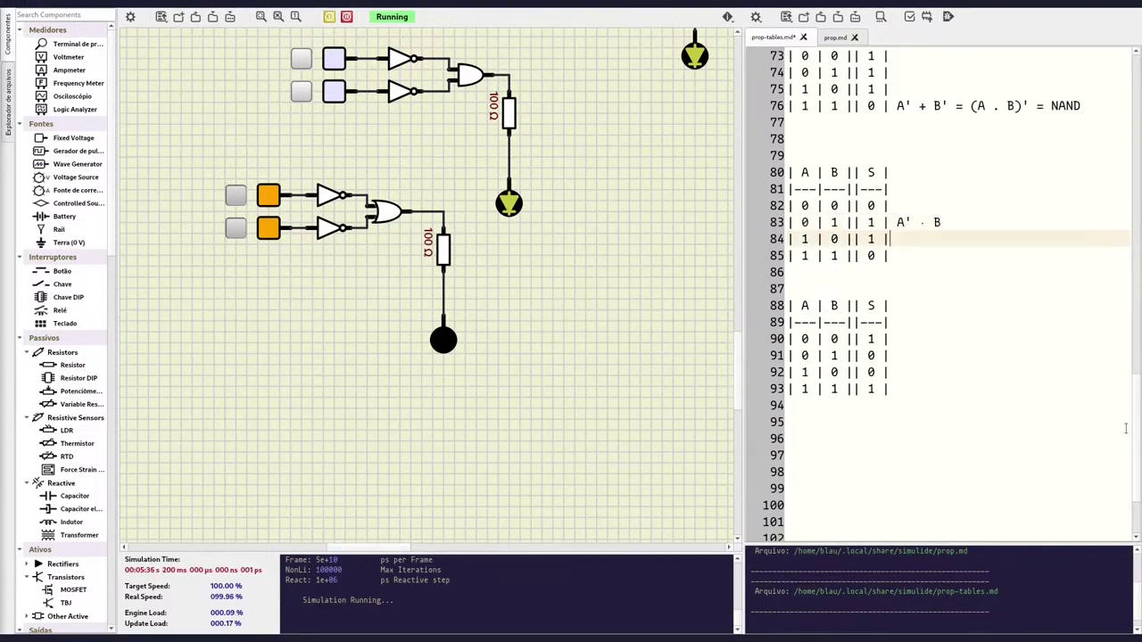
type("B")
type(" ·")
key("Left")
key("Left")
key("BackSpace")
type("A")
key("Right")
key("Right")
key("Right")
type("B'")
Add spacing and write S = A' · B + A · B' on line 87, highlighting each term.
key("Down")
key("Down")
key("Down")
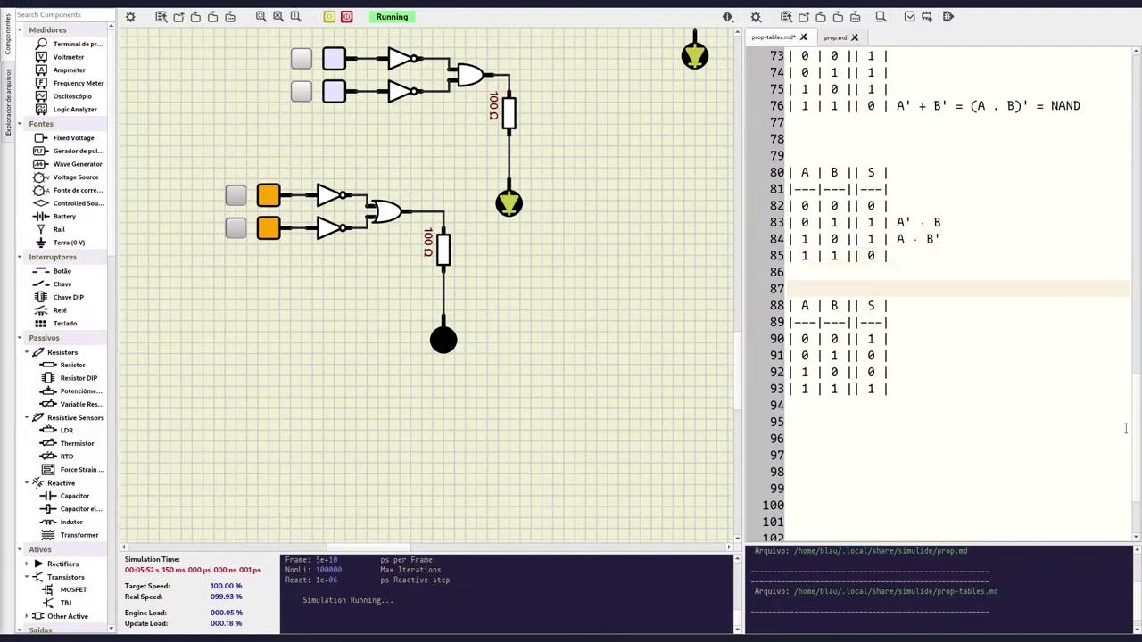
key("Return")
key("Up")
key("Return")
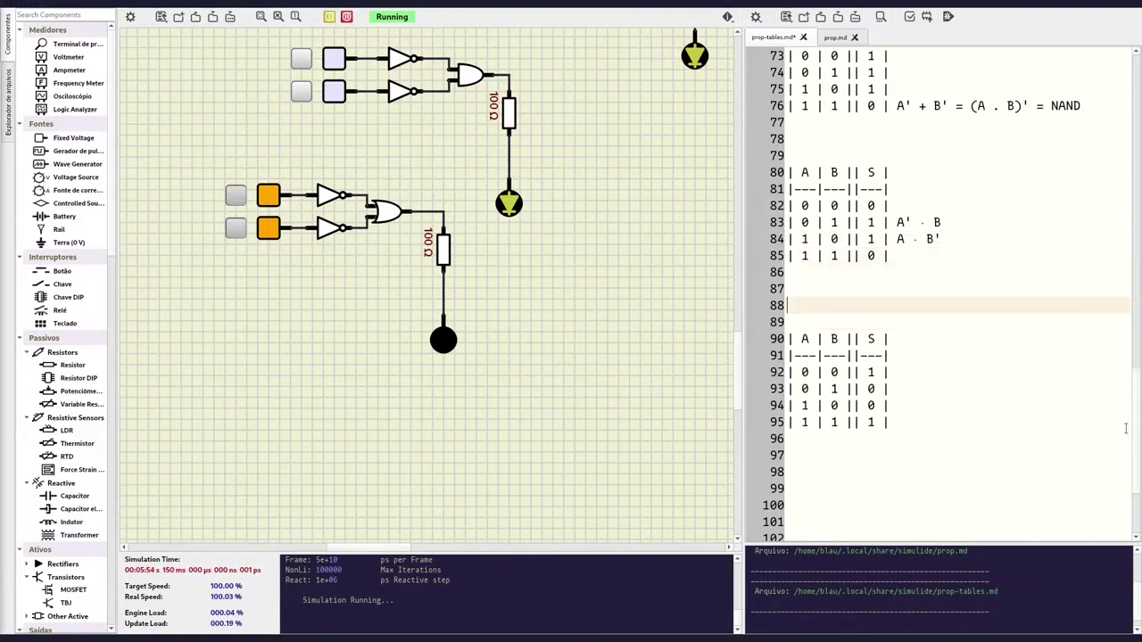
key("Up")
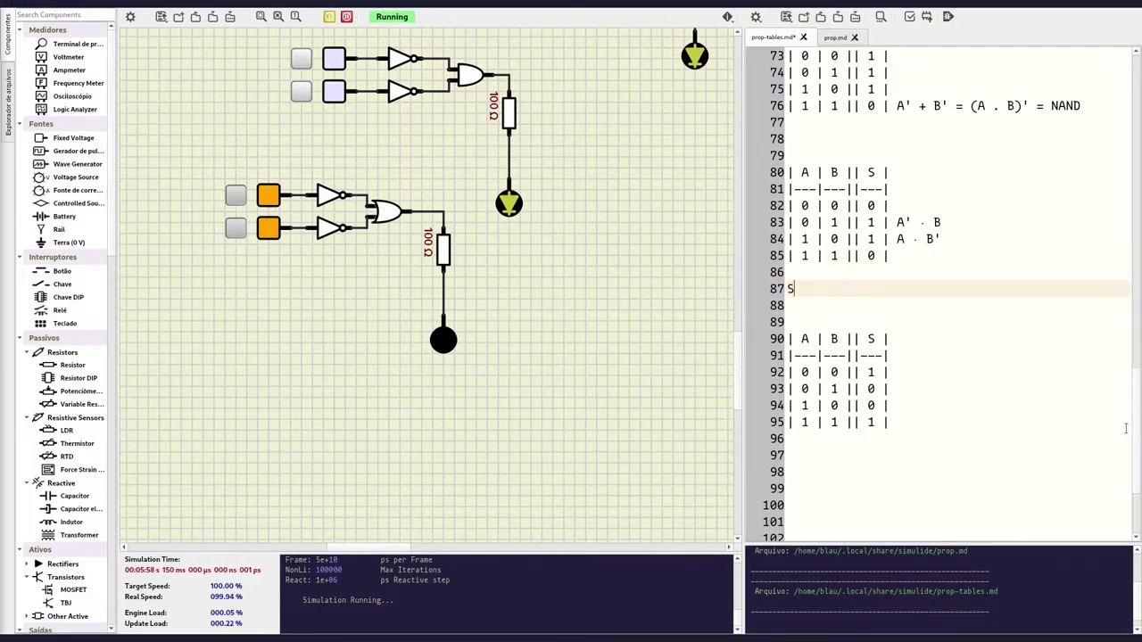
type(" =")
type(" A'")
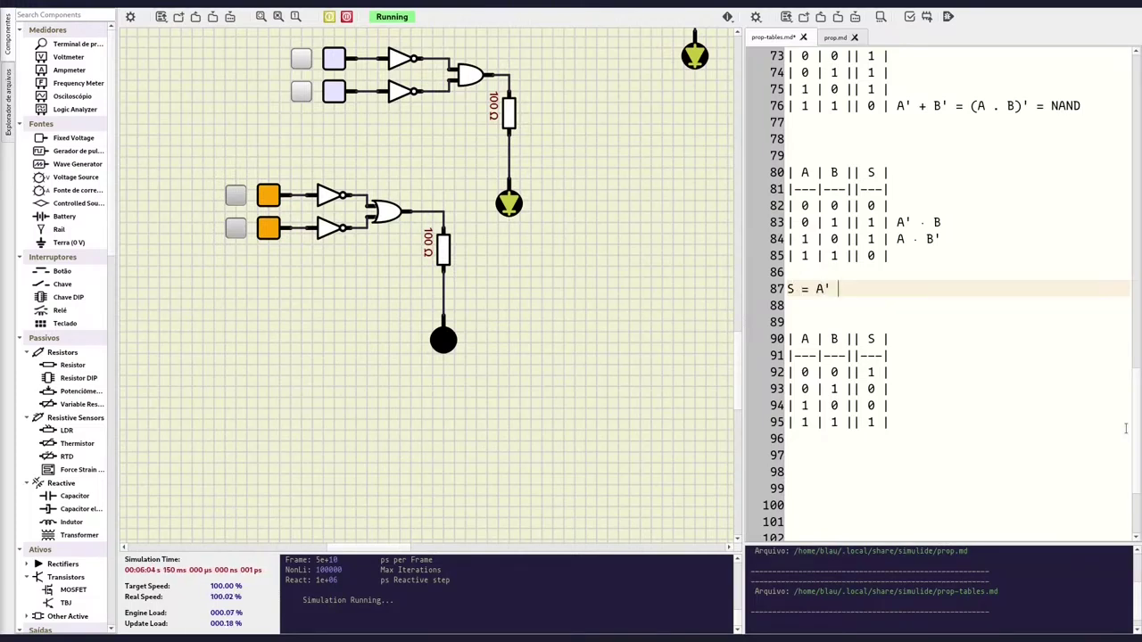
type(" · ")
type("B +")
type(" A · B'")
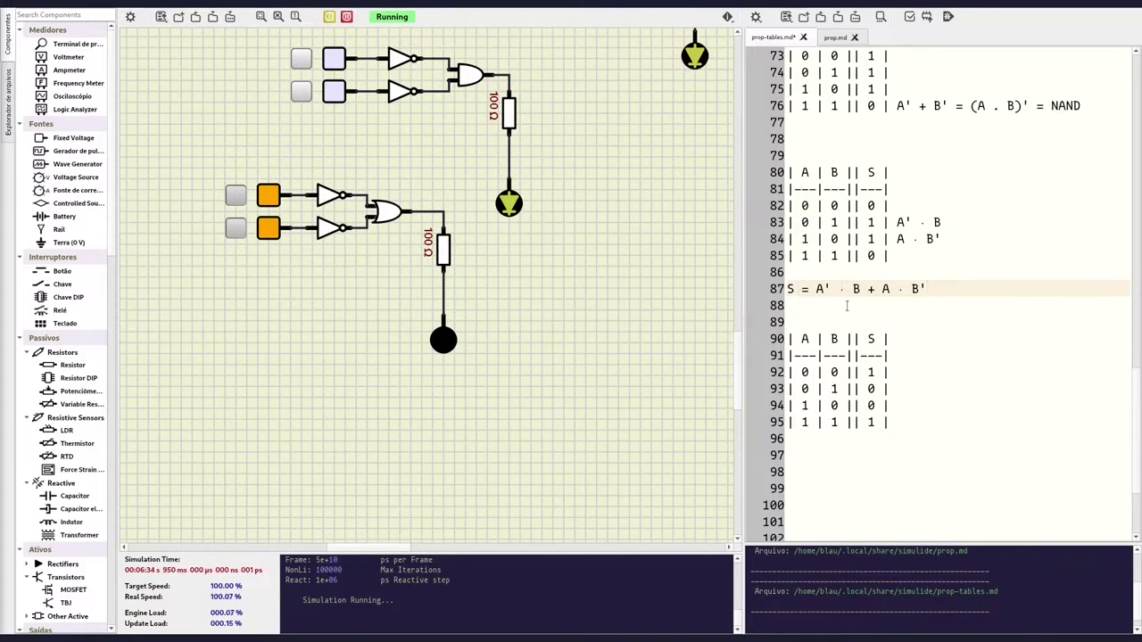
left_click_drag(817, 288, 861, 288)
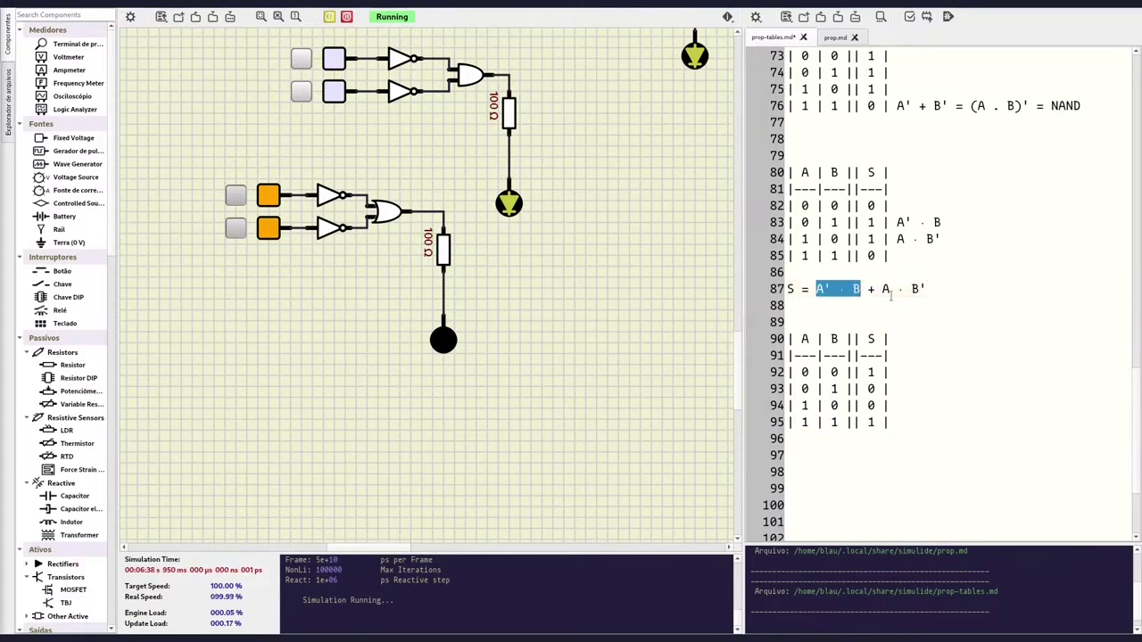
mouse_move(882, 288)
left_mouse_down()
mouse_move(927, 288)
mouse_move(877, 288)
left_mouse_up()
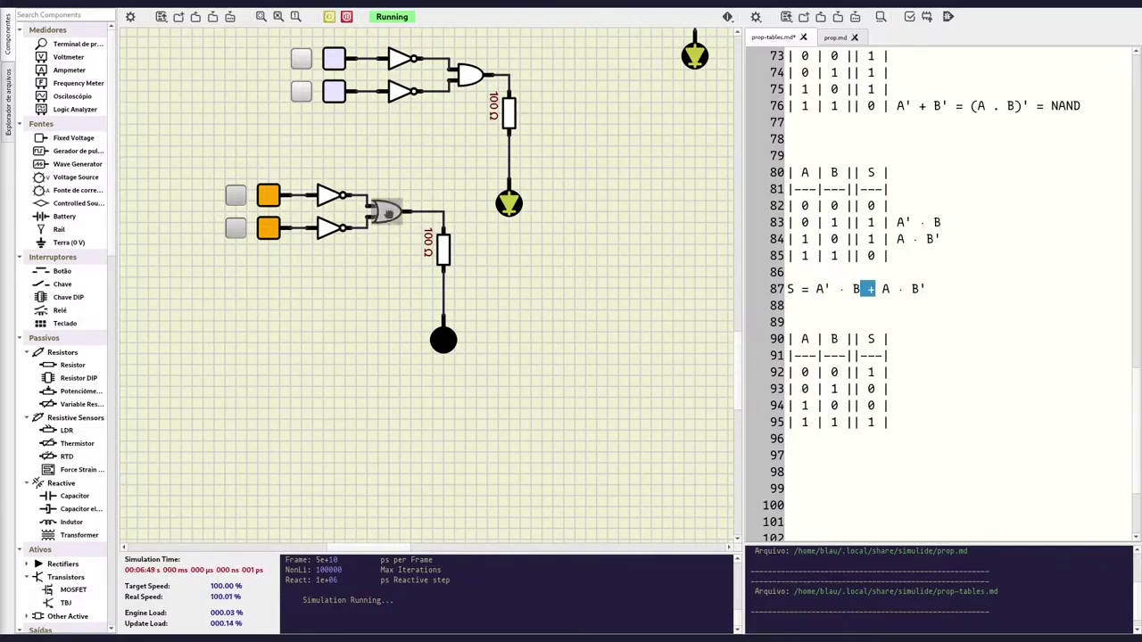
Paste a copy of the circuit, add two AND gates and delete the inverter output wires.
right_click(379, 406)
left_click(420, 438)
left_click_drag(323, 241, 527, 326)
left_click_drag(400, 310, 153, 291)
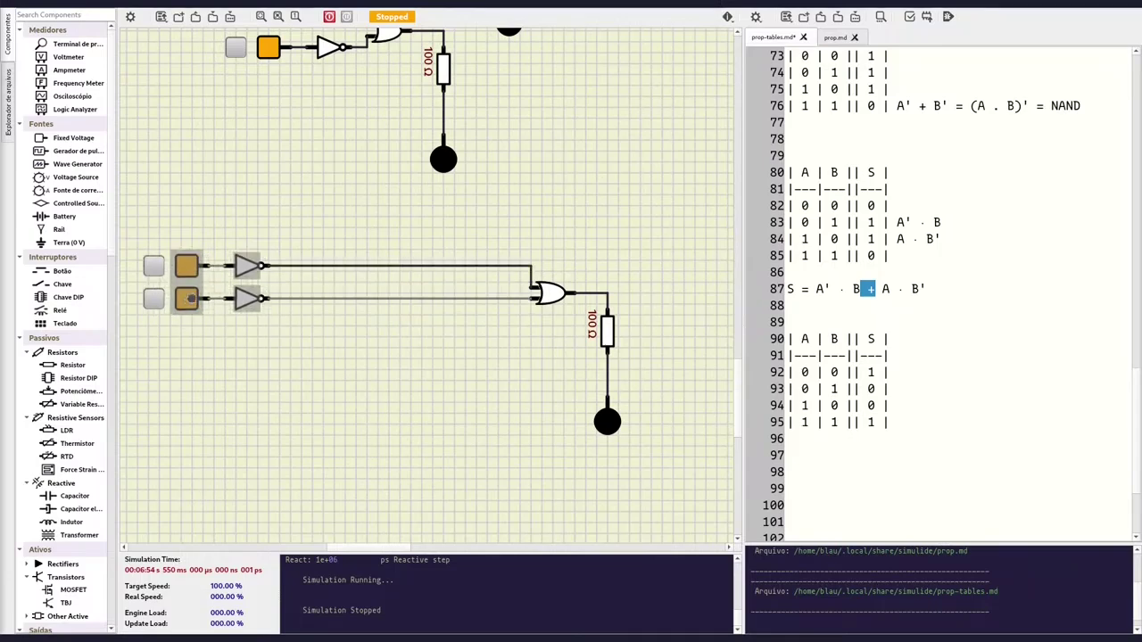
mouse_move(384, 420)
left_mouse_down()
mouse_move(401, 259)
mouse_move(401, 296)
left_mouse_up()
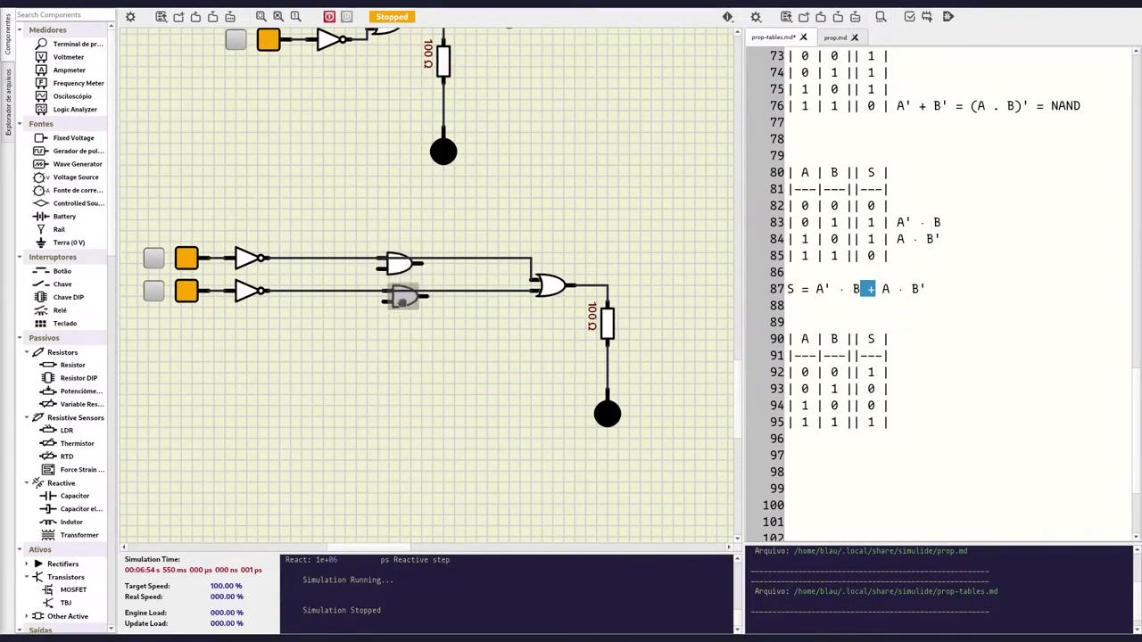
mouse_move(285, 292)
left_mouse_down()
mouse_move(355, 293)
mouse_move(320, 301)
left_mouse_up()
right_click(369, 259)
left_click(393, 271)
left_click_drag(318, 259, 326, 241)
left_click_drag(320, 301, 328, 318)
left_click(360, 416)
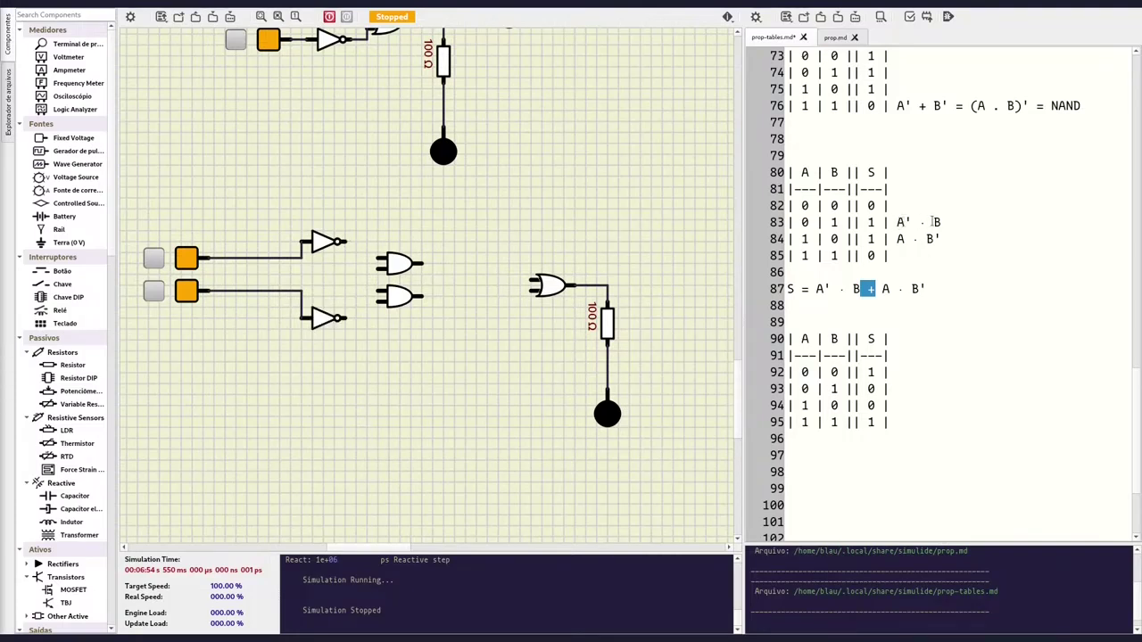
Wire A' and B into the upper AND gate, and A and B' into the lower one.
left_click(343, 241)
left_click(377, 259)
left_click(300, 288)
left_click(373, 273)
left_click(302, 257)
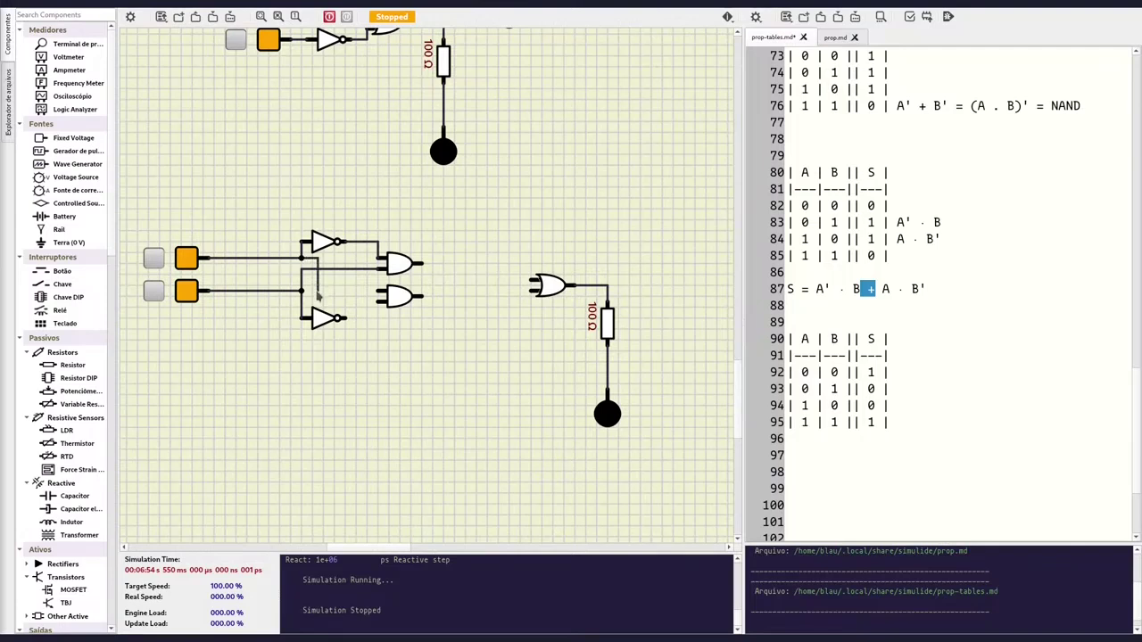
left_click(382, 291)
left_click(343, 317)
left_click(380, 302)
Connect both AND gate outputs to the OR gate's two inputs.
left_click(420, 261)
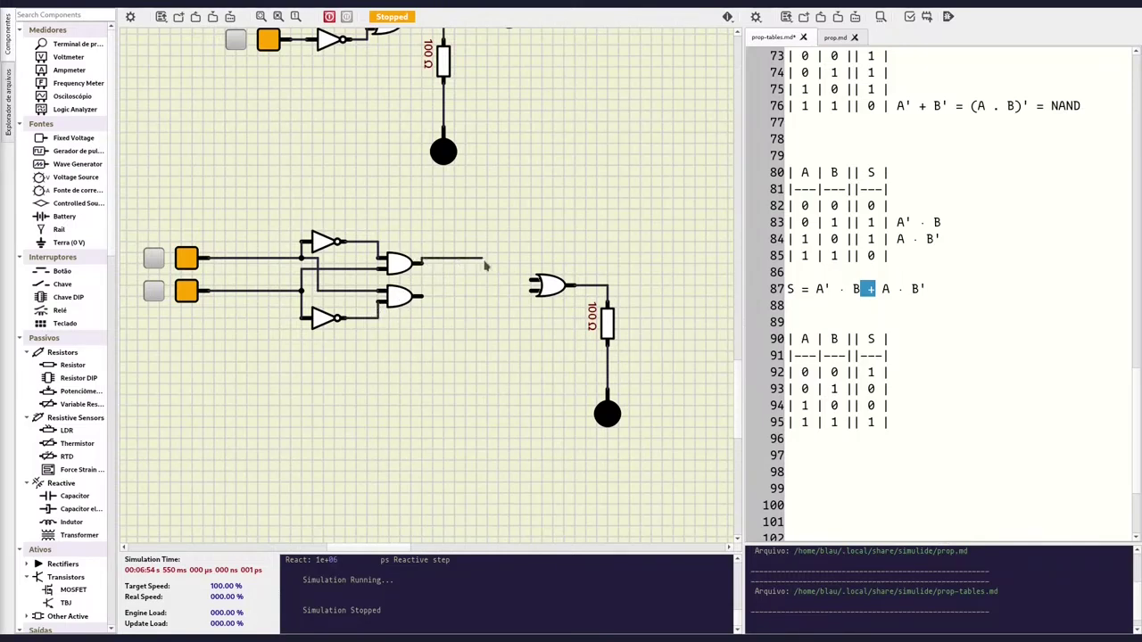
left_click(532, 280)
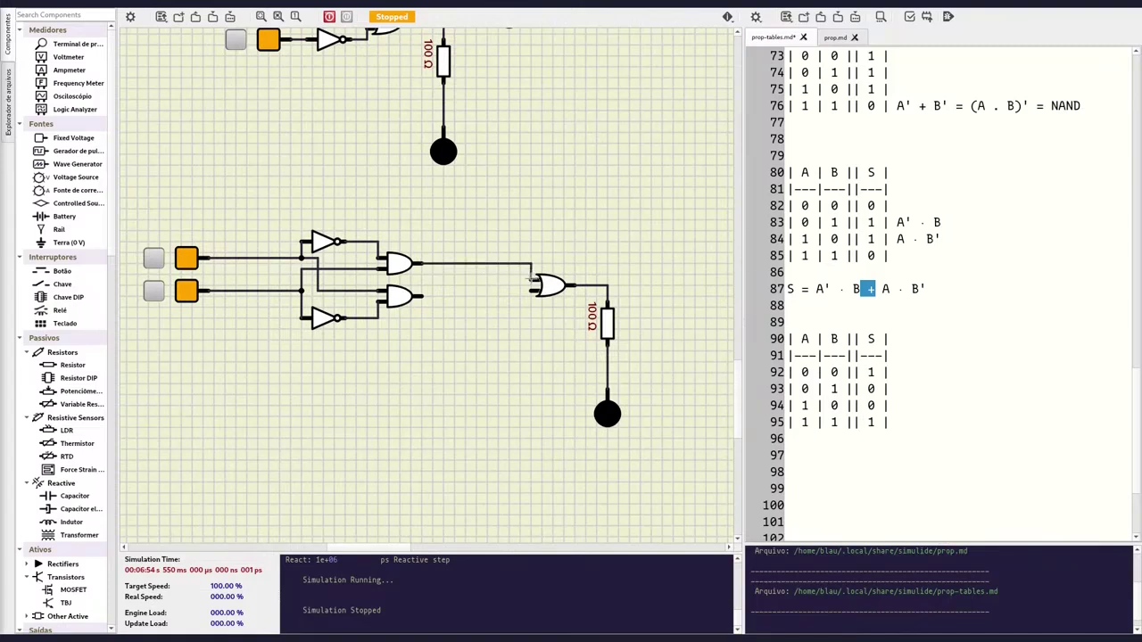
left_click(421, 296)
left_click(534, 290)
left_click(883, 287)
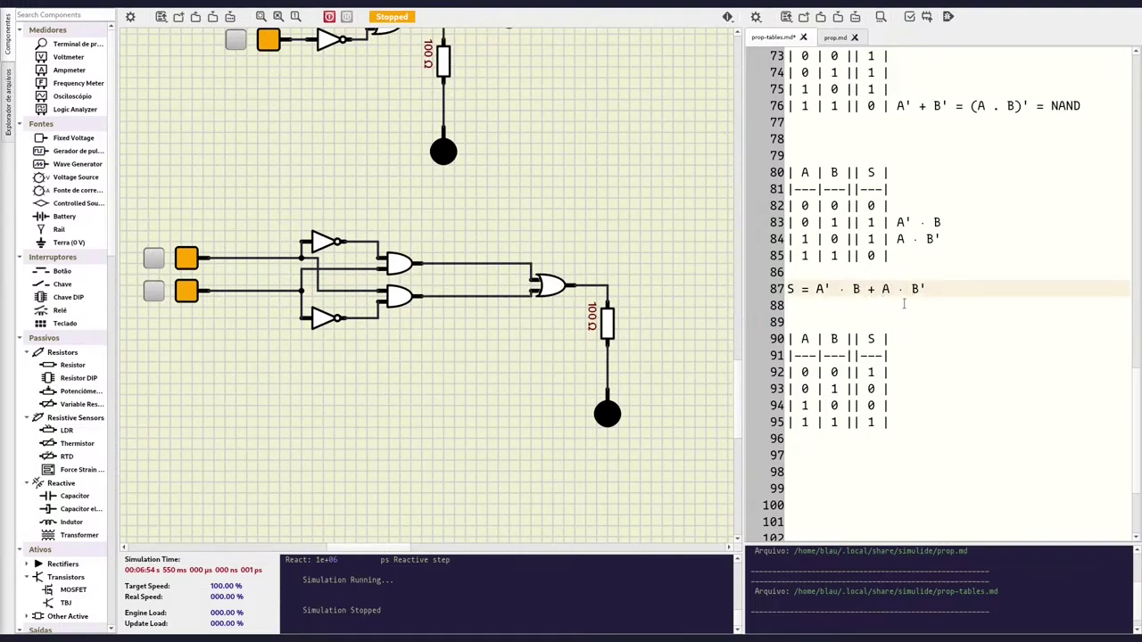
Start the simulation and toggle switches A and B through input combinations, watching the probe.
left_click(329, 18)
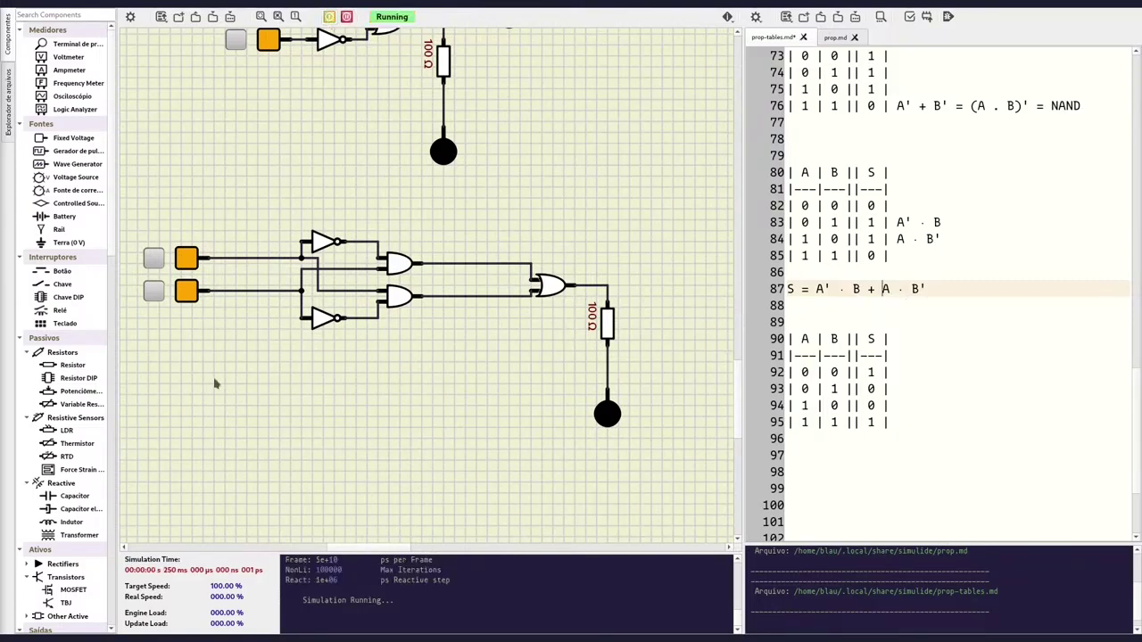
left_click(153, 259)
left_click(154, 291)
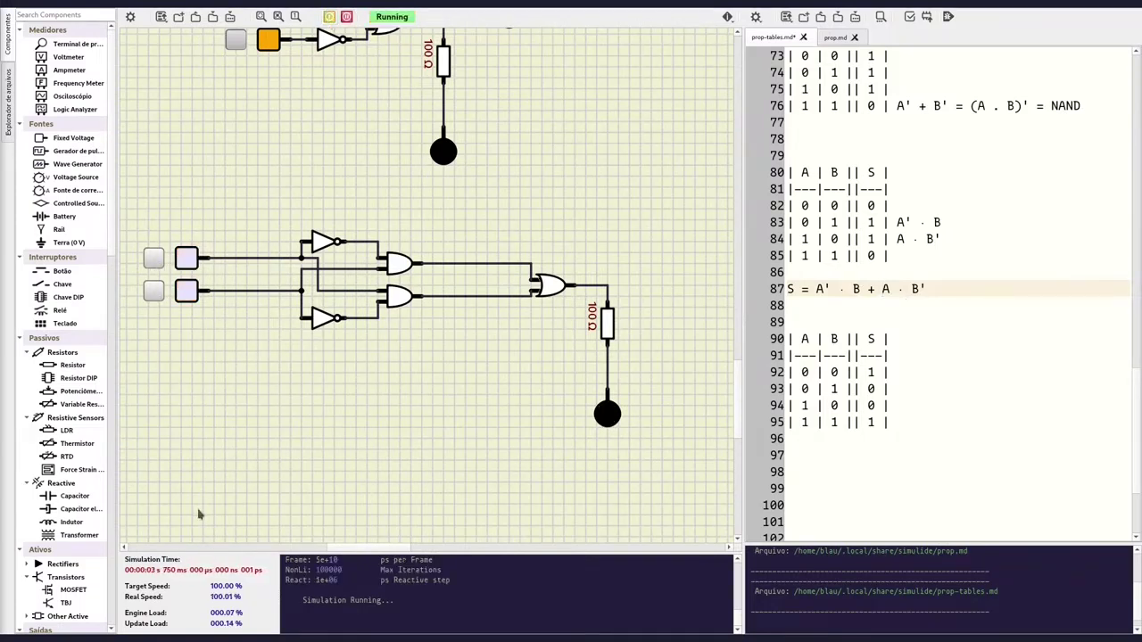
left_click(154, 258)
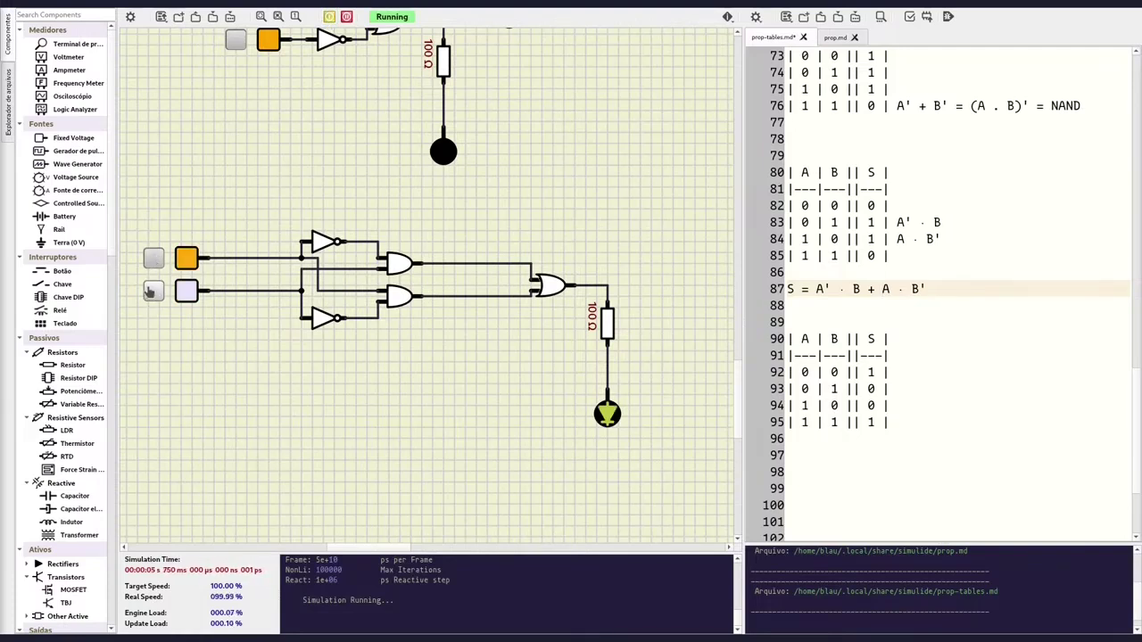
left_click(154, 259)
left_click(154, 291)
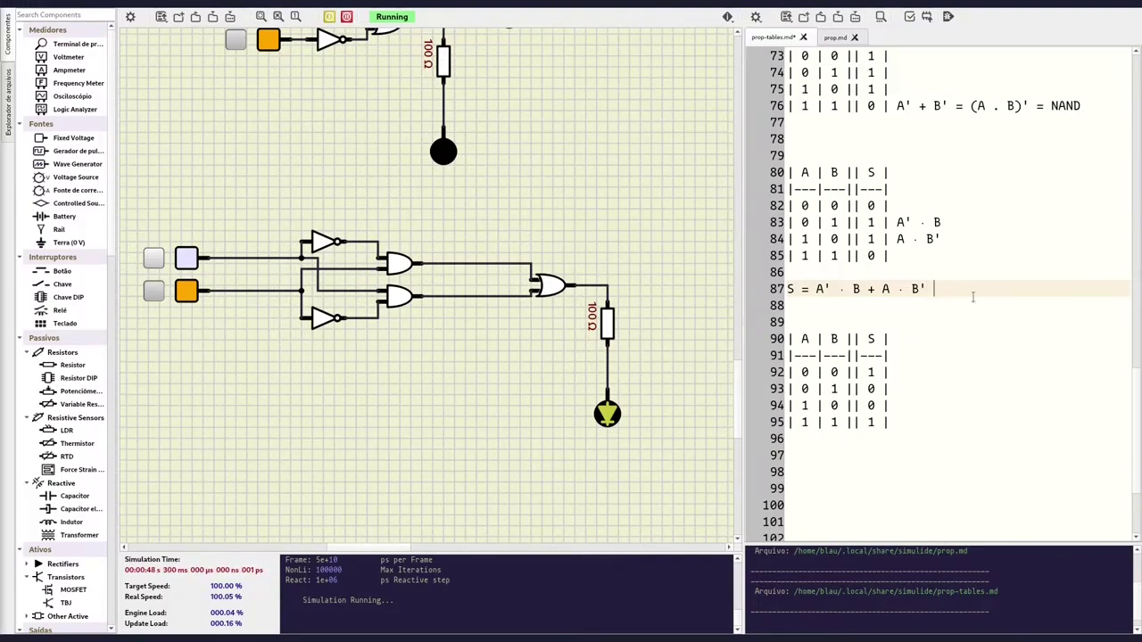
Append '= XOR' to line 87, then open and dismiss the OR gate's context menu.
type("= ")
type("XOR")
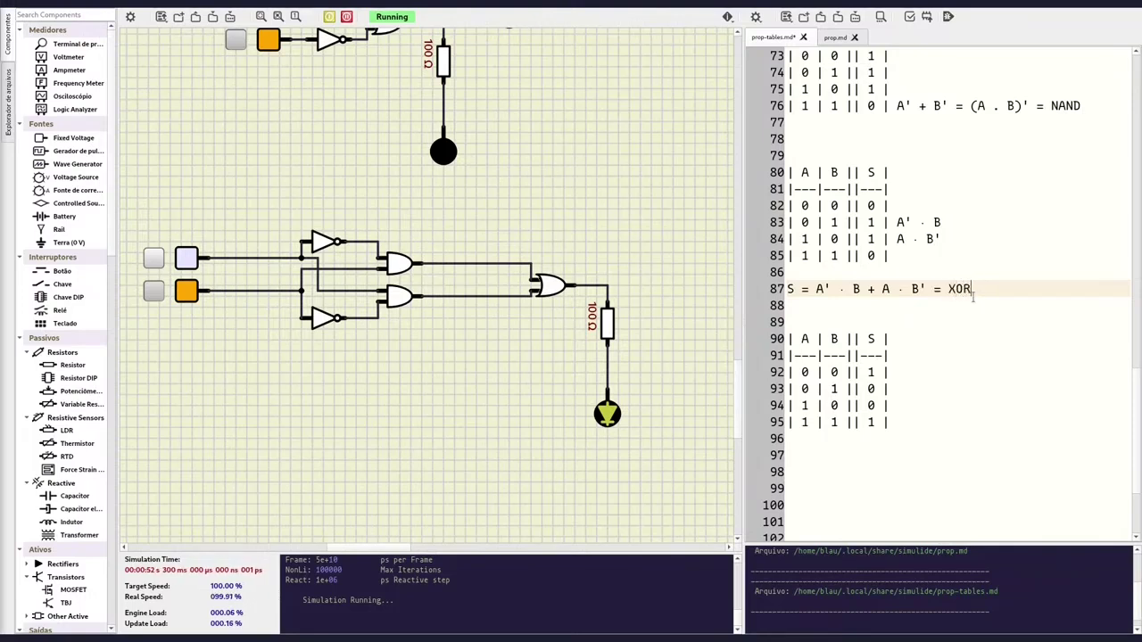
right_click(552, 295)
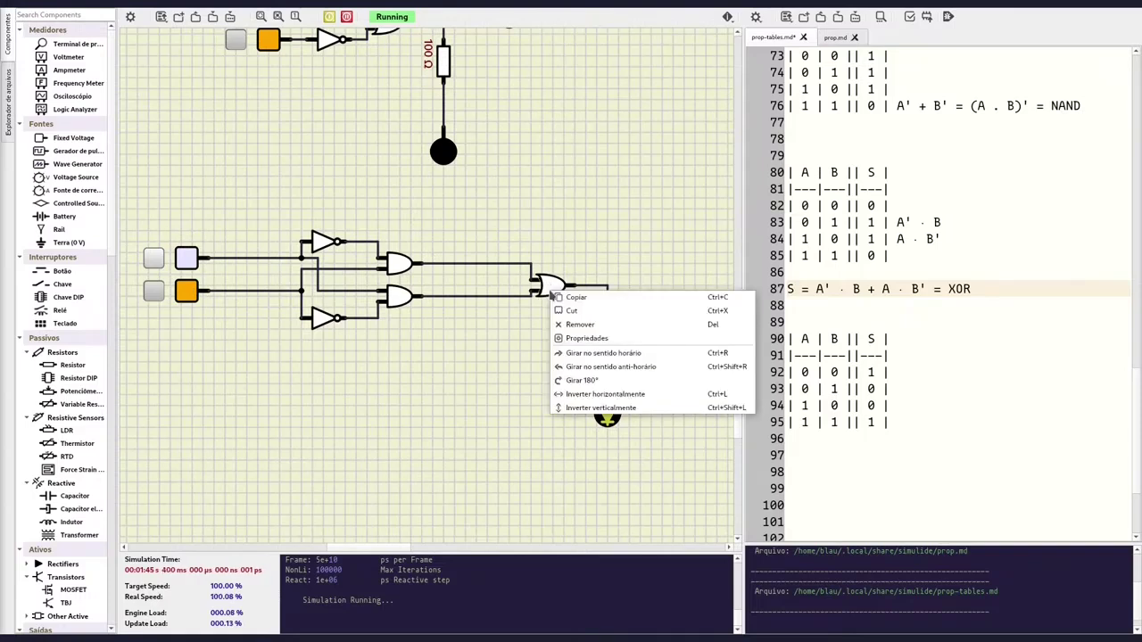
left_click(511, 353)
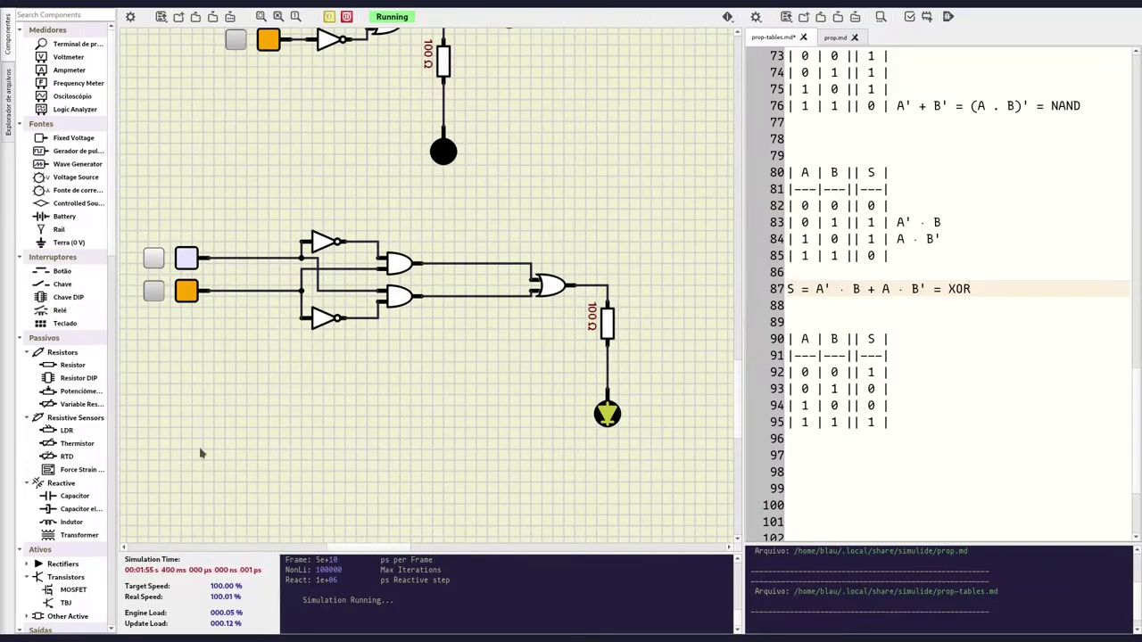
Place an XOR gate on the canvas below the new circuit.
scroll(33, 309, "down", 3)
scroll(36, 357, "down", 5)
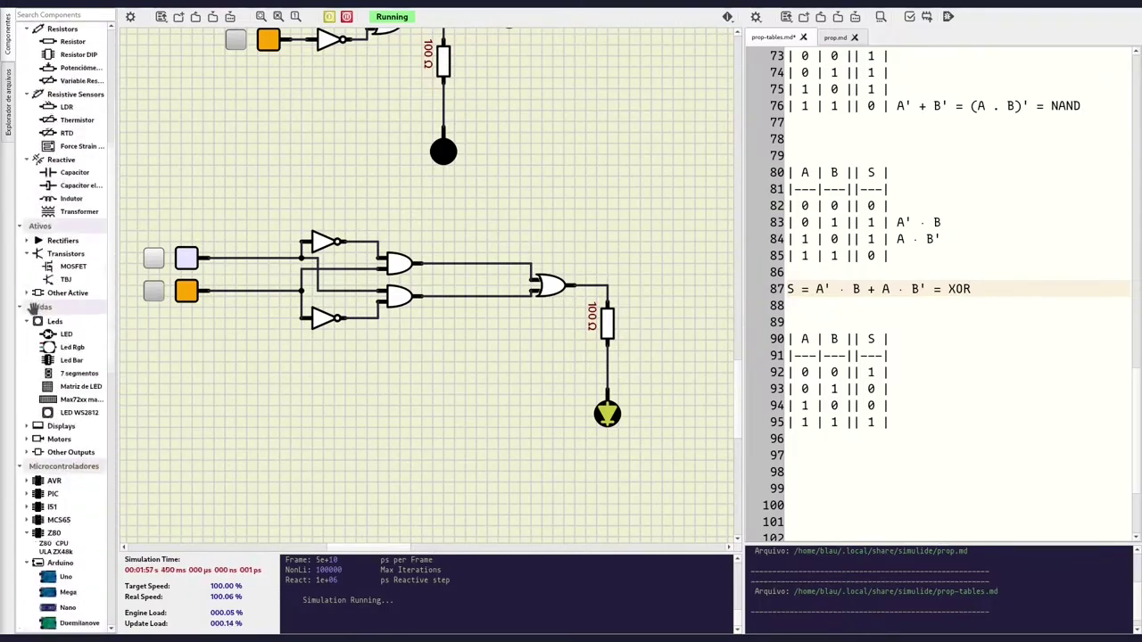
scroll(40, 420, "down", 5)
scroll(45, 472, "down", 3)
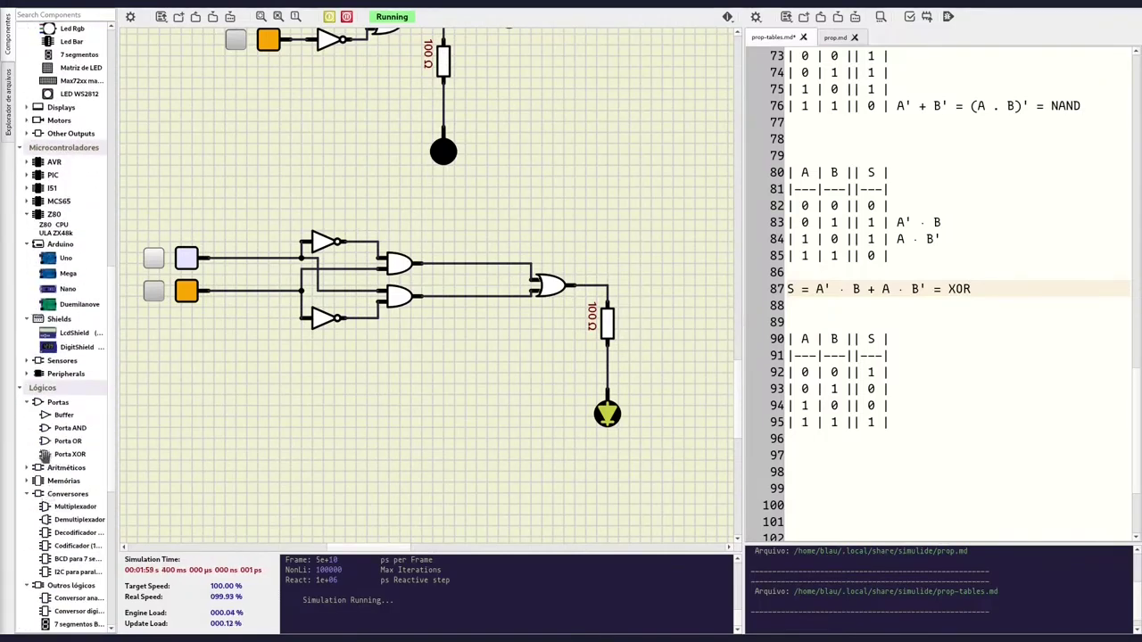
left_click_drag(69, 454, 362, 399)
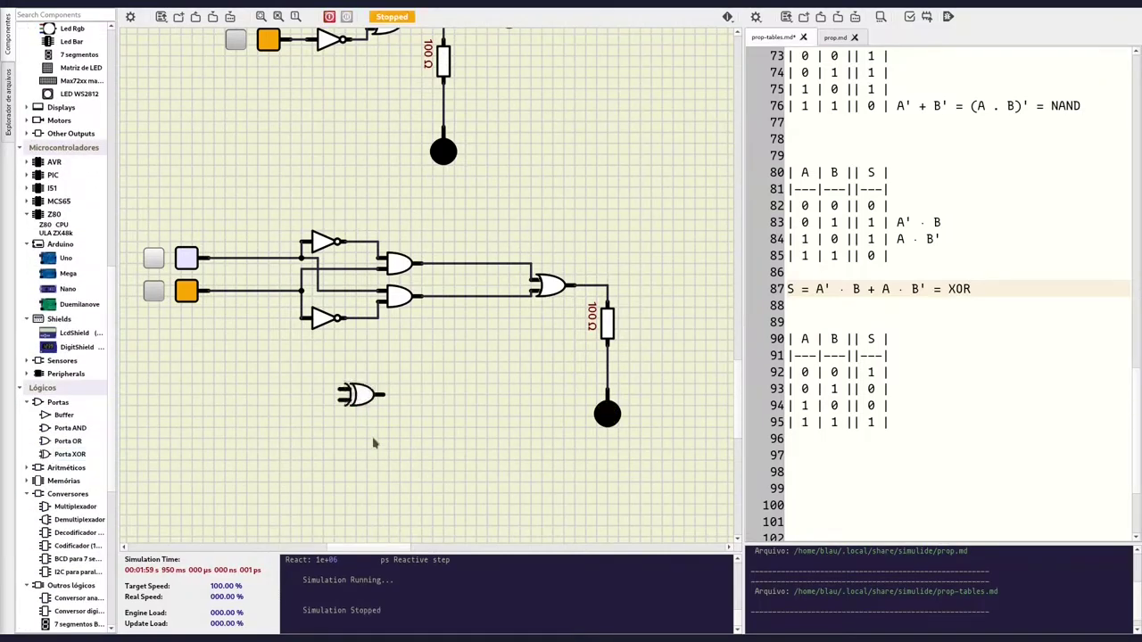
scroll(363, 441, "up", 3)
scroll(362, 444, "up", 2)
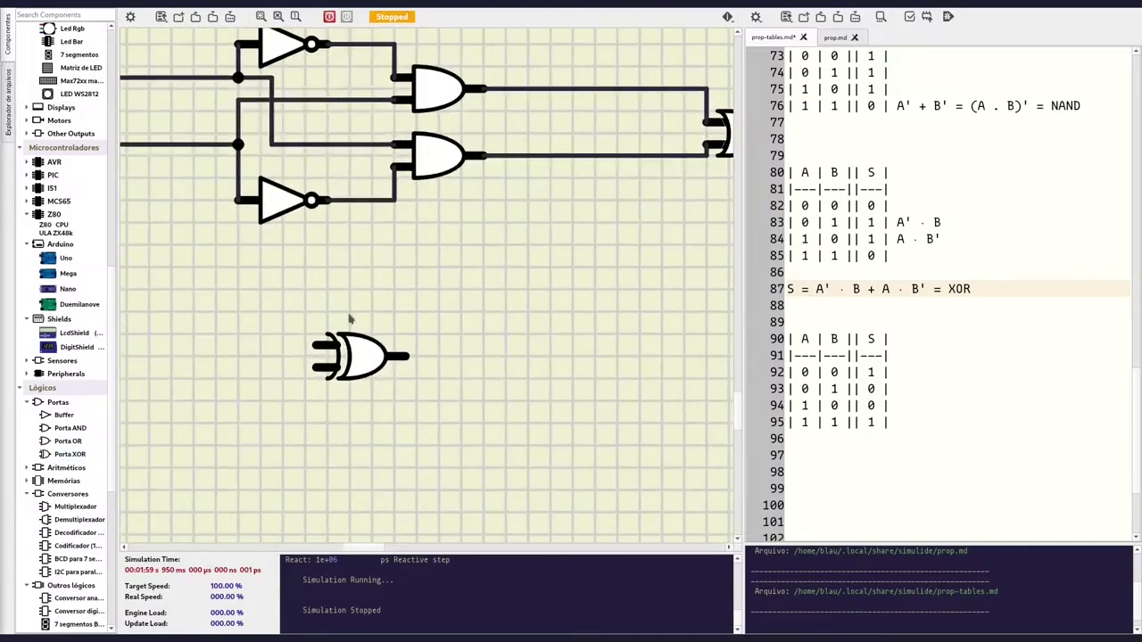
scroll(340, 414, "down", 2)
scroll(339, 412, "down", 2)
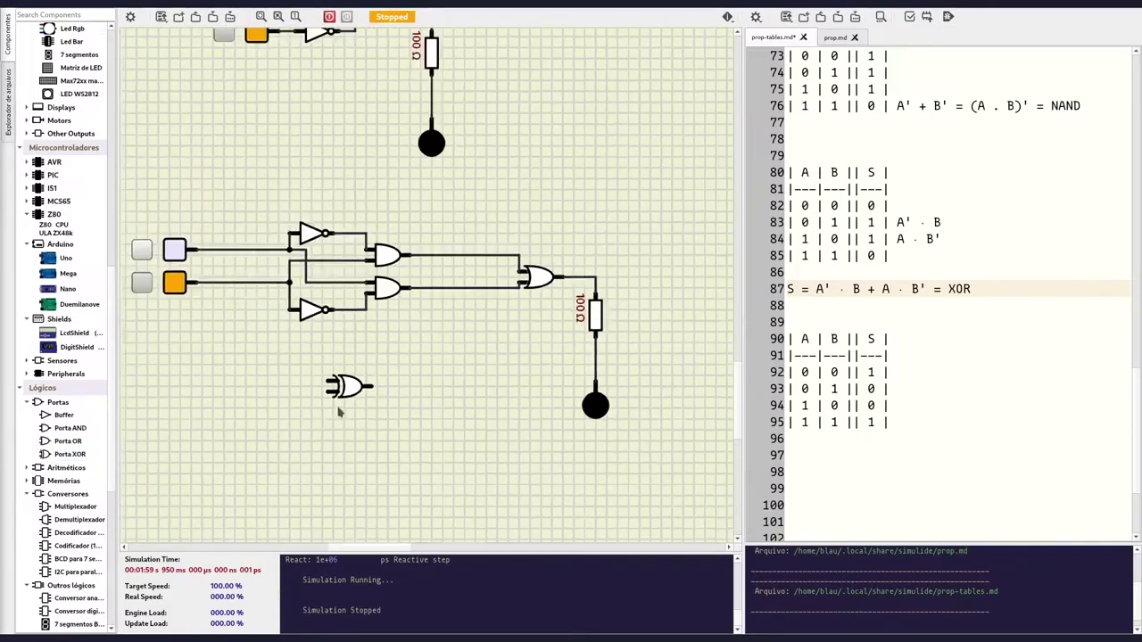
left_click_drag(348, 409, 333, 392)
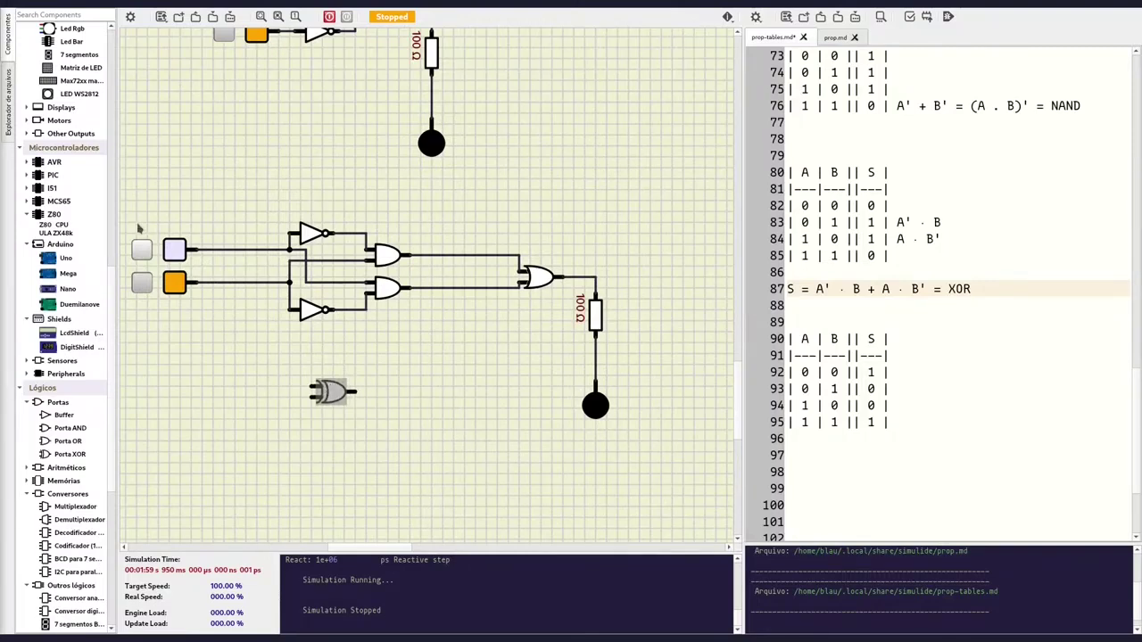
Copy the two input switches, paste them left of the XOR gate, and turn the lower one off.
left_click_drag(131, 228, 202, 314)
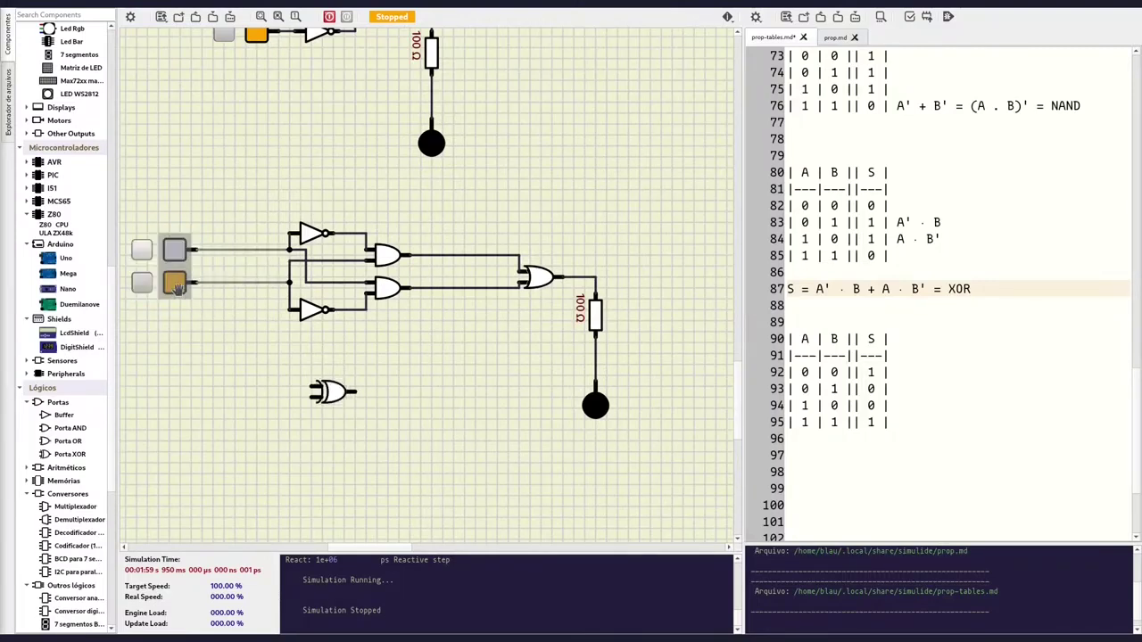
right_click(180, 290)
left_click(205, 297)
right_click(171, 389)
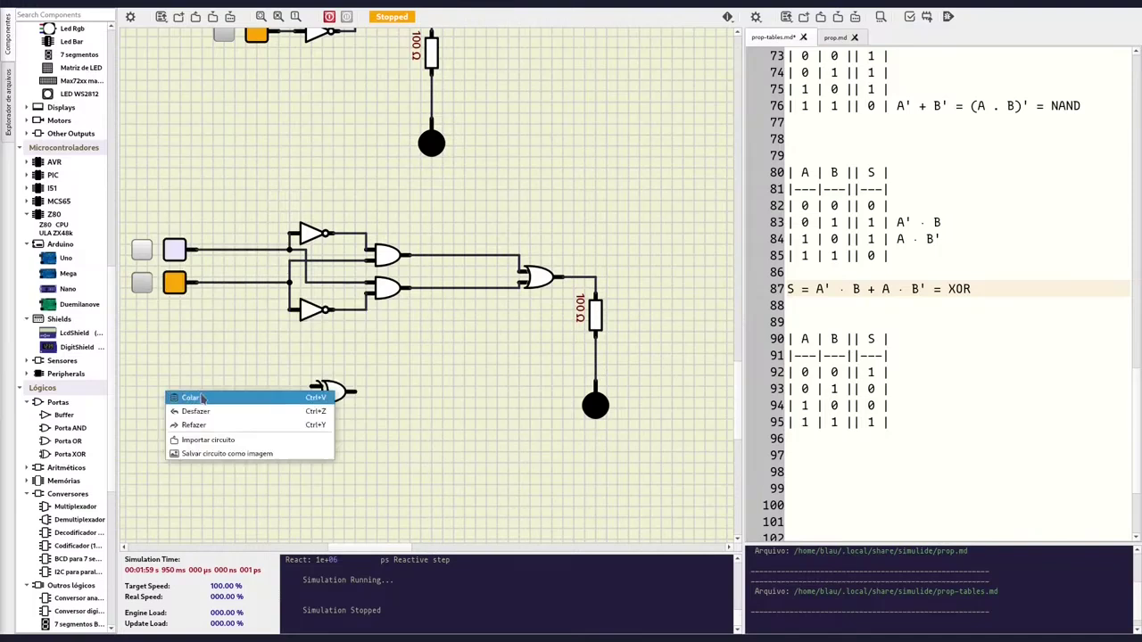
left_click(197, 397)
left_click_drag(167, 386, 191, 418)
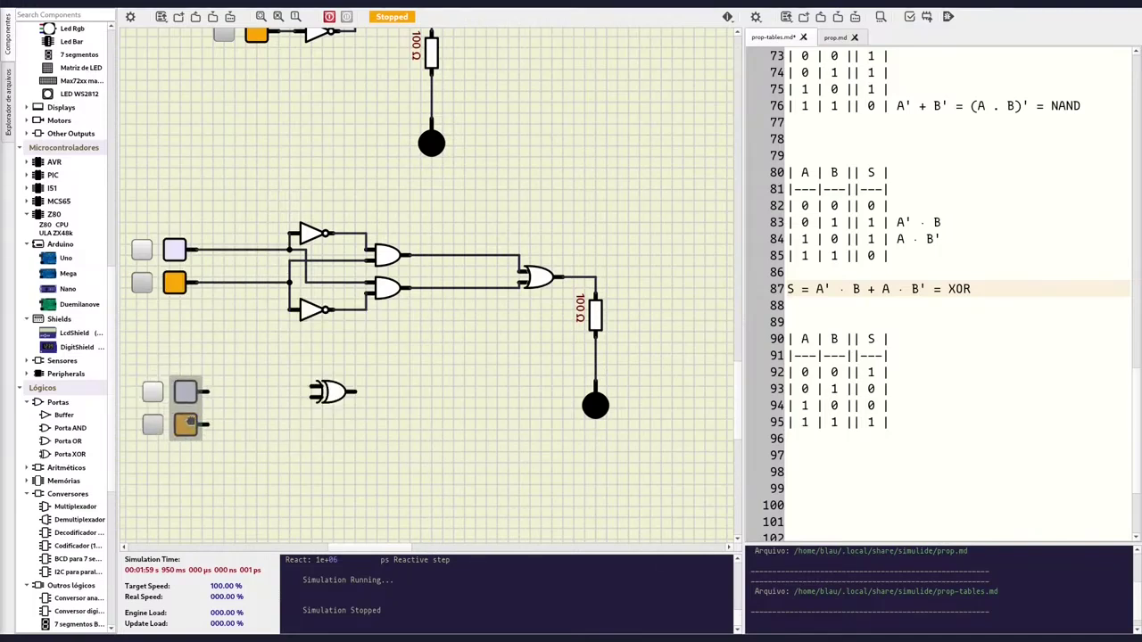
left_click(222, 437)
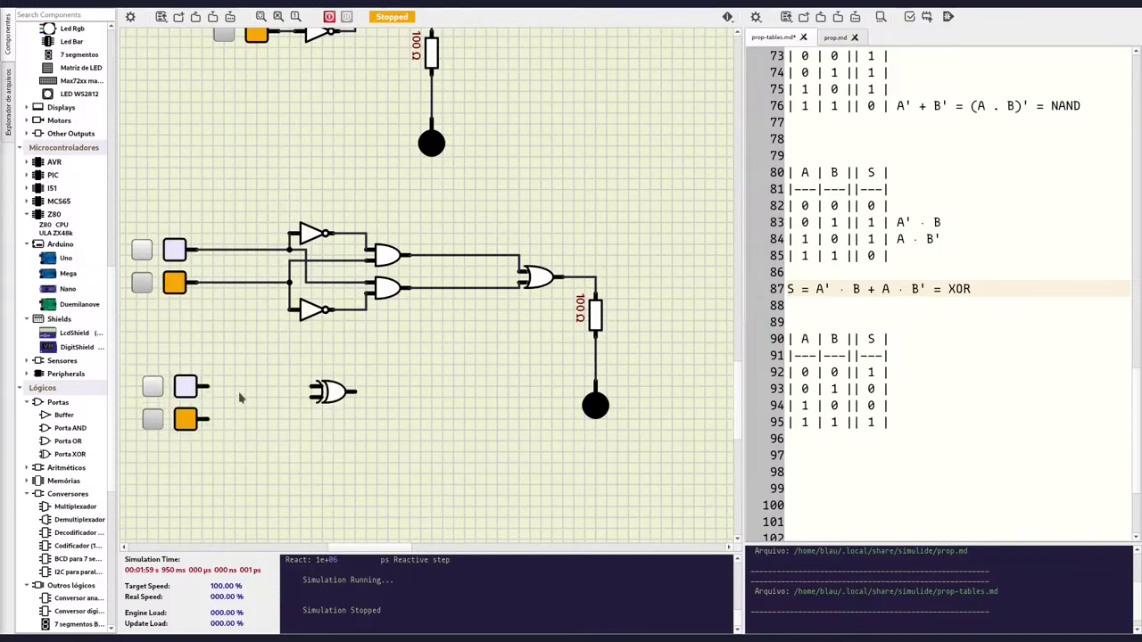
left_click(154, 419)
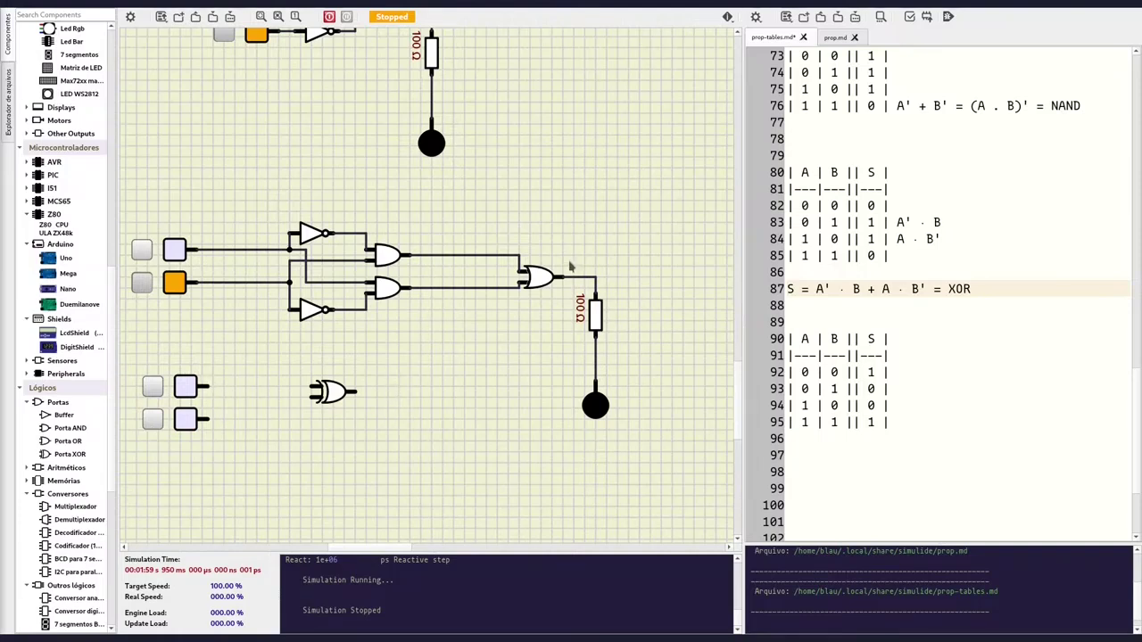
Copy the 100 Ω resistor and LED and paste them below the circuit.
left_click_drag(563, 255, 646, 461)
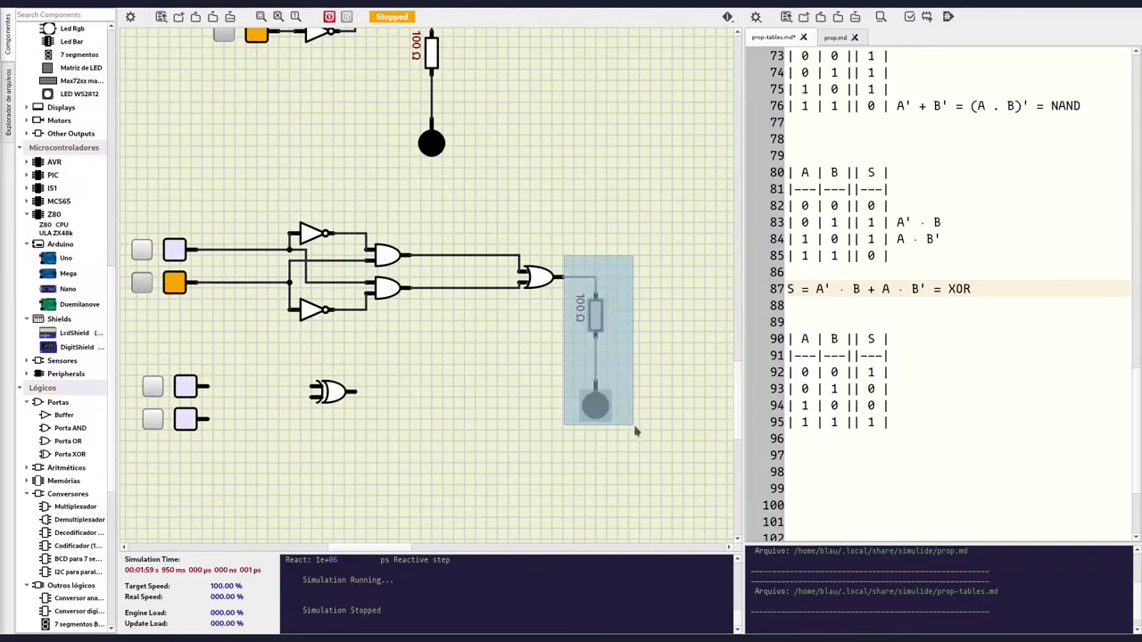
right_click(596, 314)
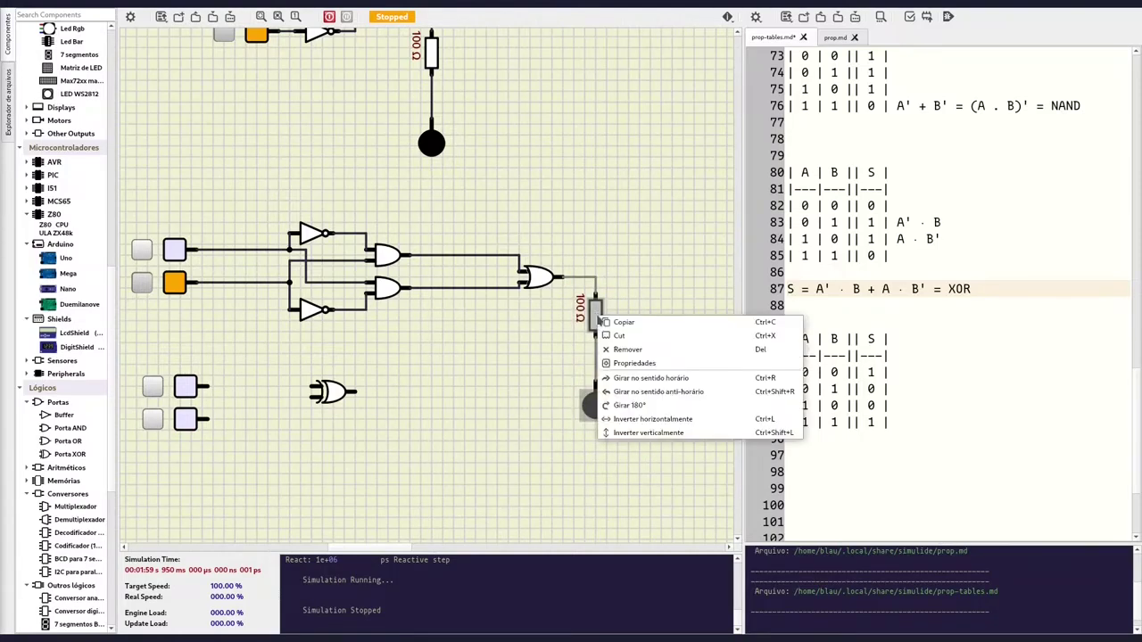
left_click(647, 325)
right_click(464, 415)
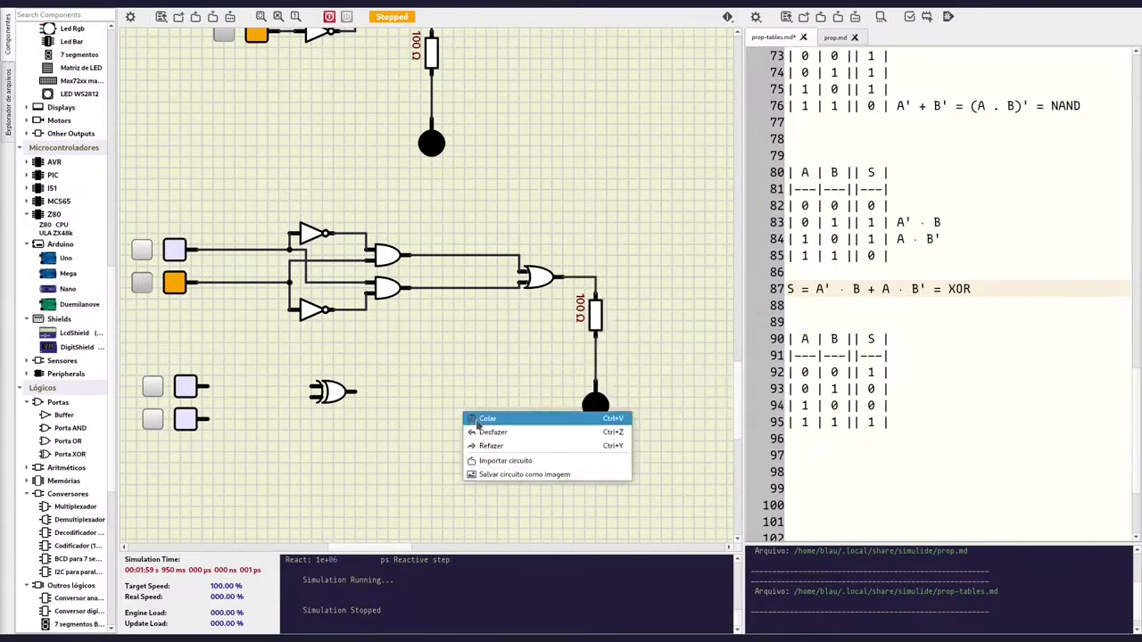
left_click(488, 420)
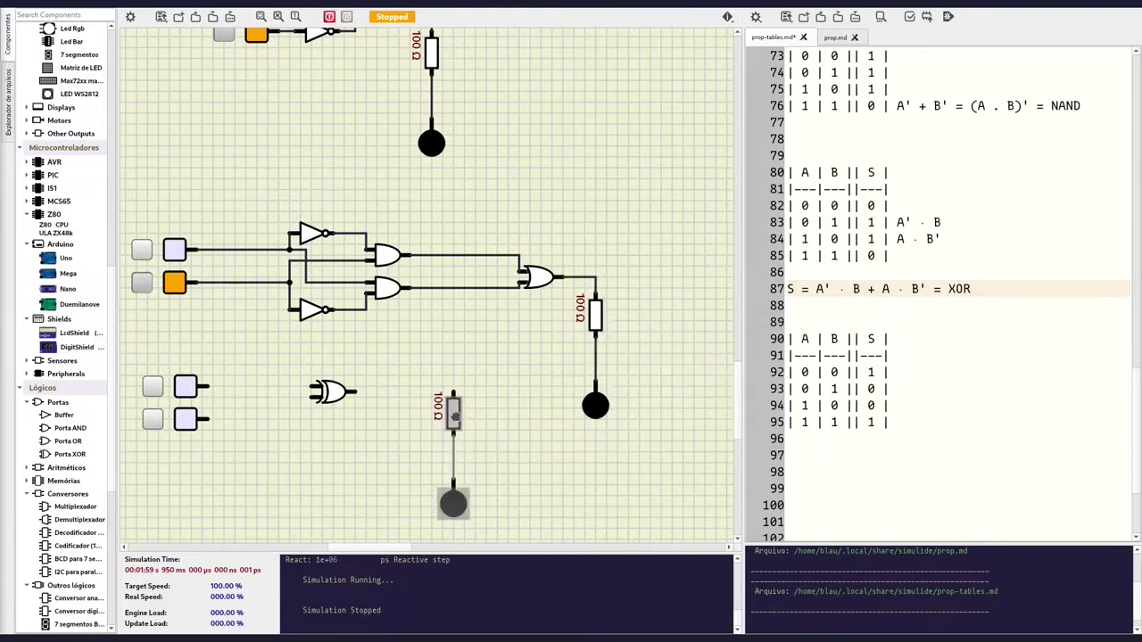
left_click(415, 428)
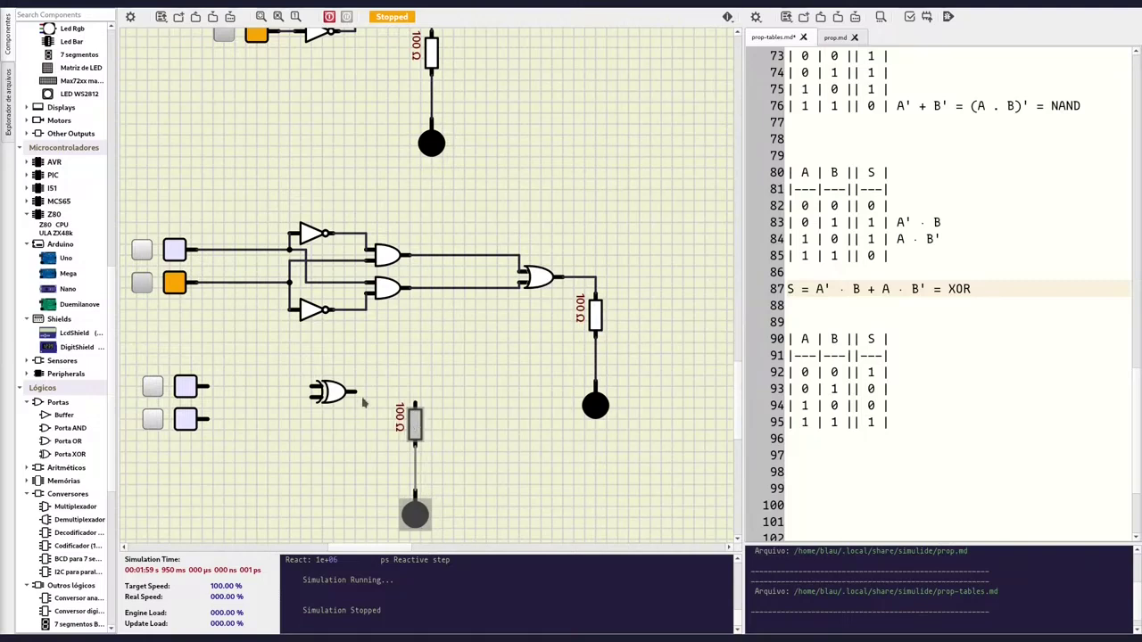
Shift the XOR gate left, then paste a trial second XOR gate and delete it.
left_click_drag(353, 391, 413, 399)
left_click(327, 396)
left_click_drag(326, 396, 297, 394)
right_click(307, 399)
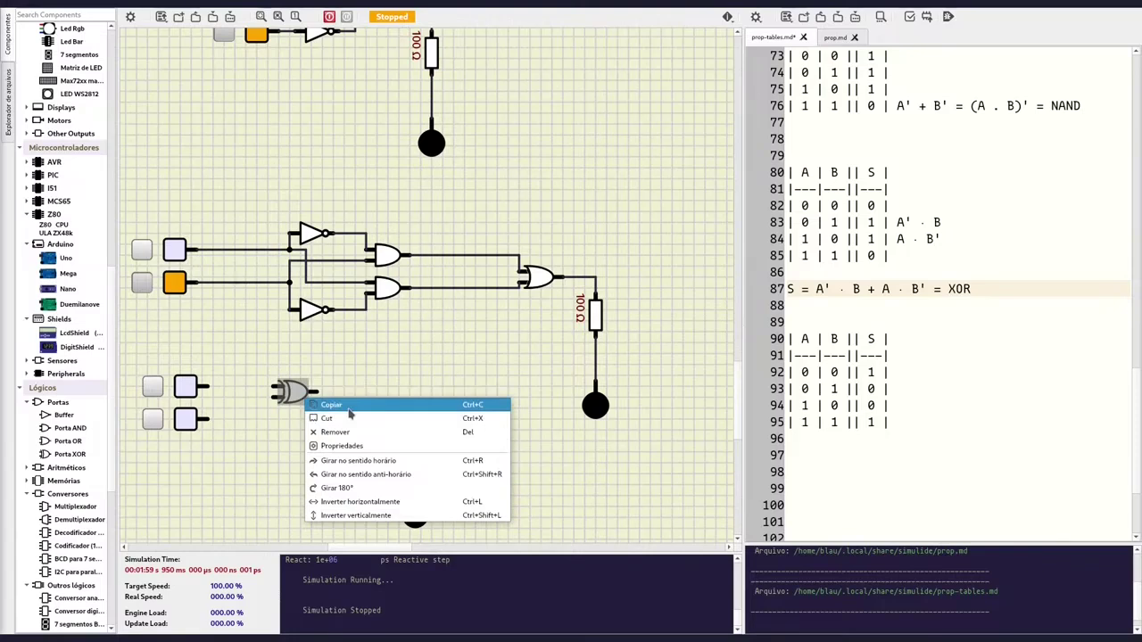
left_click(349, 409)
right_click(326, 441)
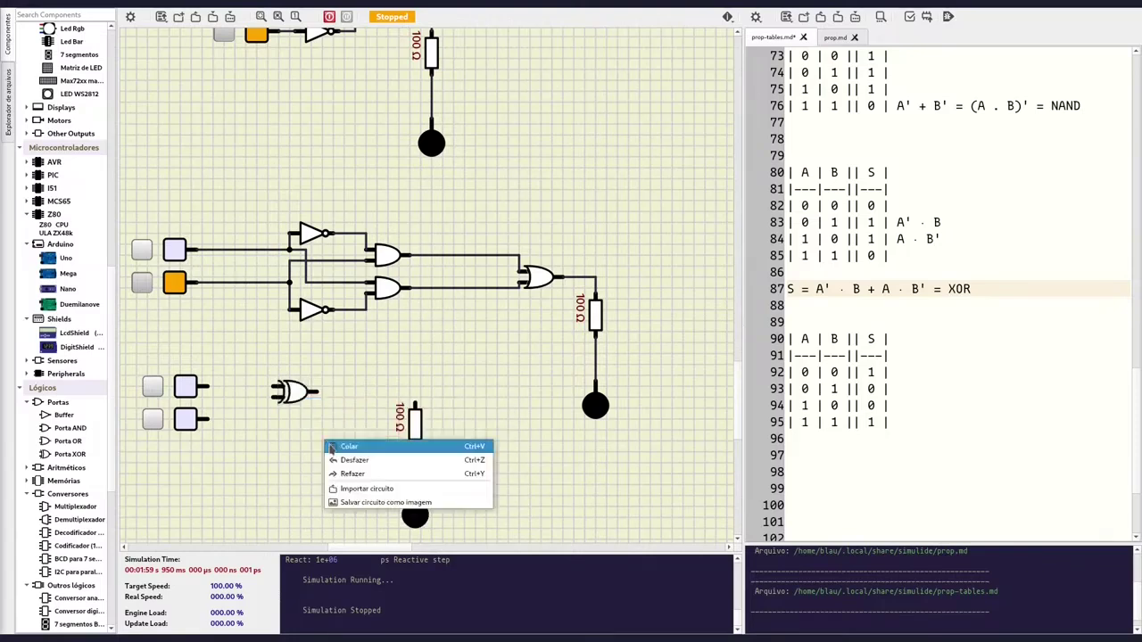
left_click(349, 446)
left_click_drag(316, 435, 354, 399)
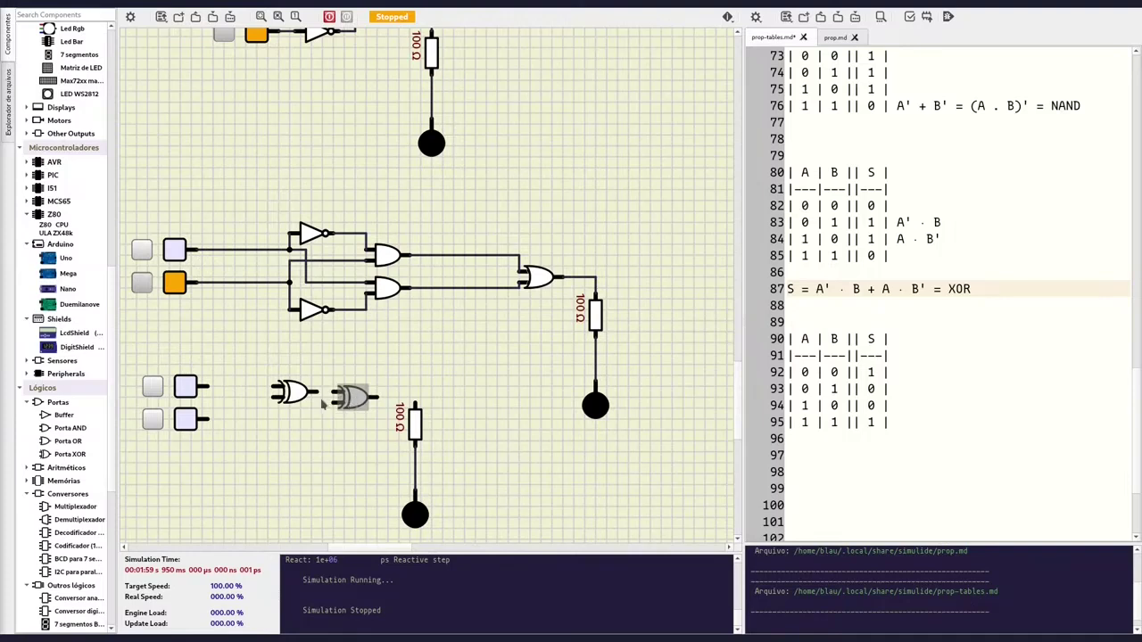
left_click_drag(314, 392, 340, 397)
right_click(348, 400)
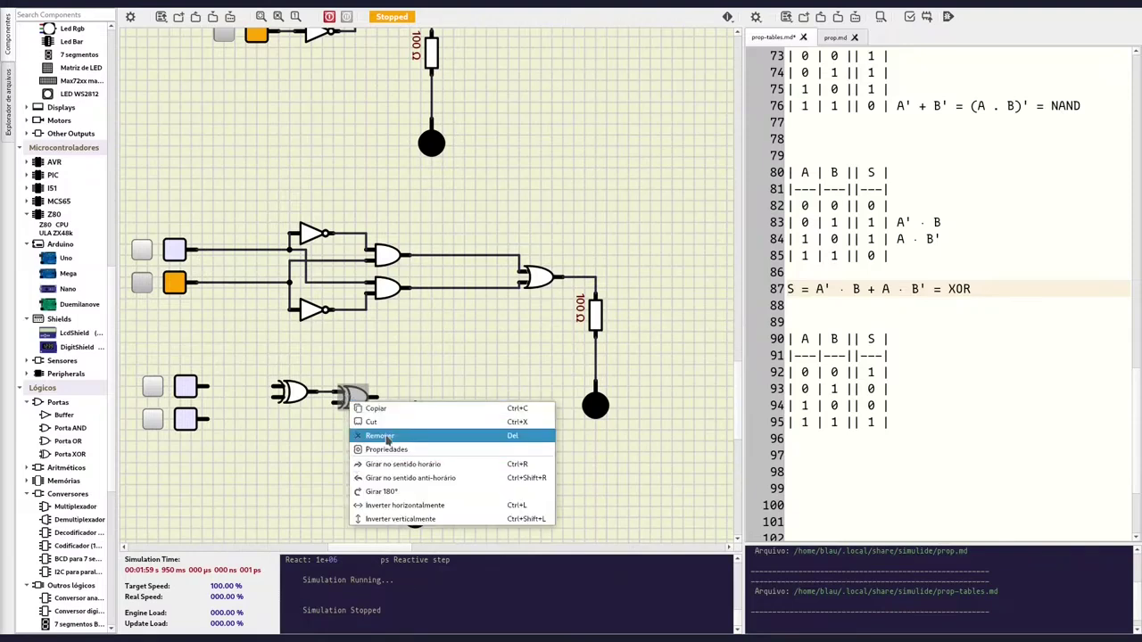
left_click(387, 439)
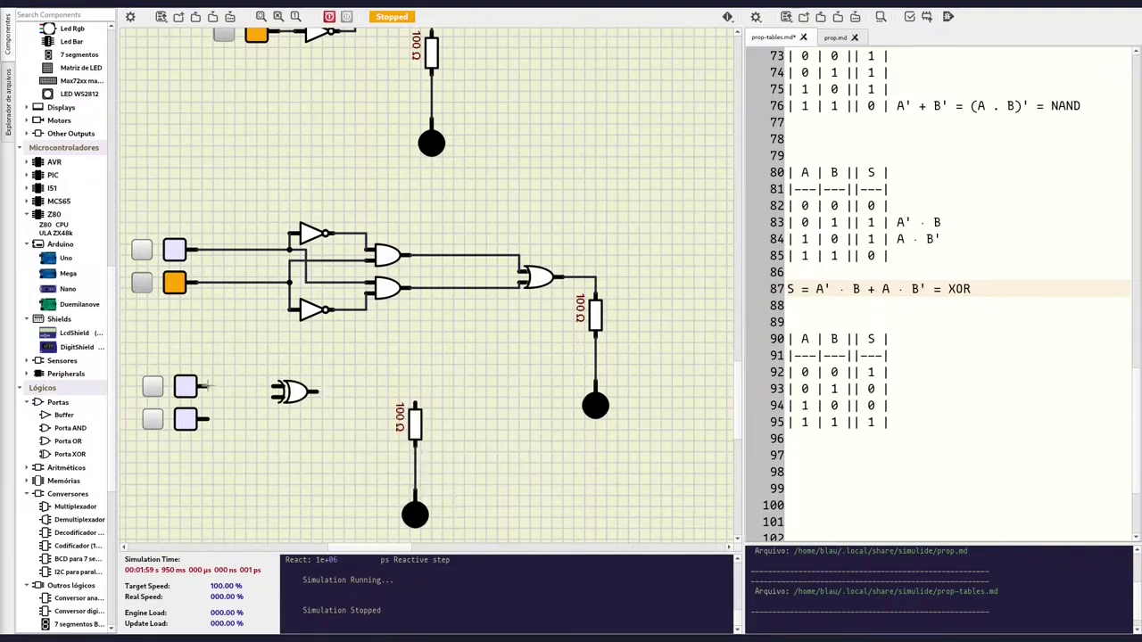
Wire both switches to the XOR inputs and its output to the 100 Ω resistor, then switch the lower input on.
left_click_drag(206, 386, 277, 385)
left_click_drag(206, 418, 275, 397)
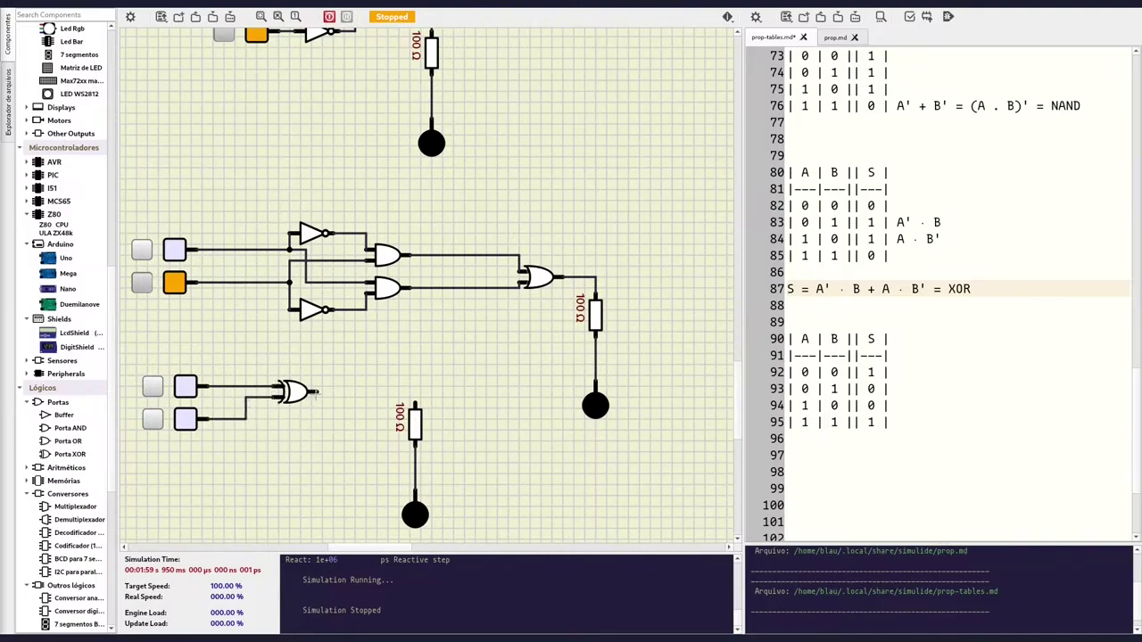
left_click_drag(317, 393, 415, 403)
left_click(153, 419)
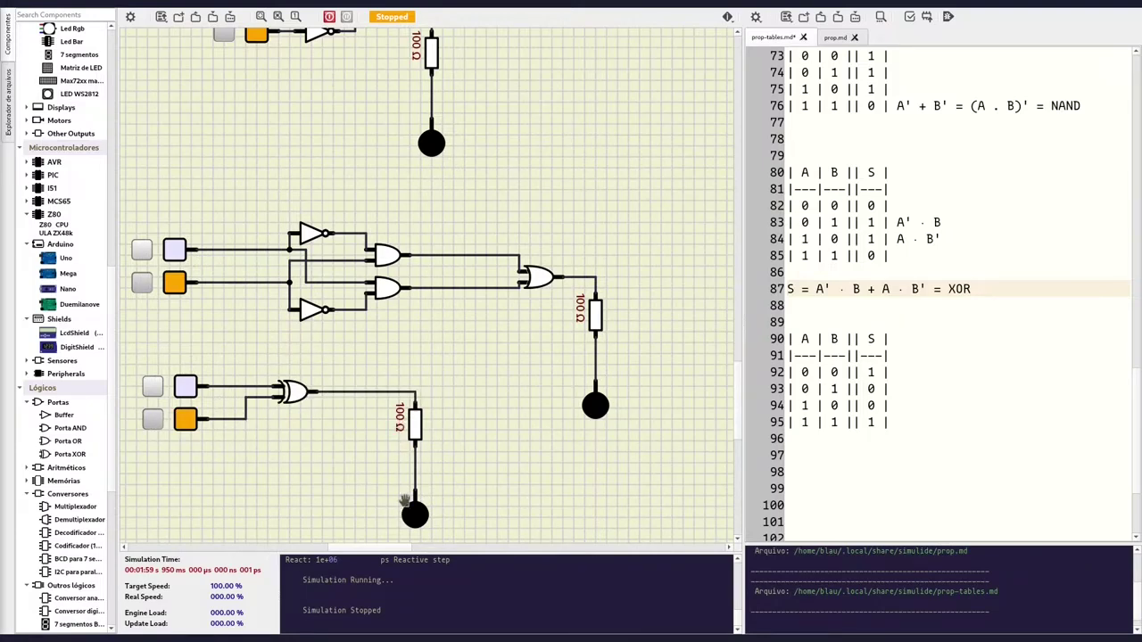
Run the simulation and toggle the new XOR's upper input on and off.
left_click(329, 18)
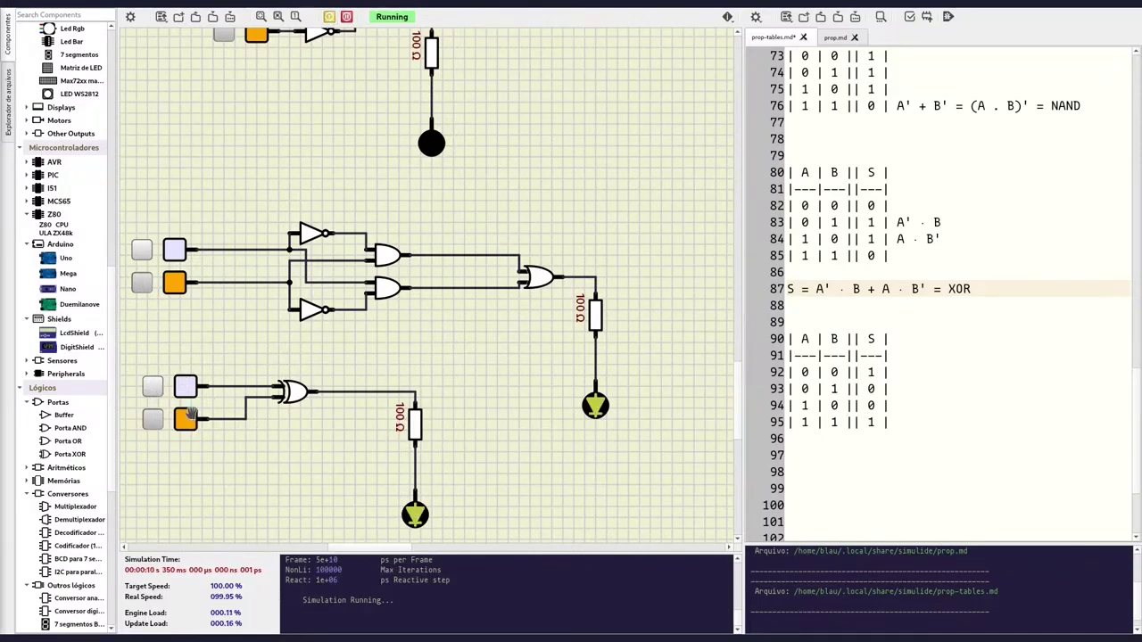
left_click(149, 389)
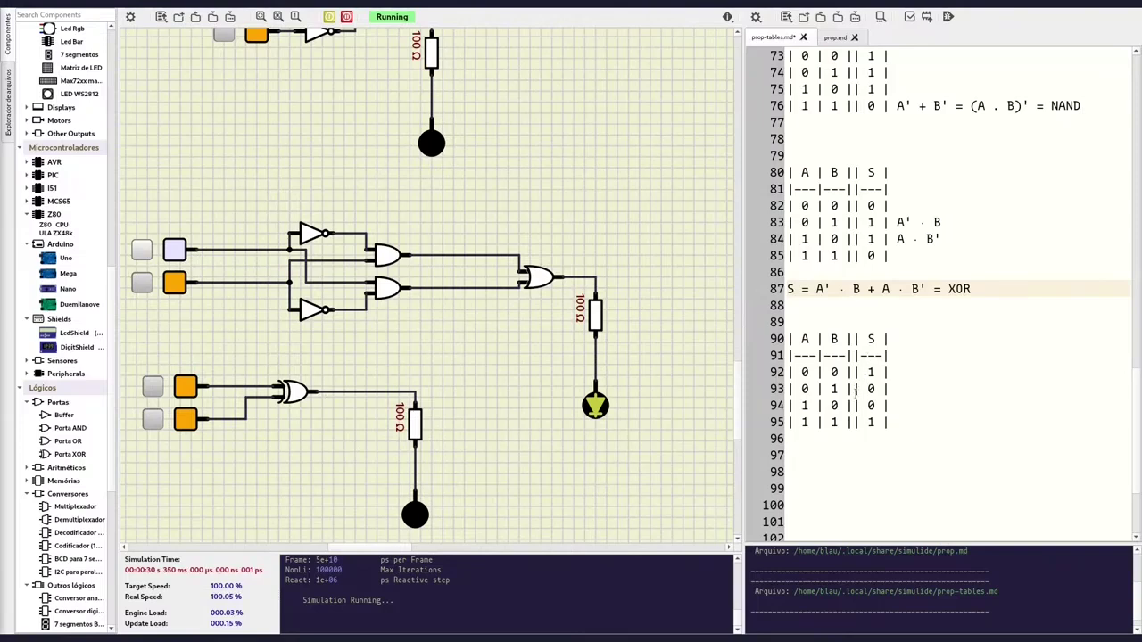
left_click(153, 386)
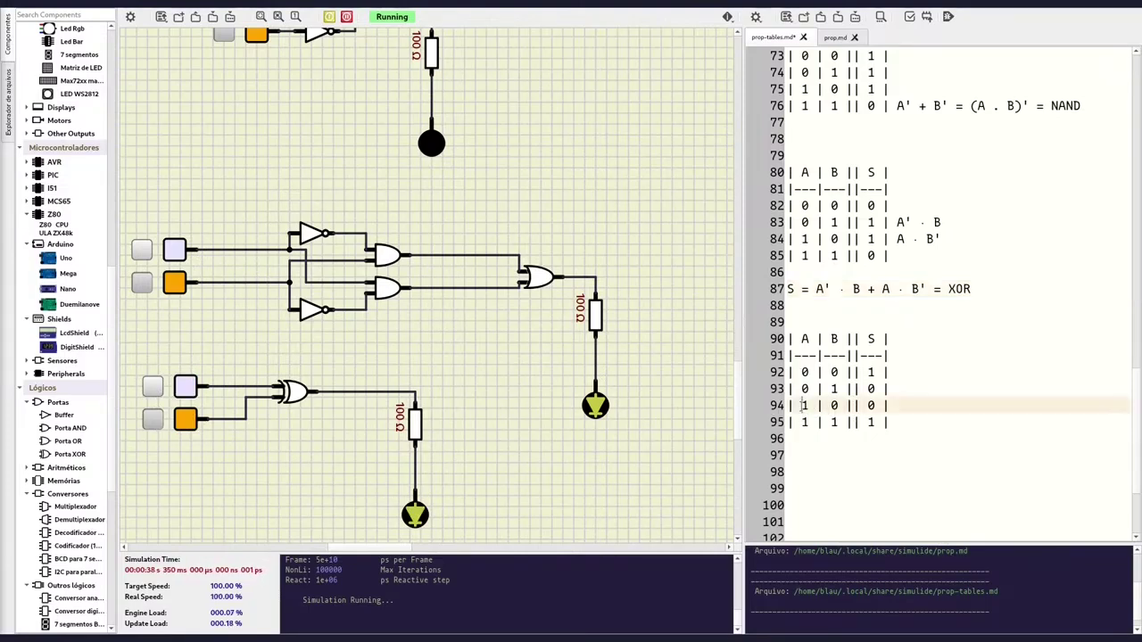
Highlight the A, B and S values on truth-table lines 84, 85 and 94 to compare with the LED.
double_click(805, 406)
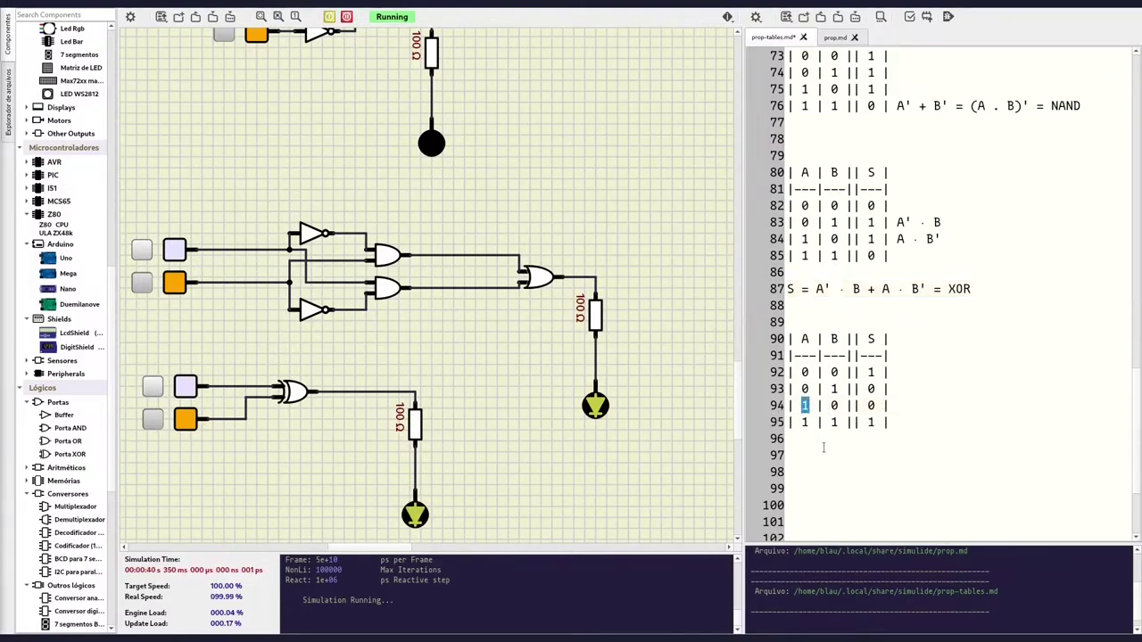
double_click(835, 406)
left_click(793, 238)
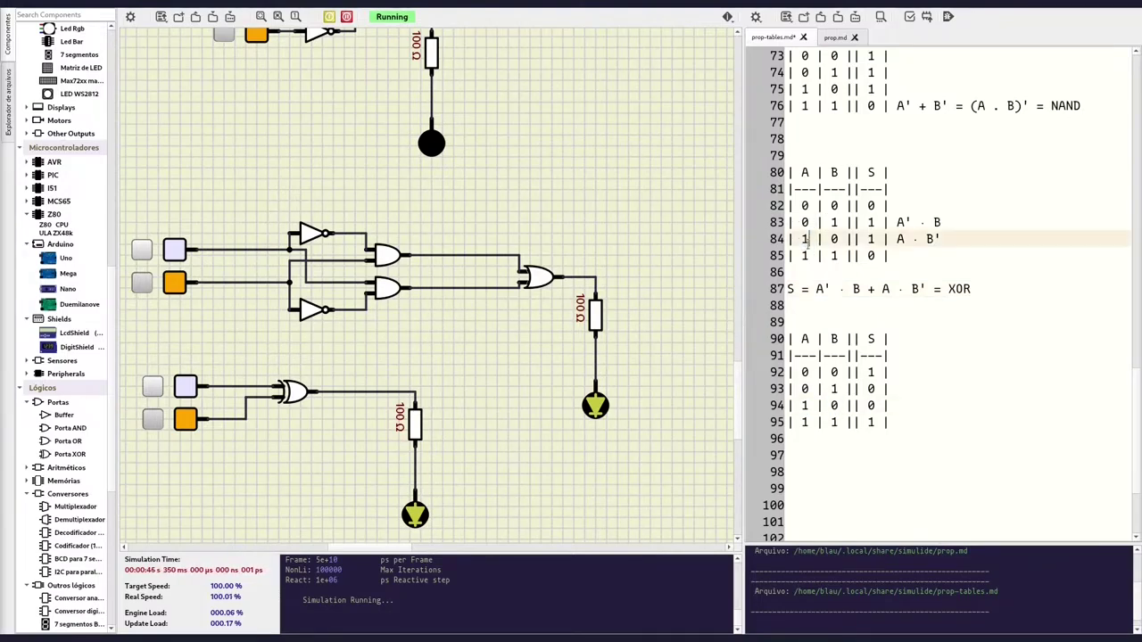
left_click(813, 256)
double_click(806, 255)
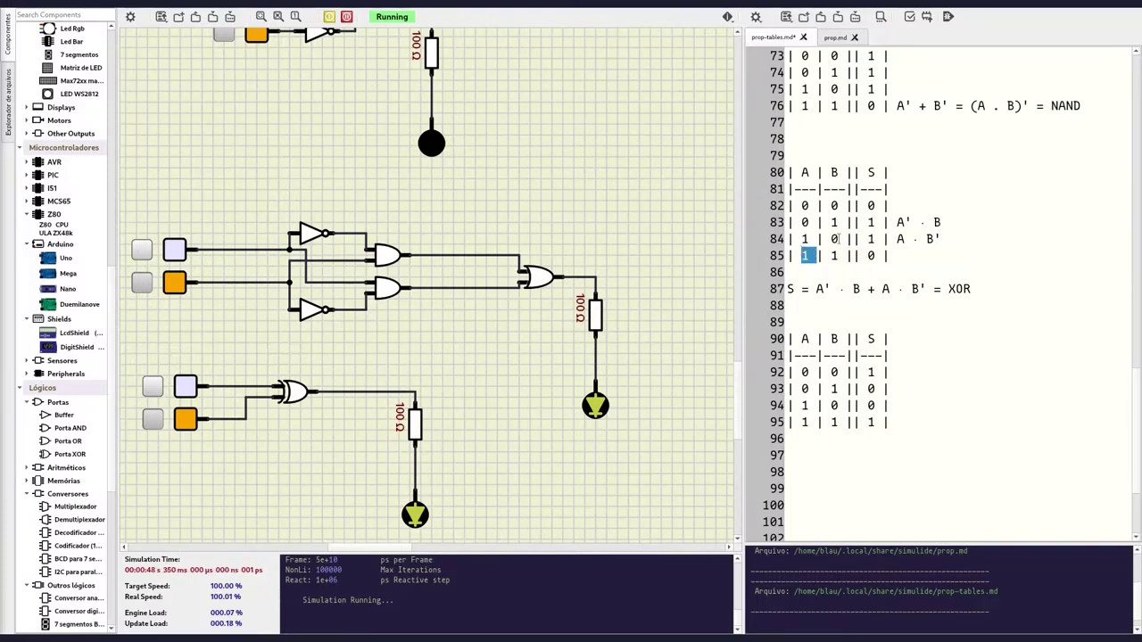
double_click(835, 238)
left_click(857, 238)
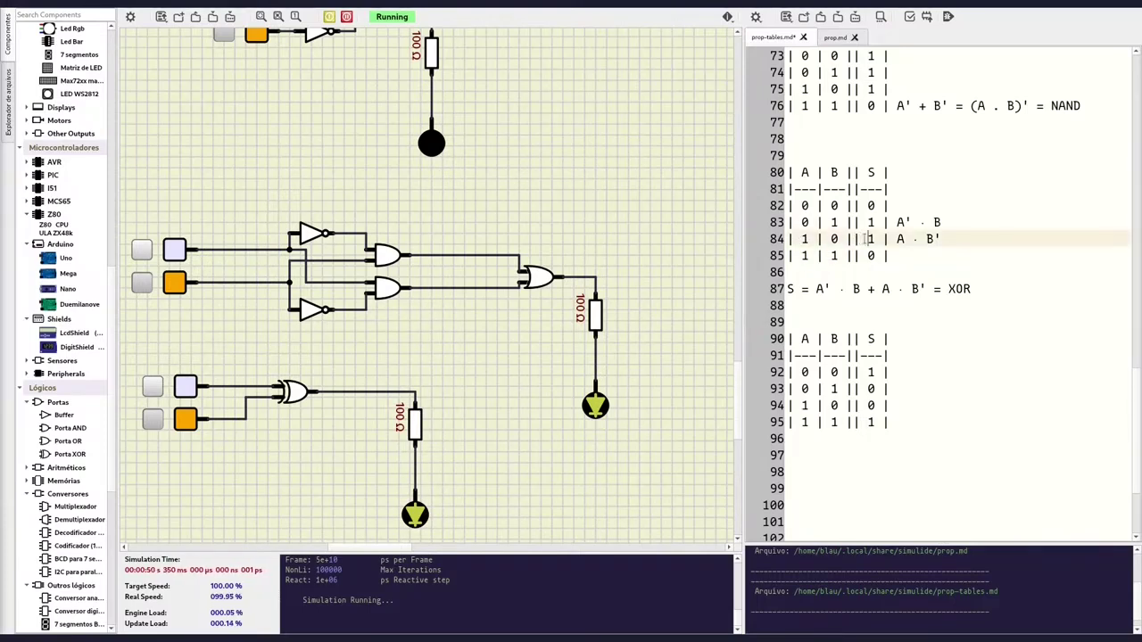
double_click(834, 255)
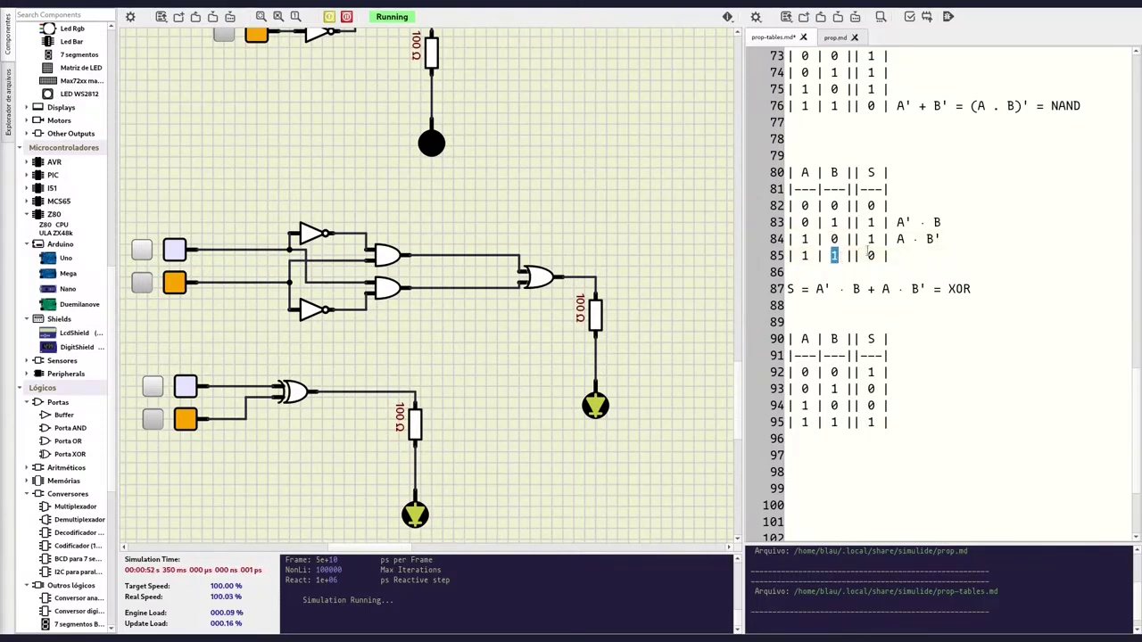
double_click(871, 255)
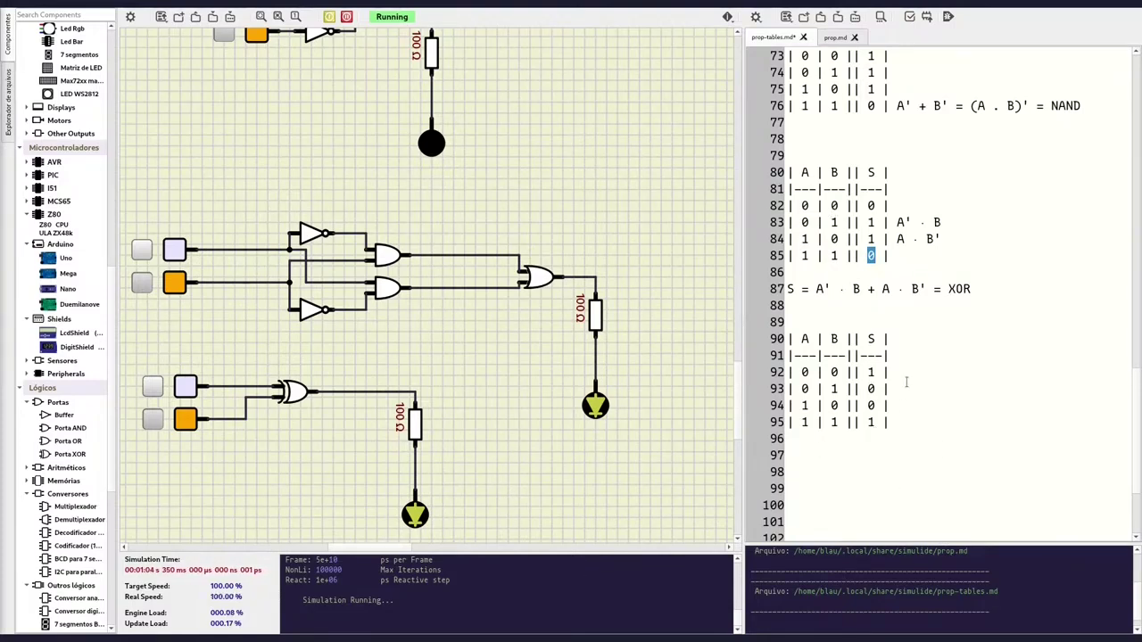
left_click(918, 356)
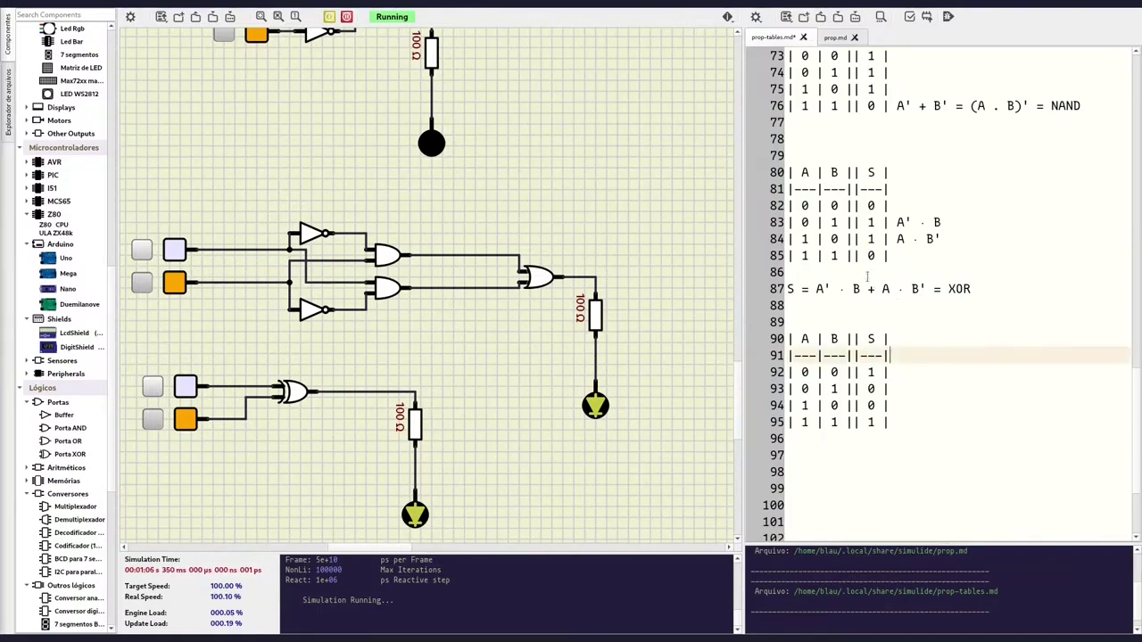
Replace the last character of line 82 with a '+' operator.
left_click(891, 201)
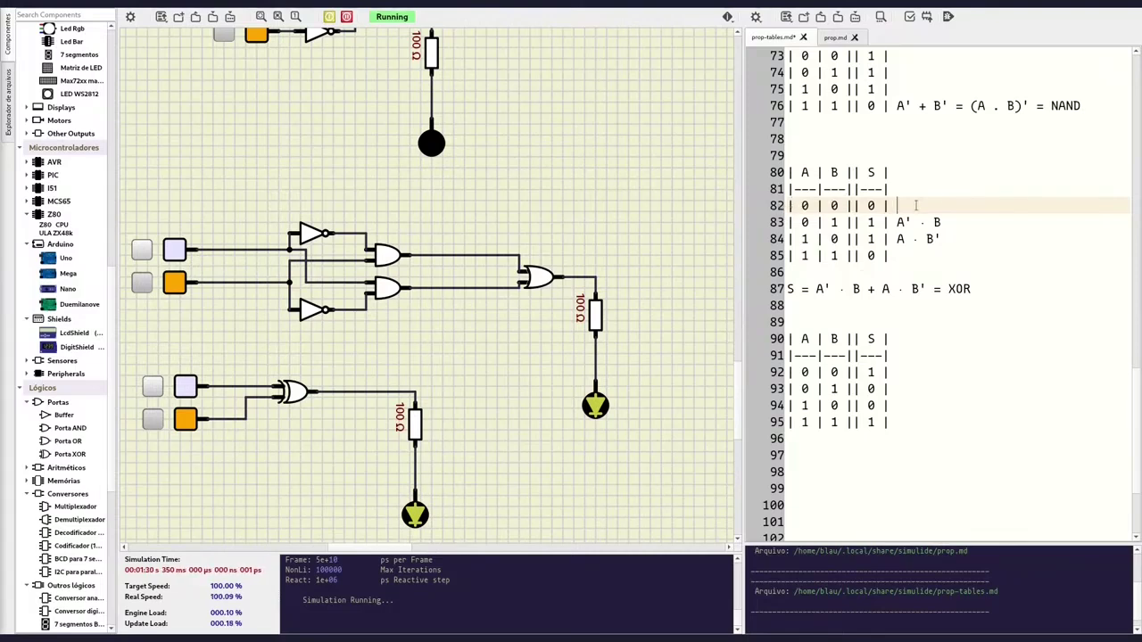
key("BackSpace")
type("+")
key("Down")
key("Down")
key("Down")
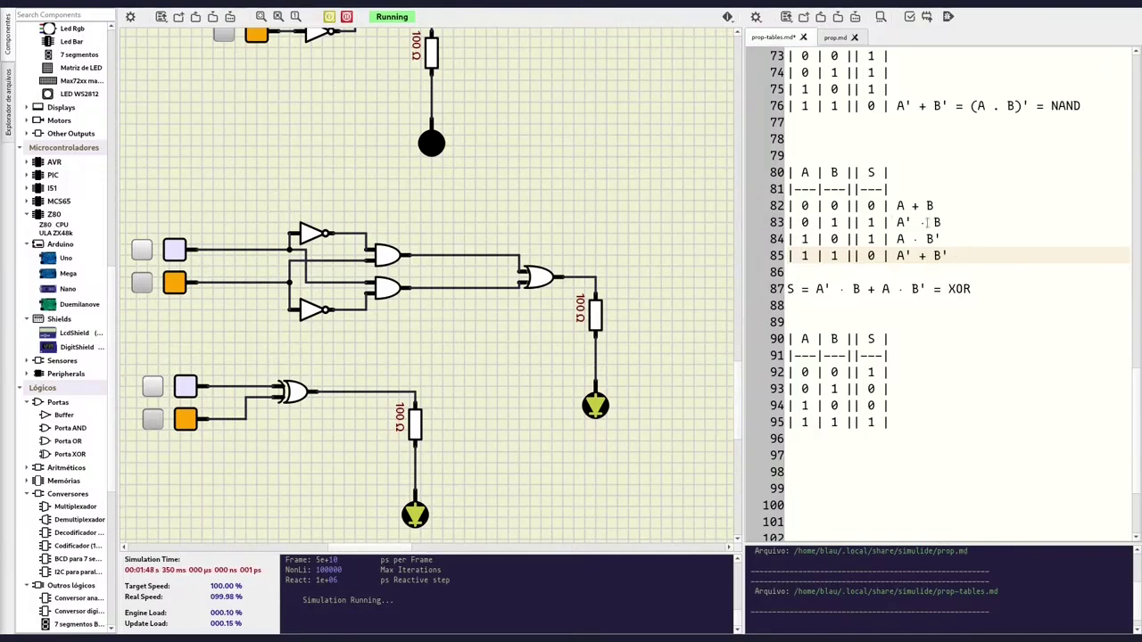
Write S = A + B · A' + B' = XOR on line 89, below the first XOR expression.
left_click(1012, 291)
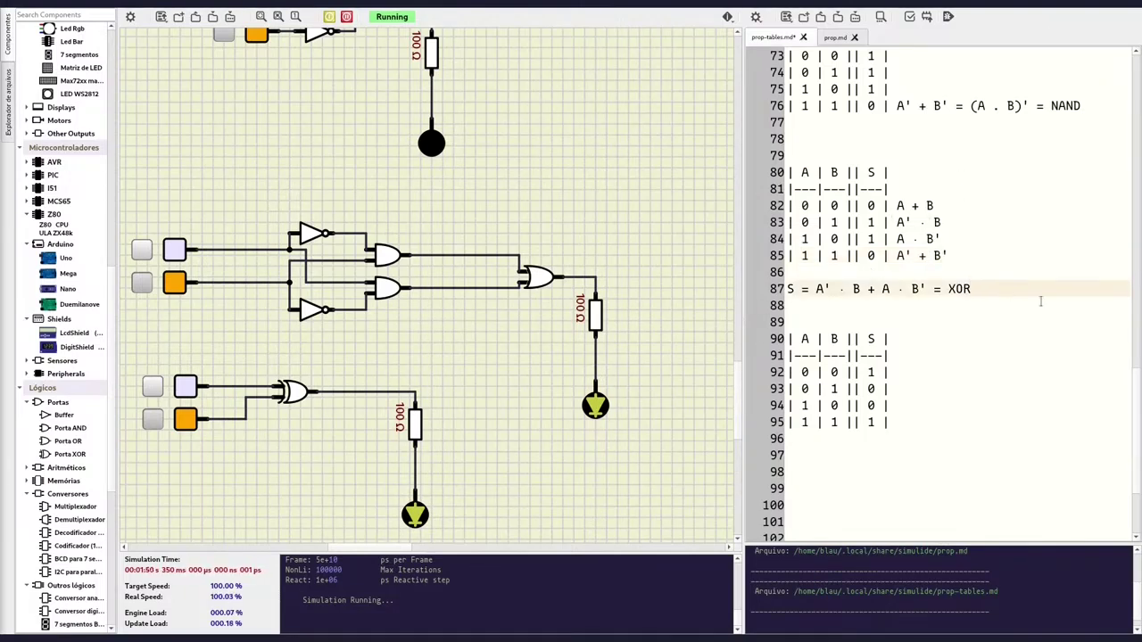
key("Return")
key("Return")
type("S =")
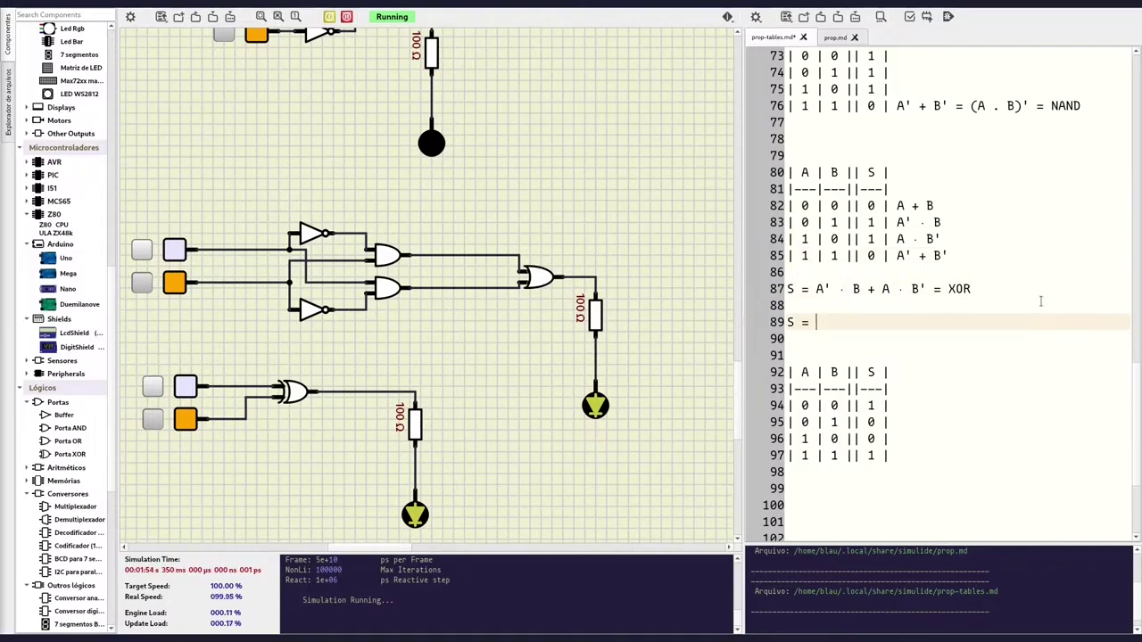
type("A ")
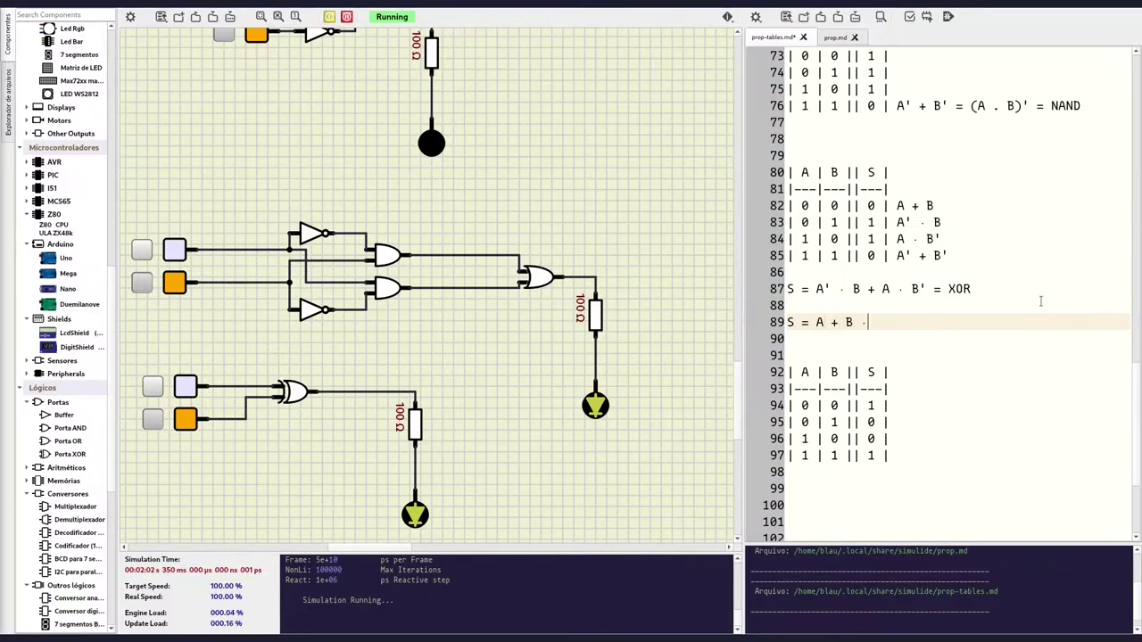
type(" '")
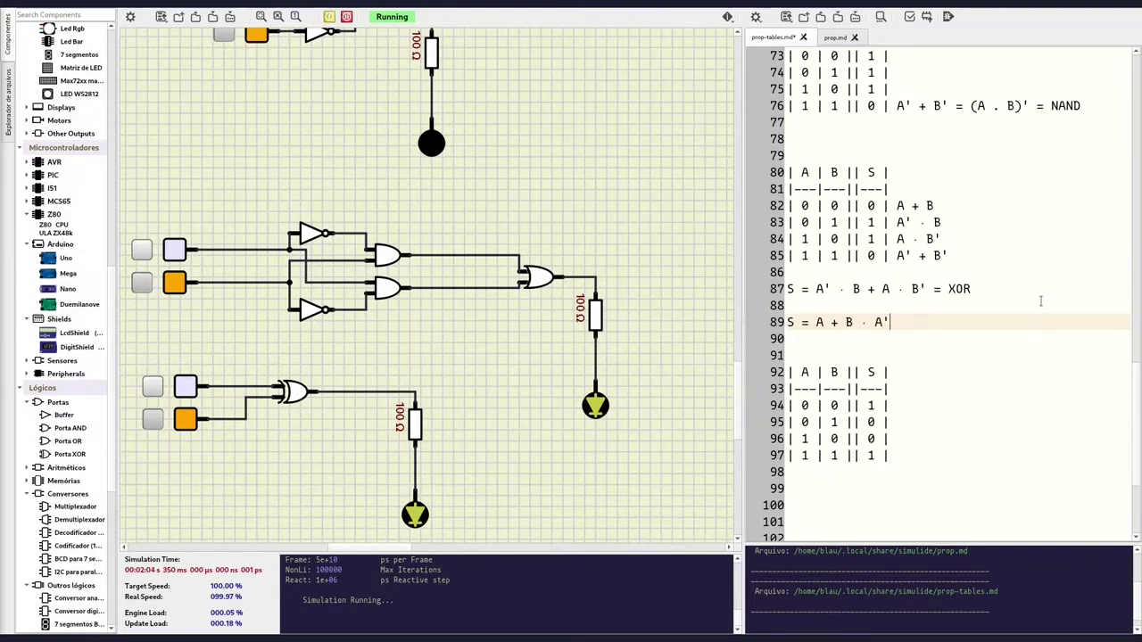
type(" §")
type(" A")
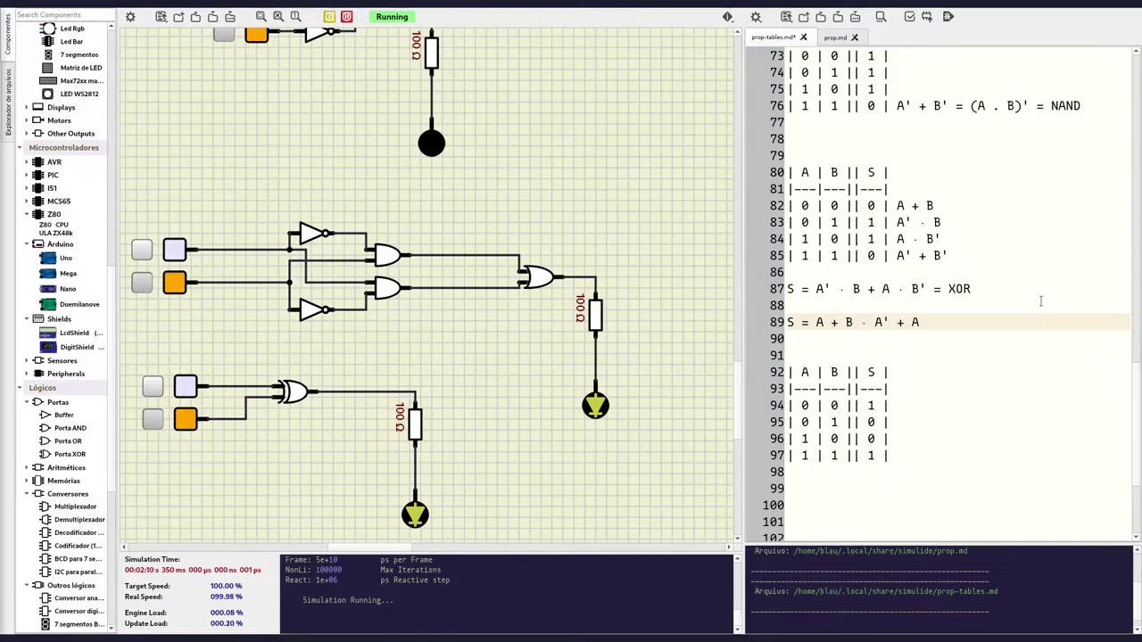
type("B")
type("XO")
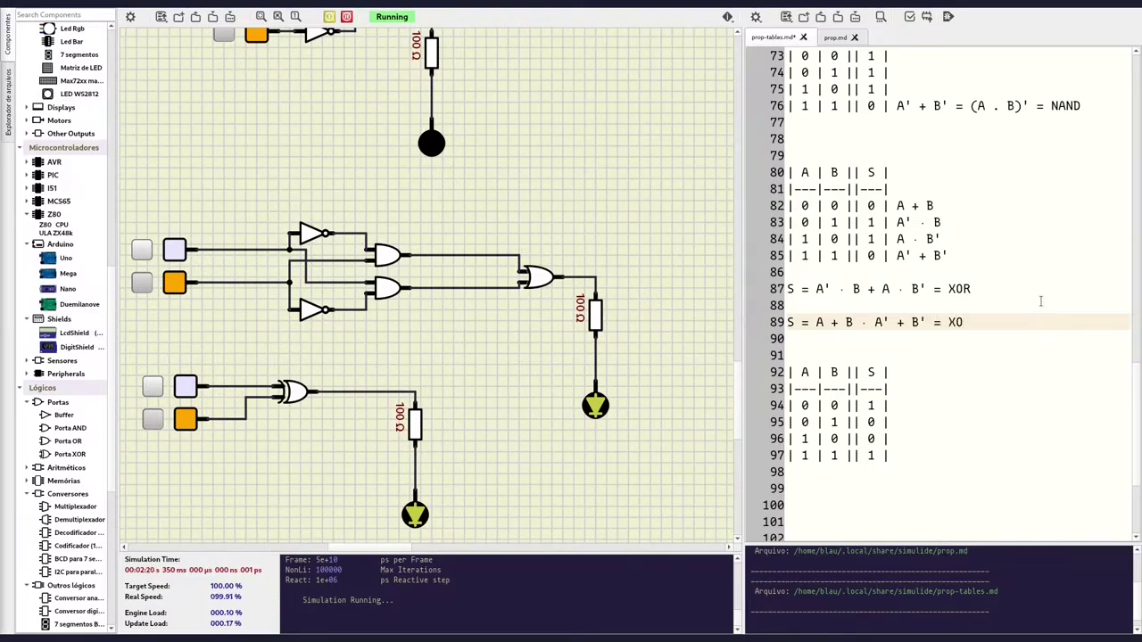
key("Down")
key("Down")
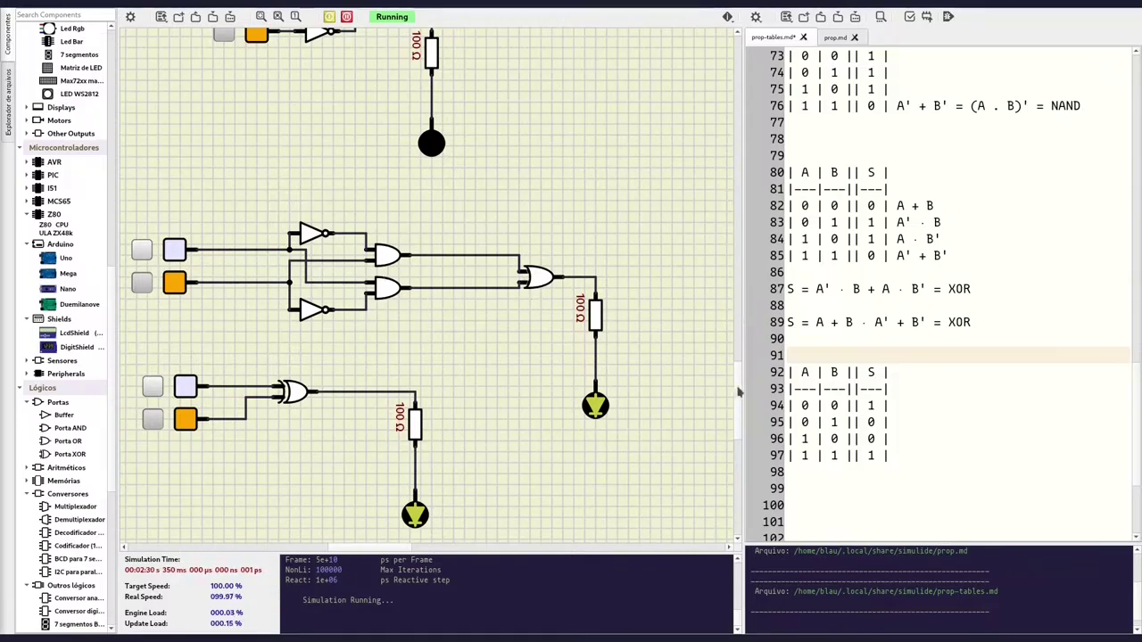
Move the single-gate XOR circuit further down the canvas.
scroll(739, 391, "down", 3)
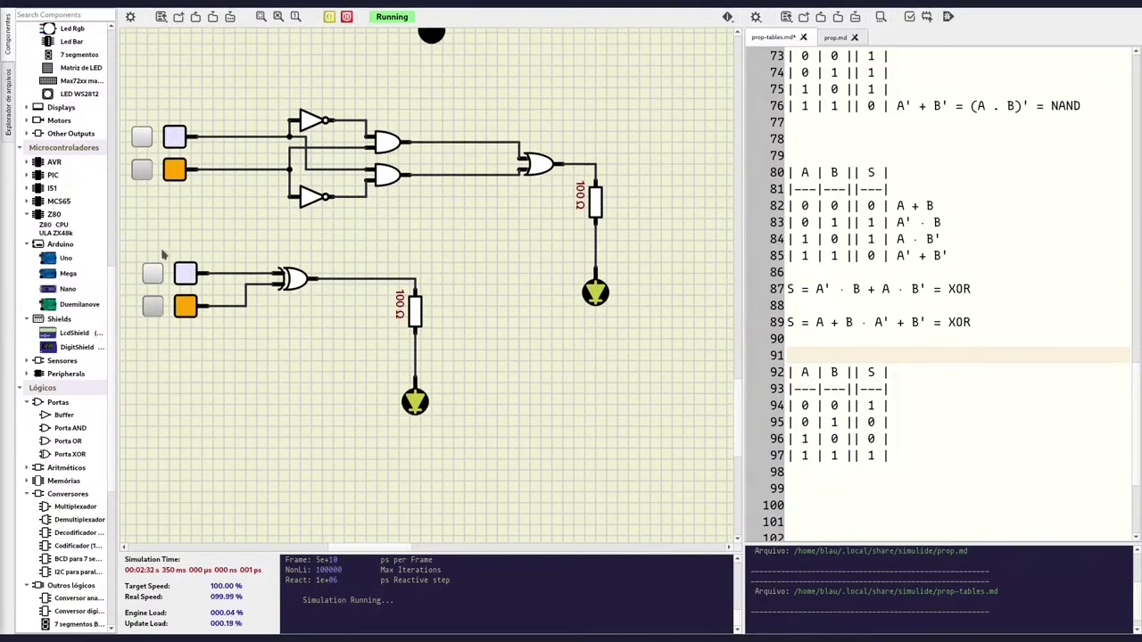
left_click_drag(139, 241, 487, 445)
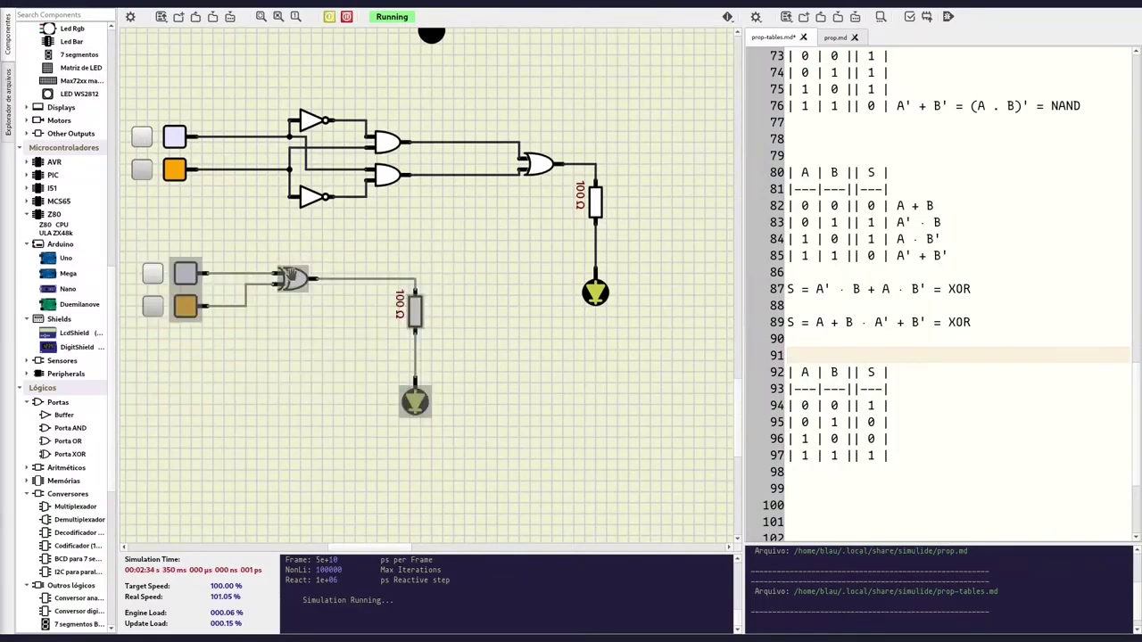
left_click_drag(290, 275, 296, 439)
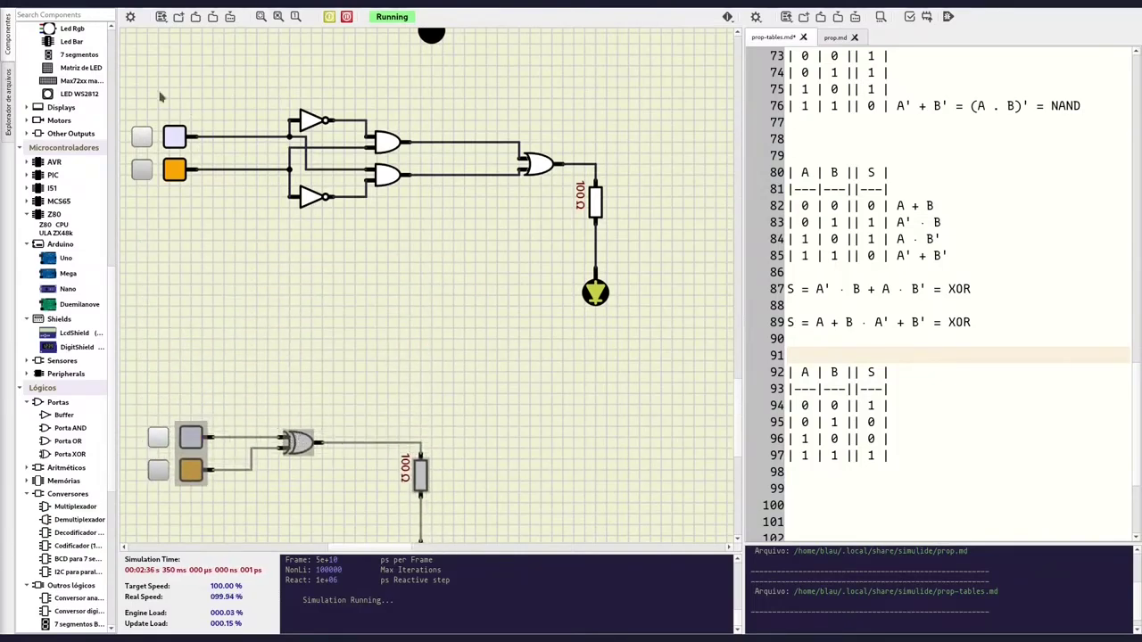
Paste a copy of the upper two-level XOR circuit into the middle space.
left_click_drag(132, 89, 683, 346)
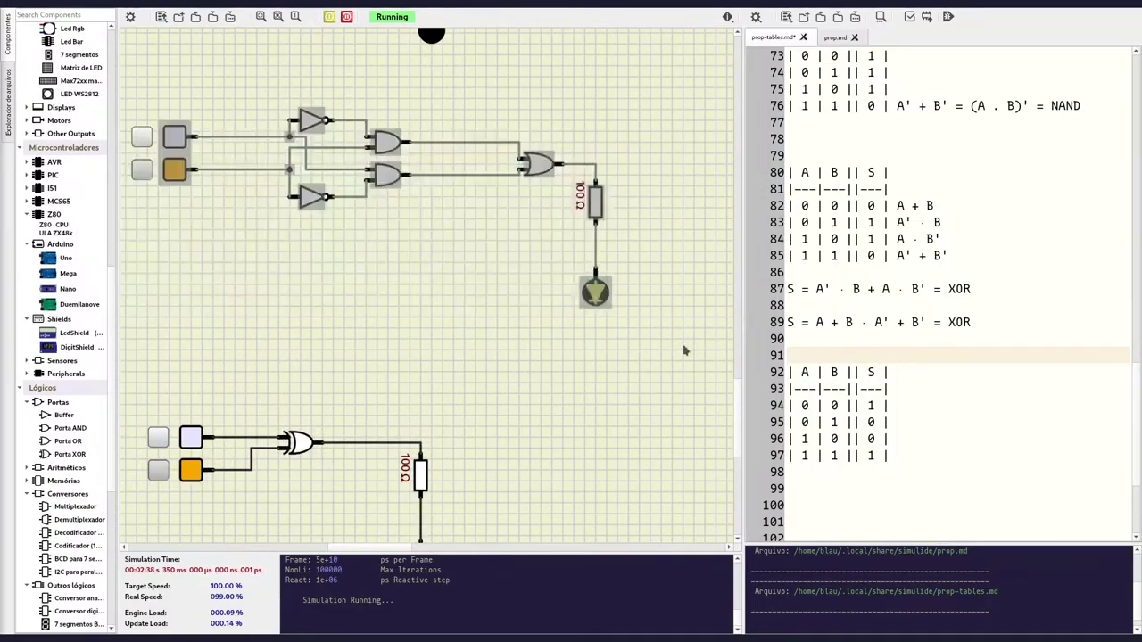
left_click(684, 351)
right_click(341, 370)
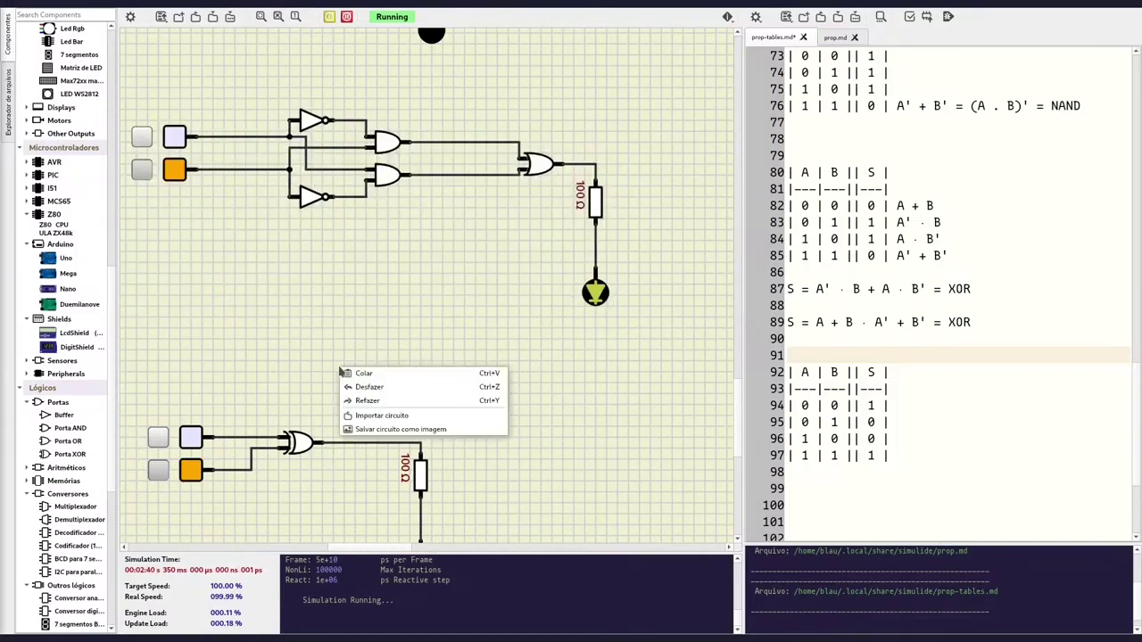
left_click(406, 381)
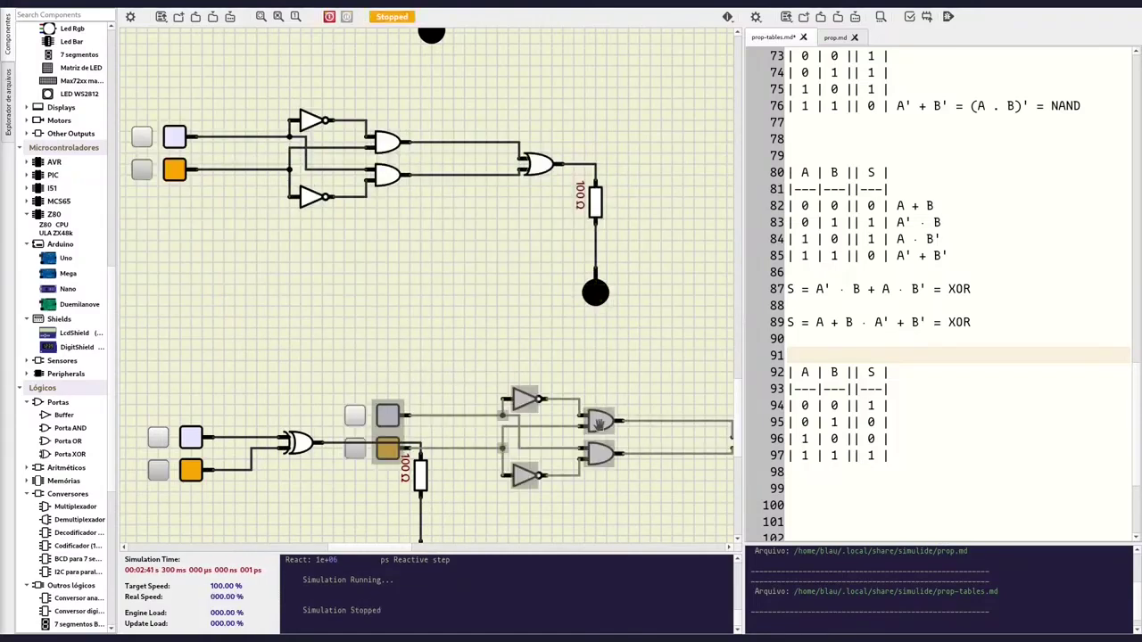
left_click_drag(355, 310, 382, 321)
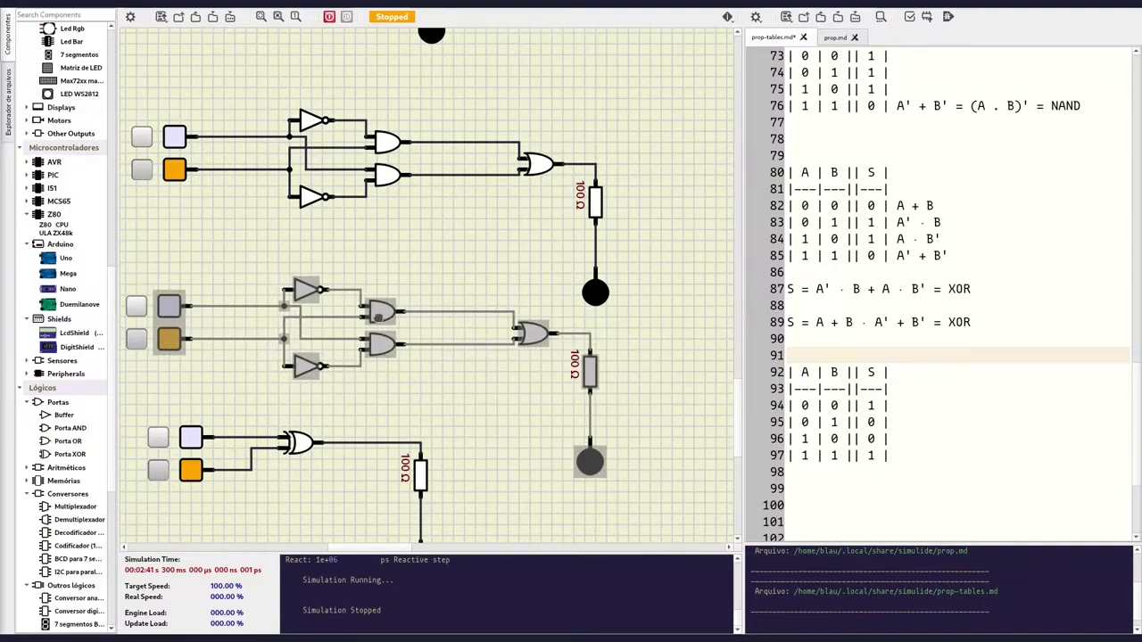
left_click(362, 394)
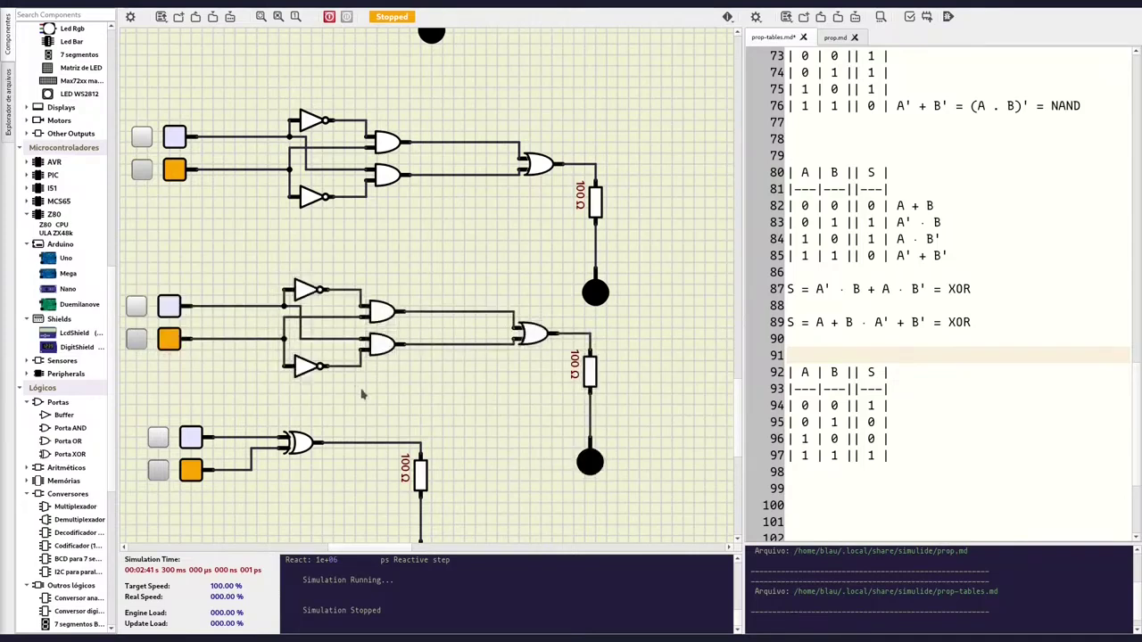
Remove the wiring around the copied NOT gates and move the lower NOT gate up.
right_click(224, 324)
left_click(254, 313)
key("ctrl+z")
right_click(345, 282)
left_click(357, 289)
right_click(333, 312)
left_click(361, 329)
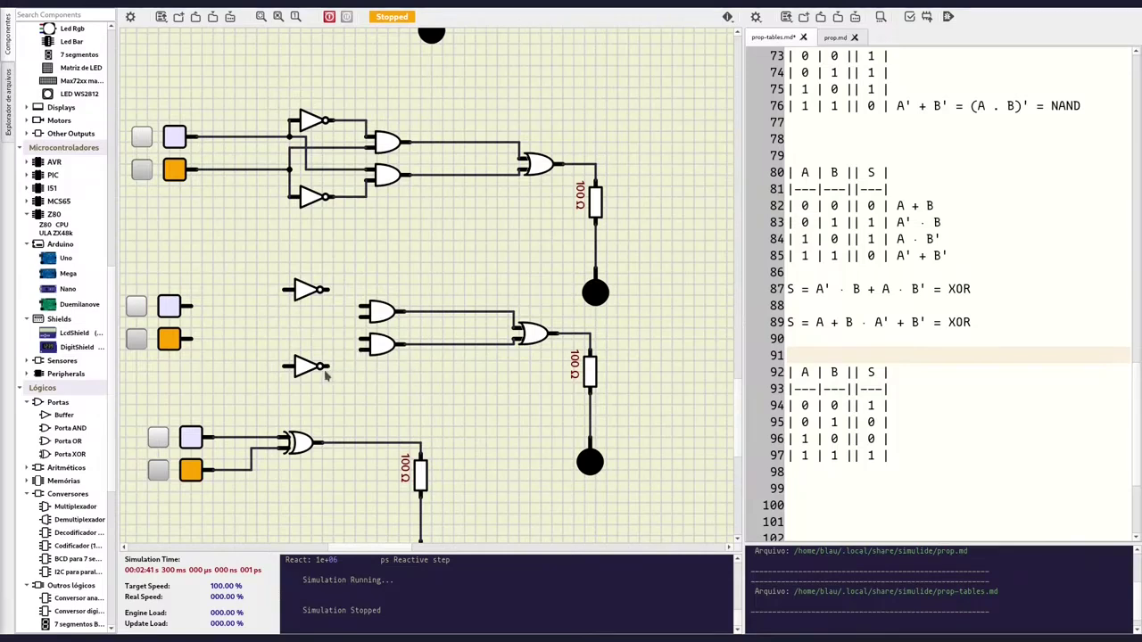
left_click_drag(303, 365, 302, 270)
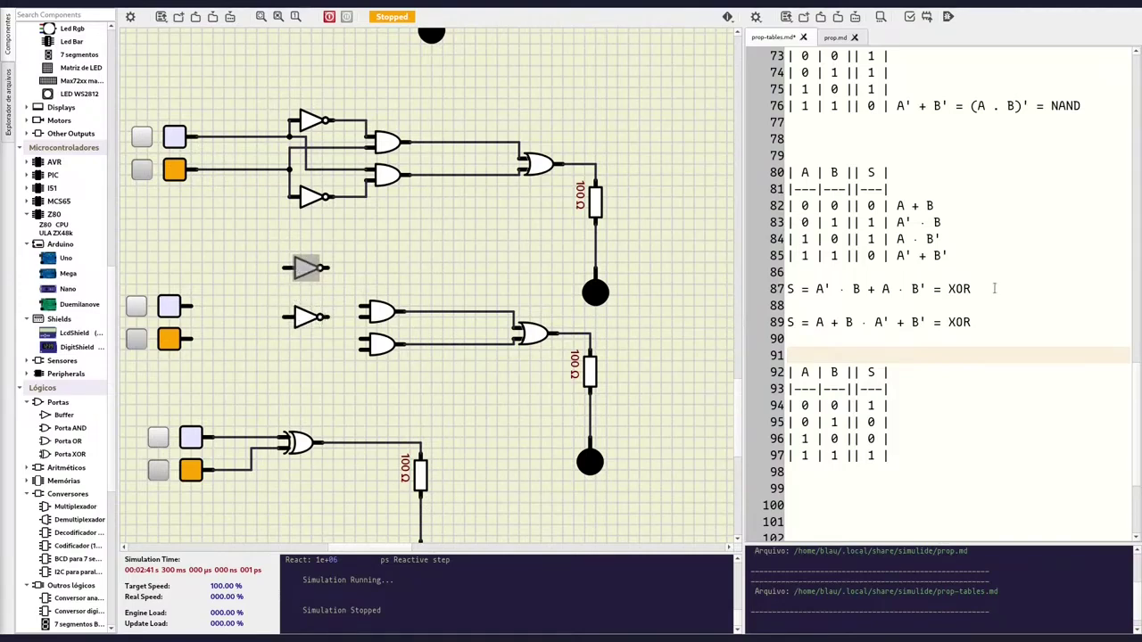
Stack the lower NOT gate under the upper one and mark the A' + B' and NAND terms in the notes.
left_click_drag(876, 322, 928, 322)
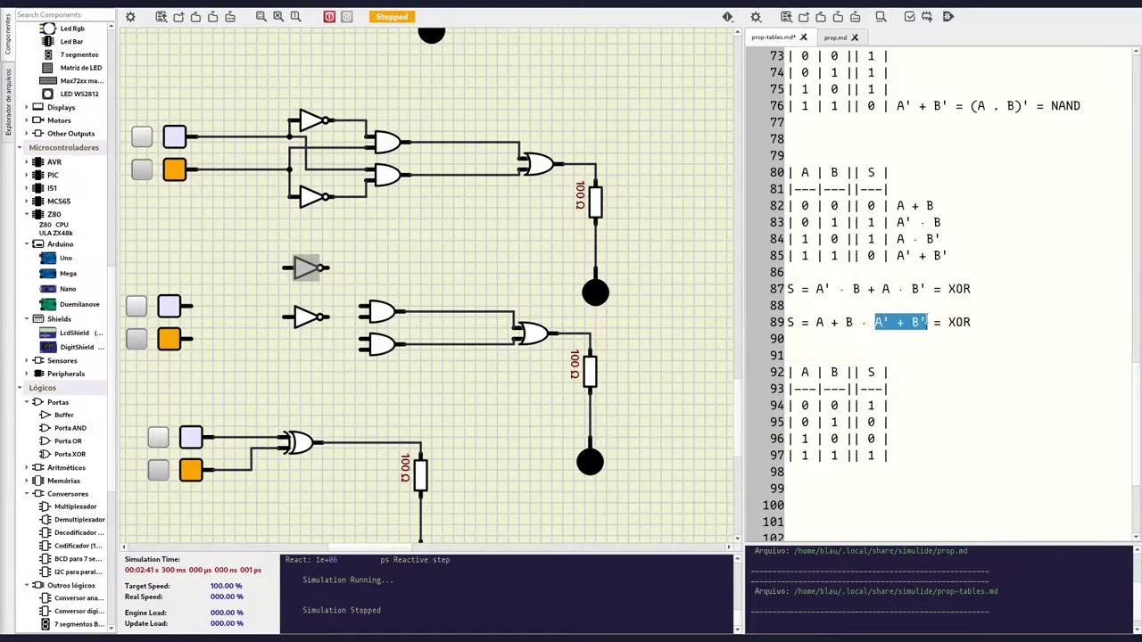
left_click(289, 346)
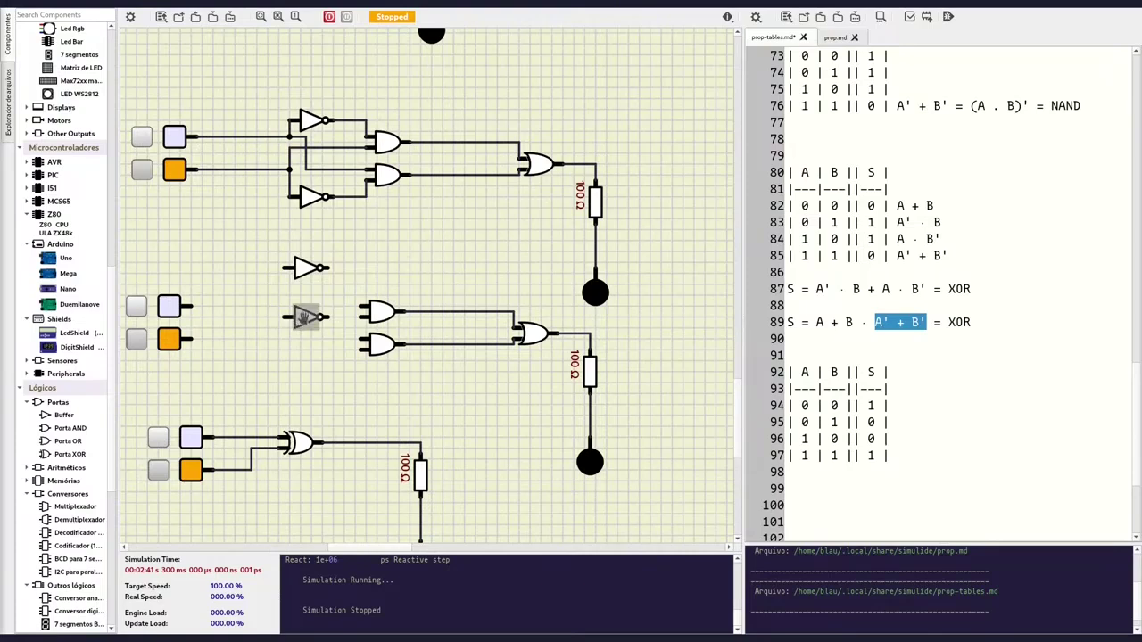
left_click_drag(301, 317, 303, 298)
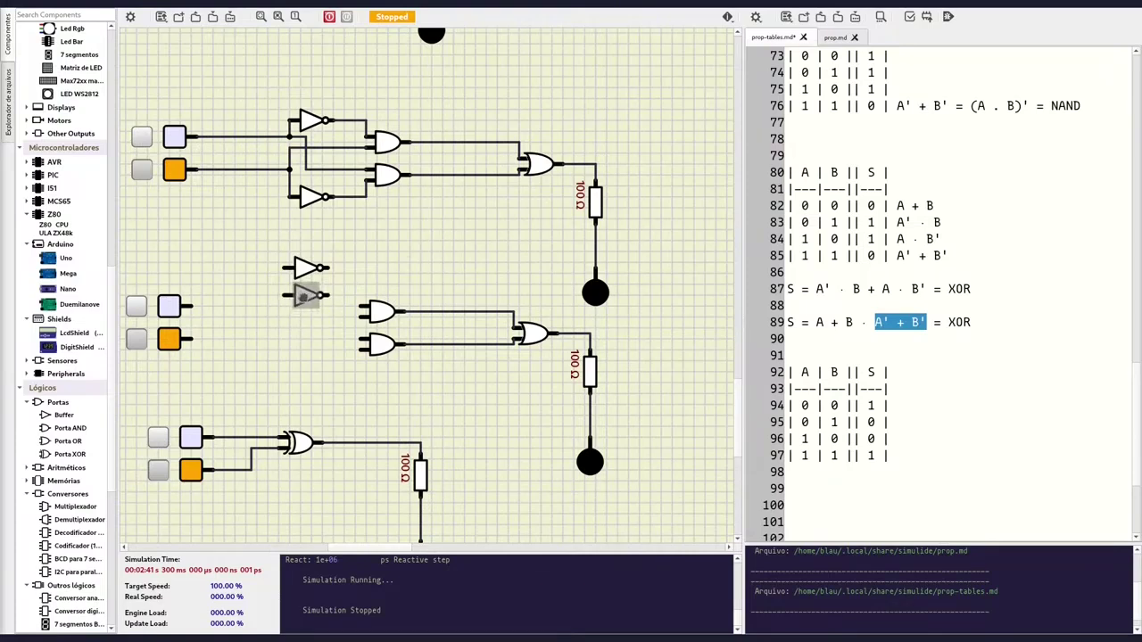
scroll(925, 222, "up", 4)
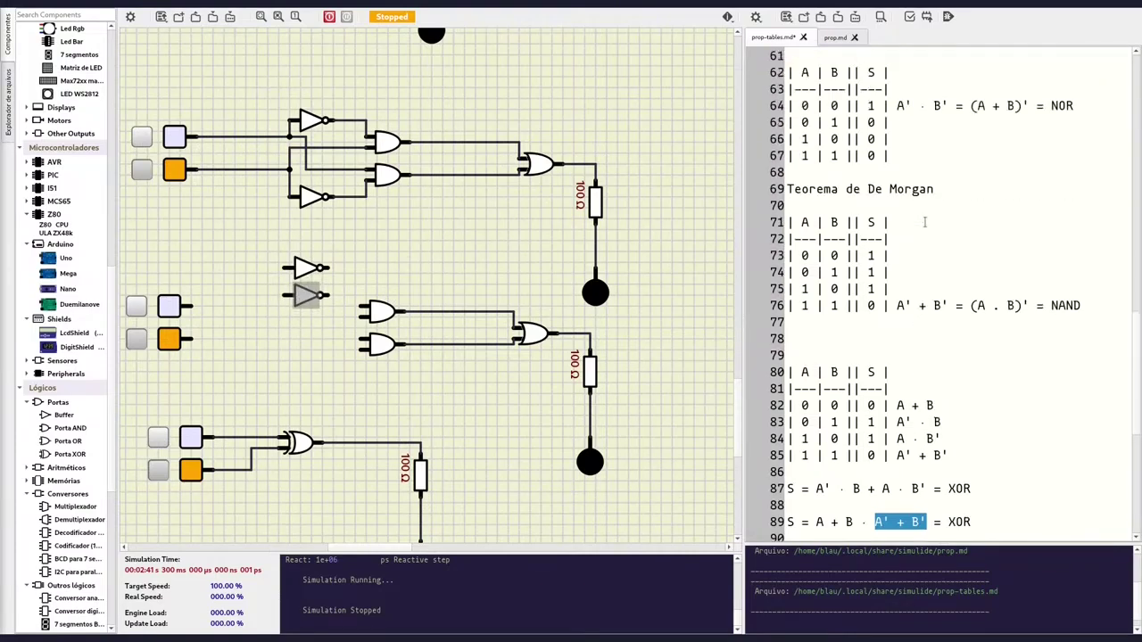
scroll(919, 241, "up", 2)
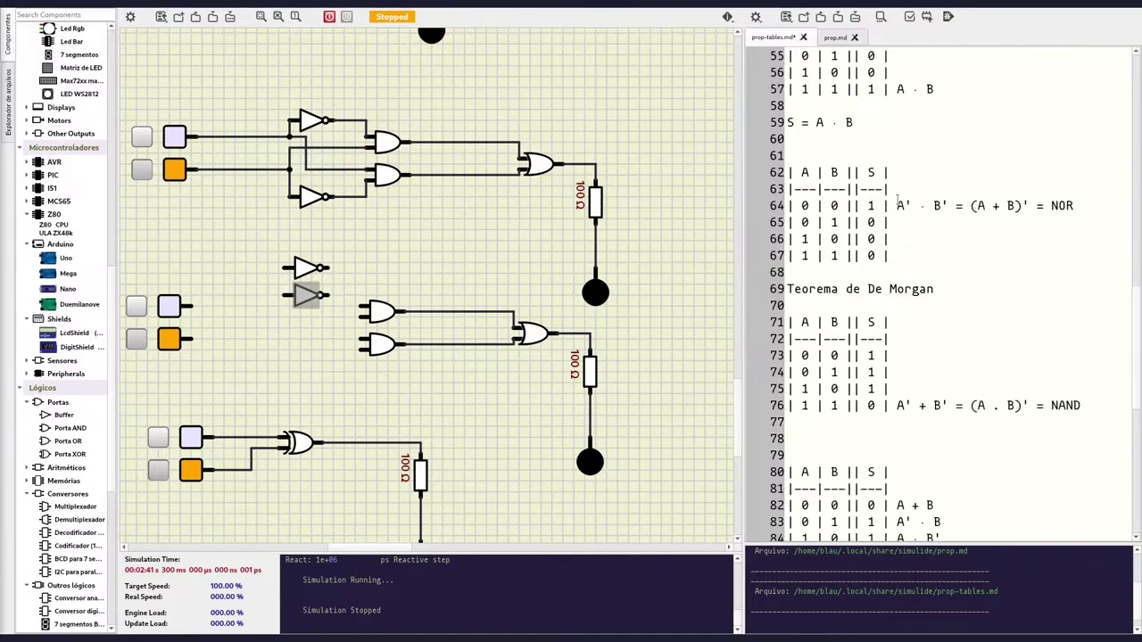
left_click_drag(898, 405, 950, 405)
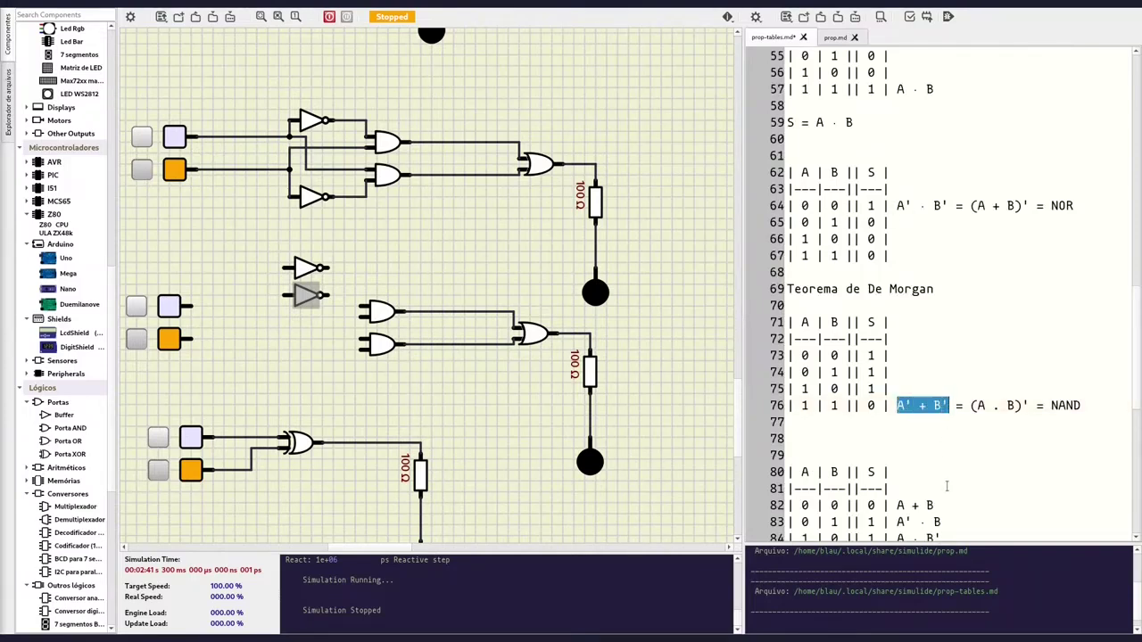
left_click(1051, 405)
key("shift+Right")
key("shift+Right")
key("shift+Right")
key("shift+Right")
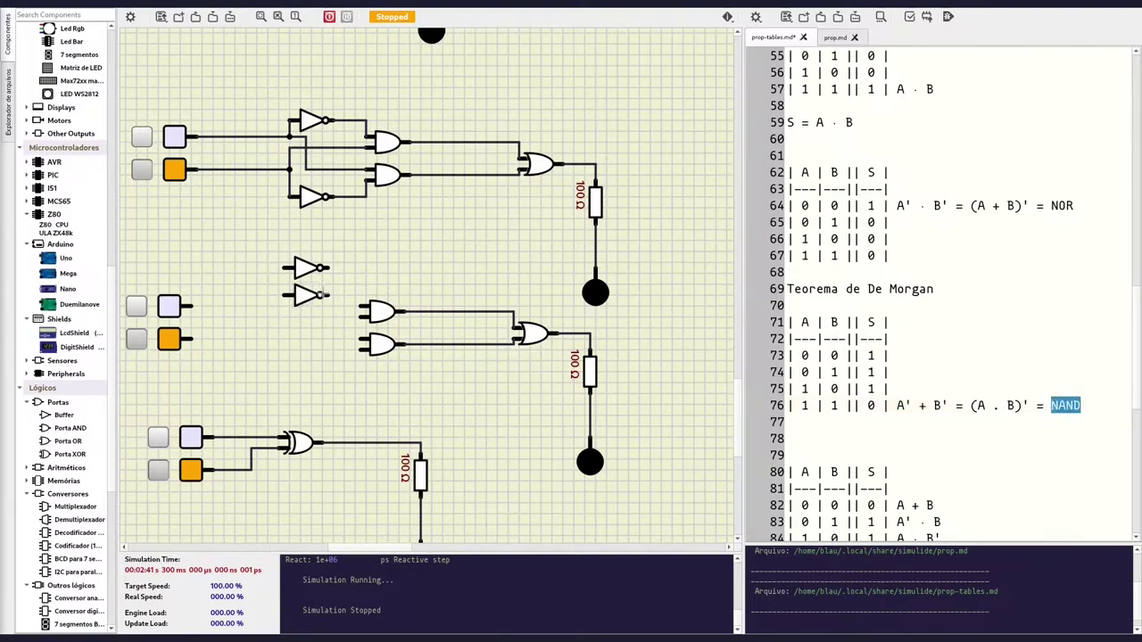
Wire A and B into the two NOT gates and the NOT outputs on to the gate inputs.
left_click(327, 294)
left_click(361, 316)
left_click_drag(327, 267, 360, 304)
left_click_drag(284, 267, 187, 307)
left_click_drag(284, 294, 191, 340)
Delete the middle AND gates, move the OR beside the NOTs, and duplicate it.
right_click(359, 301)
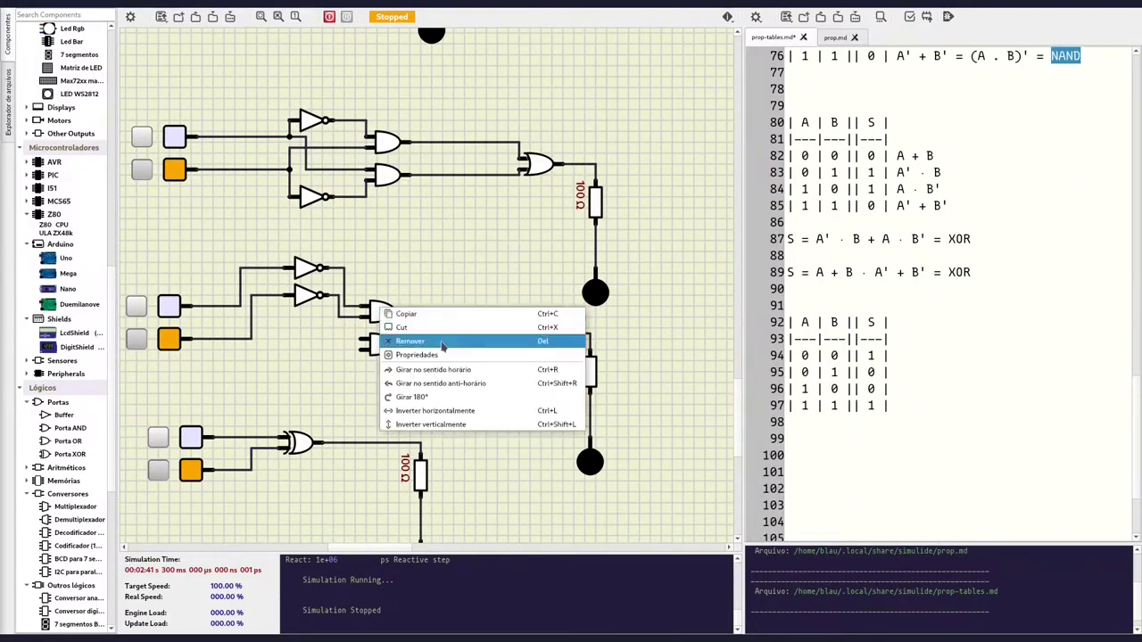
left_click(402, 339)
left_click_drag(531, 333, 390, 290)
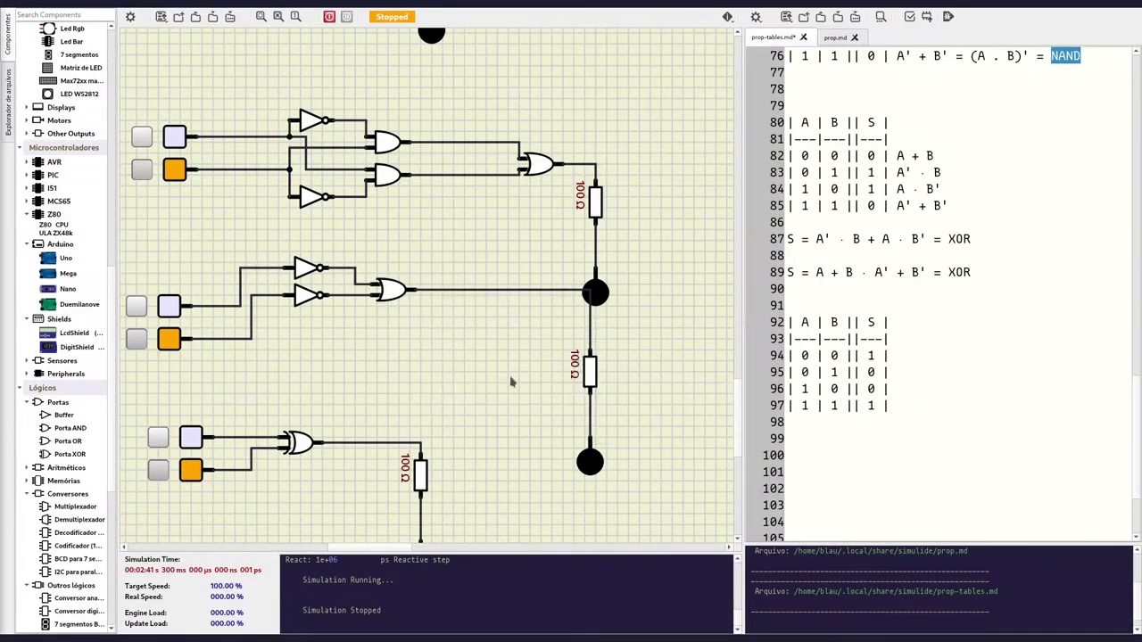
key("ctrl+c")
key("ctrl+v")
Wire the second OR gate from A and B, delete leftover wires, and shift the resistor and LED left.
left_click(373, 330)
left_click(272, 268)
left_click(373, 337)
left_click(251, 339)
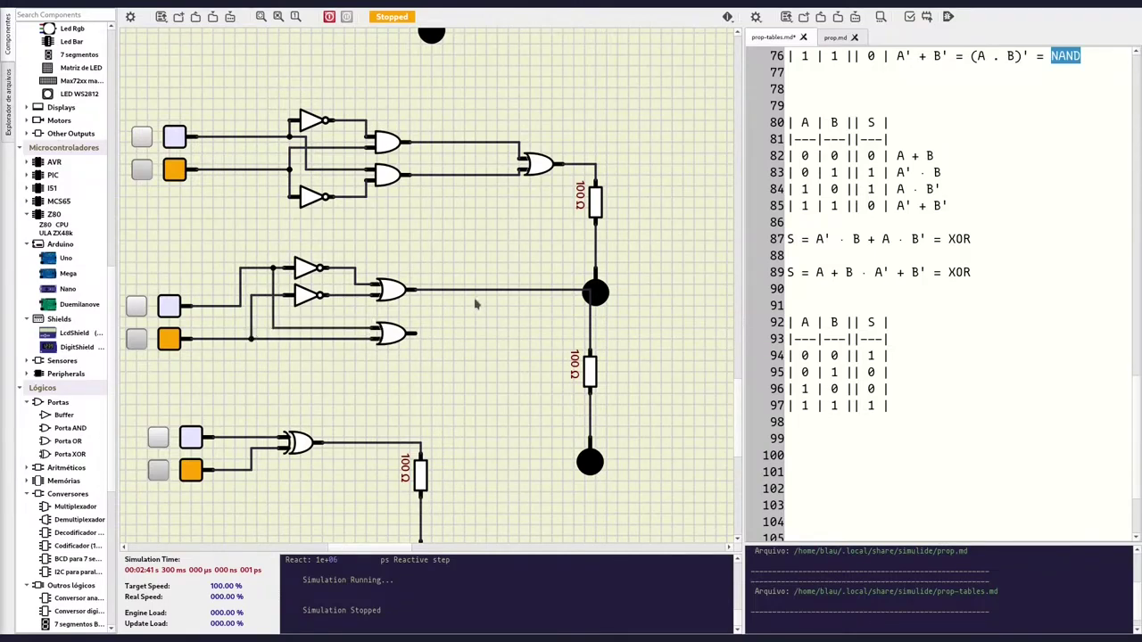
left_click_drag(475, 286, 557, 312)
key("Delete")
left_click_drag(590, 371, 519, 361)
Add an AND gate combining both OR outputs and connect it to the resistor.
left_click(466, 260)
mouse_move(70, 428)
left_mouse_down()
mouse_move(438, 298)
mouse_move(451, 310)
left_mouse_up()
left_click(519, 343)
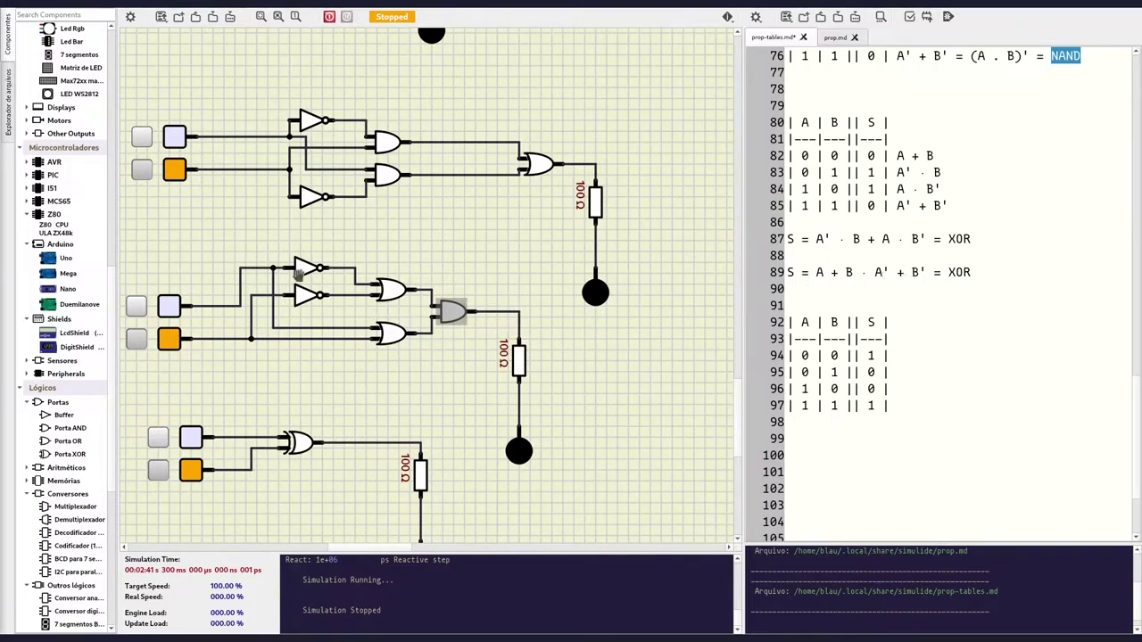
left_click(478, 290)
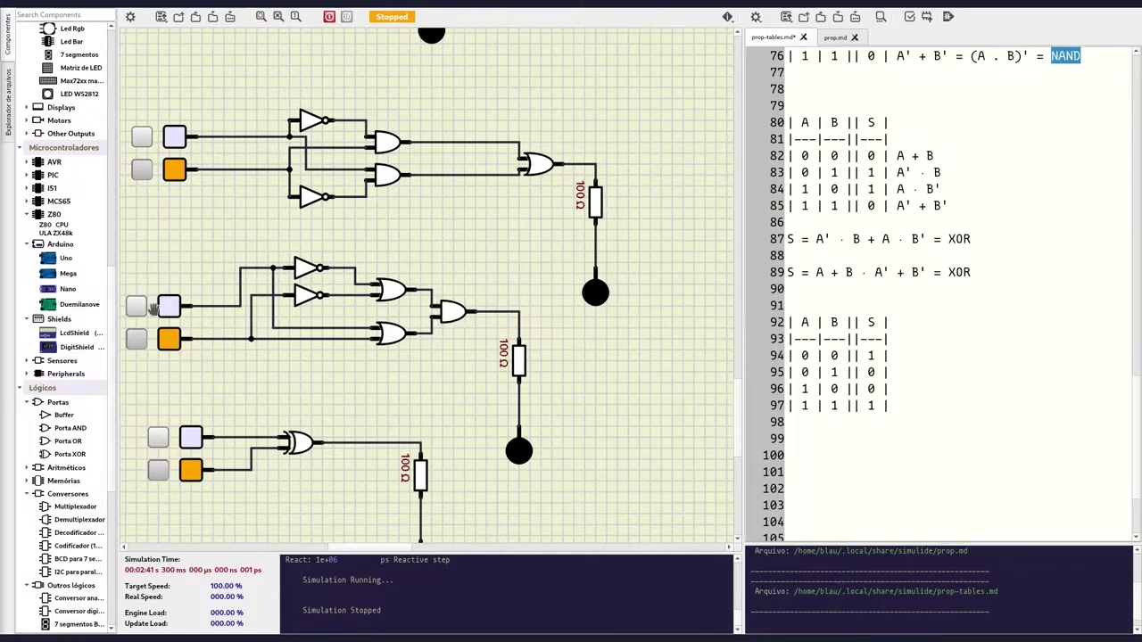
Run the simulation and cycle the middle circuit's A and B switches through one-on, both-on and both-off.
left_click(329, 17)
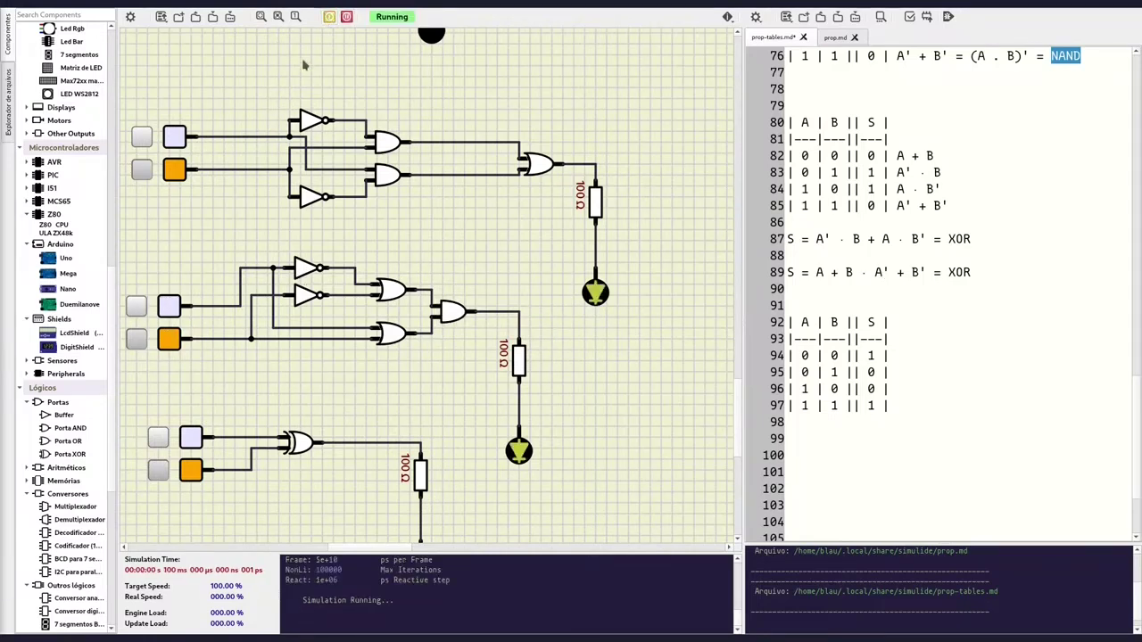
left_click(136, 338)
left_click(135, 306)
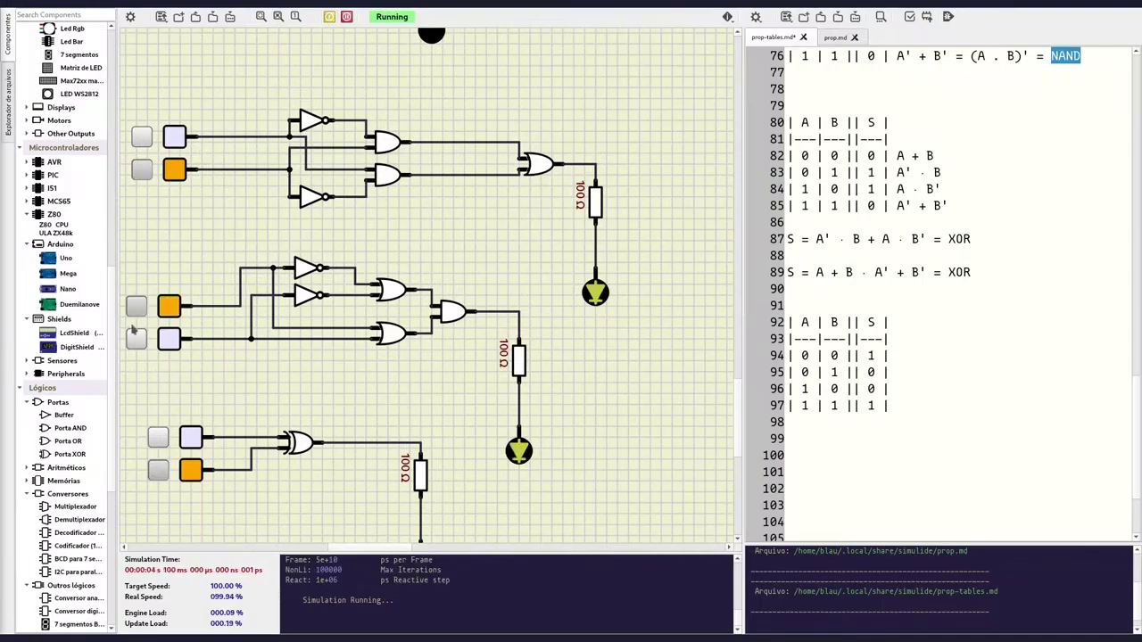
left_click(136, 339)
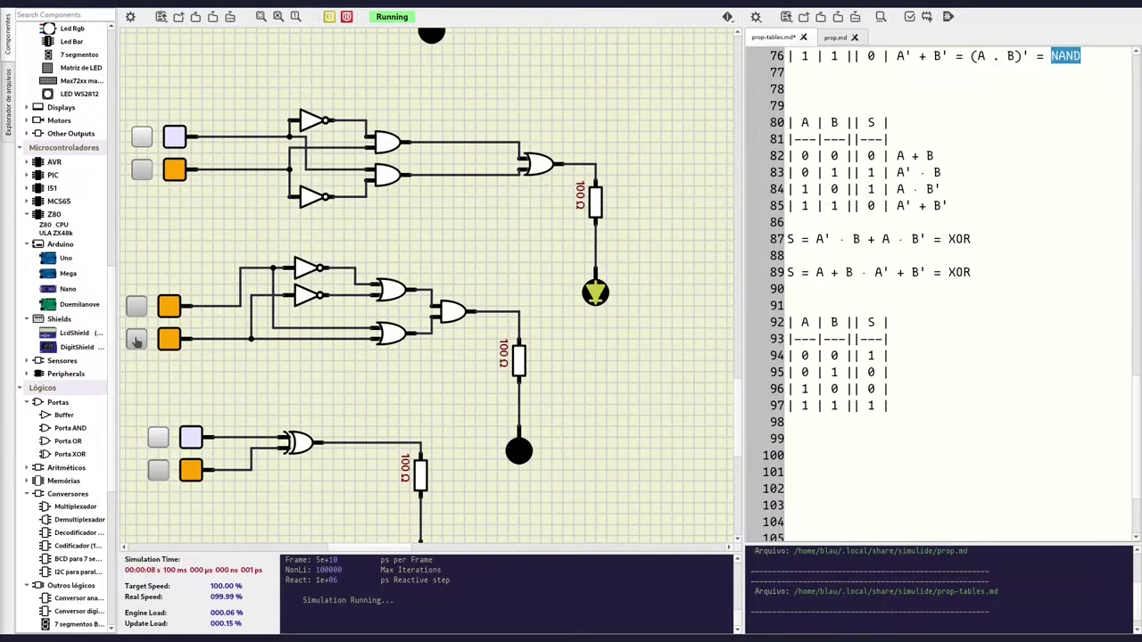
left_click(136, 339)
left_click(136, 306)
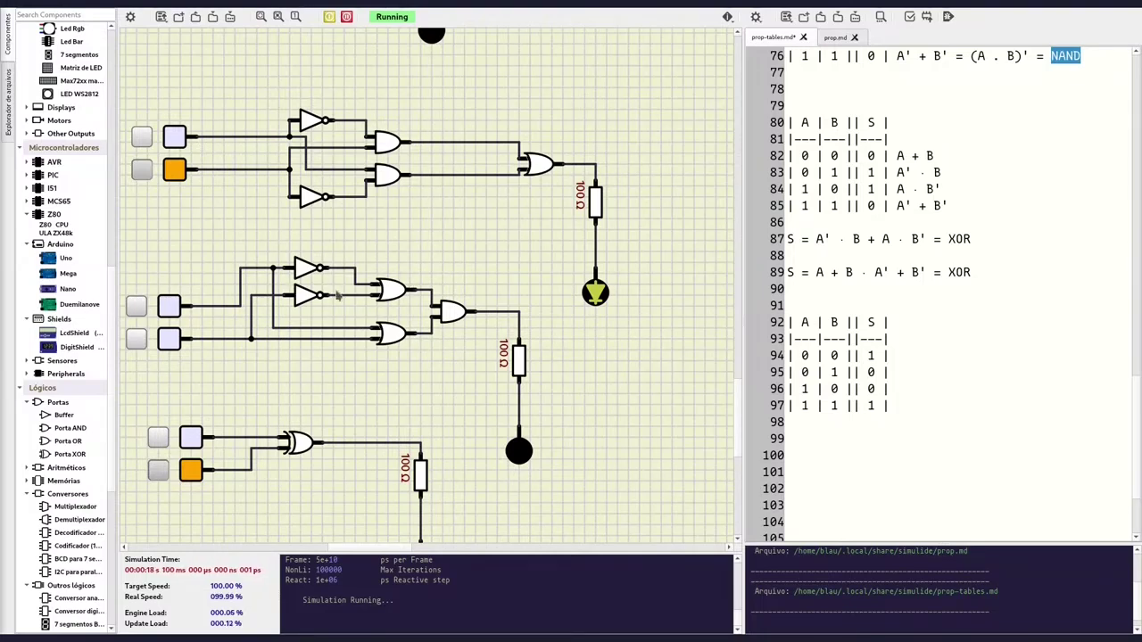
Paste an AND gate above the middle circuit and invert its output to make a NAND.
right_click(460, 388)
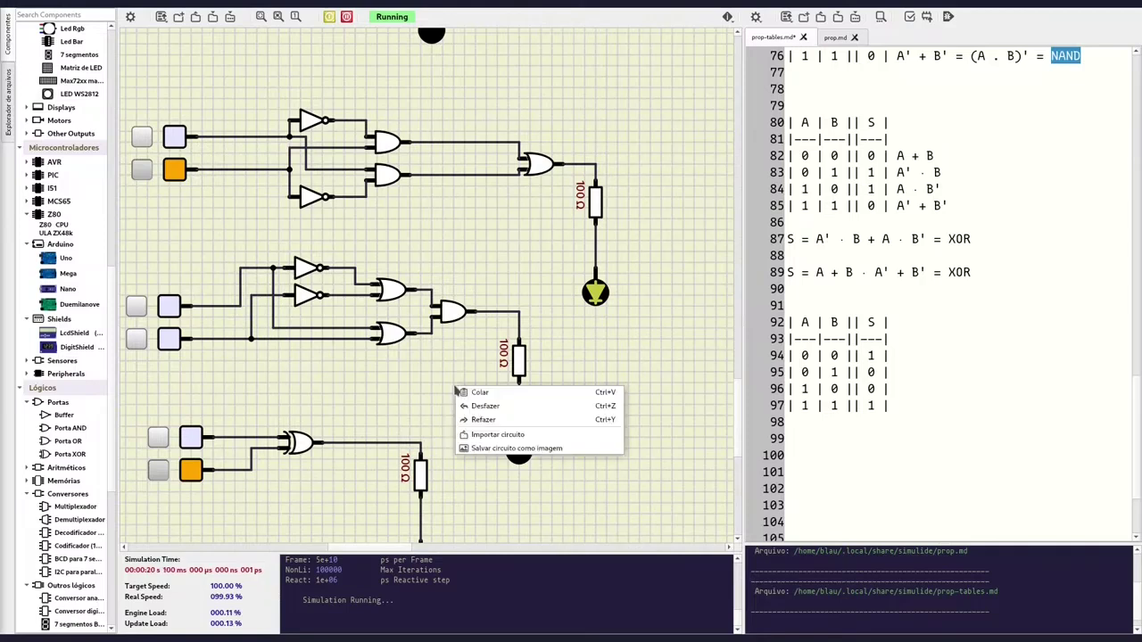
left_click(466, 390)
left_click_drag(458, 377, 438, 253)
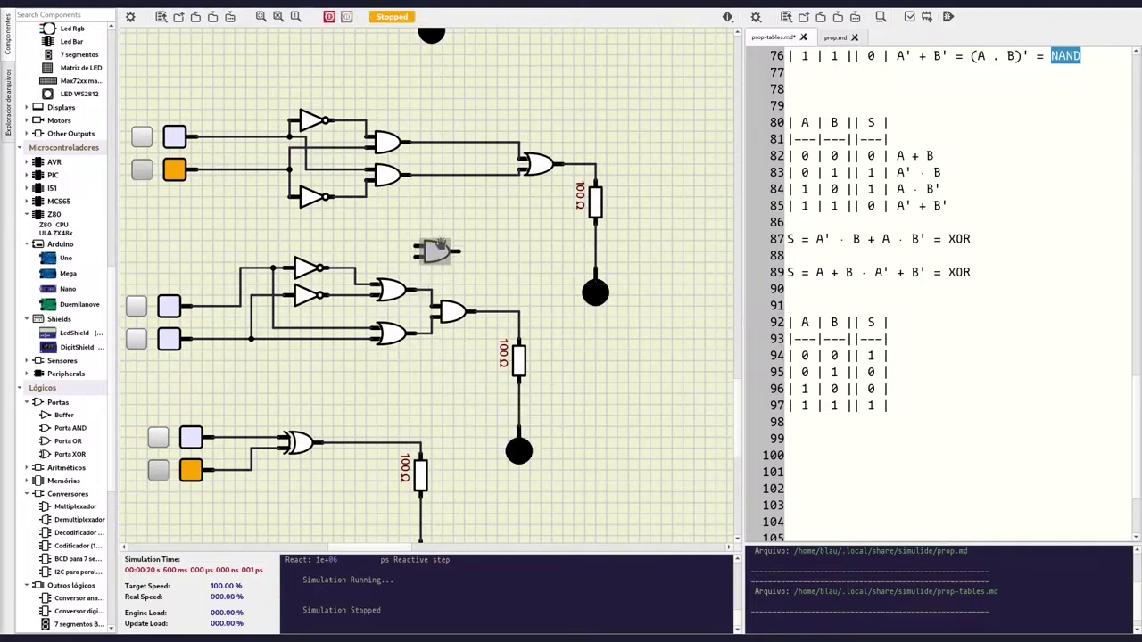
right_click(441, 255)
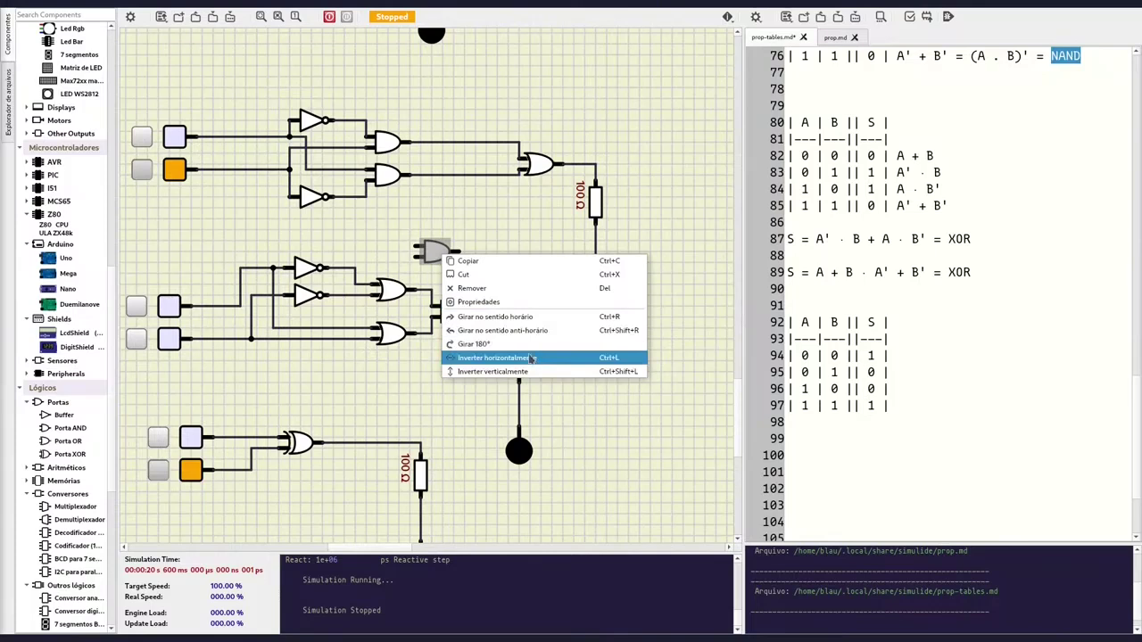
left_click(519, 305)
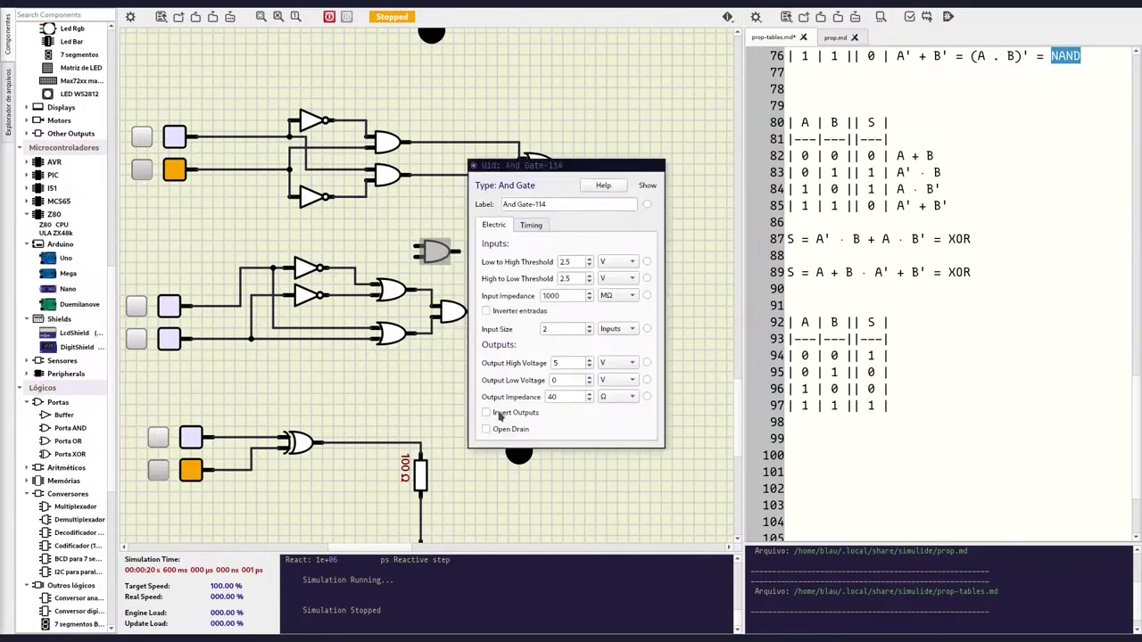
key("Escape")
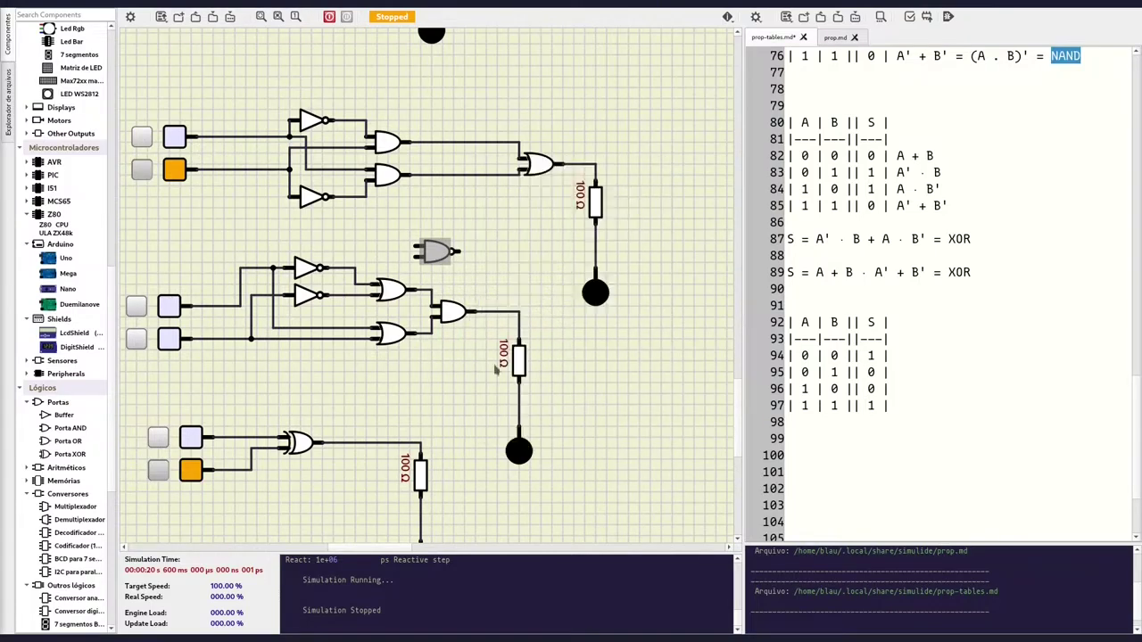
left_click(406, 251)
Delete both NOT gates and the upper OR gate from the middle circuit.
right_click(304, 271)
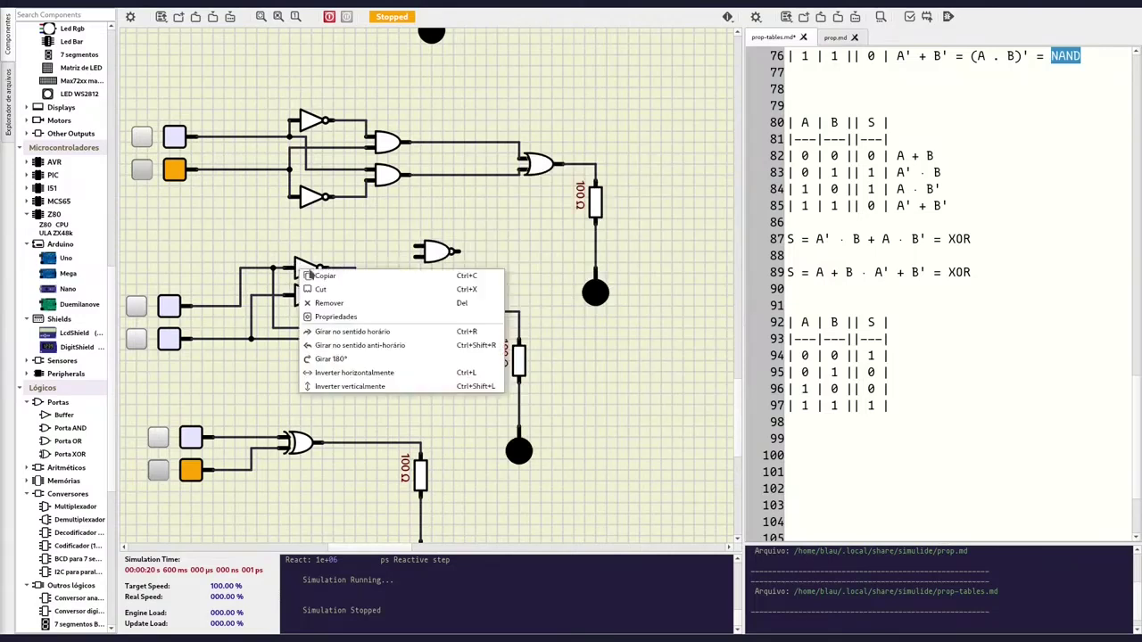
left_click(330, 243)
right_click(310, 272)
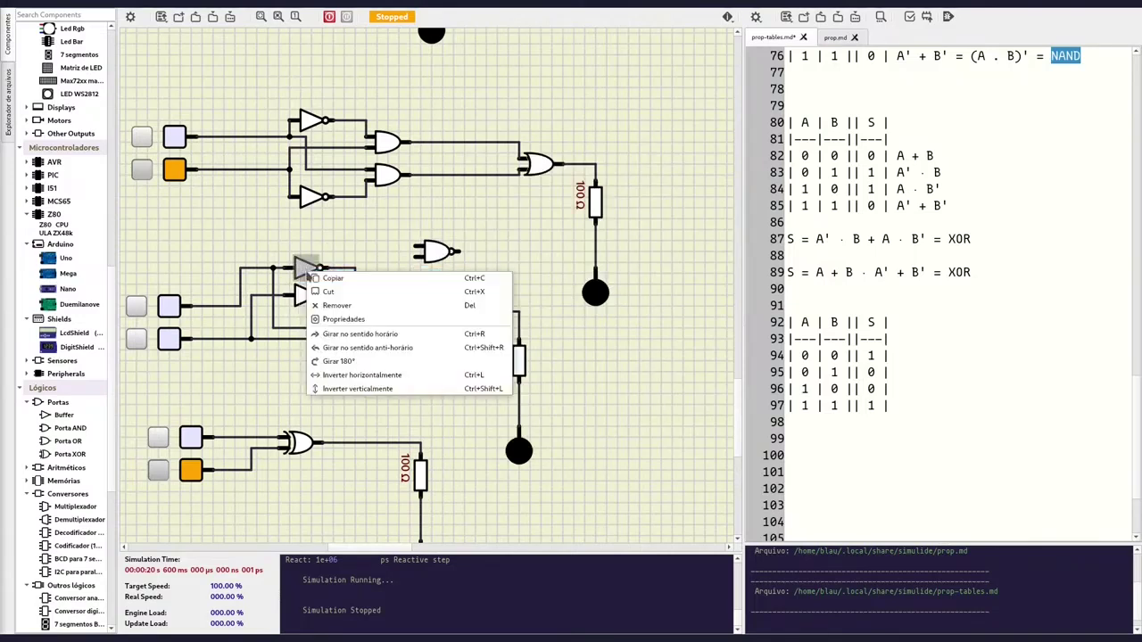
left_click(351, 308)
right_click(301, 290)
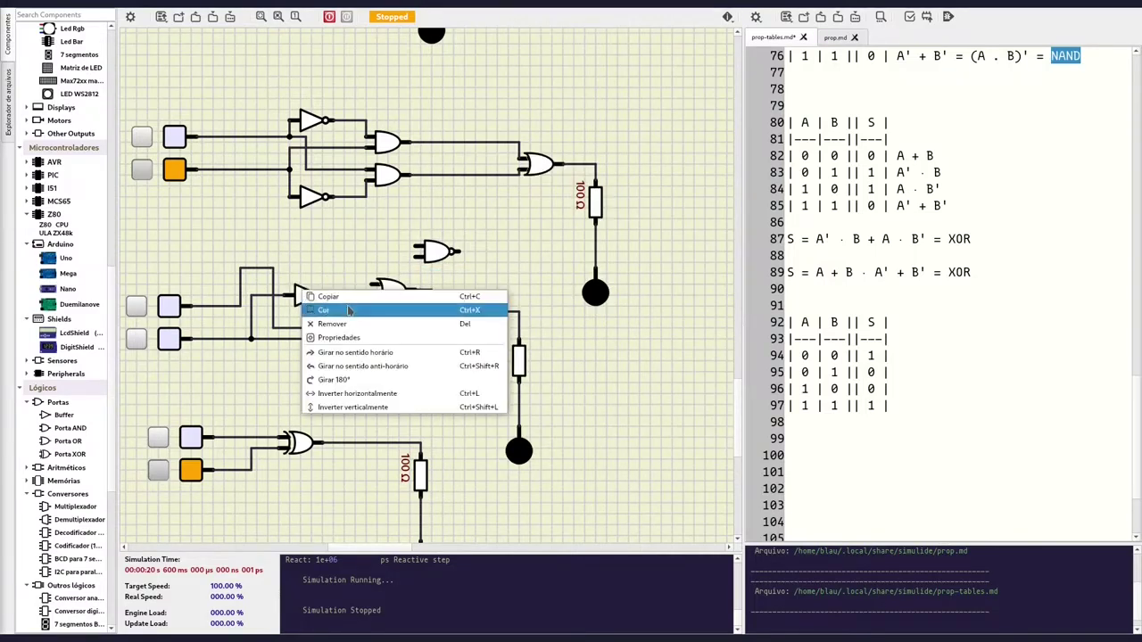
left_click(350, 324)
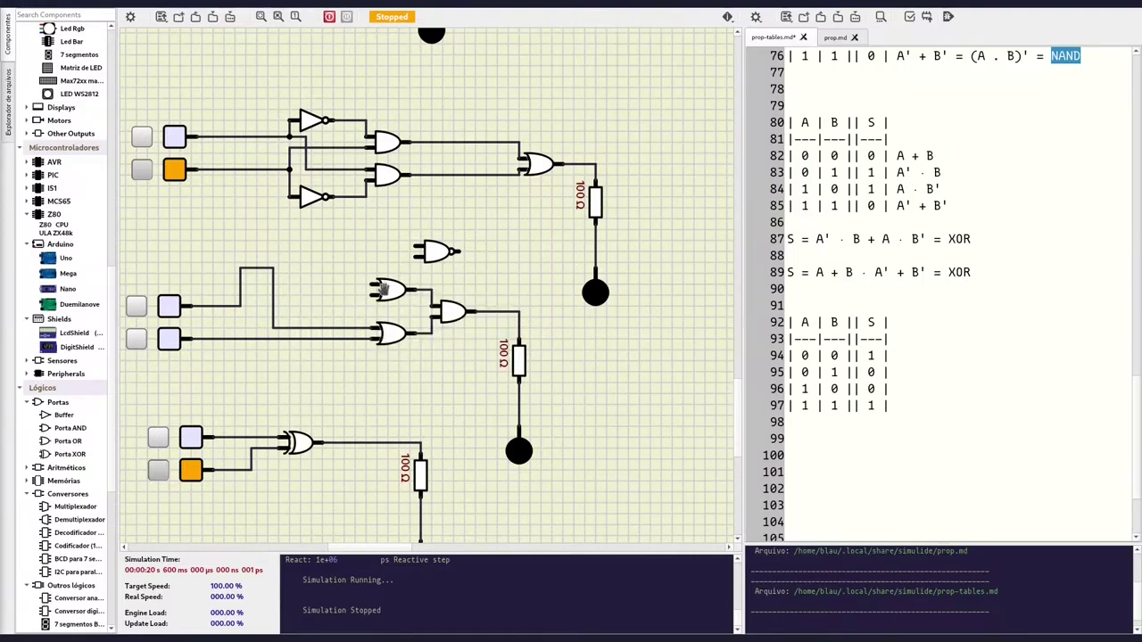
left_click(383, 290)
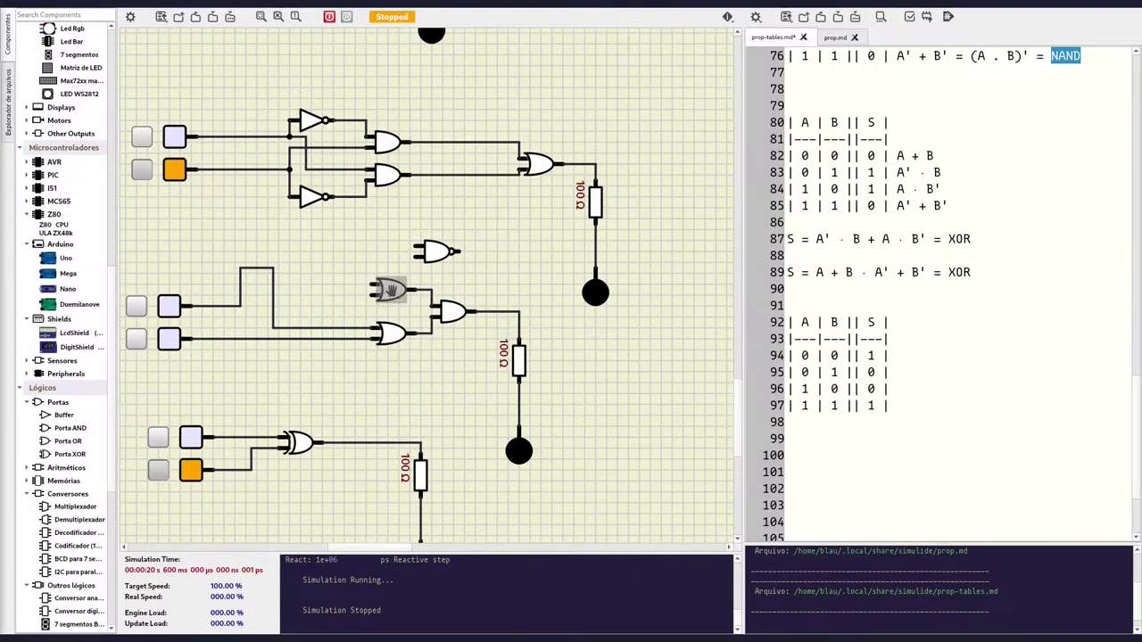
right_click(390, 290)
left_click(442, 323)
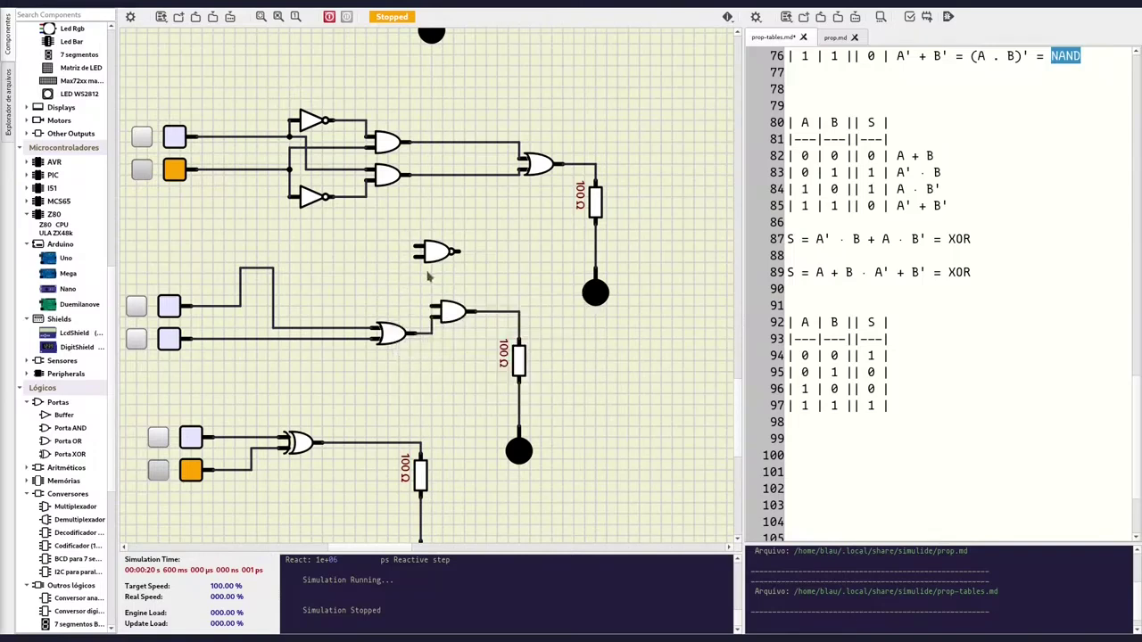
Place the NAND in the empty OR slot feeding the AND, and wire its inputs from A and B.
left_click_drag(434, 260, 389, 281)
left_click_drag(385, 279, 388, 308)
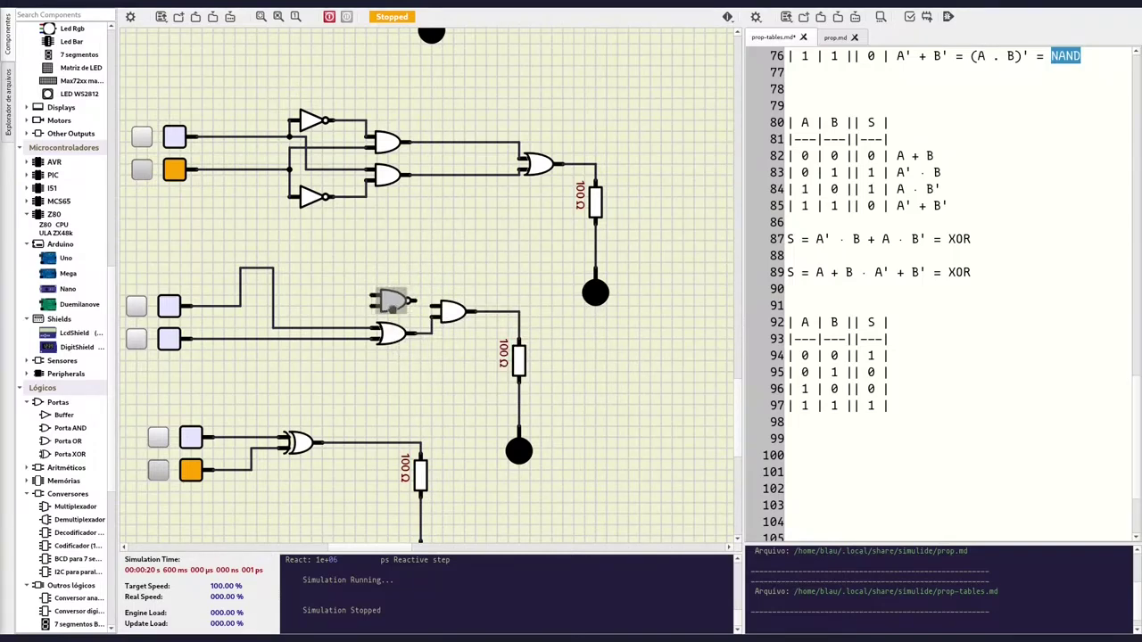
mouse_move(386, 308)
left_mouse_down()
mouse_move(390, 290)
mouse_move(433, 306)
left_mouse_up()
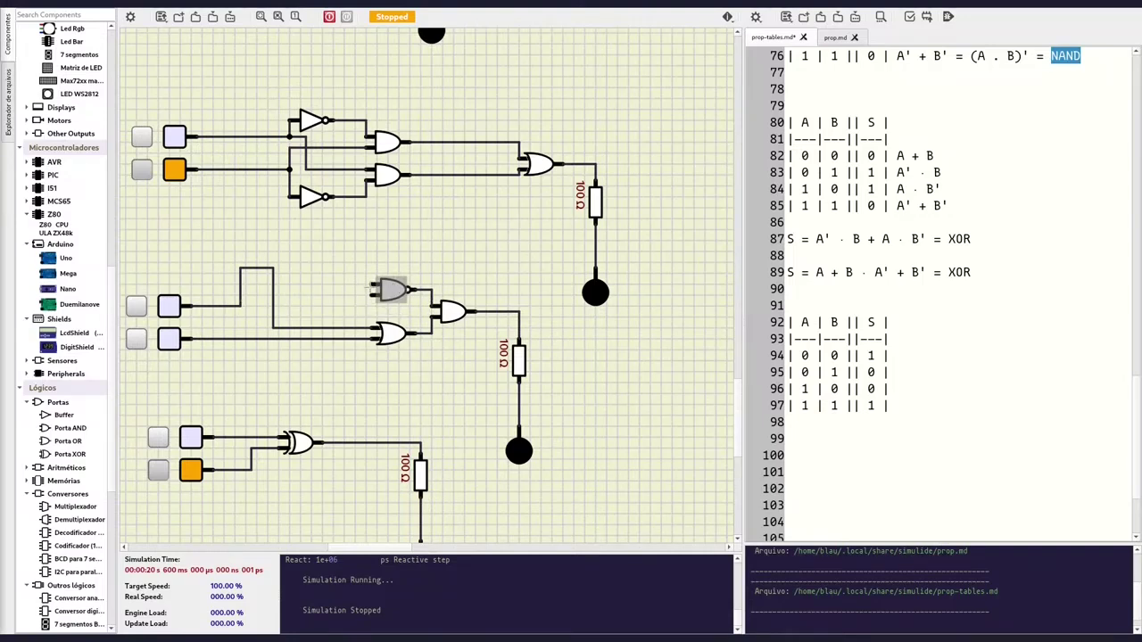
left_click_drag(369, 285, 273, 283)
left_click_drag(373, 295, 314, 340)
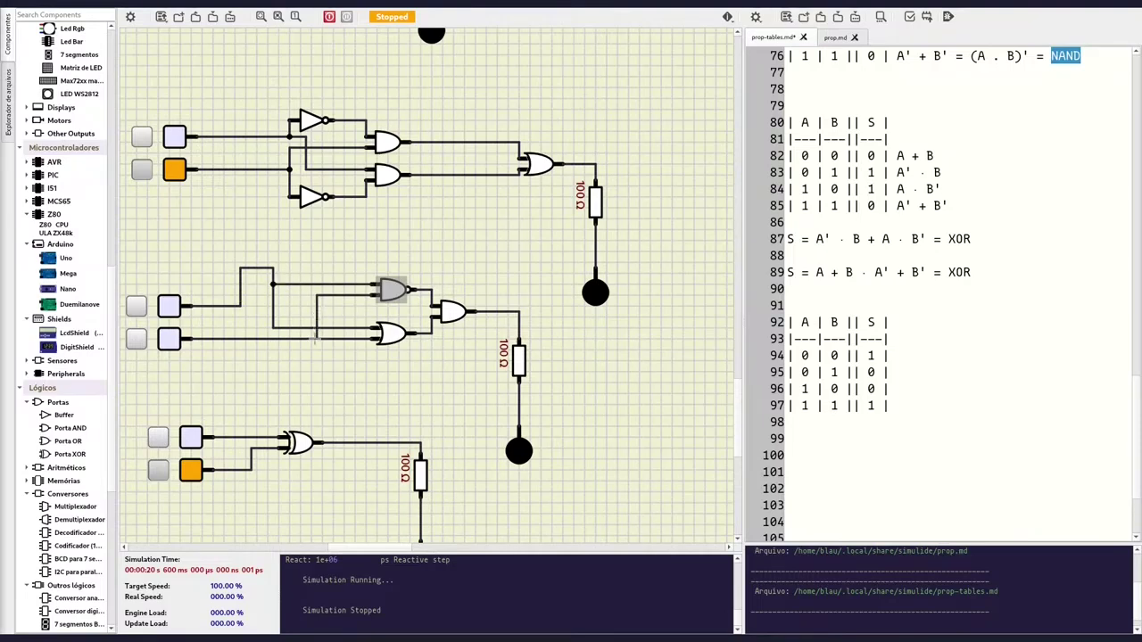
left_click(316, 339)
left_click(402, 261)
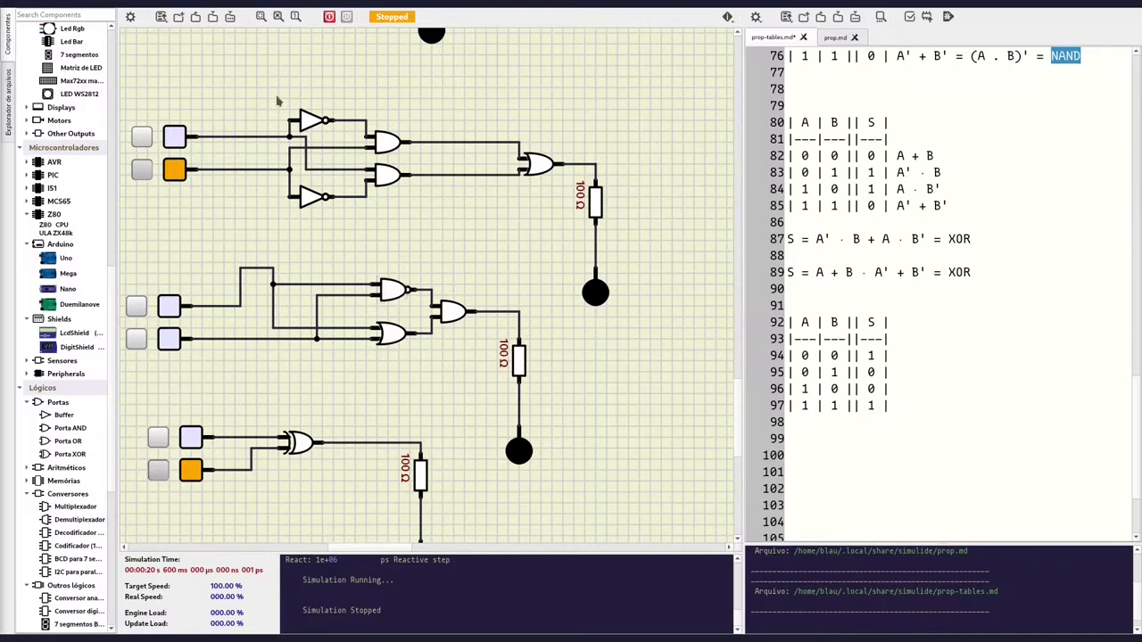
Run the simulation and switch the middle circuit's inputs through 10, 01 and 11 while watching the LED.
left_click(329, 16)
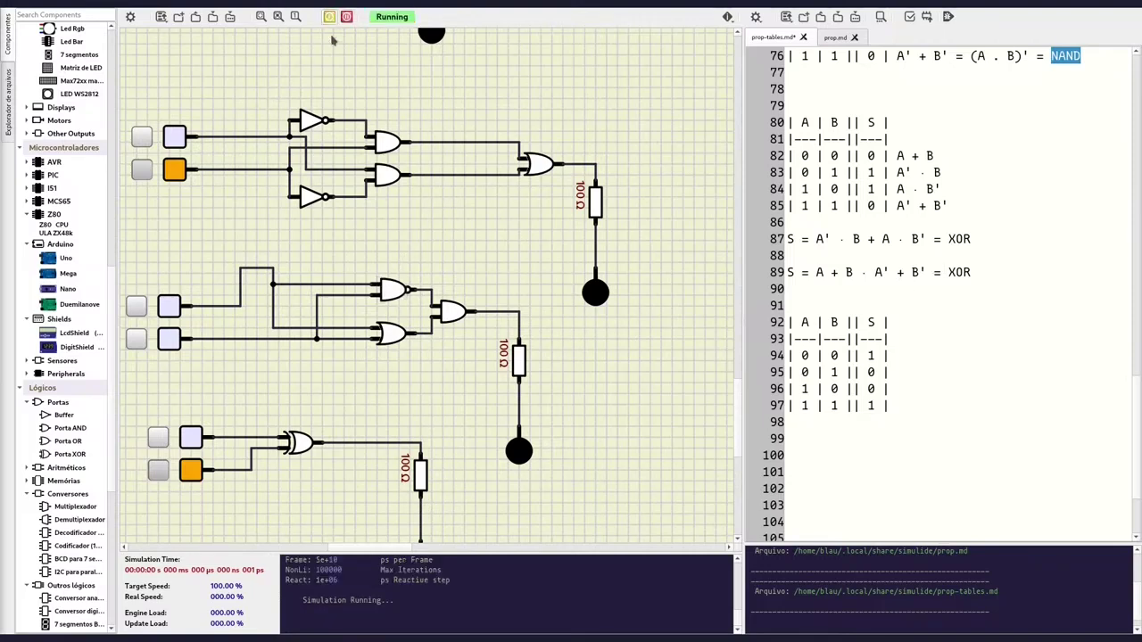
left_click(135, 307)
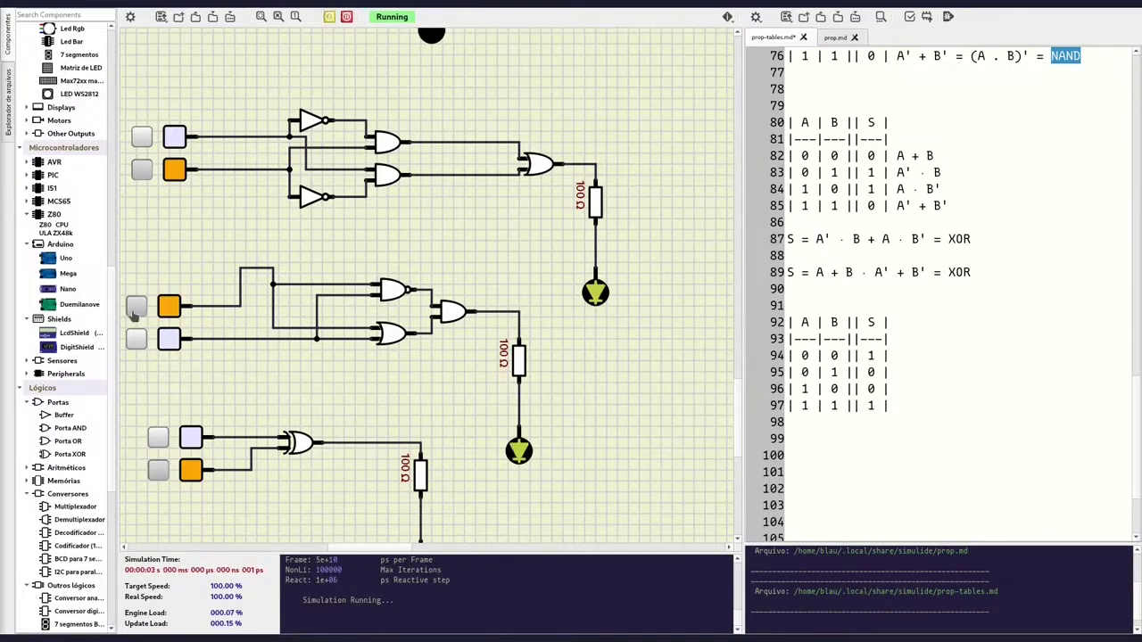
left_click(136, 307)
left_click(136, 339)
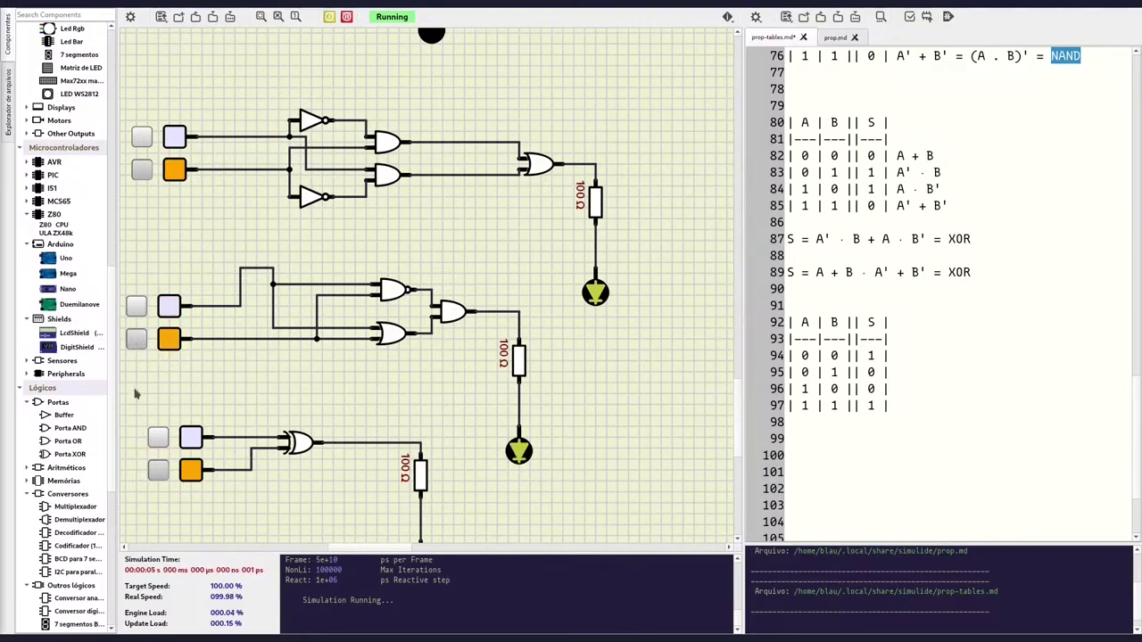
left_click(135, 307)
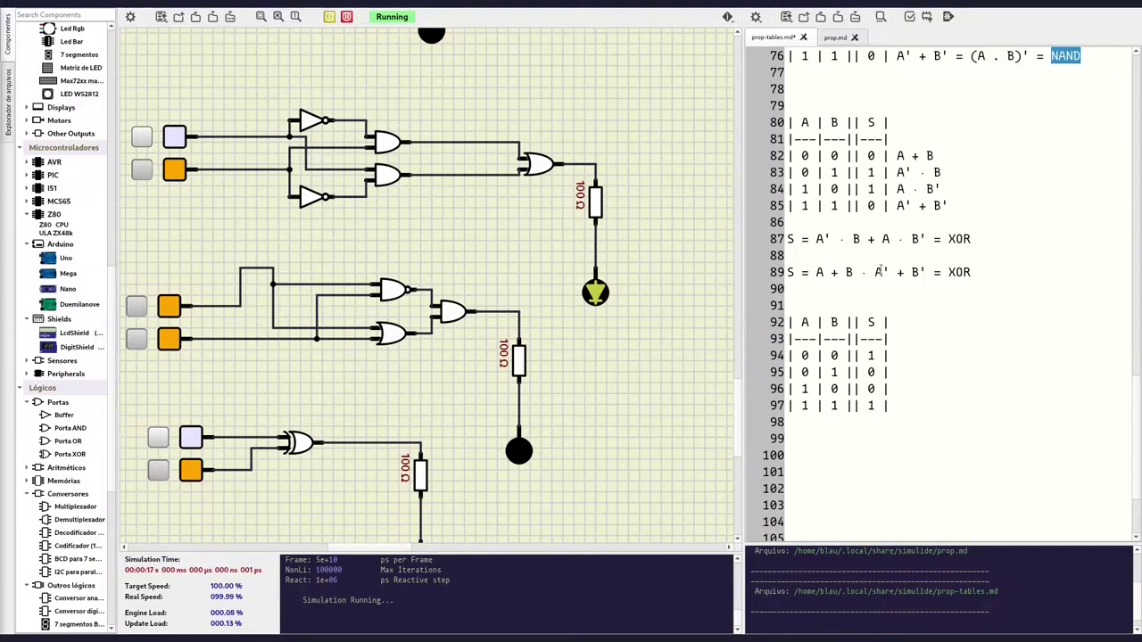
left_click_drag(870, 273, 929, 273)
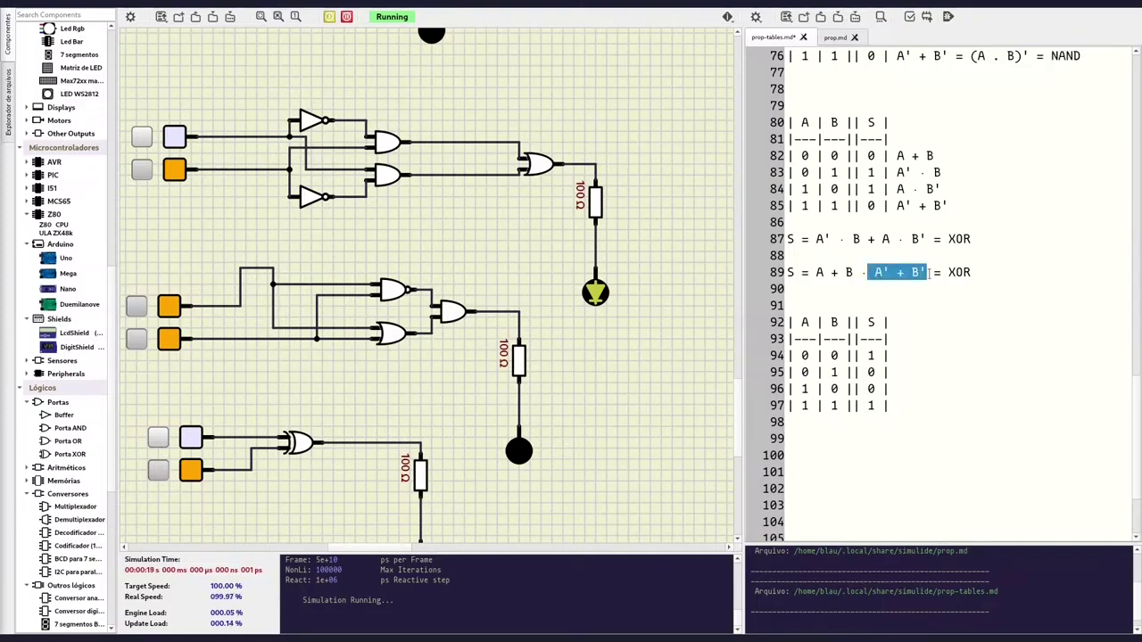
scroll(1044, 228, "up", 4)
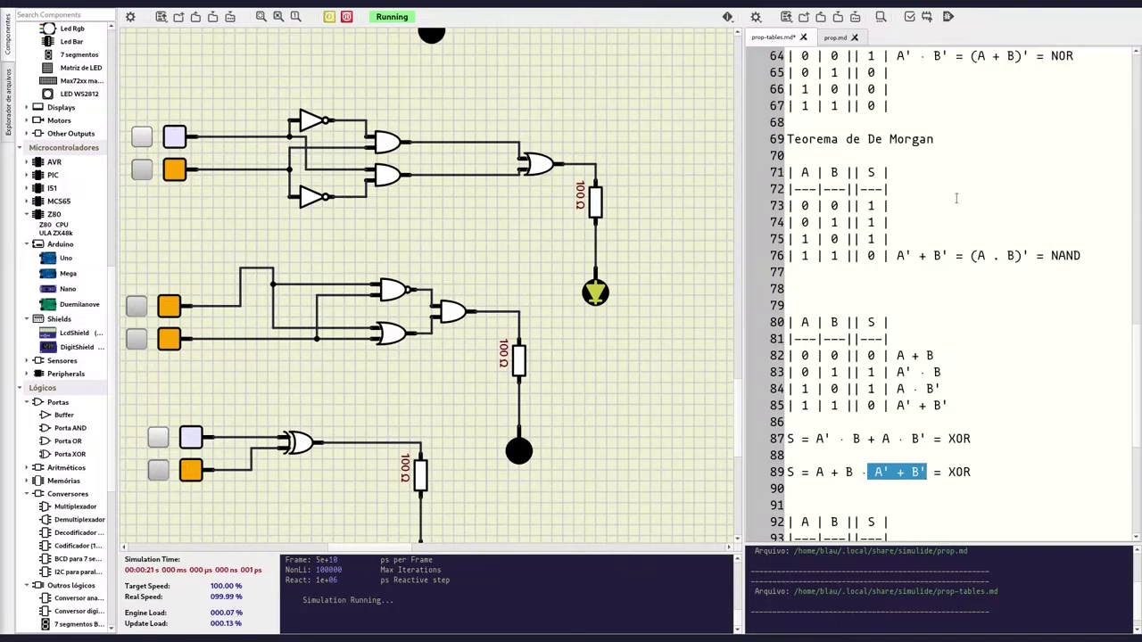
scroll(958, 198, "up", 1)
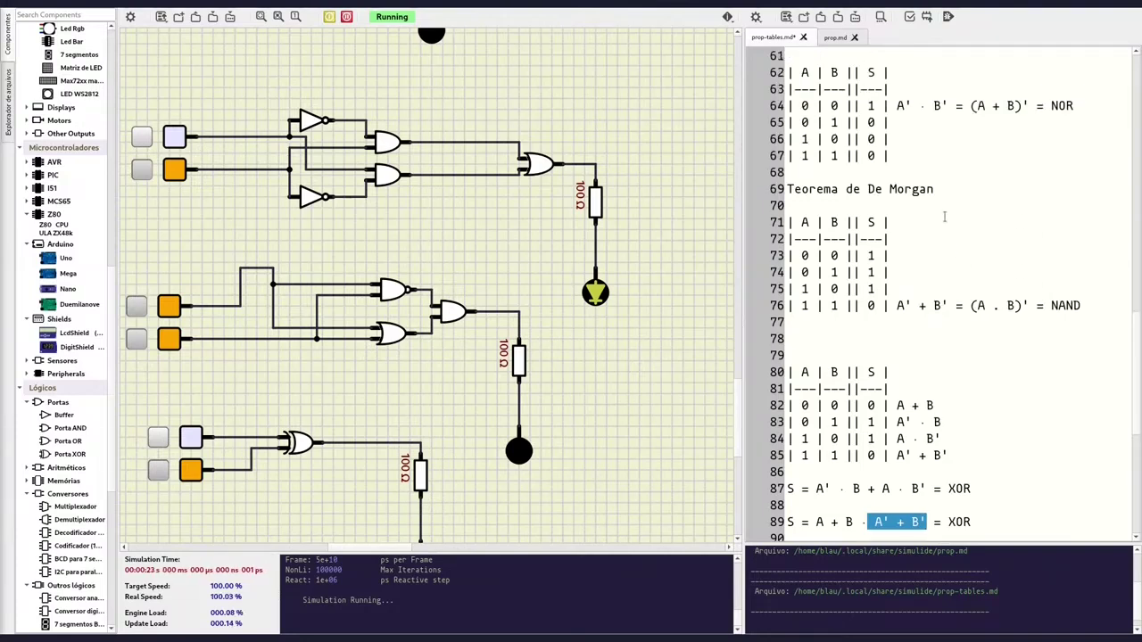
scroll(952, 219, "up", 1)
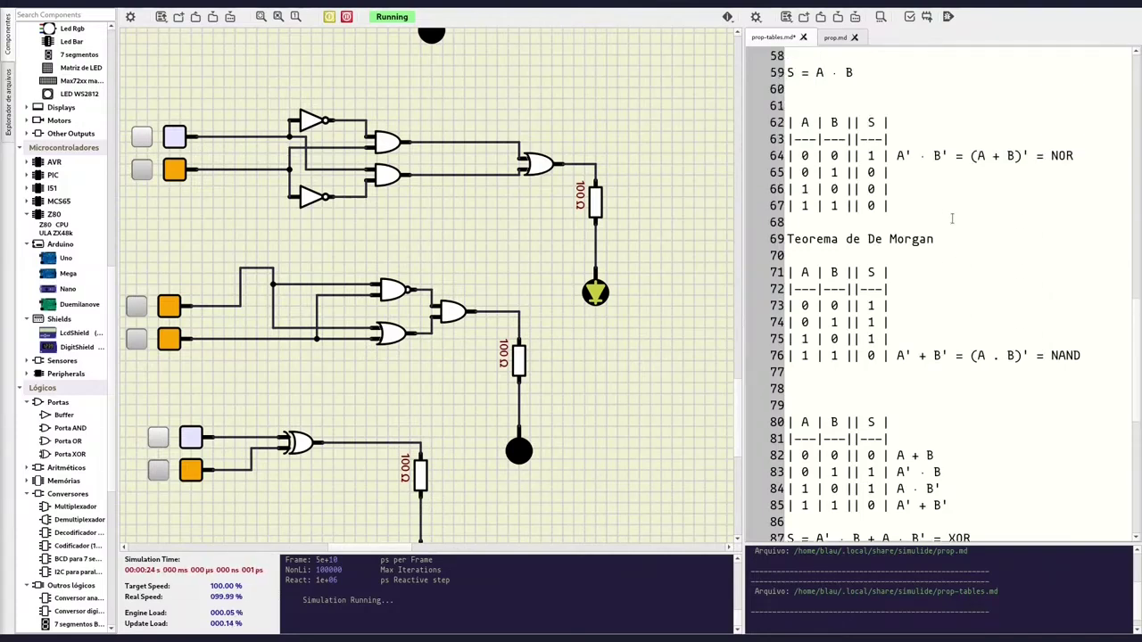
left_click(897, 355)
left_click_drag(898, 355, 952, 355)
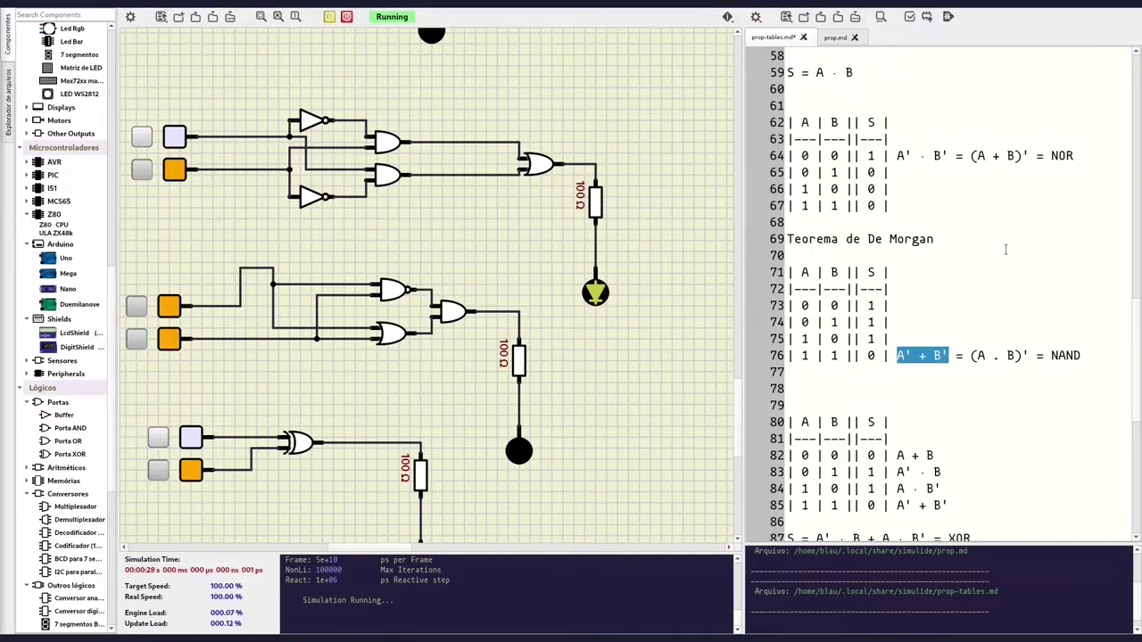
scroll(1006, 249, "down", 4)
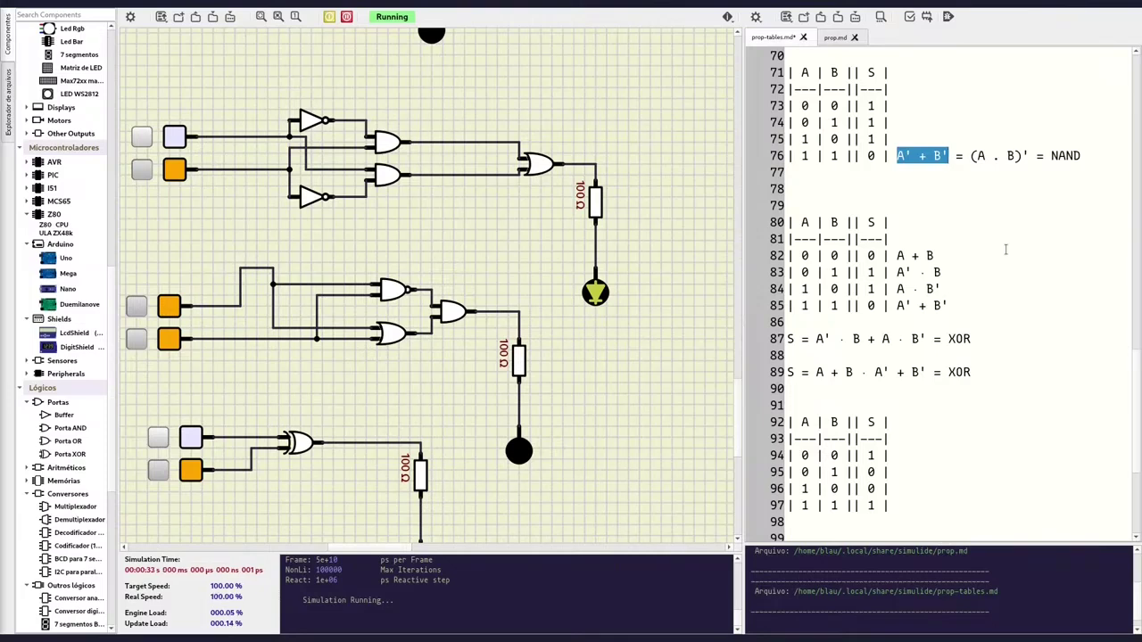
scroll(1006, 250, "down", 1)
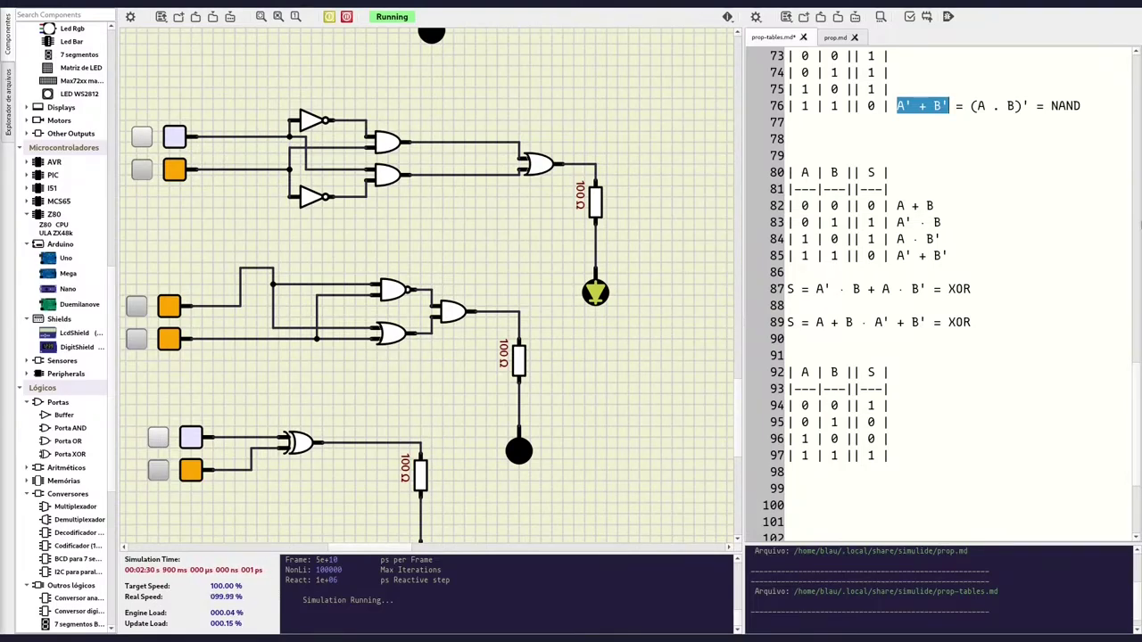
Review the table's S outputs and write the minterm A' · B' on row 94.
double_click(871, 205)
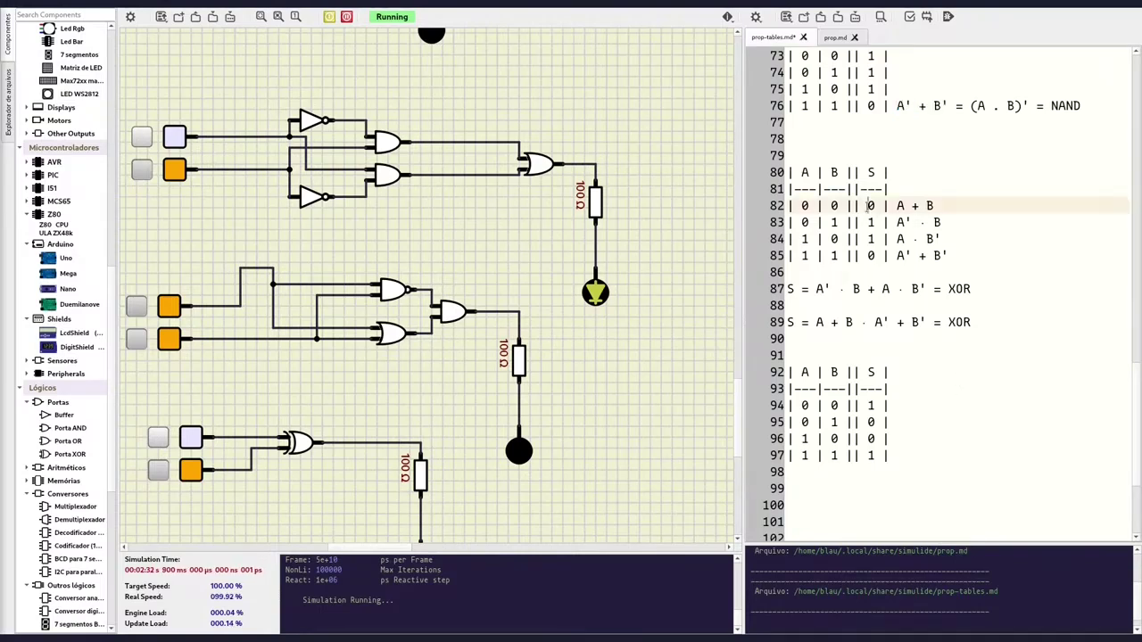
double_click(871, 406)
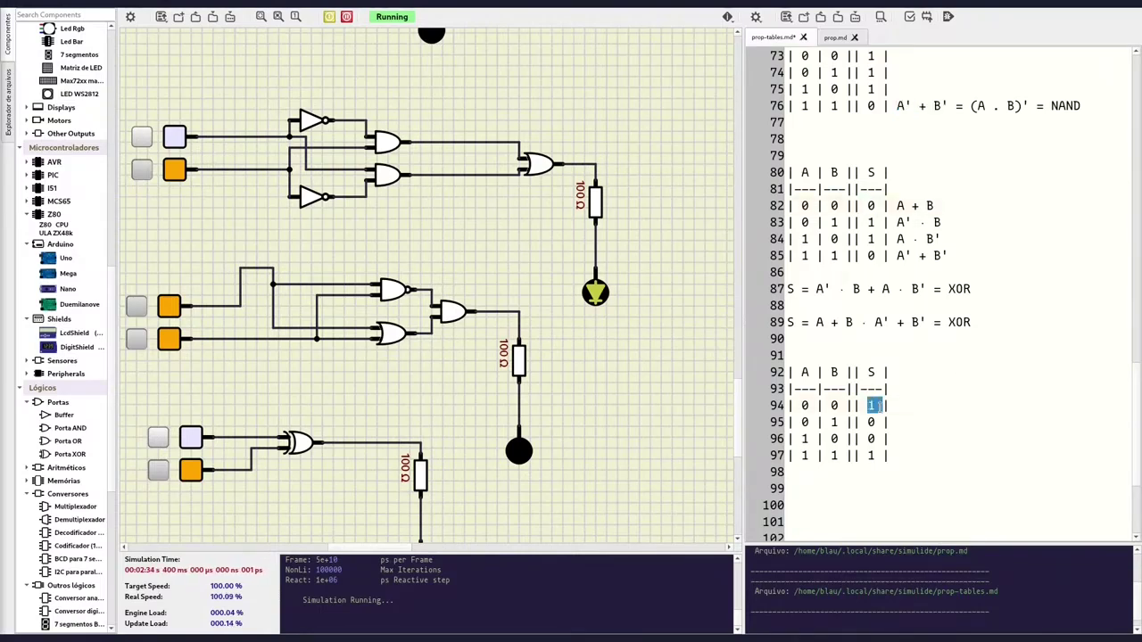
double_click(872, 456)
scroll(959, 348, "down", 3)
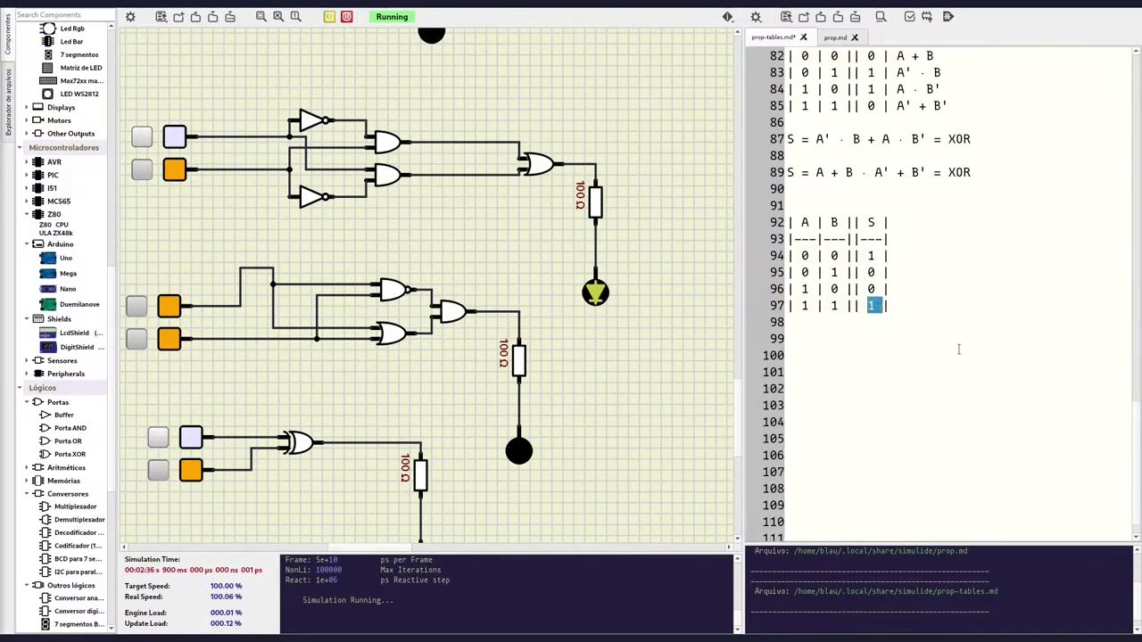
key("Down")
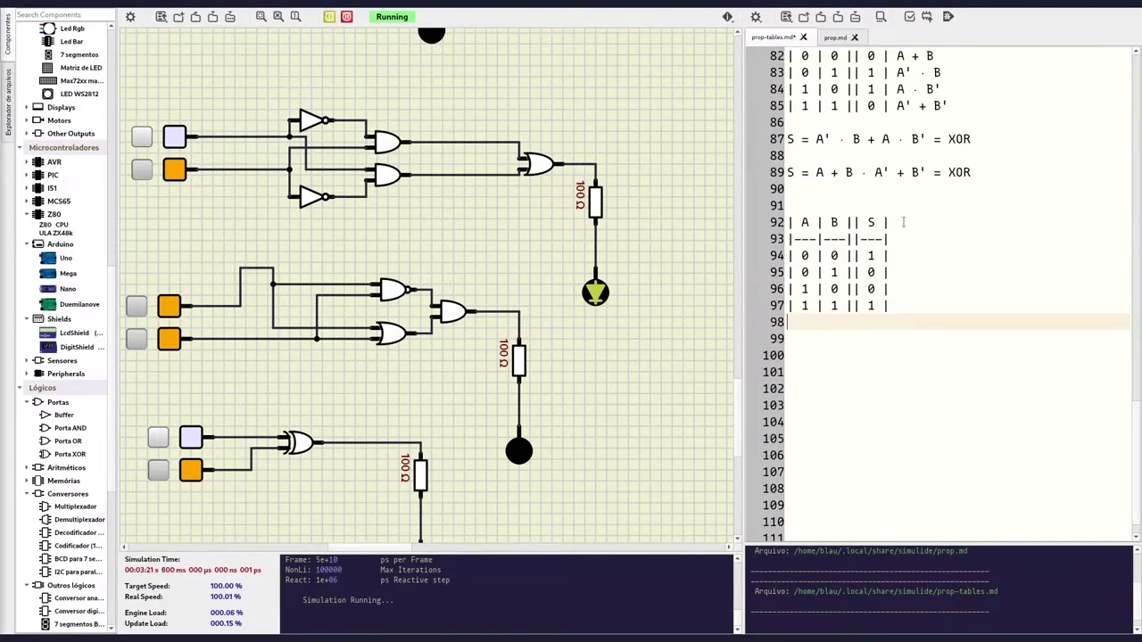
left_click(915, 254)
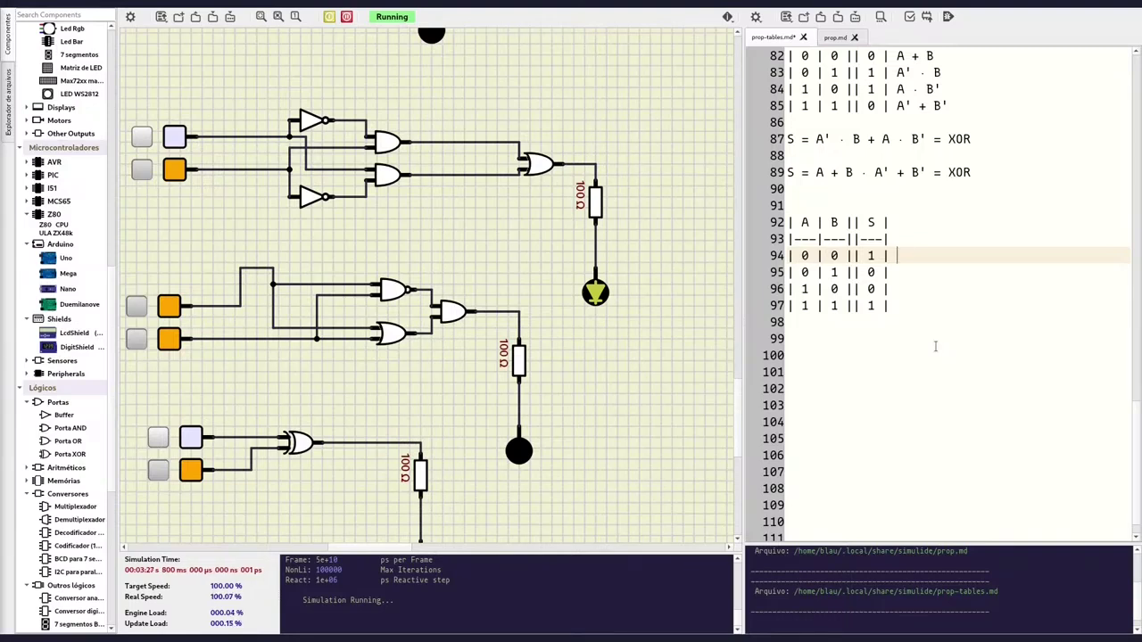
type("A'")
type(" · B'")
Add A · B to row 97 and write S = A' · B' + A · B on line 99.
key("Down")
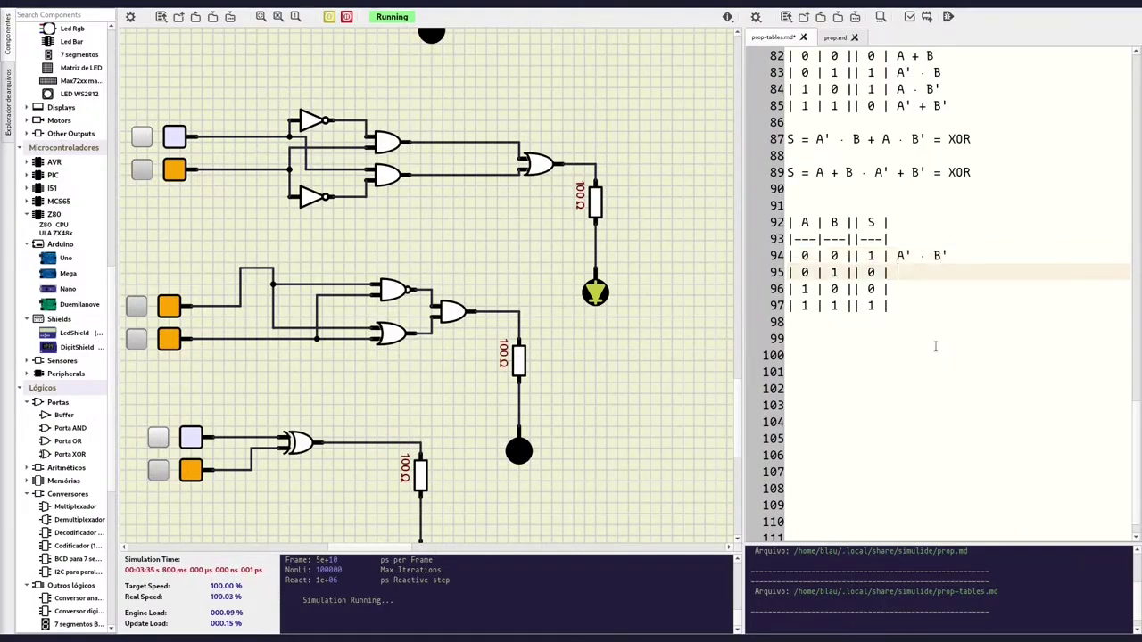
key("Down")
key("Down")
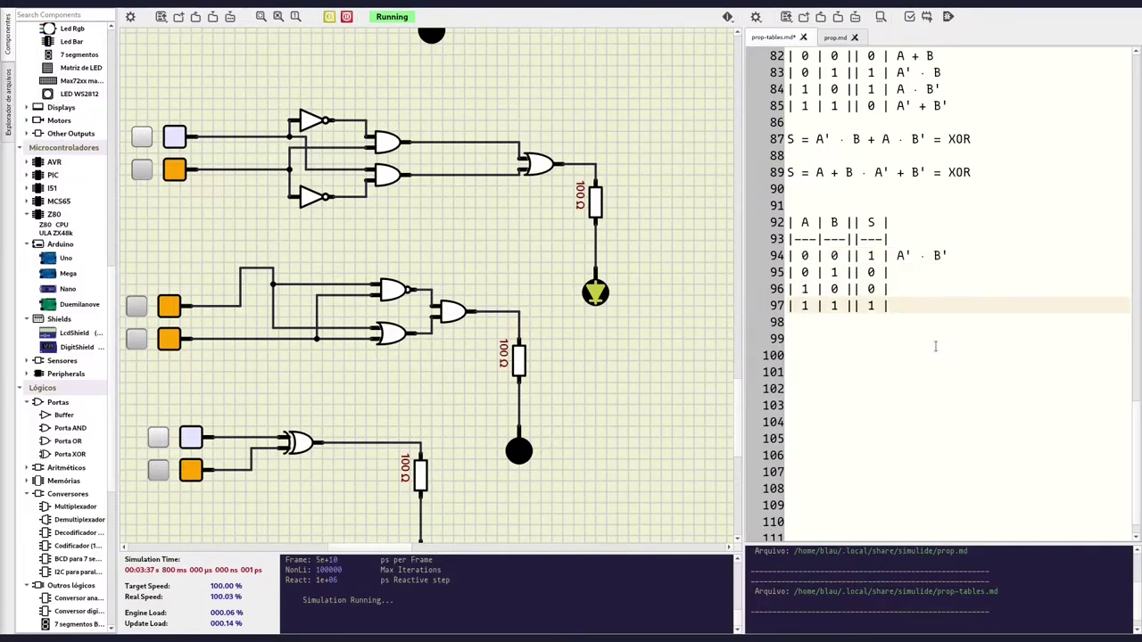
type(" A ")
type("· B")
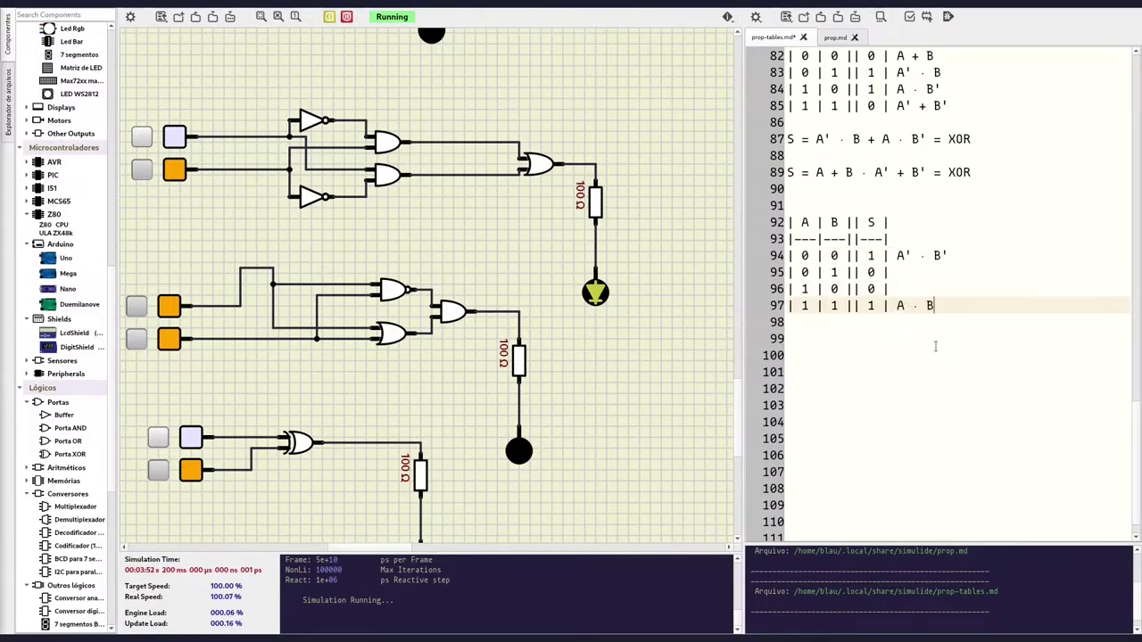
key("Return")
key("Return")
type("S ")
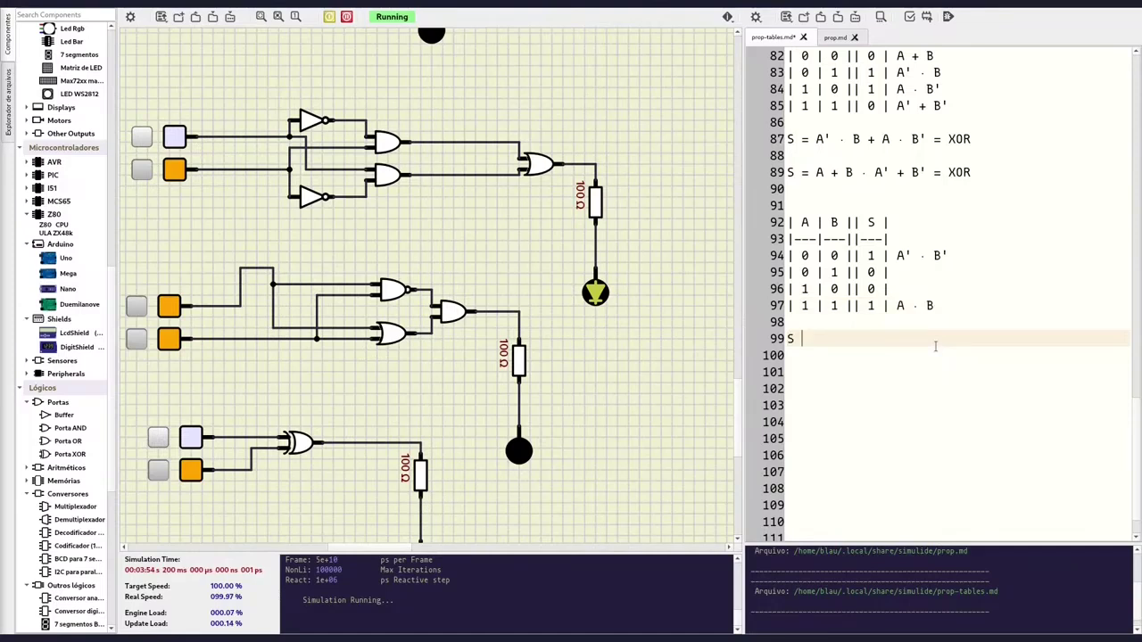
type("= A' · B")
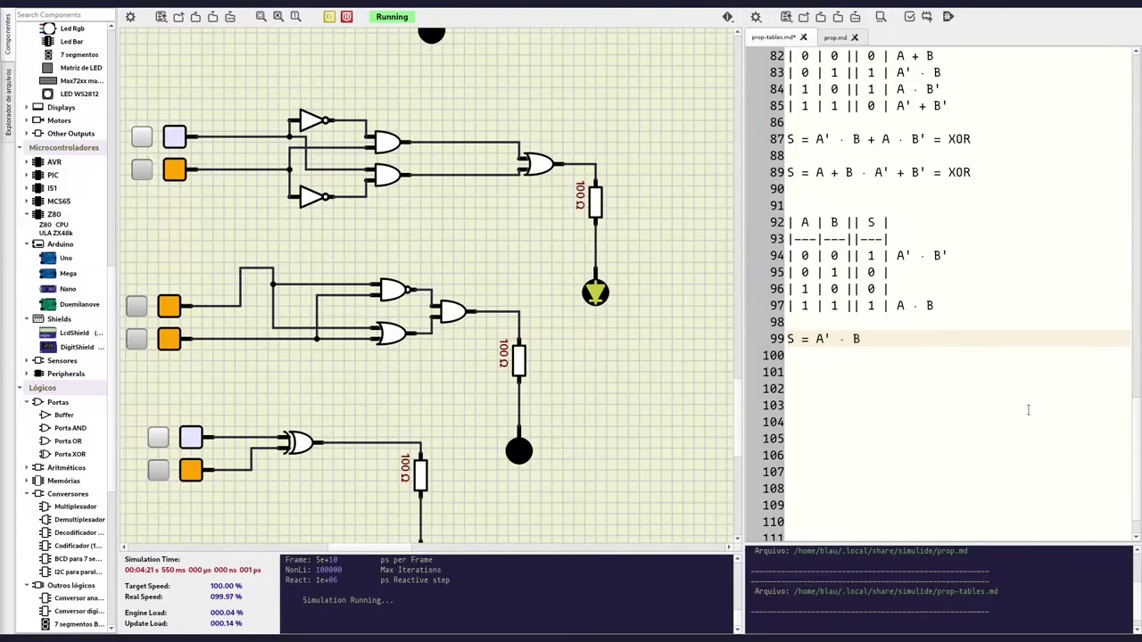
type("' ")
type("+ A")
type(" · ")
type("B")
Compare the operators in line 89's XOR expression with those in line 99's expression.
left_click_drag(854, 174, 815, 174)
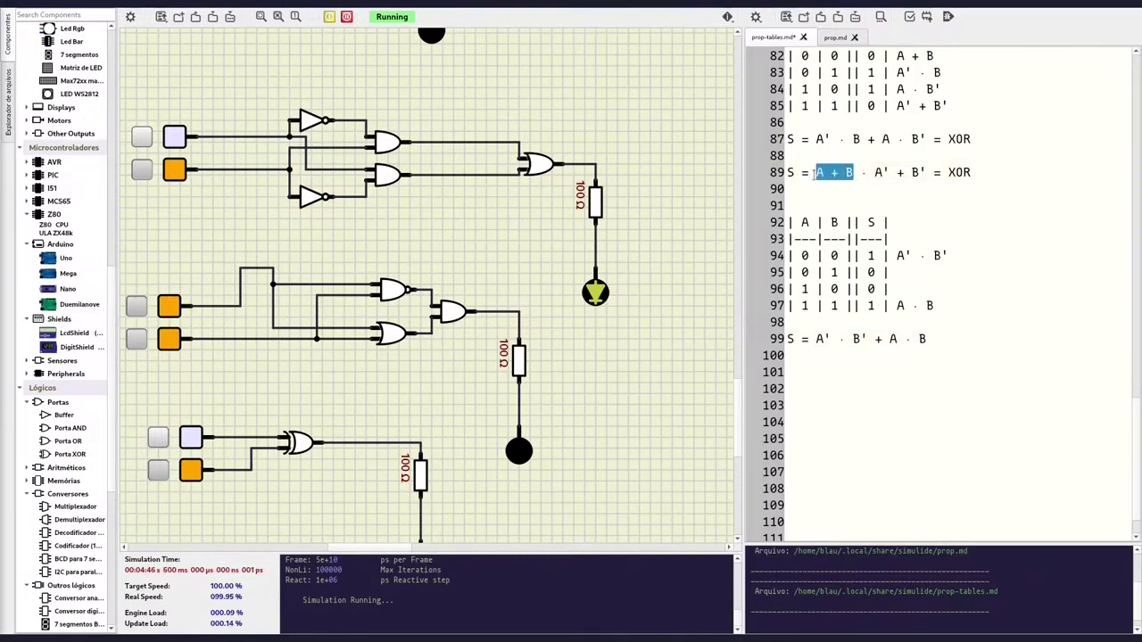
double_click(863, 173)
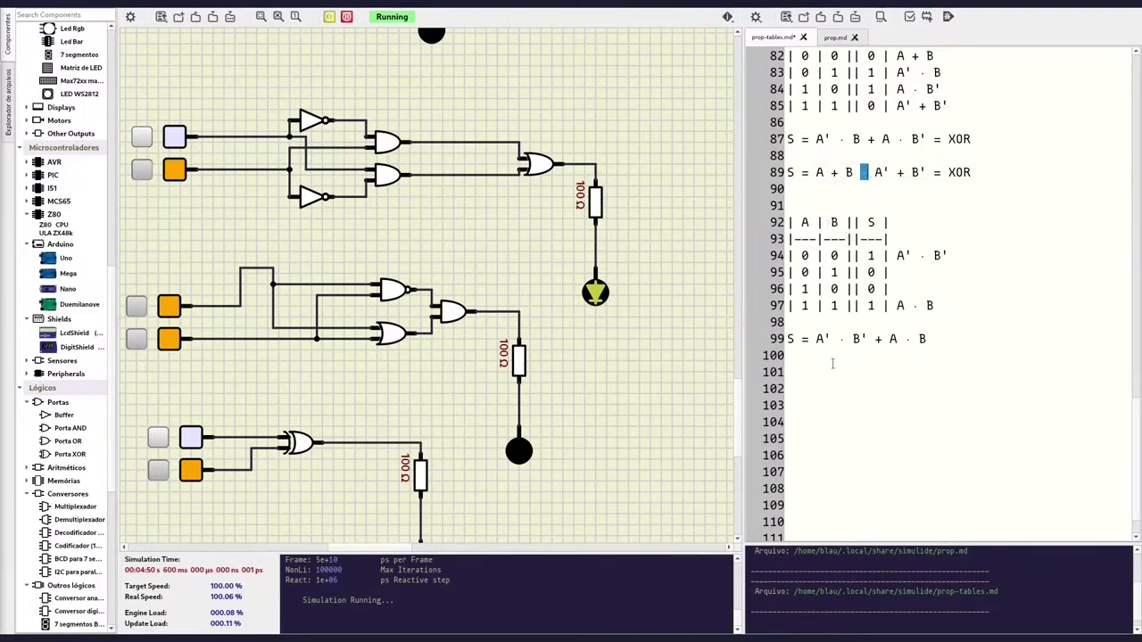
double_click(835, 172)
double_click(898, 172)
left_click(837, 339)
double_click(837, 339)
double_click(907, 339)
double_click(878, 339)
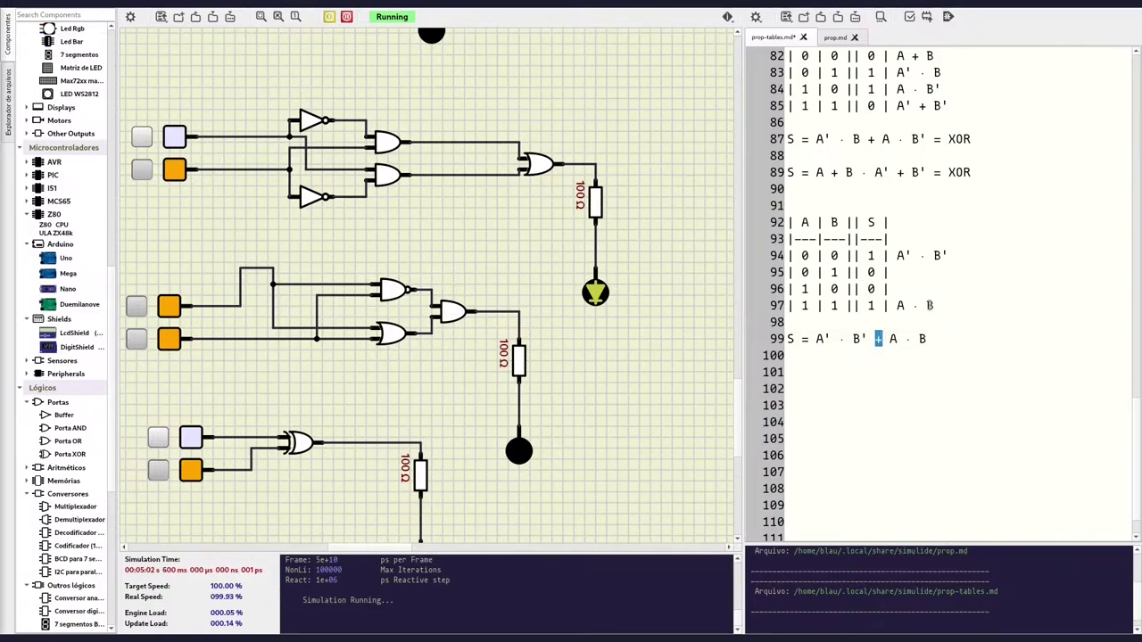
left_click(915, 371)
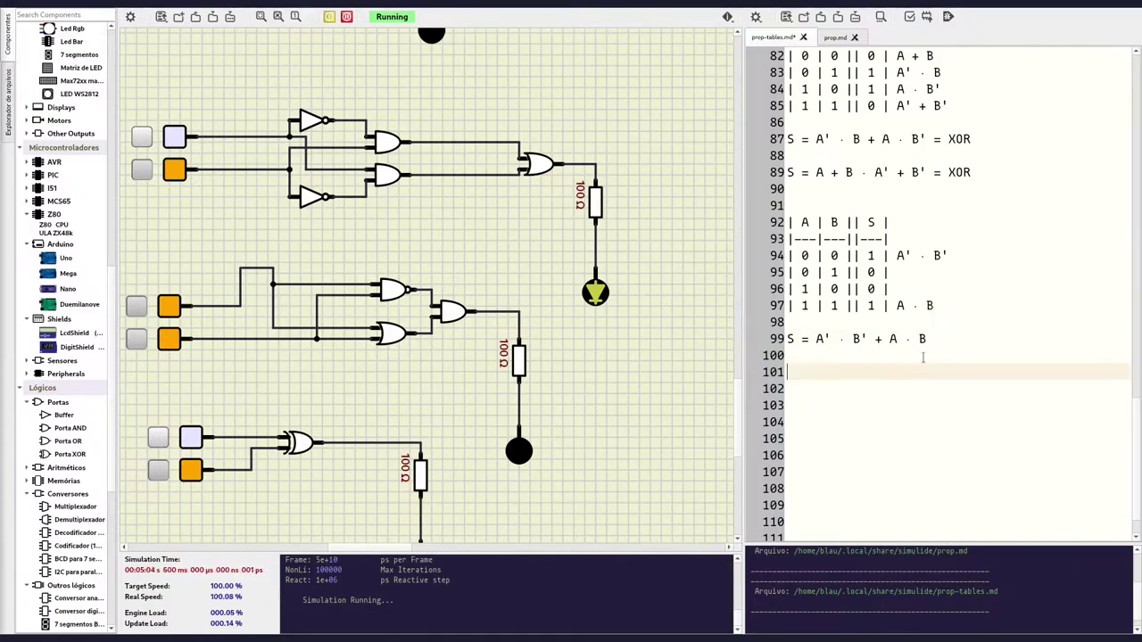
Compare the S = expressions on lines 89 and 99 side by side.
double_click(813, 172)
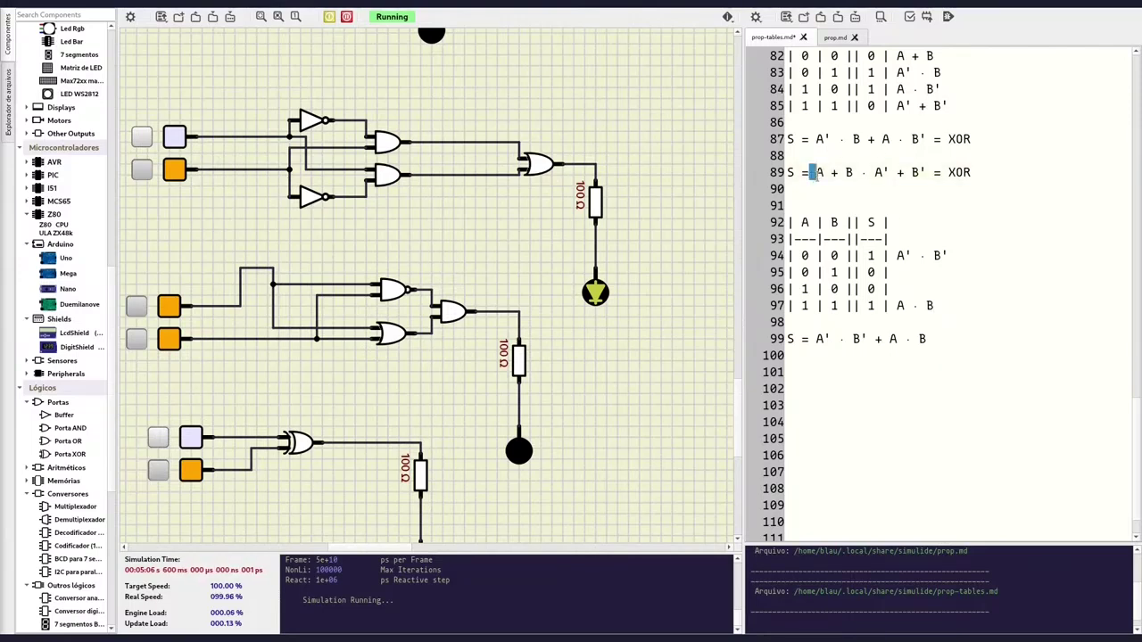
left_click(919, 337)
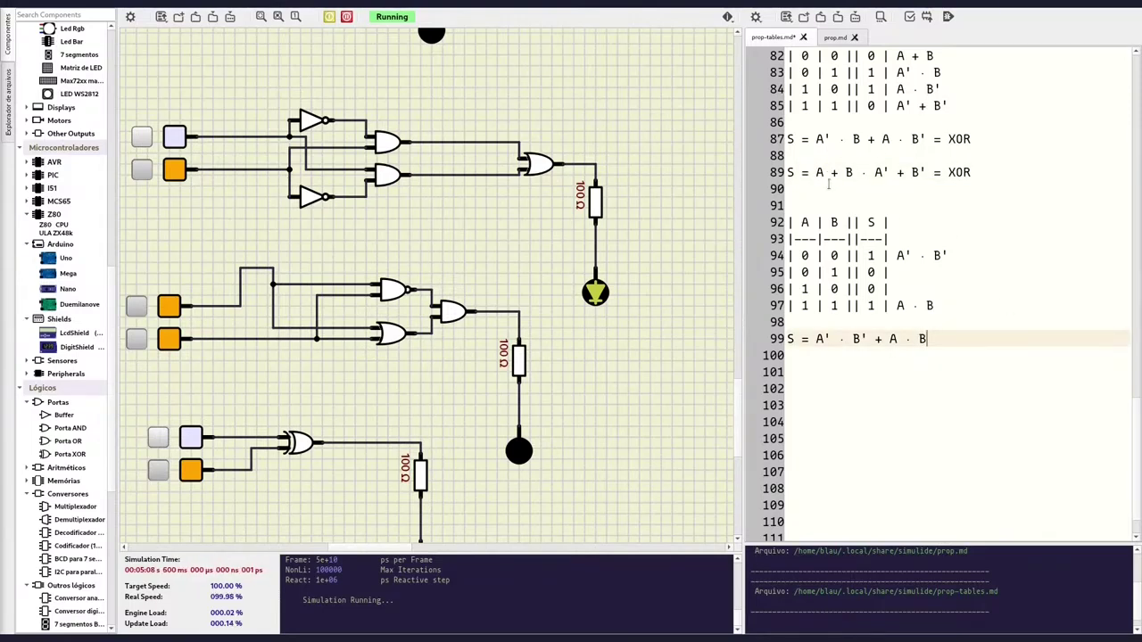
mouse_move(816, 172)
left_mouse_down()
mouse_move(920, 172)
mouse_move(816, 169)
left_mouse_up()
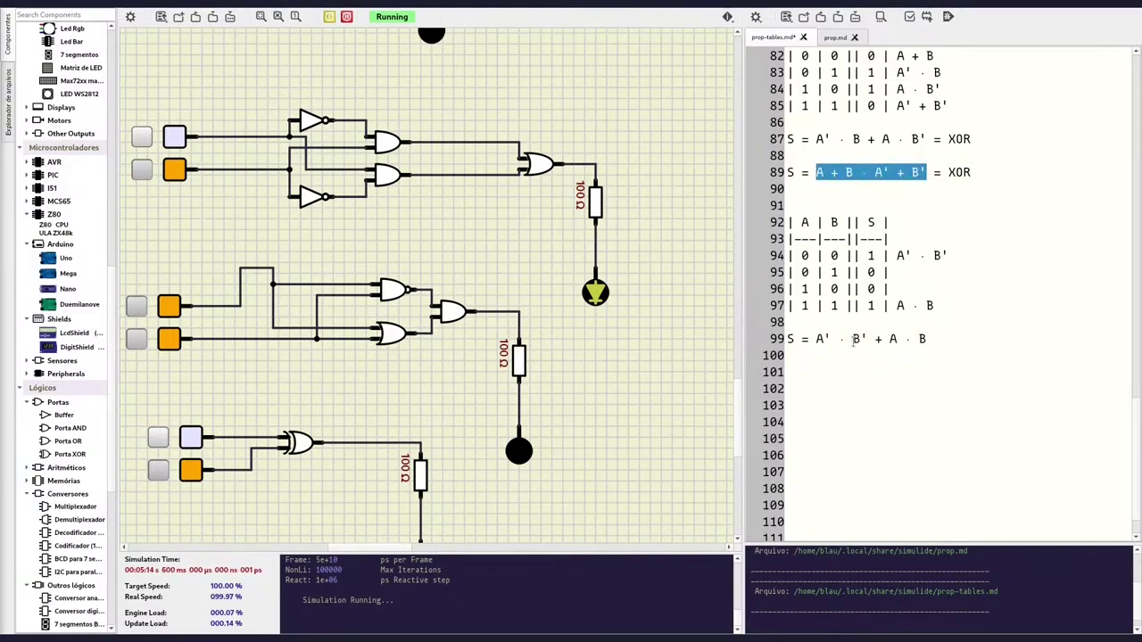
mouse_move(816, 339)
left_mouse_down()
mouse_move(928, 329)
mouse_move(927, 339)
left_mouse_up()
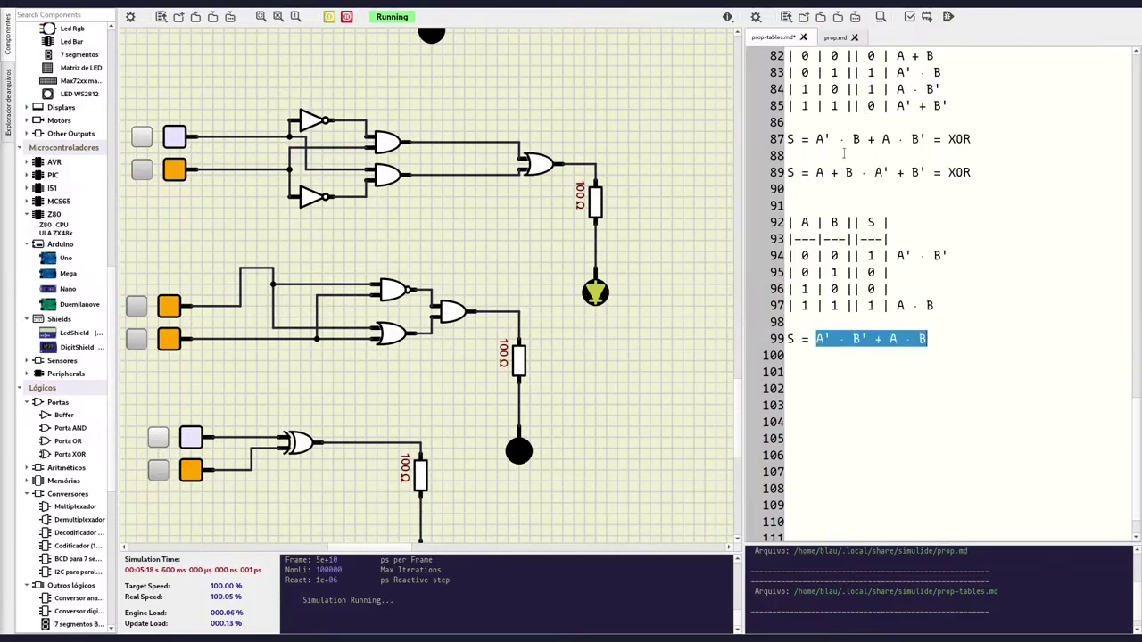
mouse_move(815, 173)
left_mouse_down()
mouse_move(924, 162)
mouse_move(932, 171)
left_mouse_up()
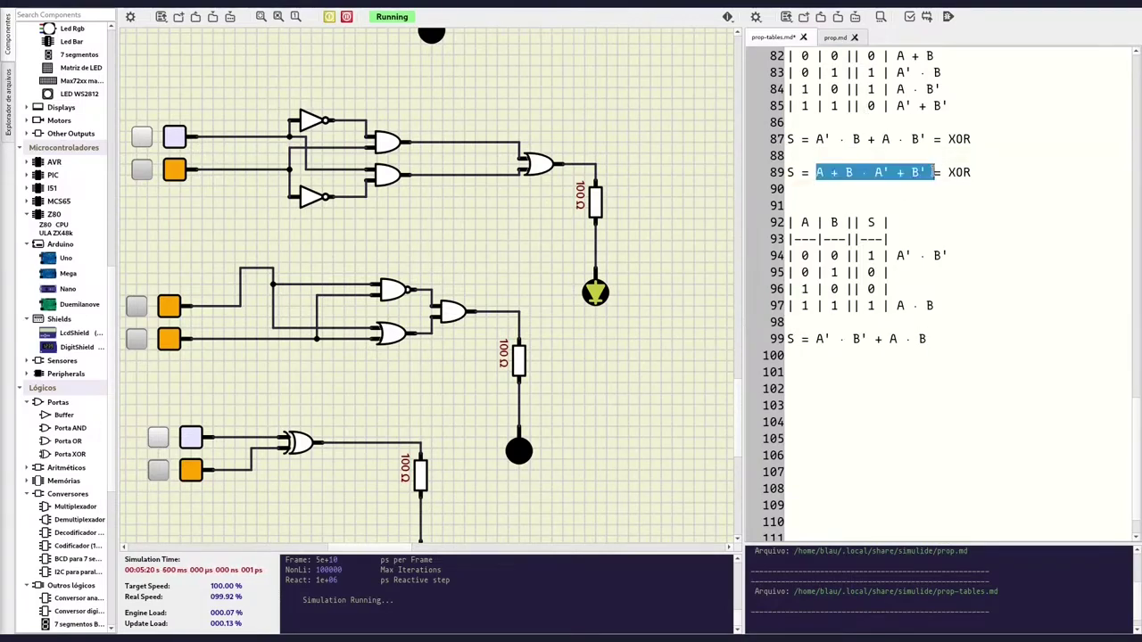
left_click(960, 343)
left_click(964, 345)
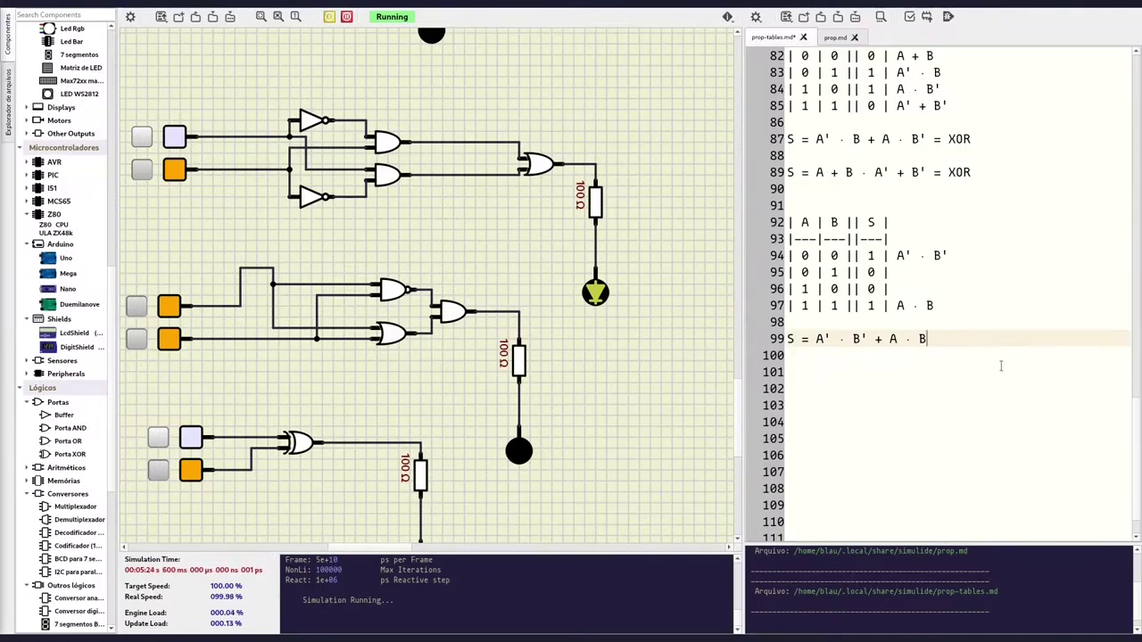
Append = ( ) to line 99 and paste A + B · A' + B' inside the parentheses.
type("= ")
type("()")
key("Left")
key("Left")
left_click_drag(817, 173, 928, 172)
key("ctrl+c")
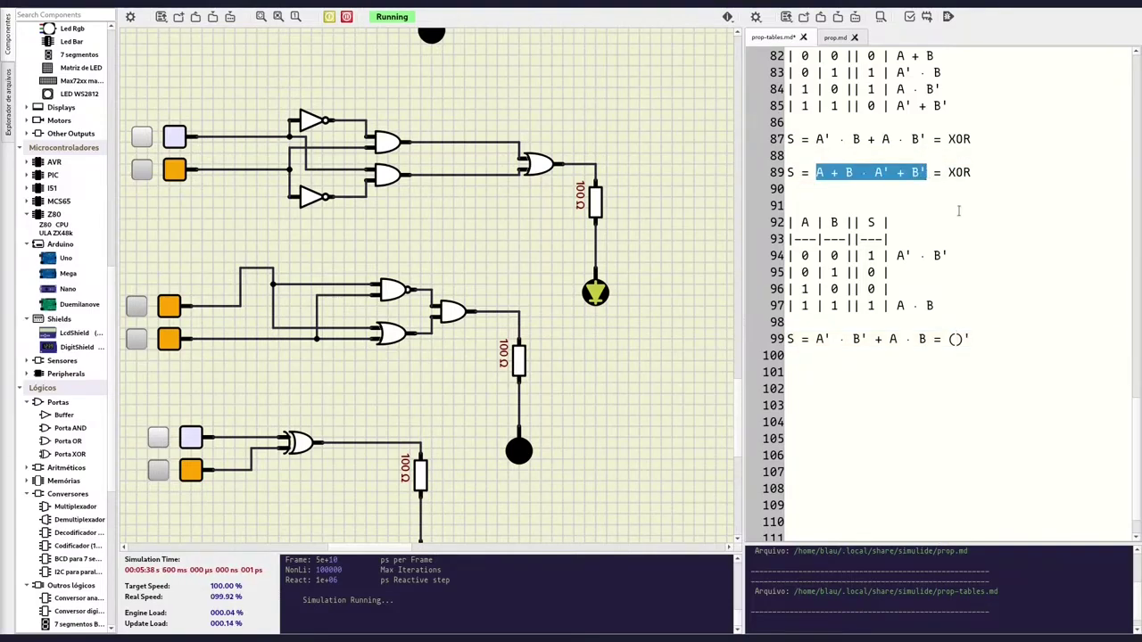
left_click(956, 339)
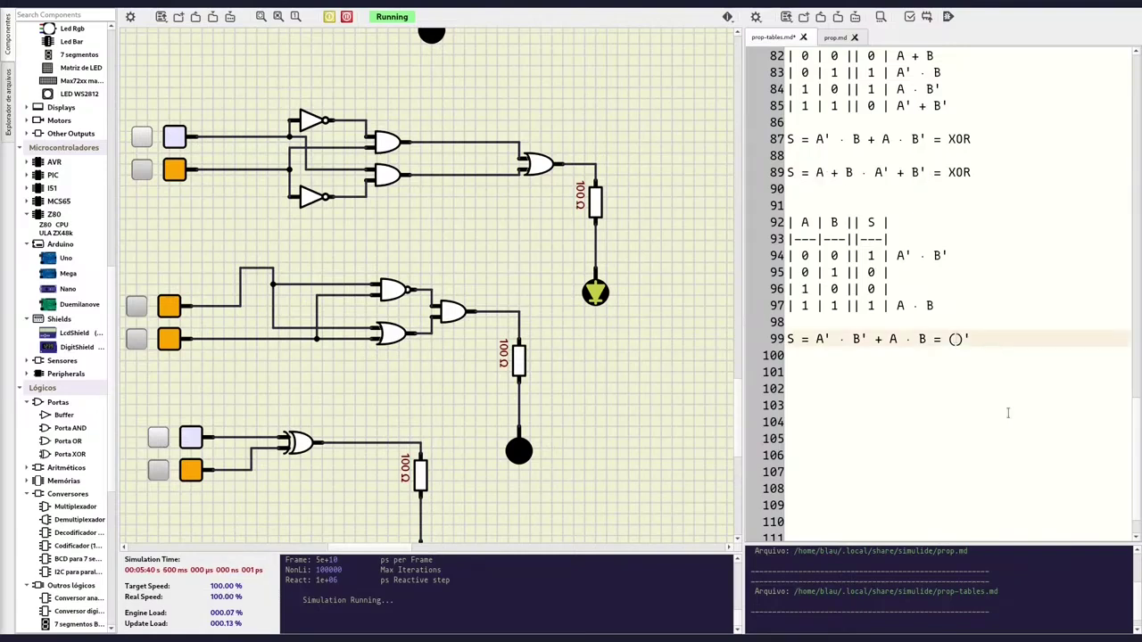
key("ctrl+v")
scroll(485, 373, "down", 2)
scroll(473, 392, "up", 1)
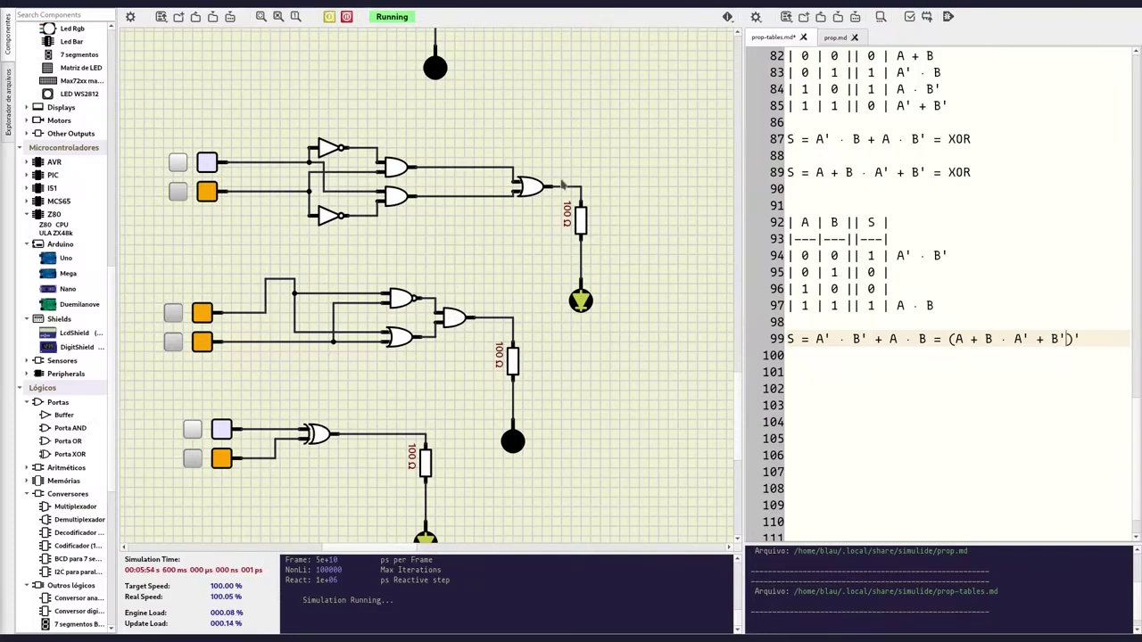
left_click(530, 187)
right_click(530, 188)
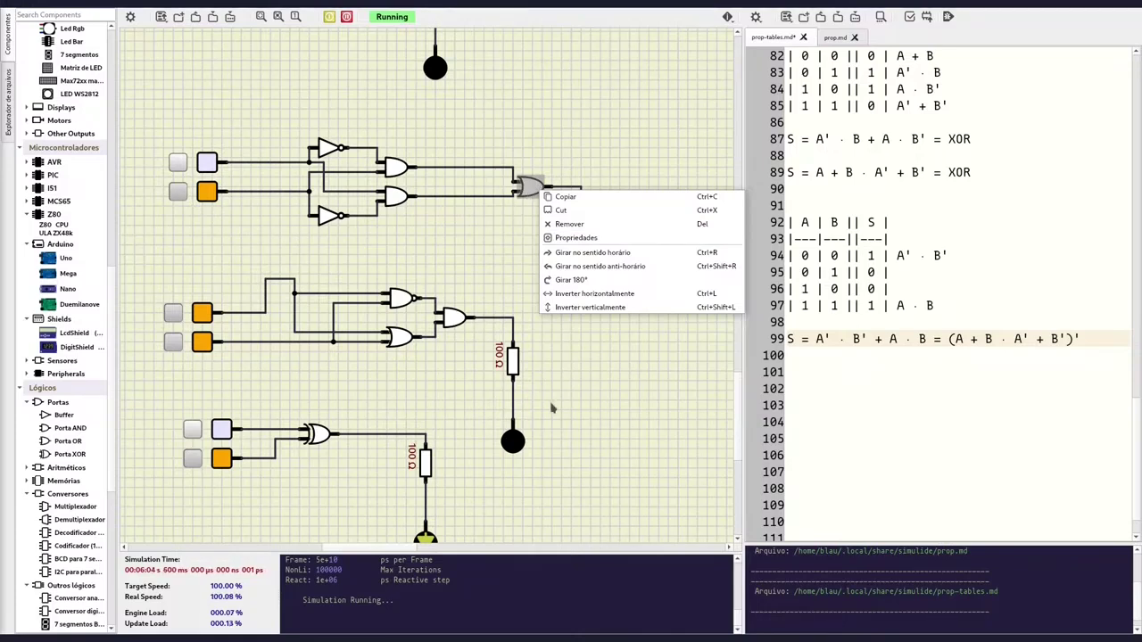
left_click(482, 237)
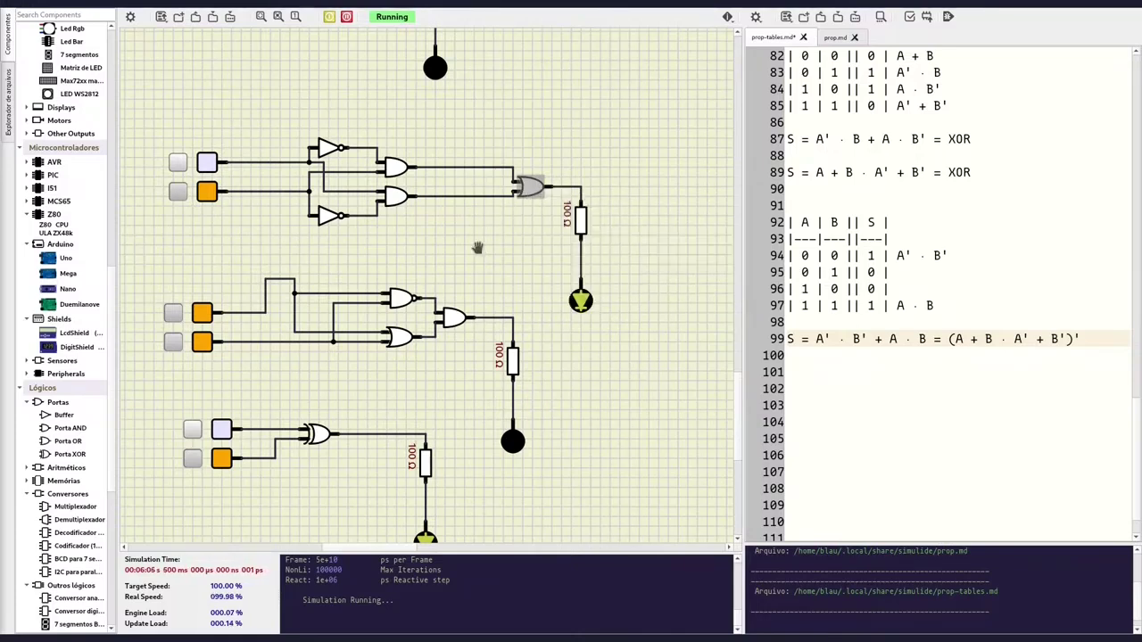
left_click(452, 314)
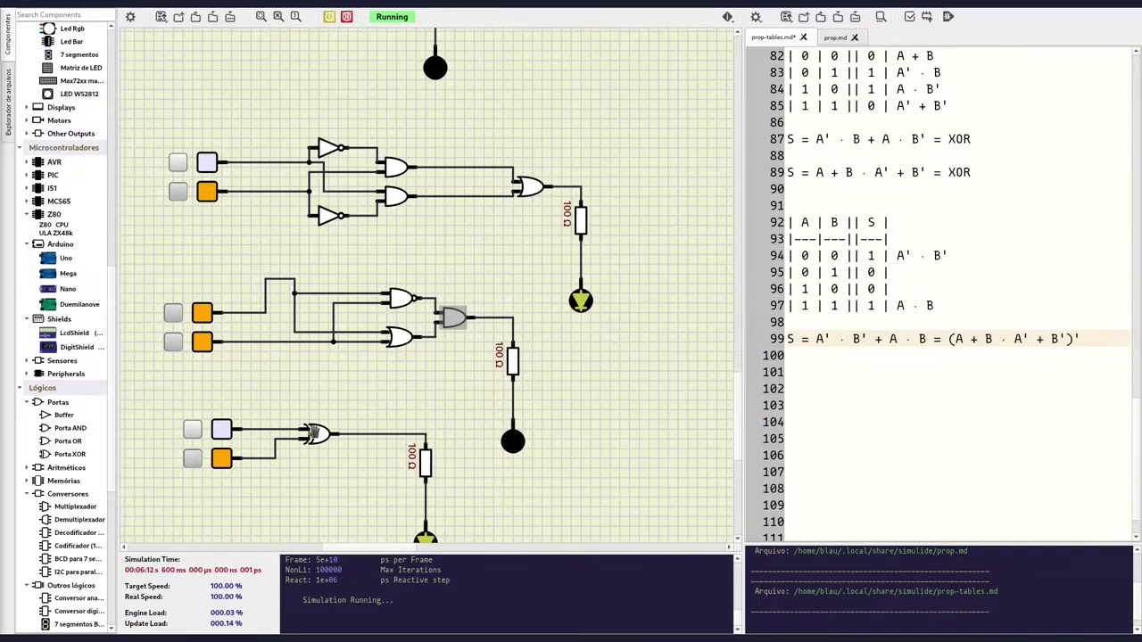
right_click(314, 434)
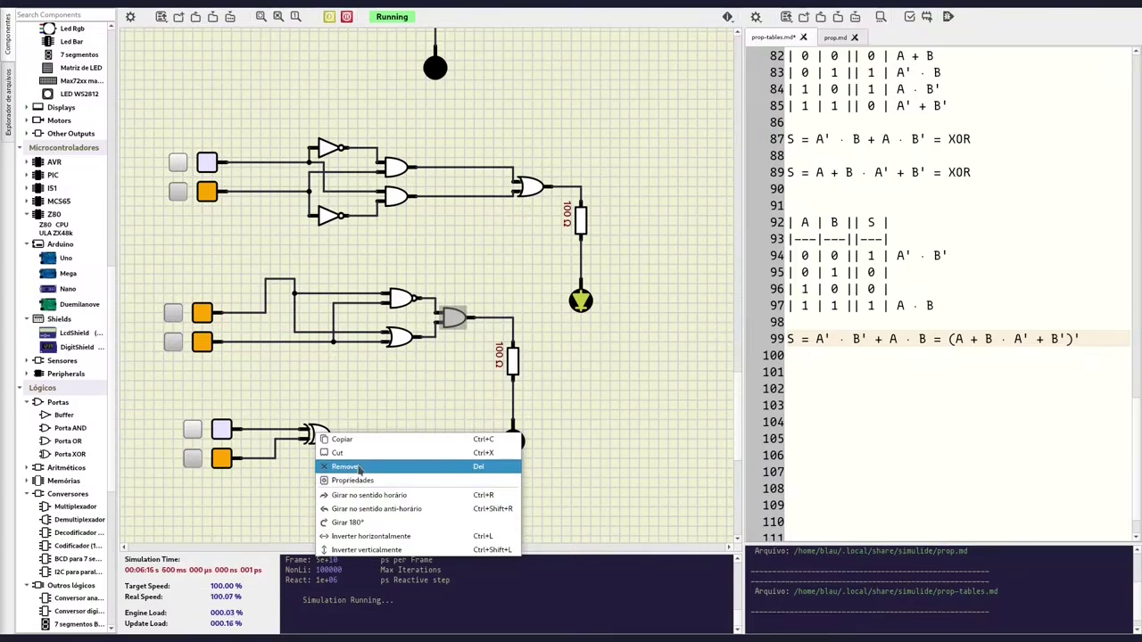
left_click(883, 283)
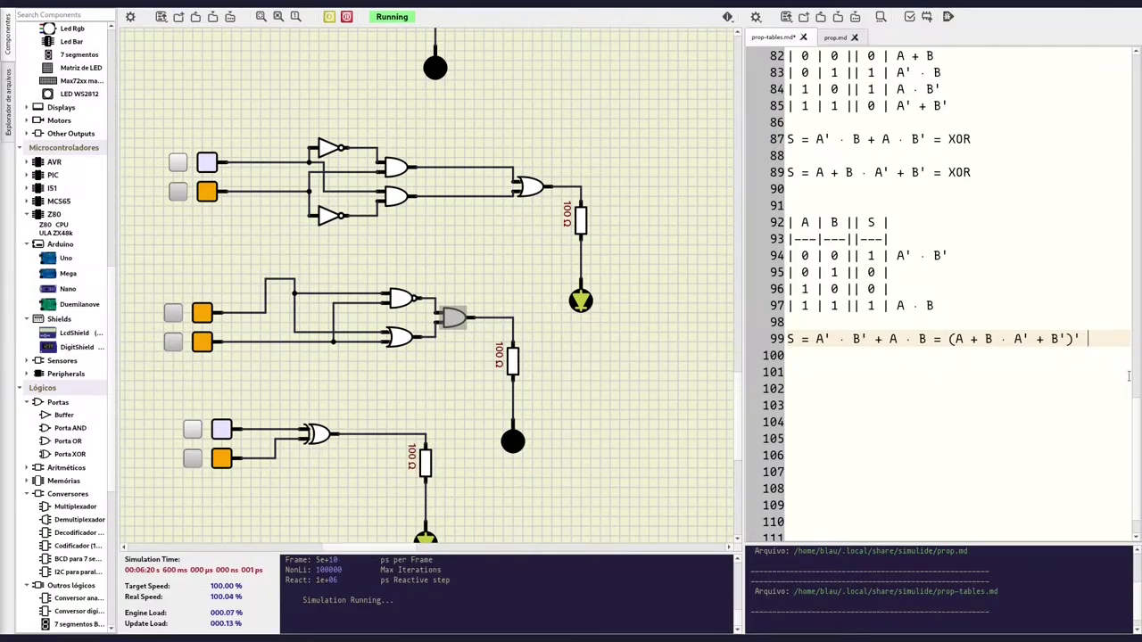
End line 99 with XNOR, widen the notes, add + B on row 95 and A' on row 96.
type("= X")
type("NOR")
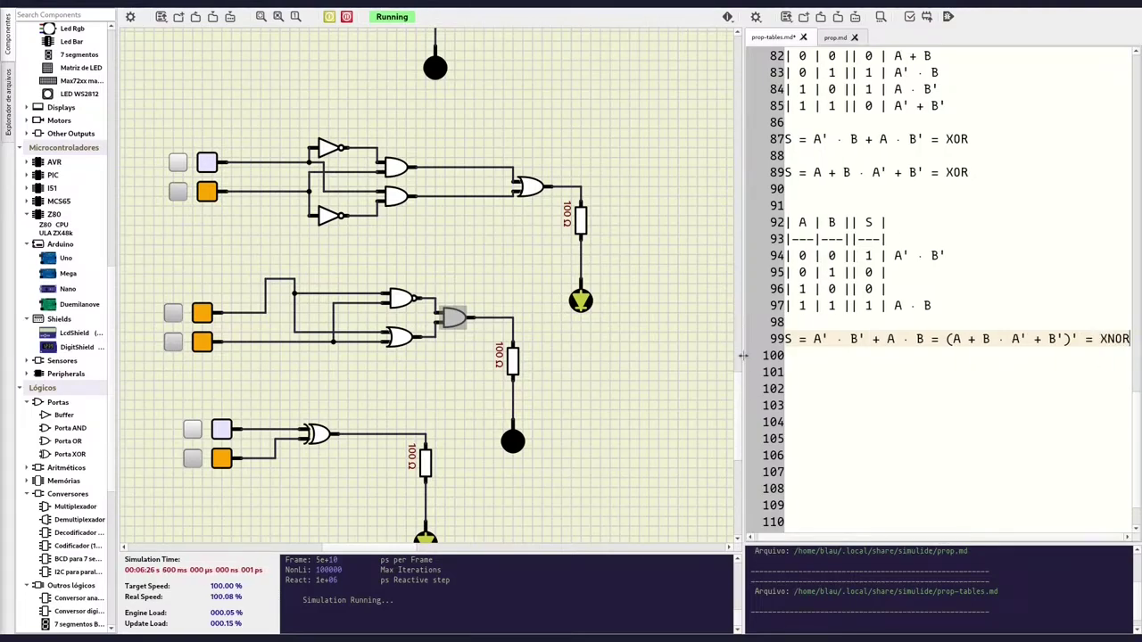
left_click_drag(742, 357, 701, 356)
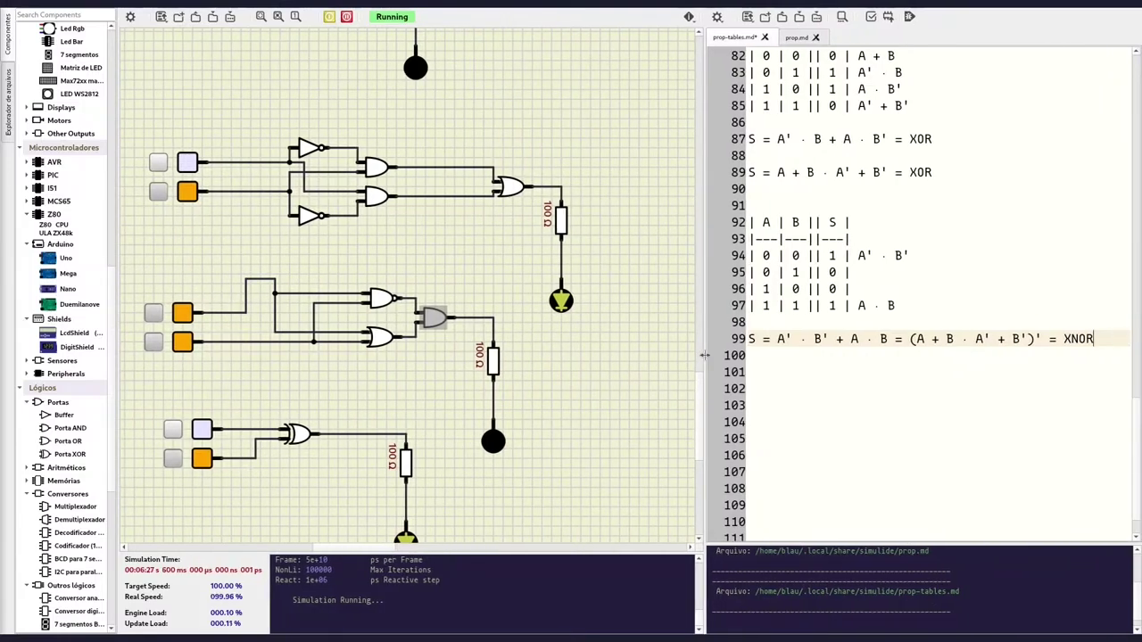
left_click(922, 295)
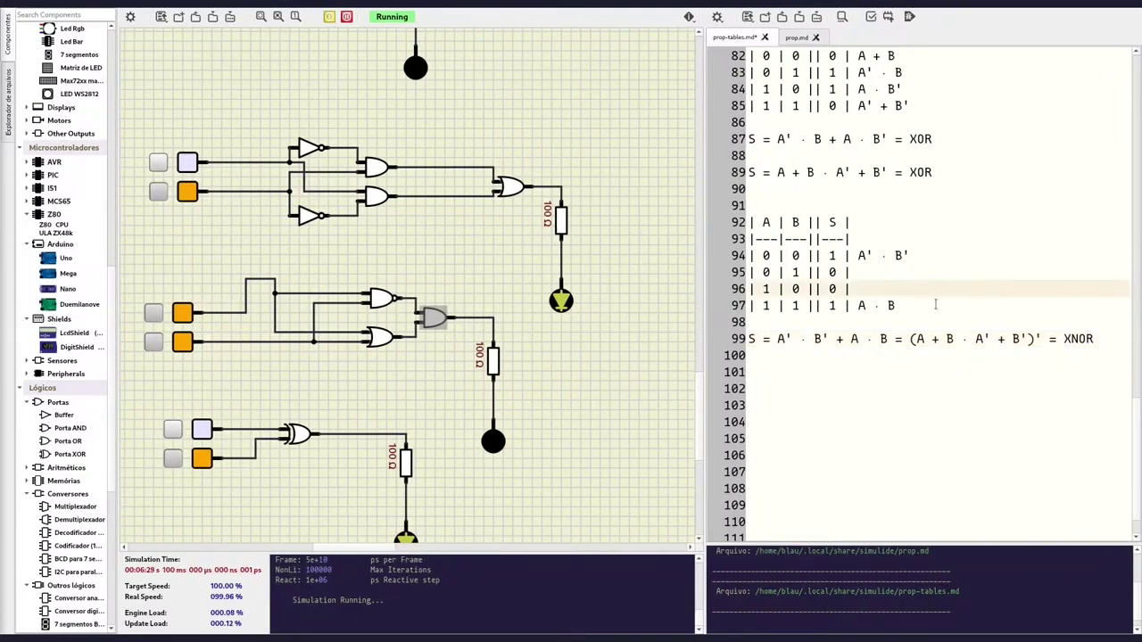
left_click(900, 273)
type("A")
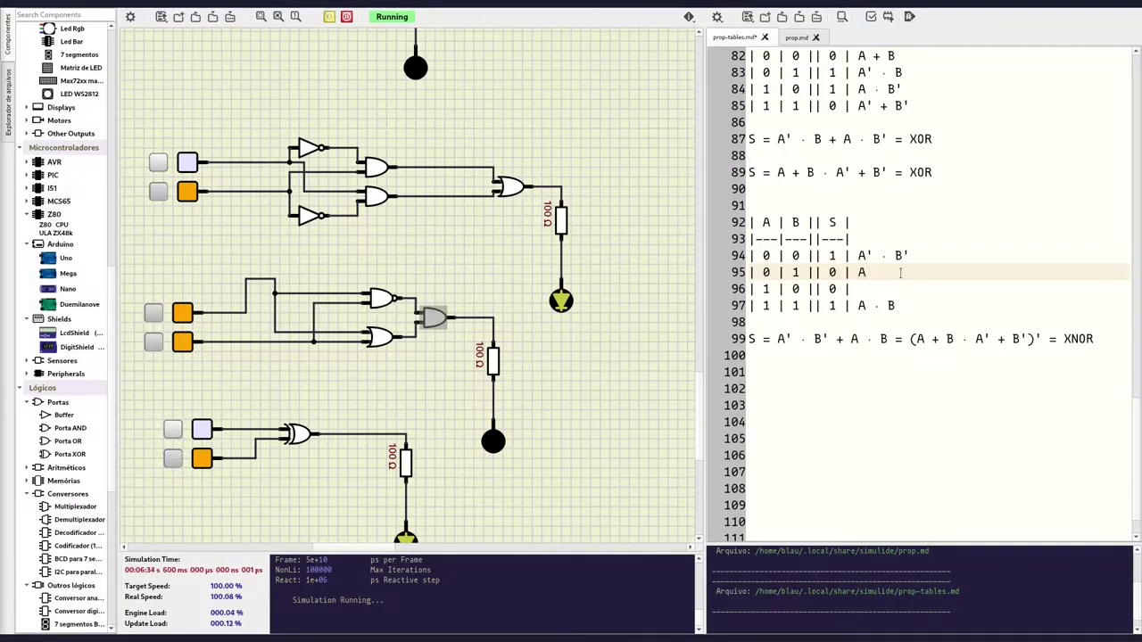
type("+")
type(" B")
key("Down")
type("A")
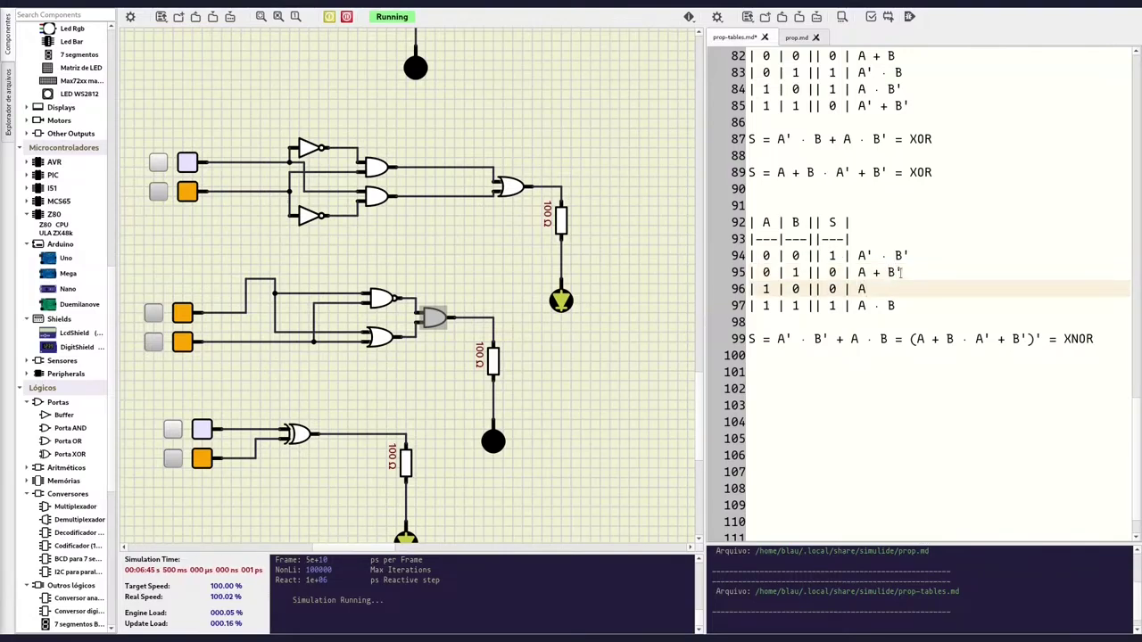
type("' + B")
Write S = A + B' · A' + B = on line 101.
left_click_drag(778, 138, 889, 138)
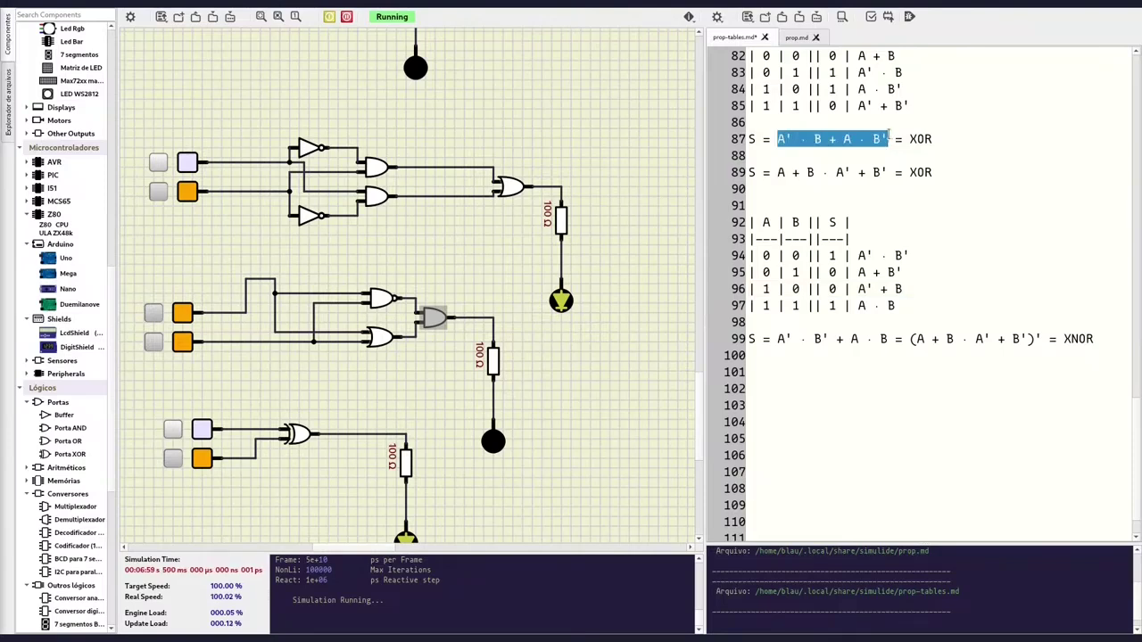
left_click(893, 386)
left_click(864, 374)
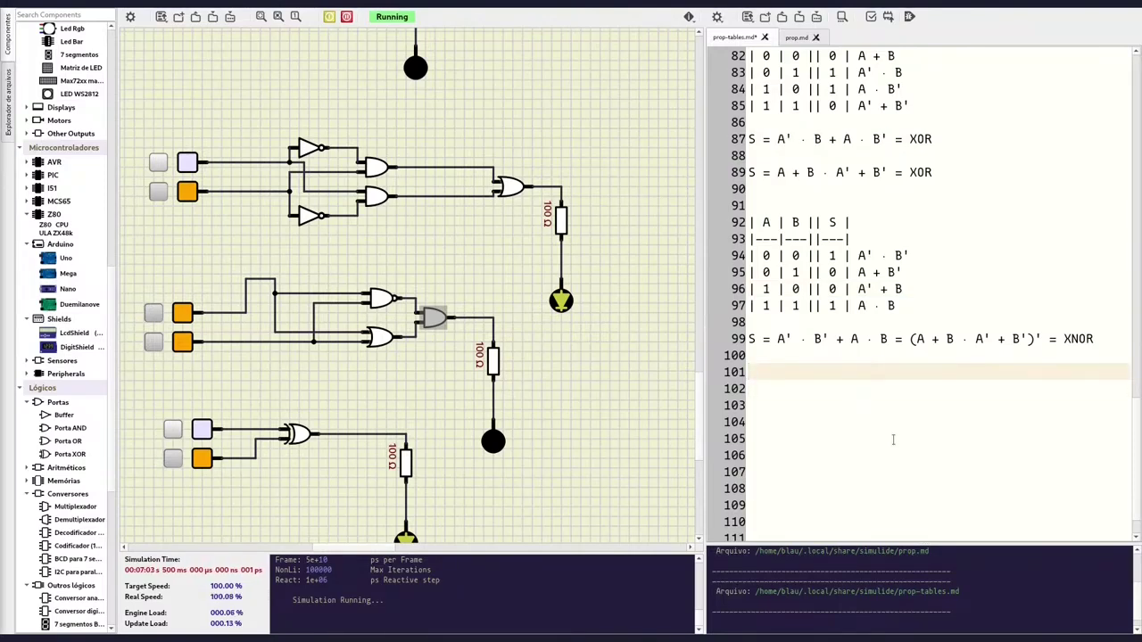
type("A")
key("BackSpace")
type("S = A ")
type("+ B")
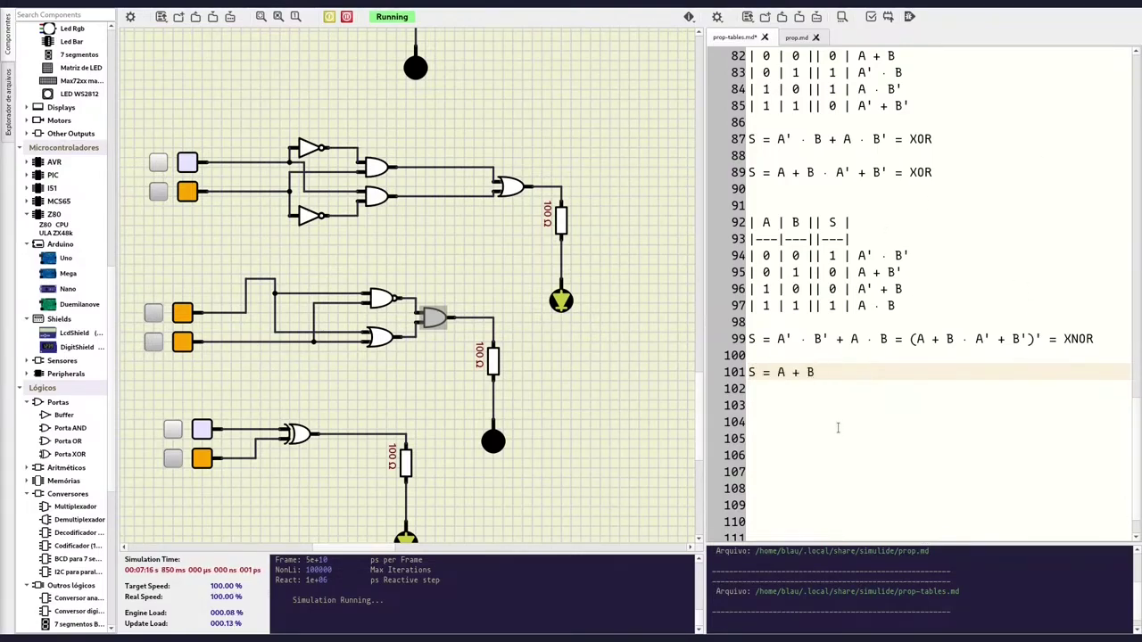
type("' · A")
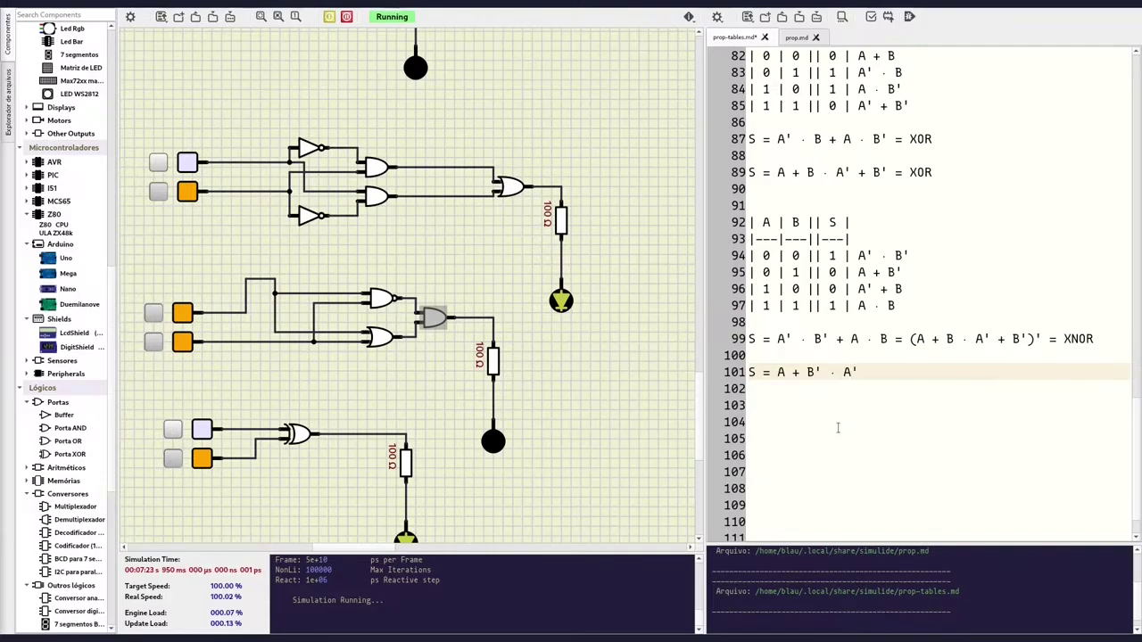
type("' +")
type(" B")
type(" =")
Paste A' · B + A · B' after an opening parenthesis on line 101.
left_click_drag(776, 140, 891, 140)
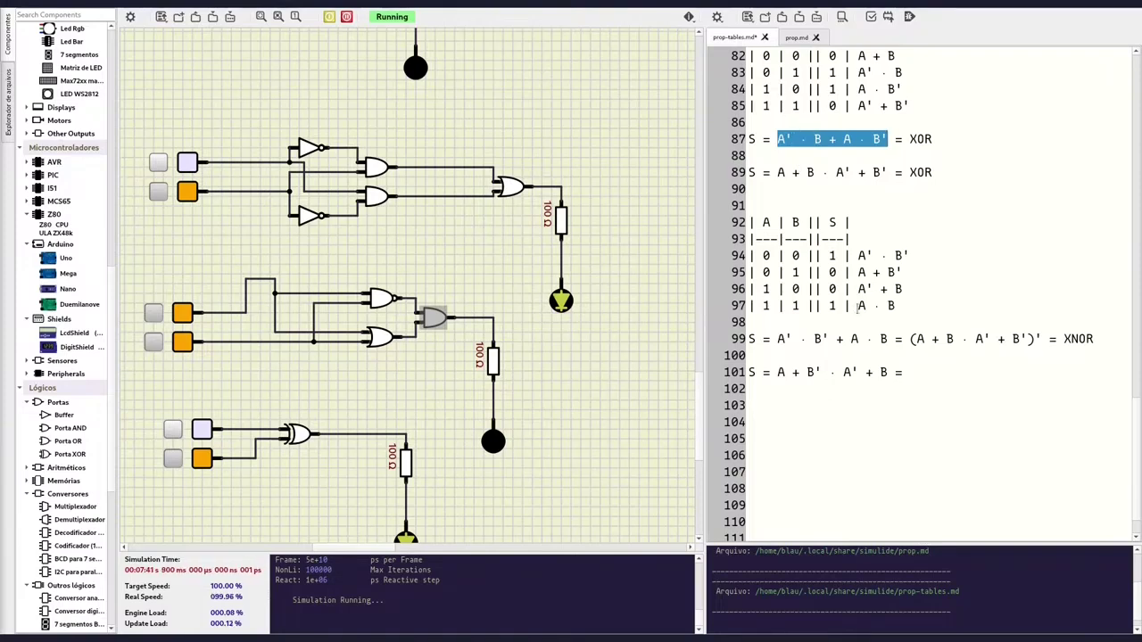
left_click(924, 374)
type("(")
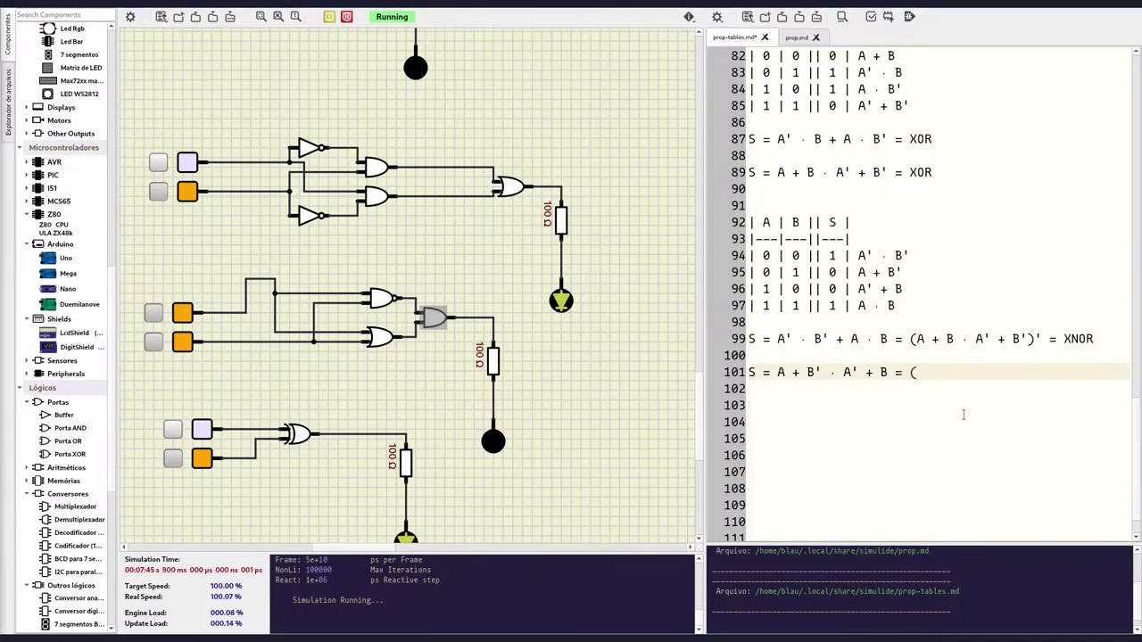
scroll(947, 267, "up", 1)
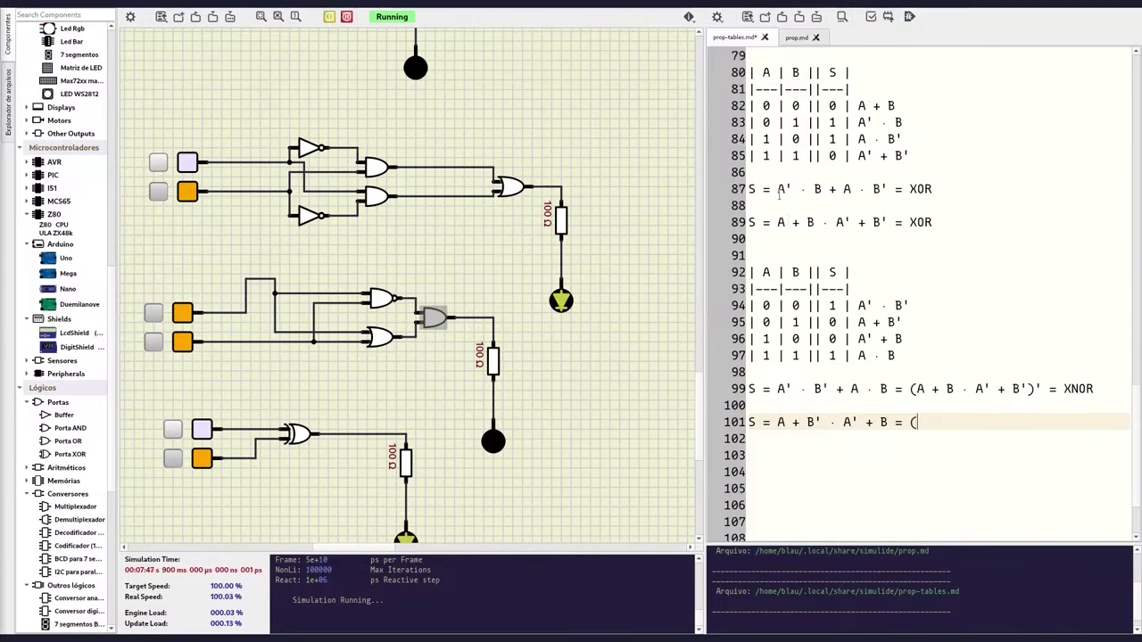
left_click_drag(778, 189, 890, 190)
key("ctrl+c")
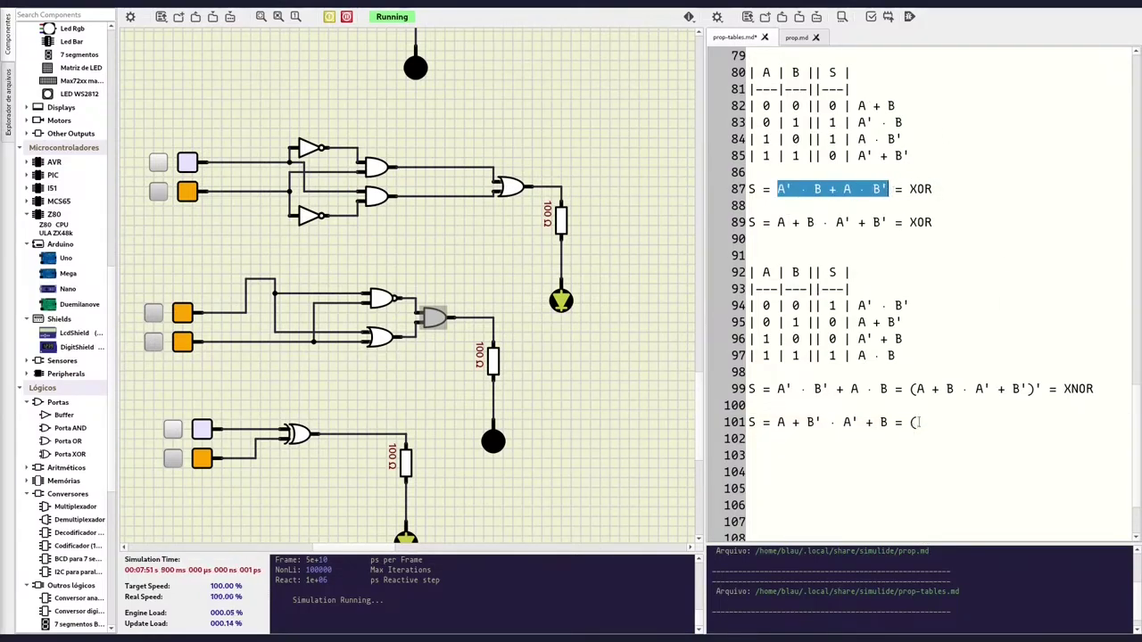
left_click(1026, 422)
key("ctrl+v")
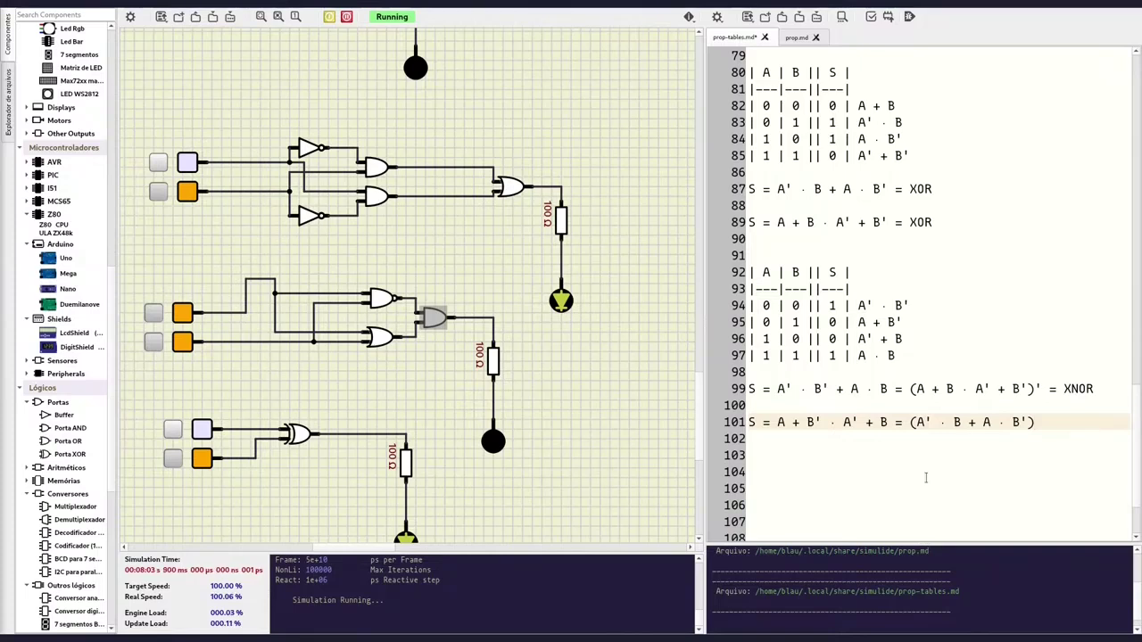
scroll(1138, 410, "down", 2)
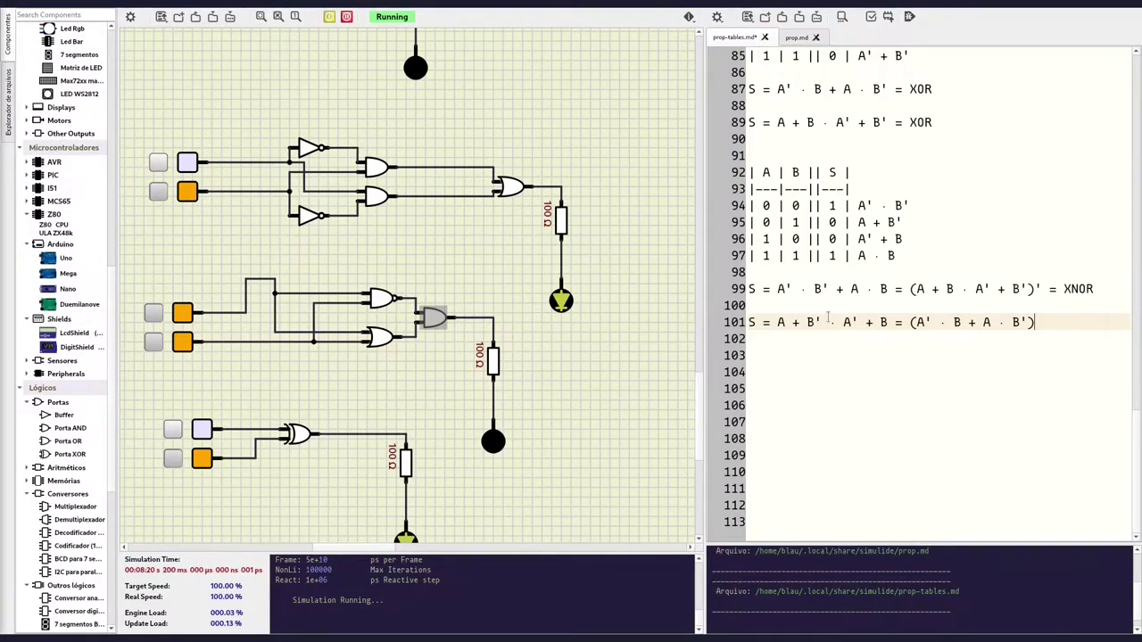
scroll(835, 304, "up", 2)
Copy the A/B truth table from lines 92–97 to line 104 and strip its expressions.
scroll(839, 277, "up", 5)
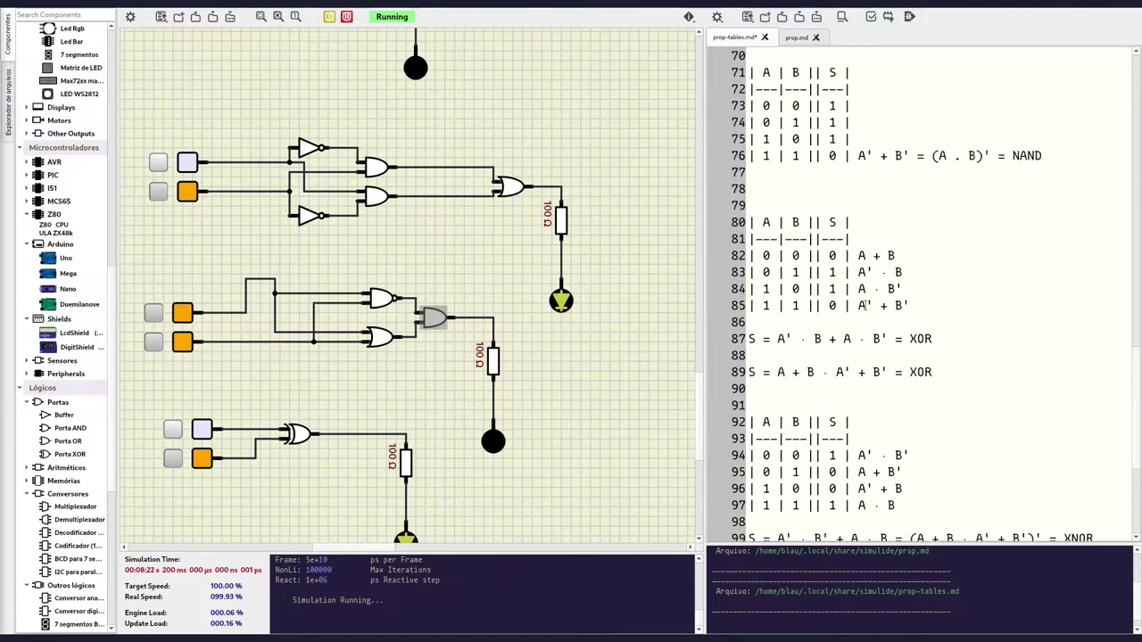
key("Down")
key("Down")
key("Down")
mouse_move(899, 254)
left_mouse_down()
mouse_move(859, 257)
mouse_move(752, 206)
mouse_move(750, 172)
left_mouse_up()
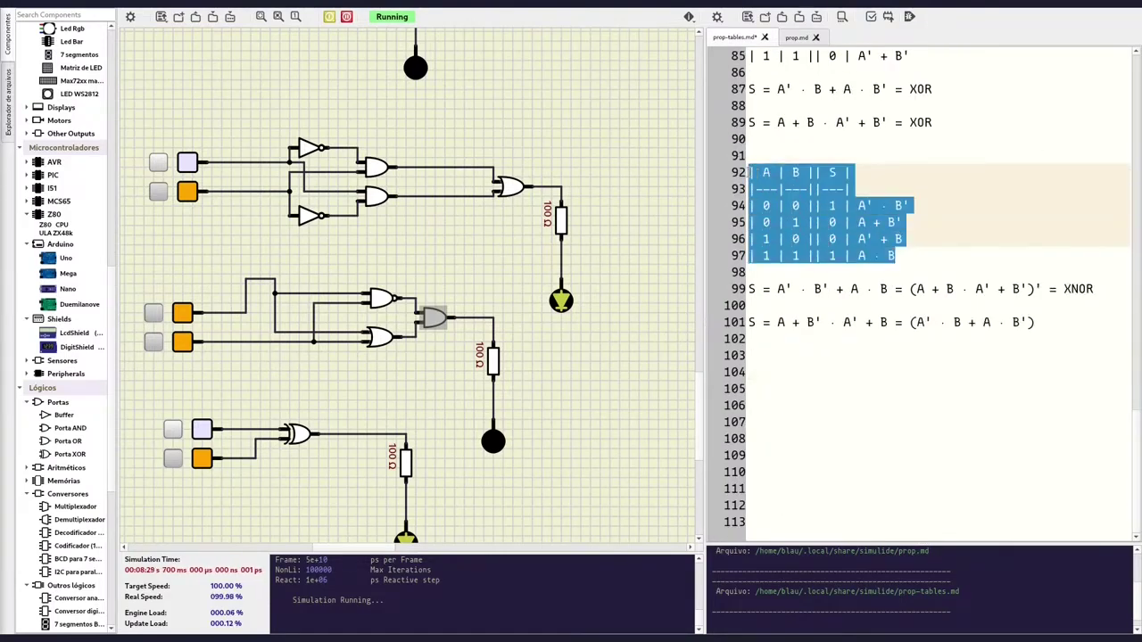
key("ctrl+c")
left_click(793, 365)
key("ctrl+v")
key("BackSpace")
key("BackSpace")
key("BackSpace")
key("BackSpace")
key("BackSpace")
key("BackSpace")
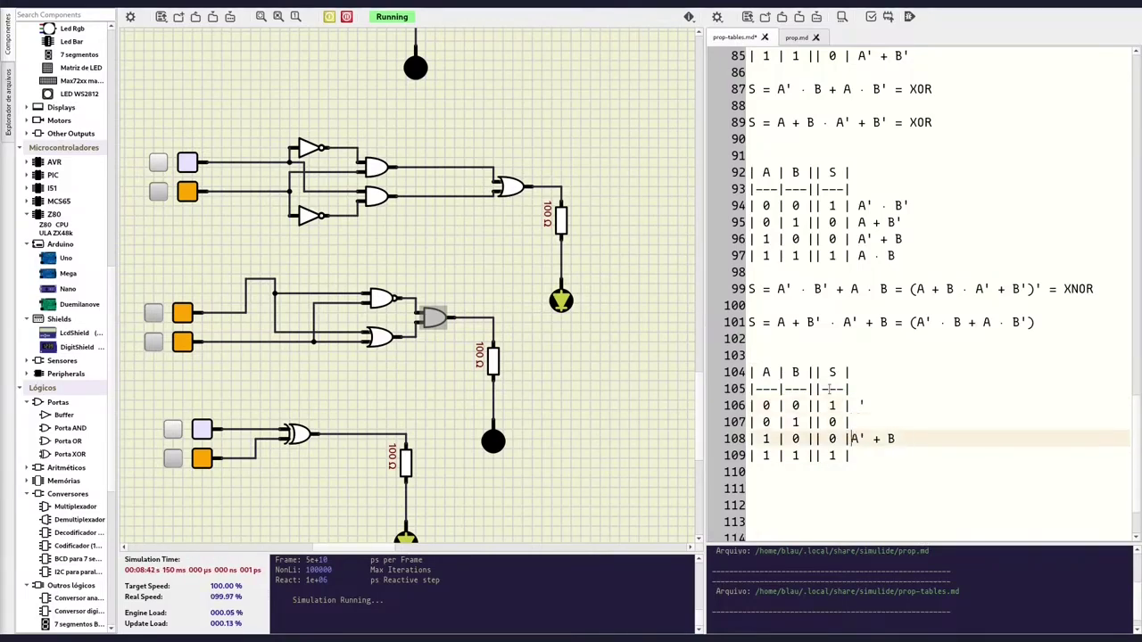
key("BackSpace")
key("BackSpace")
key("BackSpace")
Scroll the notes and pan the circuit canvas to the right.
scroll(581, 428, "down", 2)
scroll(581, 428, "up", 1)
scroll(625, 401, "up", 1)
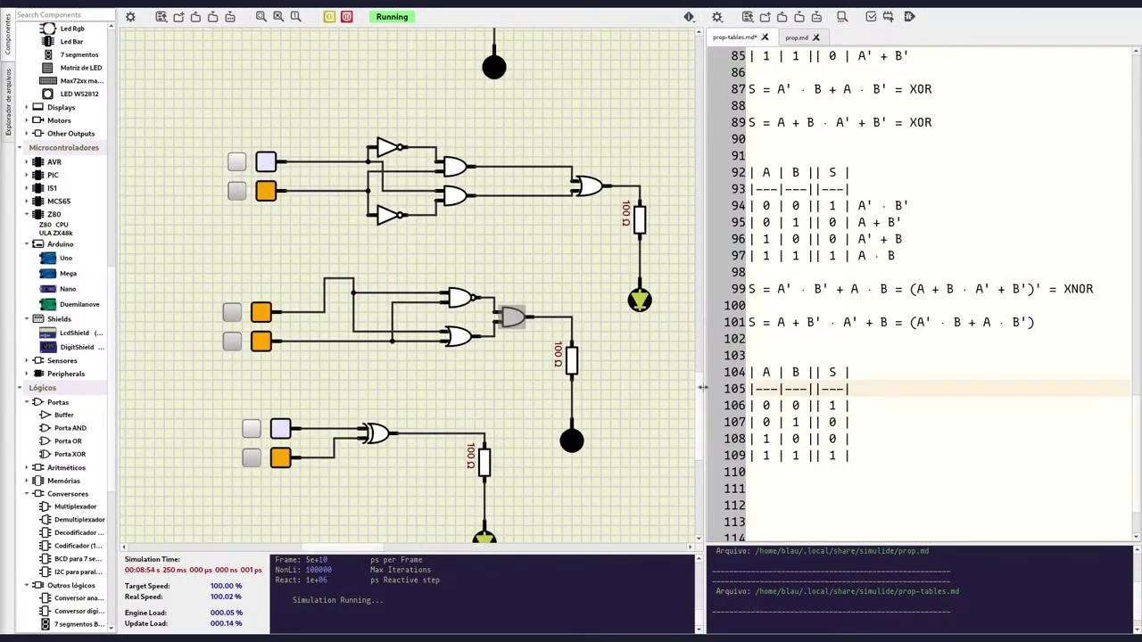
left_click_drag(705, 411, 701, 410)
scroll(694, 409, "down", 2)
scroll(694, 417, "down", 2)
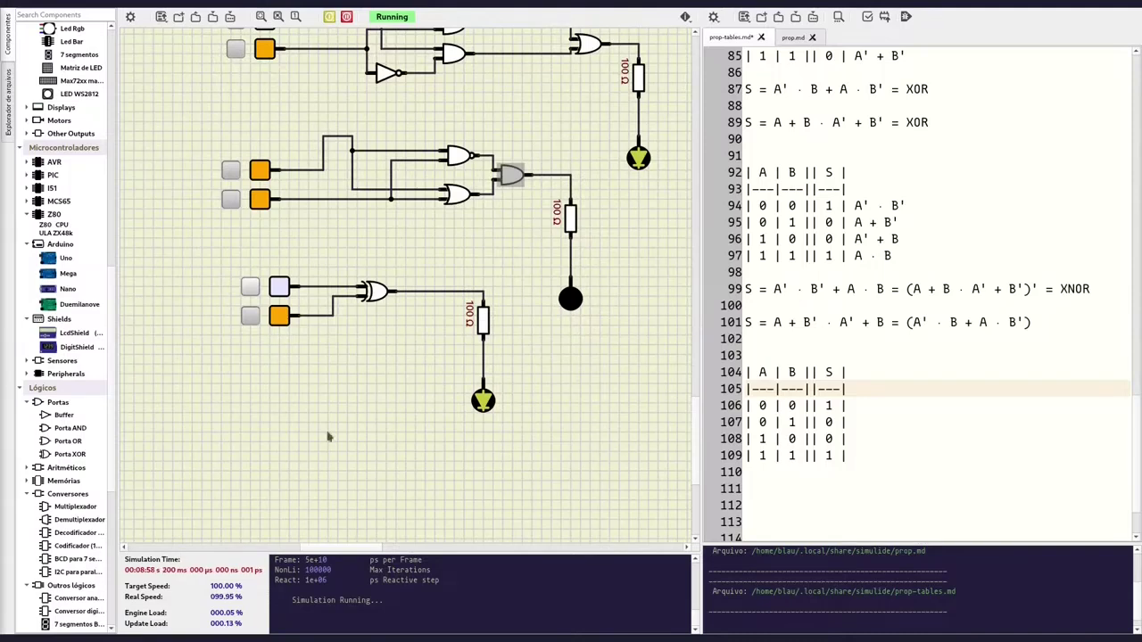
Insert a second XOR gate before the resistor, fed by the first XOR's output.
right_click(428, 294)
left_click(457, 297)
right_click(369, 298)
left_click(393, 295)
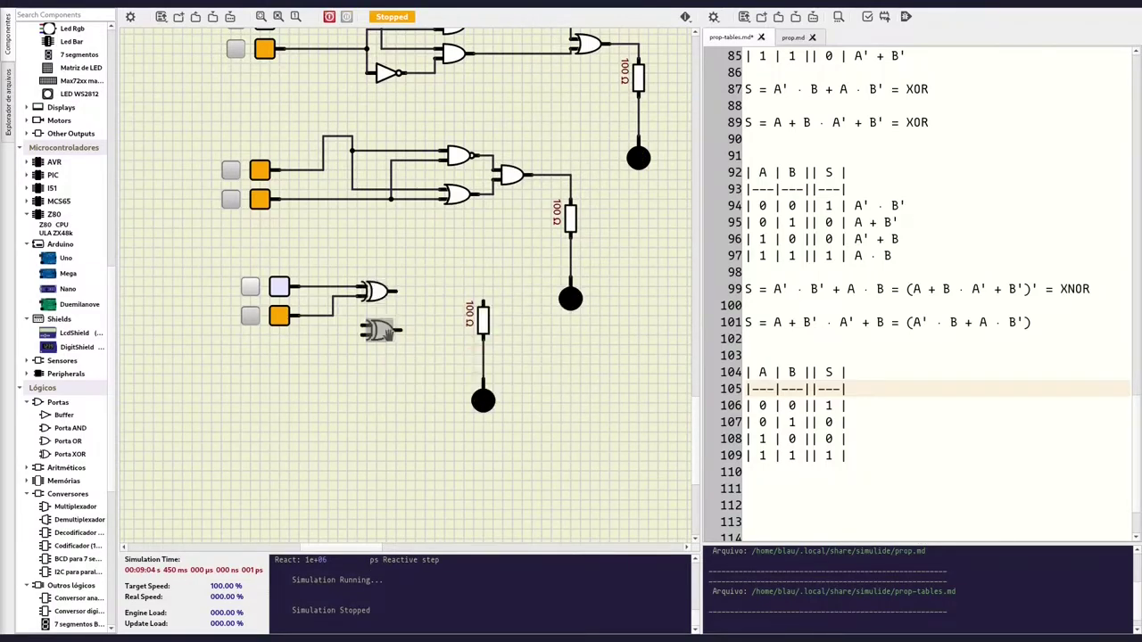
mouse_move(382, 326)
left_mouse_down()
mouse_move(438, 293)
mouse_move(416, 294)
left_mouse_up()
left_click(279, 286)
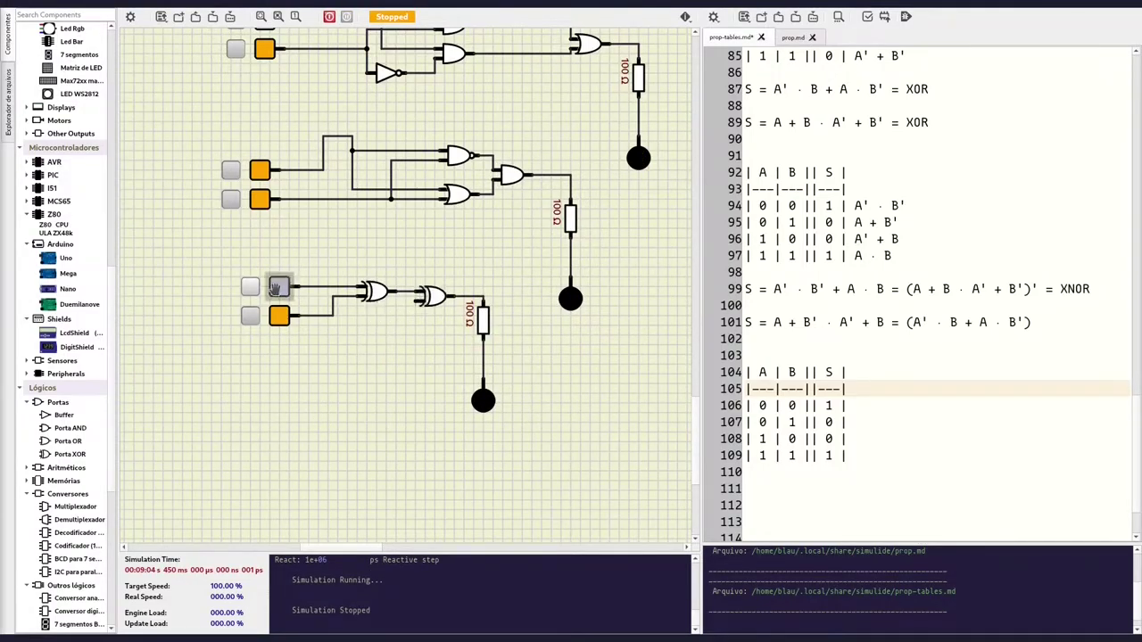
Add a third input switch wired to the second XOR gate and turn the middle input off.
key("ctrl+c")
key("ctrl+v")
left_click_drag(283, 344, 279, 344)
left_click(298, 345)
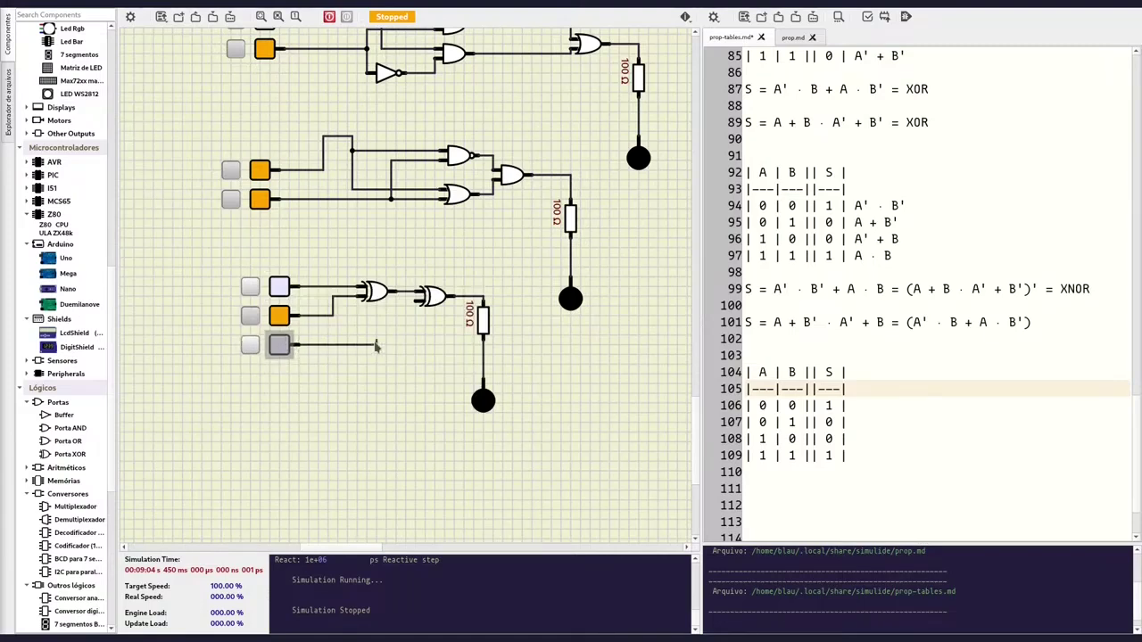
left_click(415, 302)
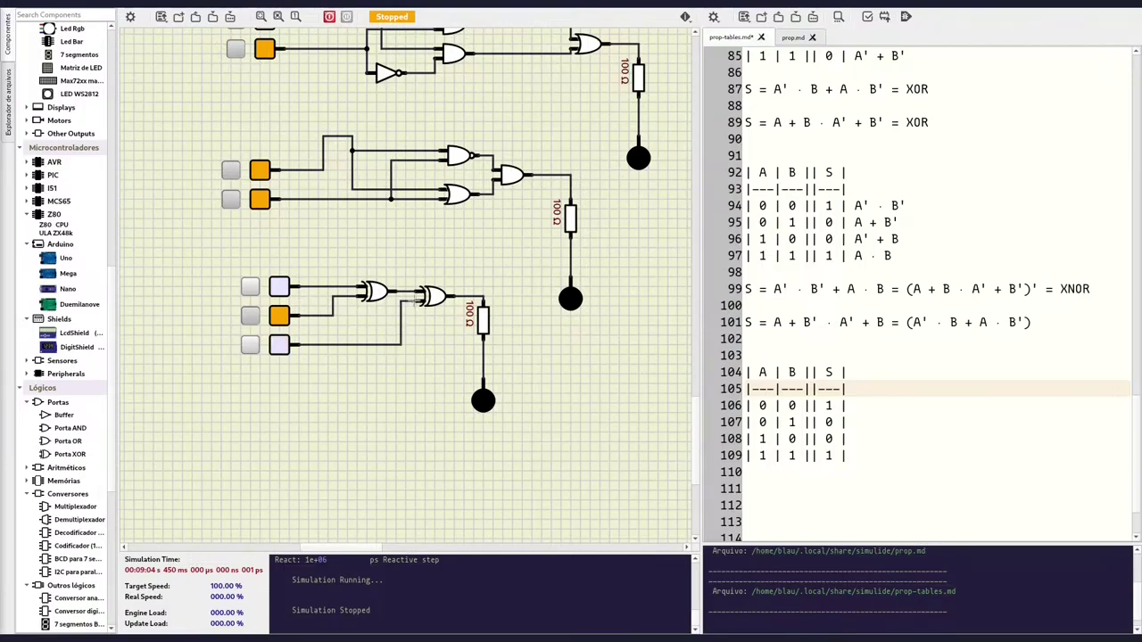
left_click(251, 318)
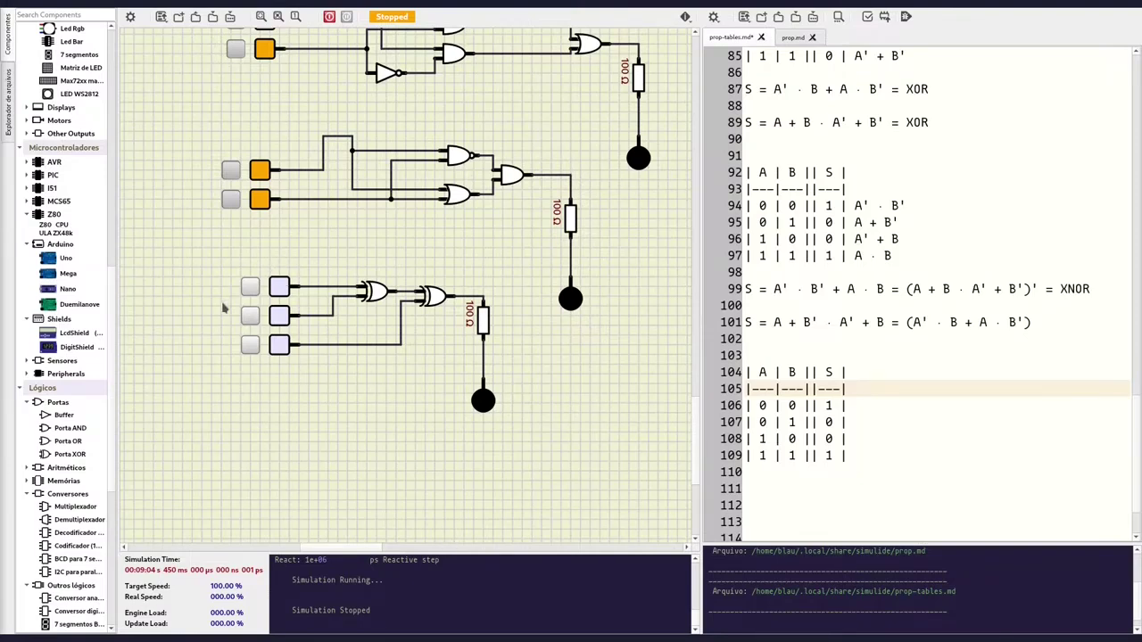
Run the simulation, cycle the middle and bottom inputs, then turn the top input on.
left_click(329, 18)
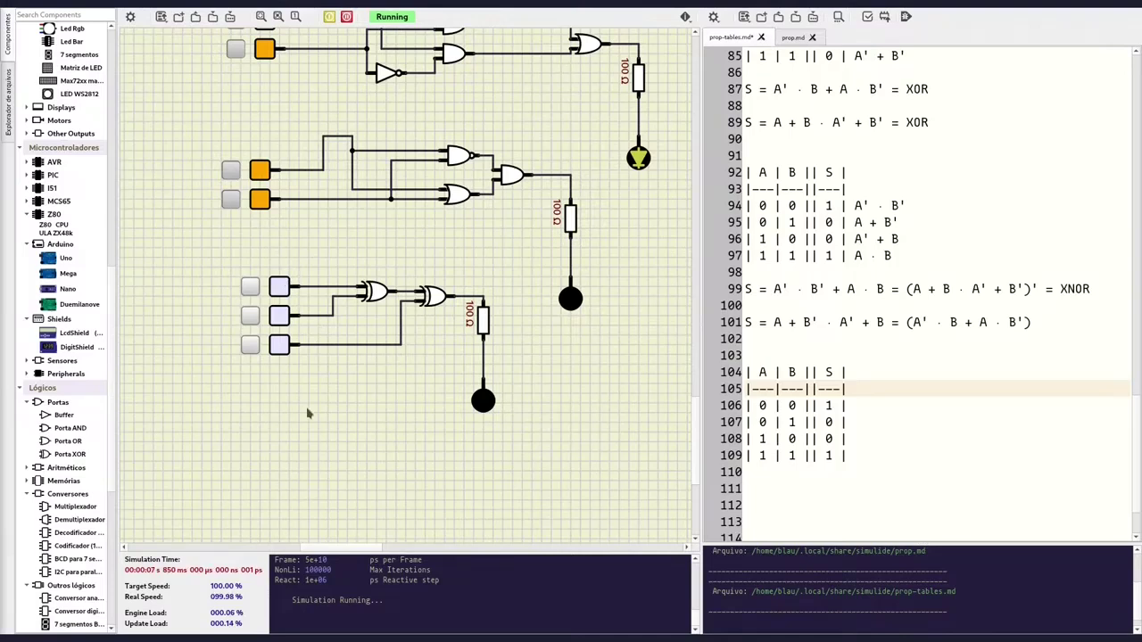
left_click(251, 317)
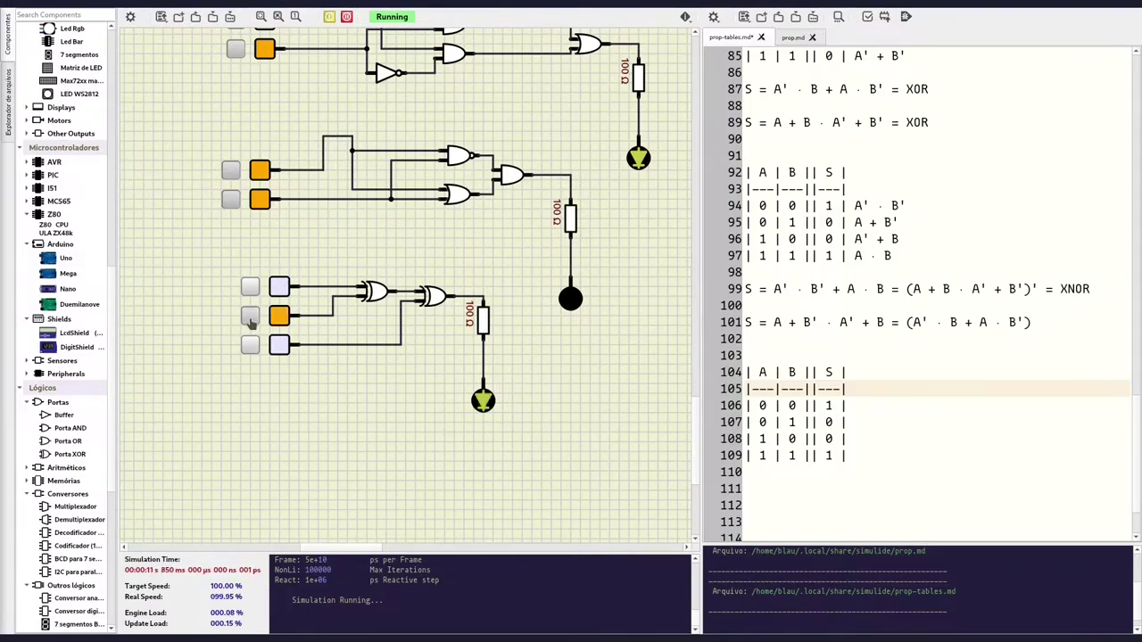
left_click(250, 317)
left_click(250, 344)
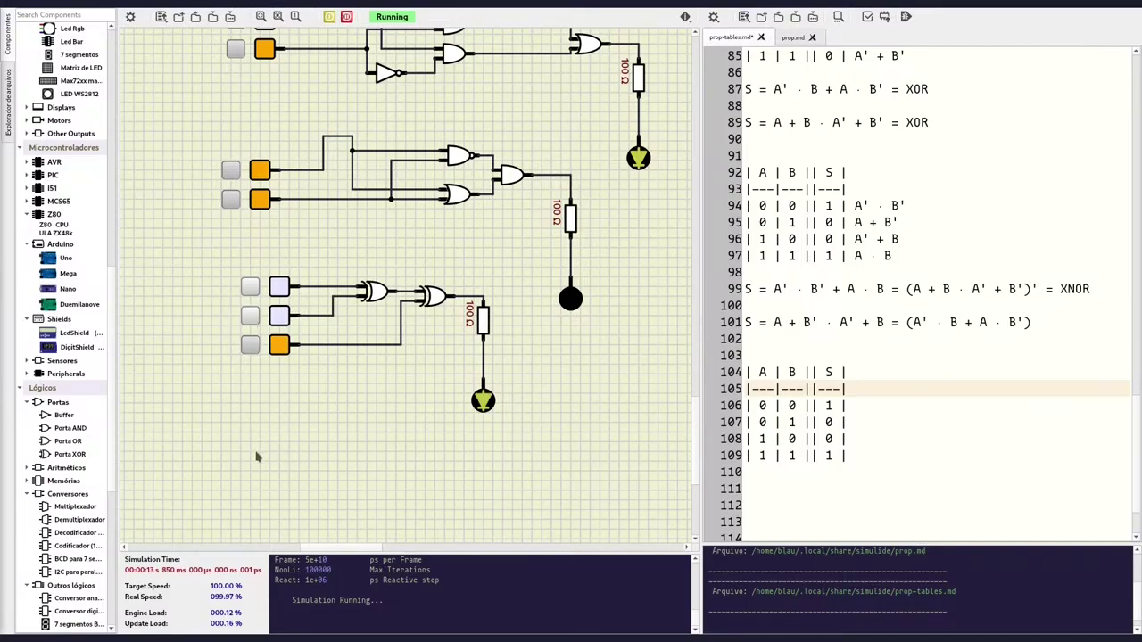
left_click(251, 317)
left_click(250, 317)
left_click(250, 345)
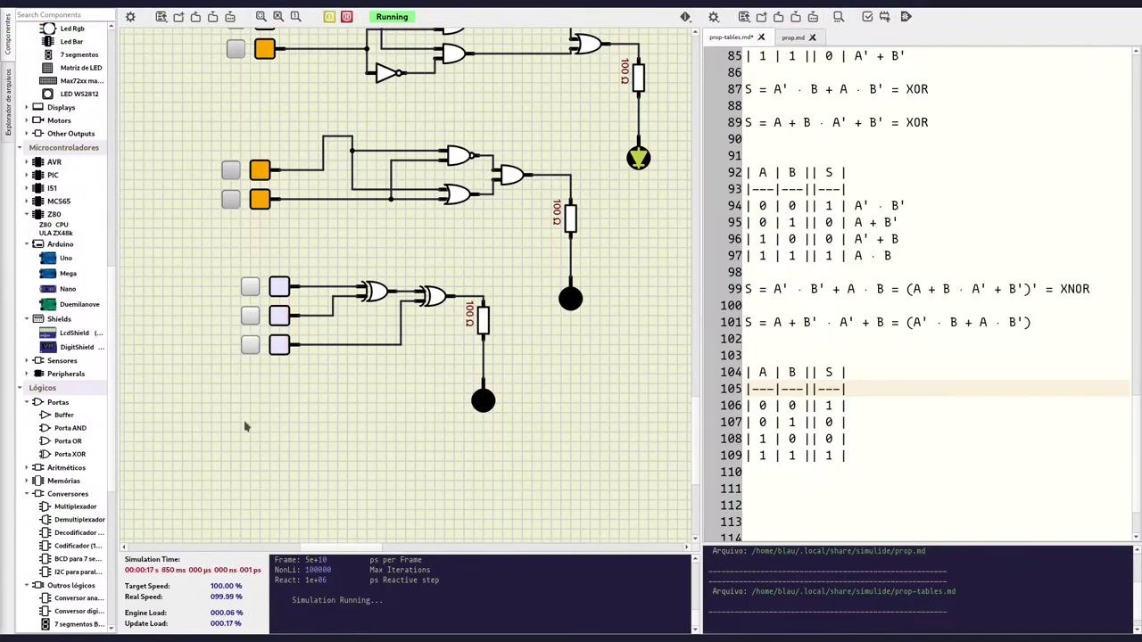
left_click(250, 345)
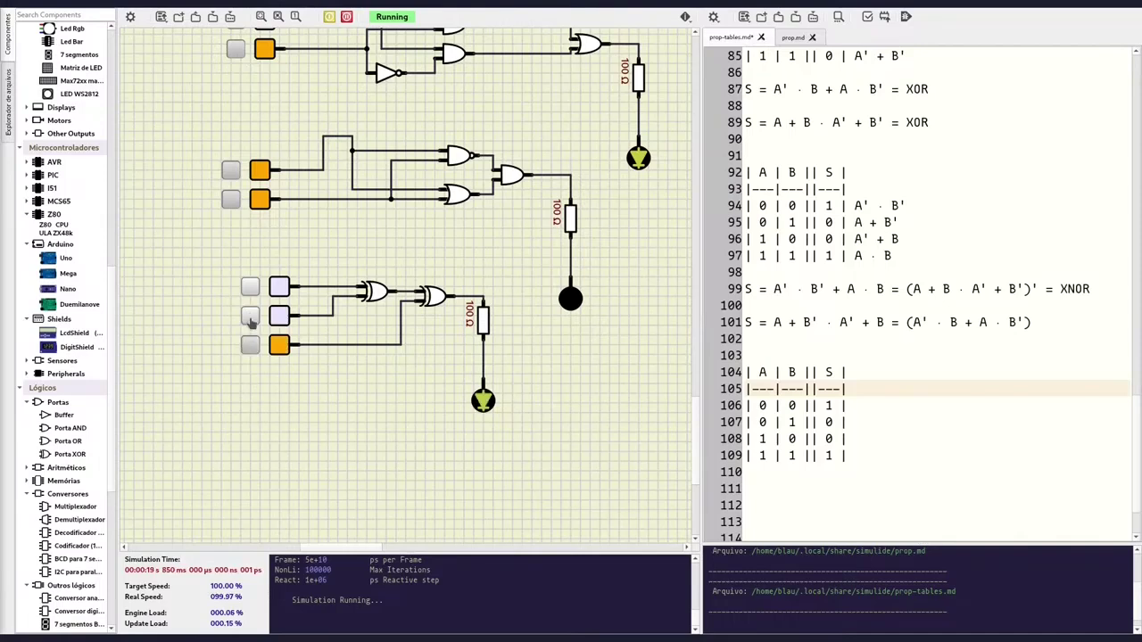
left_click(251, 317)
left_click(251, 317)
left_click(250, 344)
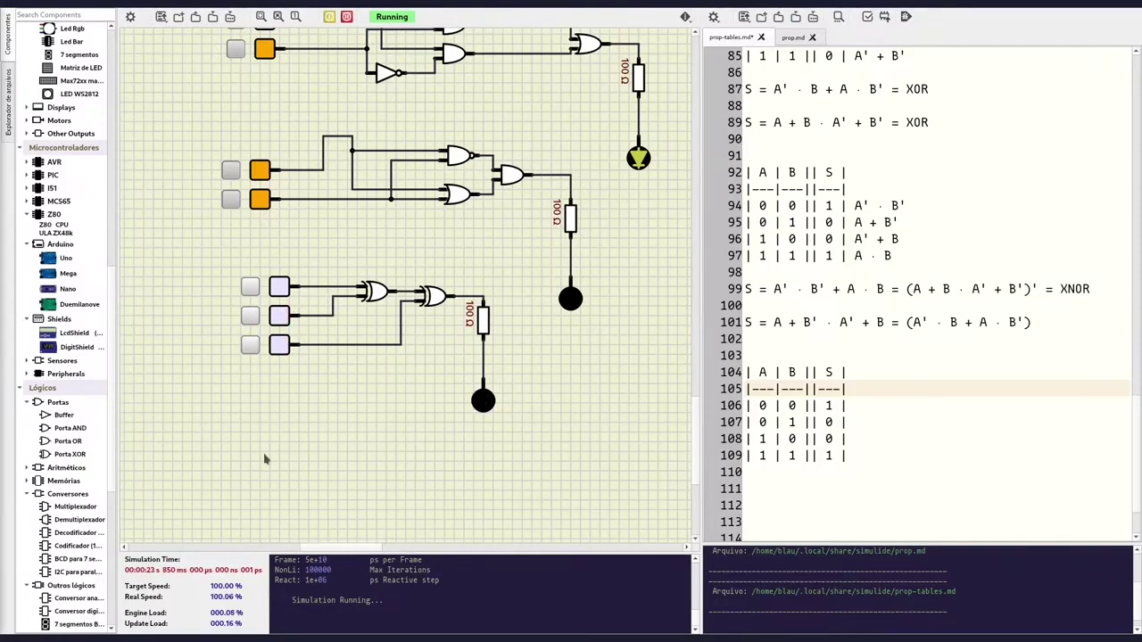
left_click(251, 289)
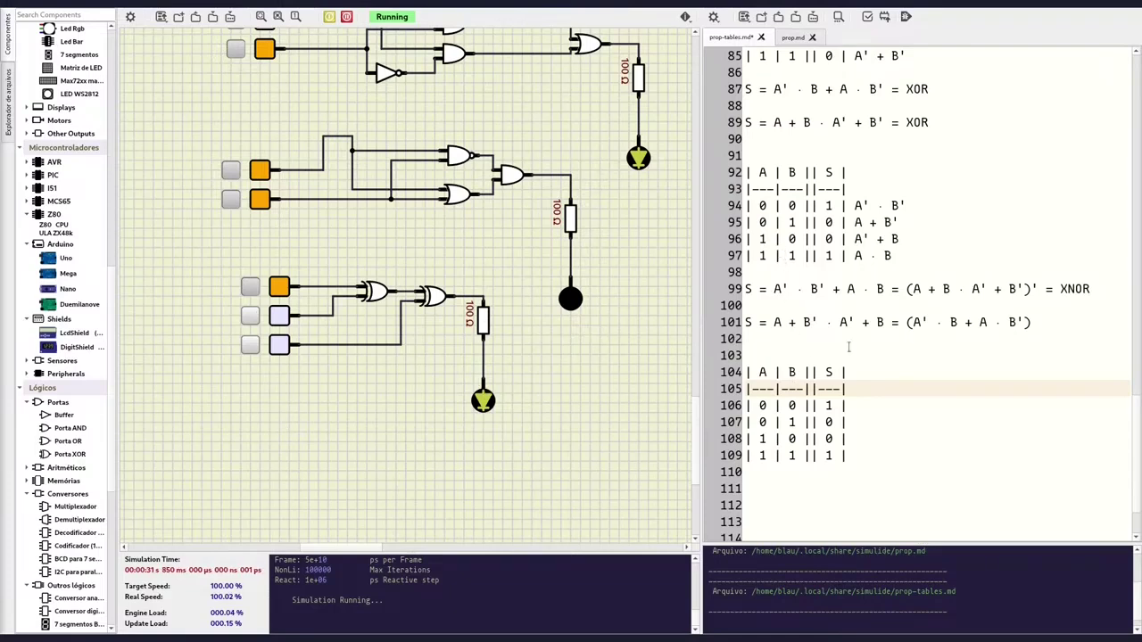
Toggle the middle and bottom inputs while checking the outputs against the table's S values.
double_click(828, 206)
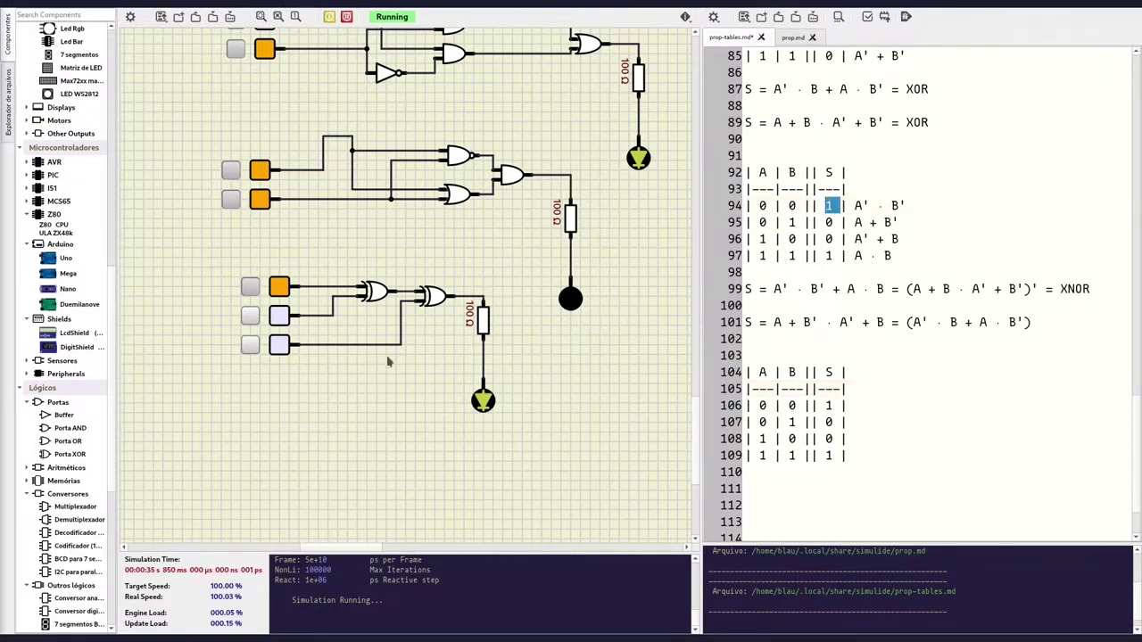
left_click(251, 316)
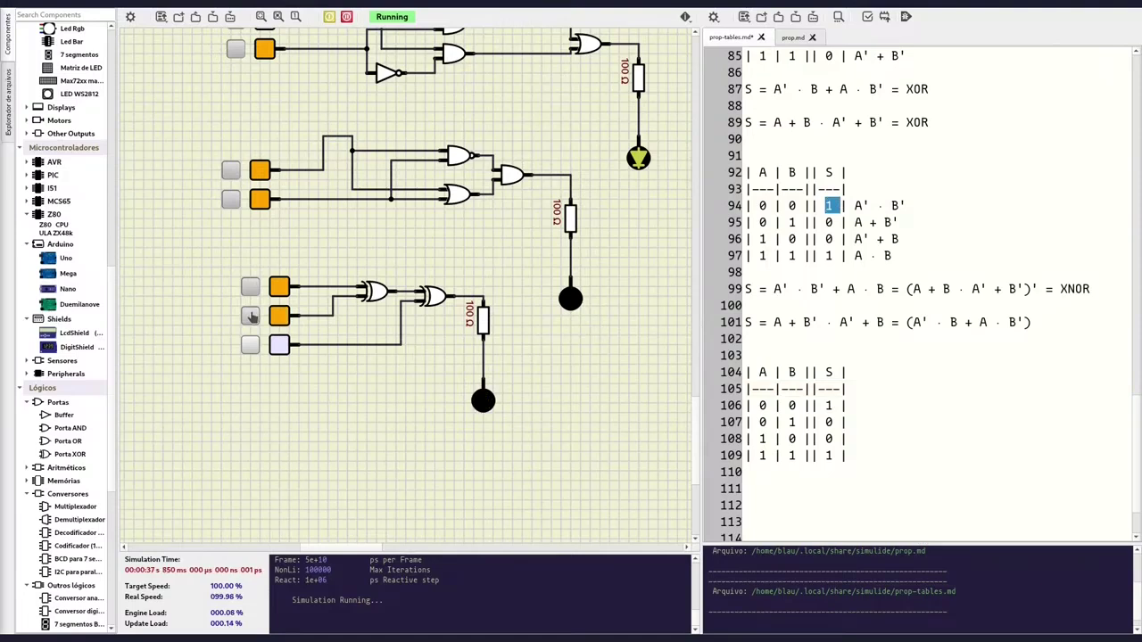
left_click(251, 316)
left_click(250, 345)
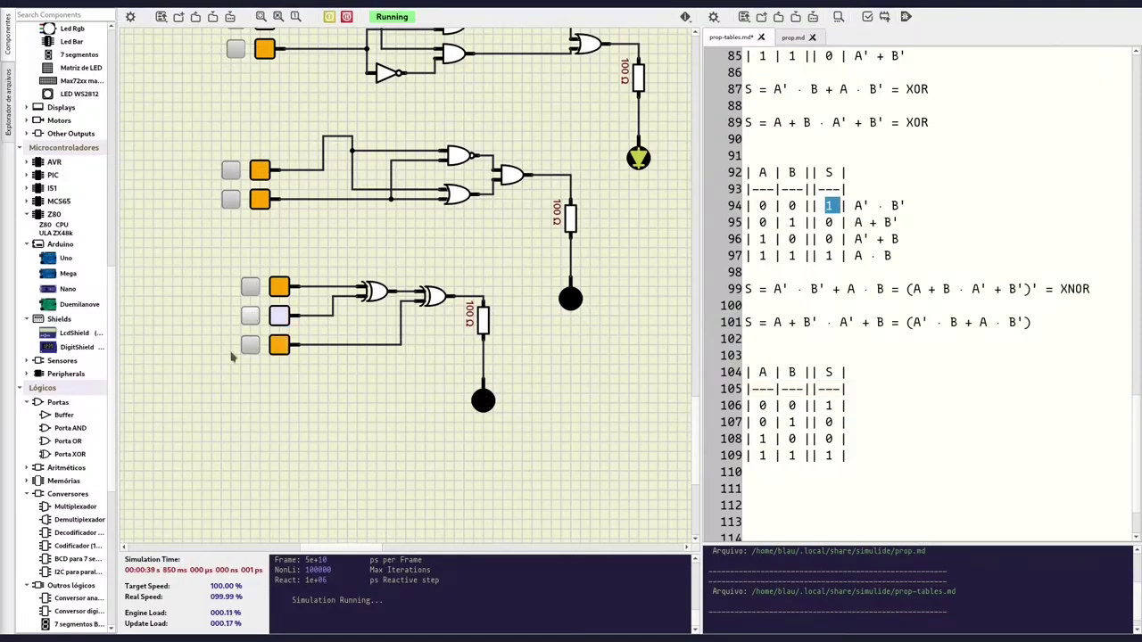
left_click(832, 223)
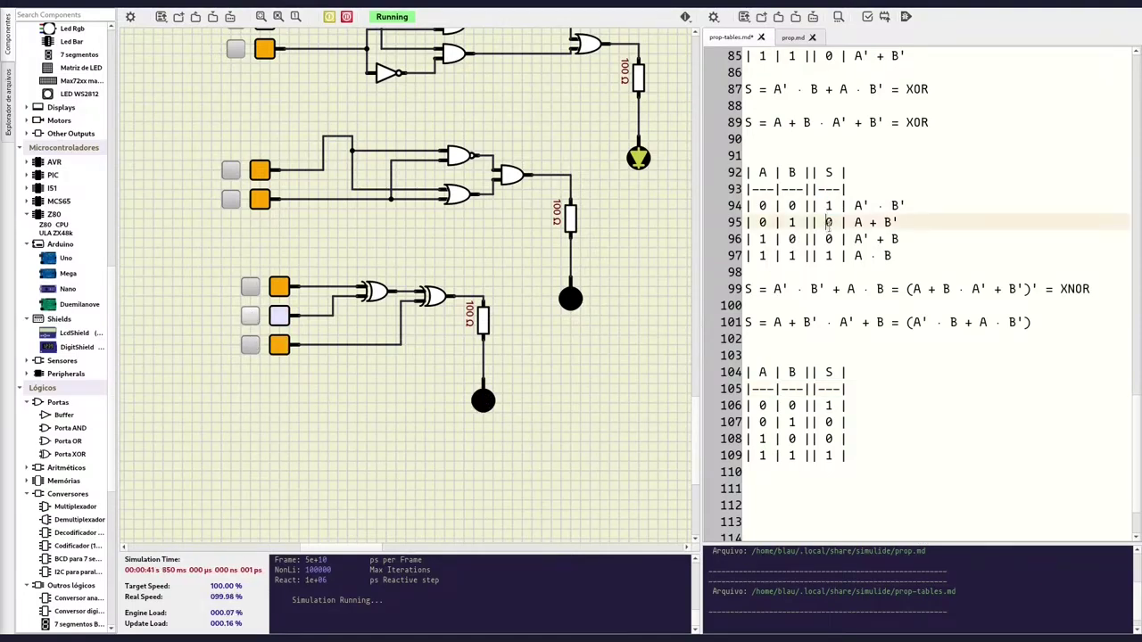
double_click(828, 239)
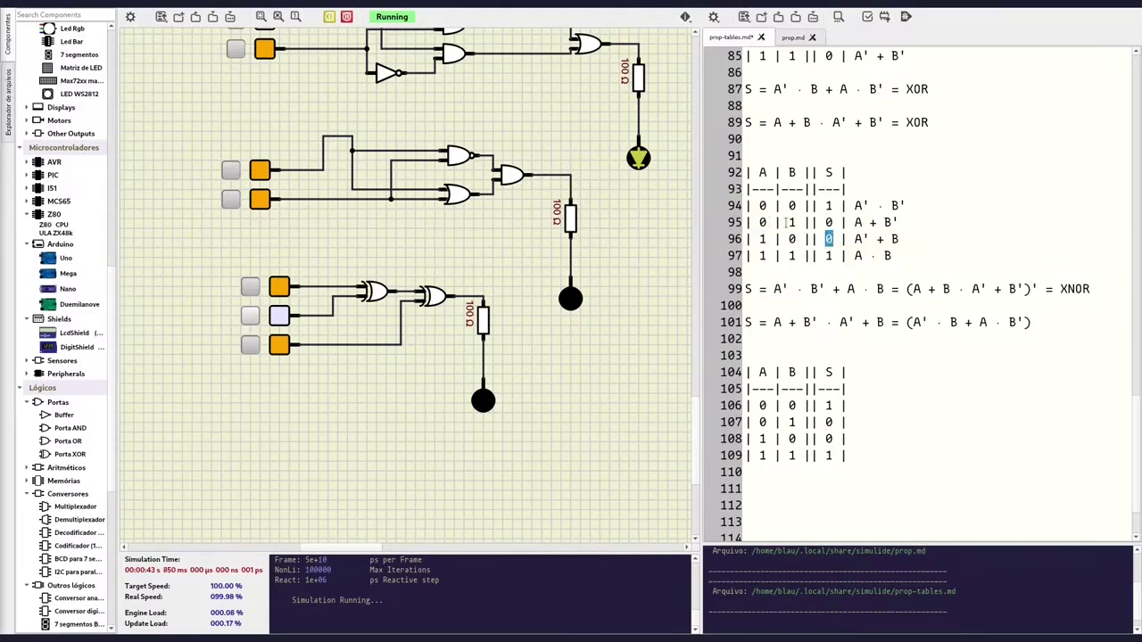
left_click(785, 223)
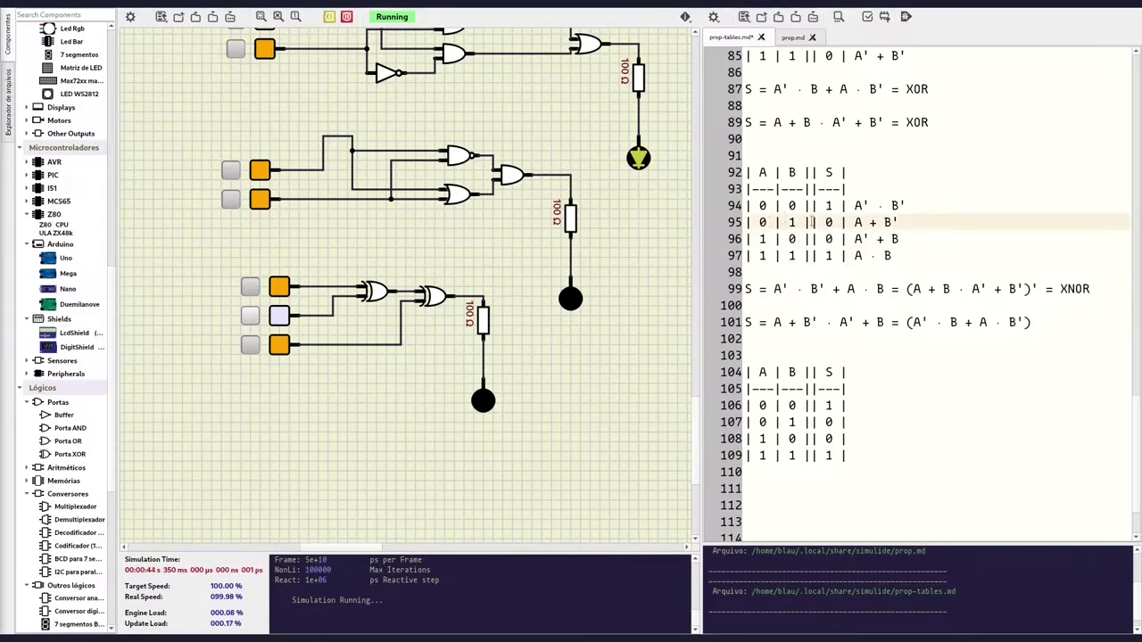
left_click(250, 315)
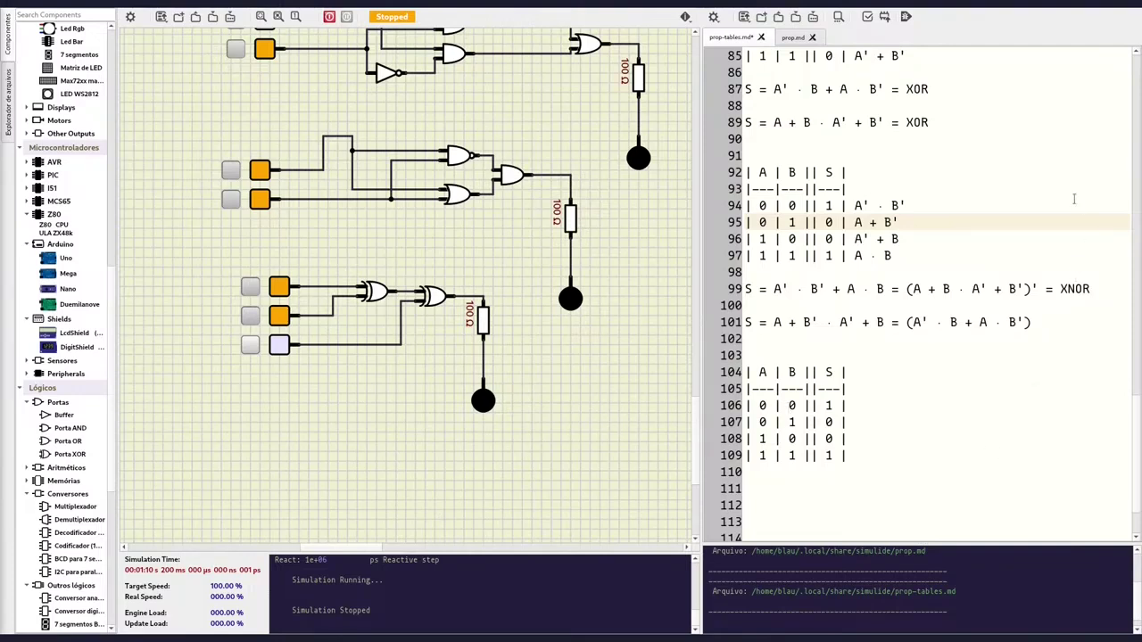
scroll(864, 386, "down", 2)
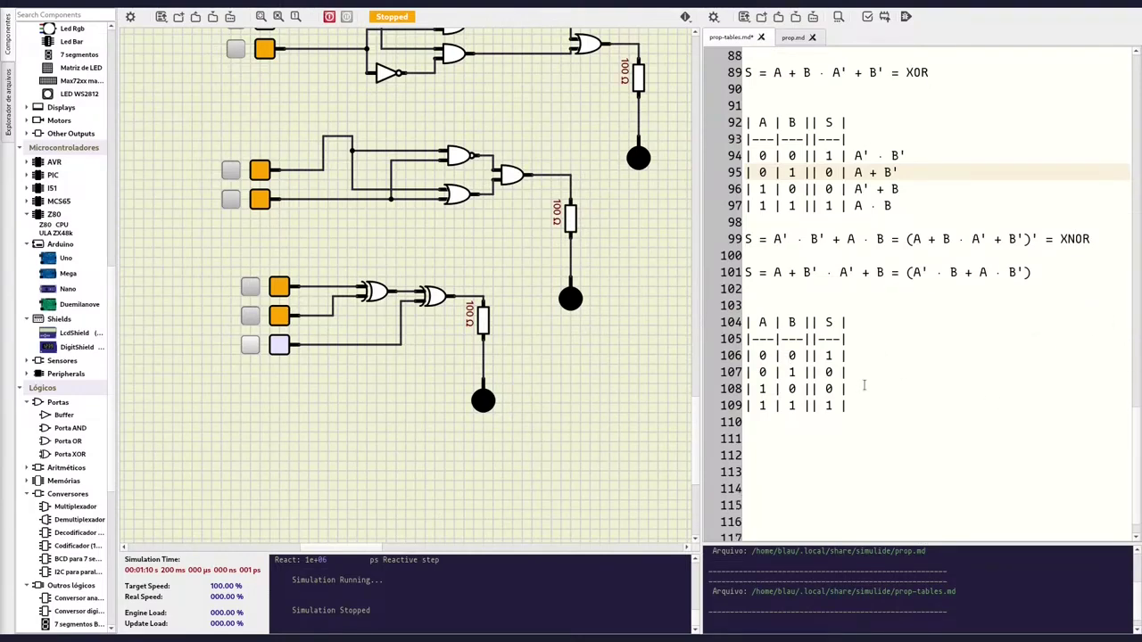
Fix the header to 'A | B | C || S' and extend the separator line on line 104.
left_click_drag(855, 373, 760, 340)
left_click(808, 289)
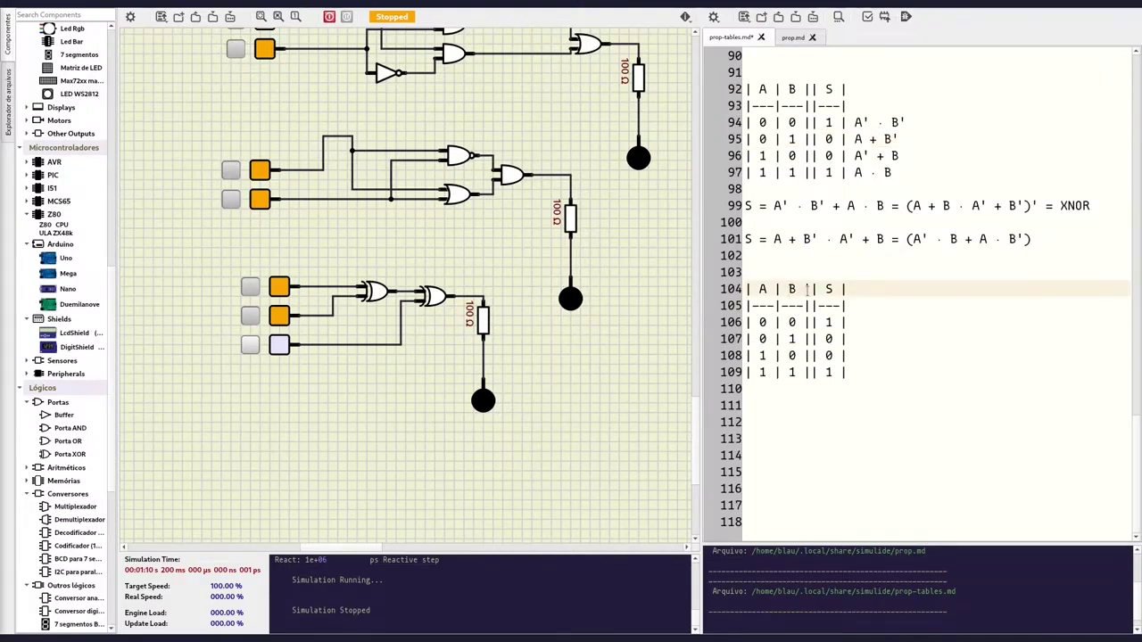
type("C")
type(" |A")
key("BackSpace")
key("Down")
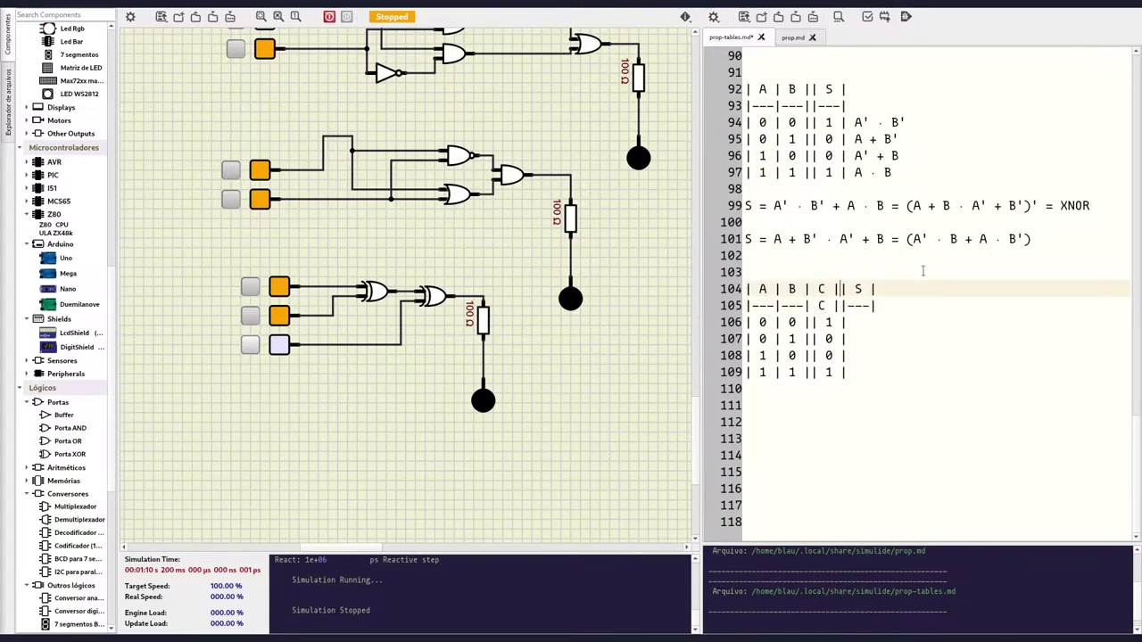
type("---|")
key("Down")
Add the closing '|' bars to the first table rows (106–107).
type("0")
key("Down")
type("0 |")
key("Down")
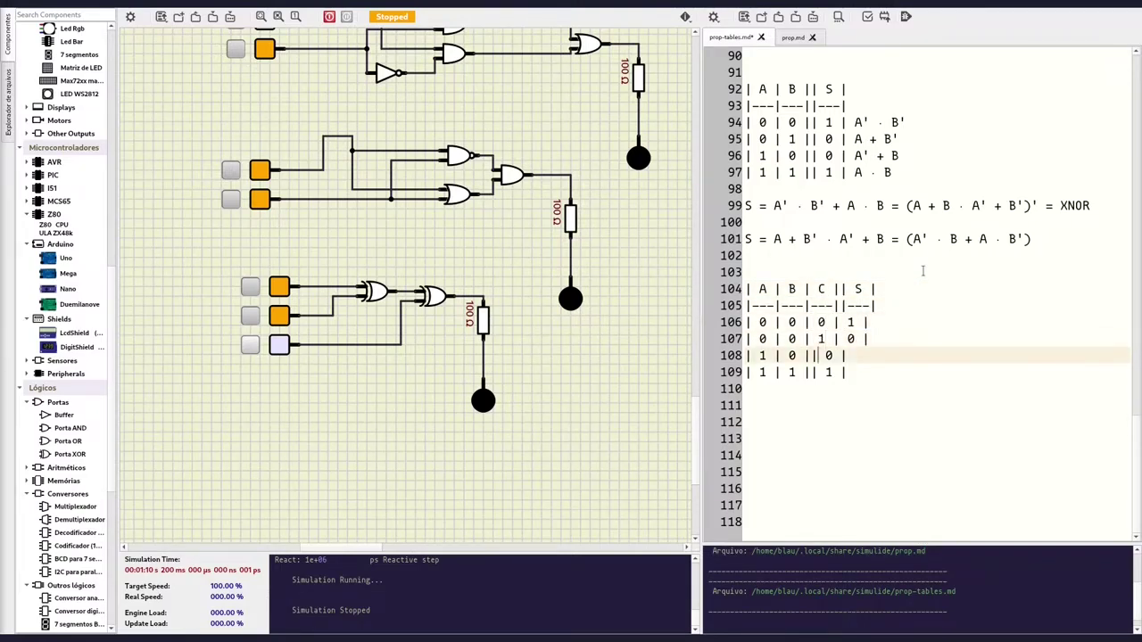
type("1 |")
key("Up")
key("Up")
type("|")
key("Down")
key("Down")
key("Down")
key("End")
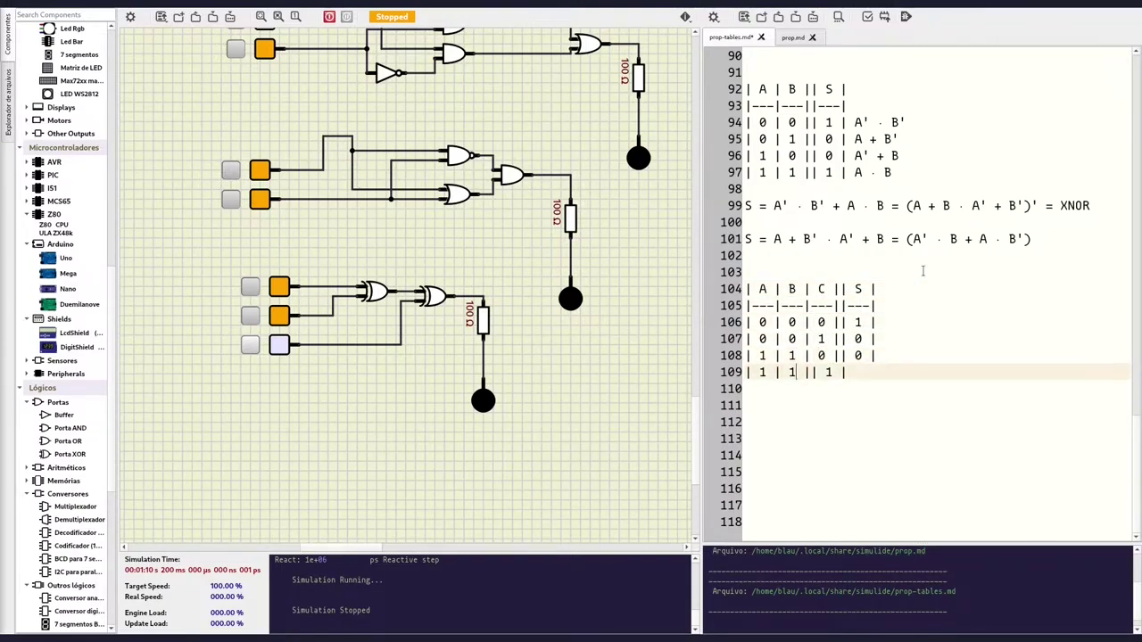
Correct the values on rows 108–109, removing old S entries and adding separators.
key("Up")
key("Left")
key("Left")
key("Left")
key("BackSpace")
type("0")
key("Down")
type("|")
key("Up")
key("Up")
key("Up")
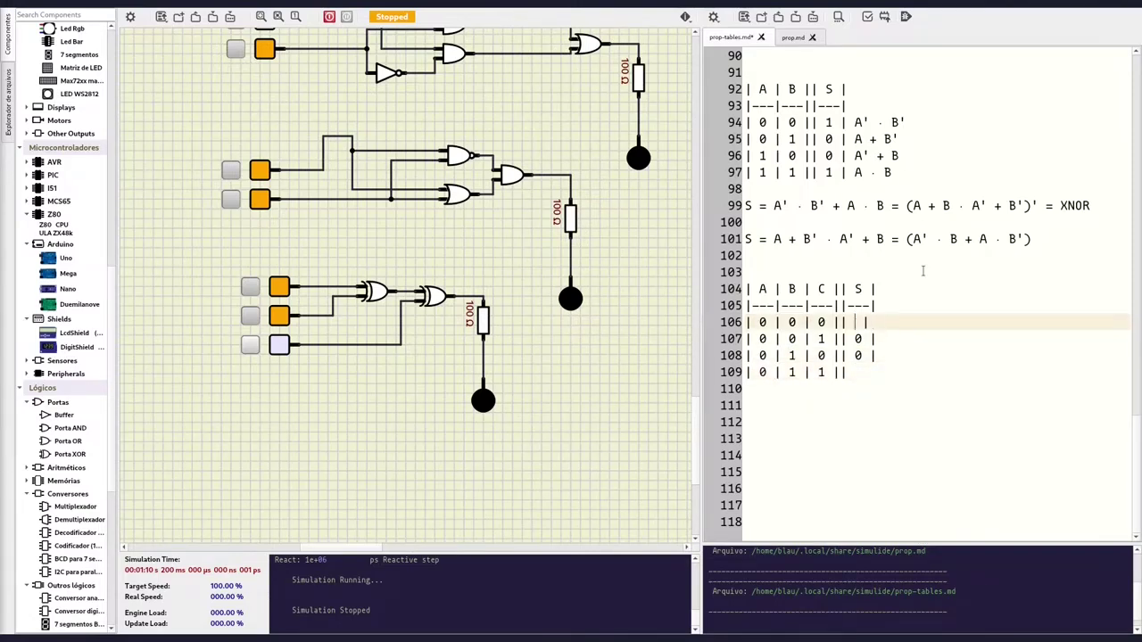
key("BackSpace")
key("Down")
key("BackSpace")
key("Down")
key("BackSpace")
key("Down")
key("End")
Add rows 110–113 for inputs 1 0 0, 1 0 1, 1 1 0 and 1 1 1.
key("Return")
type("| 1 | 0 | 0 |")
key("Return")
type("| 1 |")
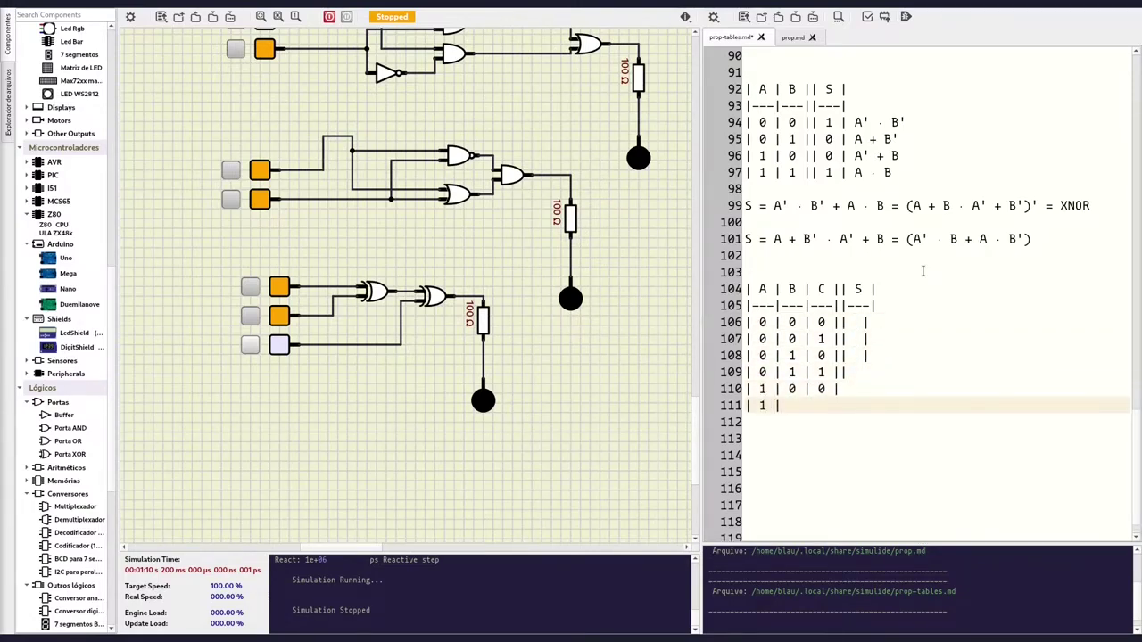
type(" 0 | 1 |")
key("Return")
type("| 1 | 1 | 0 |")
key("Return")
type("| 1 | 1 | 1 |")
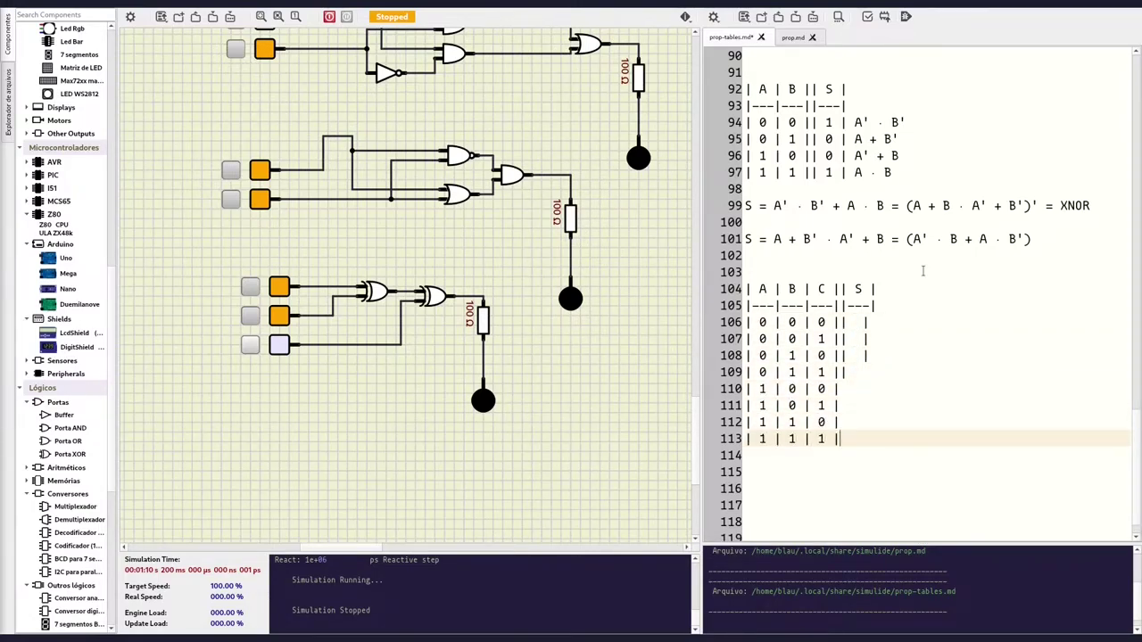
Close the new rows with '|' bars, review A values, and place the cursor in row 106's S column.
key("Up")
key("Up")
key("Up")
type("|")
key("Down")
type("|")
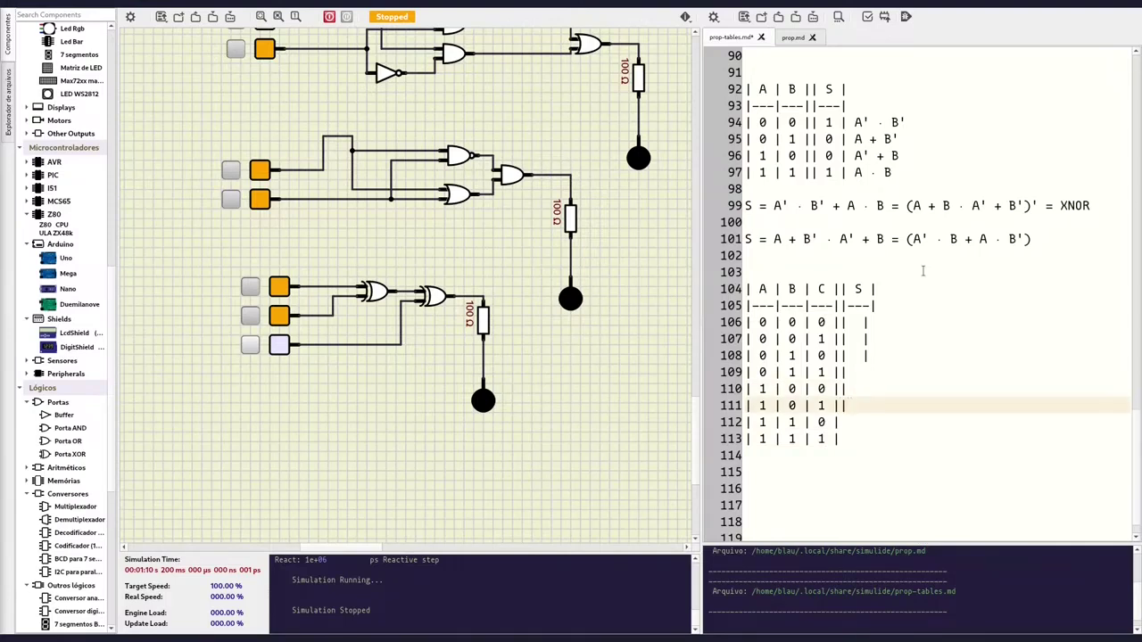
key("Down")
key("Down")
type("|")
key("Up")
key("Up")
key("Up")
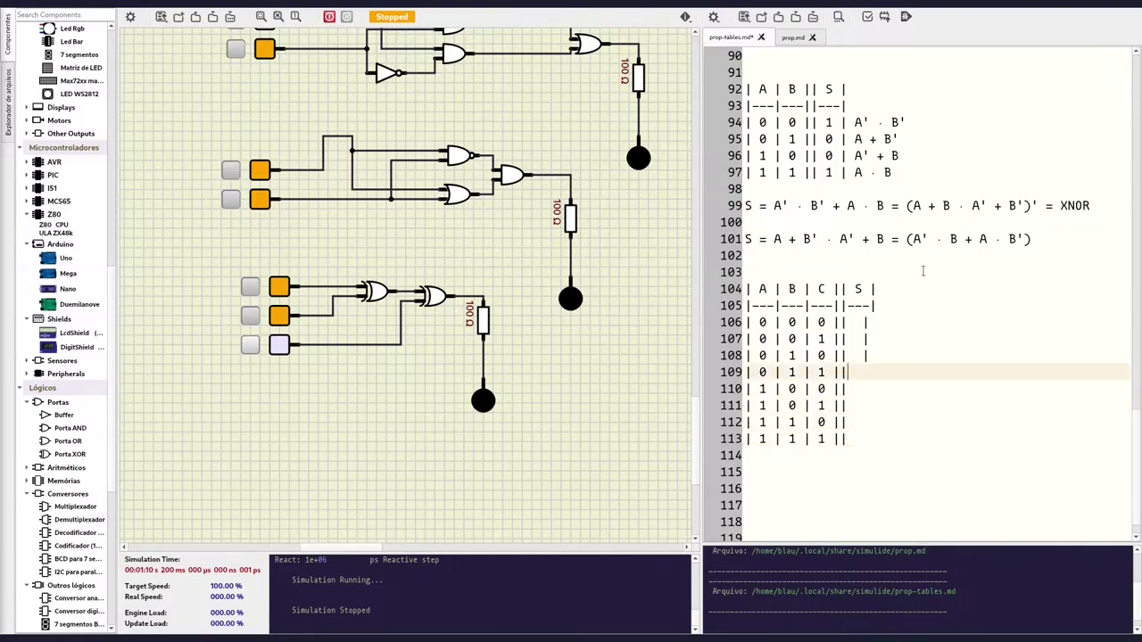
key("Up")
key("Up")
key("Up")
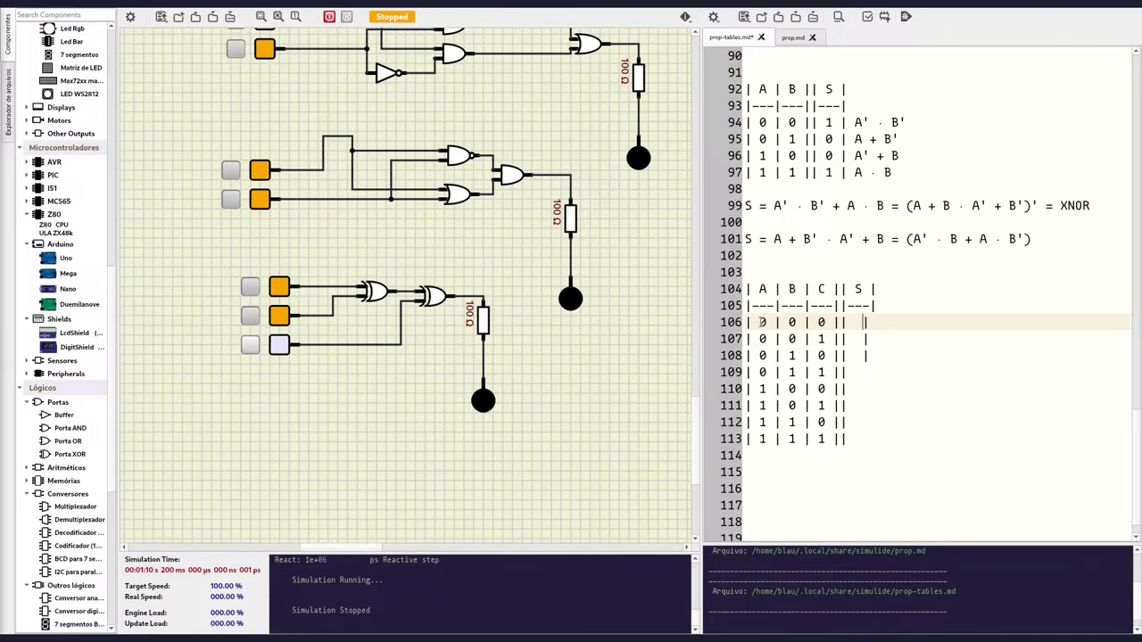
double_click(763, 355)
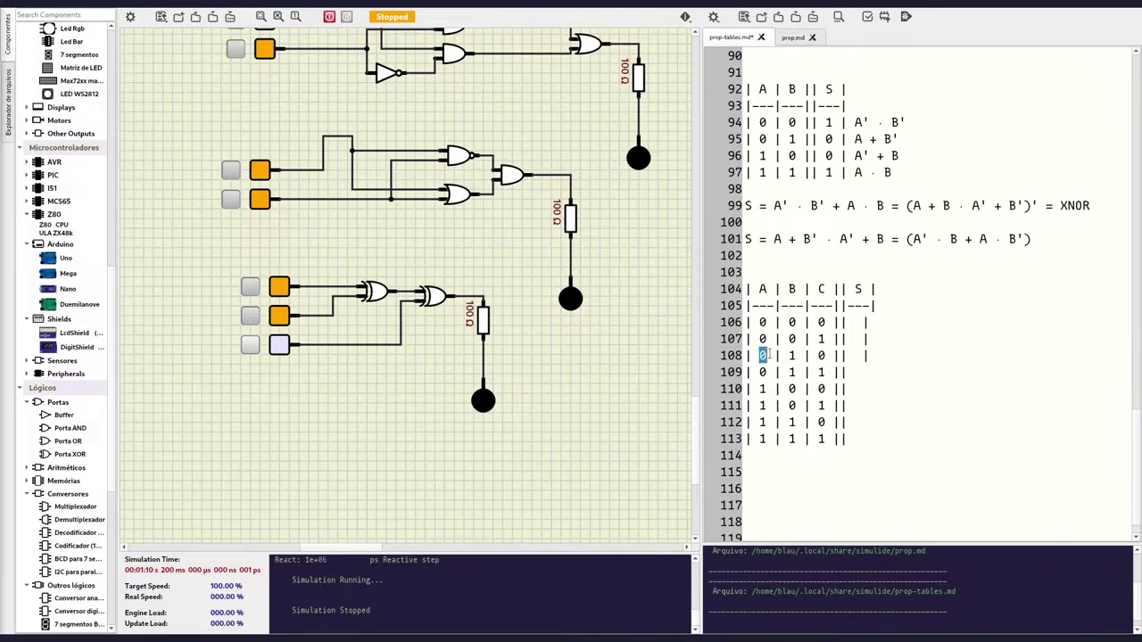
double_click(763, 372)
left_click(855, 322)
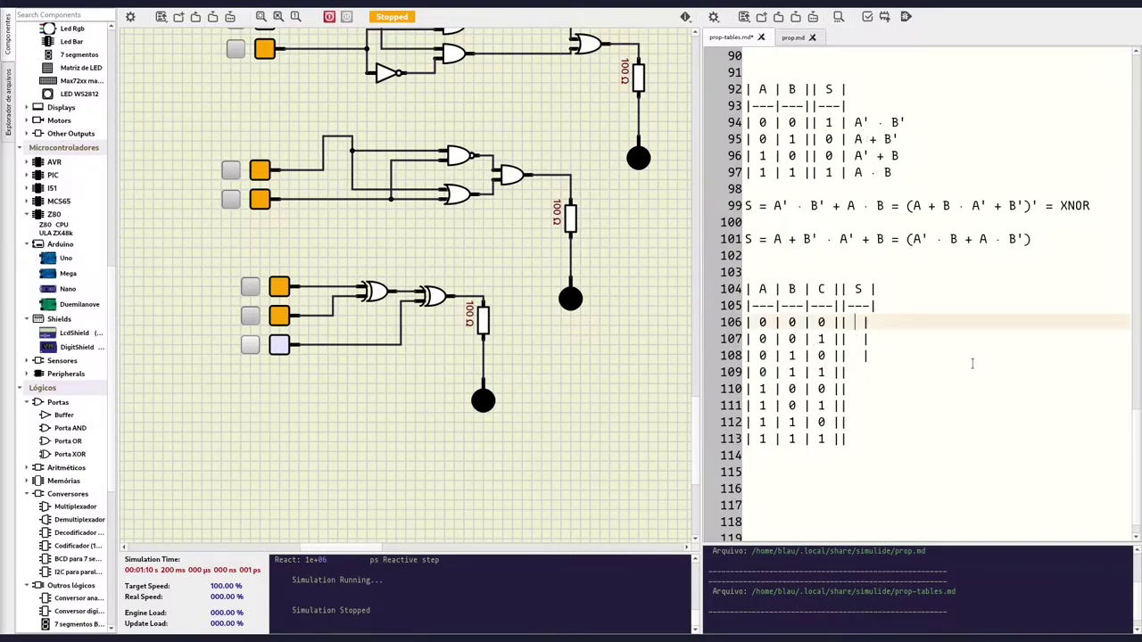
Enter S values 0, 1, 1, 0, 1, 0, 0, 1 down rows 106–113, closing the last row with '|'.
type("0")
key("Down")
type("1")
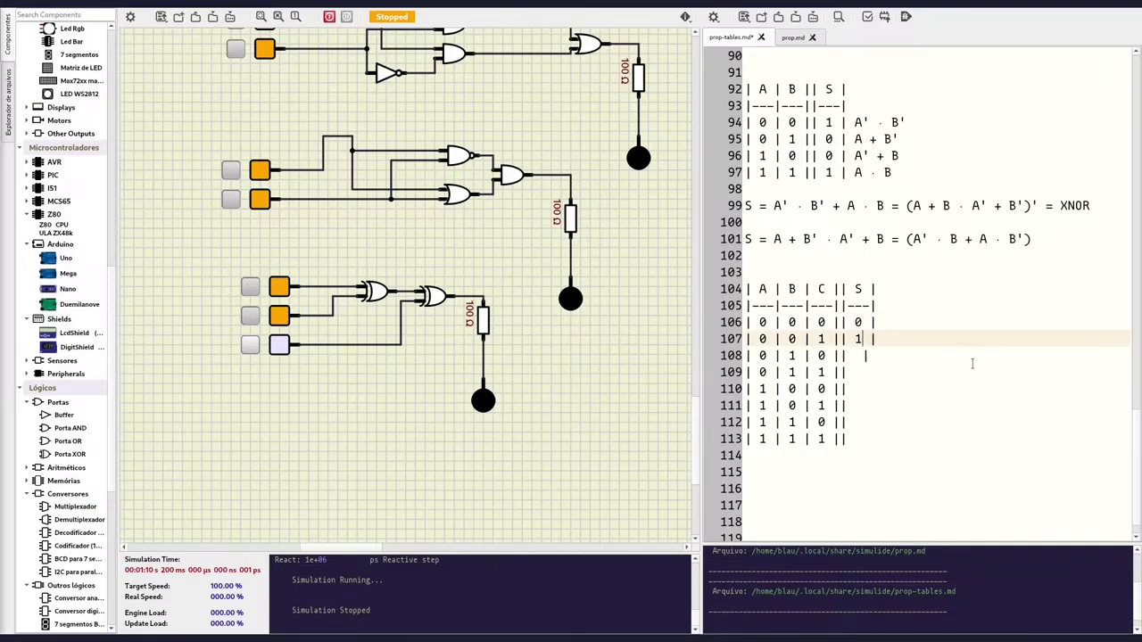
key("Down")
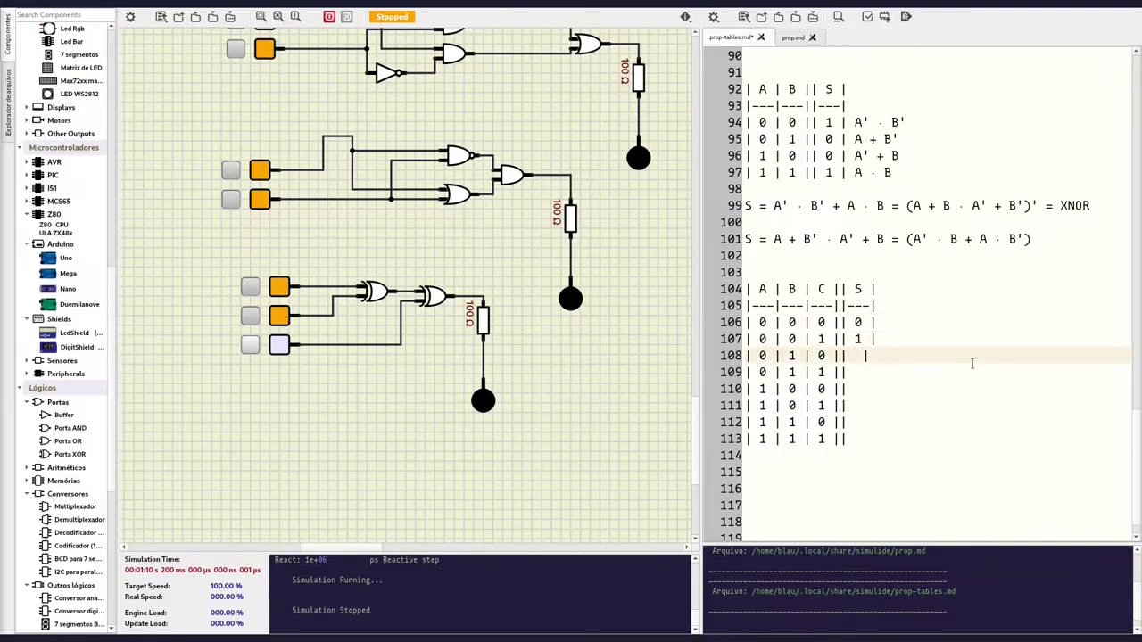
key("Down")
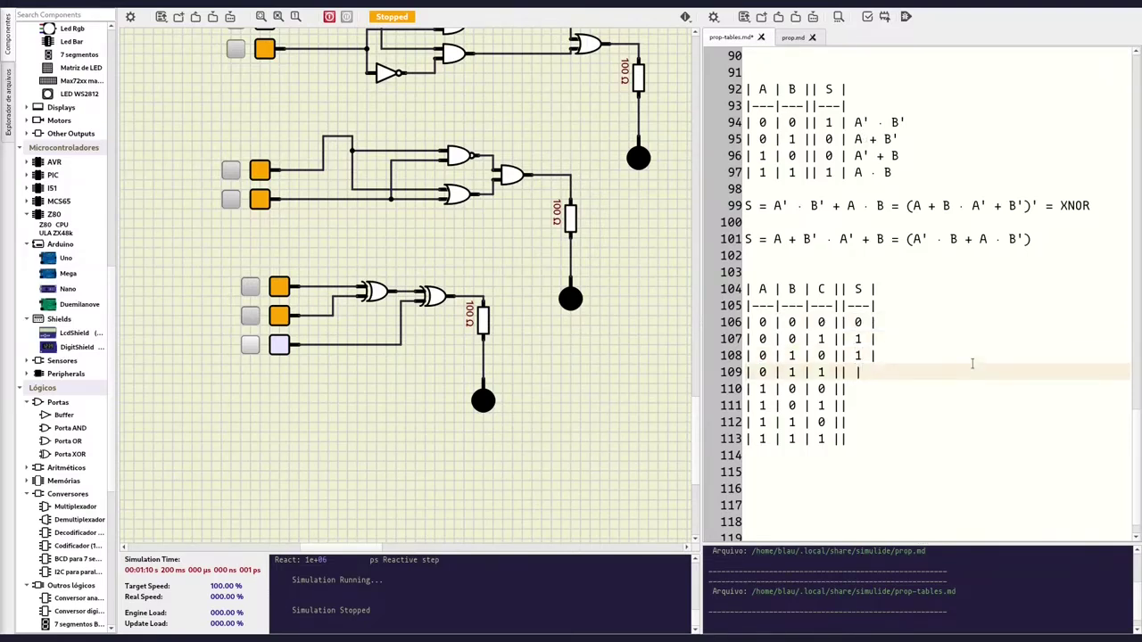
type("0 |")
key("Down")
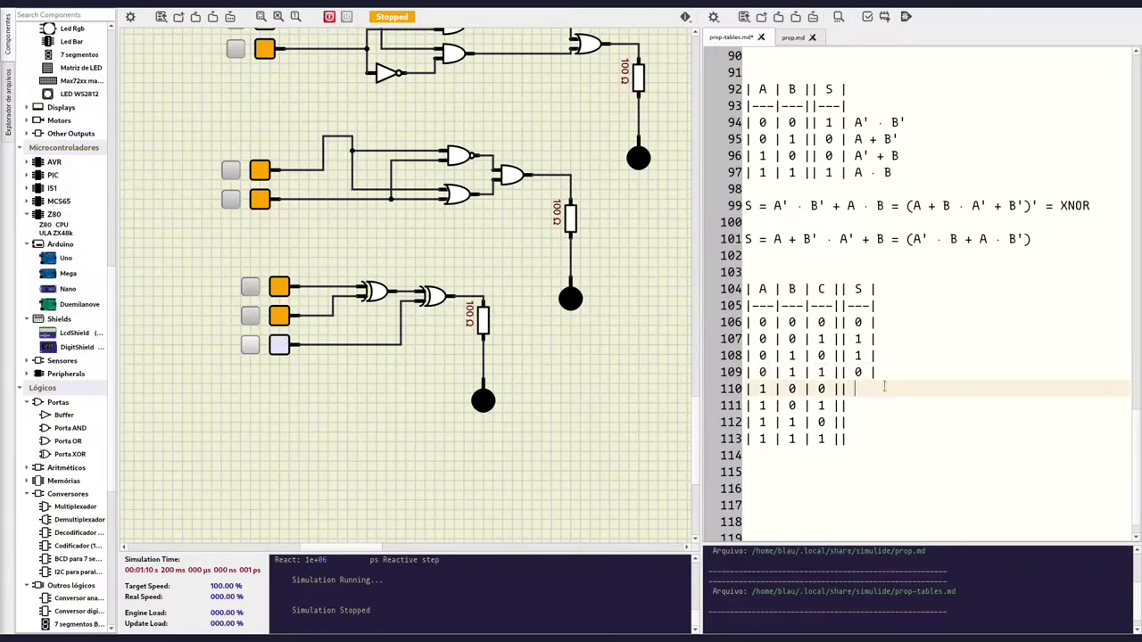
type("1 |")
key("Down")
type("0")
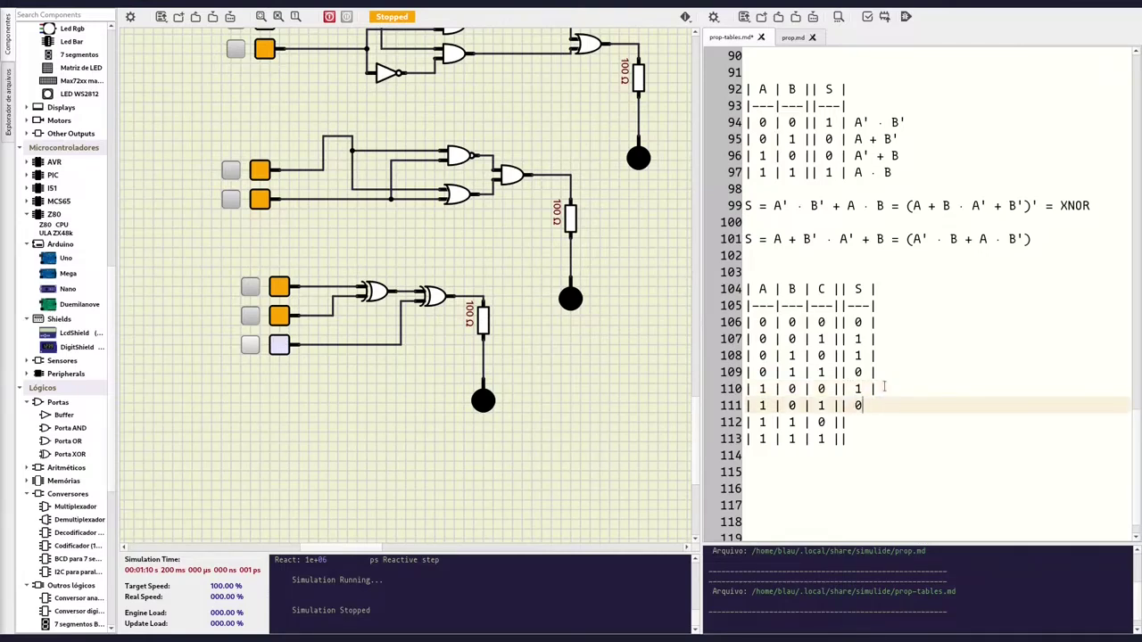
key("Down")
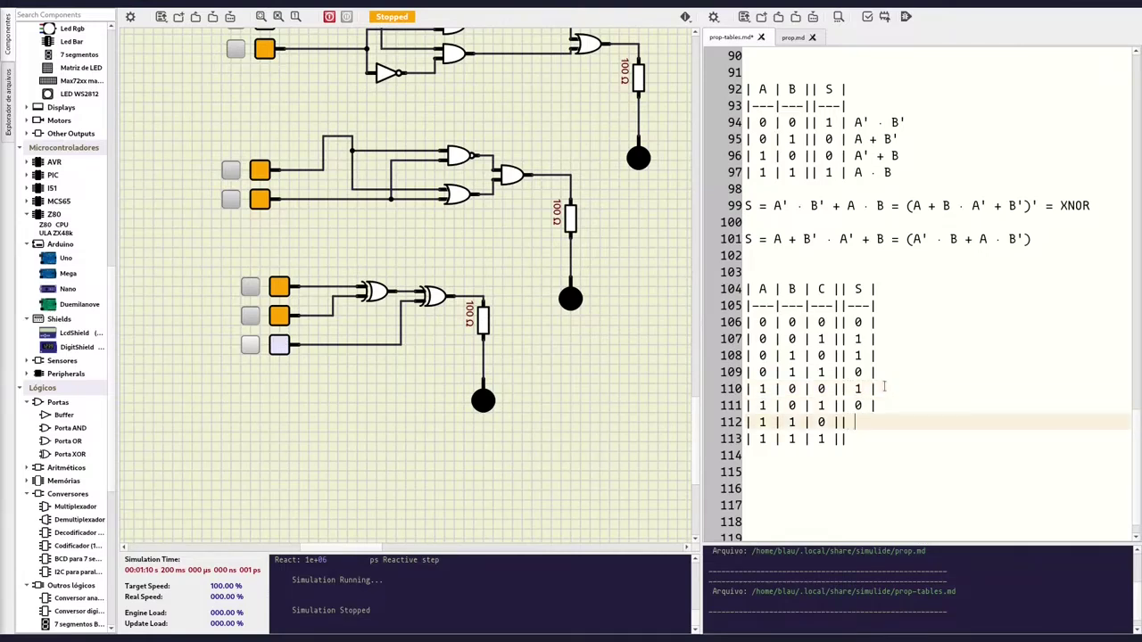
key("Down")
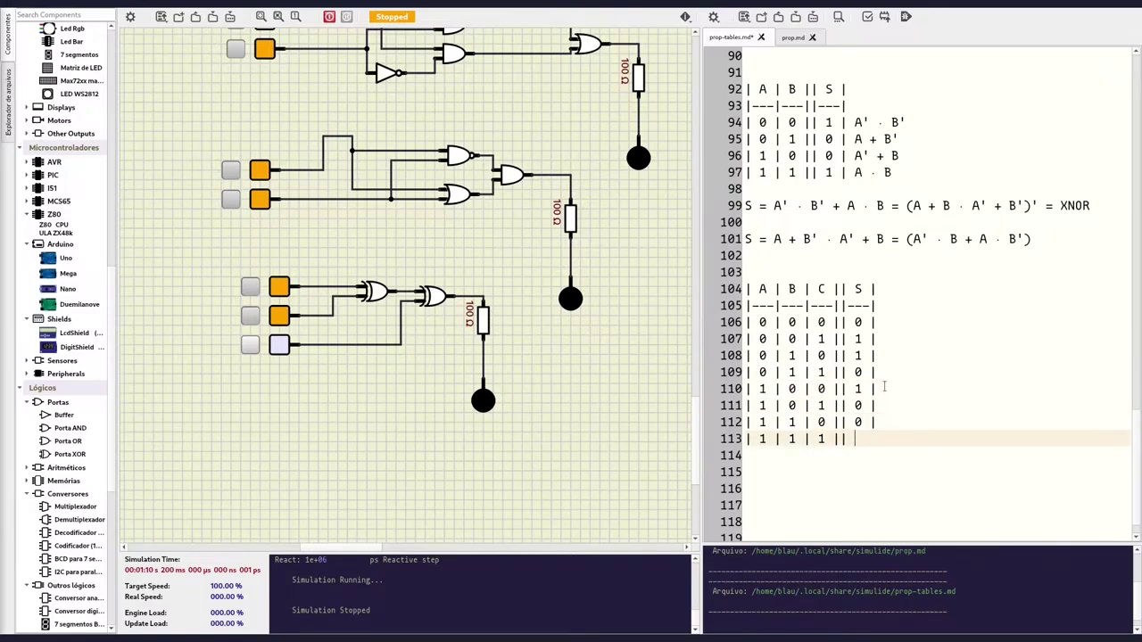
type("|")
left_click_drag(755, 338, 828, 338)
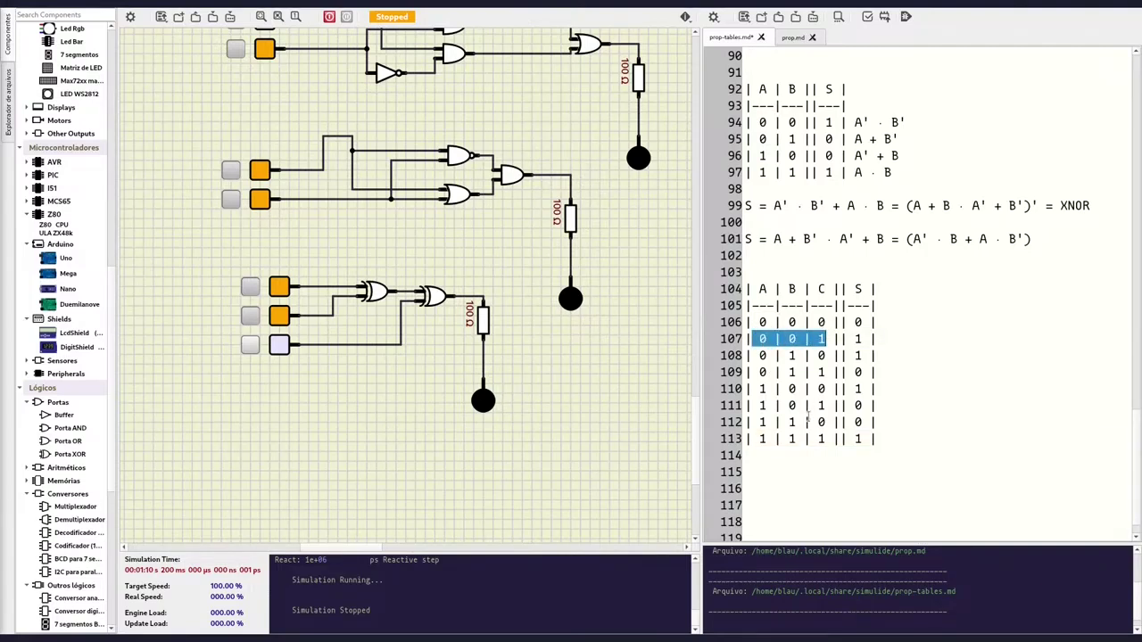
mouse_move(759, 355)
left_mouse_down()
mouse_move(826, 355)
mouse_move(832, 372)
left_mouse_up()
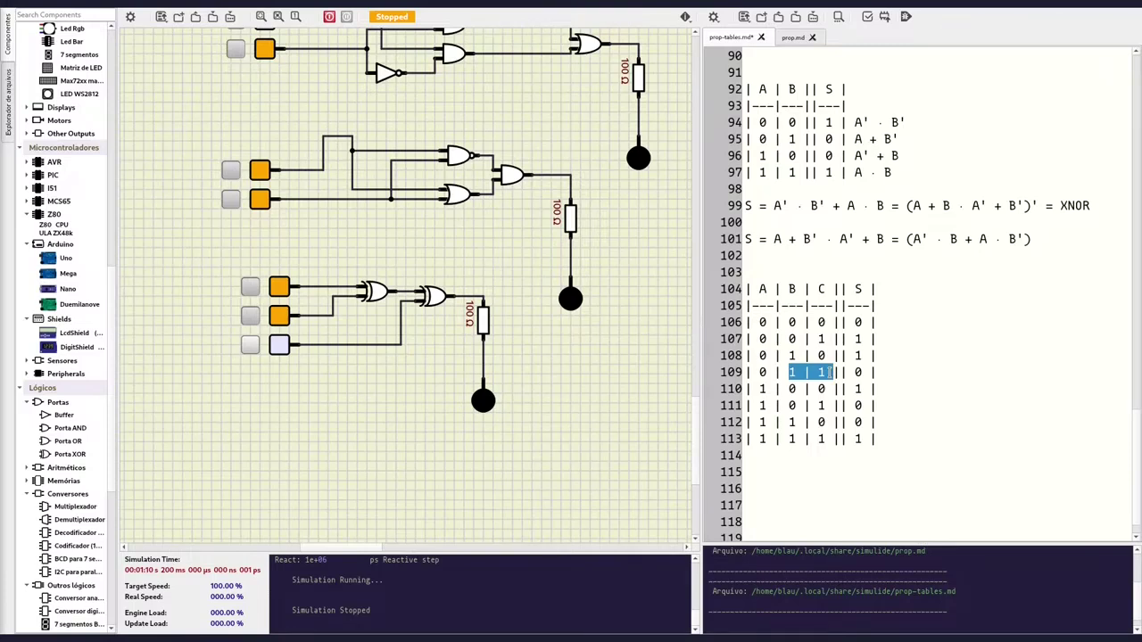
left_click_drag(831, 373, 827, 372)
double_click(794, 356)
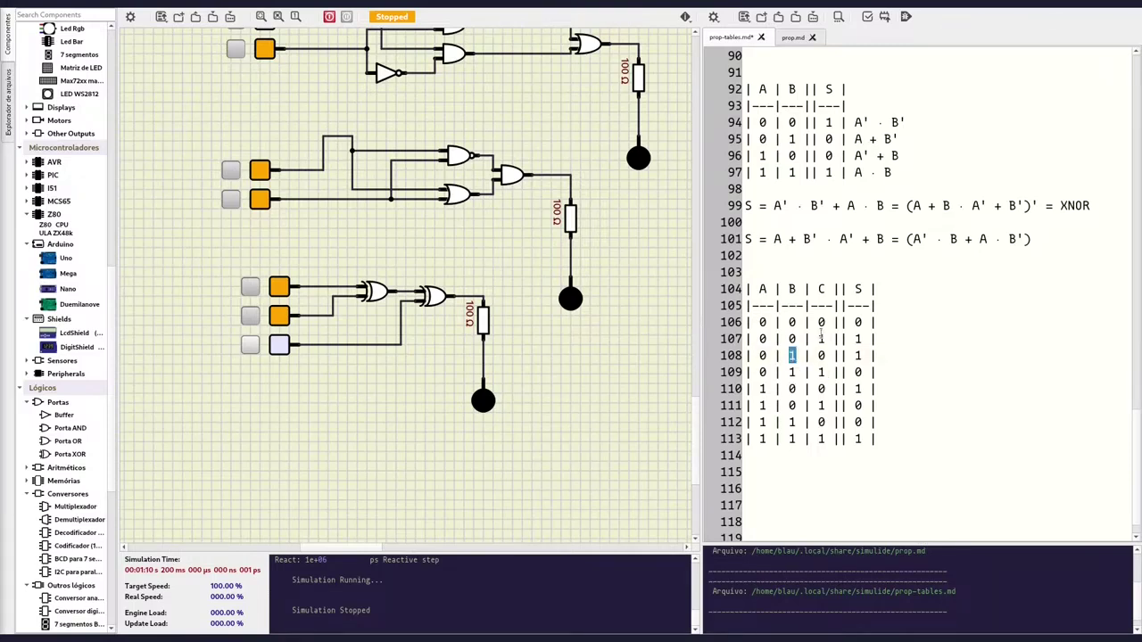
double_click(821, 339)
left_click_drag(755, 390, 826, 390)
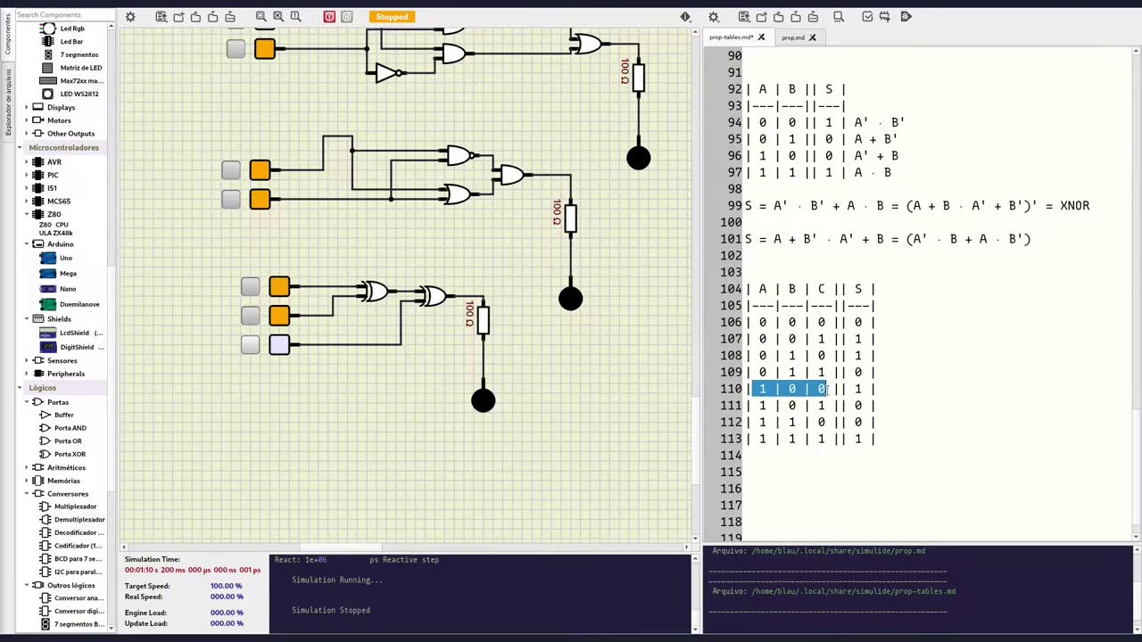
double_click(855, 389)
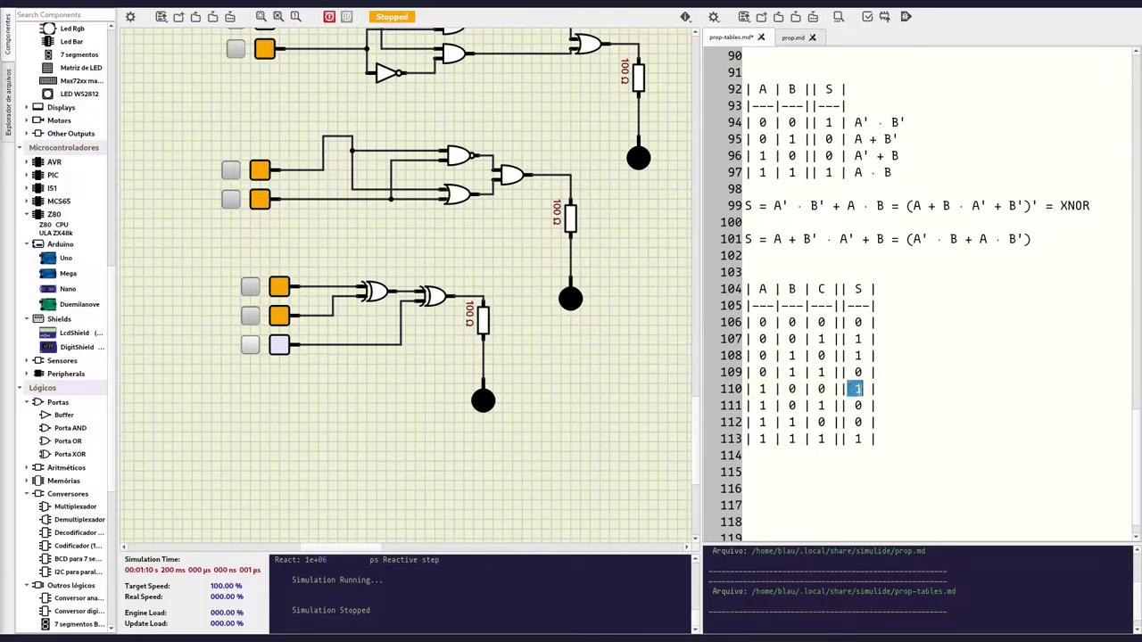
double_click(763, 406)
left_click(822, 407)
double_click(859, 406)
double_click(763, 422)
left_click(793, 422)
double_click(856, 422)
double_click(763, 439)
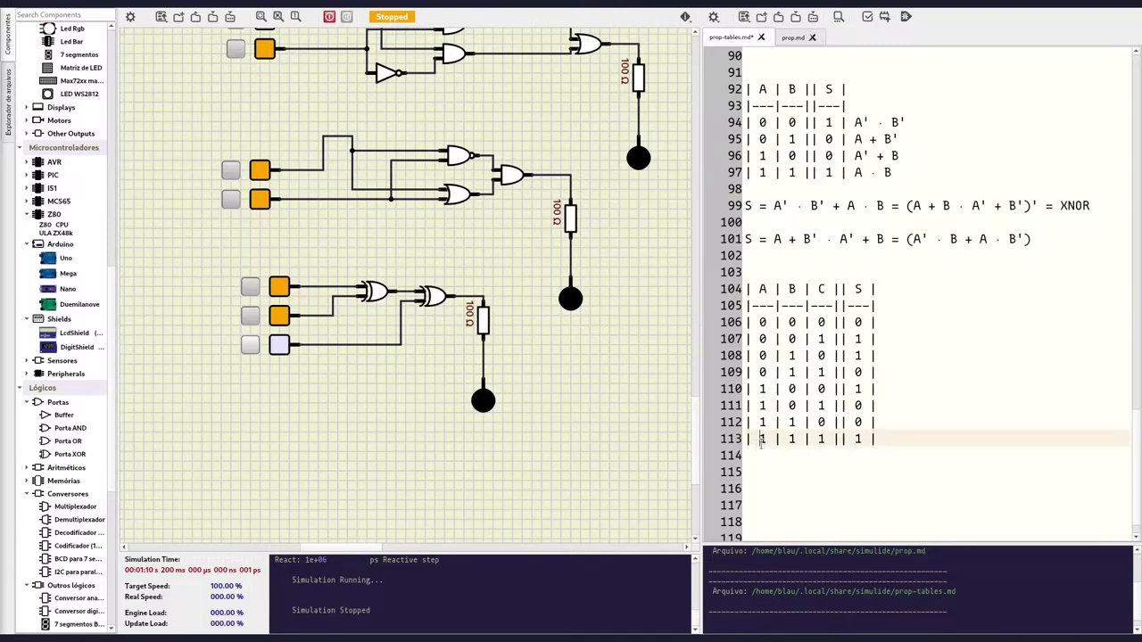
left_click_drag(797, 438, 839, 439)
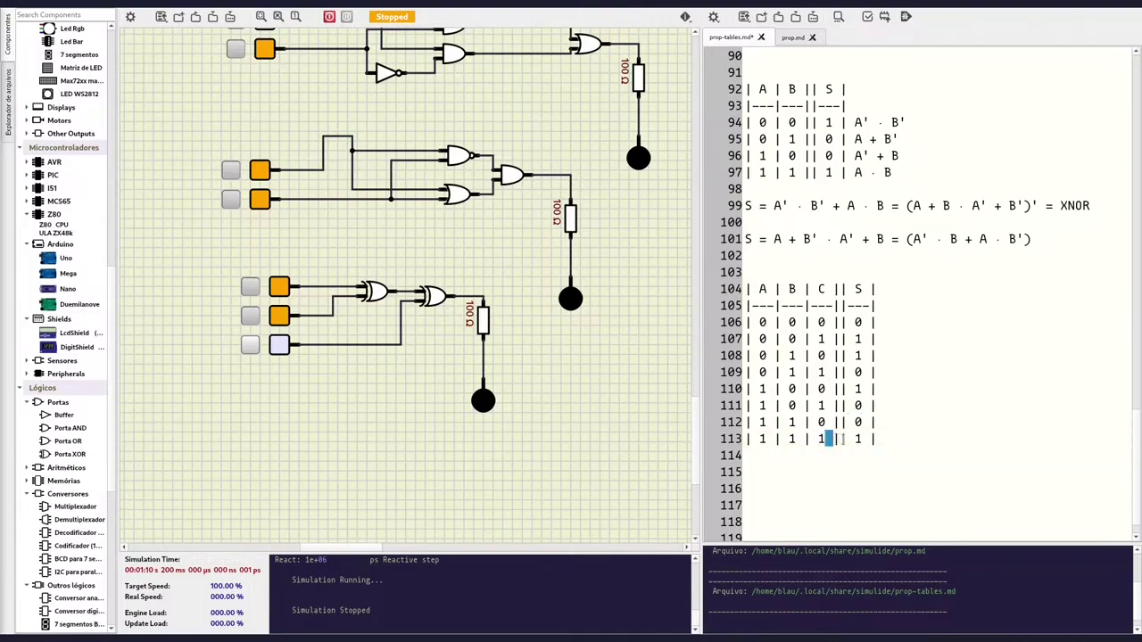
double_click(857, 438)
Change row 107's output to 1 and compare the A values in rows 106 and 109.
left_click(854, 339)
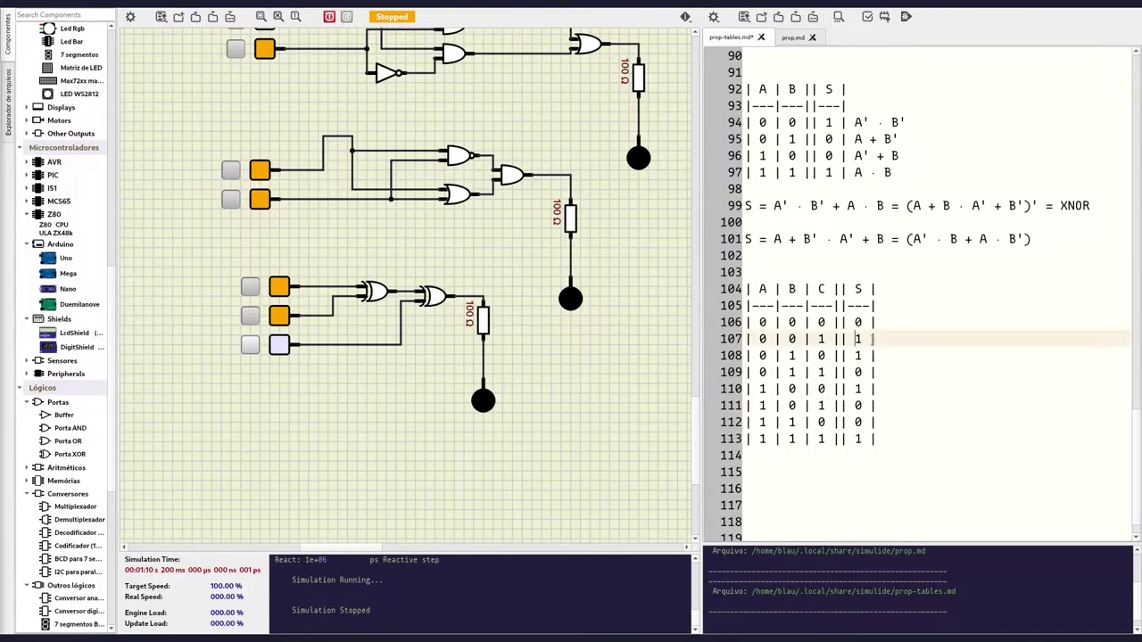
double_click(857, 339)
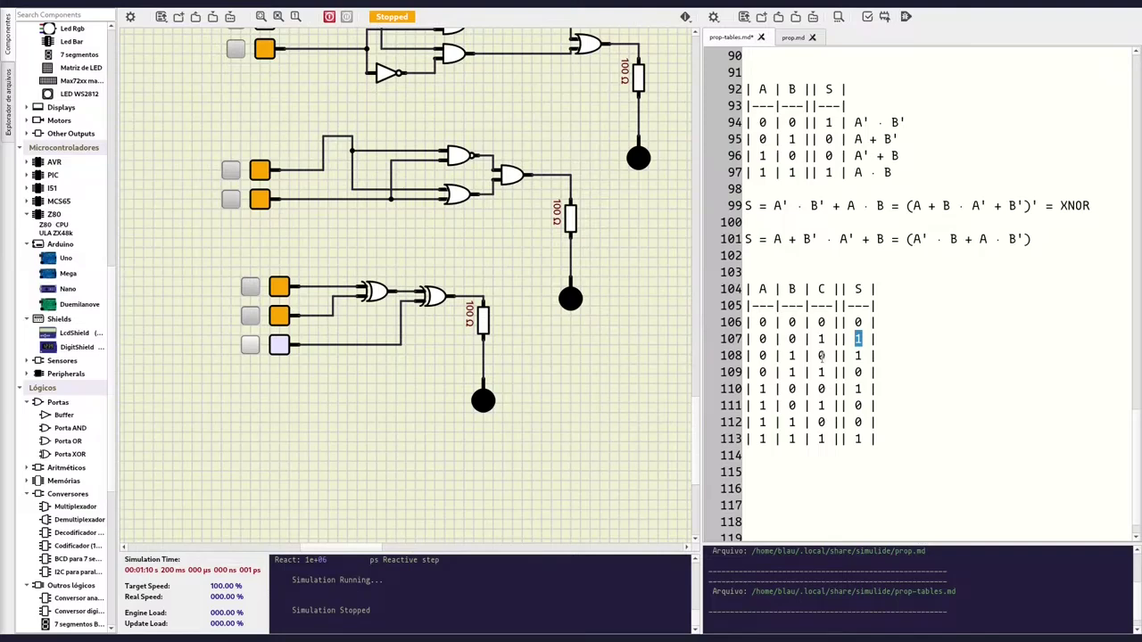
type("1")
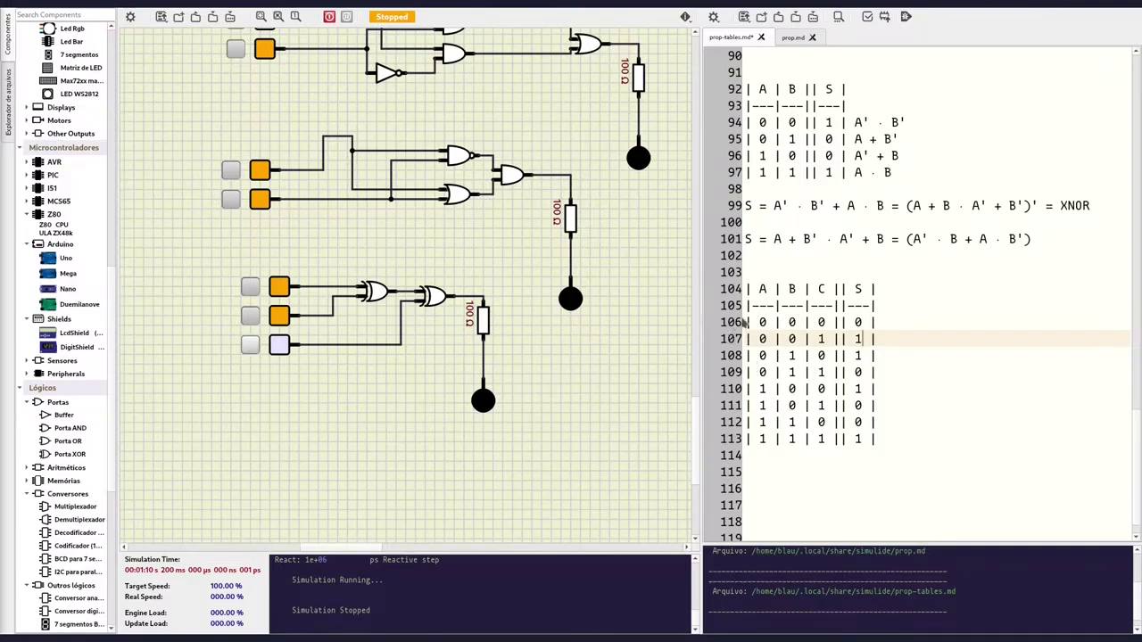
double_click(761, 323)
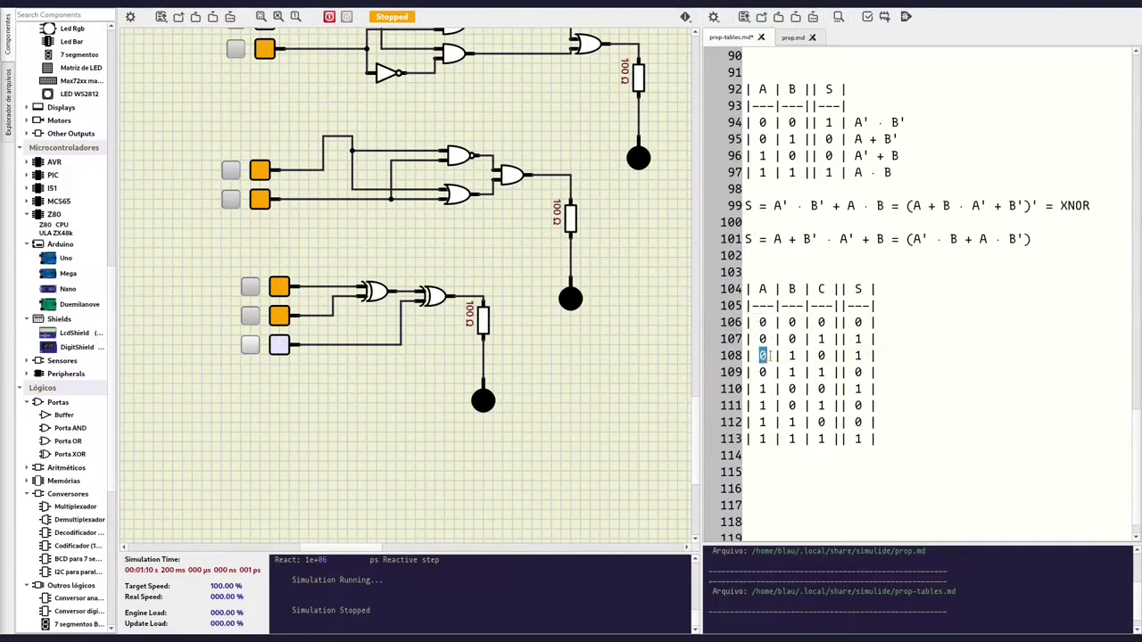
double_click(762, 373)
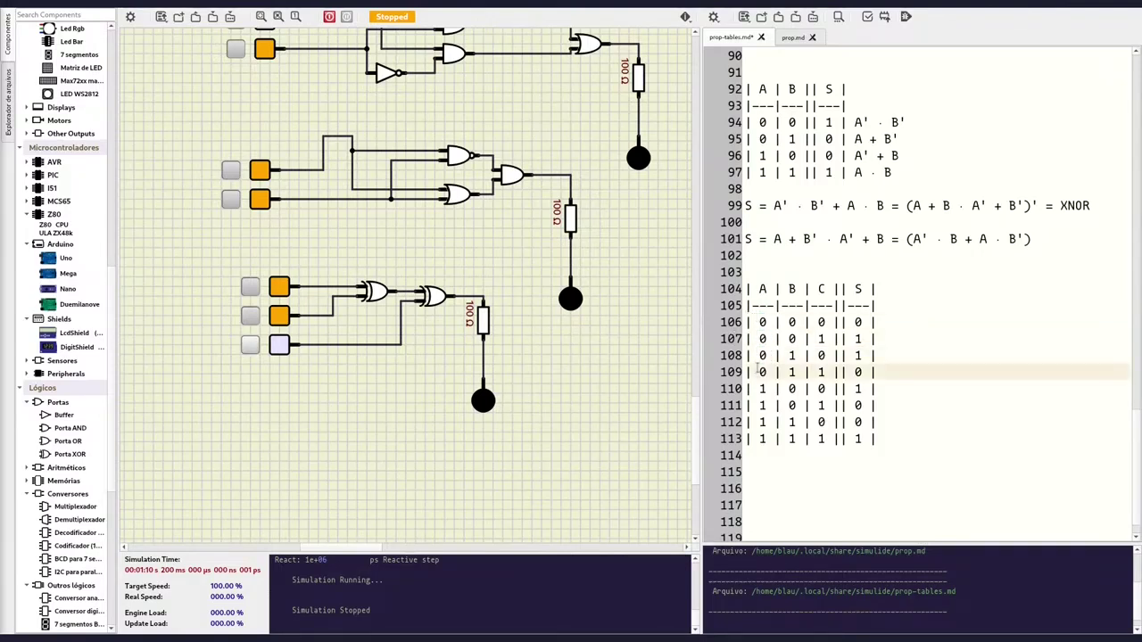
Turn on the circuit's third input, then compare A values and outputs for rows 110–113.
left_click(250, 345)
double_click(763, 389)
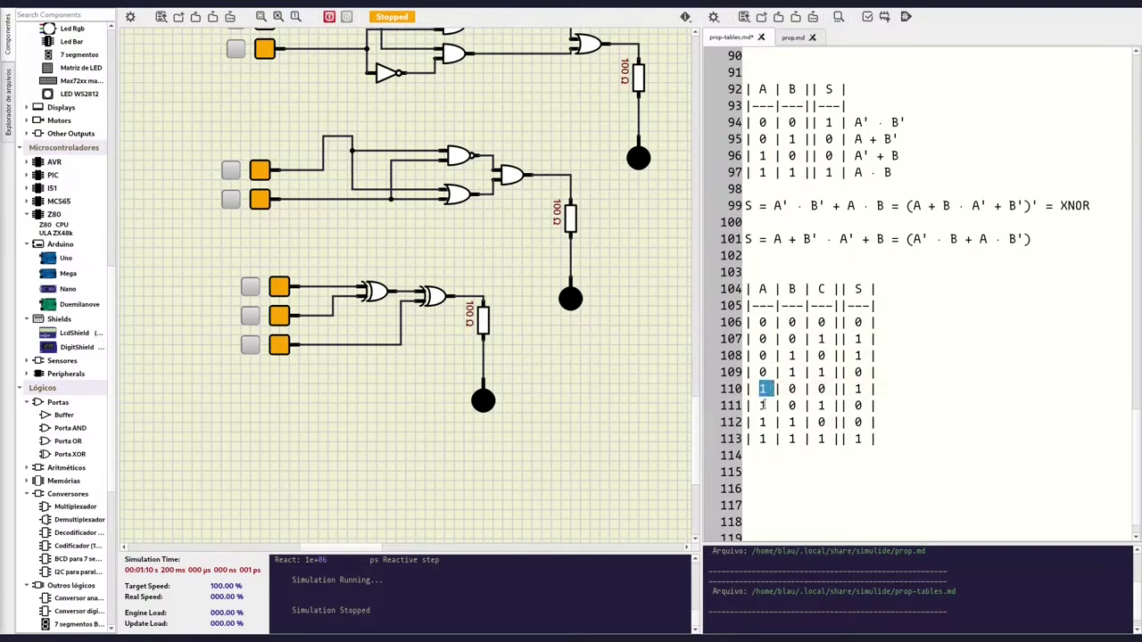
double_click(763, 406)
double_click(764, 422)
double_click(763, 439)
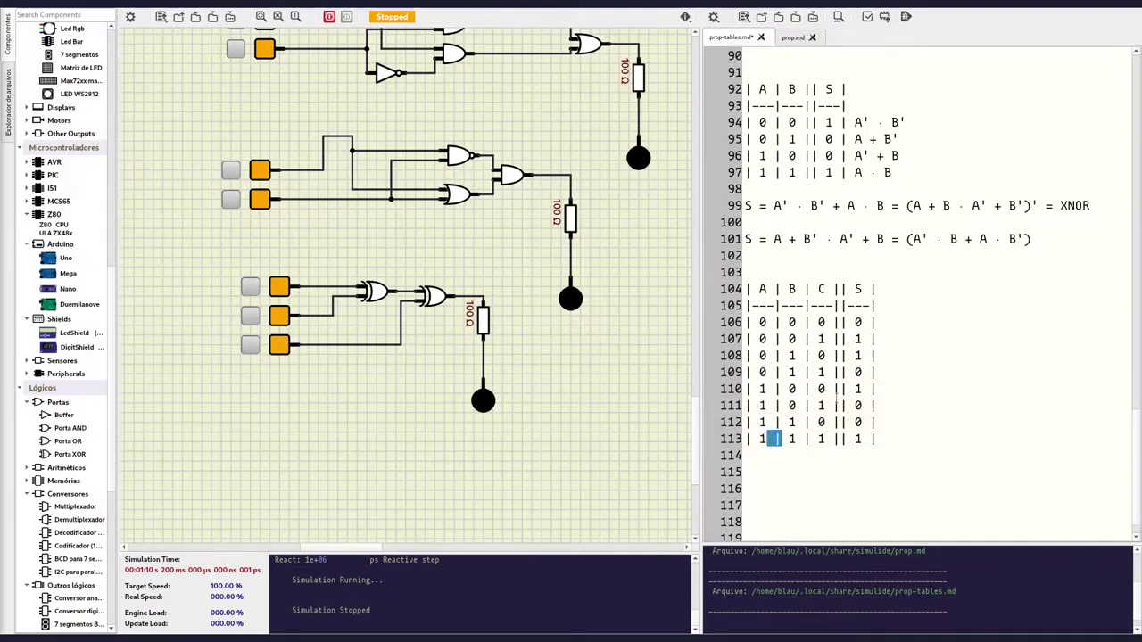
double_click(855, 389)
left_click_drag(855, 389, 897, 441)
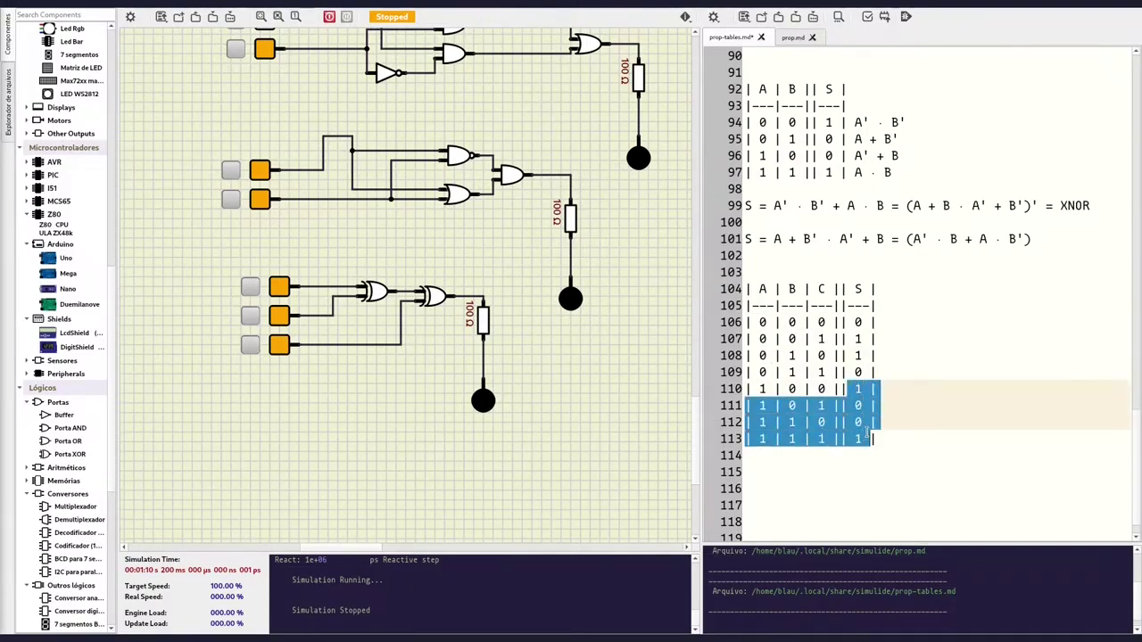